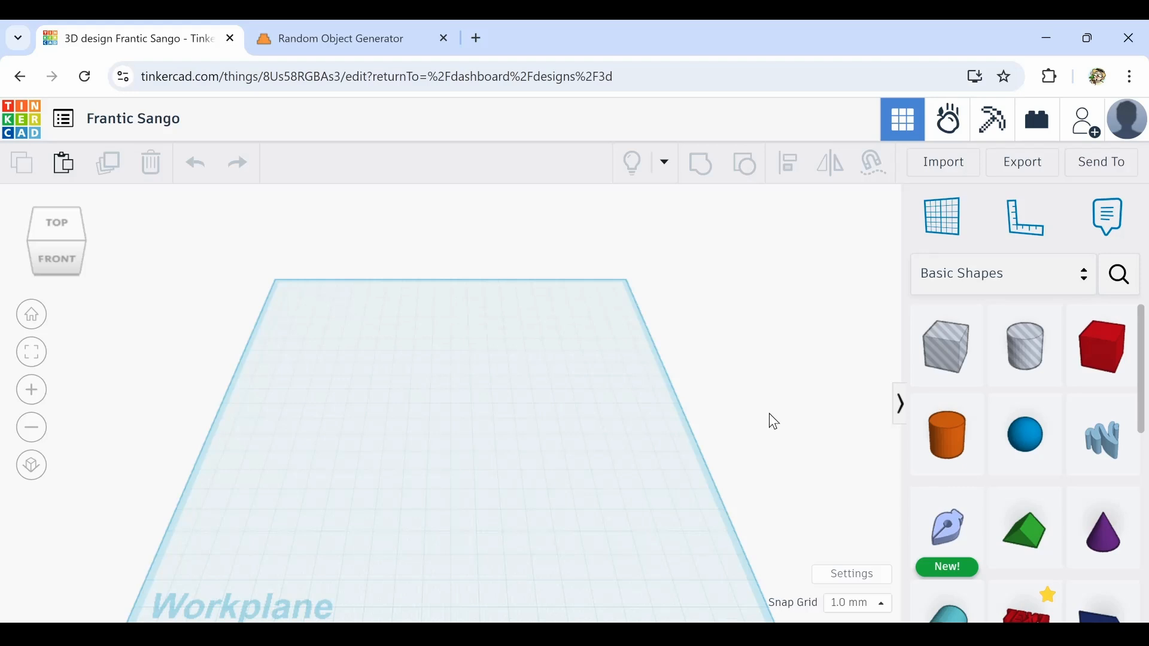
right_drag(760, 410, 770, 346)
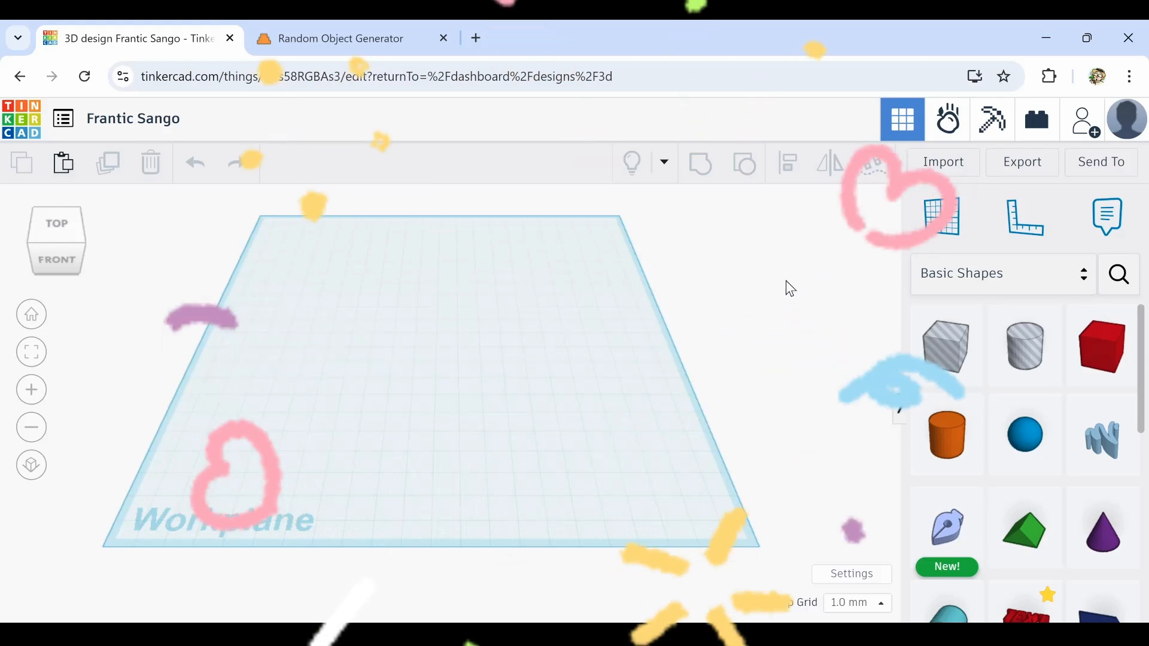
right_drag(698, 401, 683, 379)
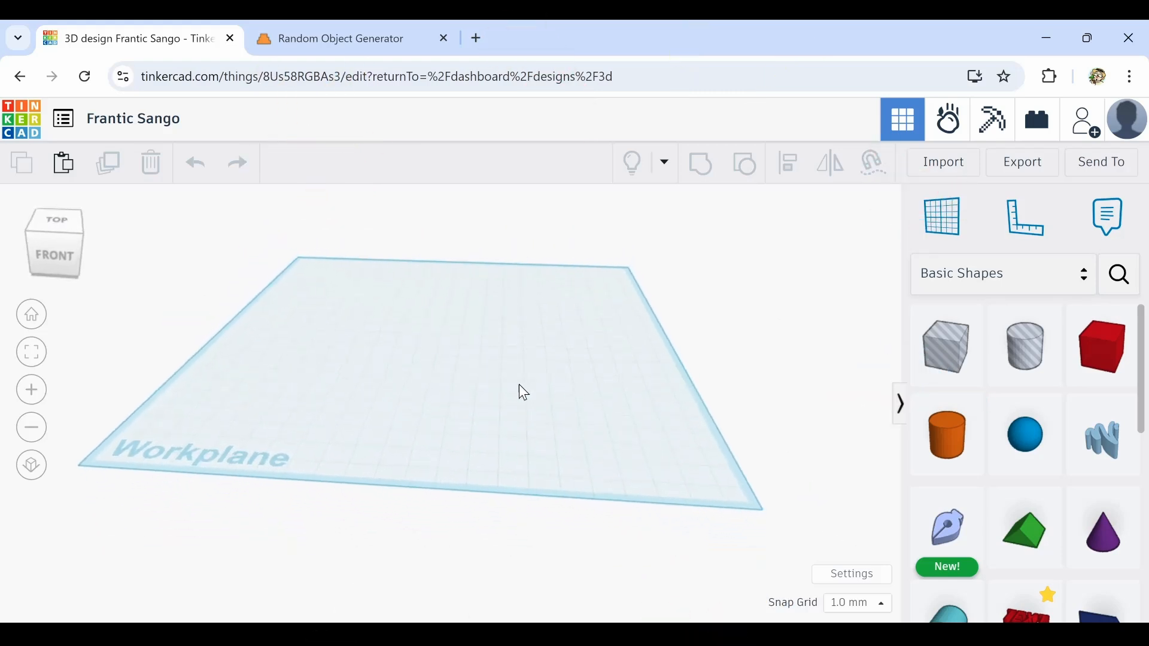
mouse_move(521, 389)
right_down()
mouse_move(566, 421)
mouse_move(525, 416)
mouse_move(533, 405)
right_up()
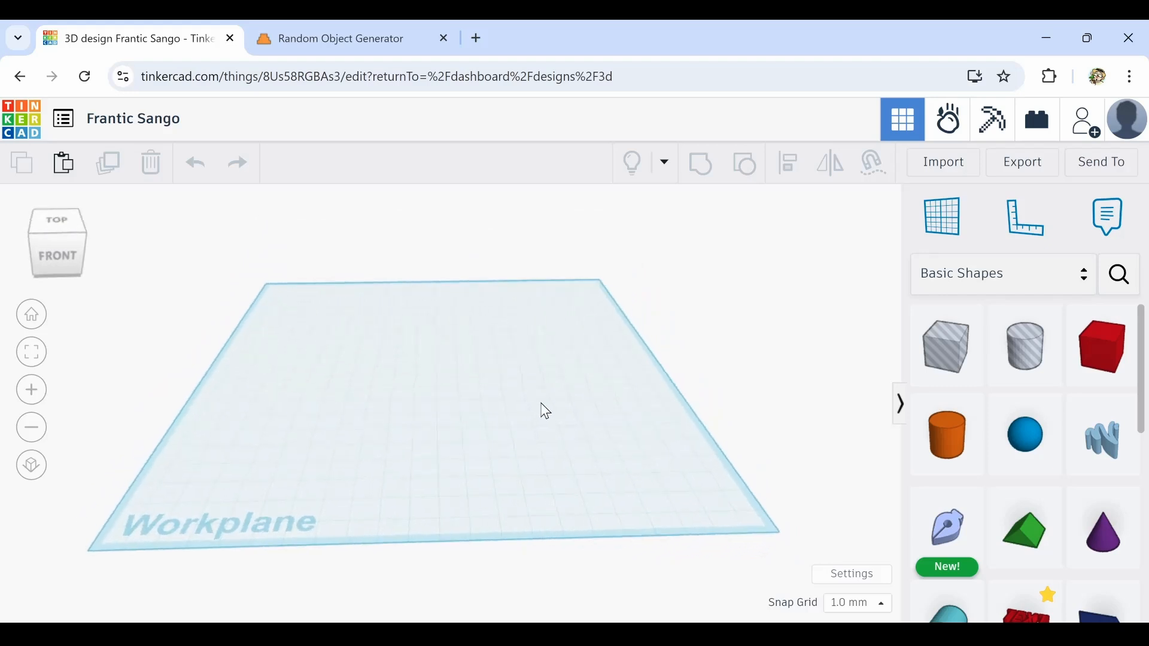
mouse_move(541, 405)
right_down()
mouse_move(520, 403)
mouse_move(498, 349)
mouse_move(505, 310)
mouse_move(533, 392)
right_up()
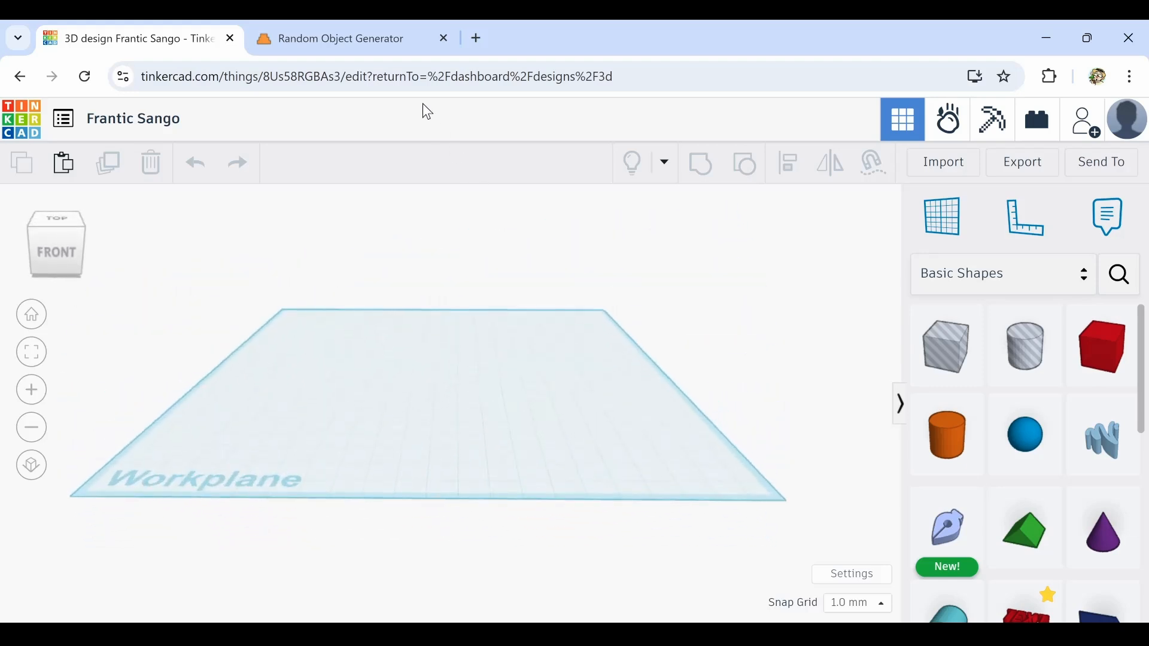
Look over the Random Object Generator page in the browser and return to the Tinkercad design
click(387, 47)
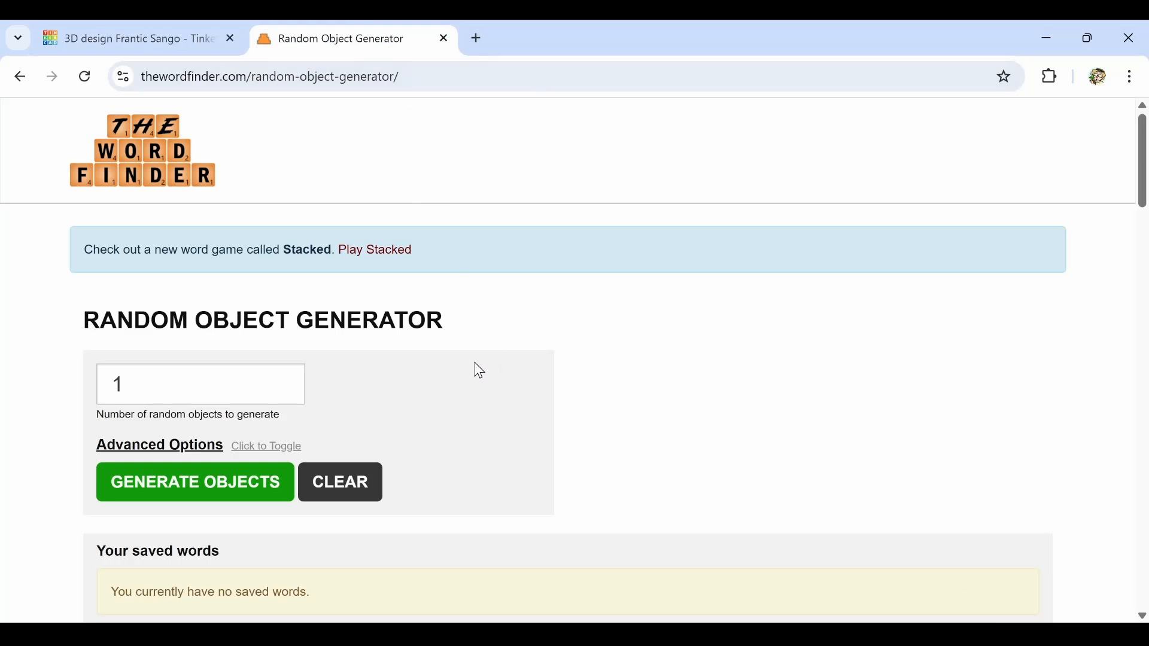
scroll(446, 371, down, 3)
scroll(423, 341, up, 3)
click(192, 48)
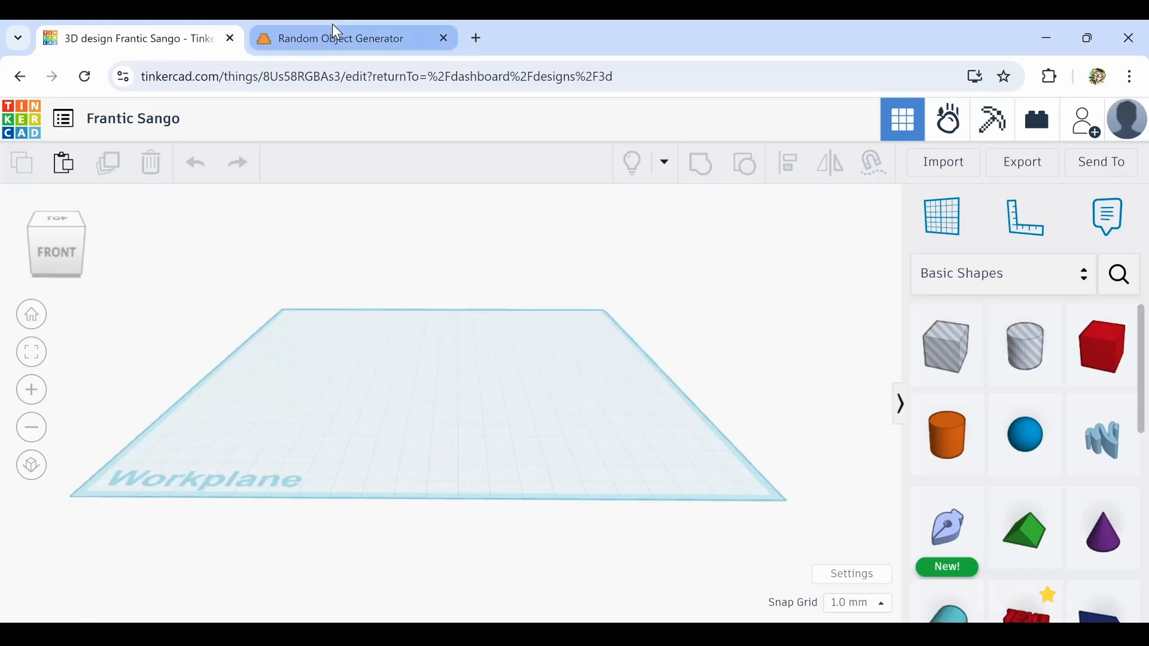
right_drag(343, 234, 330, 276)
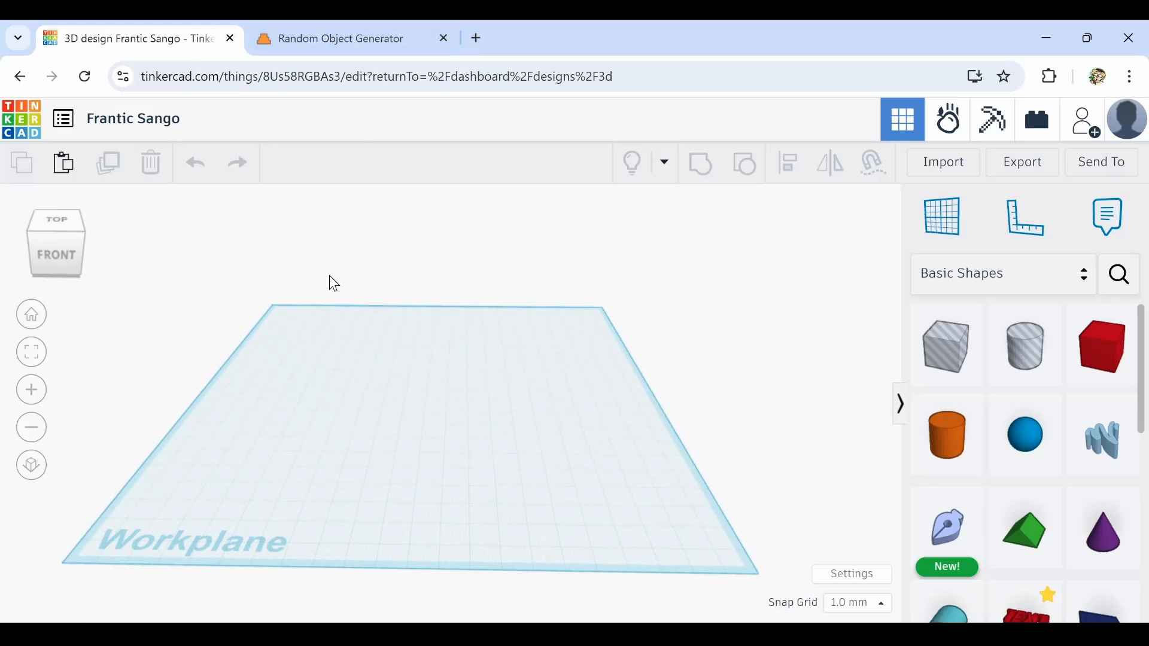
click(357, 38)
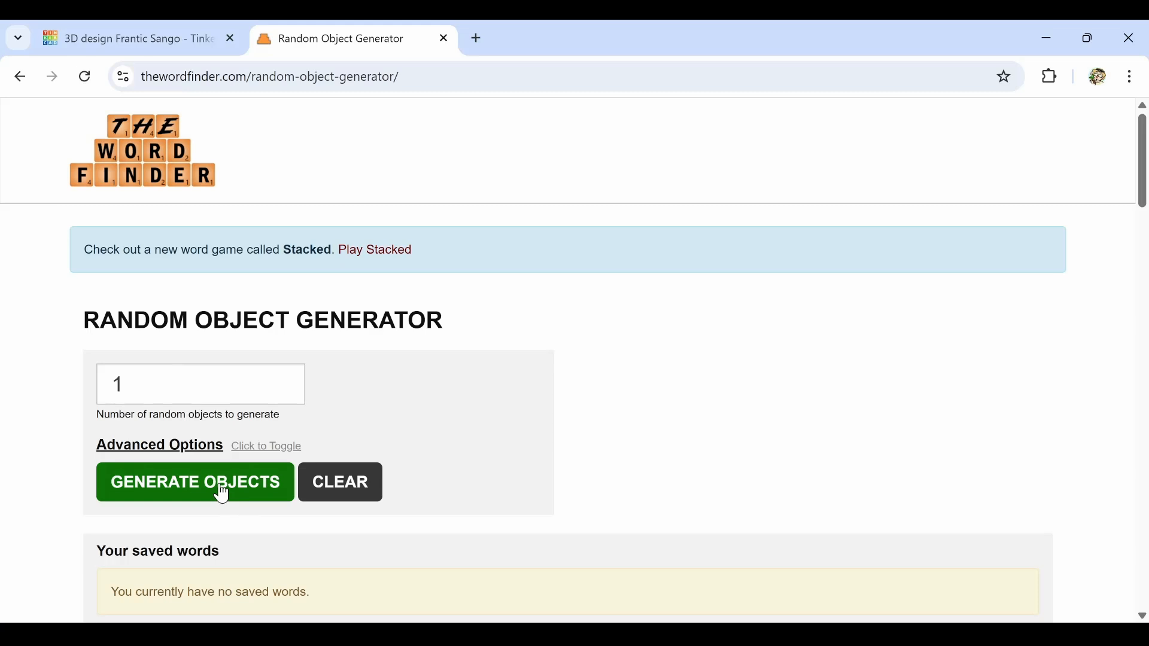
click(173, 46)
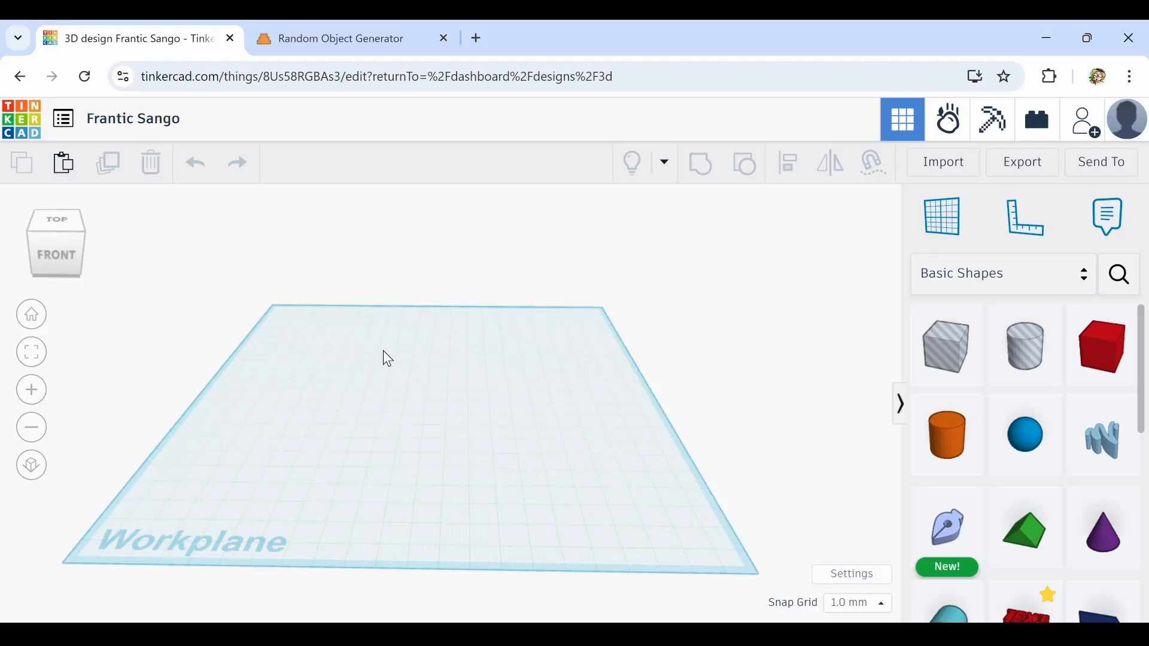
Generate one random object on the Random Object Generator page, check the word, and return to the Tinkercad design
click(354, 38)
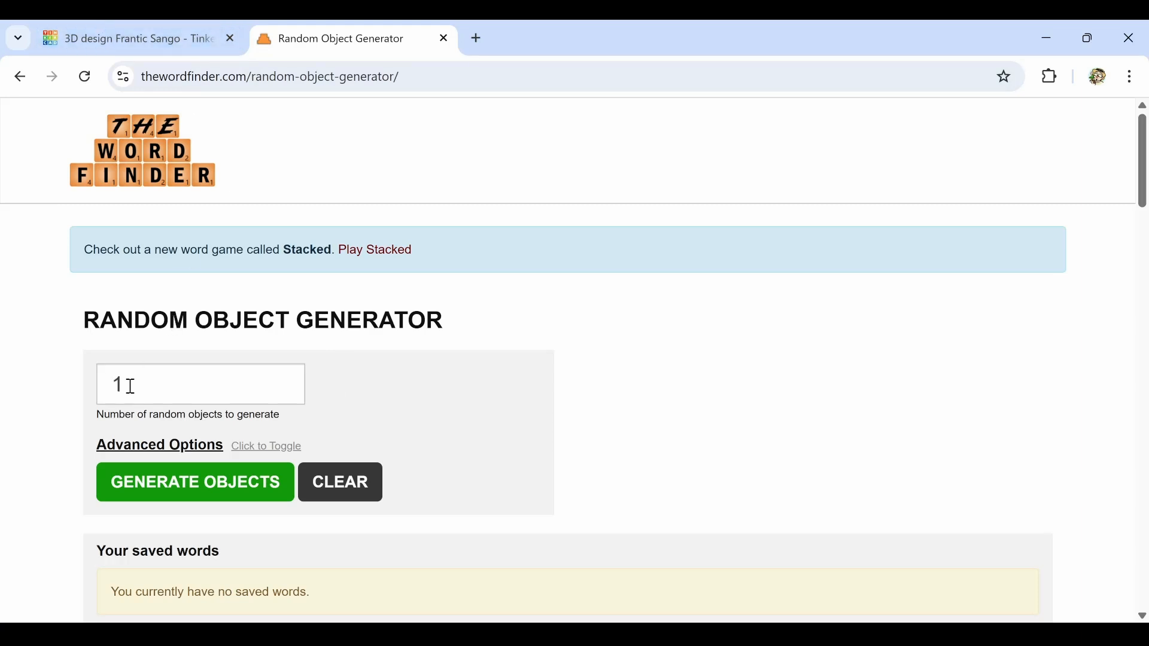
click(213, 489)
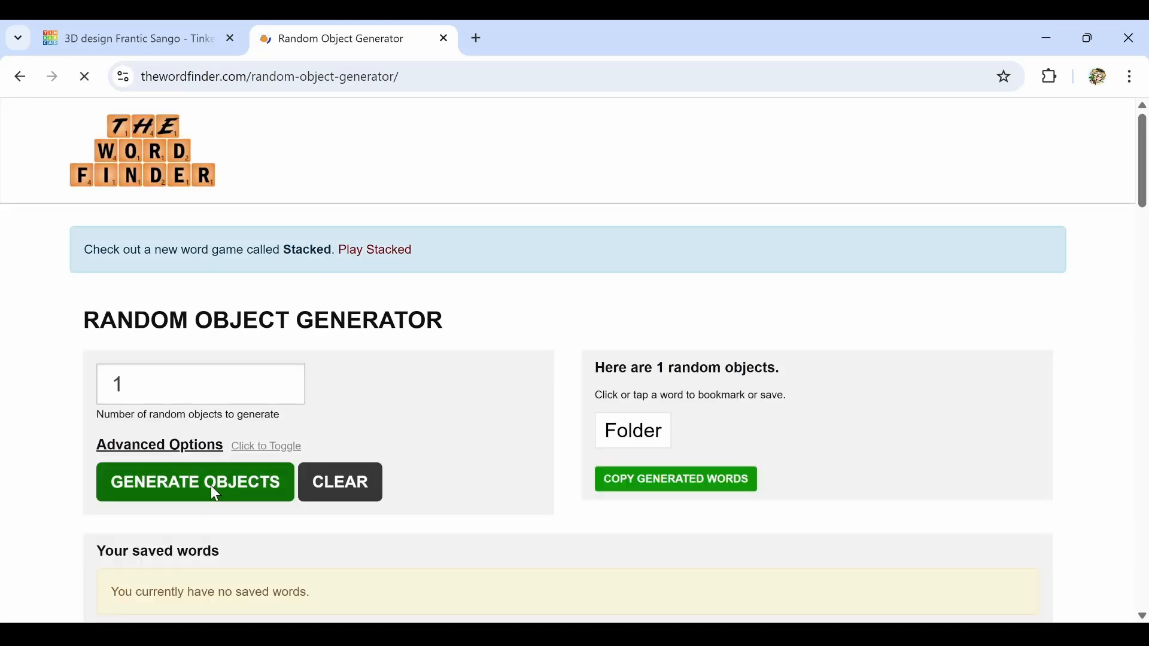
click(176, 41)
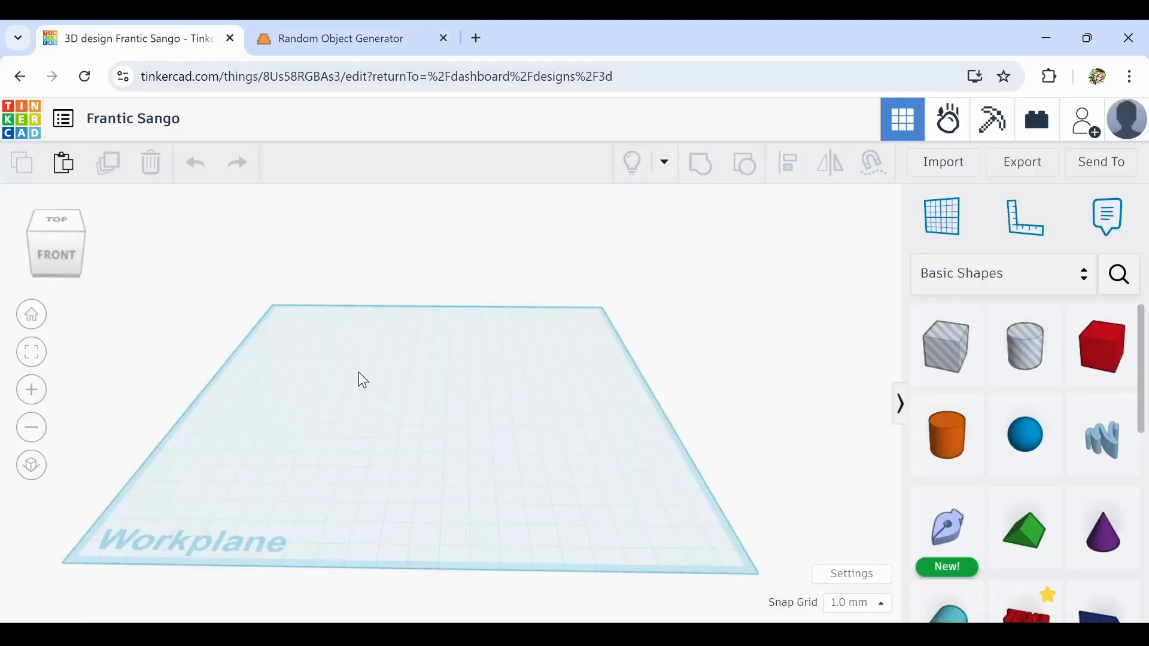
click(343, 48)
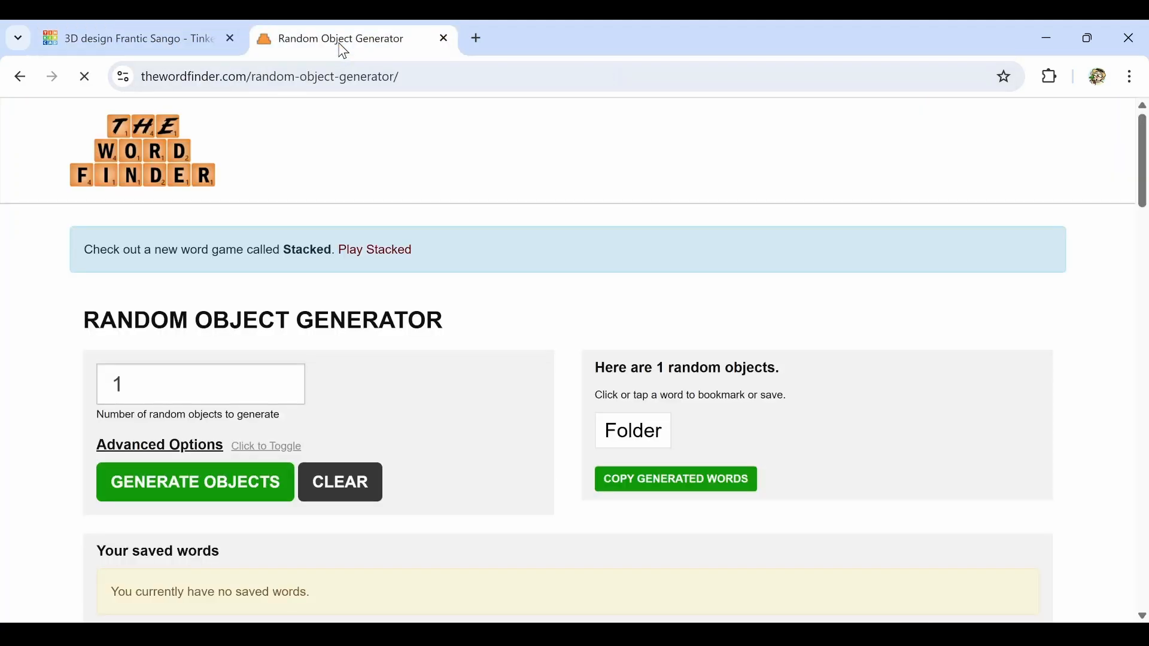
click(147, 41)
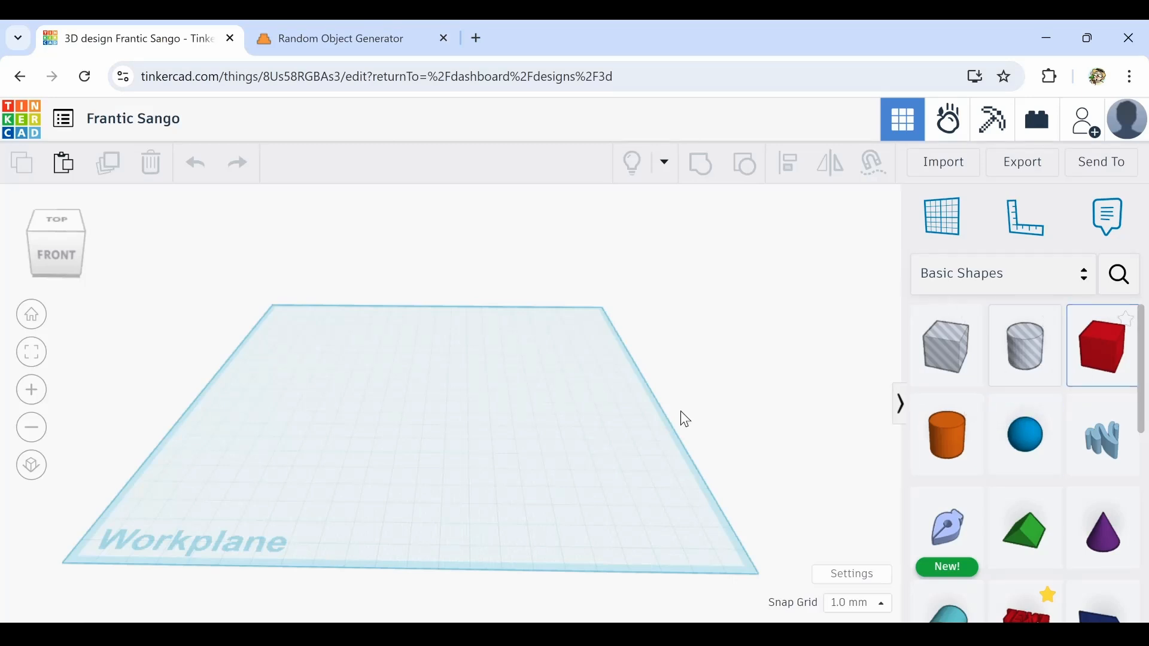
Place a red box on the workplane, stretch it to about 85 by 136 mm, and set its height to 0.5 mm
click(379, 354)
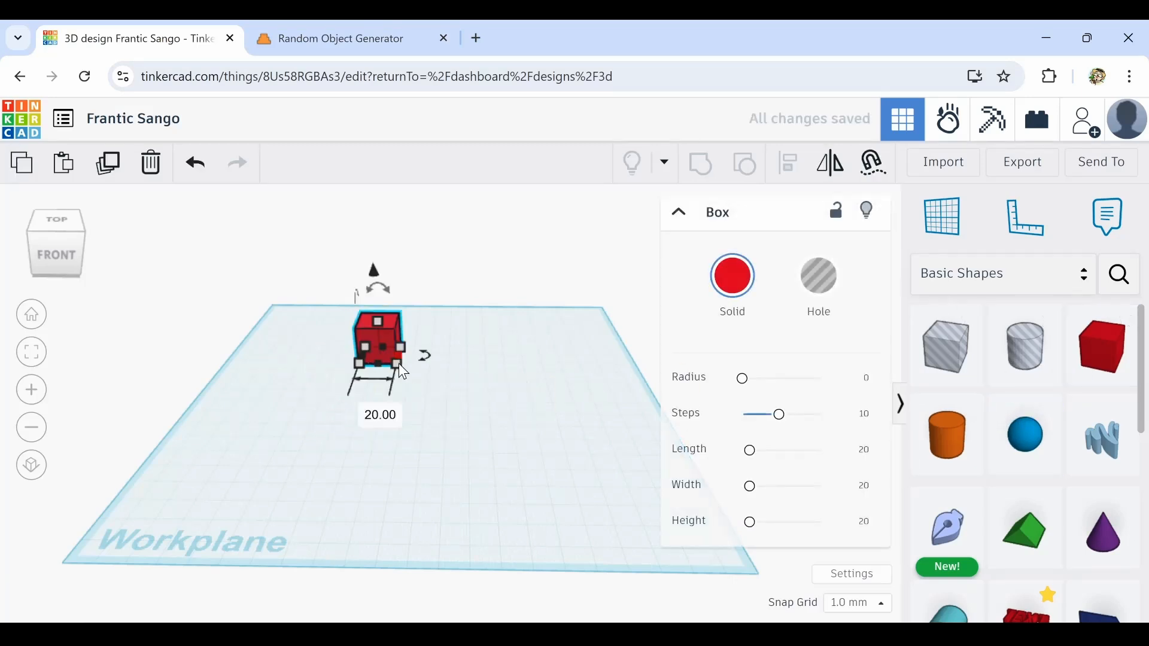
drag(398, 364, 540, 477)
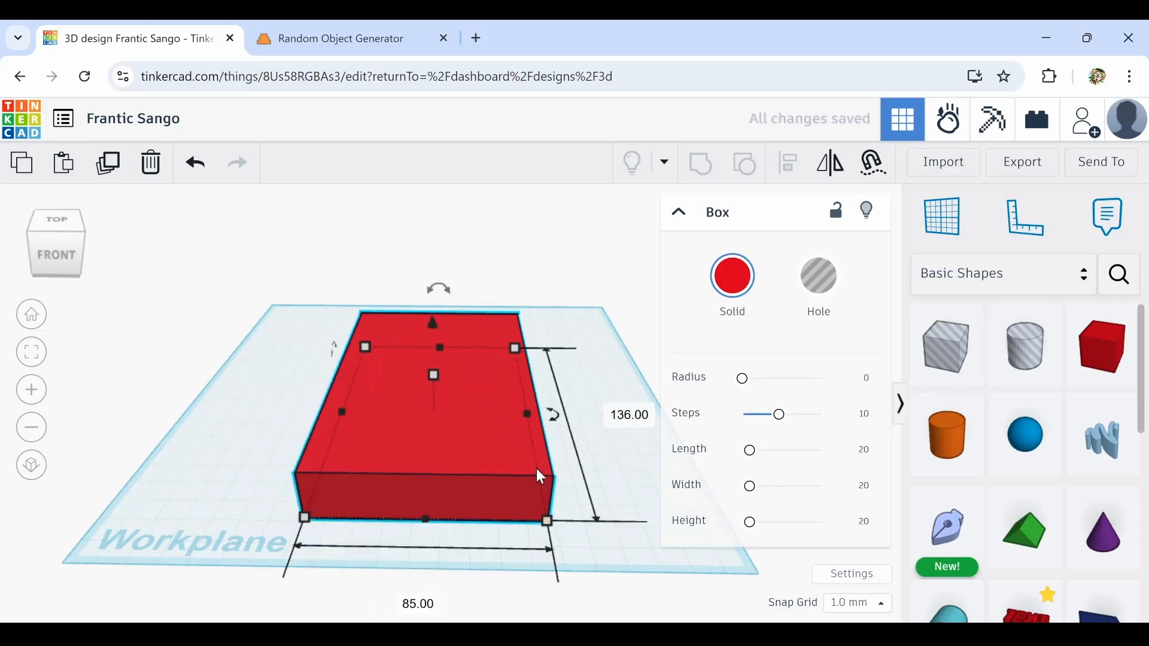
drag(438, 379, 440, 414)
click(513, 413)
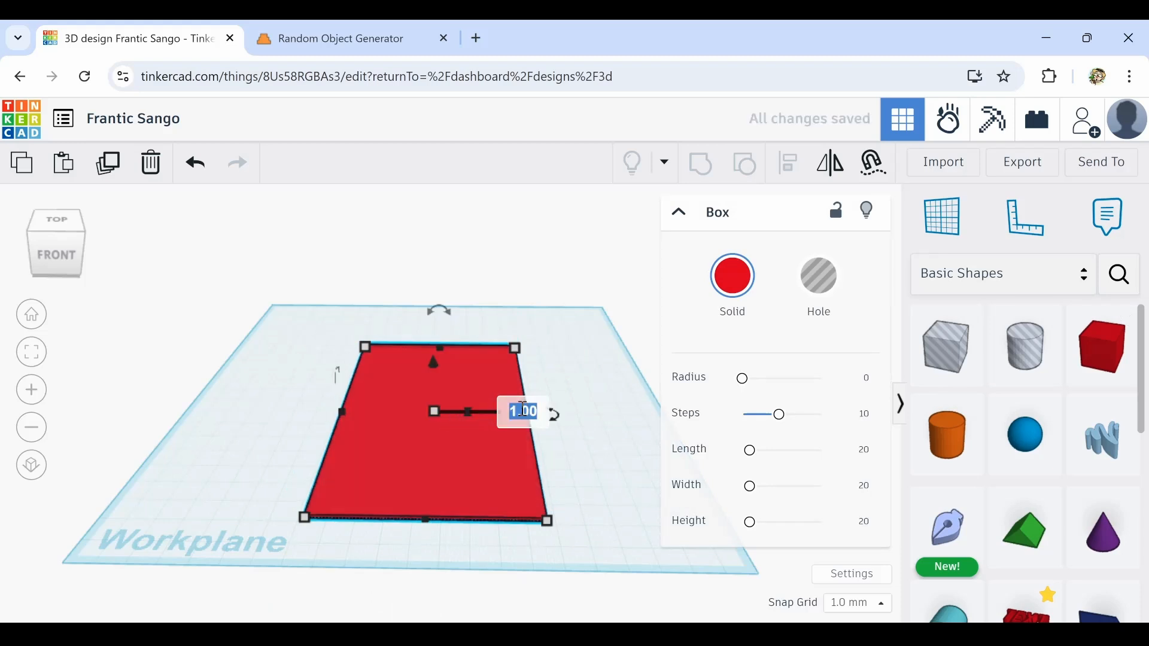
text(0.5)
key(Return)
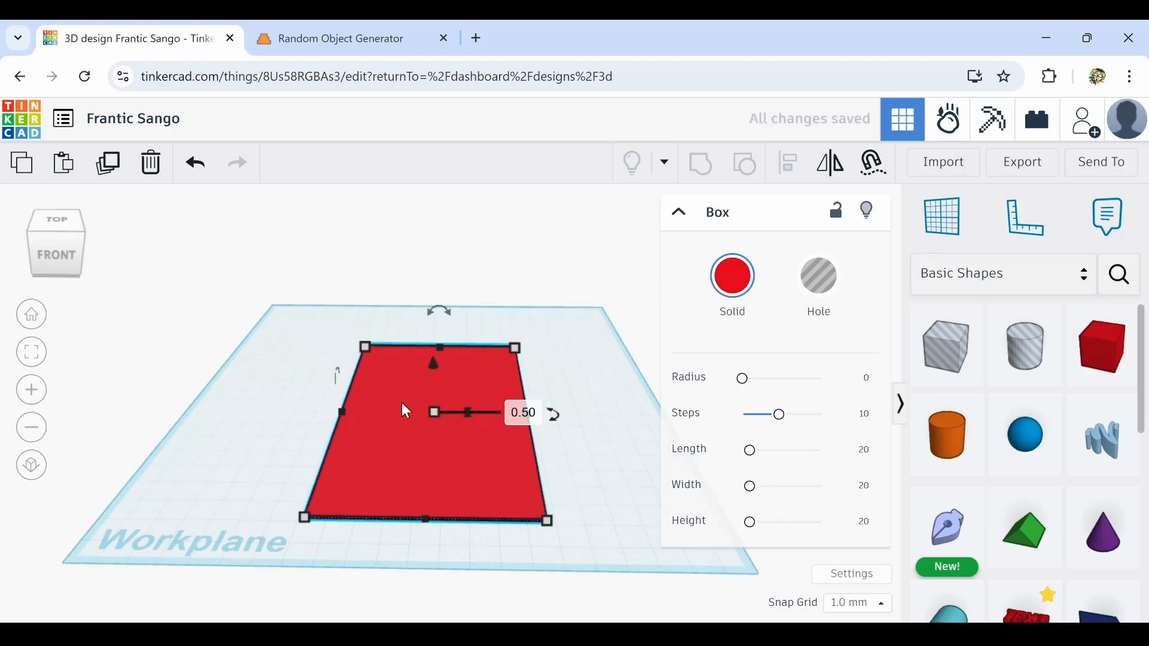
Recolour the thin box with the light orange preset
click(733, 276)
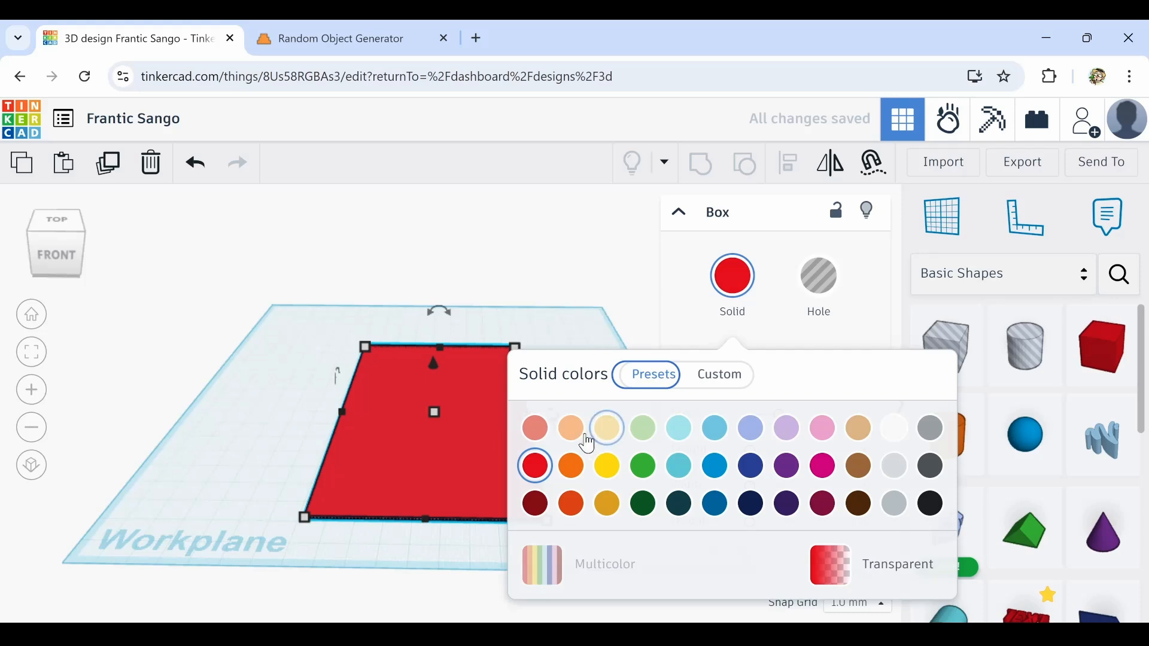
click(571, 429)
click(304, 412)
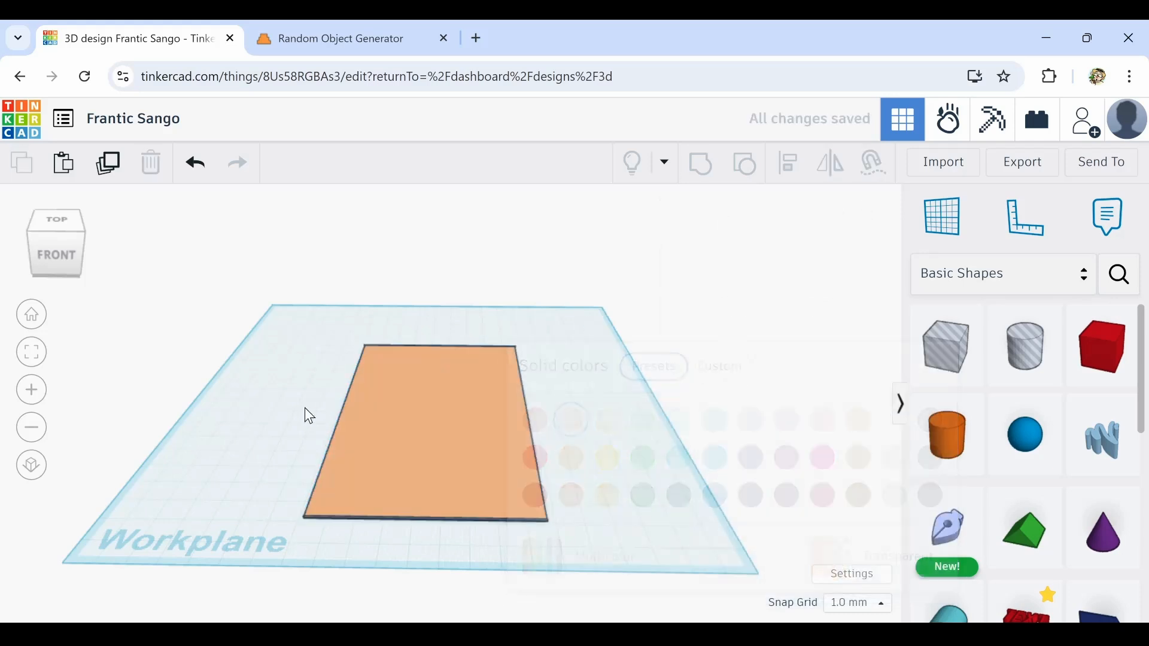
click(393, 430)
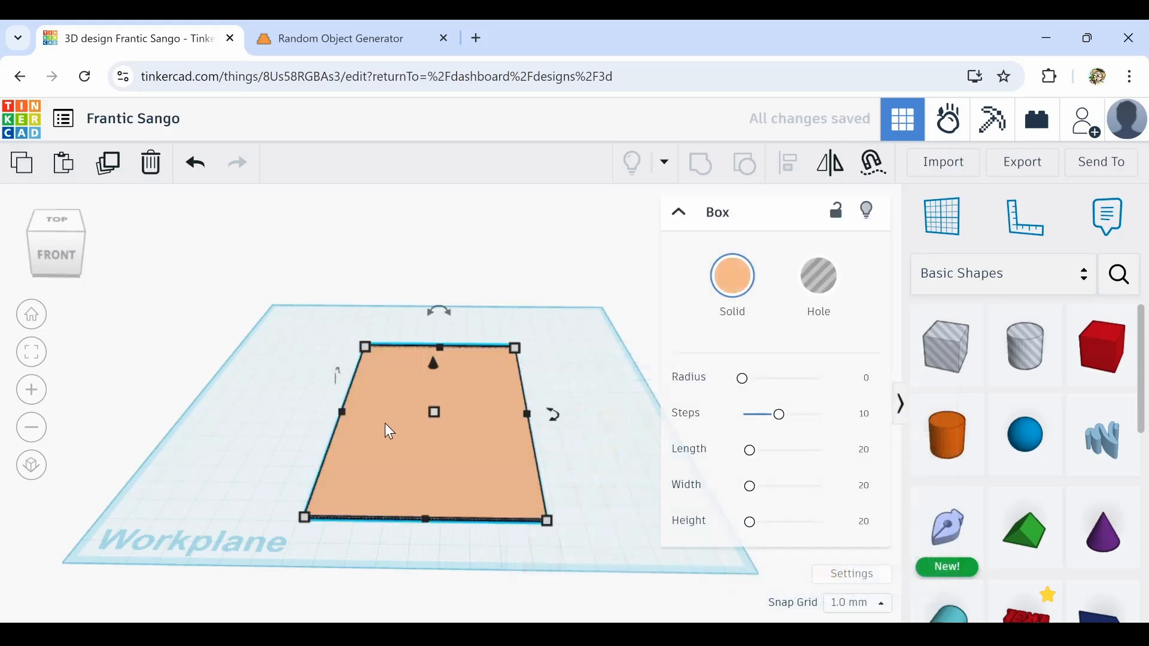
right_drag(385, 422, 390, 397)
scroll(391, 399, up, 3)
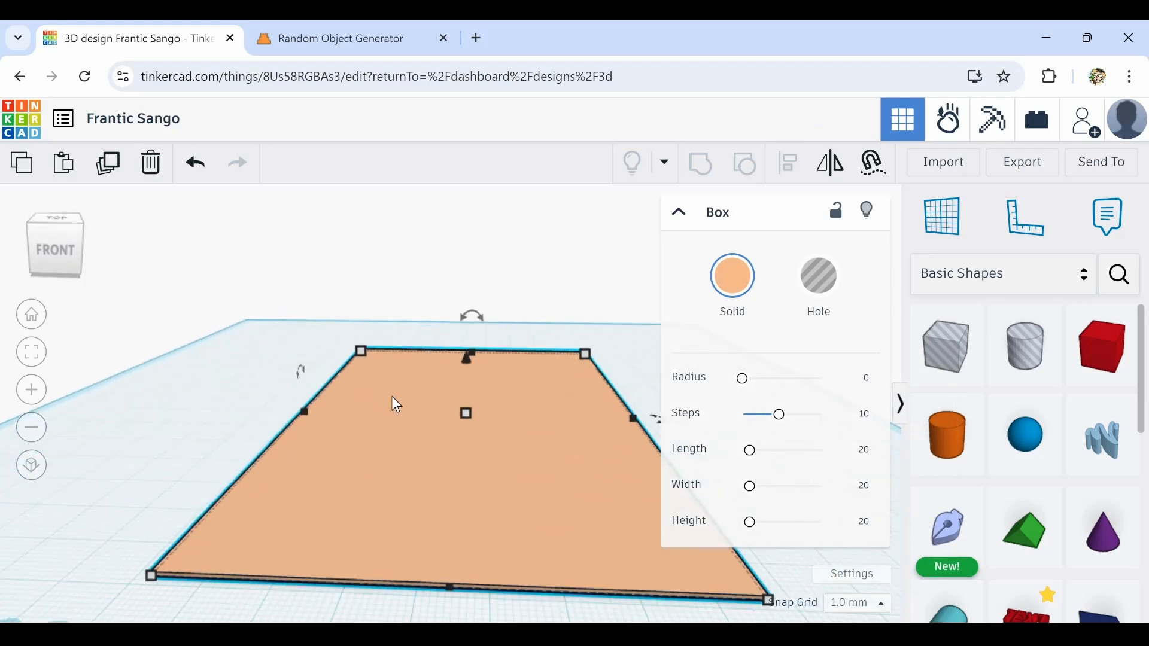
click(291, 282)
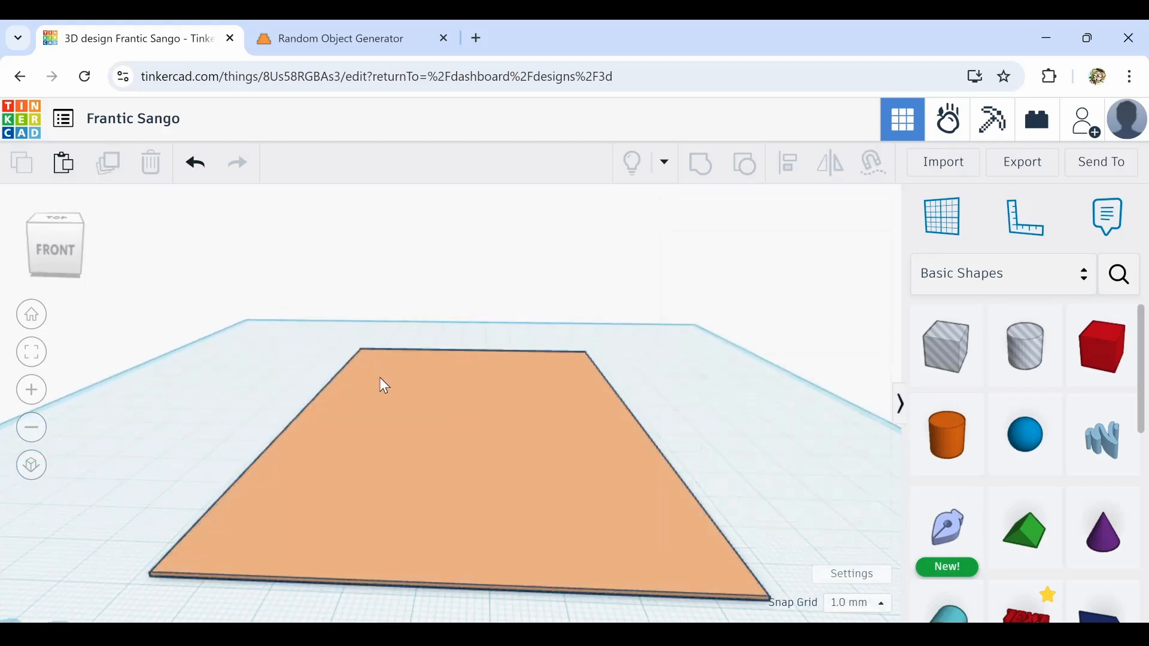
Duplicate the light orange sheet in place and raise the copy slightly above the original
click(382, 408)
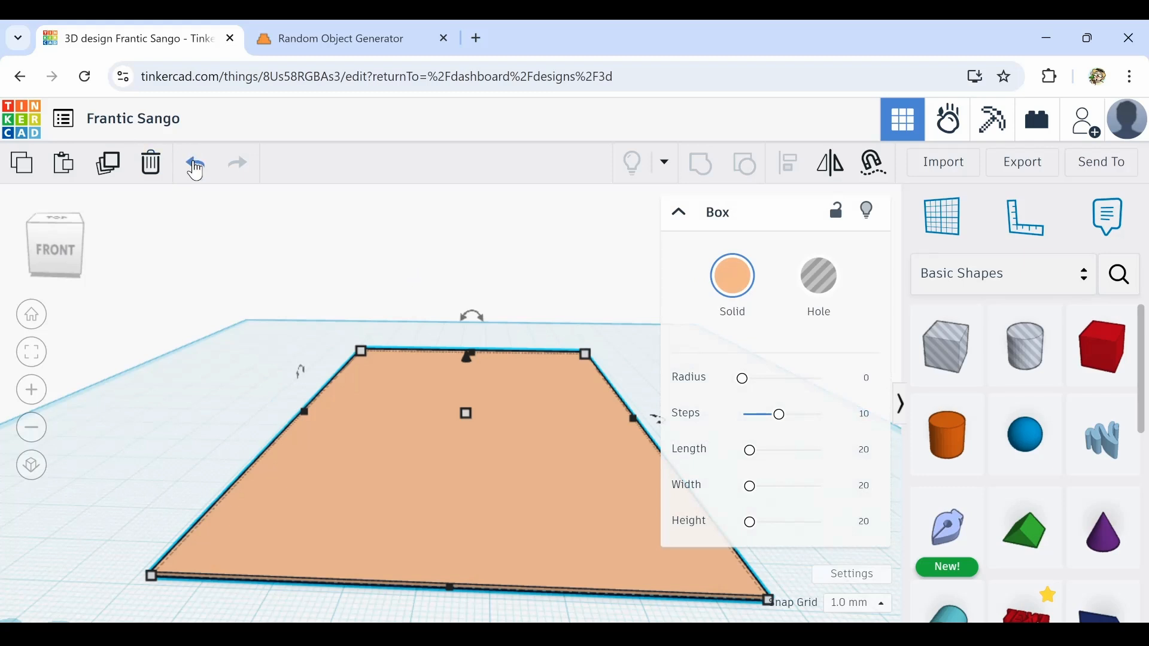
click(194, 173)
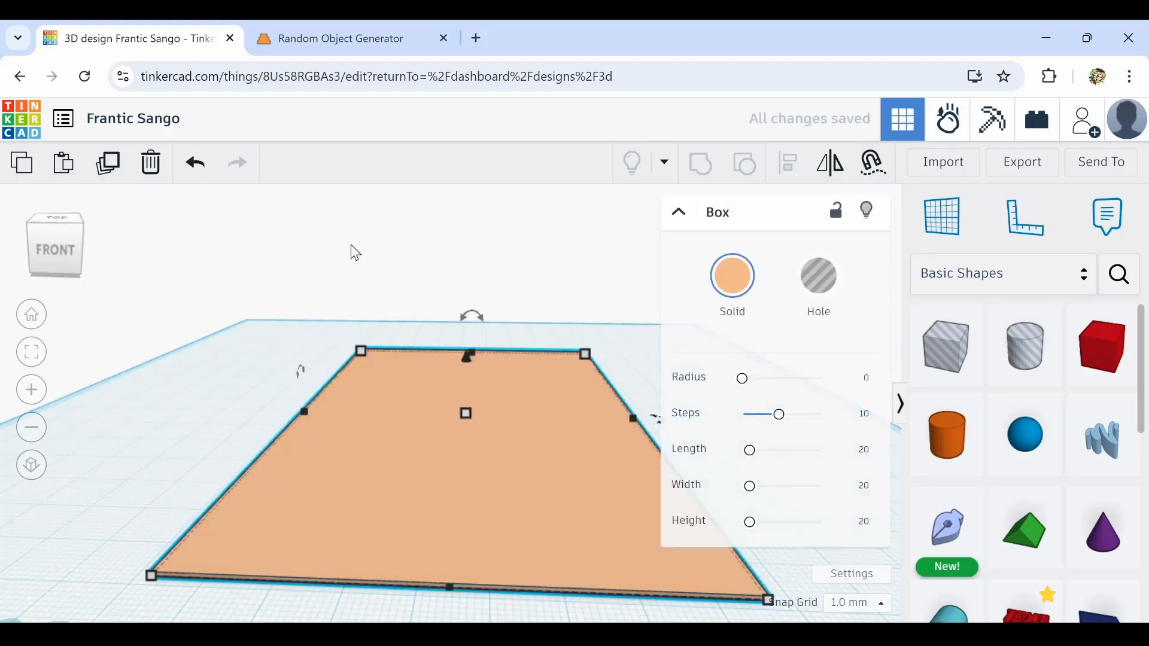
key(ctrl+Up)
key(ctrl+Up)
key(ctrl+Up)
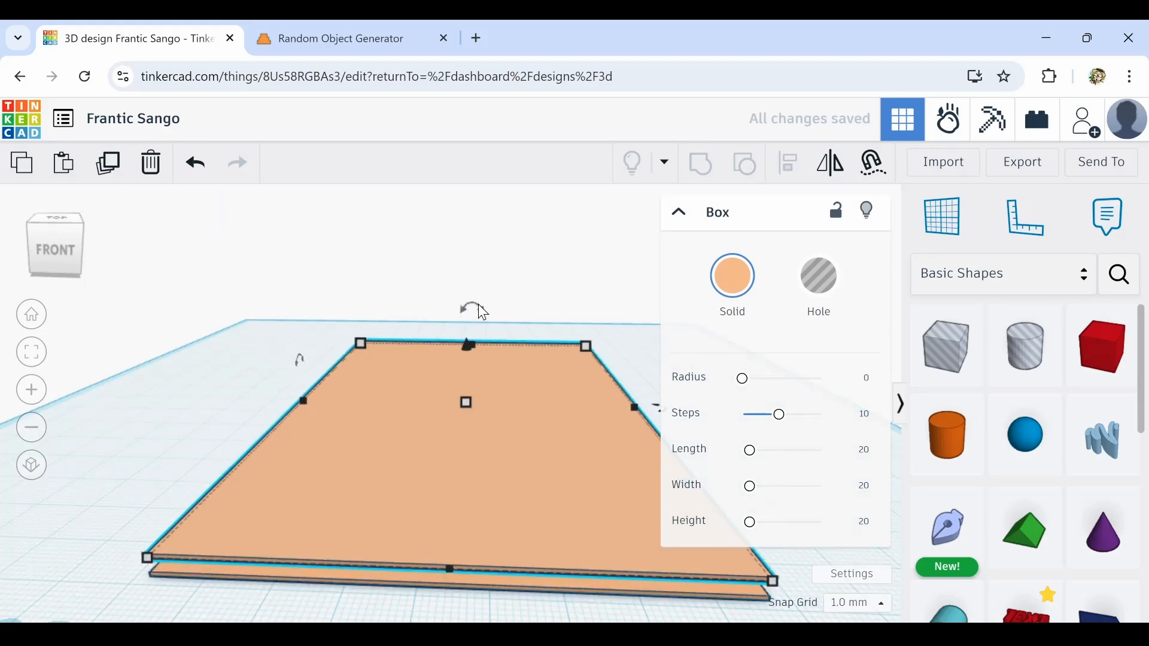
Lower the copied sheet slightly and tilt it by -2° so it opens away from the base sheet
key(ctrl+Down)
drag(480, 309, 481, 232)
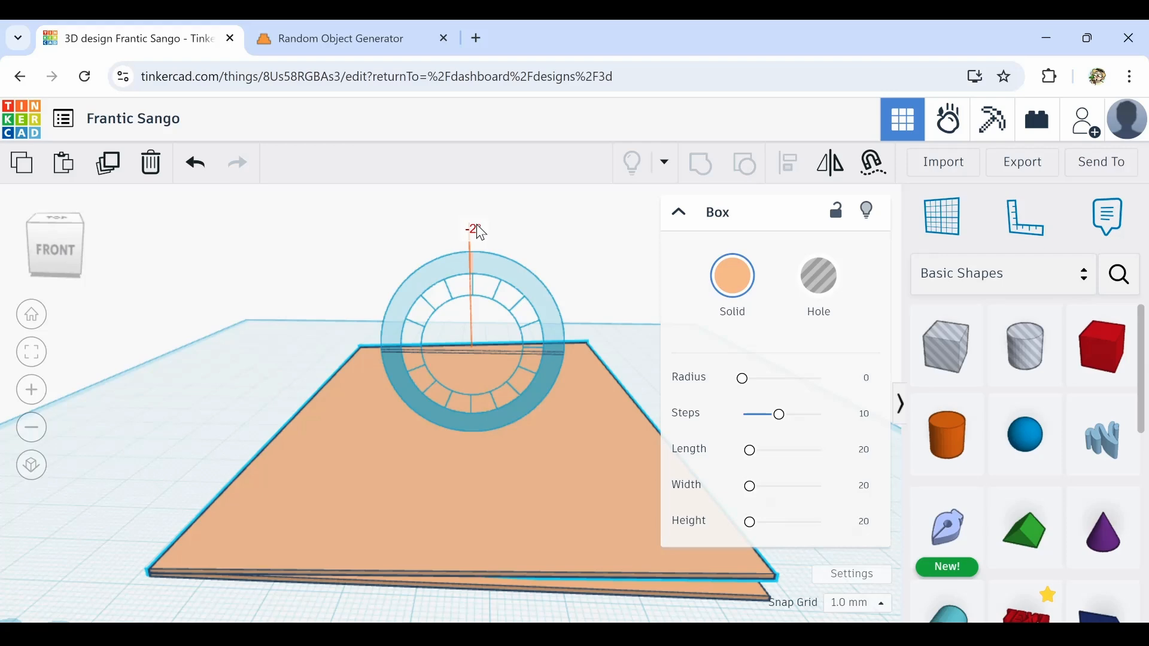
drag(480, 232, 480, 232)
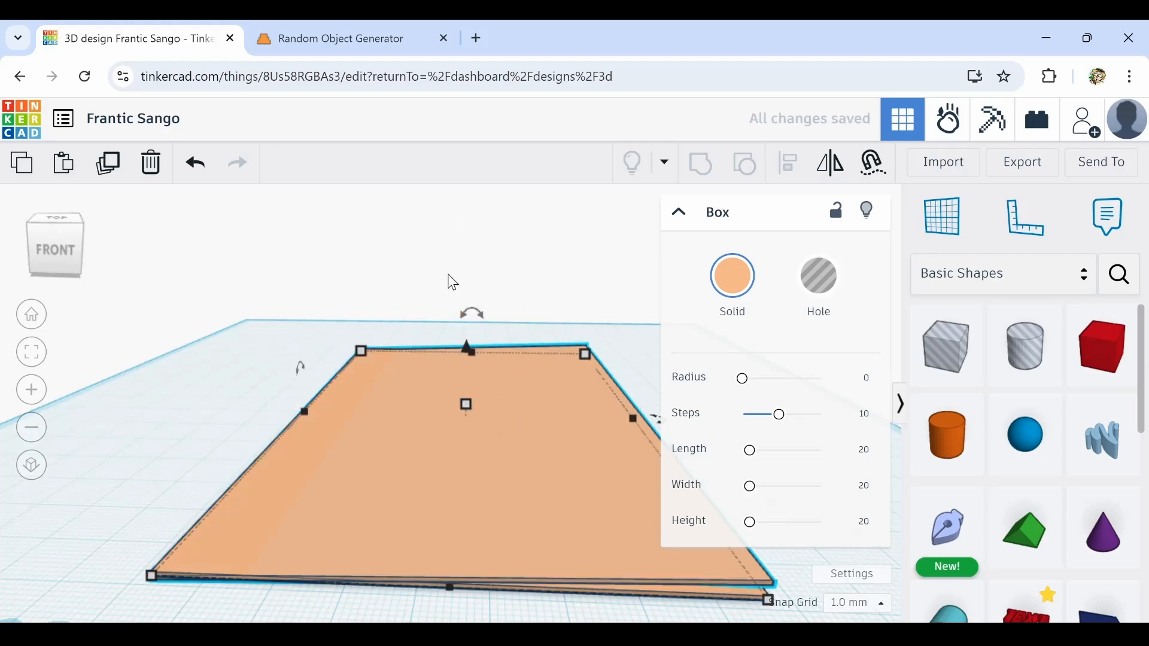
Set the snap grid to 0.1 mm and lower the tilted sheet until its low edge meets the base sheet
scroll(112, 558, up, 3)
right_drag(136, 586, 188, 561)
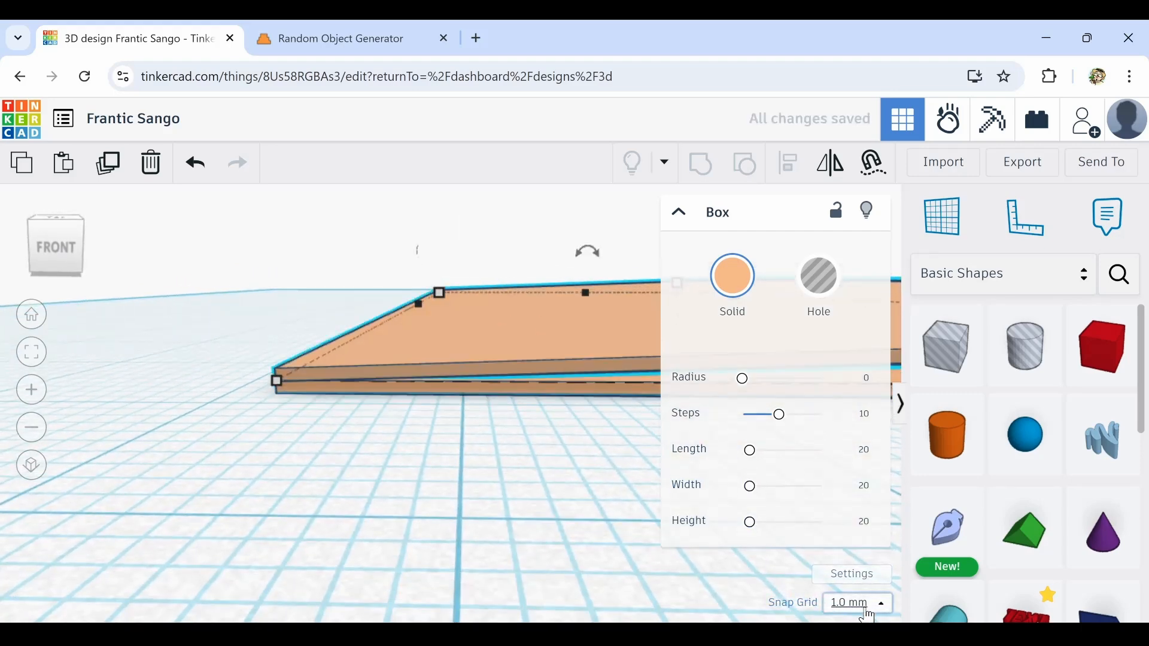
click(869, 609)
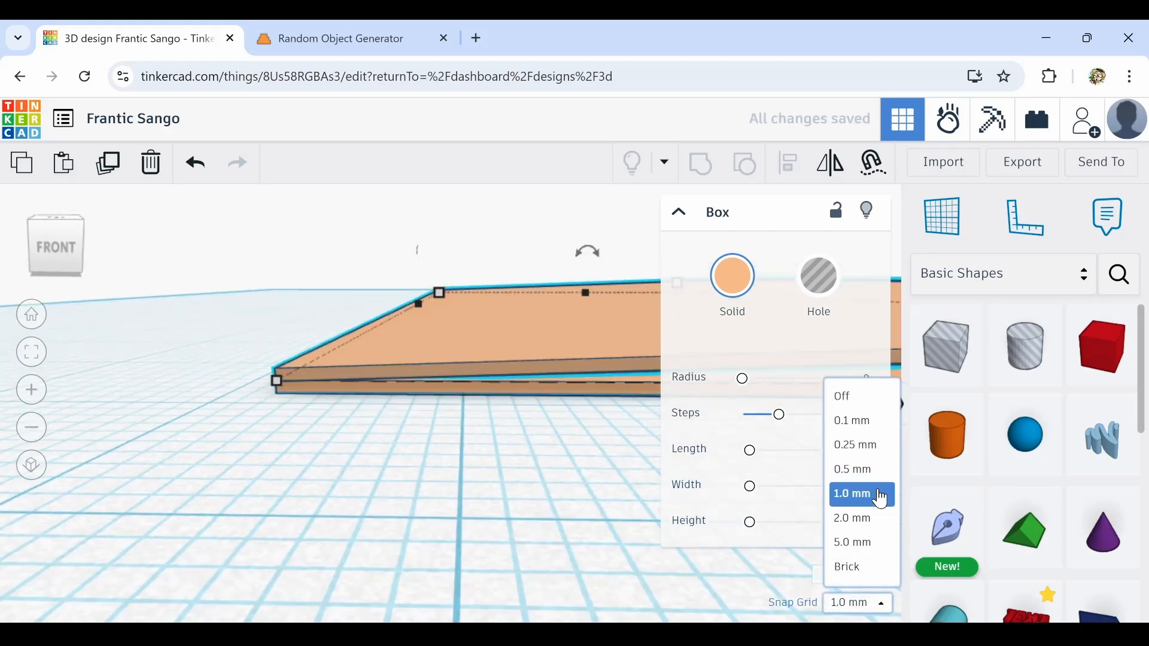
click(851, 422)
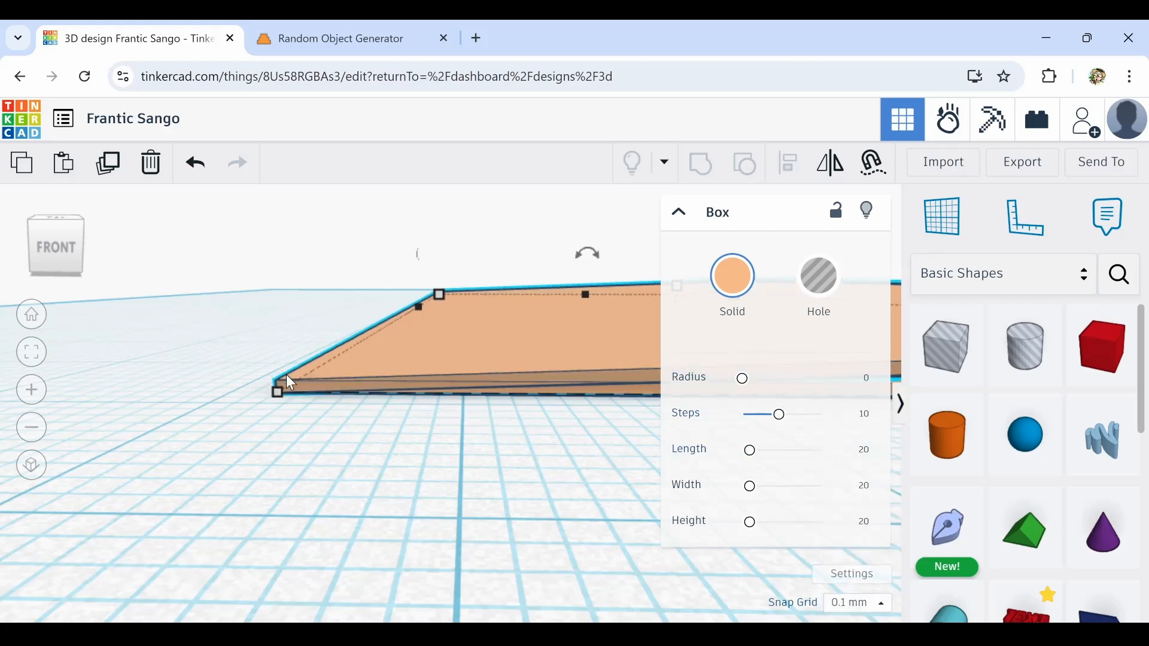
Examine the join and opening between the tilted sheet and the base sheet from the front and back
scroll(300, 388, up, 2)
right_drag(300, 387, 505, 458)
middle_drag(506, 458, 249, 481)
scroll(346, 478, down, 5)
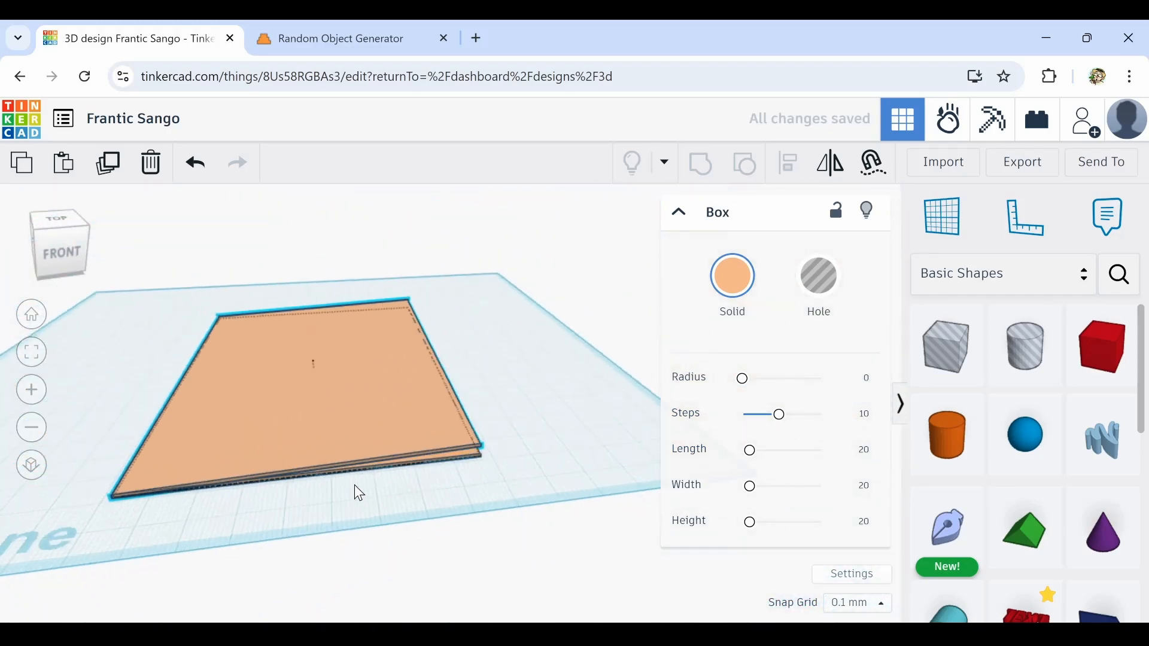
right_drag(359, 494, 444, 502)
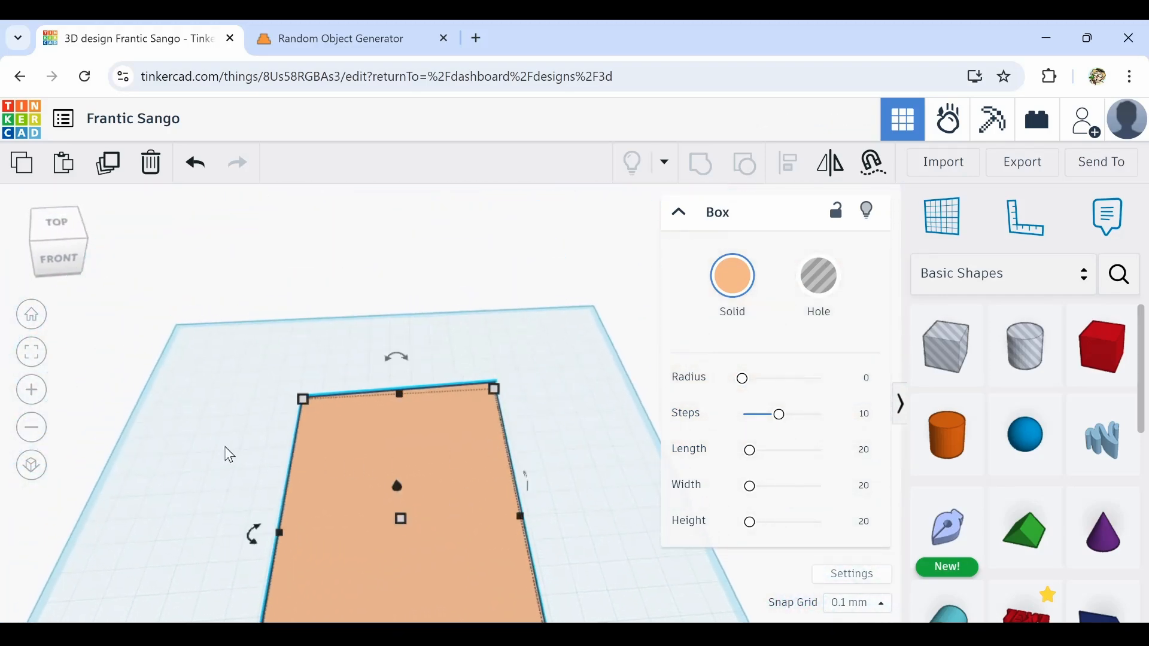
right_drag(229, 454, 534, 534)
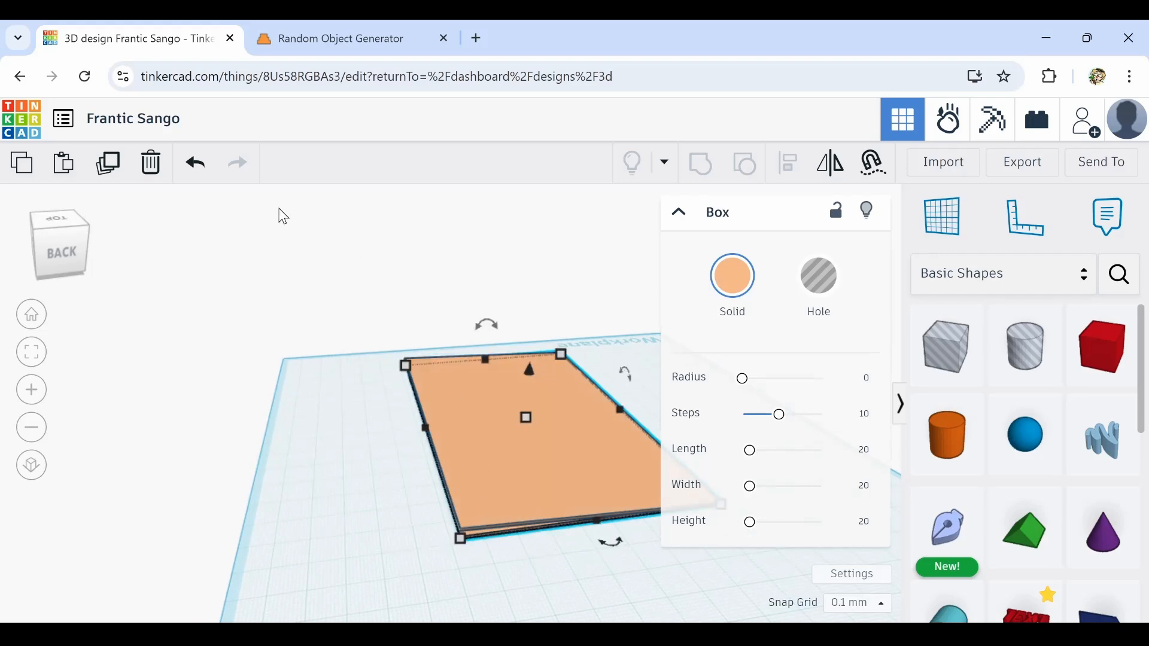
scroll(493, 540, up, 5)
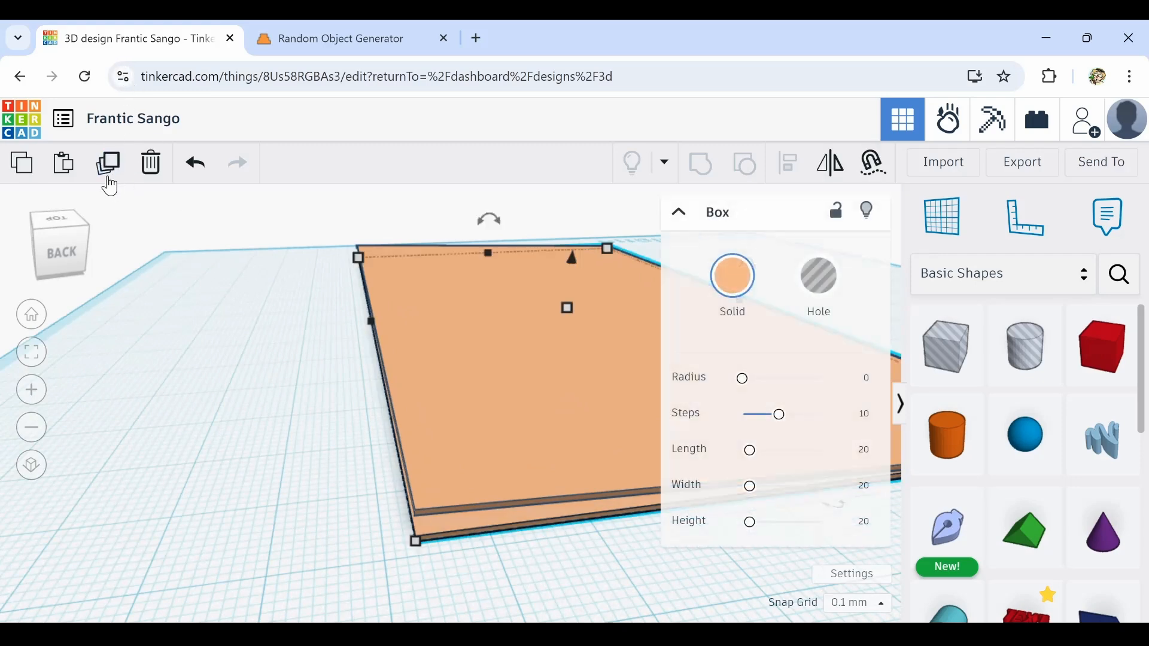
Duplicate the base sheet, offset the copy to one side, make it 0.1 mm thick and colour it white
click(109, 179)
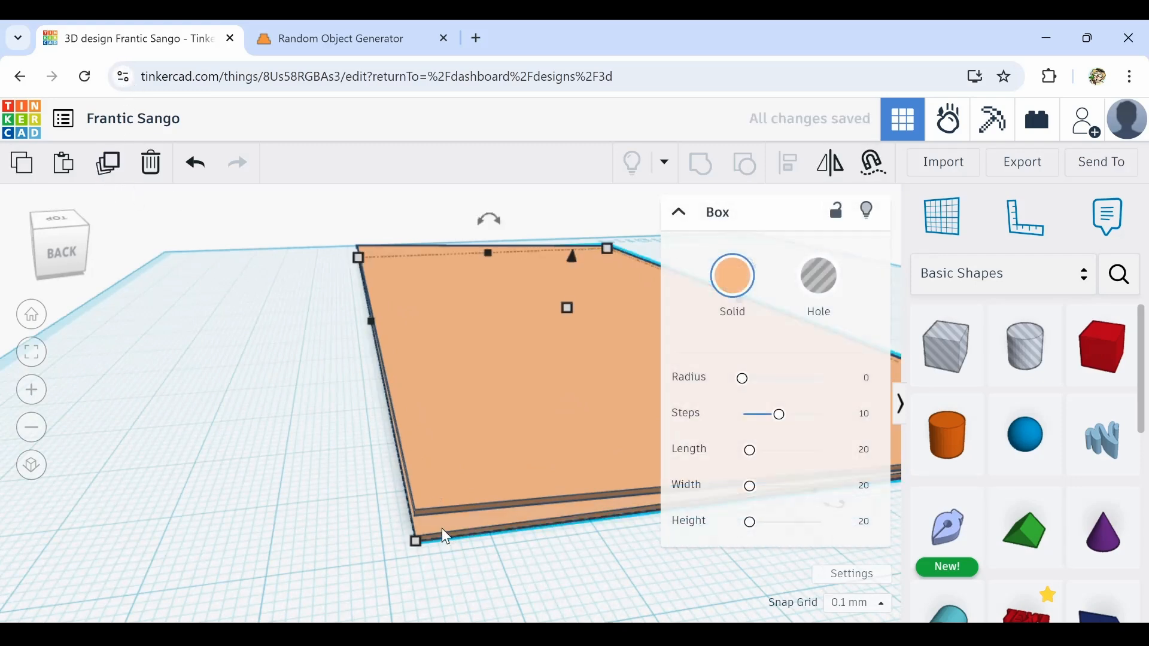
drag(446, 537, 280, 484)
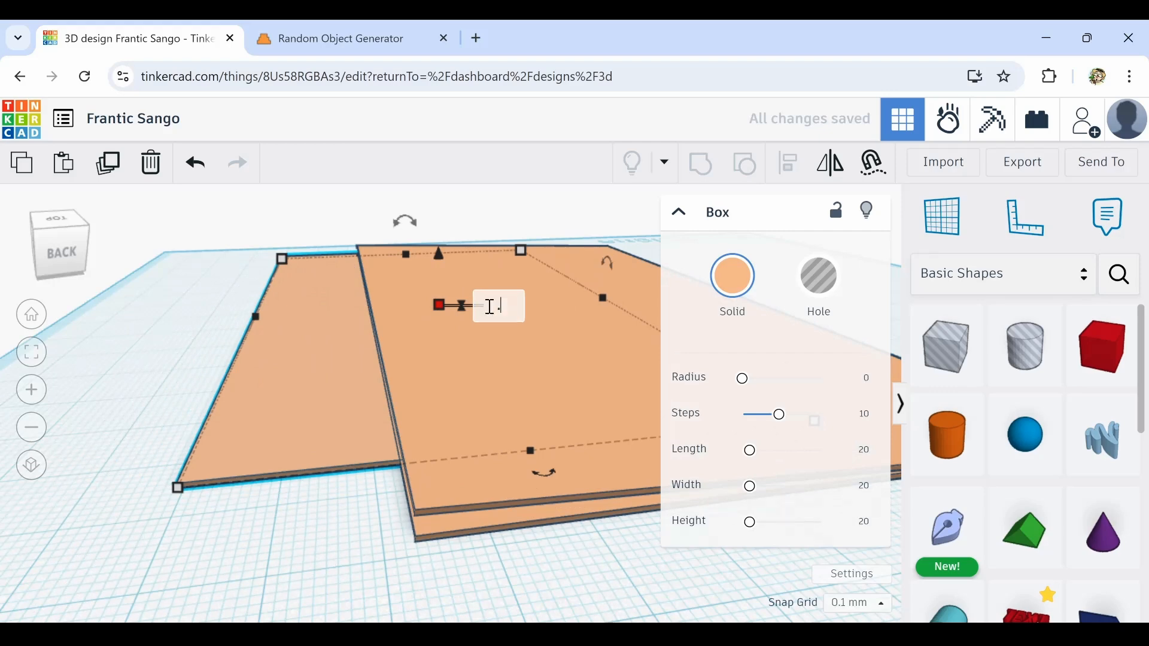
key(Return)
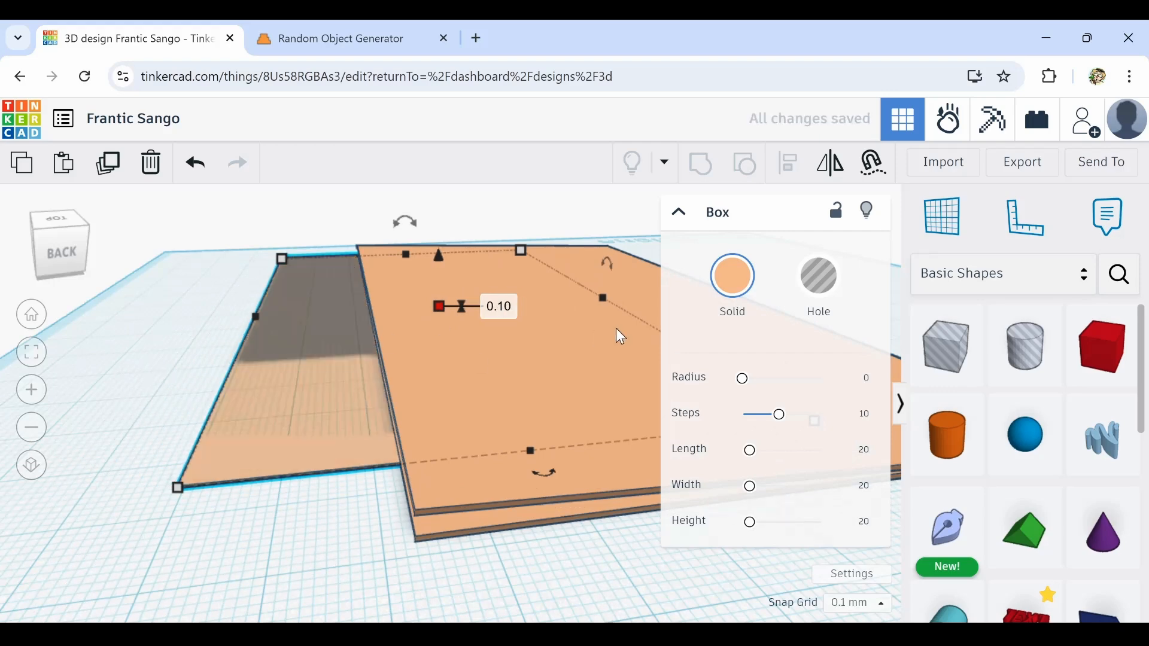
click(733, 276)
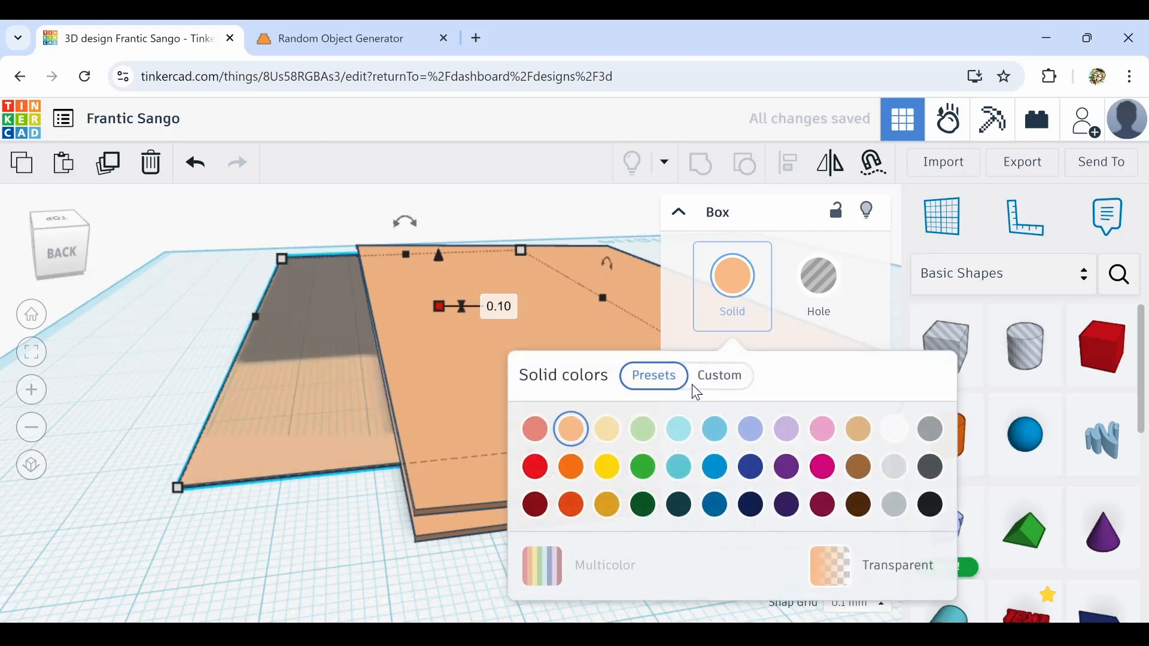
click(887, 437)
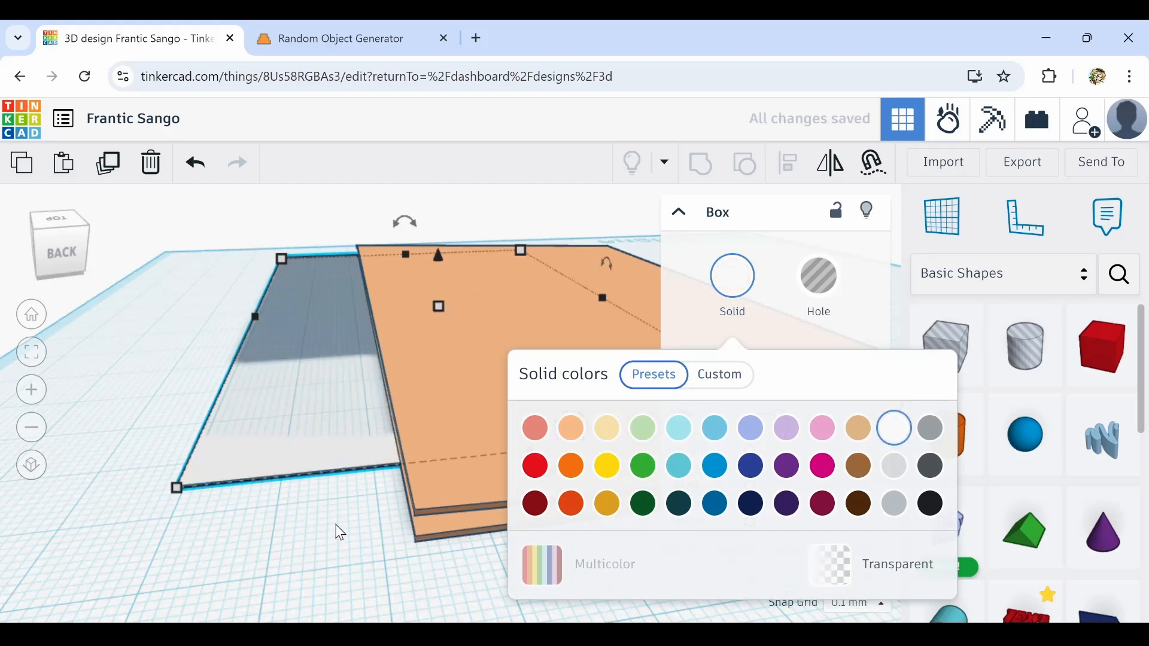
Move the white page between the two orange covers and nudge it inward from the outer edge
drag(314, 426, 511, 451)
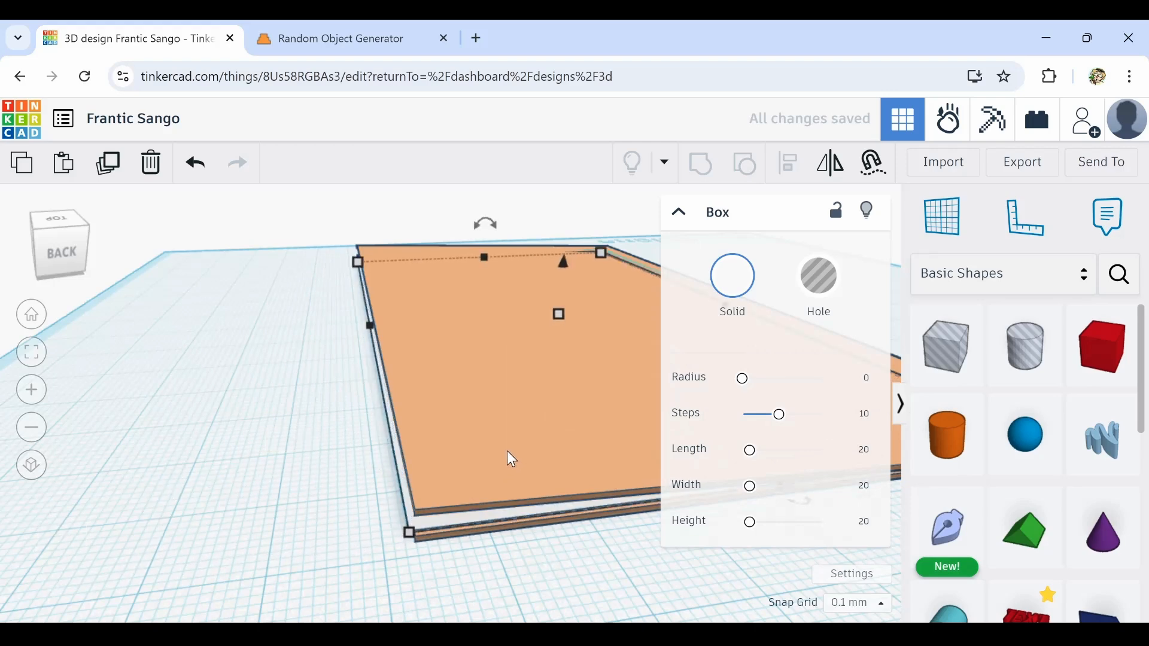
key(Right)
key(Right)
key(Right)
key(Right)
key(Right)
key(Right)
key(Right)
key(Right)
key(Right)
key(Right)
key(Right)
key(Right)
key(Right)
key(Right)
key(Right)
key(Right)
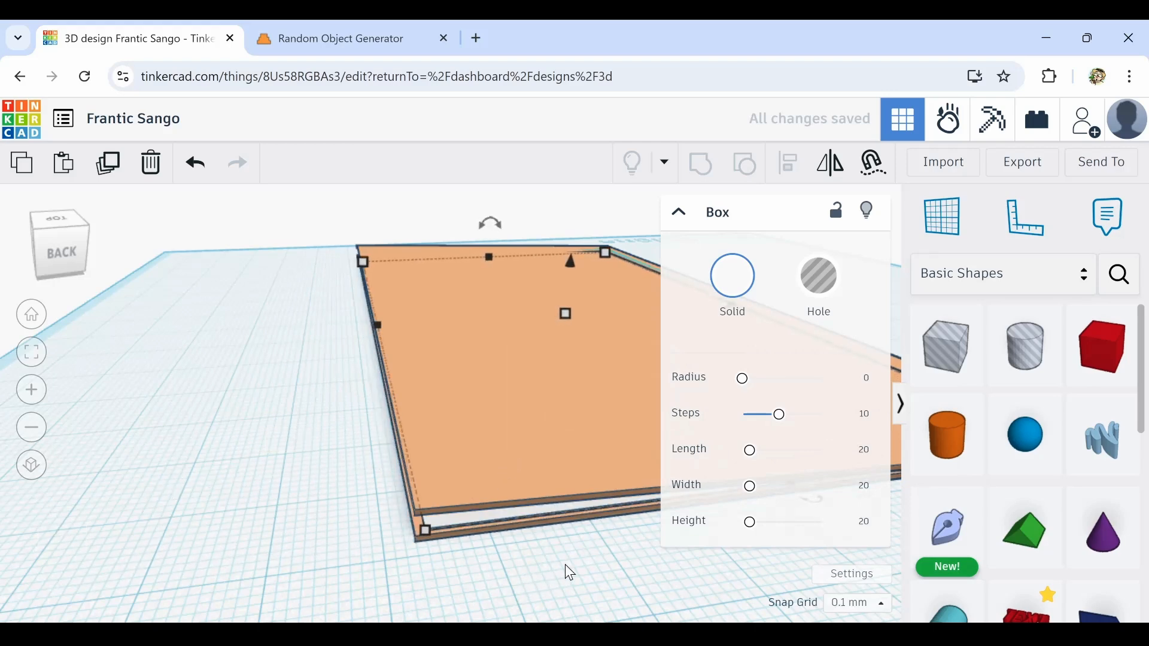
scroll(565, 565, down, 3)
middle_drag(552, 562, 390, 548)
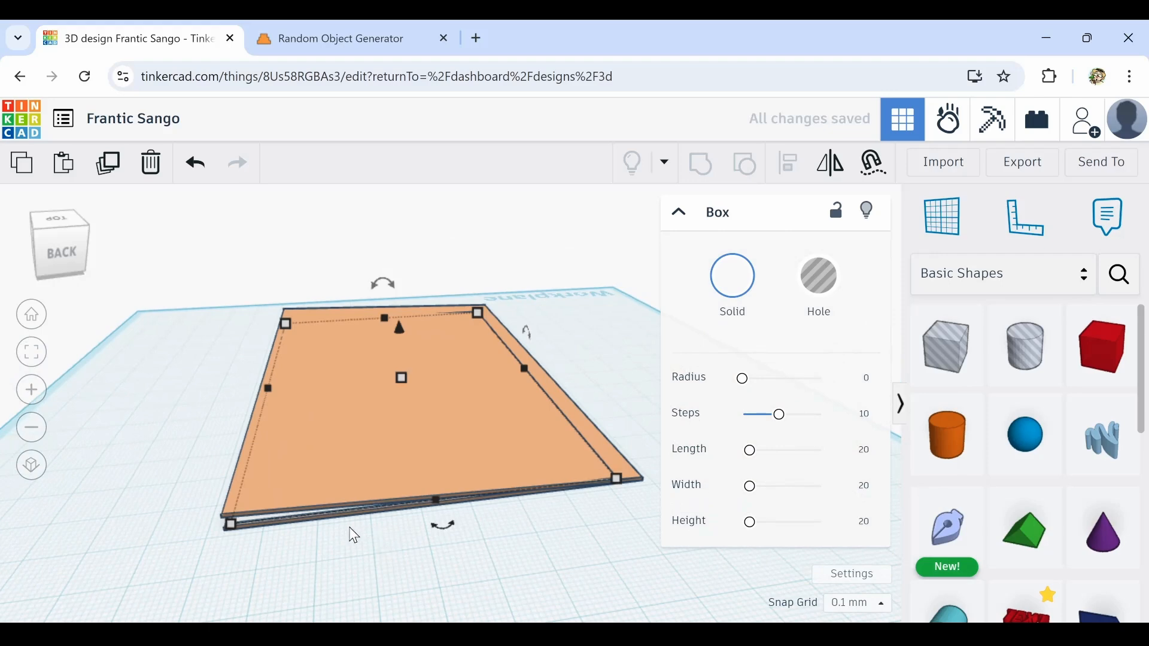
right_drag(274, 541, 450, 527)
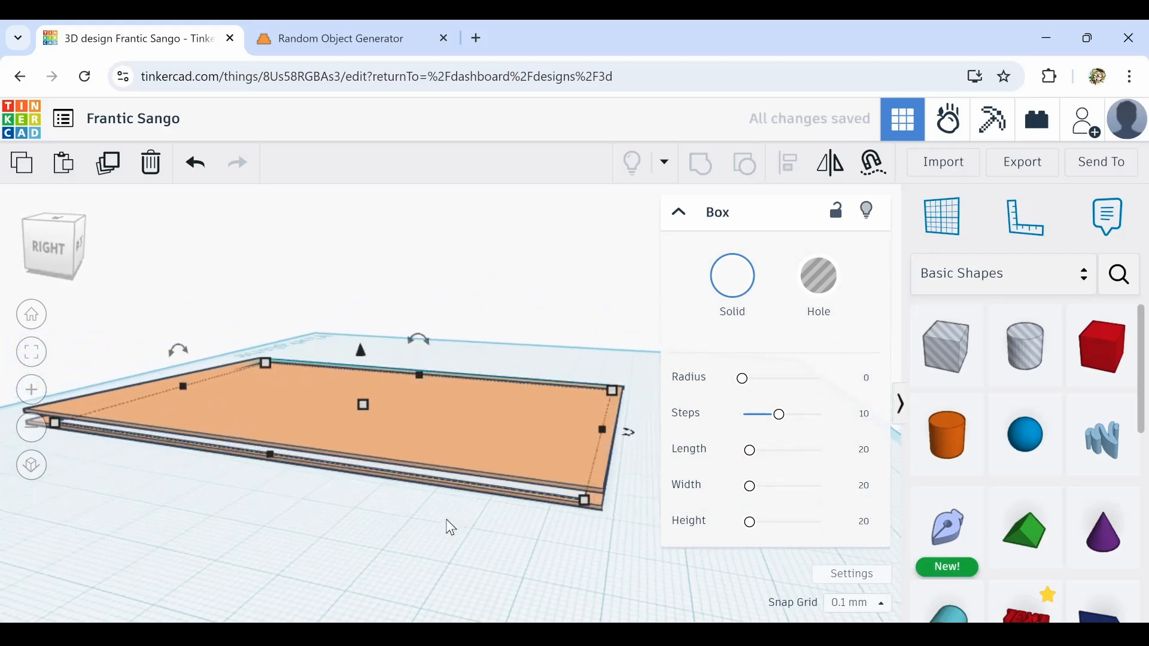
right_drag(497, 523, 406, 515)
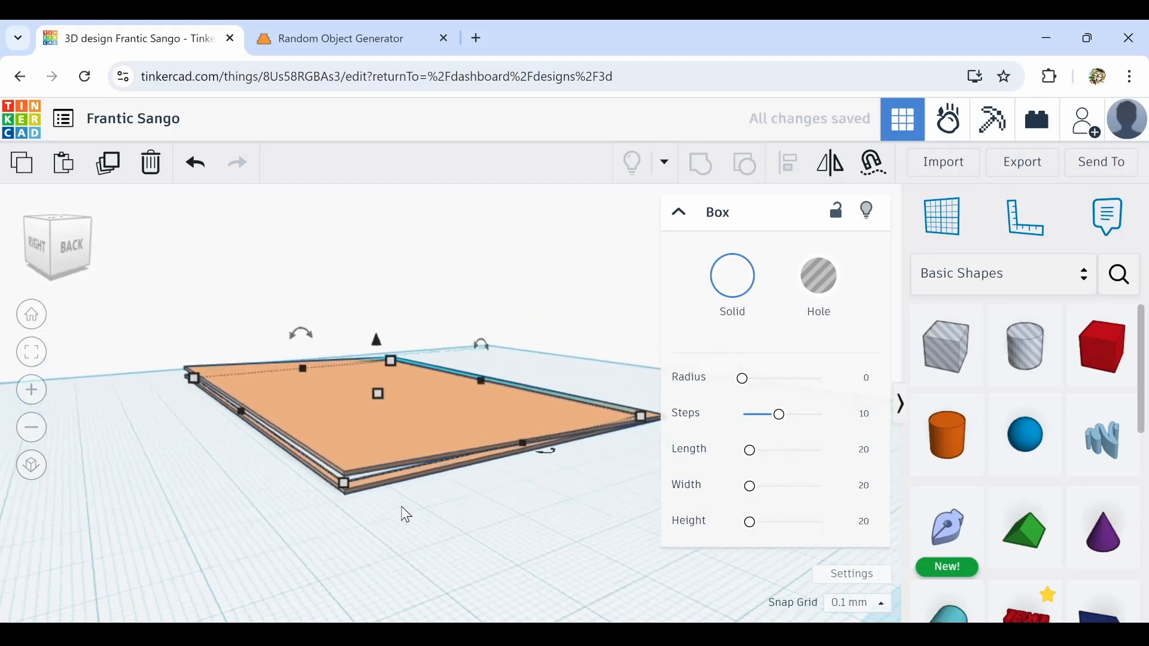
Duplicate the white page and fine-tune the copy's height so it sits just above the first page
scroll(361, 475, up, 5)
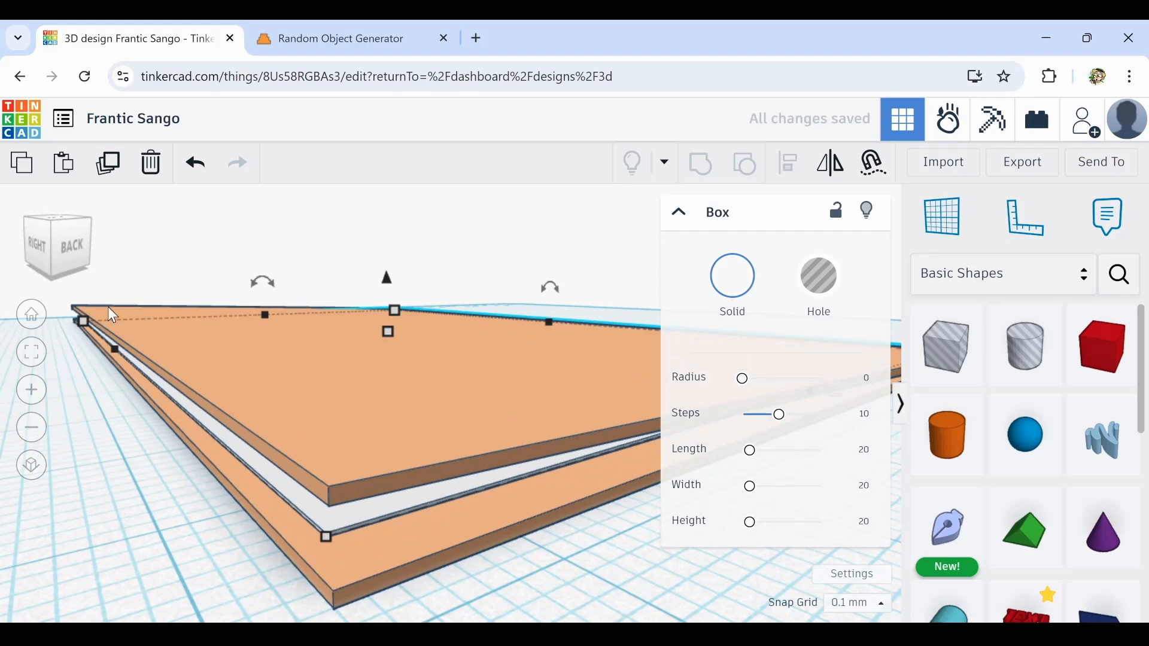
click(107, 167)
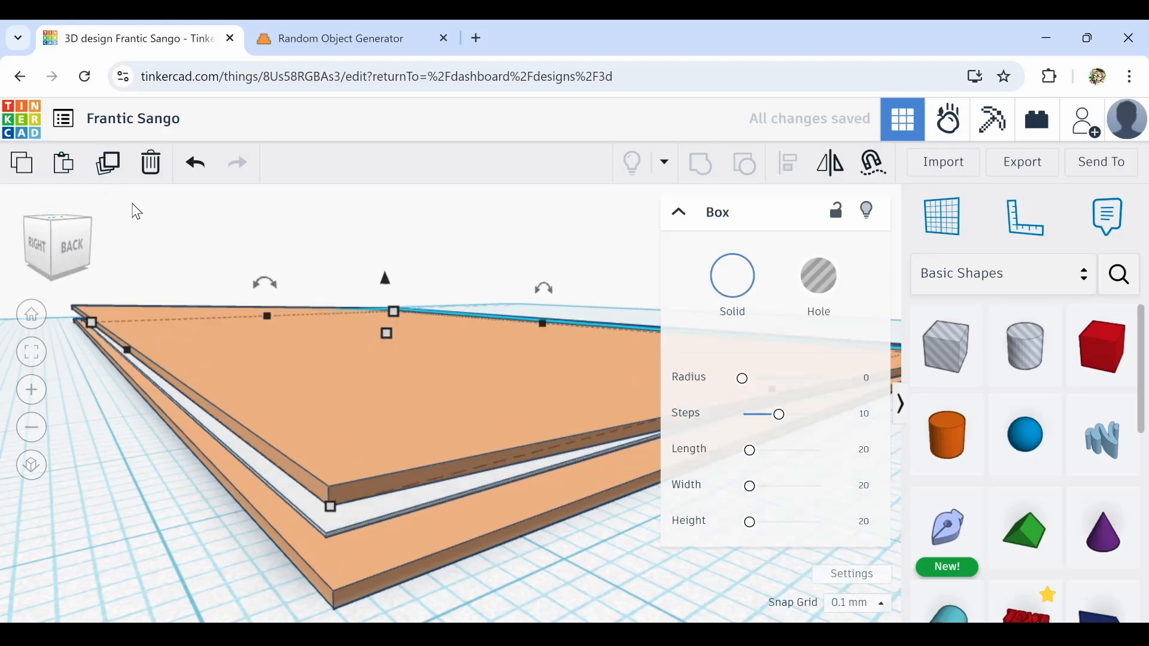
key(ctrl+Down)
key(ctrl+Down)
key(ctrl+Down)
key(ctrl+Down)
key(ctrl+Down)
key(ctrl+Down)
key(ctrl+Down)
key(ctrl+Down)
key(ctrl+Down)
key(ctrl+Down)
key(ctrl+Down)
key(ctrl+Down)
key(ctrl+Down)
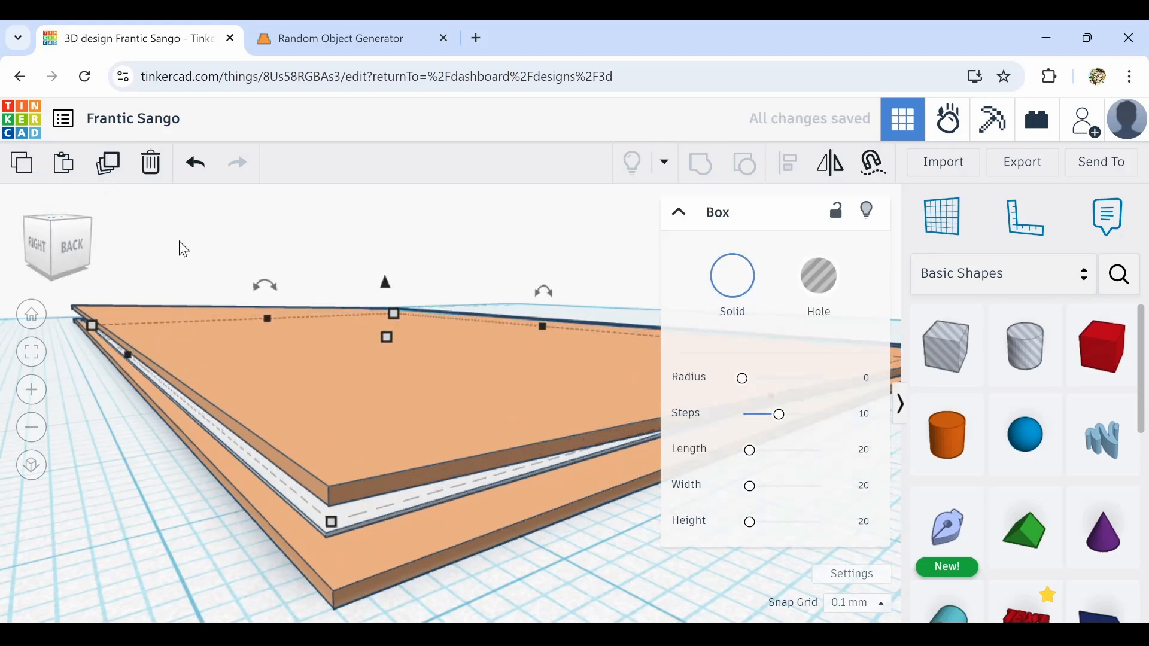
key(ctrl+Up)
key(ctrl+Up)
key(ctrl+Up)
key(ctrl+Up)
key(ctrl+Up)
key(ctrl+Up)
key(ctrl+Up)
key(ctrl+Up)
key(ctrl+Up)
key(ctrl+Up)
key(ctrl+Up)
key(ctrl+Up)
key(ctrl+Up)
key(ctrl+Up)
key(ctrl+Up)
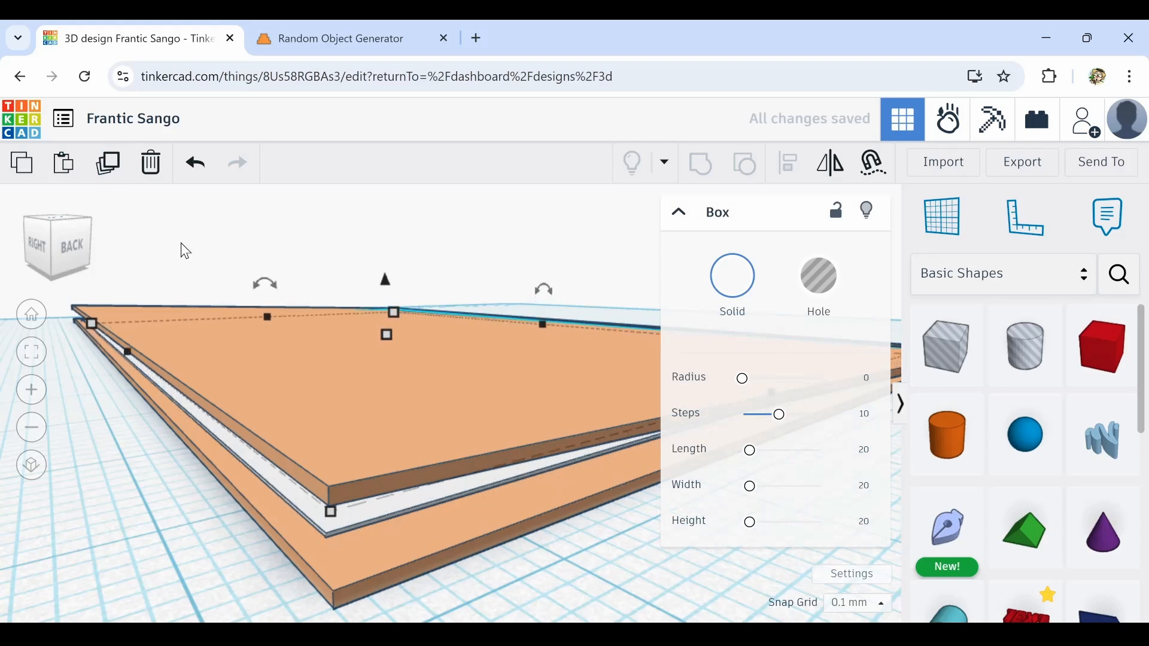
key(ctrl+Up)
key(ctrl+Up)
key(ctrl+Up)
key(ctrl+Up)
key(ctrl+Up)
key(ctrl+Up)
key(ctrl+Up)
key(ctrl+Up)
key(ctrl+Up)
key(ctrl+Up)
key(ctrl+Up)
key(ctrl+Up)
key(ctrl+Up)
key(ctrl+Up)
key(ctrl+Up)
key(ctrl+Up)
key(ctrl+Up)
key(ctrl+Up)
key(ctrl+Up)
key(ctrl+Up)
key(ctrl+Up)
key(ctrl+Up)
key(ctrl+Up)
key(ctrl+Up)
key(ctrl+Up)
key(ctrl+Up)
key(ctrl+Up)
key(ctrl+Up)
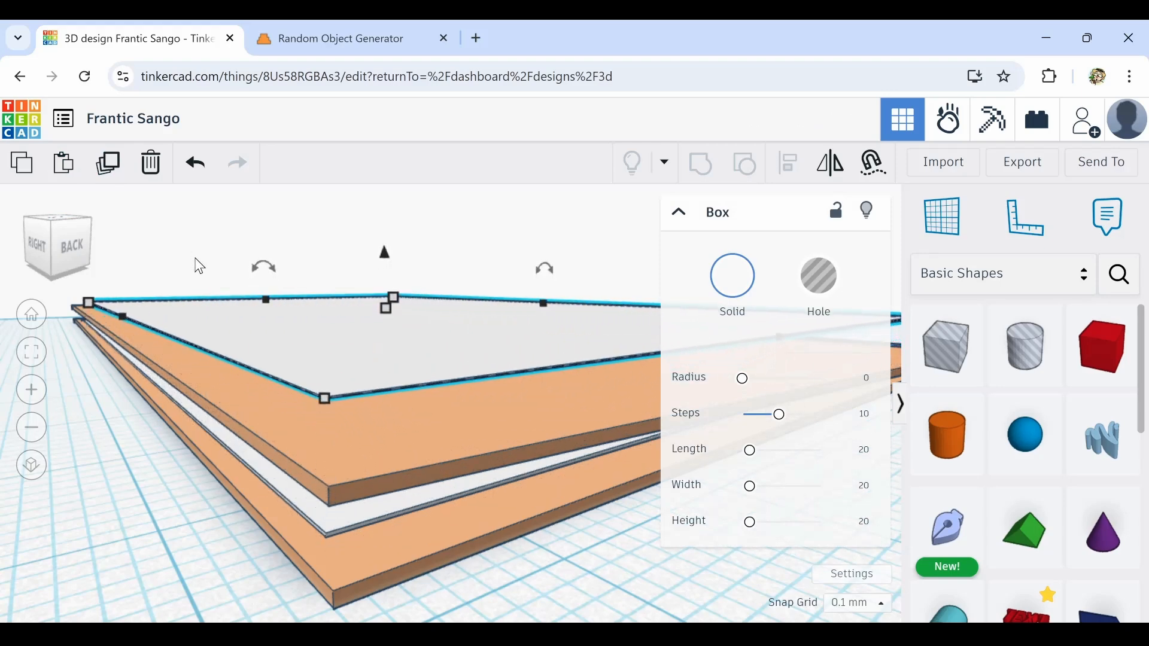
key(ctrl+Down)
key(ctrl+Down)
key(ctrl+Down)
key(ctrl+Down)
key(ctrl+Down)
key(ctrl+Down)
key(ctrl+Down)
key(ctrl+Down)
key(ctrl+Down)
key(ctrl+Down)
key(ctrl+Down)
key(ctrl+Down)
key(ctrl+Down)
key(ctrl+Down)
key(ctrl+Down)
key(ctrl+Down)
key(ctrl+Down)
key(ctrl+Down)
key(ctrl+Down)
key(ctrl+Down)
key(ctrl+Down)
key(ctrl+Down)
key(ctrl+Down)
key(ctrl+Down)
key(ctrl+Down)
key(ctrl+Down)
key(ctrl+Down)
key(ctrl+Down)
key(ctrl+Down)
key(ctrl+Down)
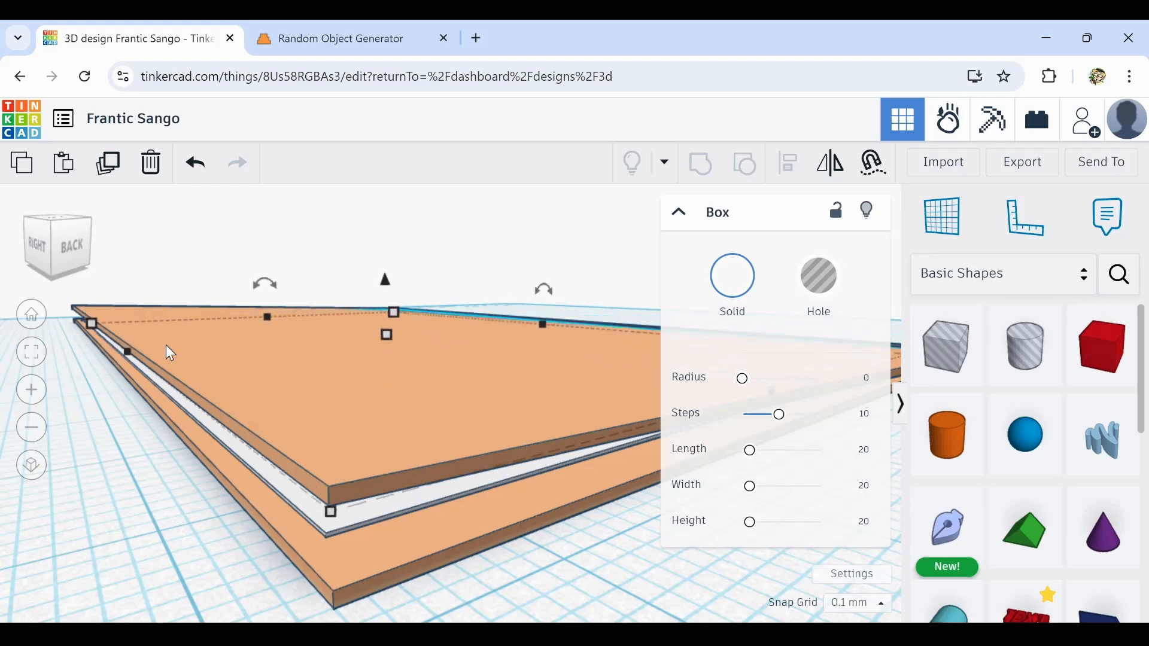
Raise the upper white page slightly and shift it sideways until its edge lines up with the page beneath
right_drag(167, 345, 326, 357)
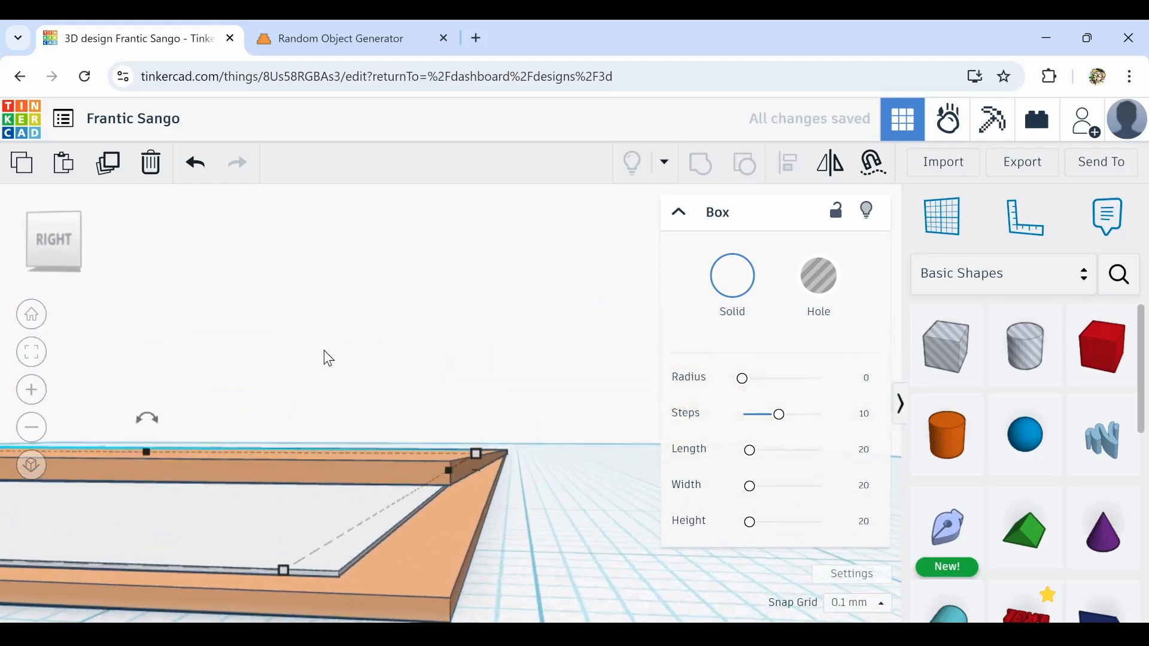
key(ctrl+Up)
key(Right)
key(Right)
key(Right)
key(Right)
key(Right)
key(Right)
key(Right)
key(Right)
key(Right)
key(Right)
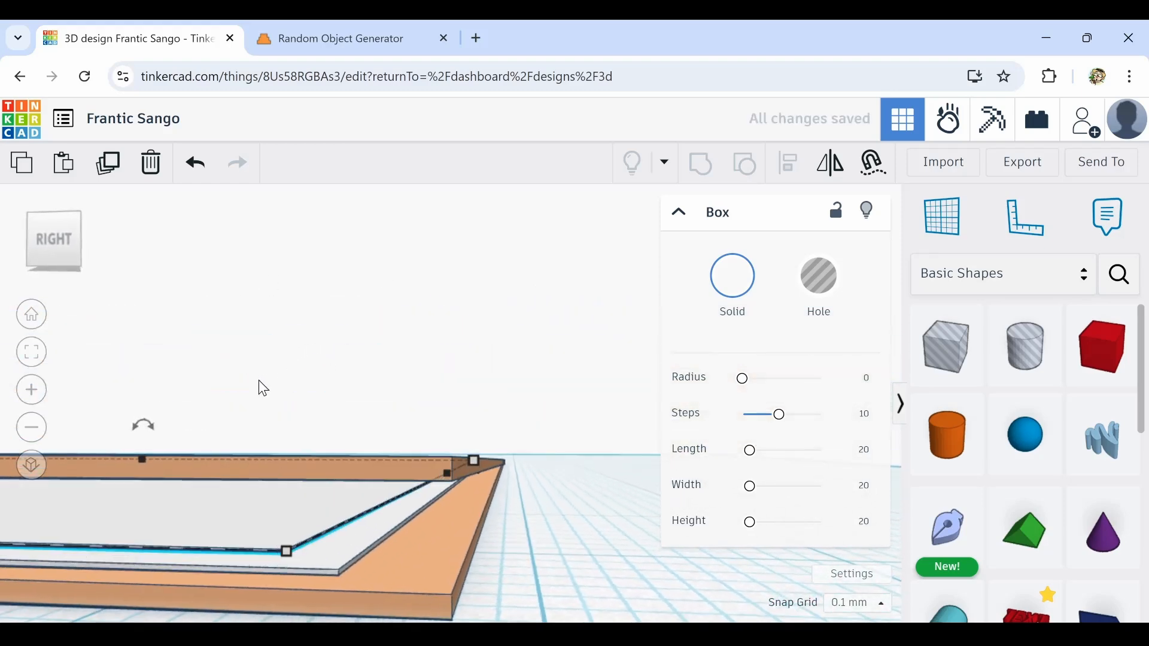
key(Right)
key(Right)
key(Right)
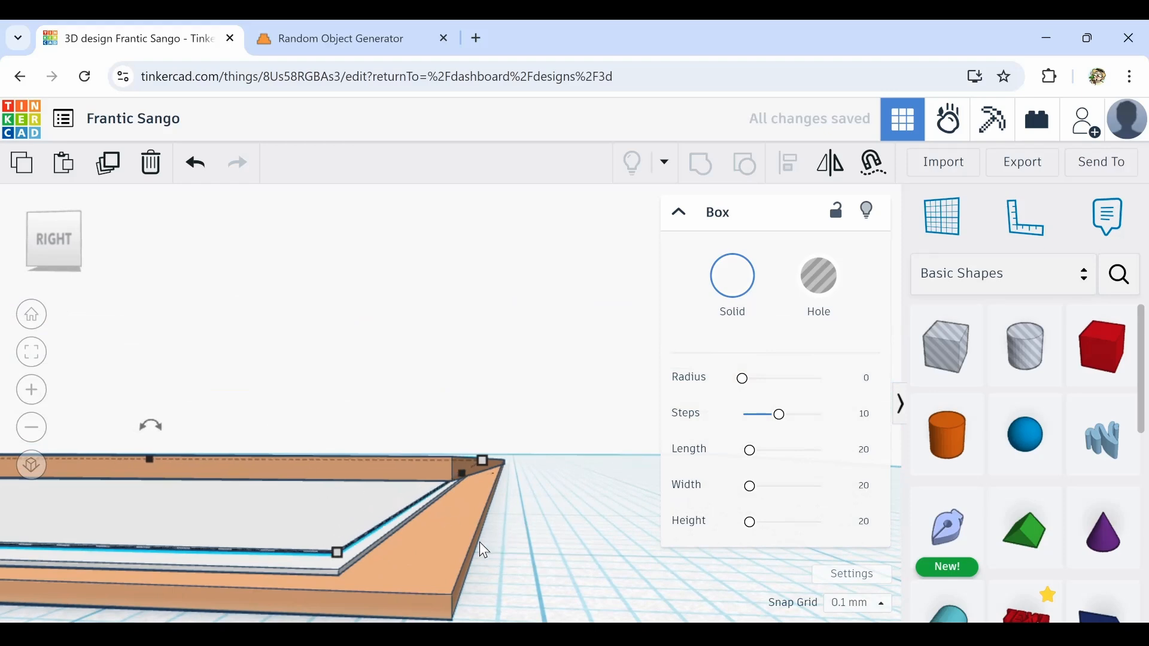
Raise the tilted orange cover slightly above the white pages
click(480, 550)
right_drag(498, 548, 381, 536)
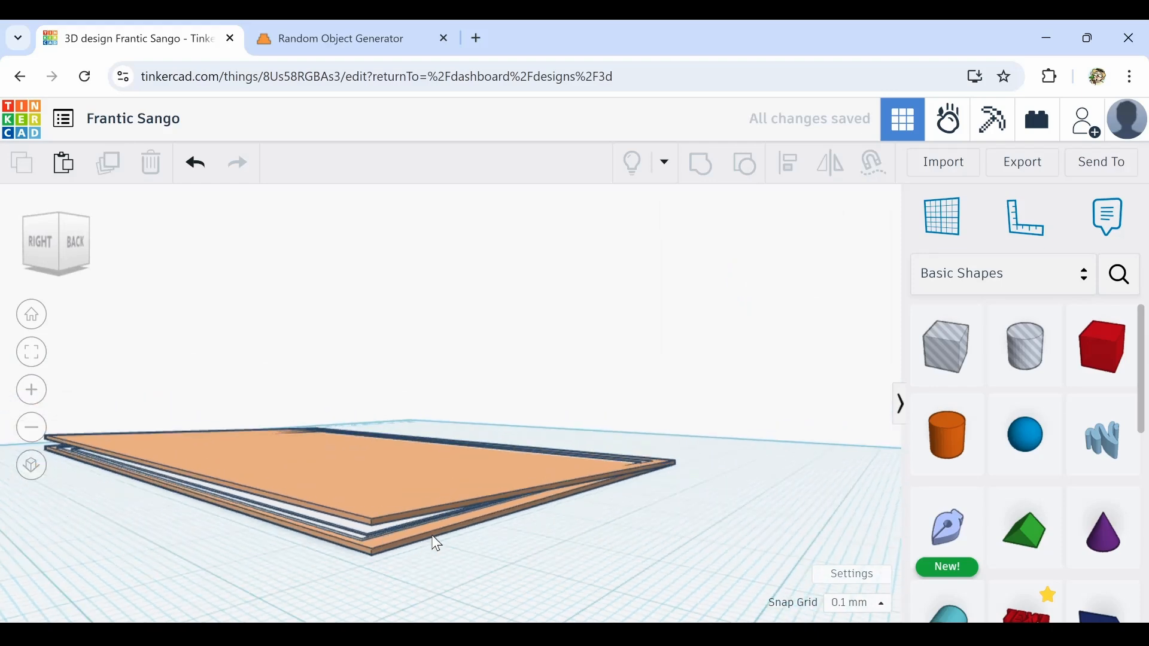
right_drag(539, 554, 506, 294)
click(470, 296)
key(ctrl+Up)
key(ctrl+Up)
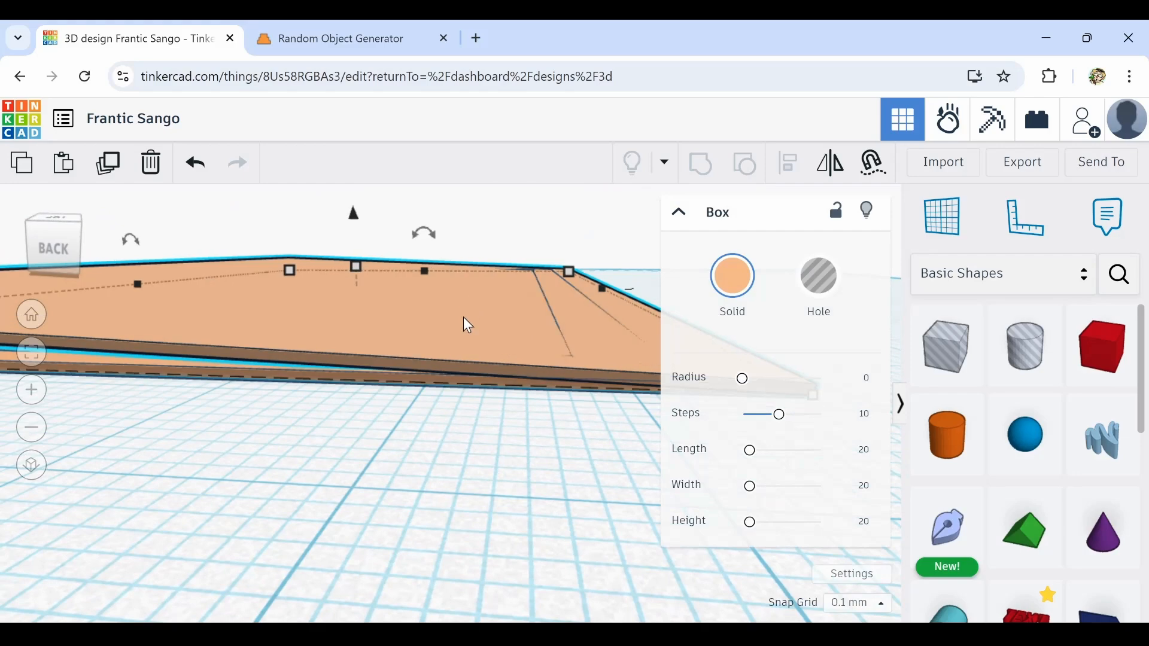
click(347, 442)
scroll(346, 444, down, 5)
right_drag(346, 444, 424, 485)
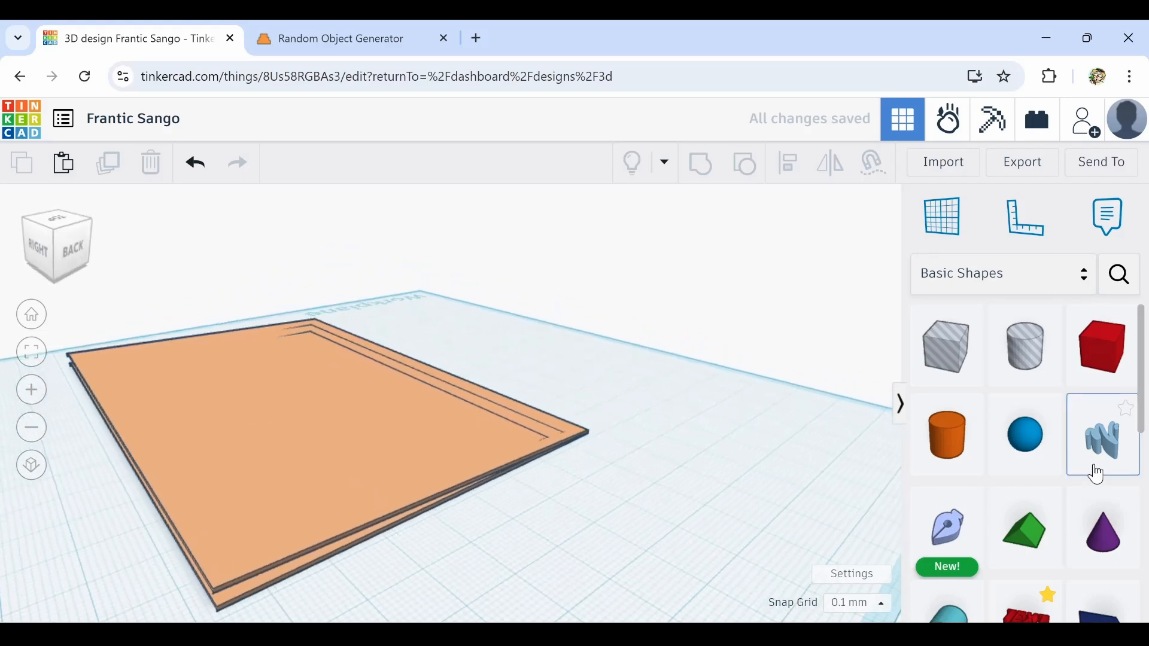
drag(1103, 353, 338, 614)
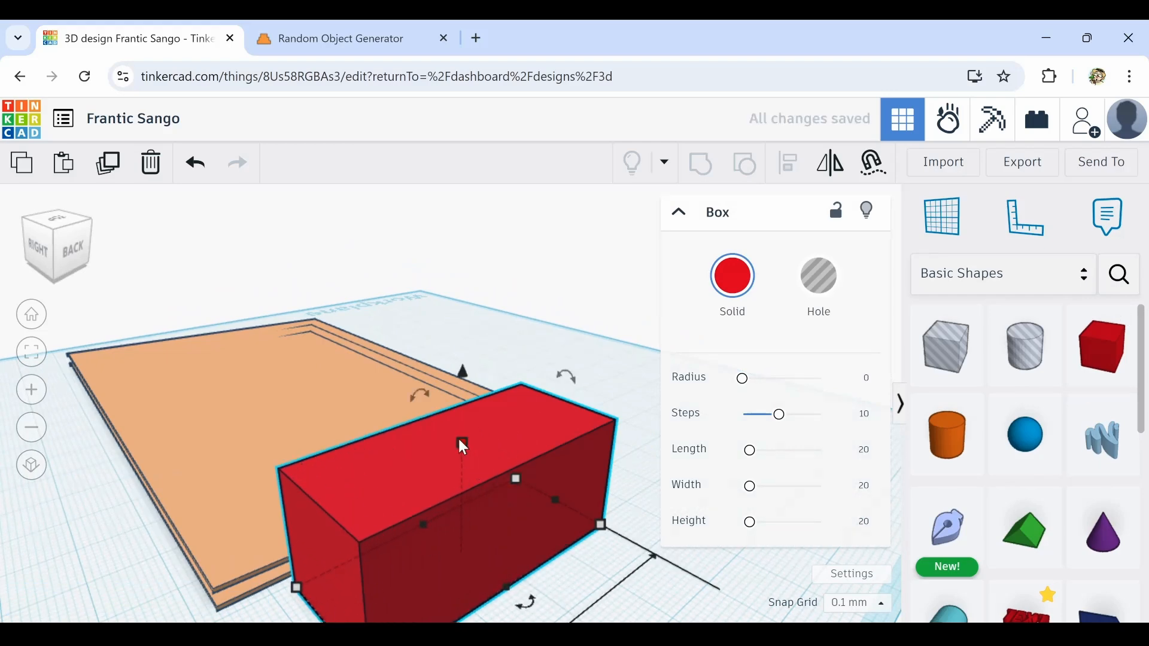
shift+drag(461, 441, 465, 543)
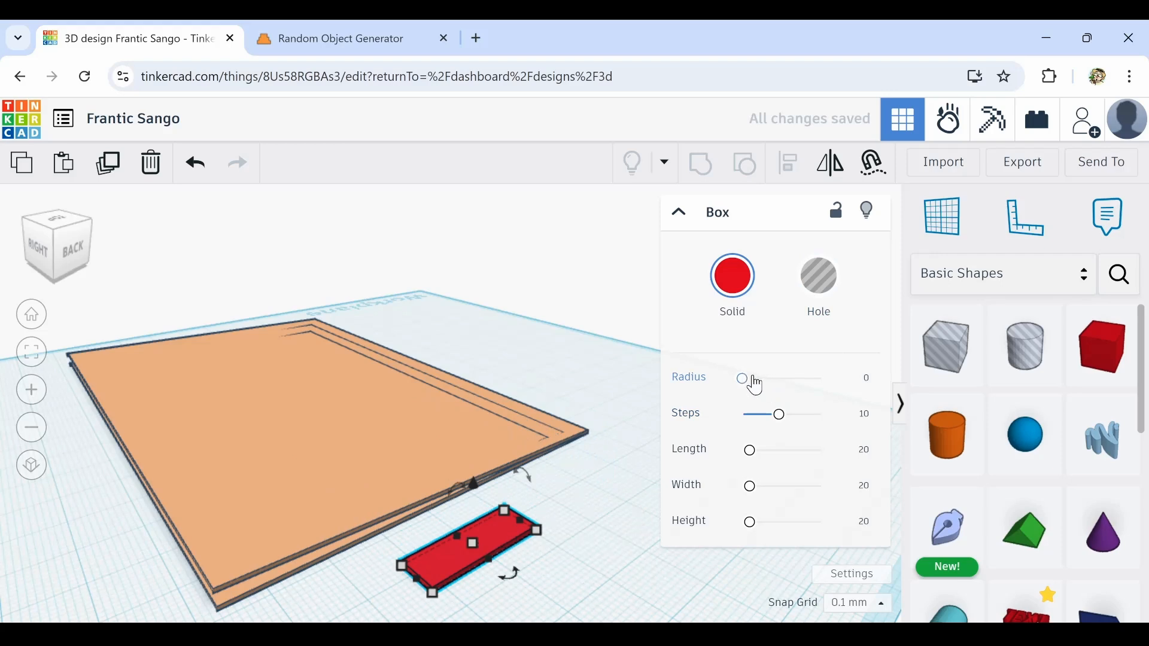
drag(742, 379, 764, 386)
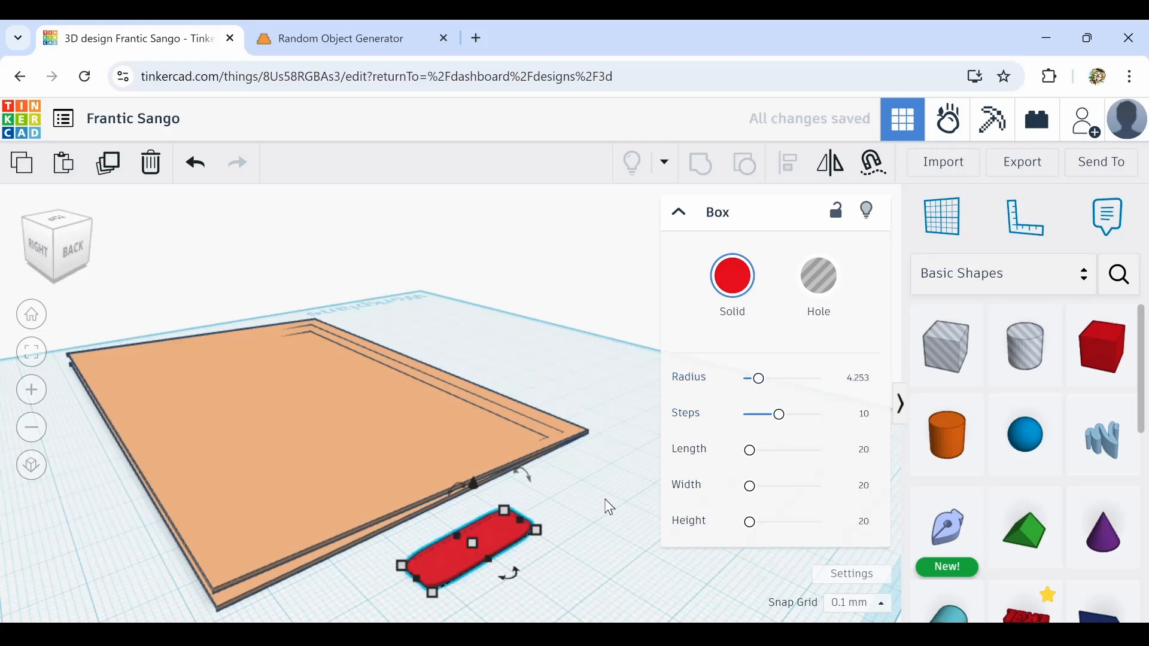
right_drag(608, 503, 471, 548)
scroll(471, 548, up, 5)
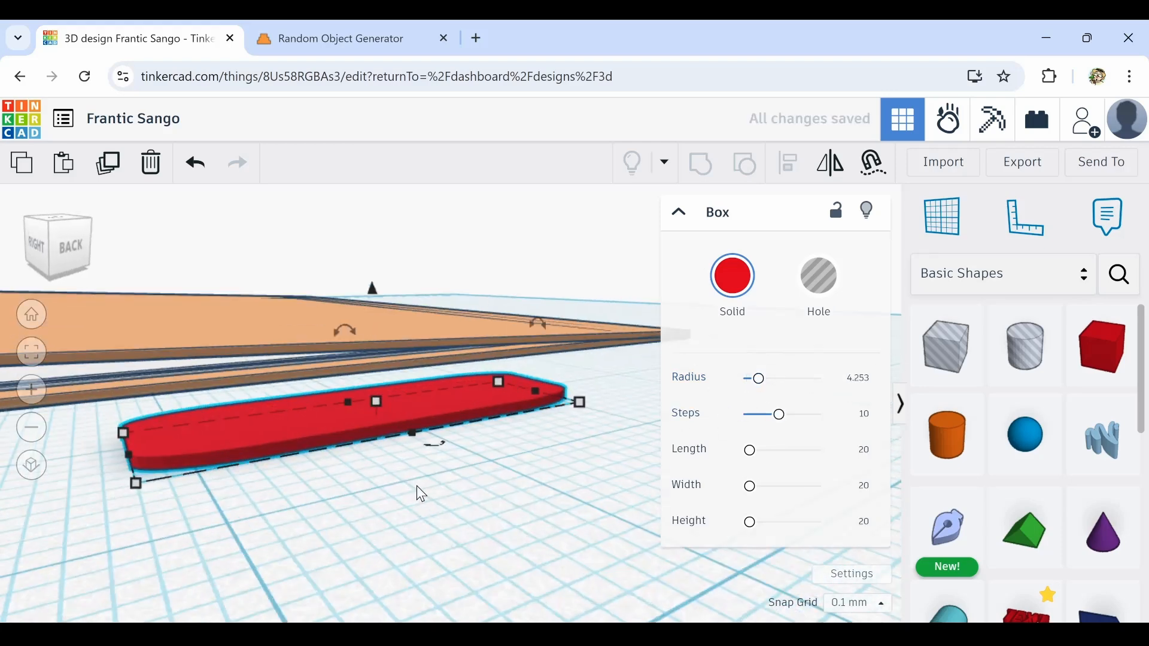
right_drag(304, 426, 339, 477)
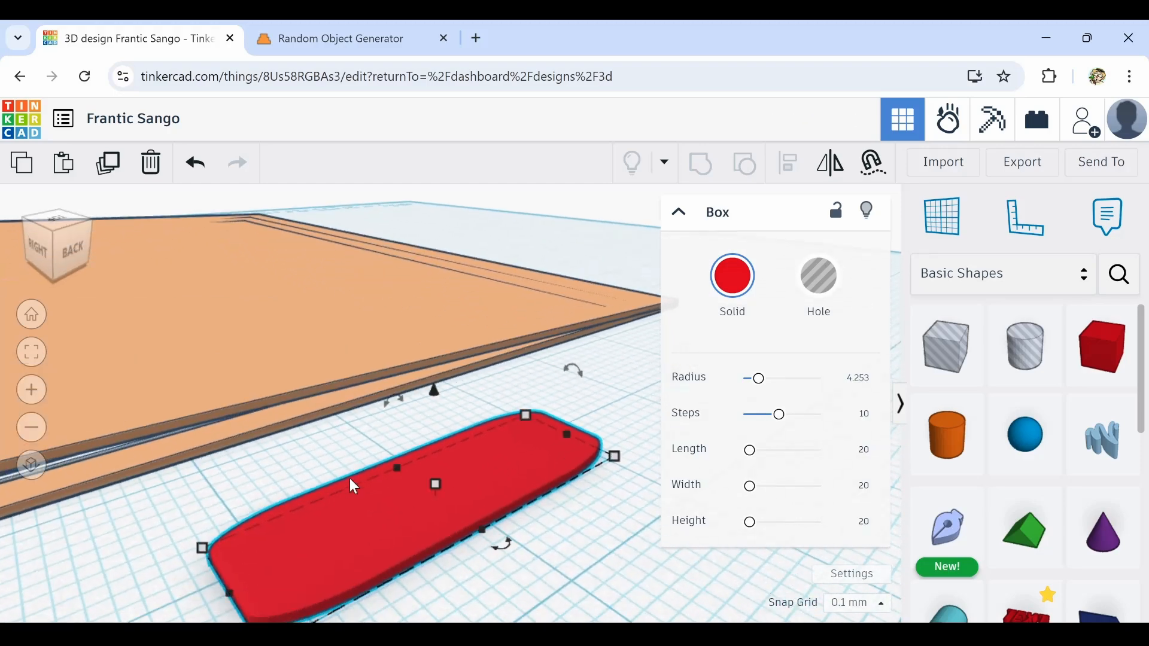
click(151, 163)
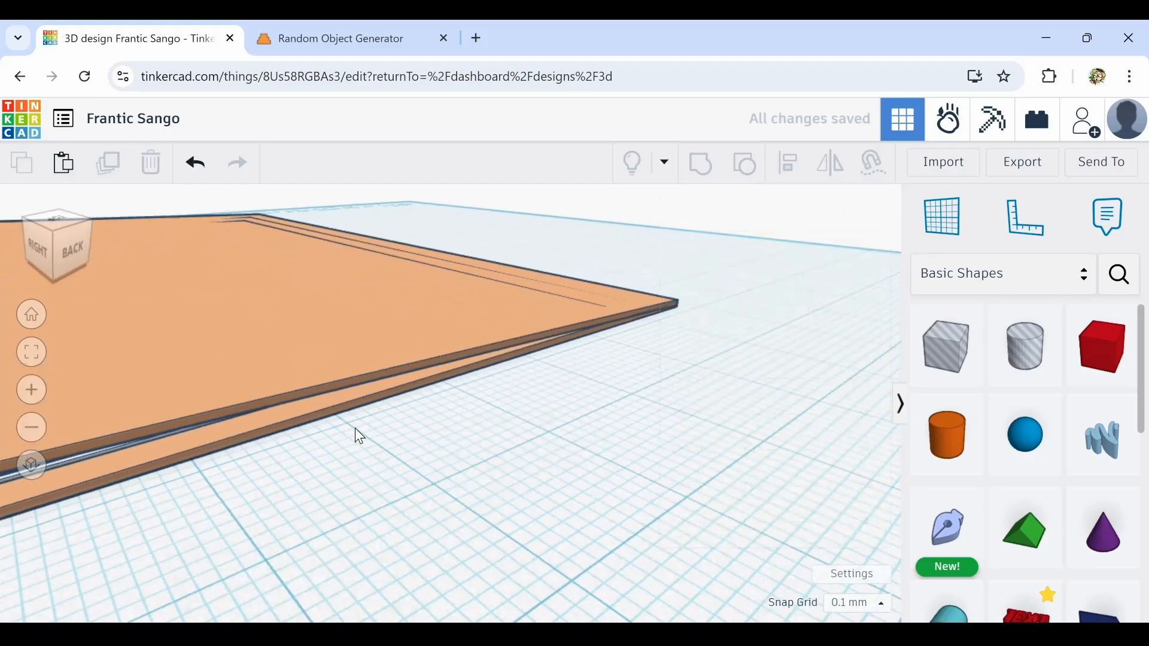
Start a sketch at the folder's end edge and draw a closed four-sided tab about 37 mm by 7 mm, slightly overlapping the sheet
right_drag(354, 428, 426, 482)
middle_drag(369, 363, 369, 386)
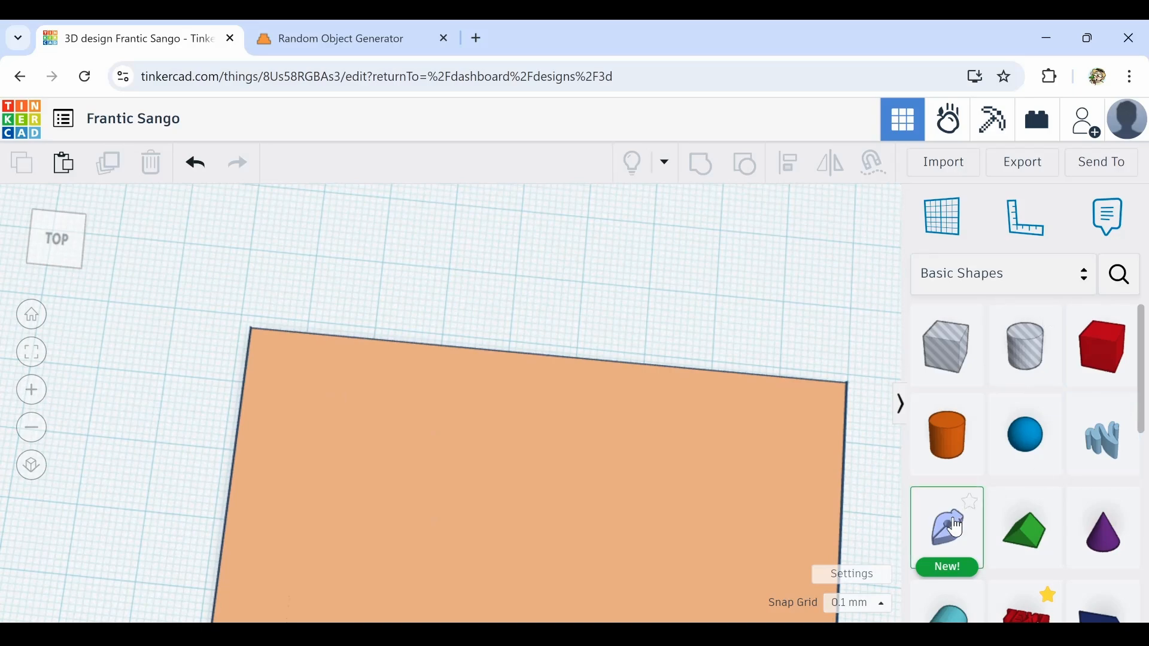
drag(949, 527, 400, 301)
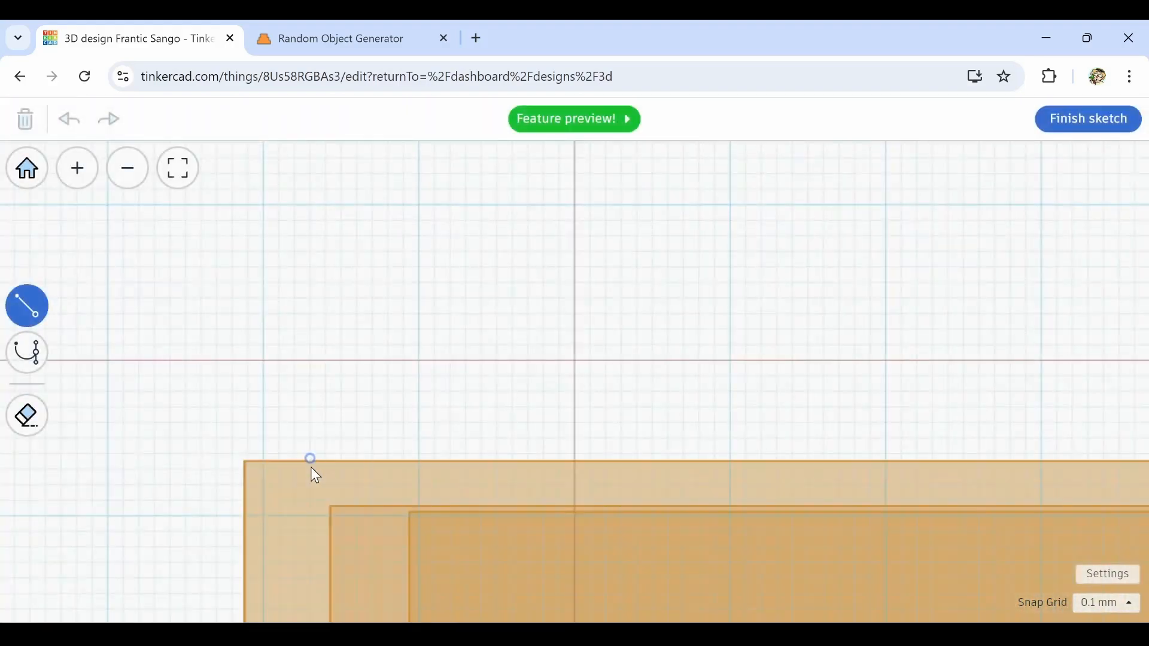
click(311, 468)
click(311, 354)
click(887, 356)
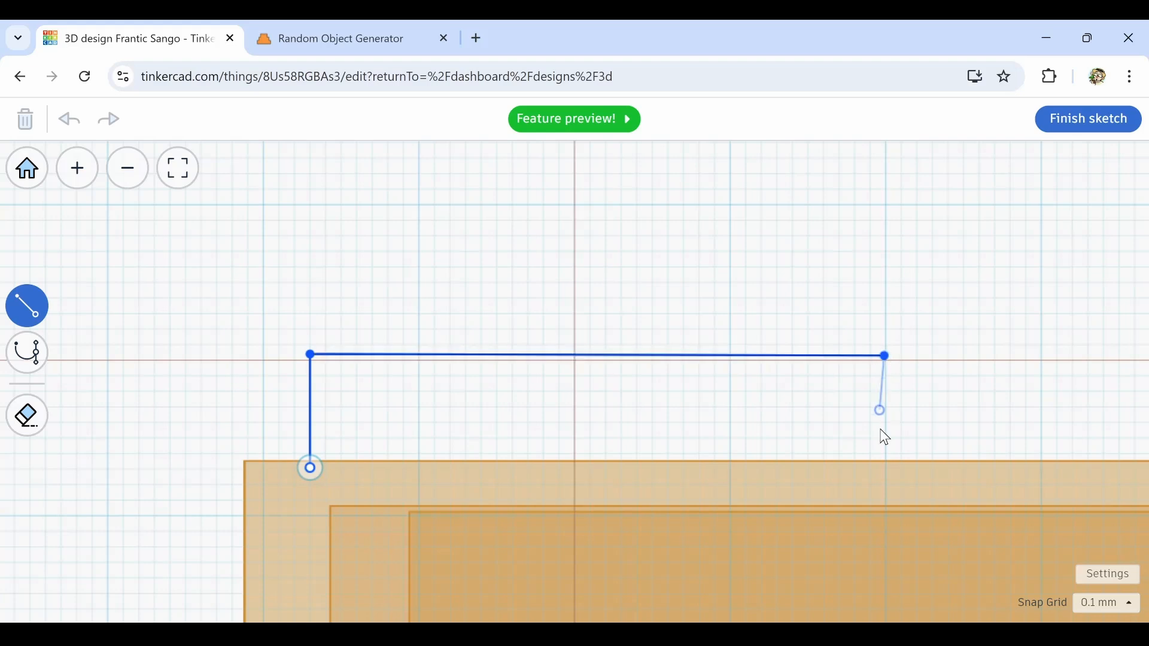
click(886, 463)
click(310, 469)
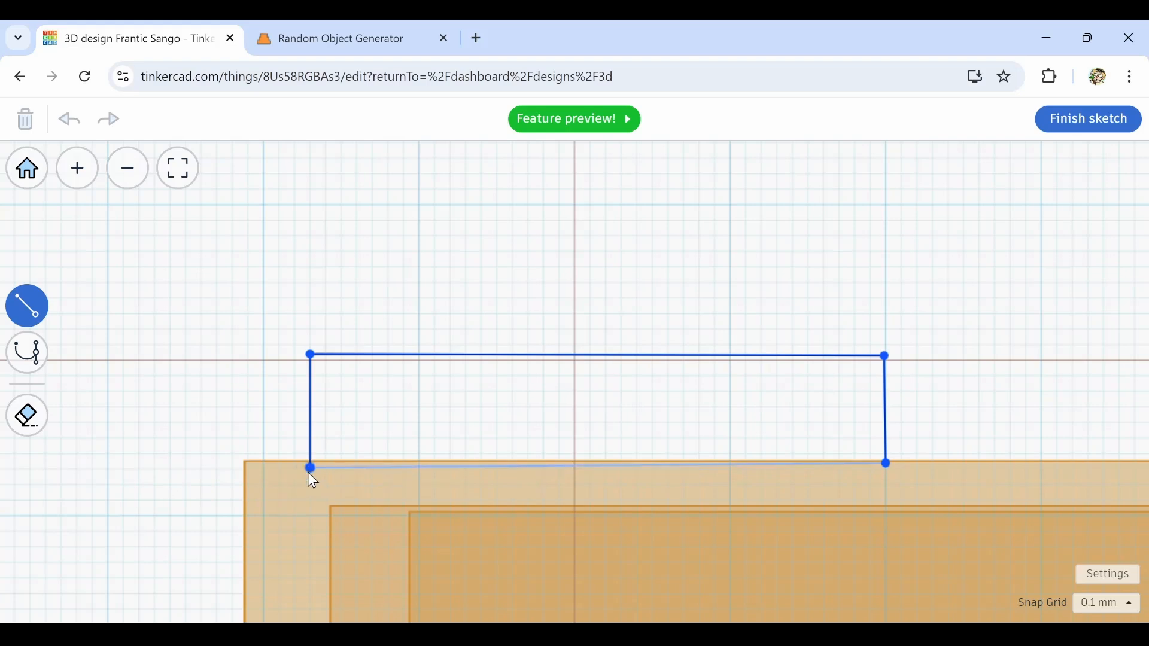
click(27, 384)
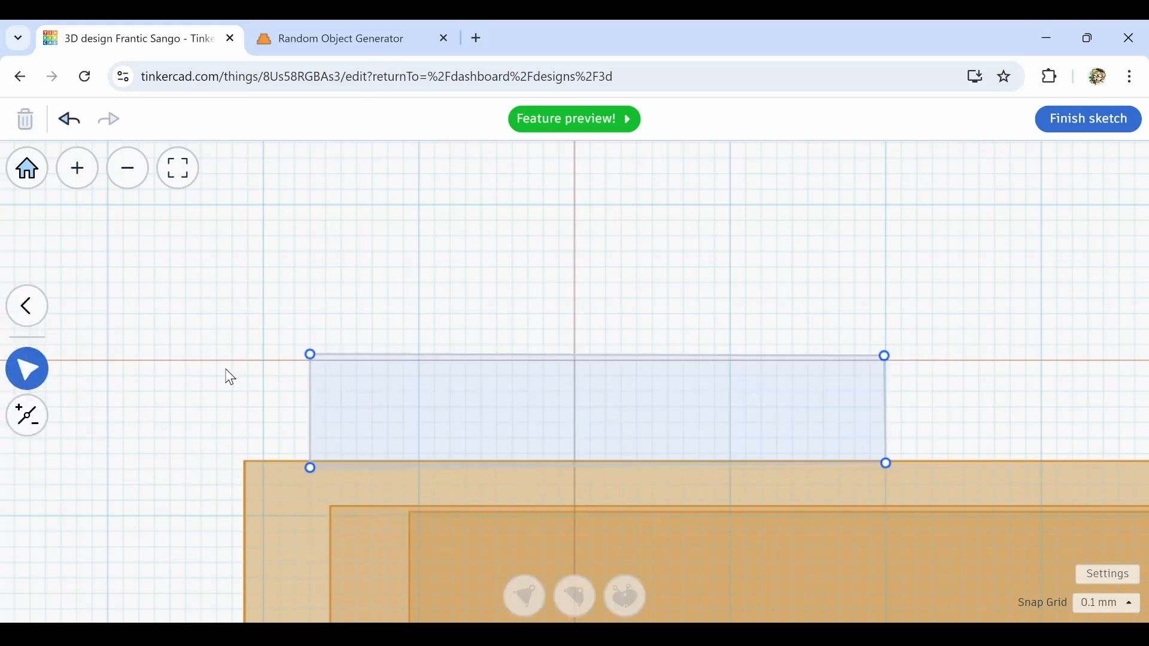
Curve the tab's two outer corners, shorten their curve handles for slight rounding, and finish the sketch
double_click(310, 354)
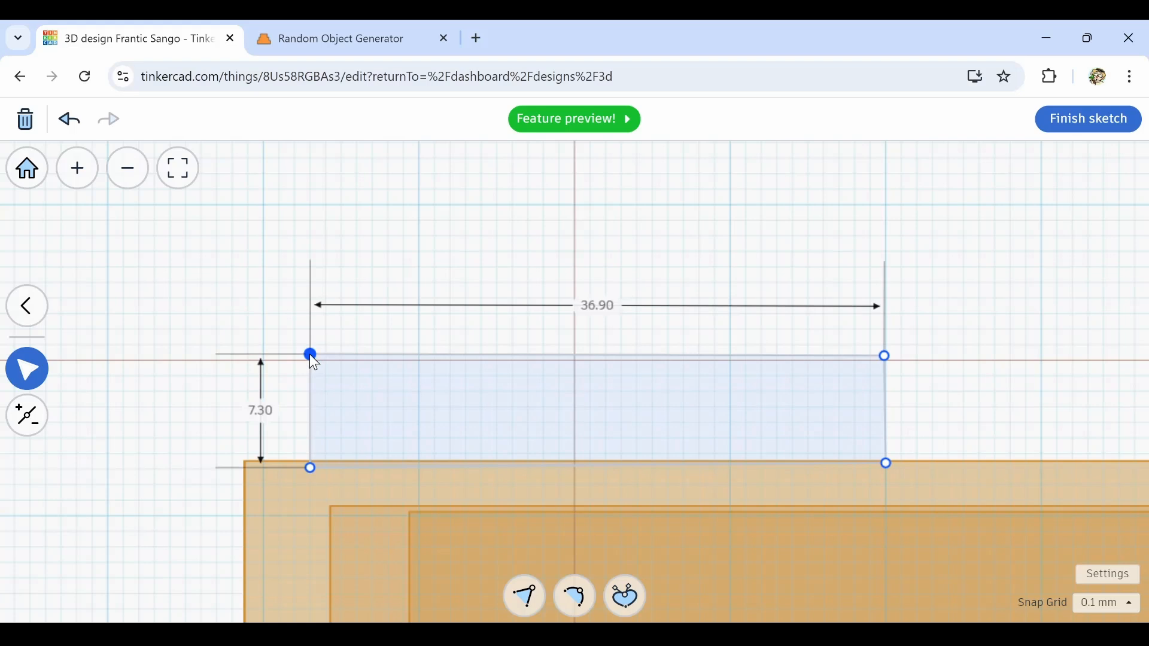
double_click(886, 356)
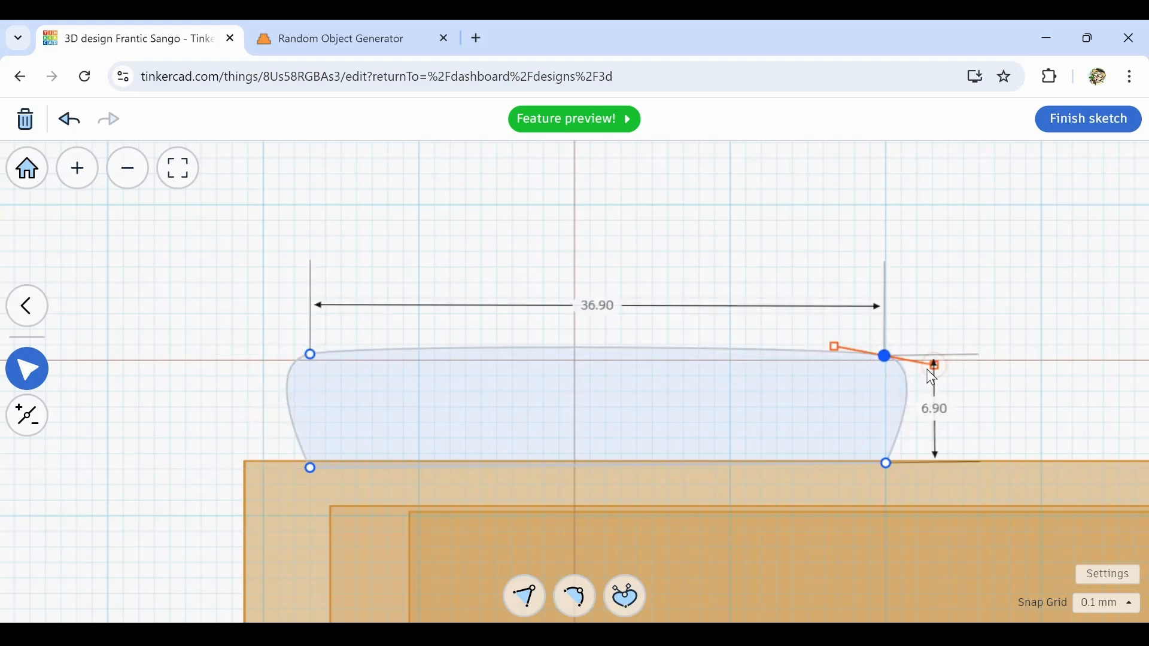
drag(933, 365, 896, 358)
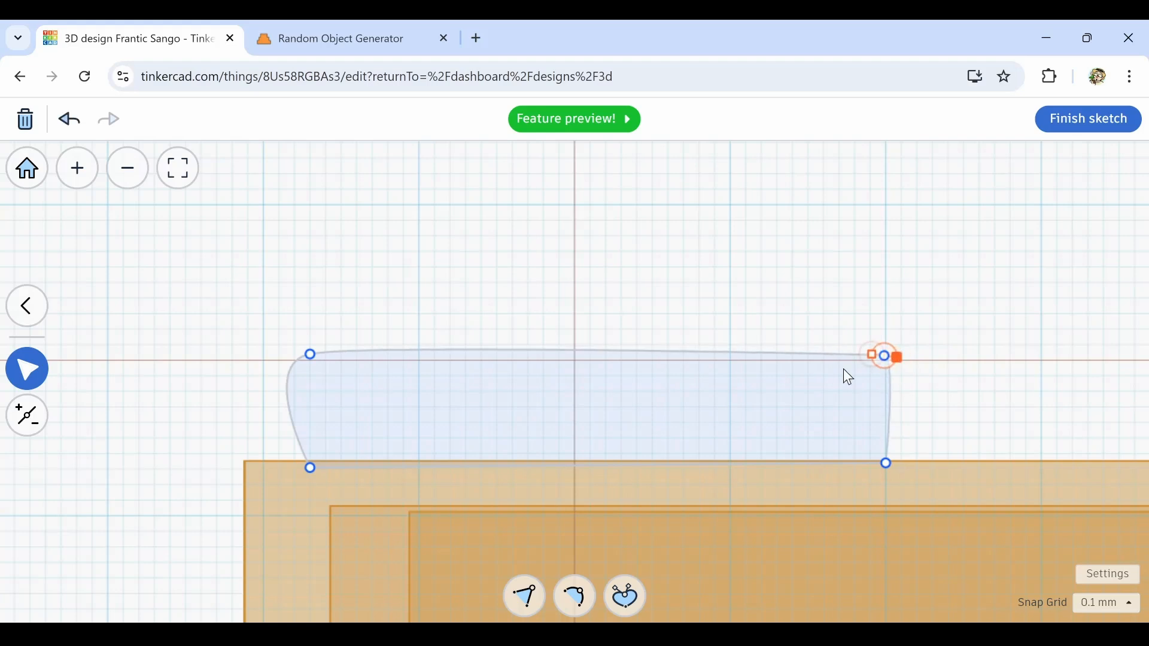
click(314, 356)
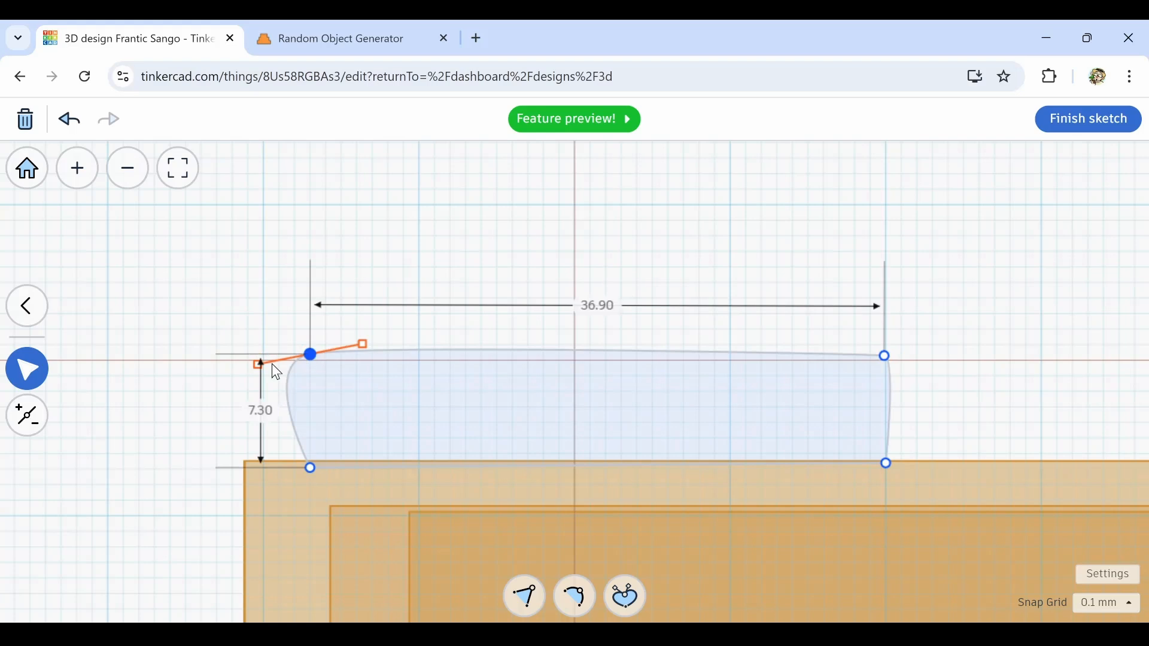
drag(259, 361, 304, 354)
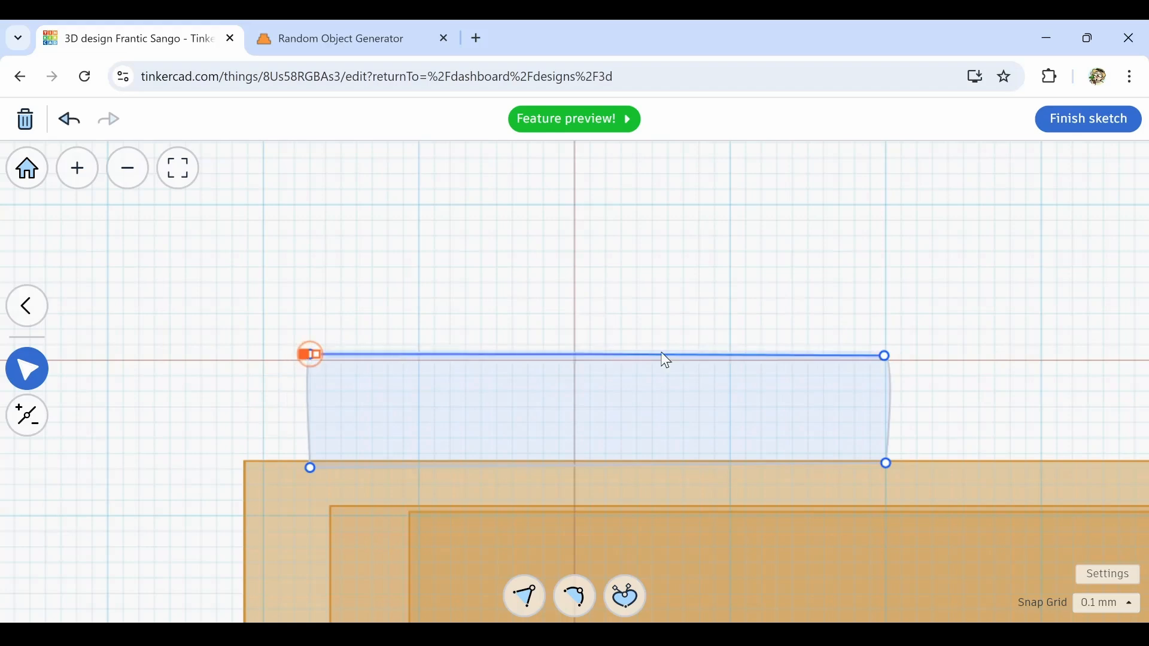
click(1095, 127)
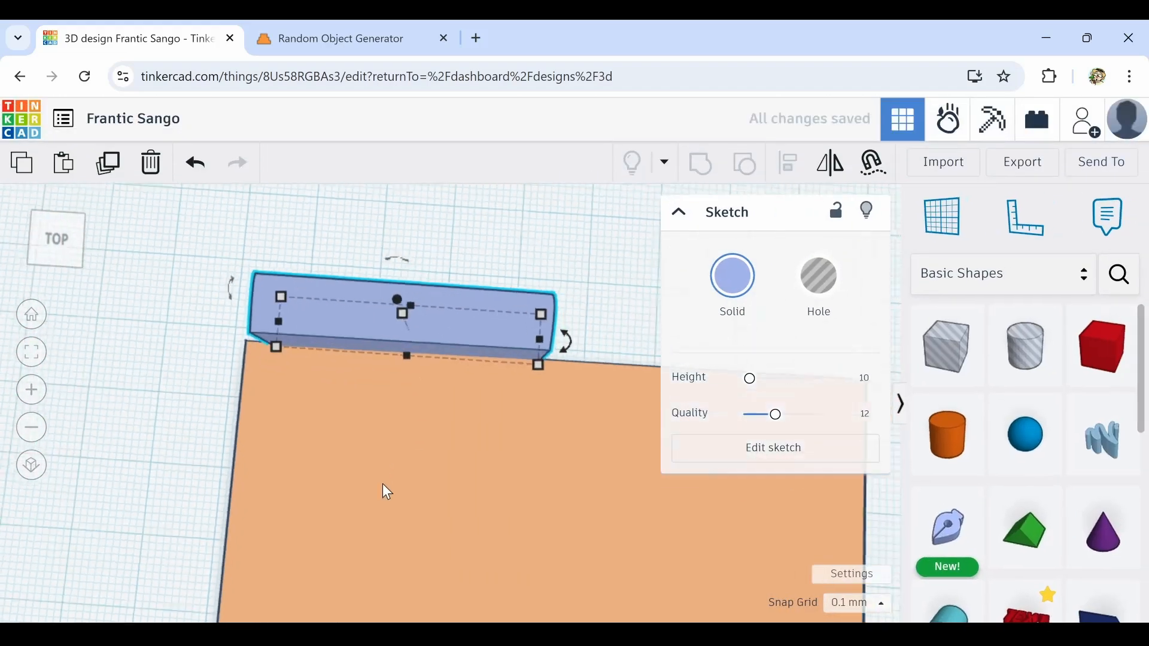
Recolour the sketched tab light orange and reduce its height to 0.5 mm
click(744, 291)
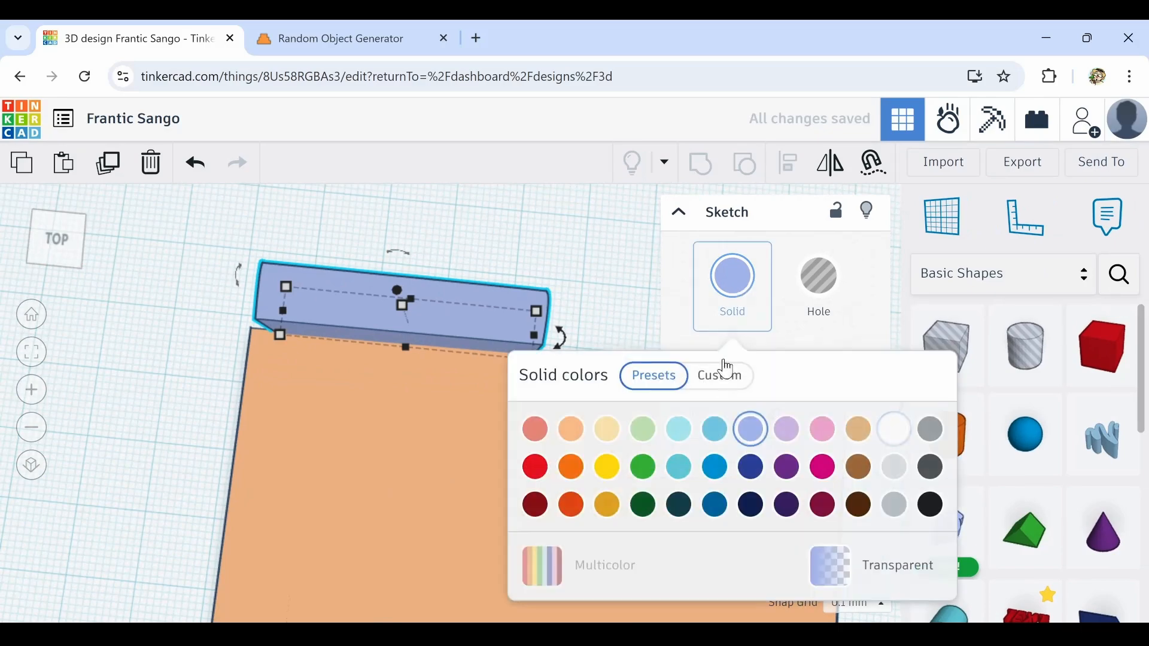
click(572, 428)
mouse_move(345, 343)
right_down()
mouse_move(371, 283)
mouse_move(383, 363)
right_up()
scroll(437, 302, up, 3)
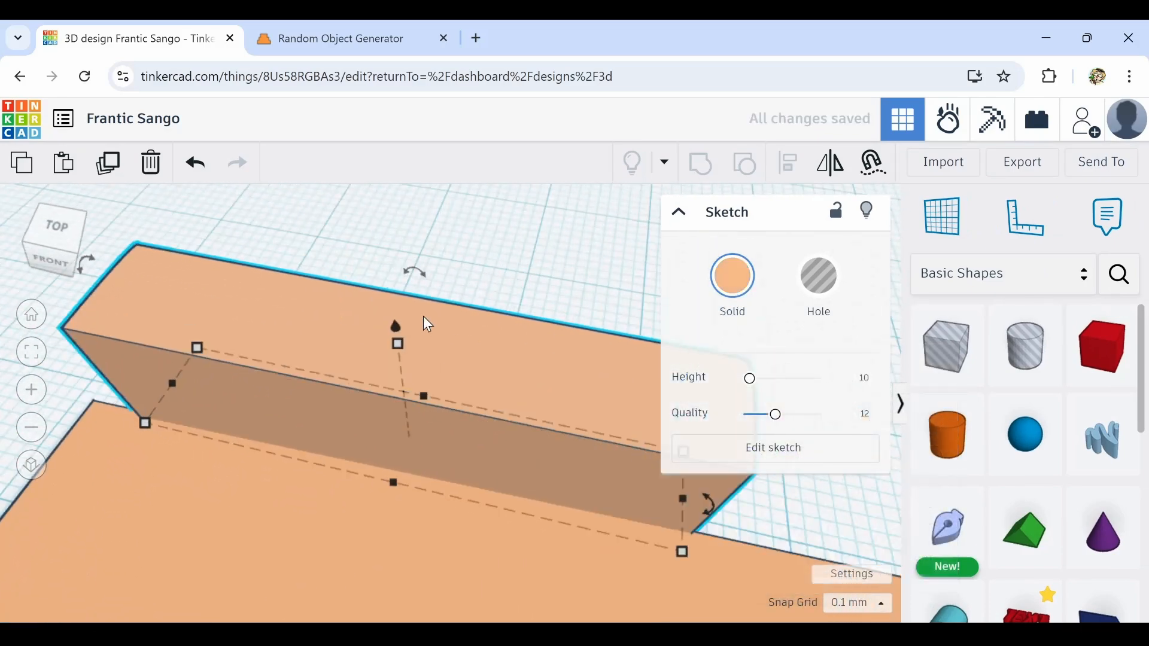
drag(401, 339, 426, 439)
mouse_move(473, 494)
right_down()
mouse_move(198, 470)
mouse_move(174, 456)
mouse_move(236, 383)
right_up()
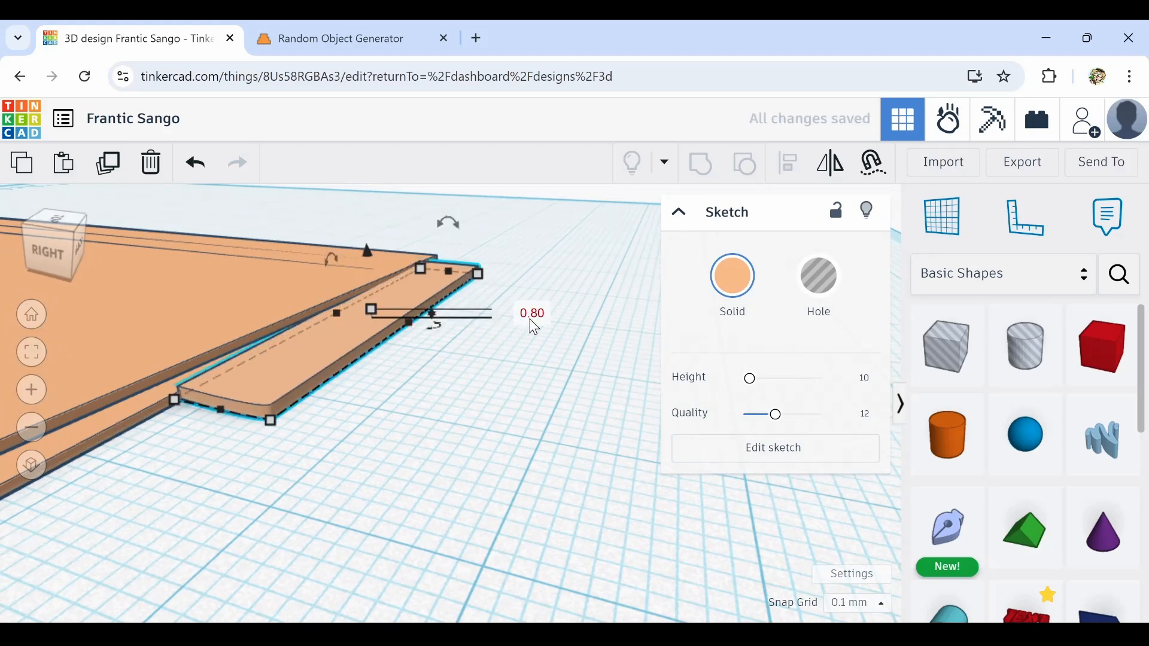
key(Return)
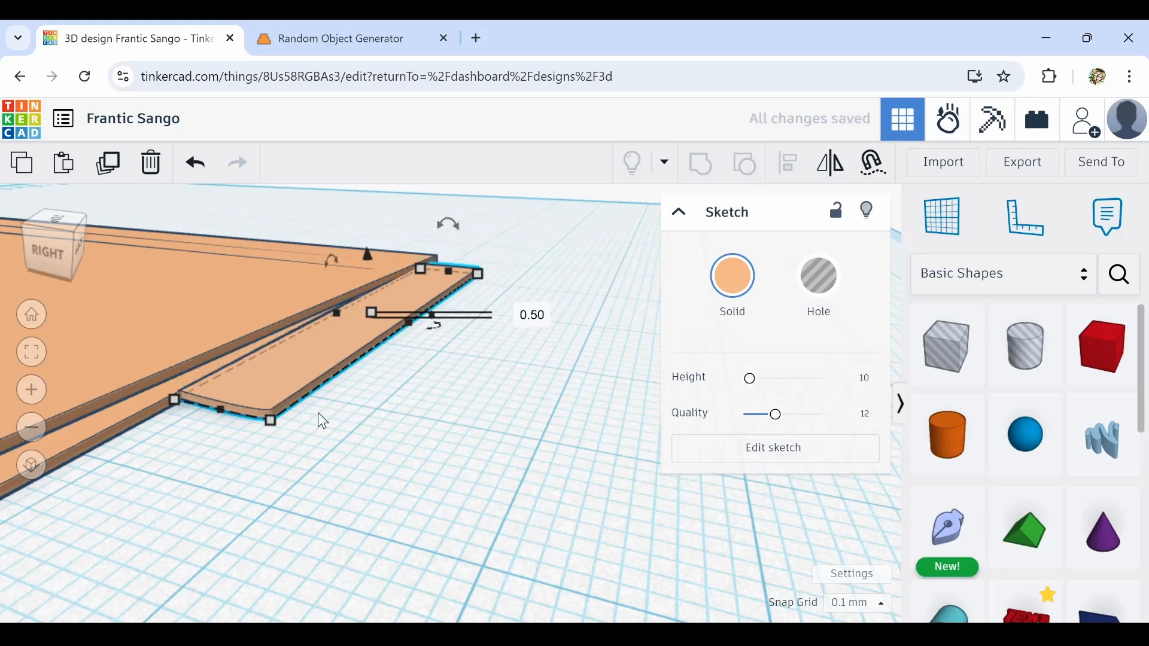
scroll(372, 429, up, 4)
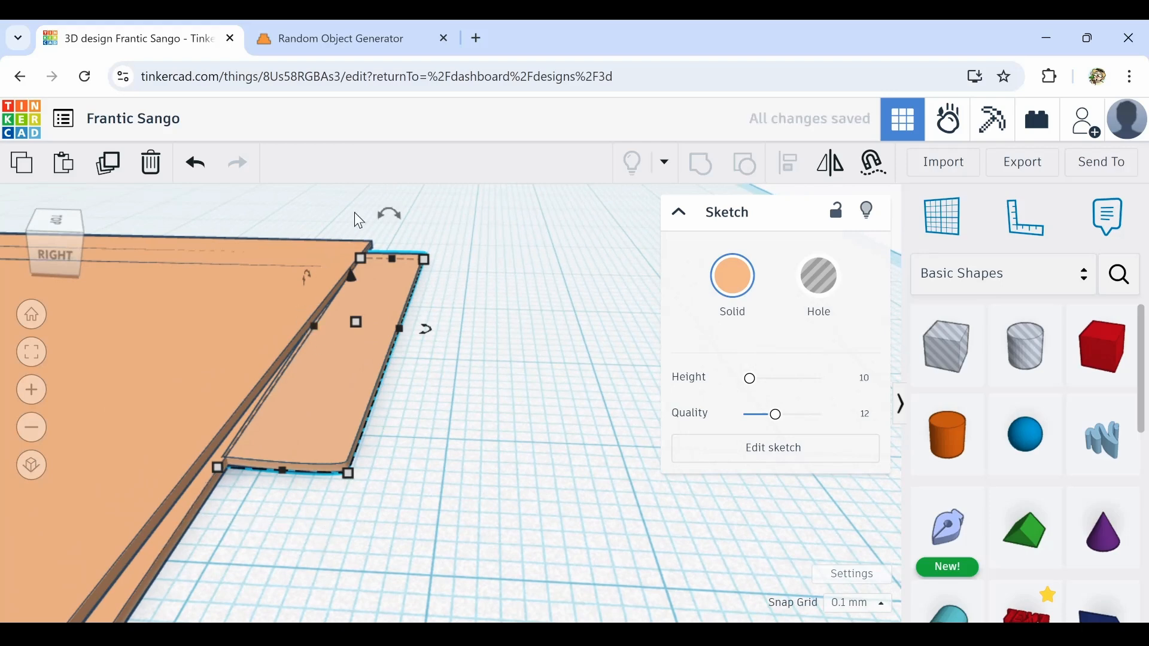
Duplicate the tab, raise the copy slightly, and shrink it to fit inside the original tab's outline as a label
click(118, 162)
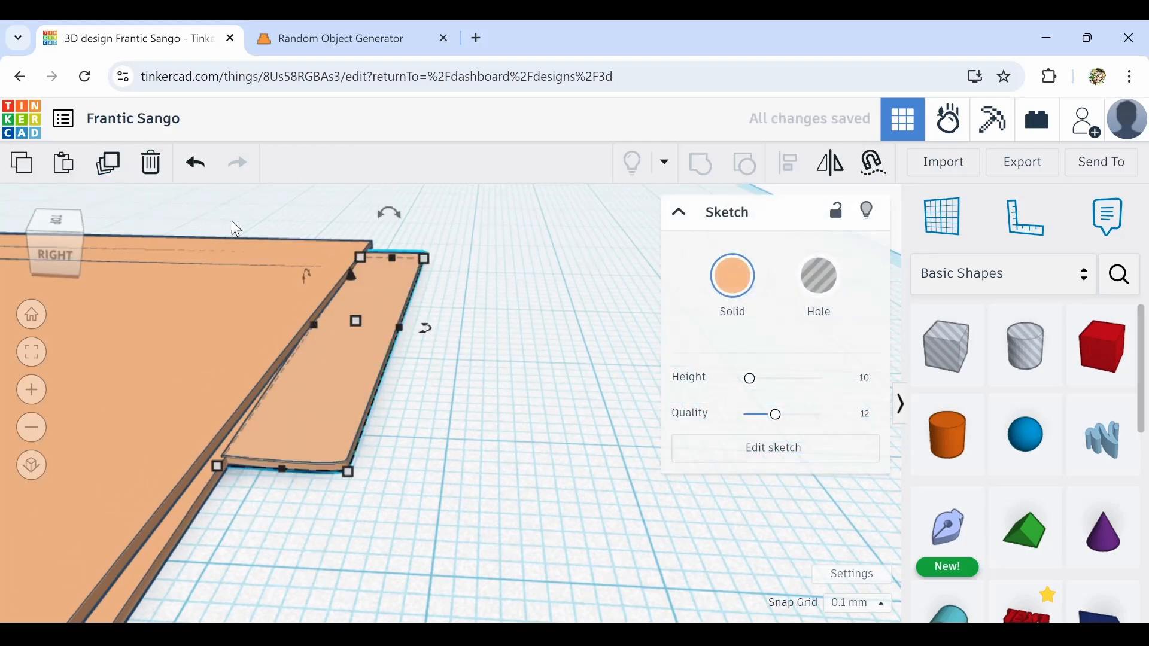
key(ctrl+Up)
key(ctrl+Up)
key(ctrl+Up)
key(ctrl+Up)
key(ctrl+Up)
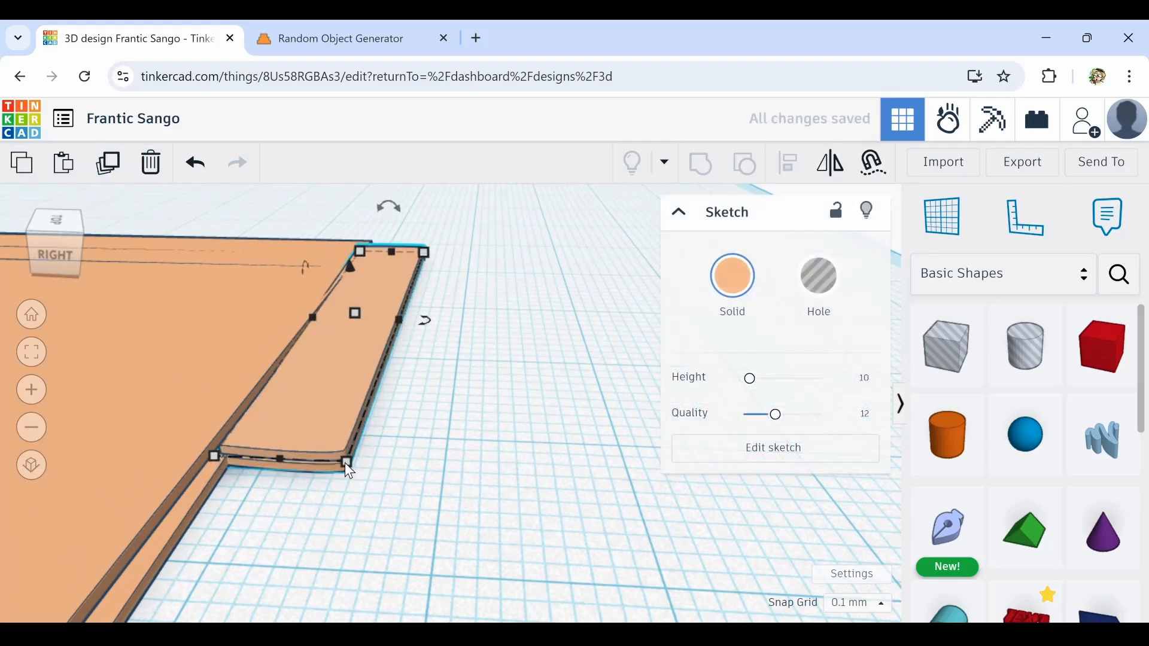
drag(348, 463, 321, 380)
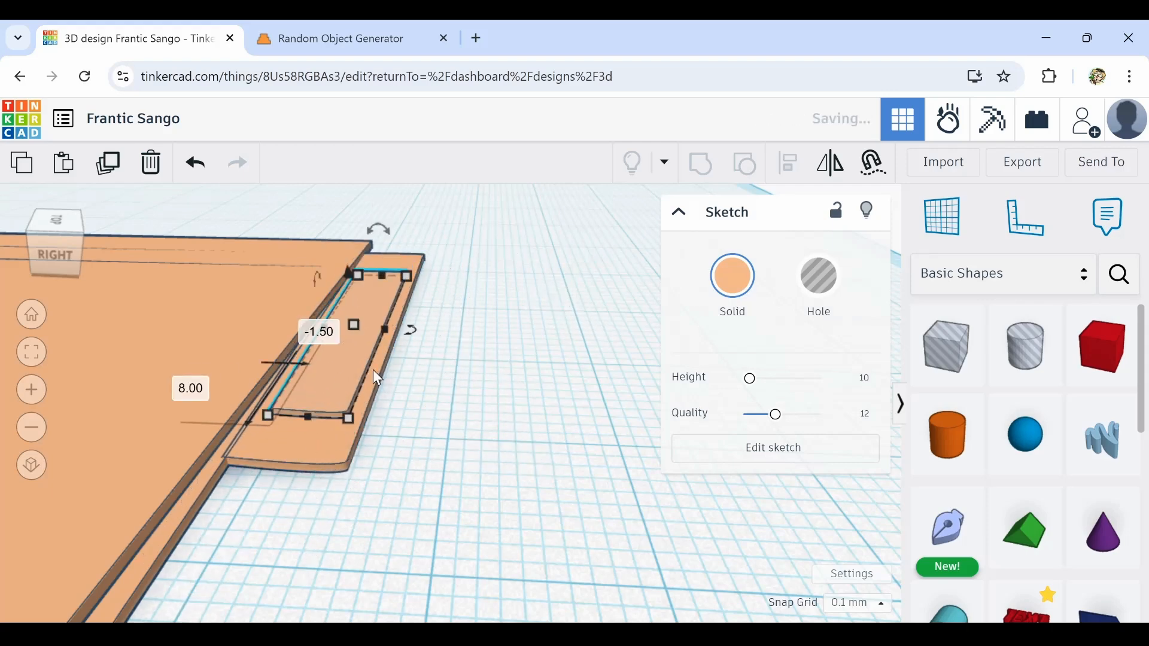
Recolour the smaller tab copy white, then shift and lengthen it to leave even margins along the orange tab
click(733, 285)
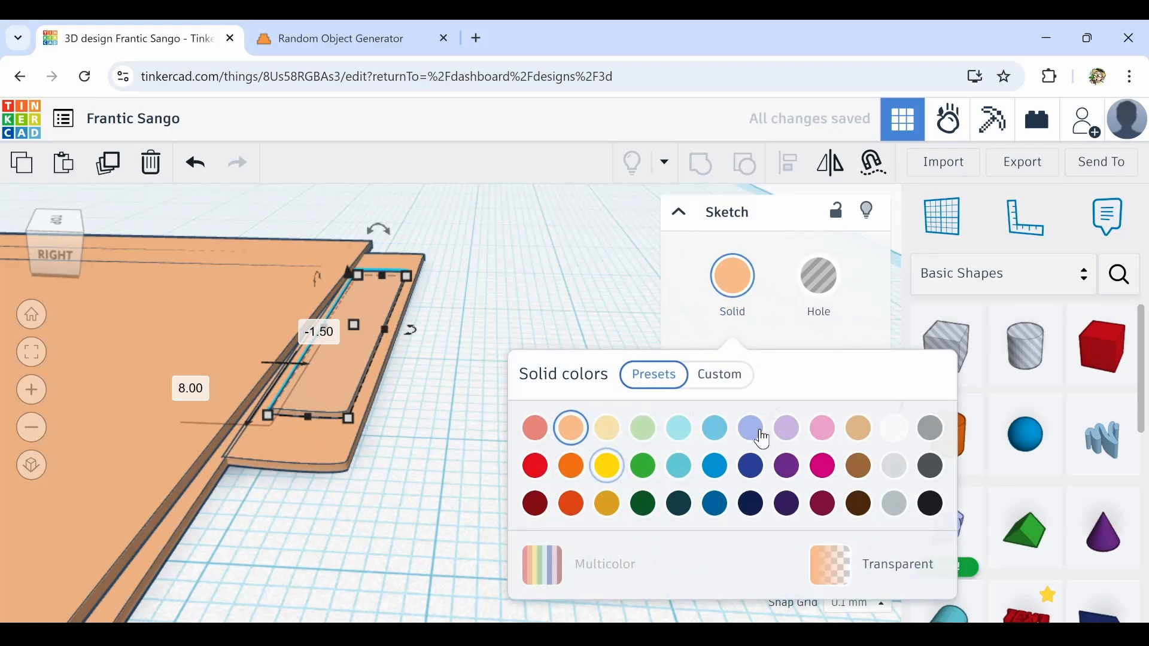
click(895, 428)
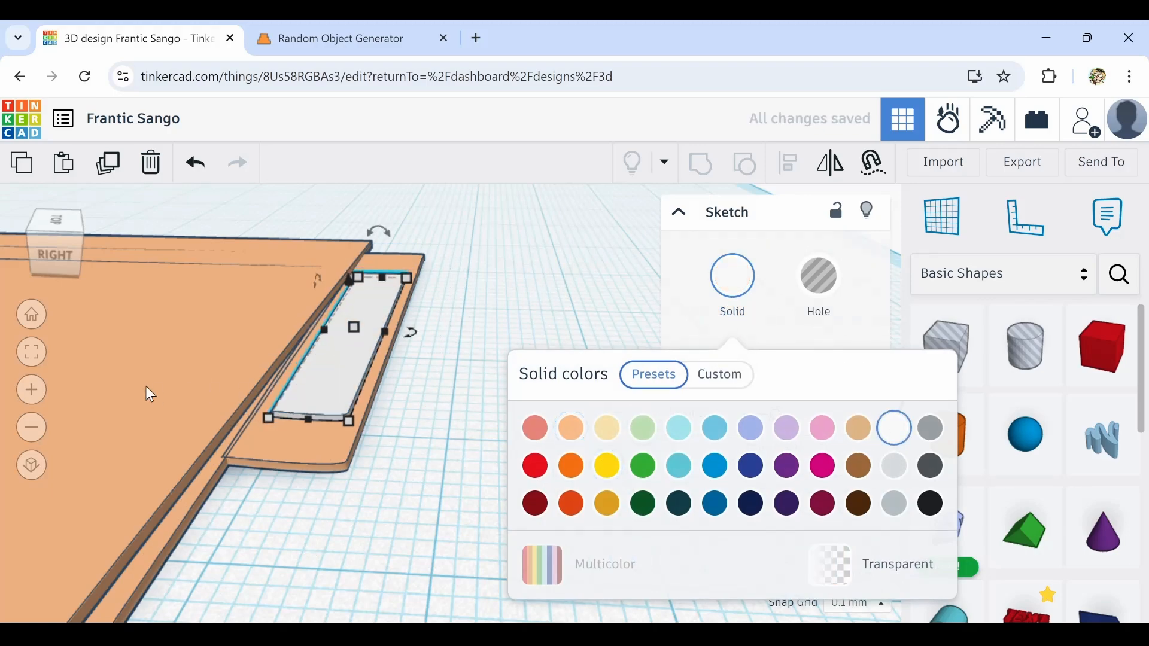
mouse_move(167, 386)
right_down()
mouse_move(306, 457)
mouse_move(473, 462)
mouse_move(511, 481)
right_up()
click(514, 482)
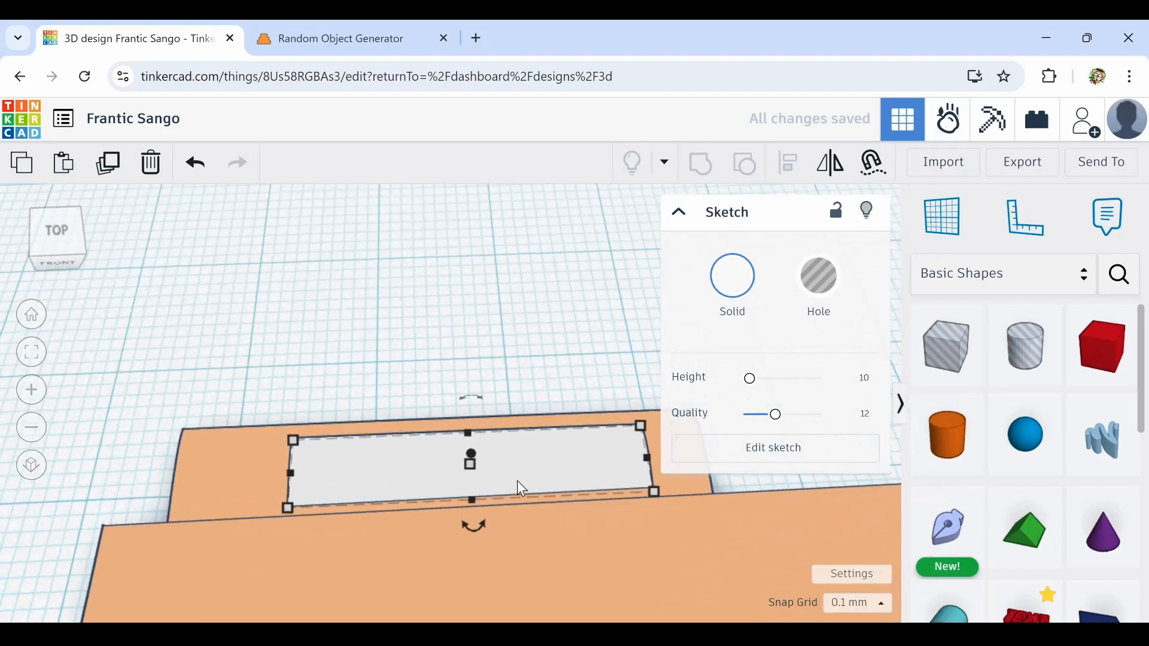
key(Left)
key(Left)
key(Left)
key(Left)
key(Left)
key(Left)
key(Left)
key(Left)
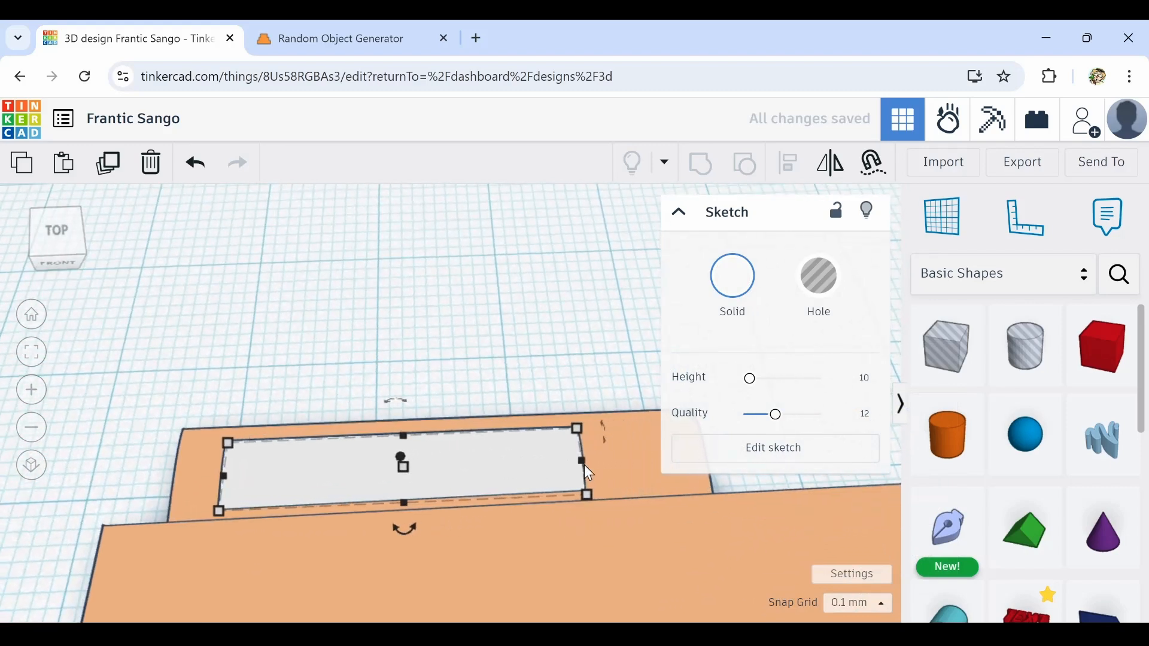
drag(581, 460, 629, 462)
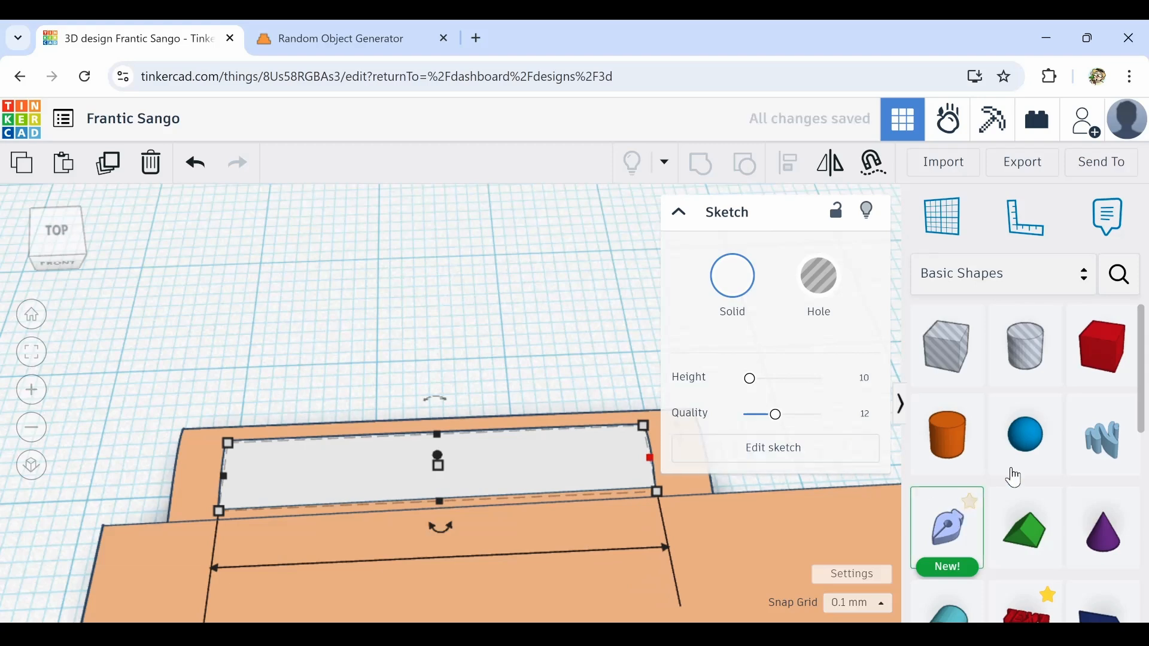
Add a Scribble shape and draw a line of loose, handwriting-like squiggles across the canvas
mouse_move(1103, 440)
mouse_down()
mouse_move(705, 461)
mouse_move(380, 462)
mouse_move(408, 444)
mouse_up()
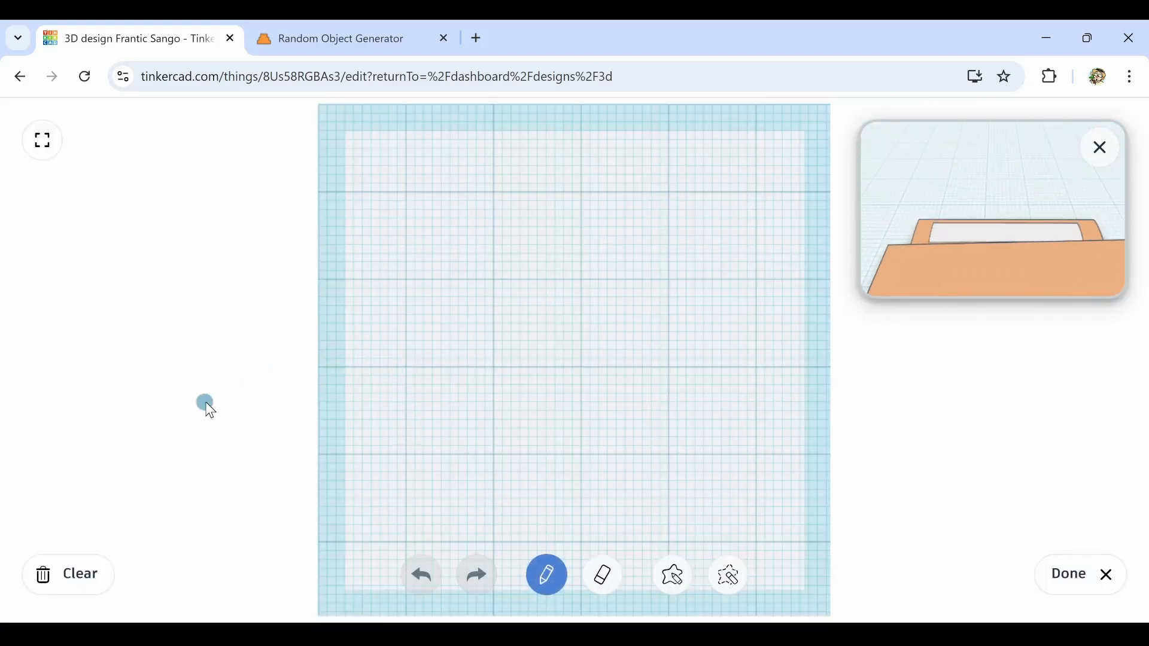
mouse_move(206, 404)
mouse_down()
mouse_move(254, 349)
mouse_move(318, 410)
mouse_move(433, 336)
mouse_up()
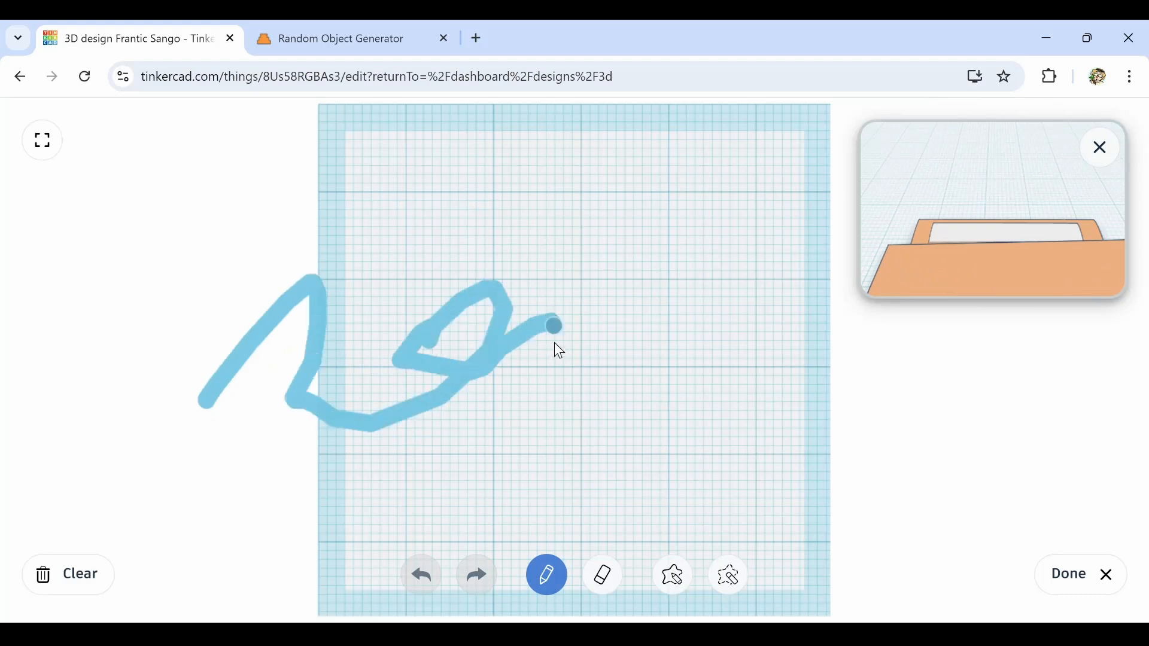
drag(551, 357, 675, 353)
mouse_move(622, 295)
mouse_down()
mouse_move(654, 412)
mouse_move(760, 376)
mouse_up()
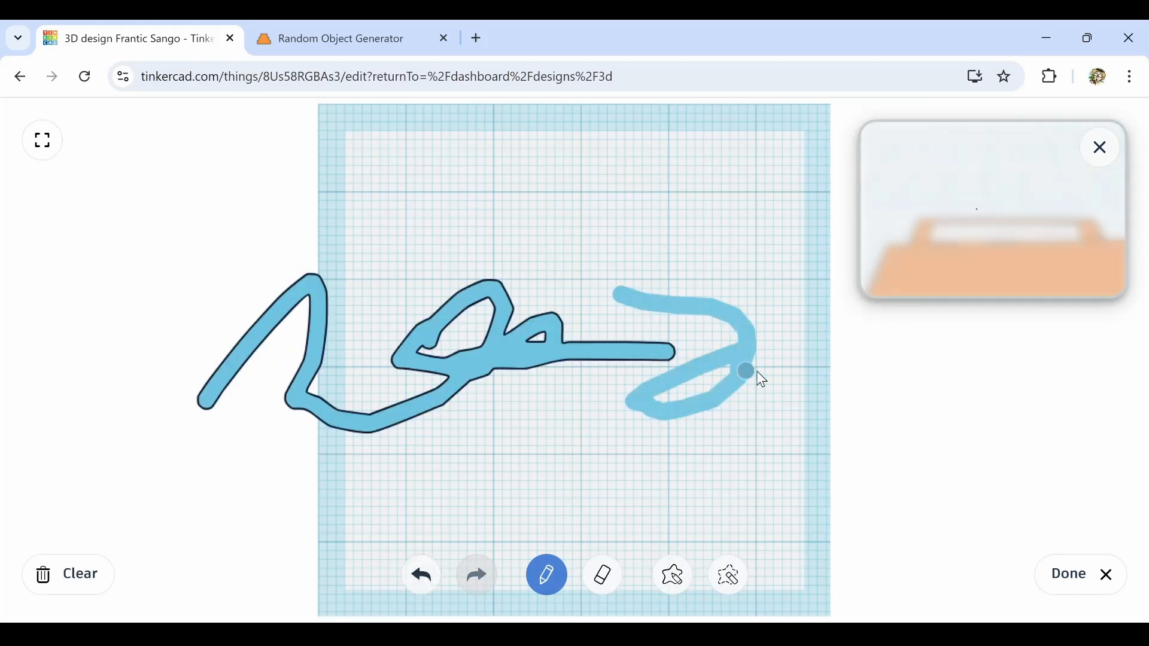
mouse_move(831, 286)
mouse_down()
mouse_move(844, 390)
mouse_move(961, 336)
mouse_move(949, 379)
mouse_move(1017, 373)
mouse_up()
click(1070, 583)
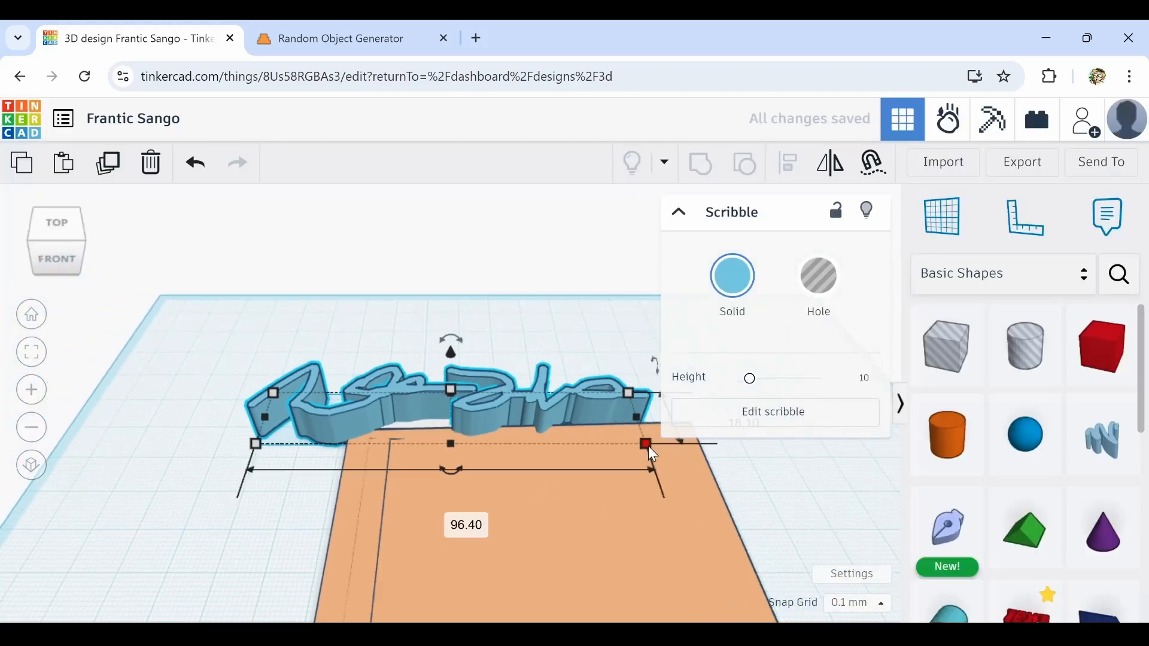
Shrink the scribble to about 25.65 mm long and place it on the tab's white label
mouse_move(646, 444)
mouse_down()
mouse_move(359, 397)
mouse_move(388, 396)
mouse_up()
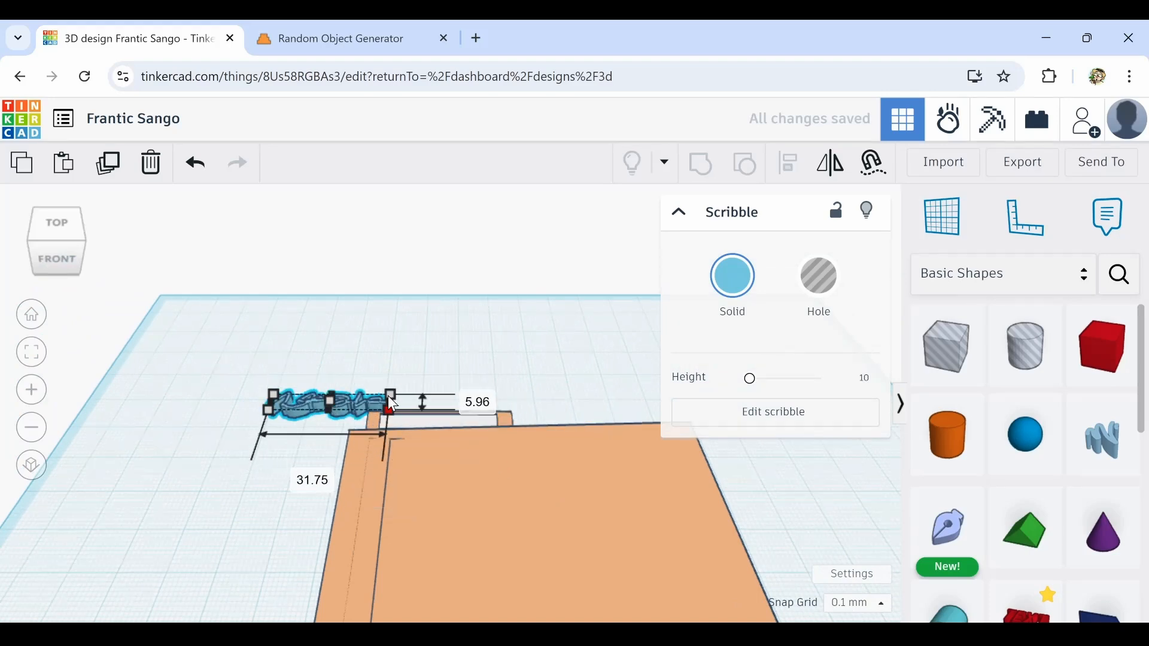
scroll(327, 431, up, 3)
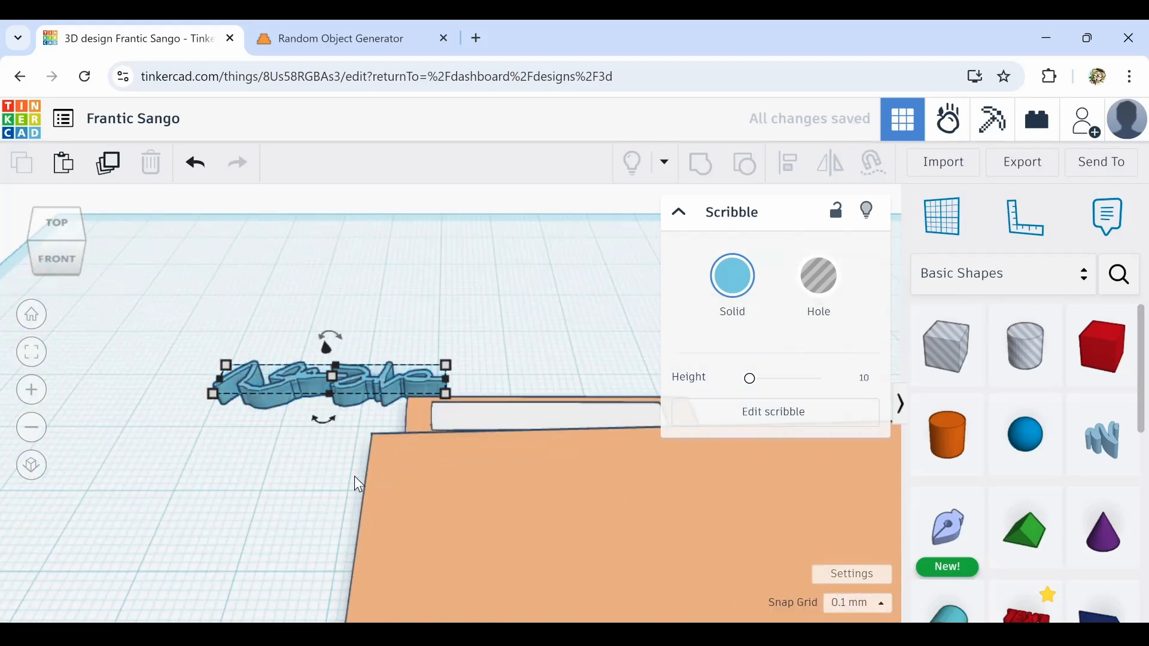
click(355, 477)
mouse_move(334, 438)
right_down()
mouse_move(342, 444)
mouse_move(357, 357)
right_up()
mouse_move(357, 357)
mouse_down()
mouse_move(580, 392)
mouse_move(566, 389)
mouse_move(569, 402)
mouse_up()
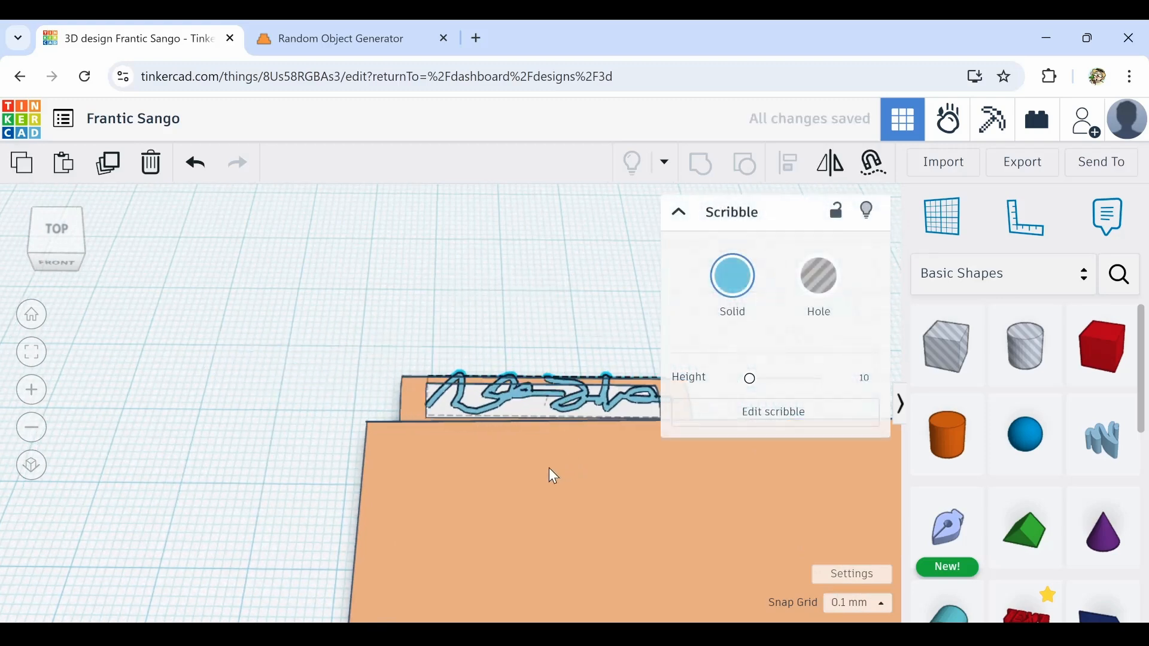
middle_drag(548, 474, 543, 448)
drag(601, 392, 552, 406)
scroll(483, 421, up, 5)
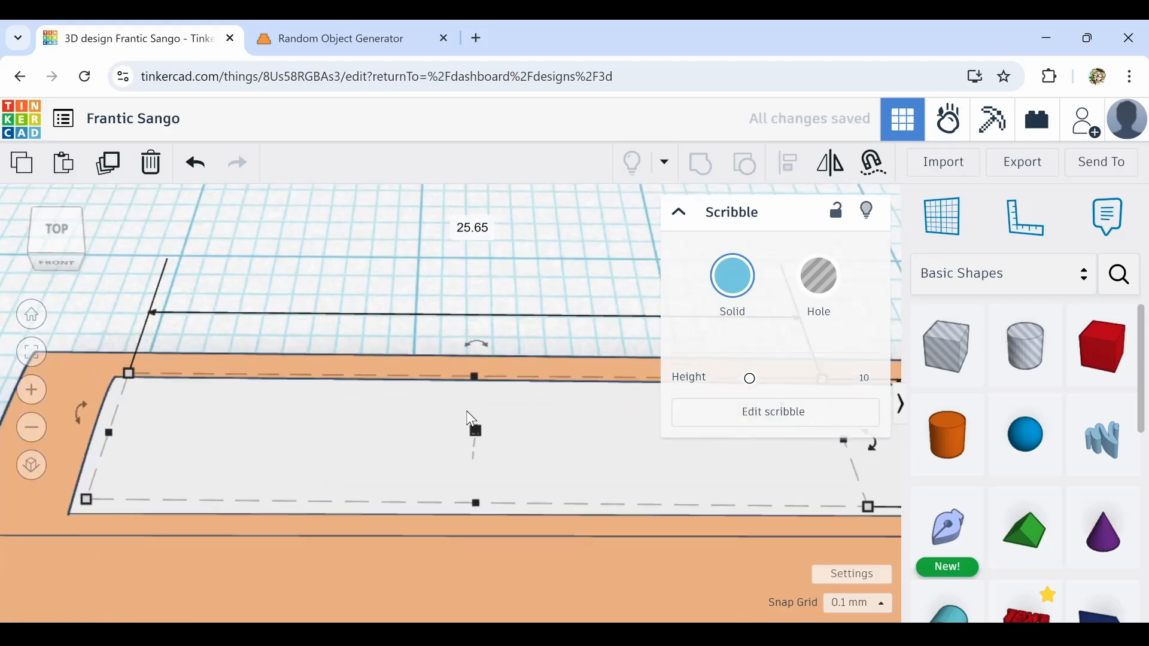
scroll(508, 446, down, 4)
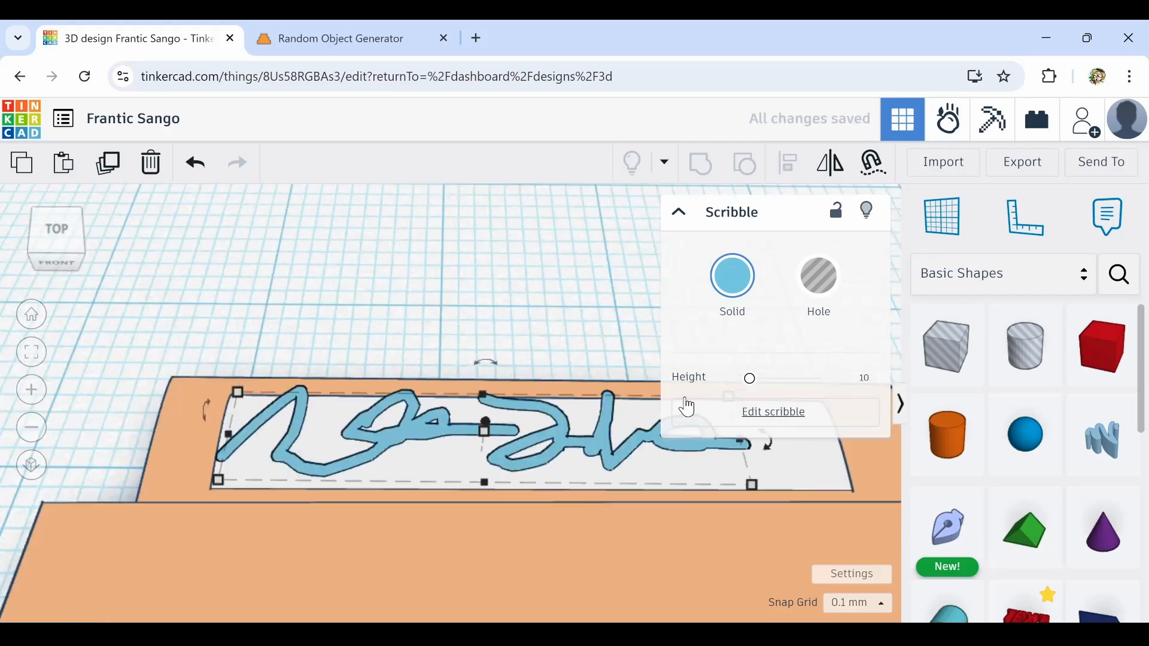
Colour the scribble on the label black
click(748, 308)
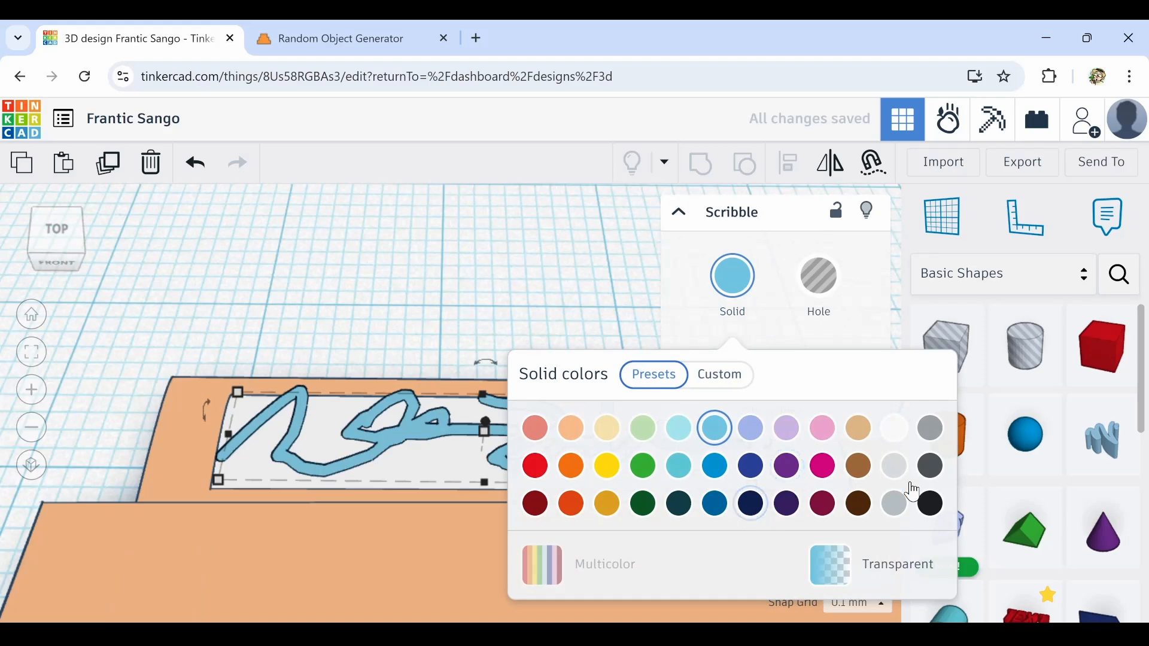
click(931, 506)
click(446, 308)
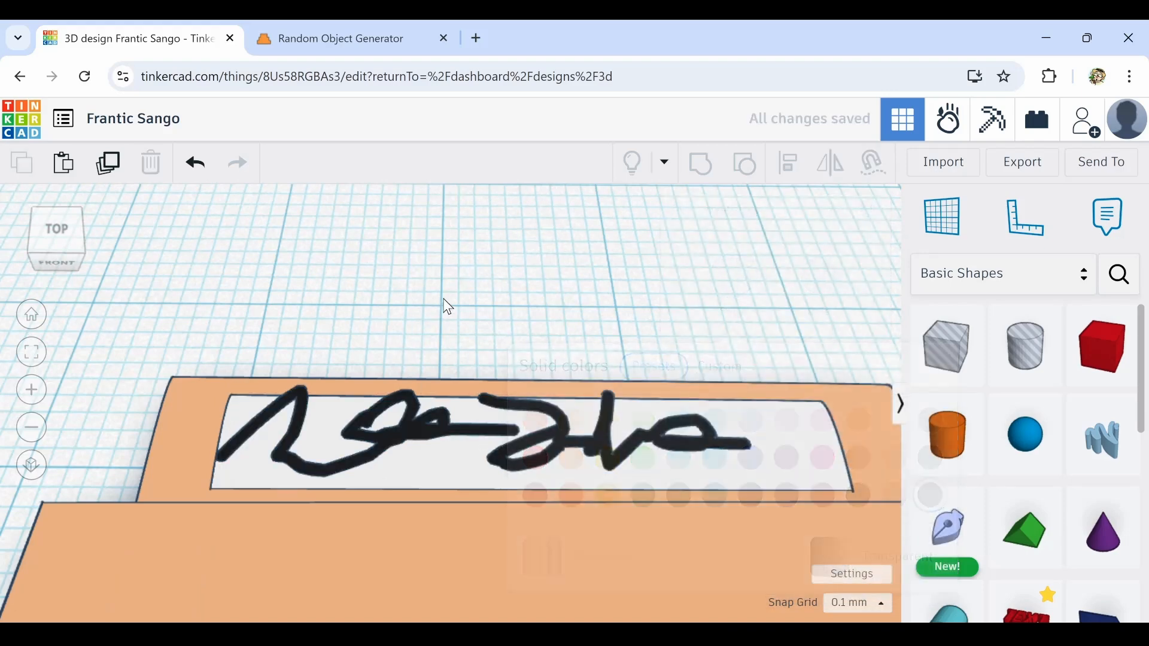
Nudge the black scribble along and down the white label until it sits centred within it
scroll(452, 323, up, 5)
click(552, 397)
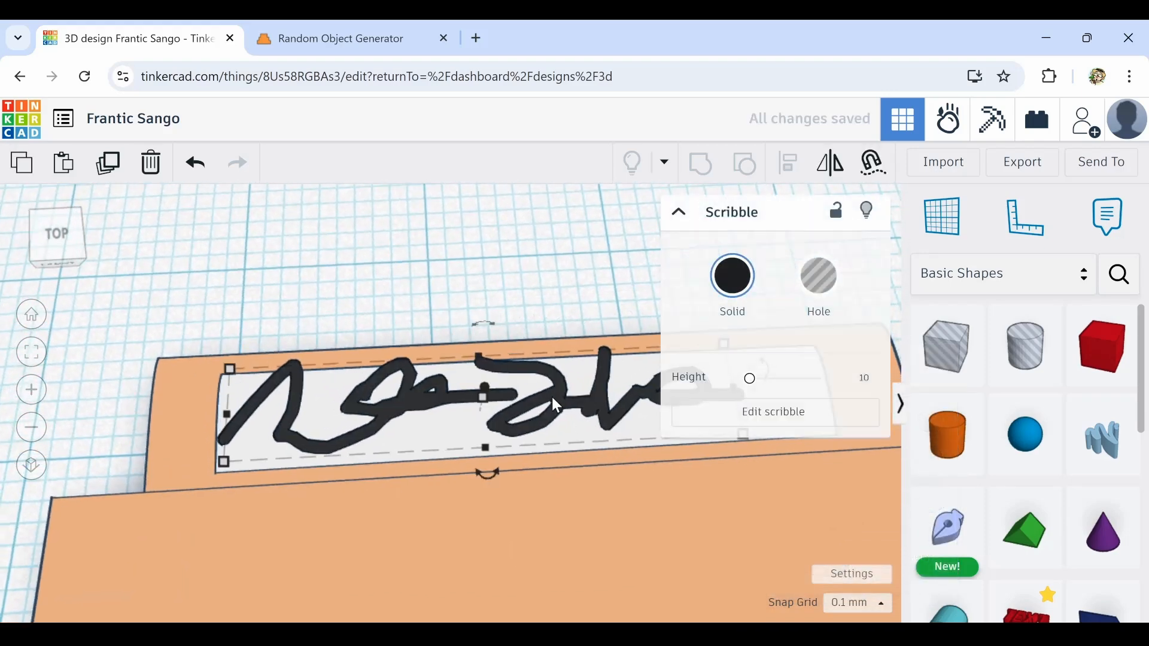
key(Right)
key(Right)
key(Right)
key(Right)
key(Right)
key(Right)
key(Right)
key(Right)
key(Right)
key(Right)
key(Down)
key(Down)
key(Down)
key(Down)
key(Down)
key(Down)
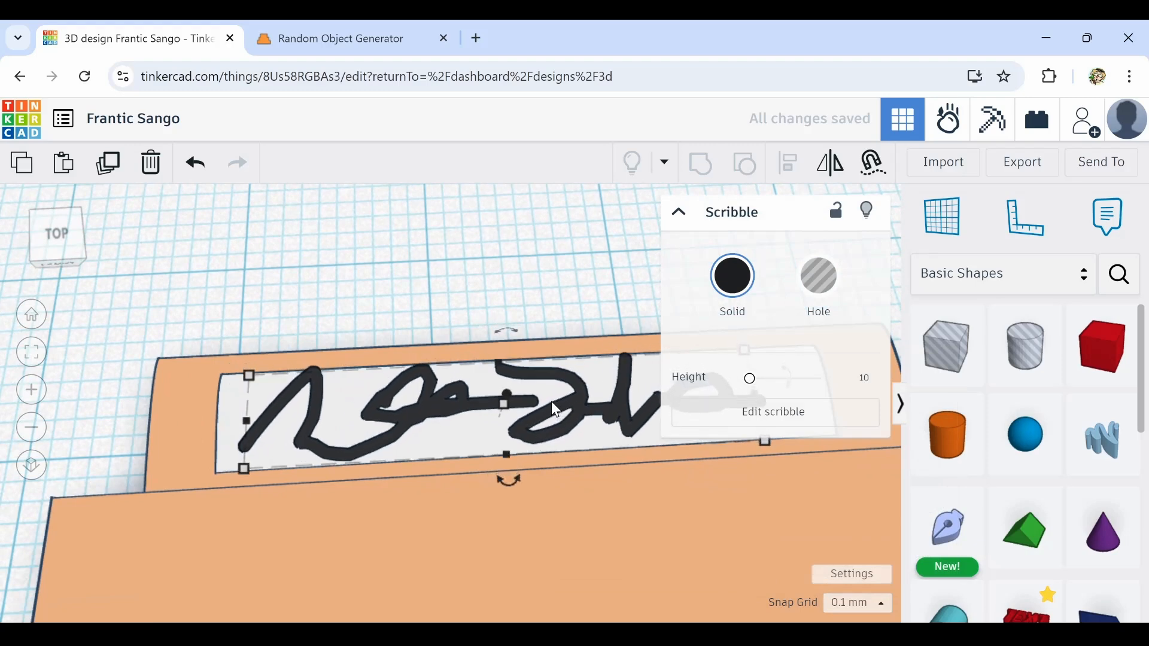
middle_drag(582, 493, 336, 511)
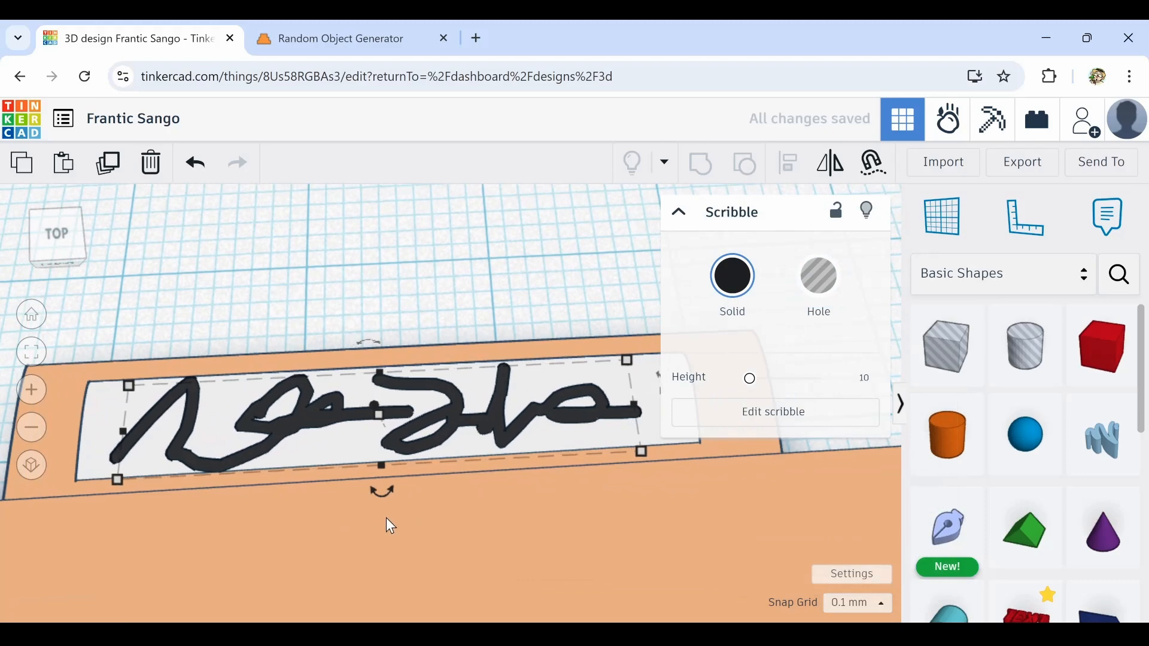
Examine the folder's tab and scribble from a low side angle to check their height and fit
right_drag(408, 527, 469, 426)
click(441, 373)
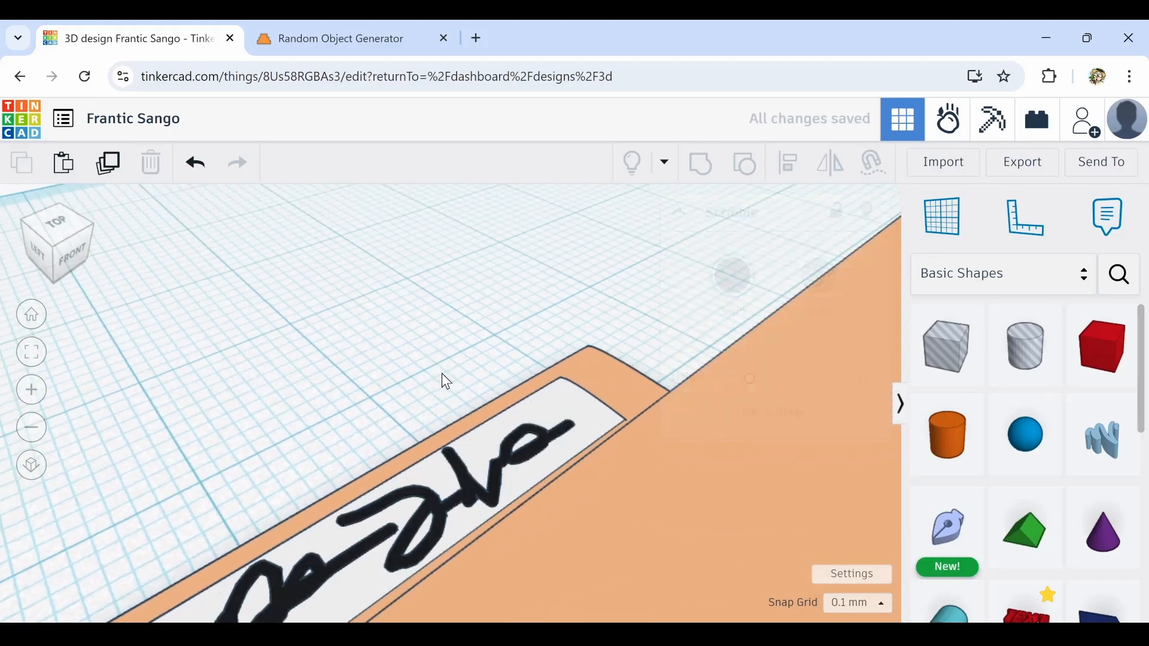
scroll(441, 375, down, 10)
mouse_move(648, 451)
right_down()
mouse_move(297, 490)
mouse_move(318, 467)
mouse_move(138, 437)
mouse_move(124, 418)
mouse_move(395, 567)
mouse_move(329, 544)
mouse_move(311, 514)
right_up()
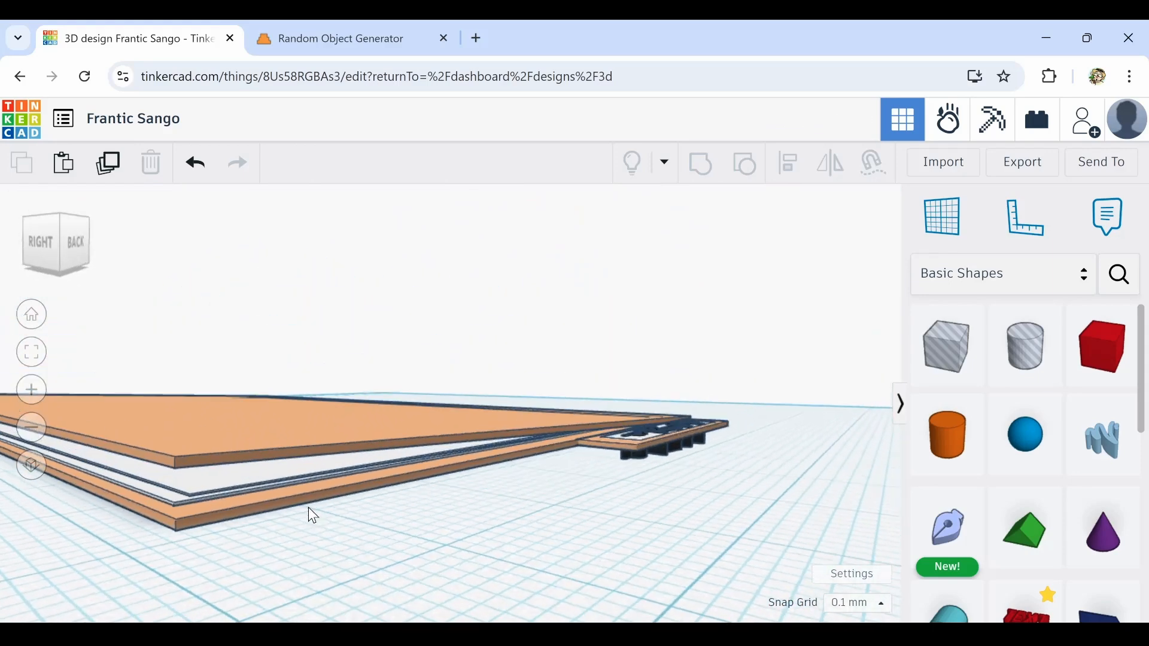
Select the folder's two white page sheets together and nudge them to fit between the covers
click(152, 486)
shift+click(221, 502)
key(Down)
key(Down)
key(Down)
key(Down)
key(Down)
key(Down)
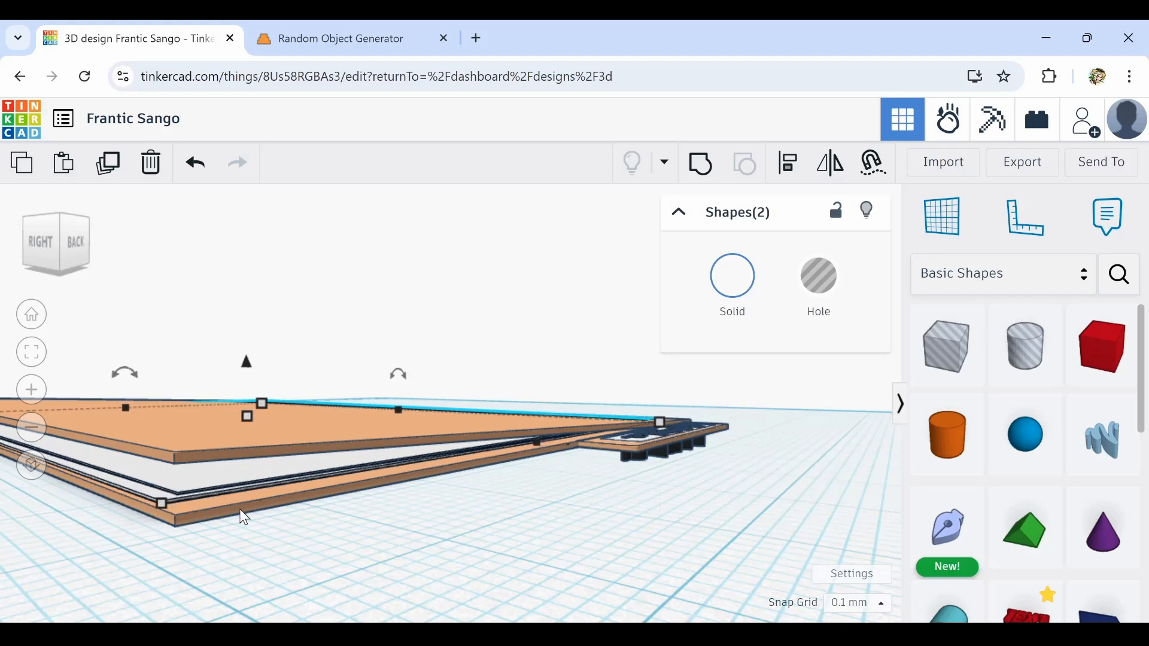
right_drag(308, 509, 338, 541)
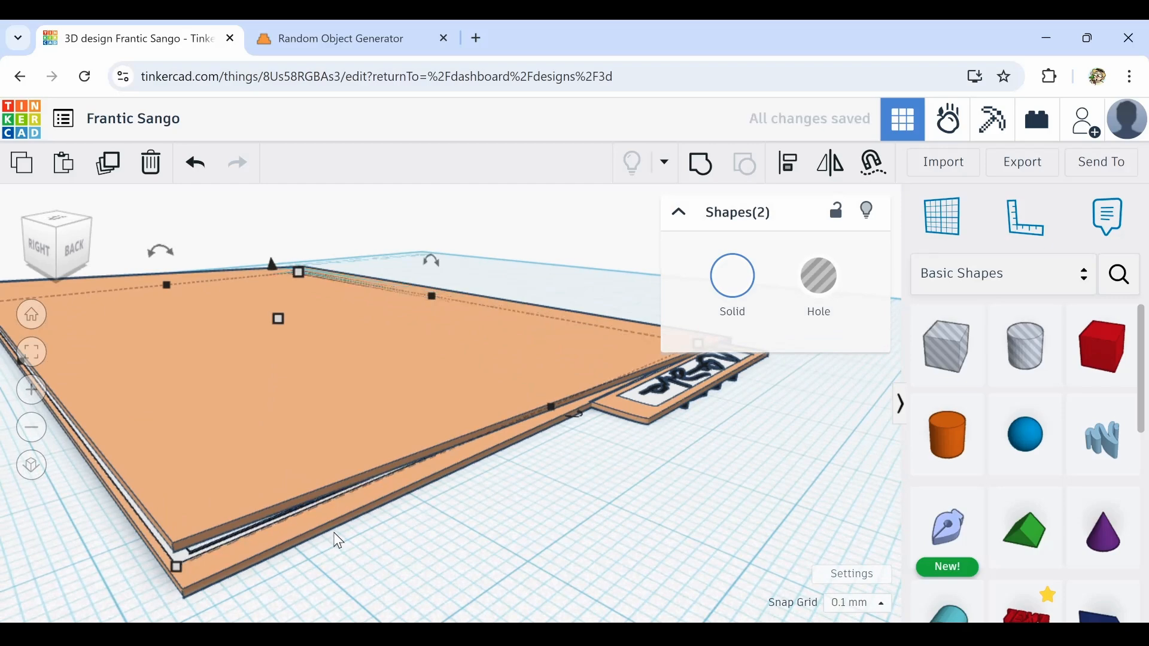
click(335, 539)
right_drag(335, 539, 254, 565)
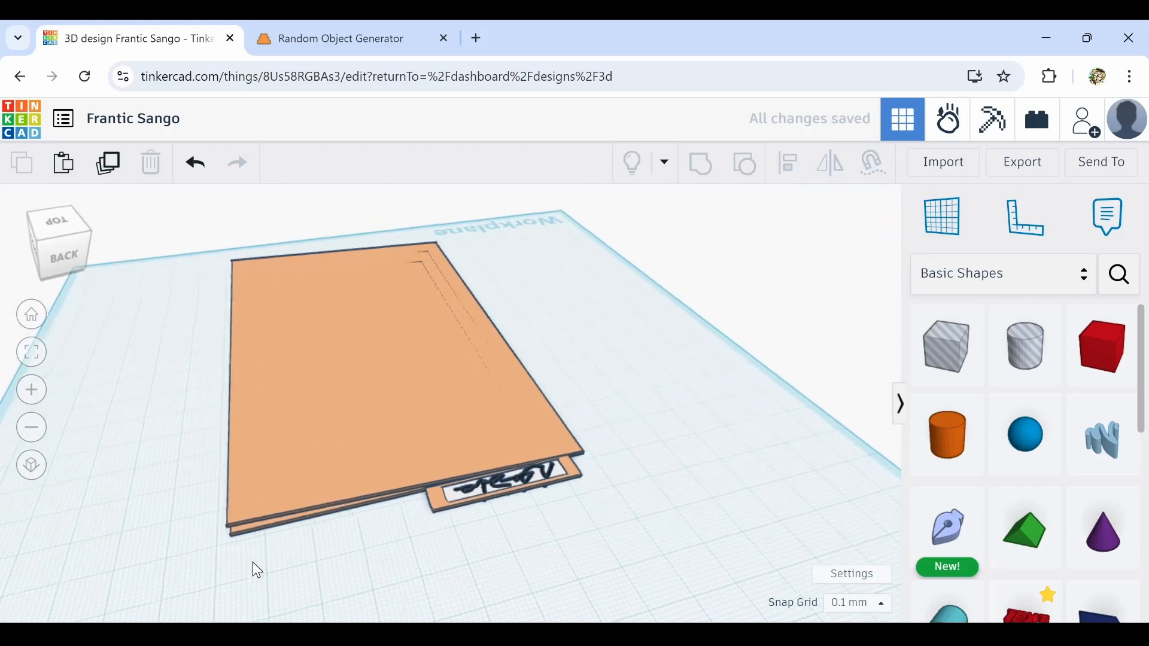
Adjust the scribble's thickness and elevation so it sits just above the white label on the tab
scroll(492, 482, up, 5)
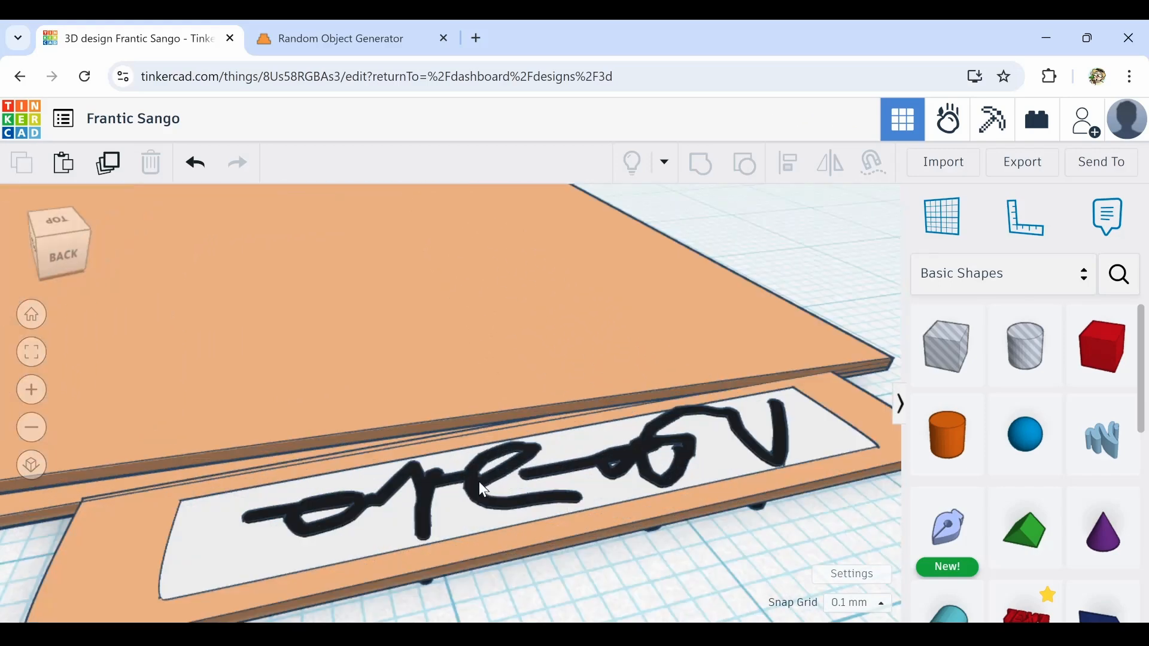
click(482, 486)
mouse_move(557, 468)
mouse_down()
mouse_move(552, 496)
mouse_move(566, 420)
mouse_move(555, 457)
mouse_up()
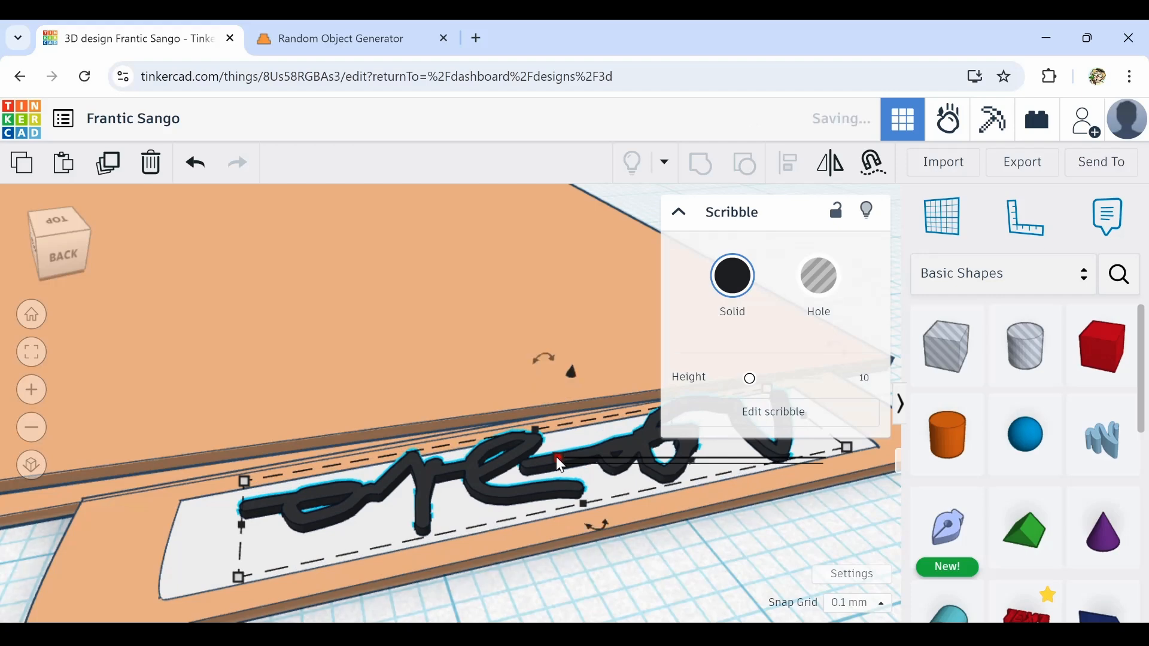
key(ctrl+Down)
key(ctrl+Down)
key(ctrl+Down)
key(ctrl+Down)
key(ctrl+Down)
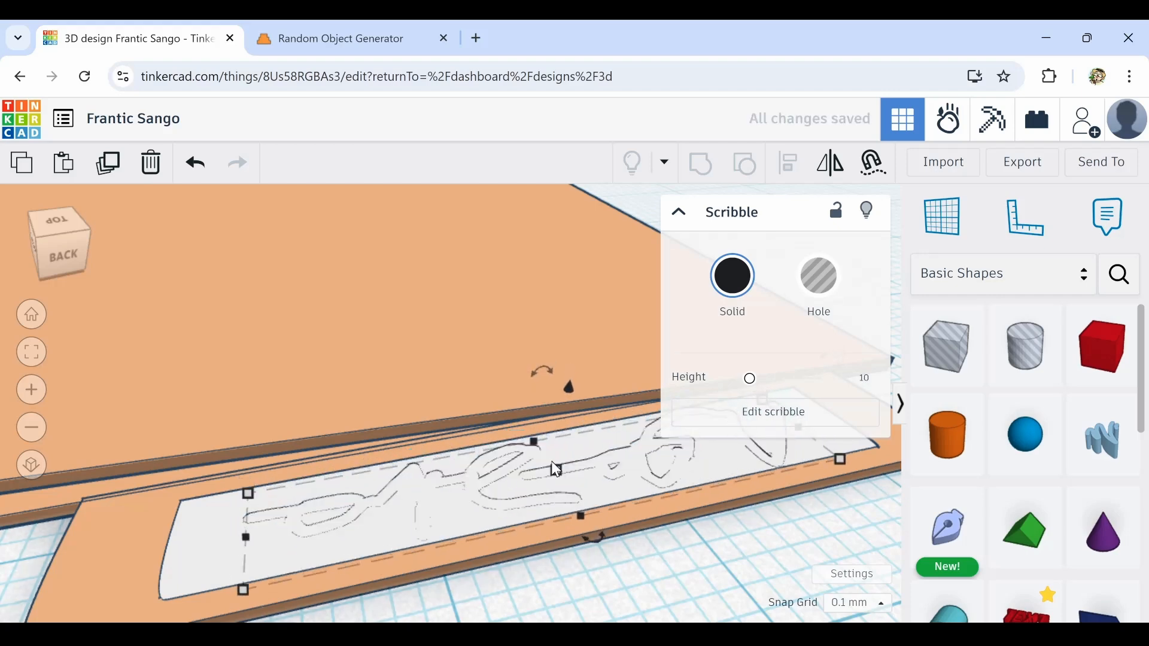
key(ctrl+Up)
scroll(536, 494, down, 5)
click(513, 569)
scroll(300, 547, down, 4)
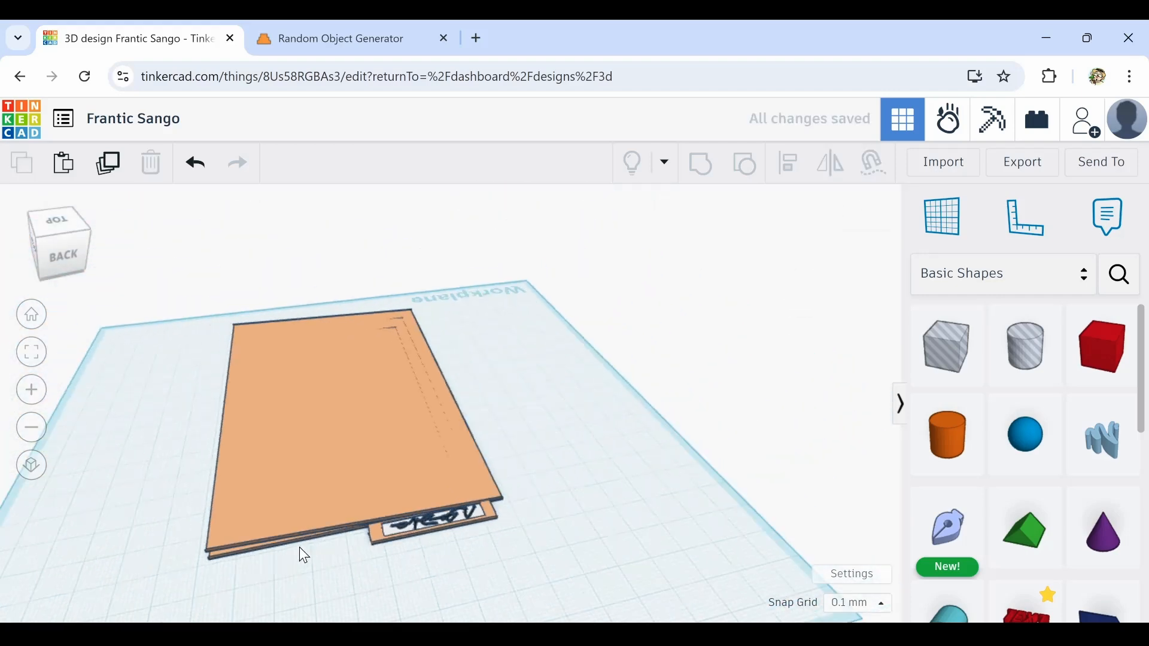
Select the whole folder and move it off the workplane to clear space for another model
right_drag(247, 542, 519, 523)
scroll(436, 523, up, 4)
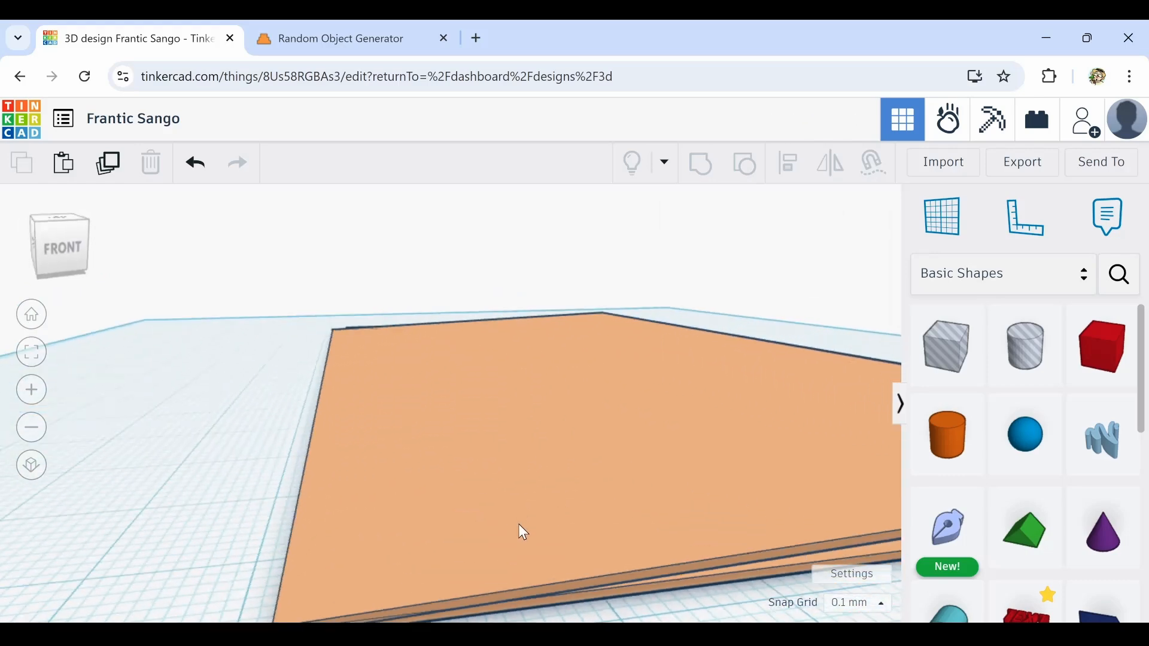
scroll(402, 527, up, 4)
scroll(400, 528, down, 6)
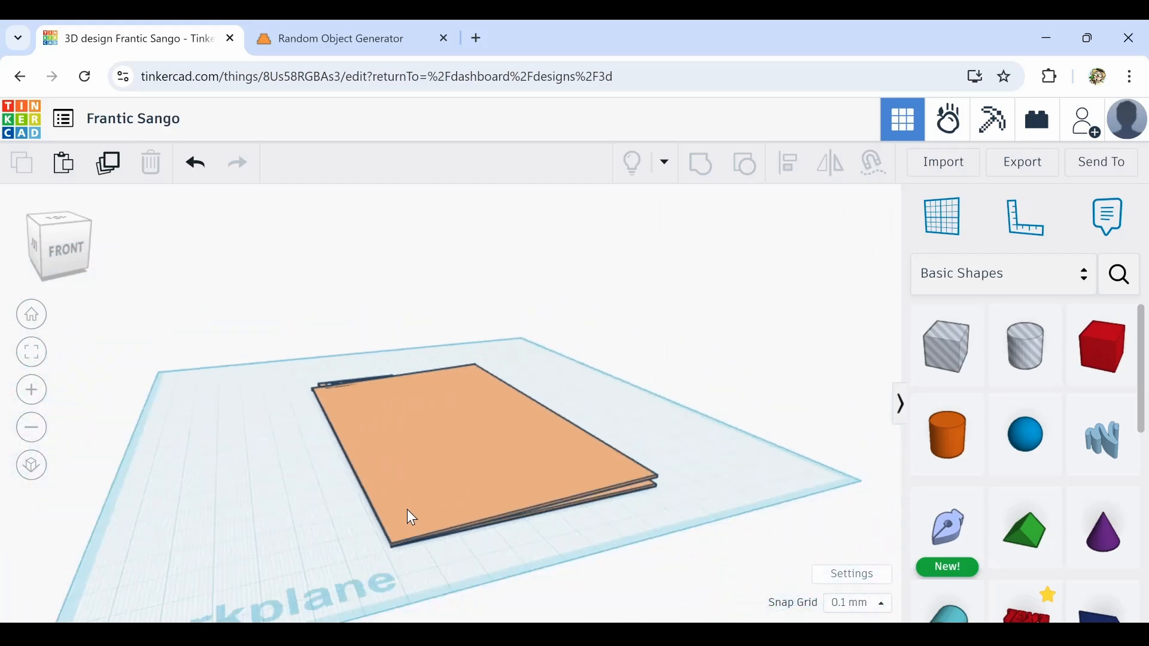
right_drag(440, 476, 472, 387)
drag(443, 339, 645, 574)
drag(531, 457, 327, 274)
click(375, 392)
right_drag(370, 383, 442, 419)
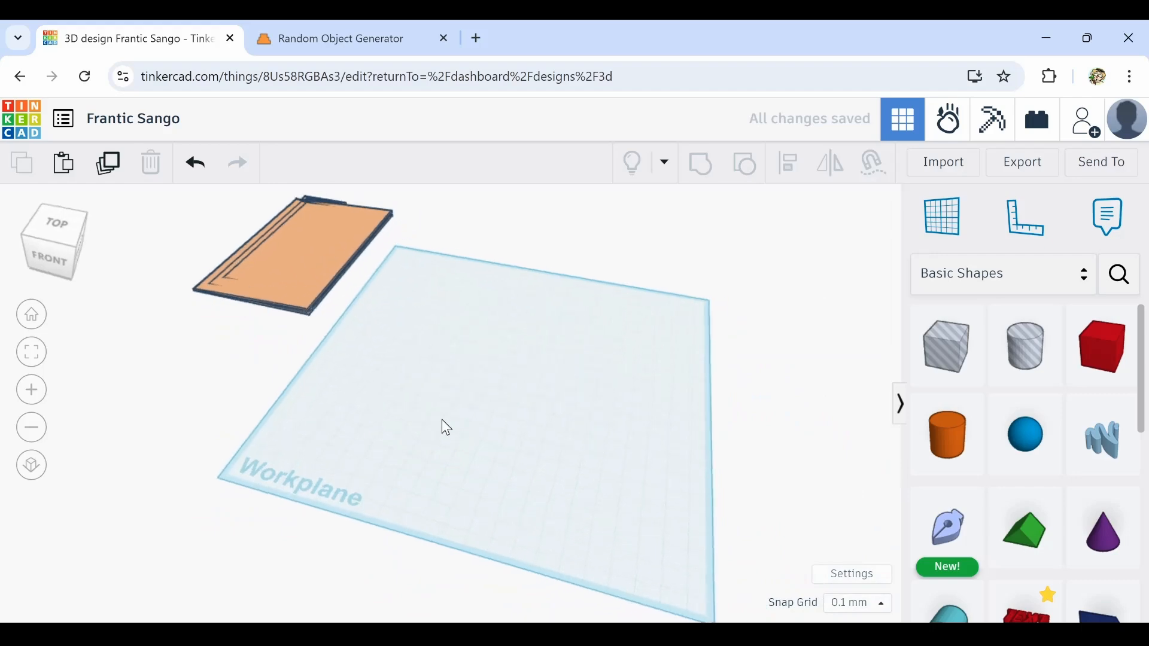
Switch to the Random Object Generator page and generate one new random object
click(371, 42)
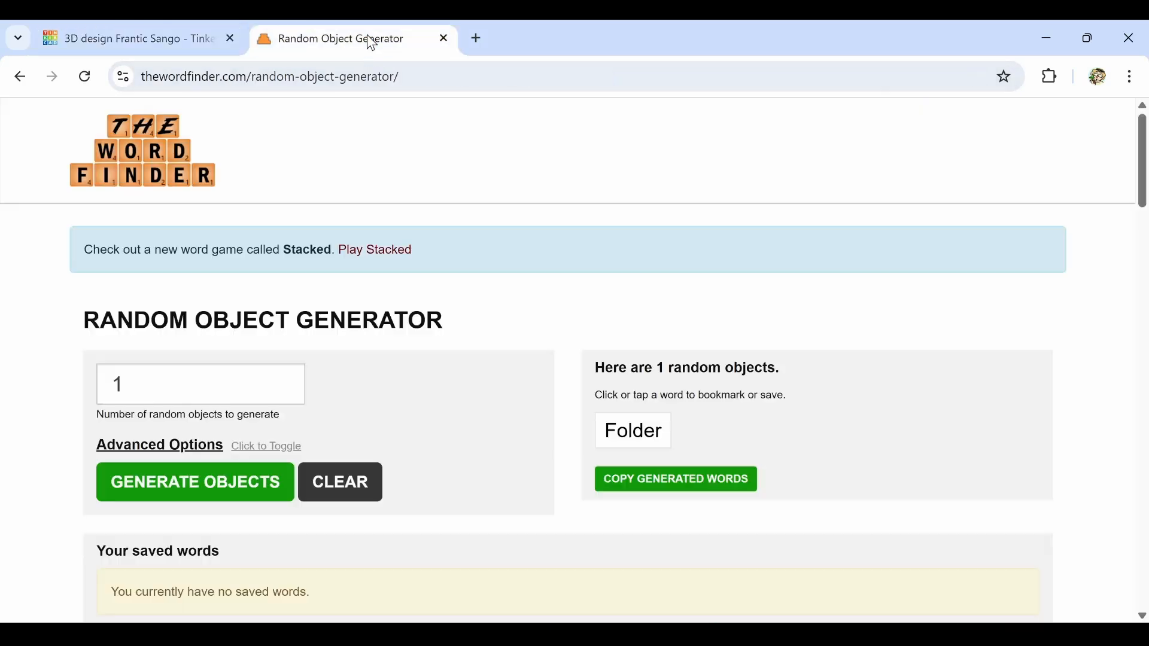
click(138, 40)
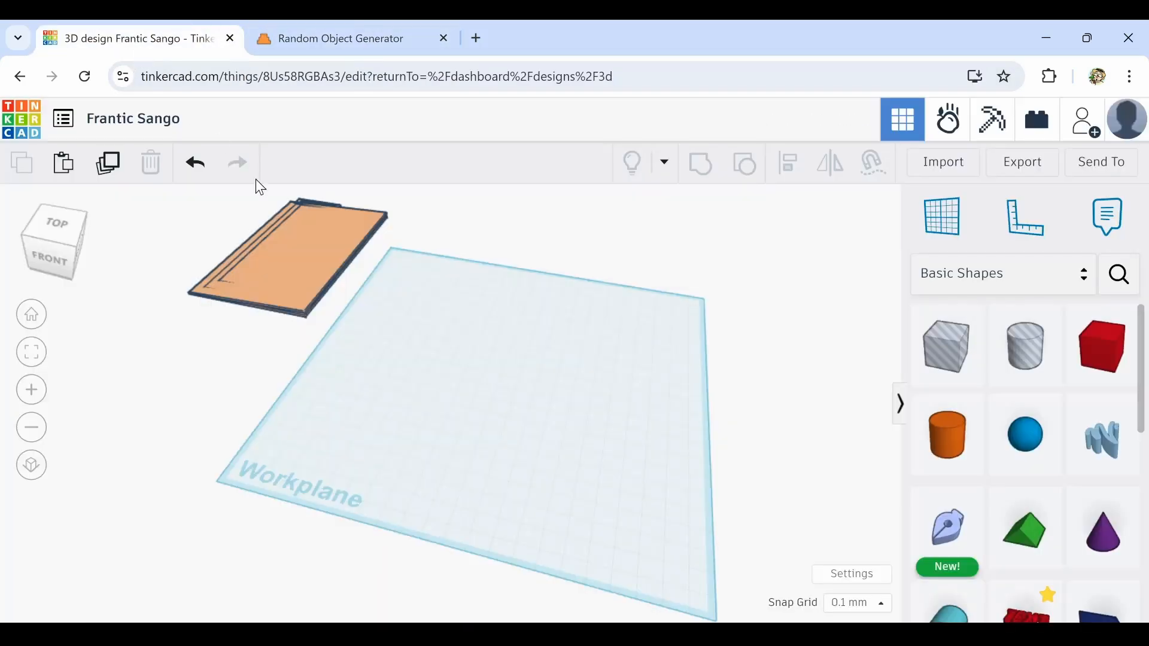
right_drag(263, 206, 357, 352)
middle_drag(356, 352, 500, 532)
right_drag(437, 446, 492, 429)
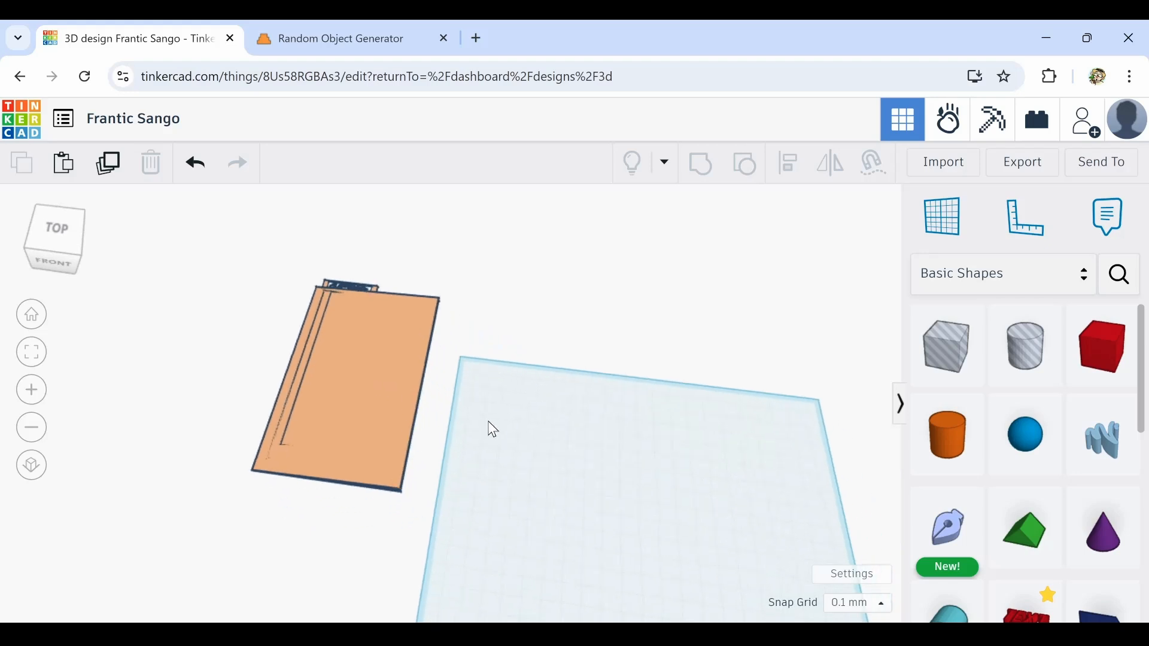
middle_drag(488, 422, 268, 259)
click(362, 43)
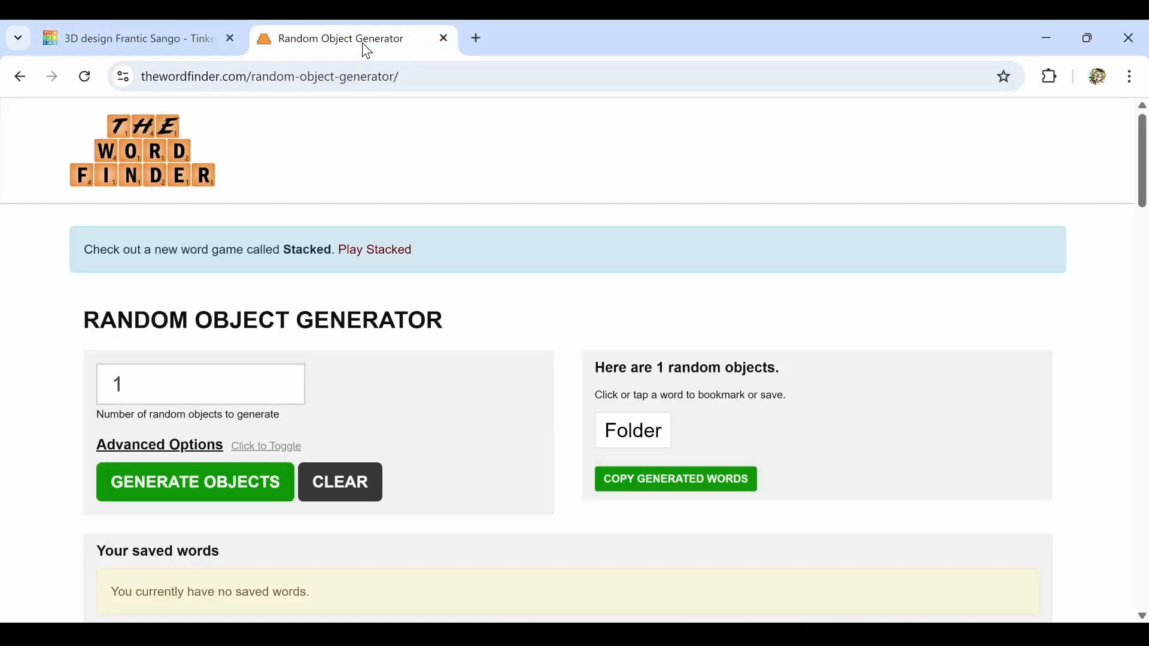
click(240, 489)
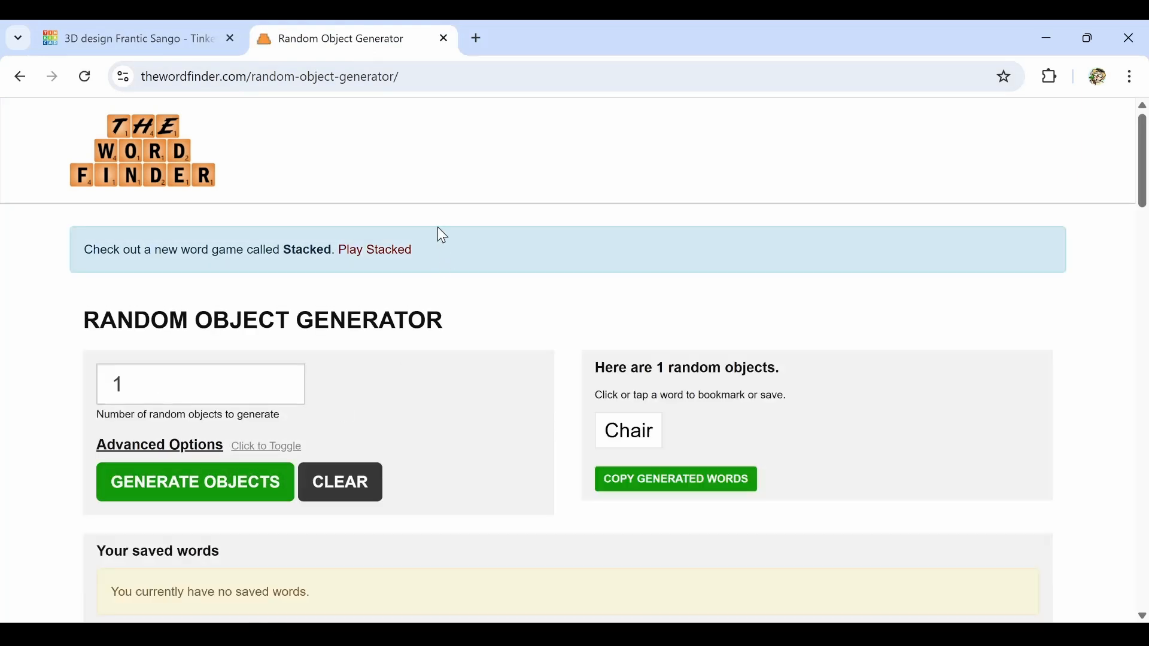
Switch back to Tinkercad, place a box on the workplane, and stretch it to 76 mm long and 33.6 mm high
click(180, 42)
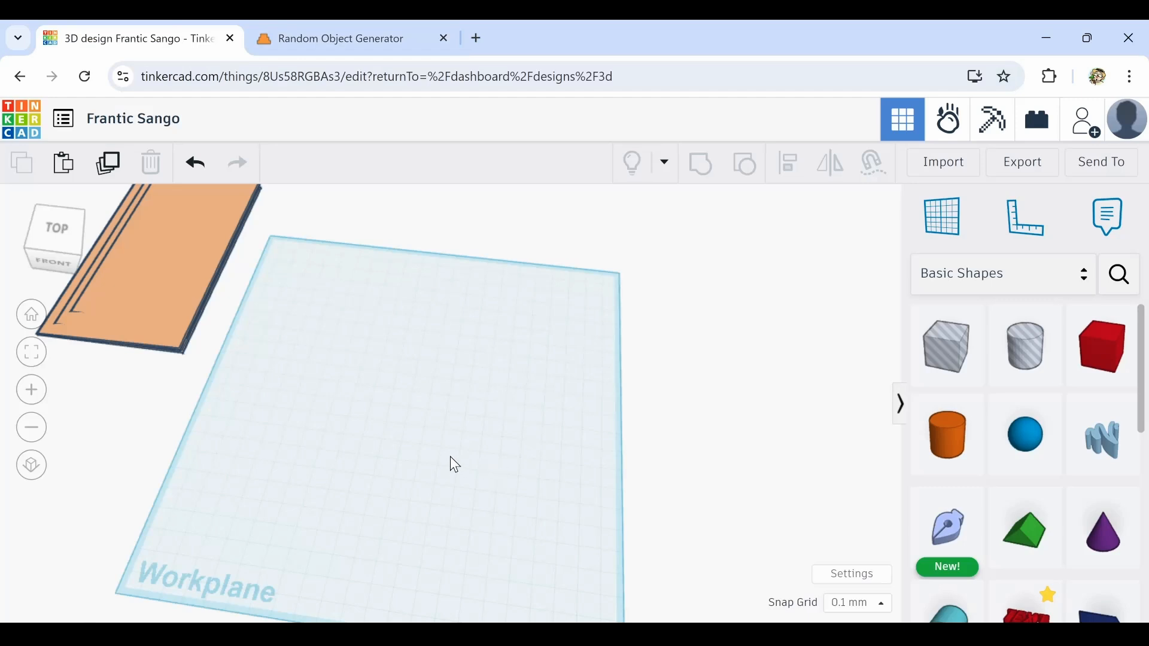
right_drag(455, 401, 503, 398)
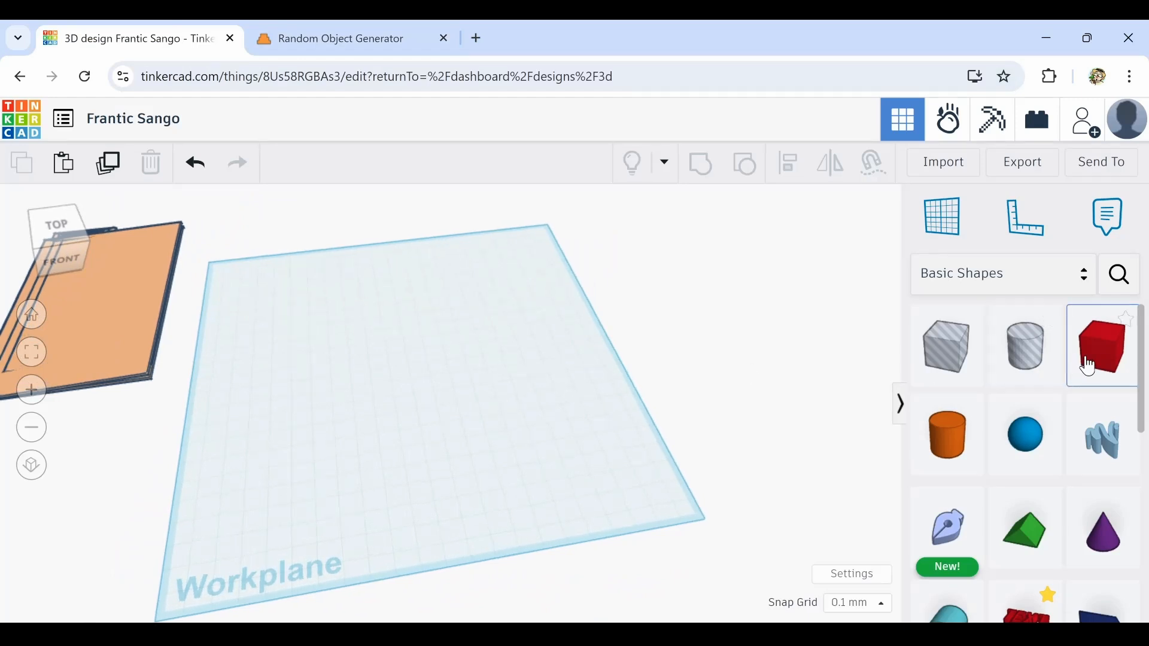
drag(1117, 367, 381, 365)
mouse_move(398, 354)
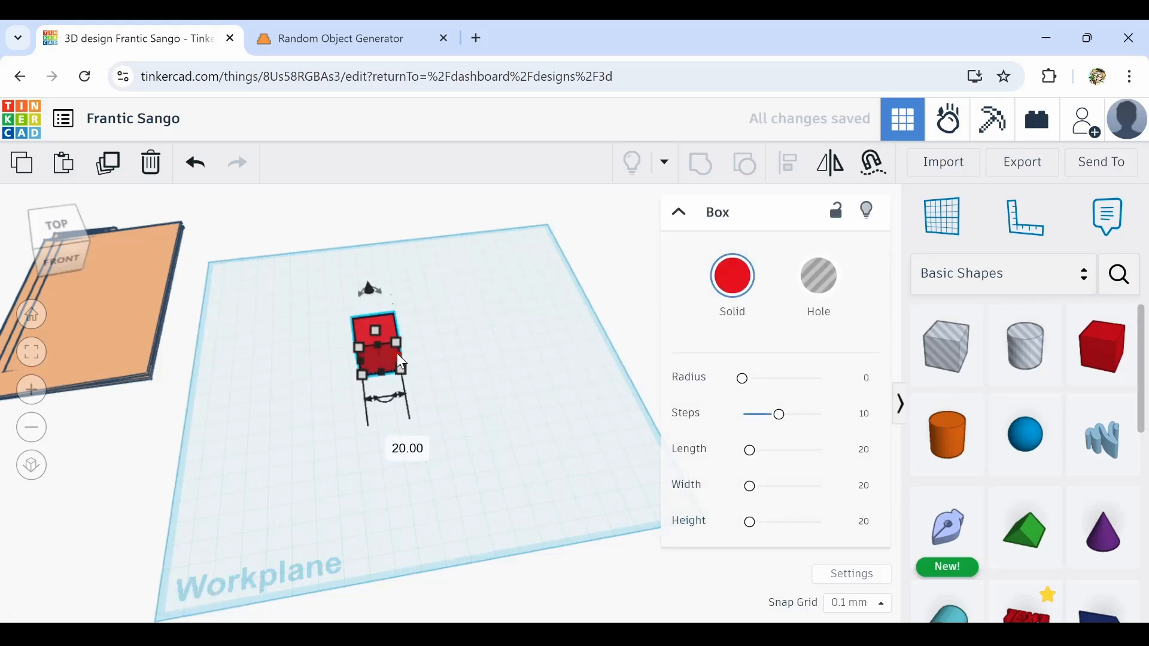
drag(381, 373, 400, 475)
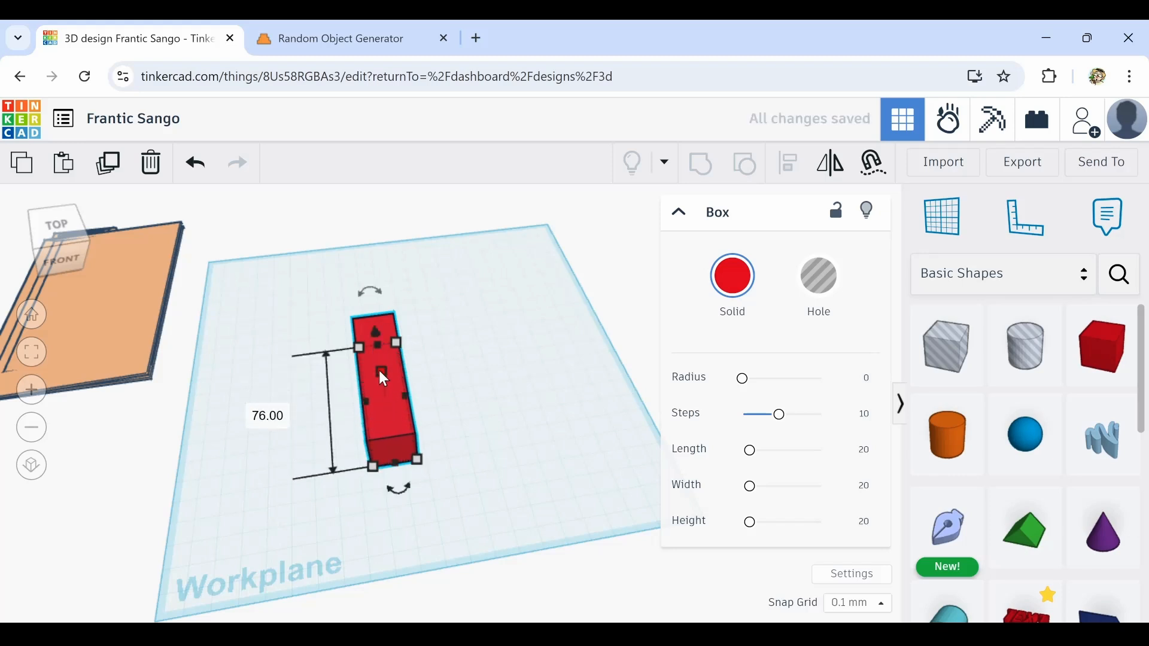
drag(380, 371, 381, 349)
Colour the stretched box dark magenta
click(732, 276)
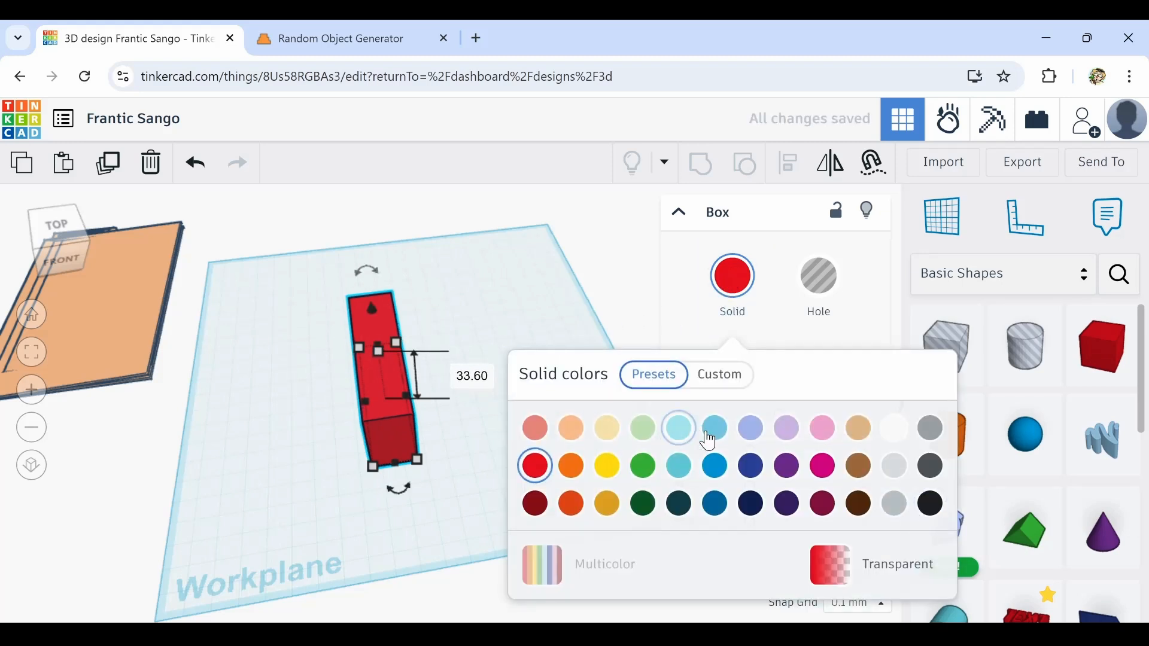
click(821, 502)
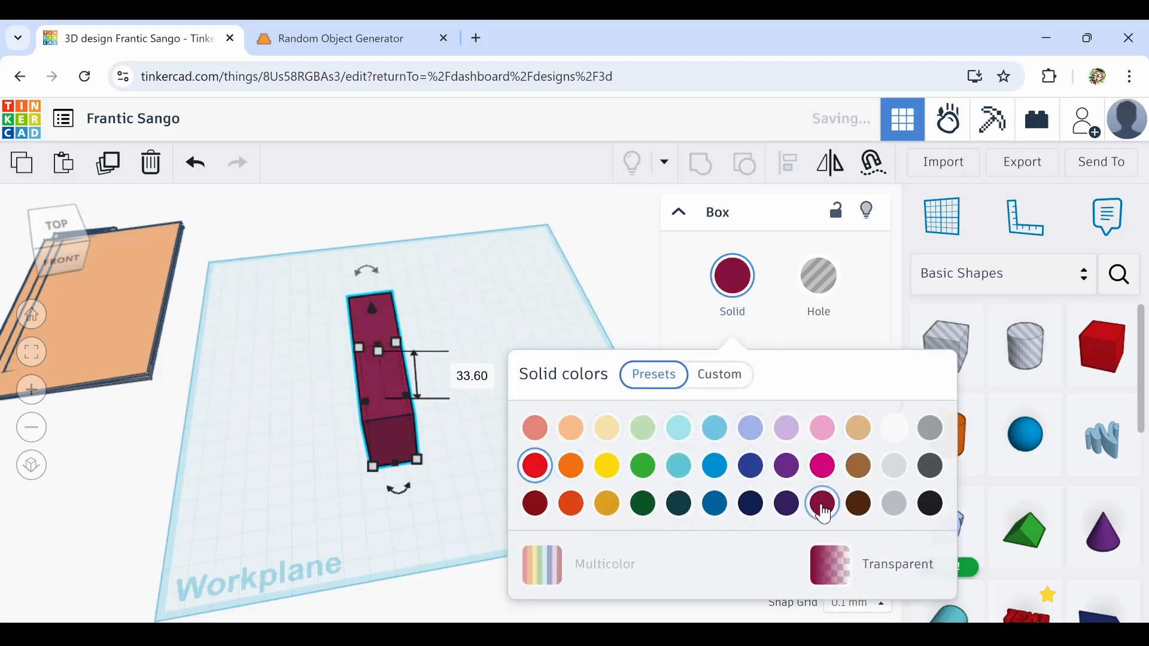
click(408, 528)
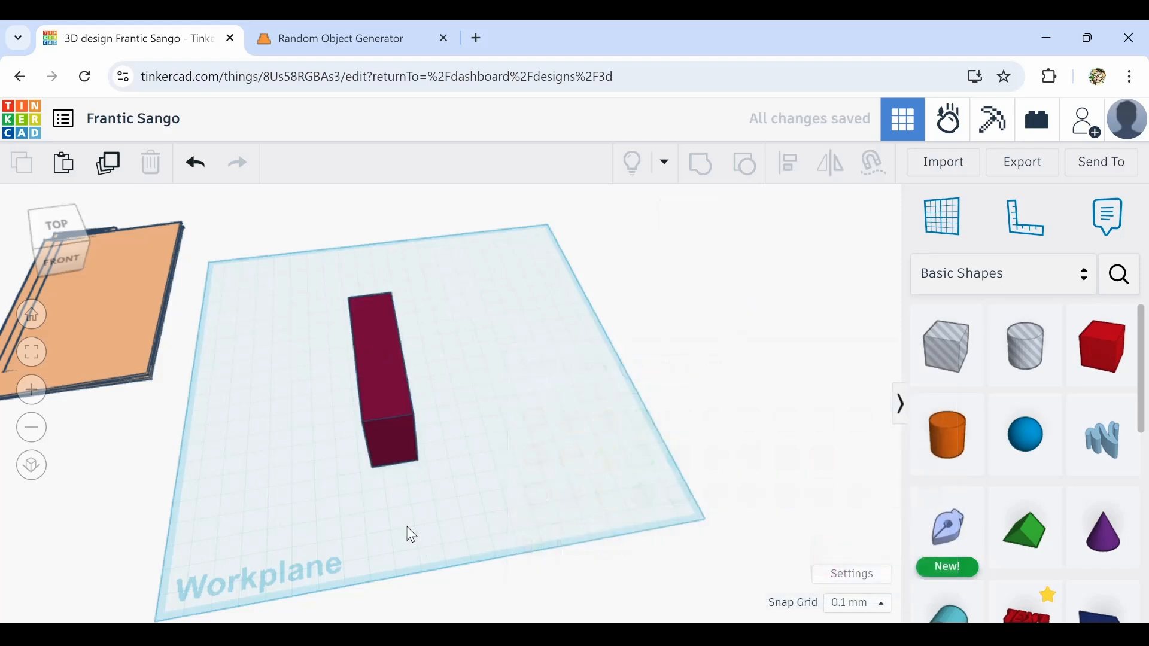
Make the stretched box taller and colour it medium brown
click(397, 407)
right_drag(430, 419, 379, 319)
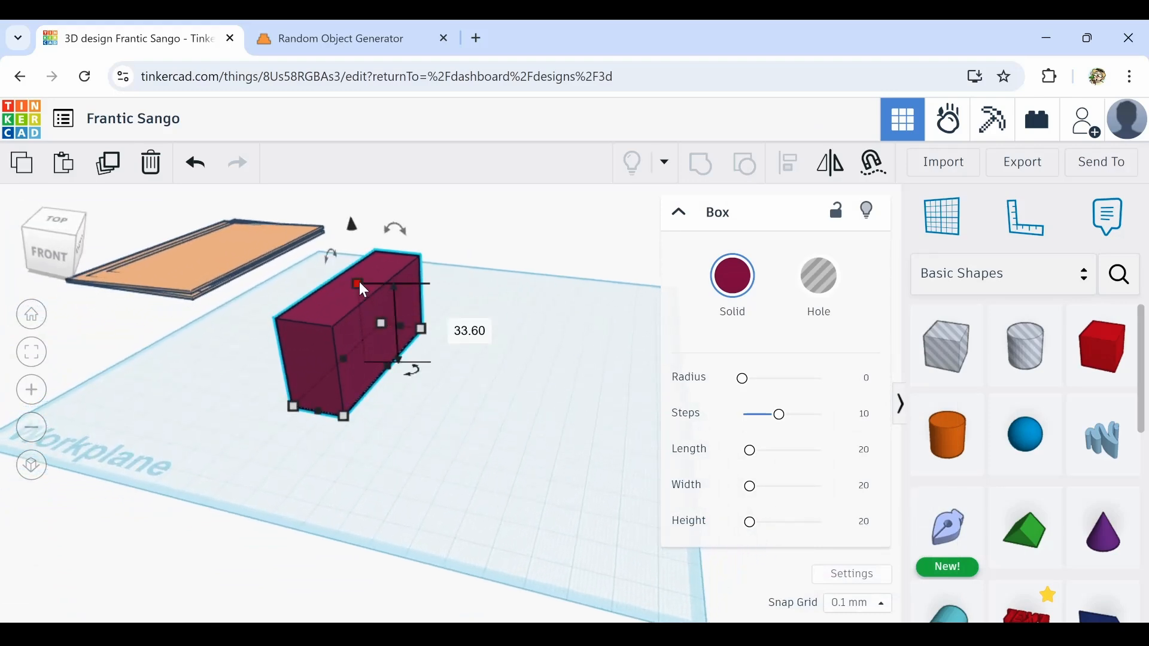
drag(359, 282, 360, 255)
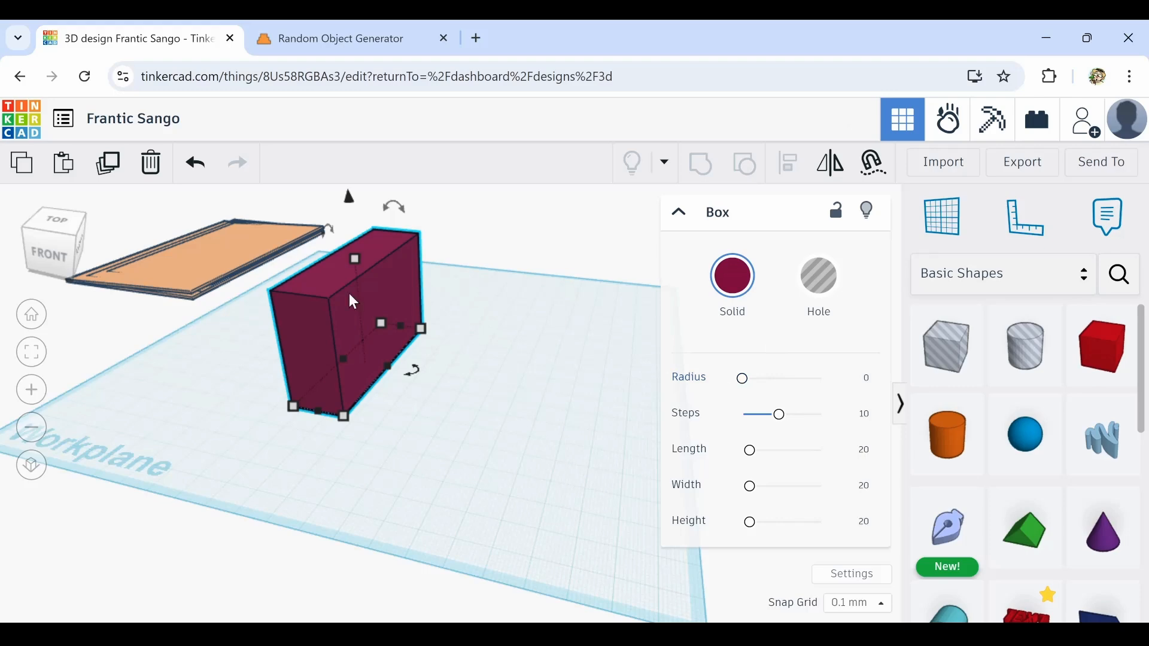
click(734, 280)
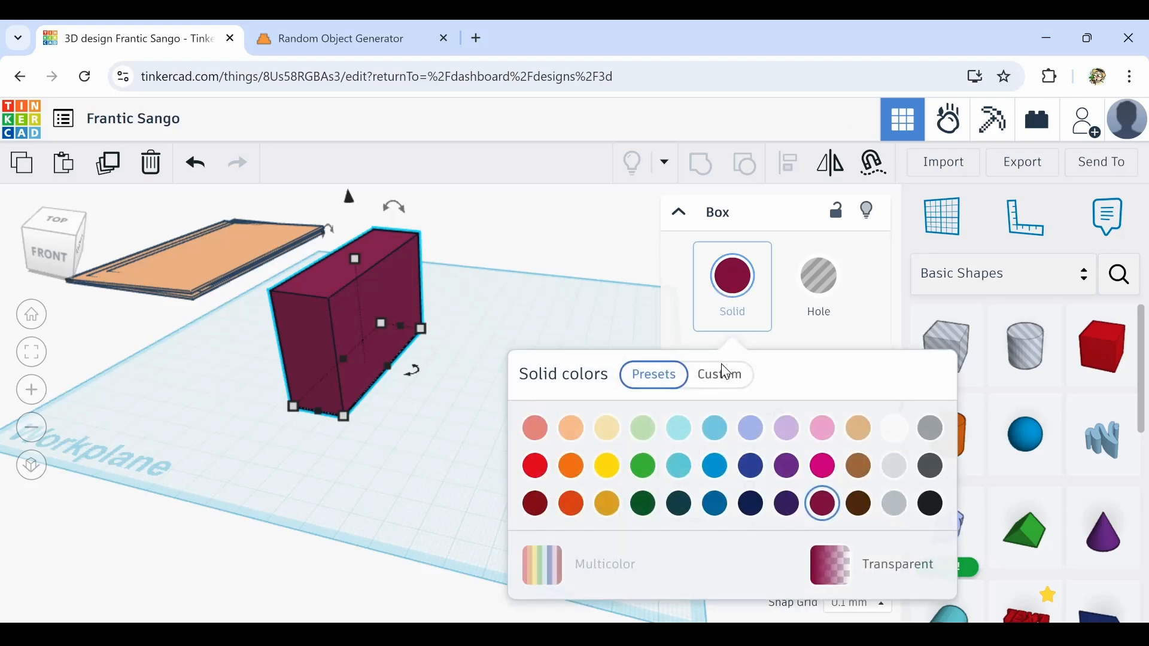
click(873, 441)
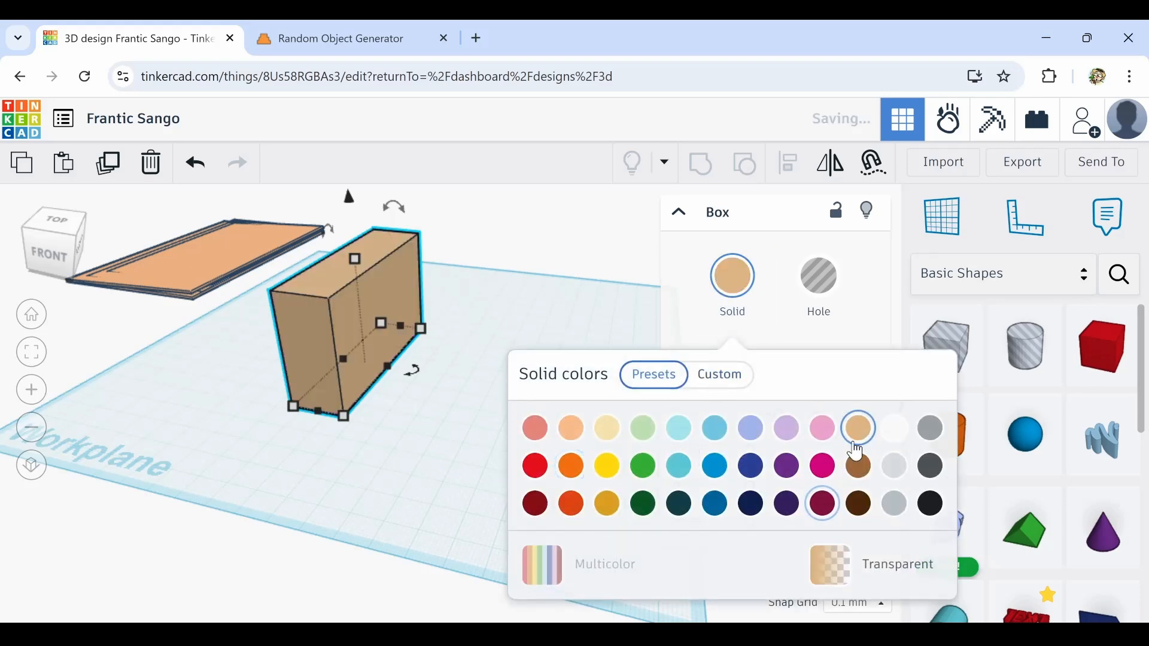
click(858, 467)
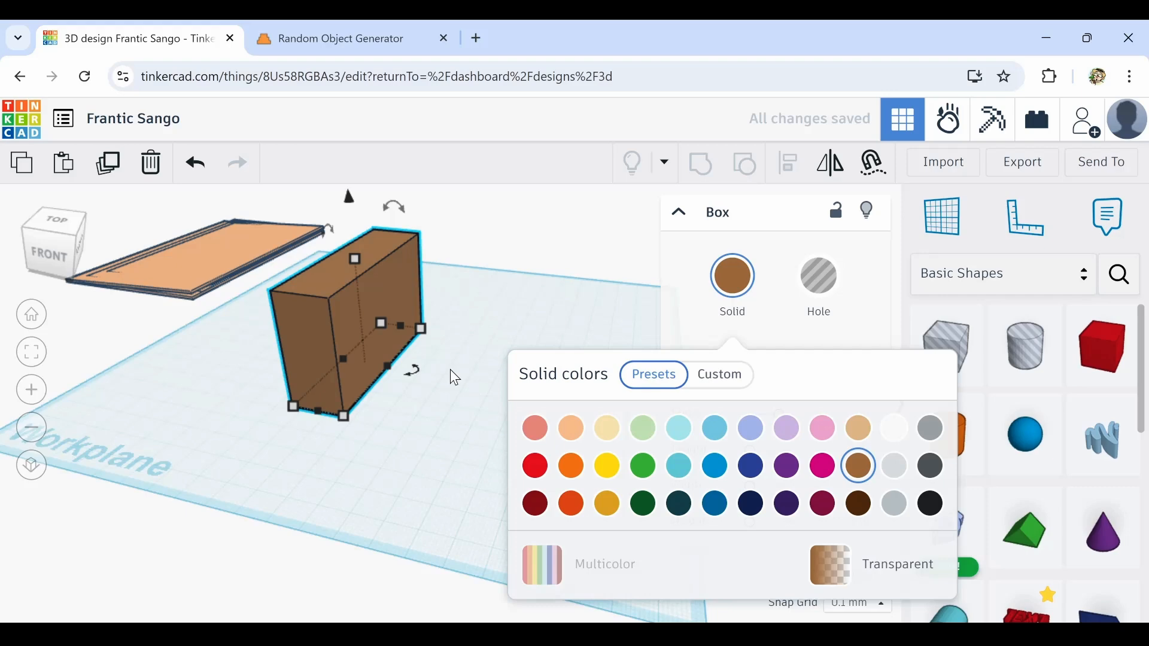
Round the brown box's edges with a radius of about 3.79
middle_drag(455, 377, 497, 437)
right_drag(477, 428, 434, 403)
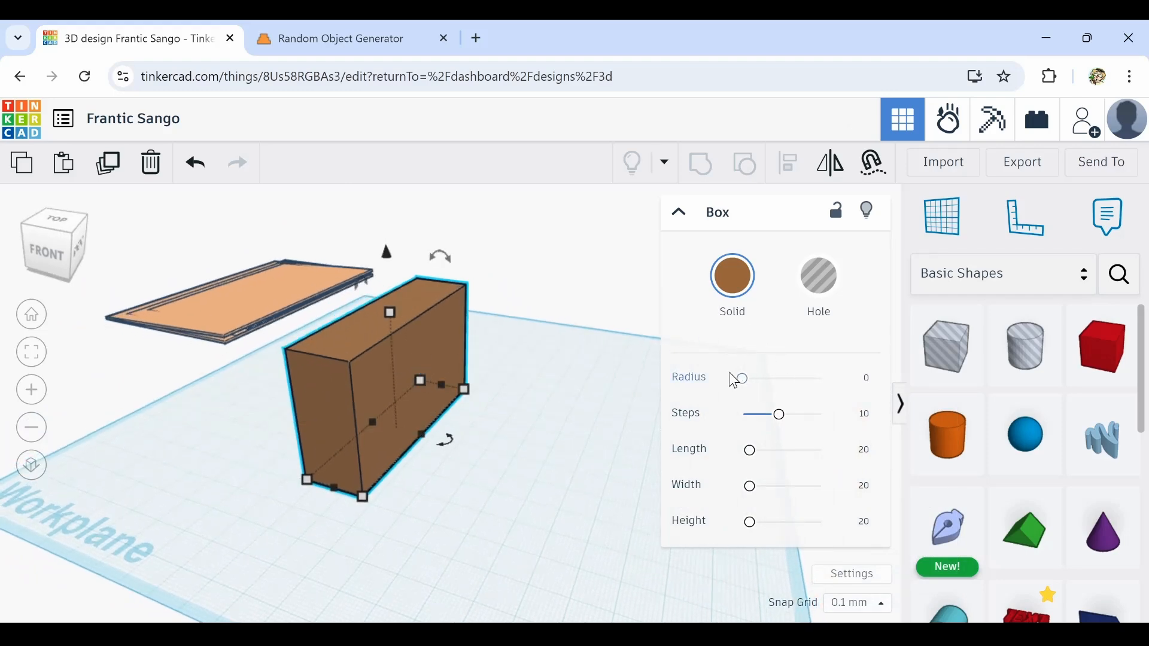
drag(746, 388, 756, 390)
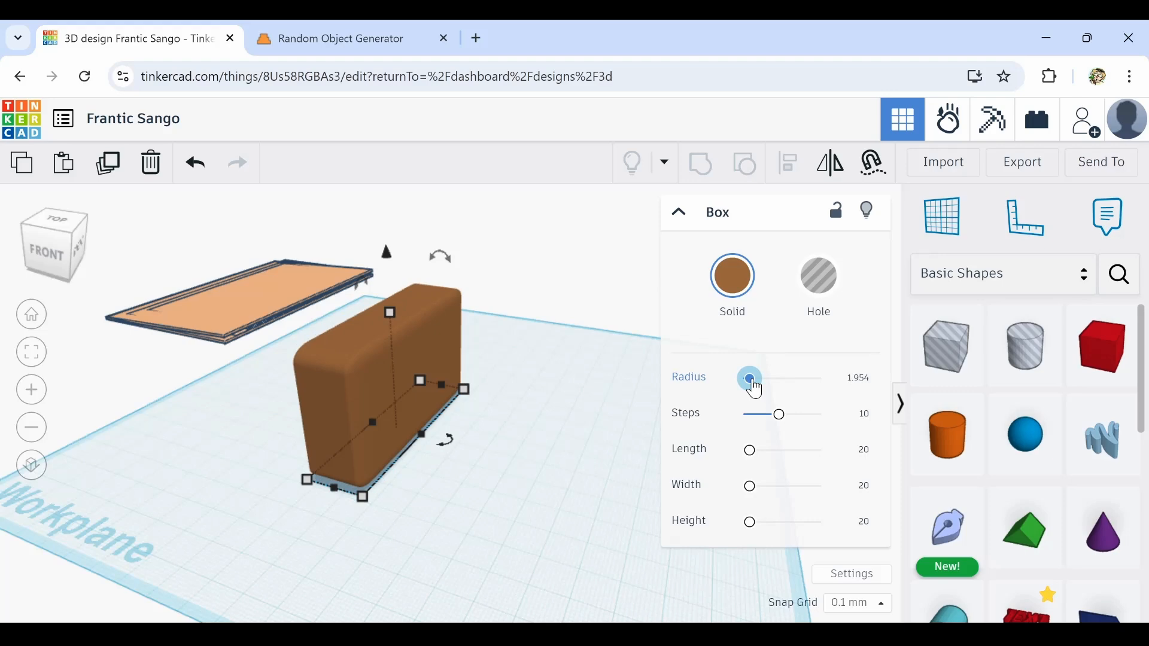
drag(758, 389, 763, 388)
right_drag(451, 456, 485, 490)
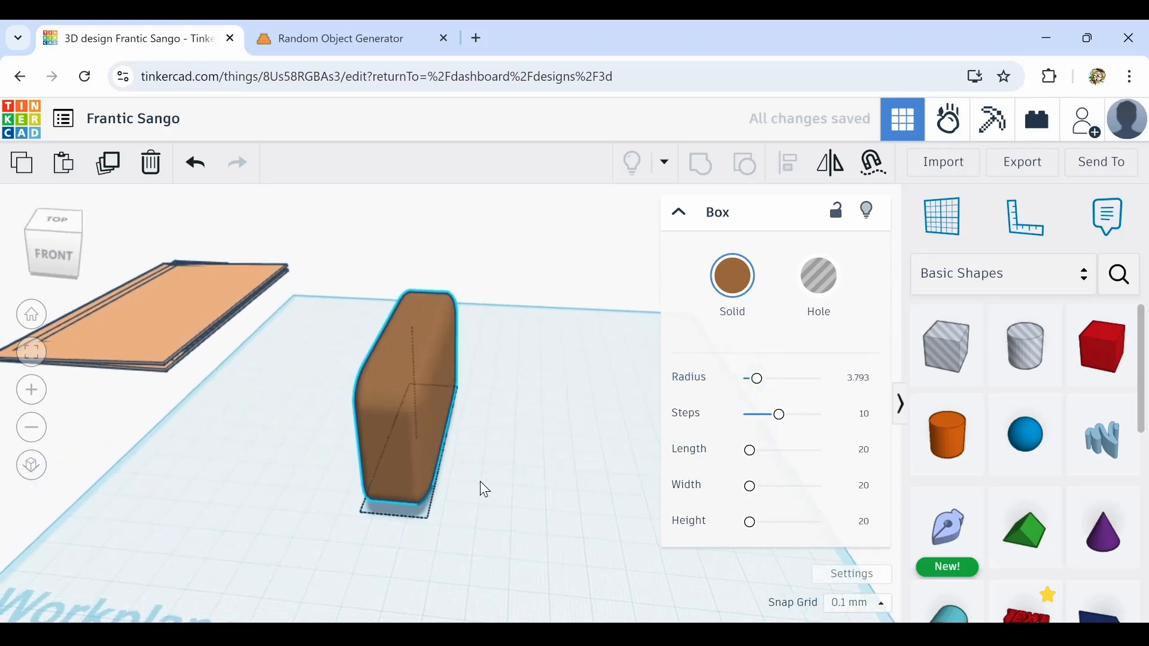
click(302, 384)
click(439, 433)
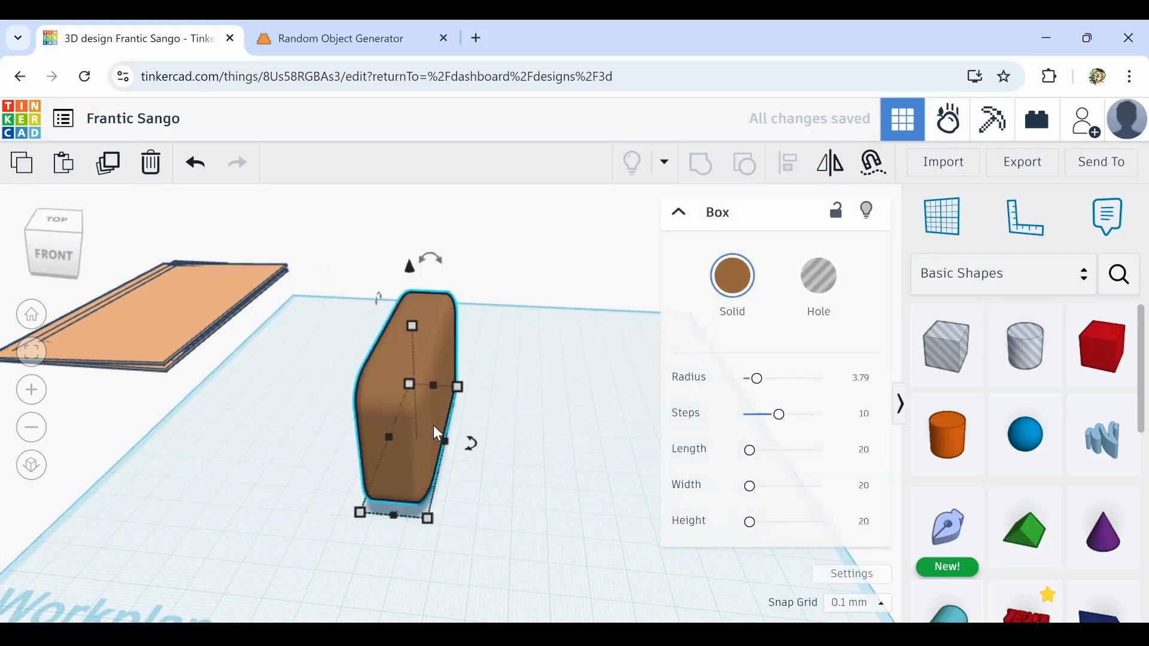
right_drag(452, 417, 413, 419)
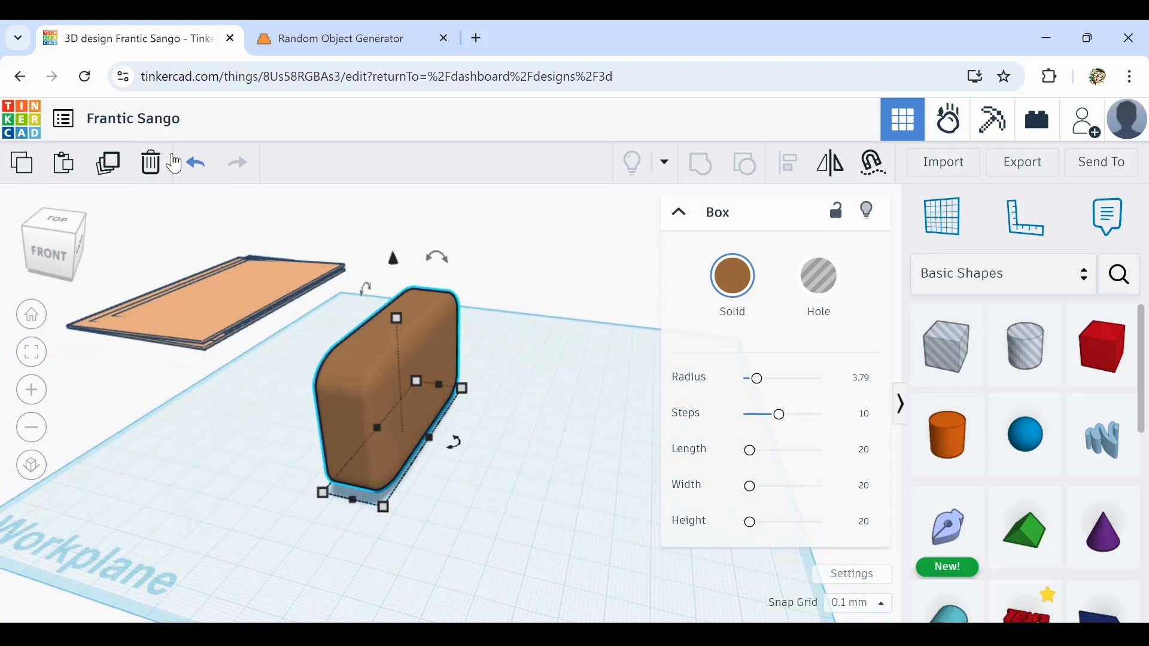
Duplicate the rounded brown box and raise the copy above the original
click(132, 163)
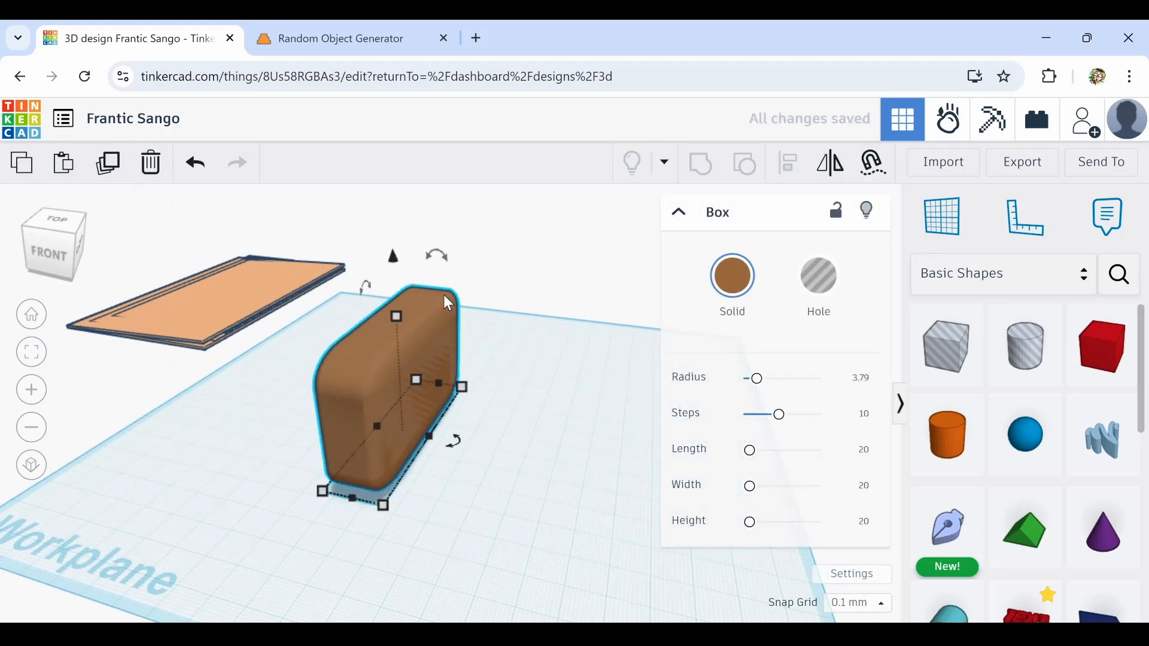
key(ctrl+Up)
key(ctrl+Up)
key(ctrl+Up)
key(ctrl+Up)
key(ctrl+Up)
key(ctrl+Up)
key(ctrl+Up)
key(ctrl+Up)
key(ctrl+Up)
key(ctrl+Up)
key(ctrl+Up)
key(ctrl+Up)
key(ctrl+Up)
key(ctrl+Up)
key(ctrl+Up)
key(ctrl+Up)
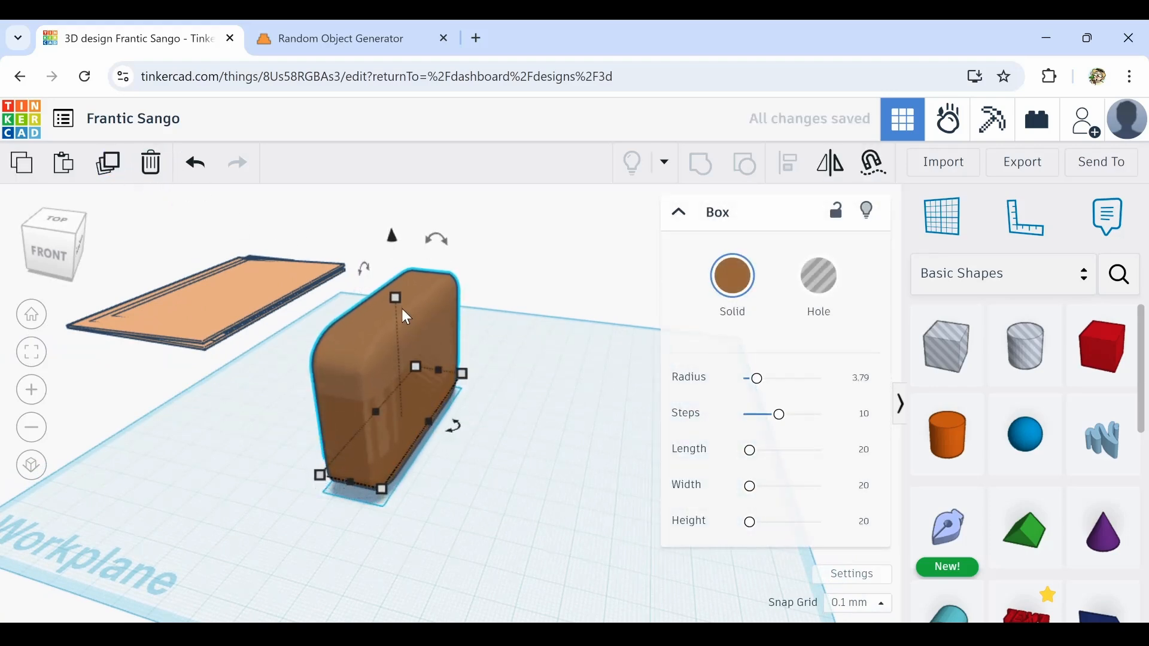
key(ctrl+Up)
key(ctrl+Up)
key(ctrl+Up)
key(ctrl+Up)
key(ctrl+Up)
key(ctrl+Up)
key(ctrl+Up)
key(ctrl+Up)
key(ctrl+Up)
key(ctrl+Up)
key(ctrl+Up)
key(ctrl+Up)
key(ctrl+Up)
key(ctrl+Up)
key(ctrl+Up)
key(ctrl+Up)
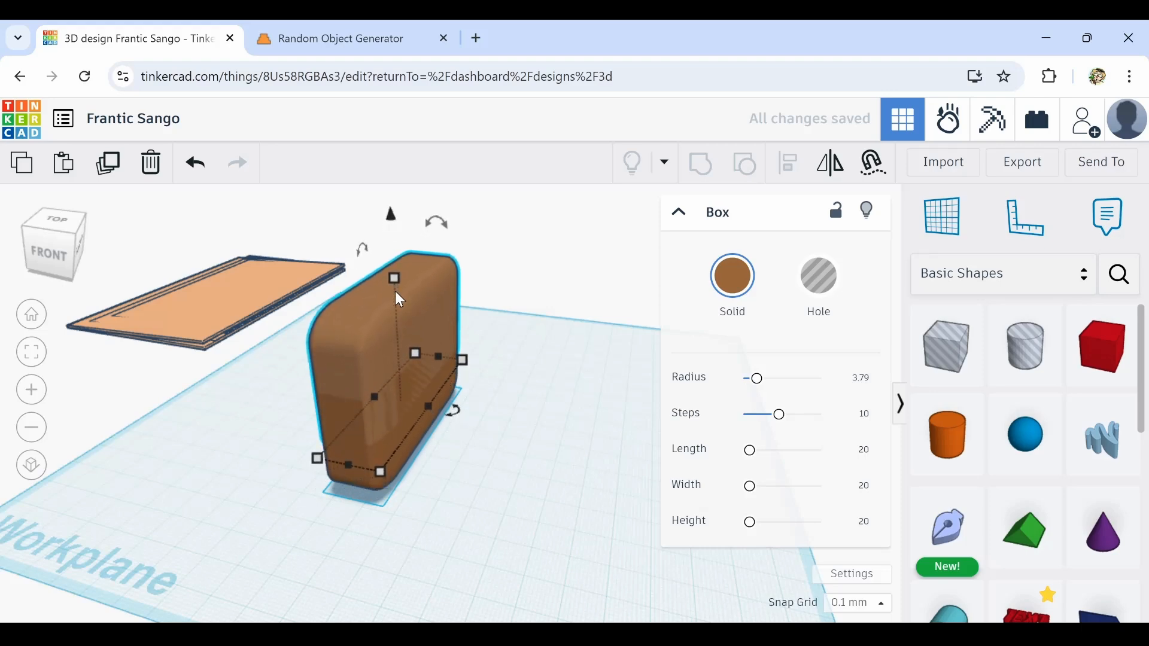
key(ctrl+Up)
key(ctrl+Up)
key(ctrl+Up)
key(ctrl+Up)
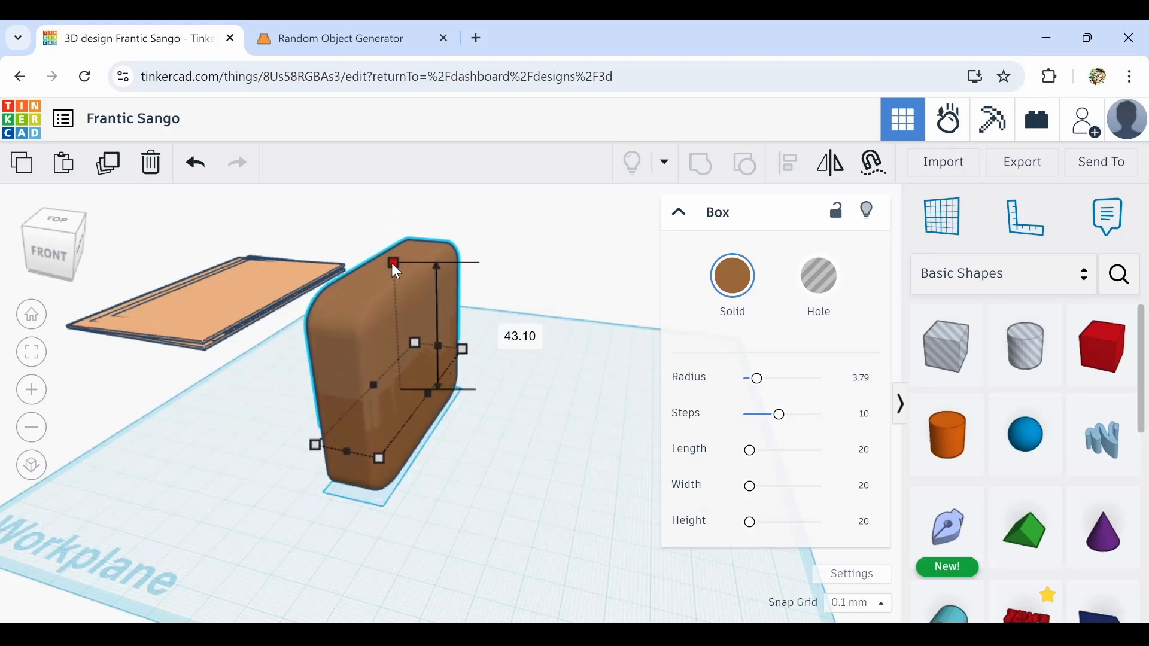
Shape the copy into an armrest cap: lift it to 35.1 mm, widen it slightly and flatten it to 9.9 mm
drag(392, 264, 398, 347)
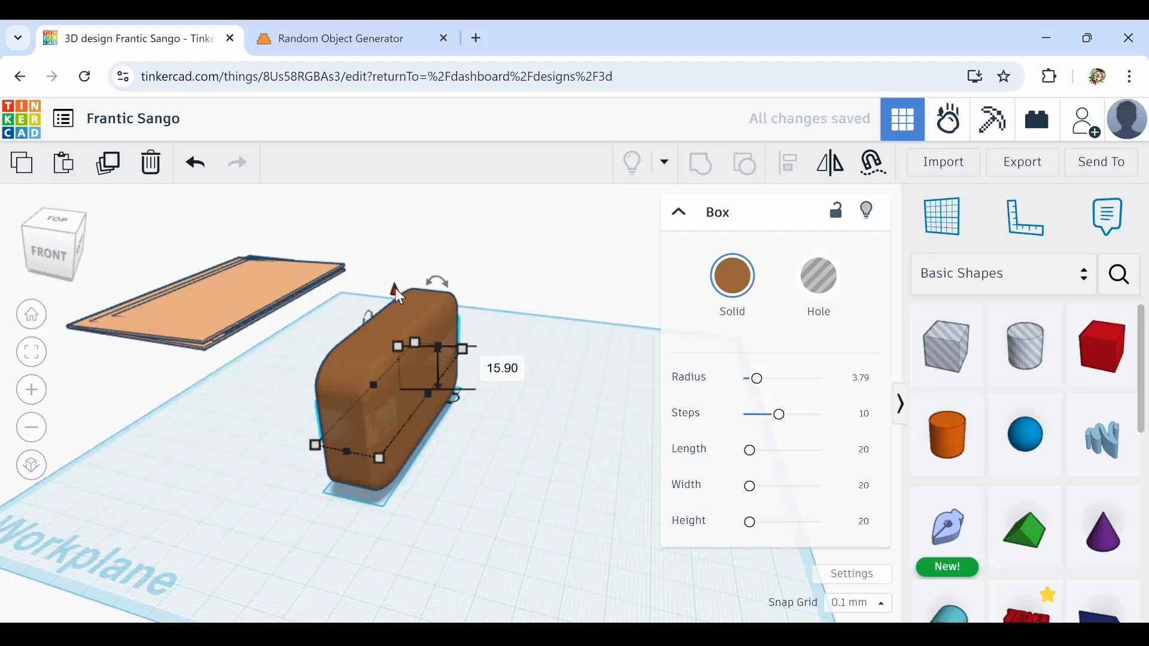
drag(395, 288, 386, 232)
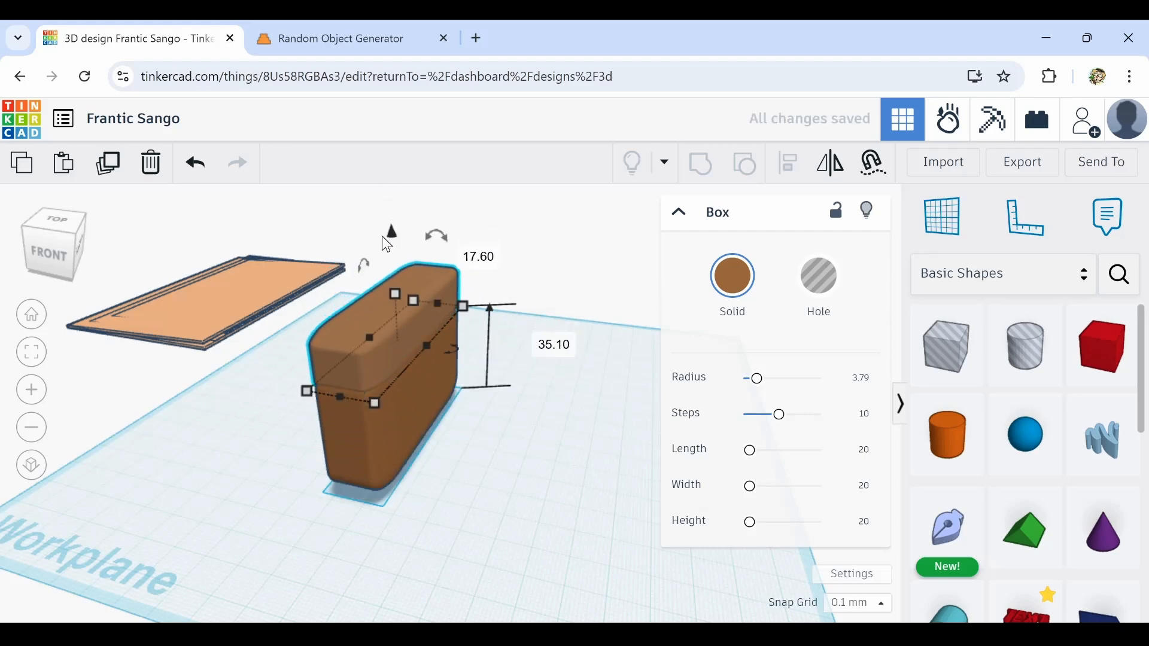
drag(376, 403, 375, 403)
drag(403, 290, 397, 312)
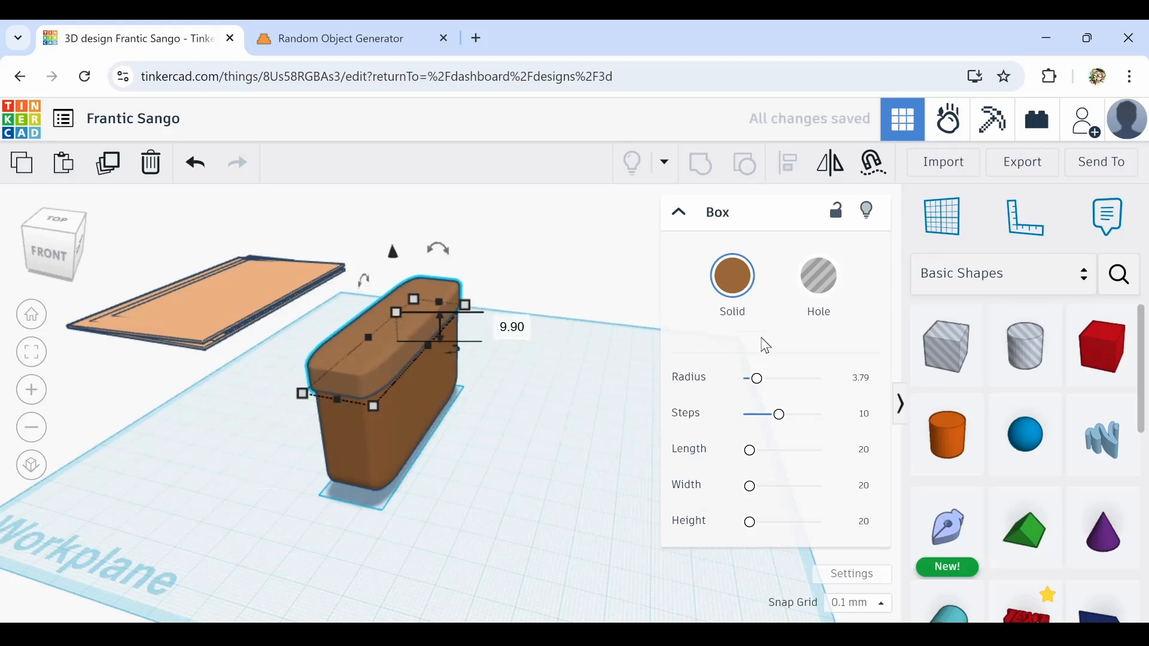
drag(758, 386, 760, 387)
click(185, 449)
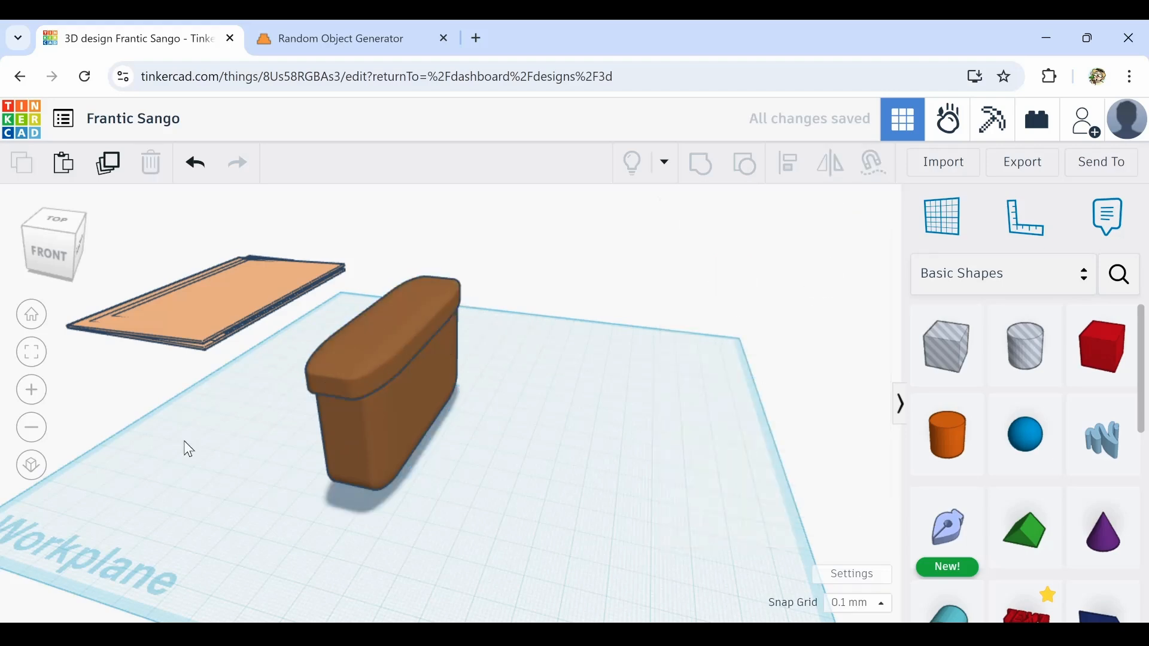
Duplicate the armrest base and cap together and move the pair across the workplane as the opposite armrest
right_drag(185, 449, 279, 351)
click(280, 350)
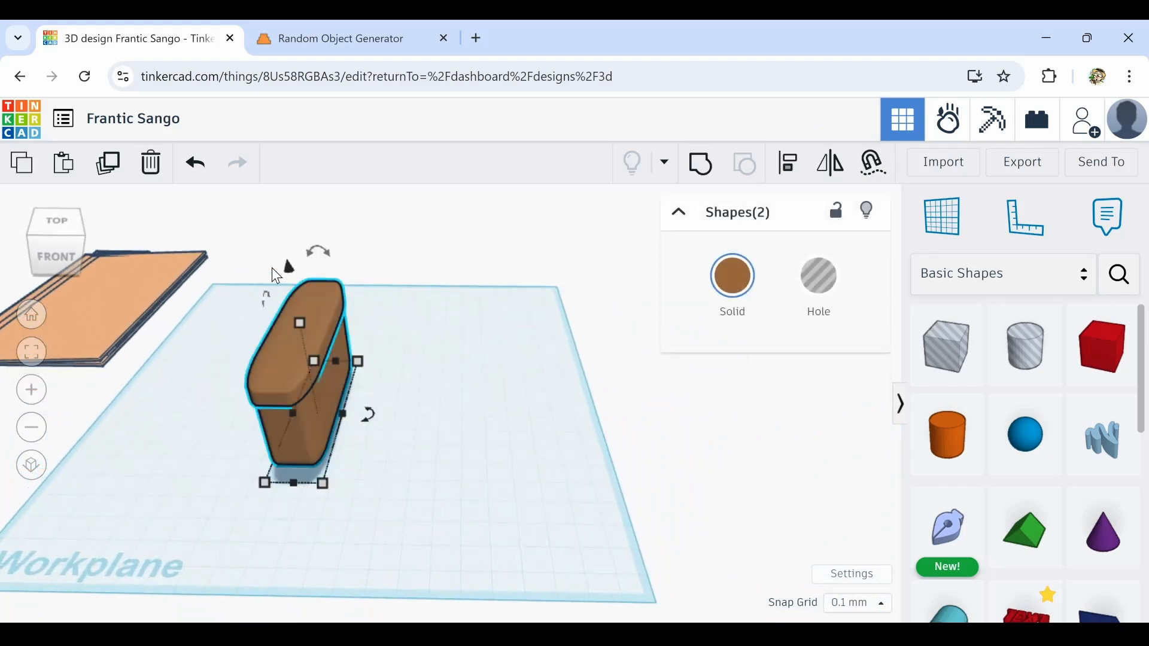
click(111, 169)
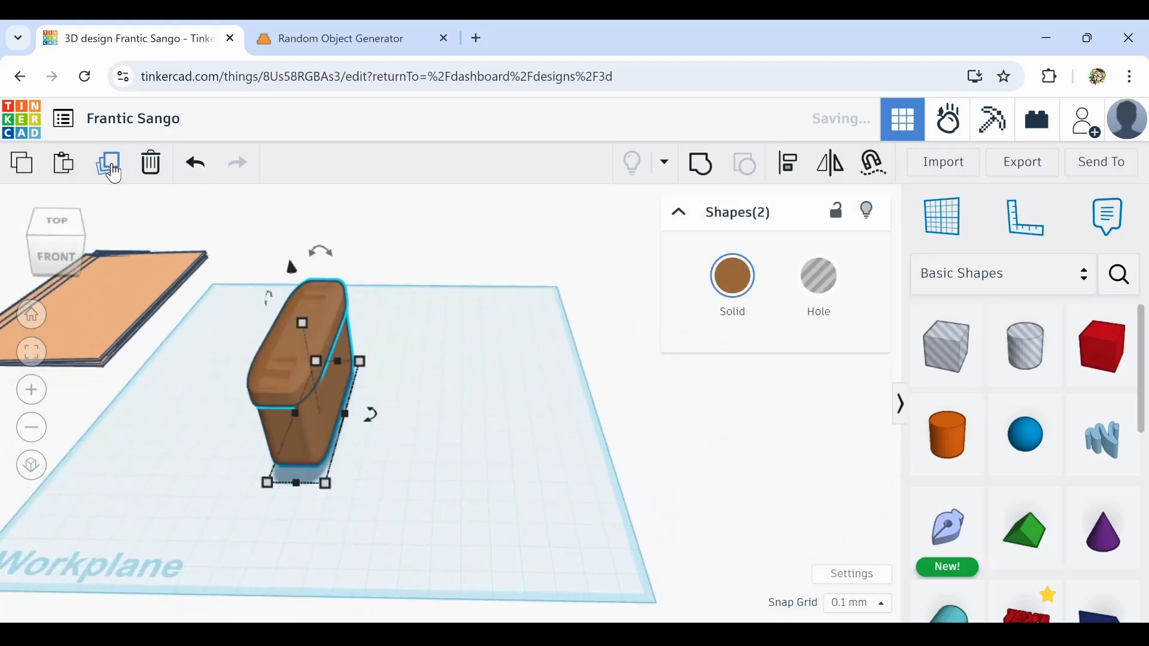
key(Right)
key(Right)
key(Right)
key(Right)
key(Right)
key(Right)
key(Right)
key(Right)
key(Right)
key(Right)
key(Right)
key(Right)
key(Right)
key(Right)
key(Right)
key(Right)
key(Right)
key(Right)
key(Right)
key(Right)
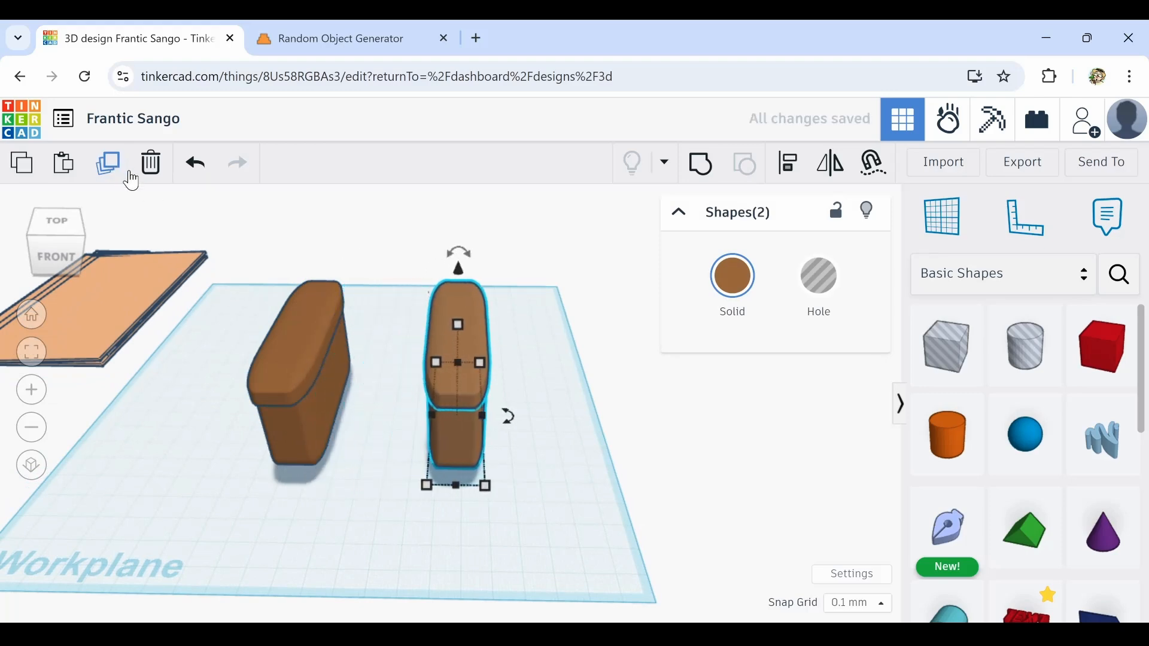
key(Right)
key(Right)
key(Right)
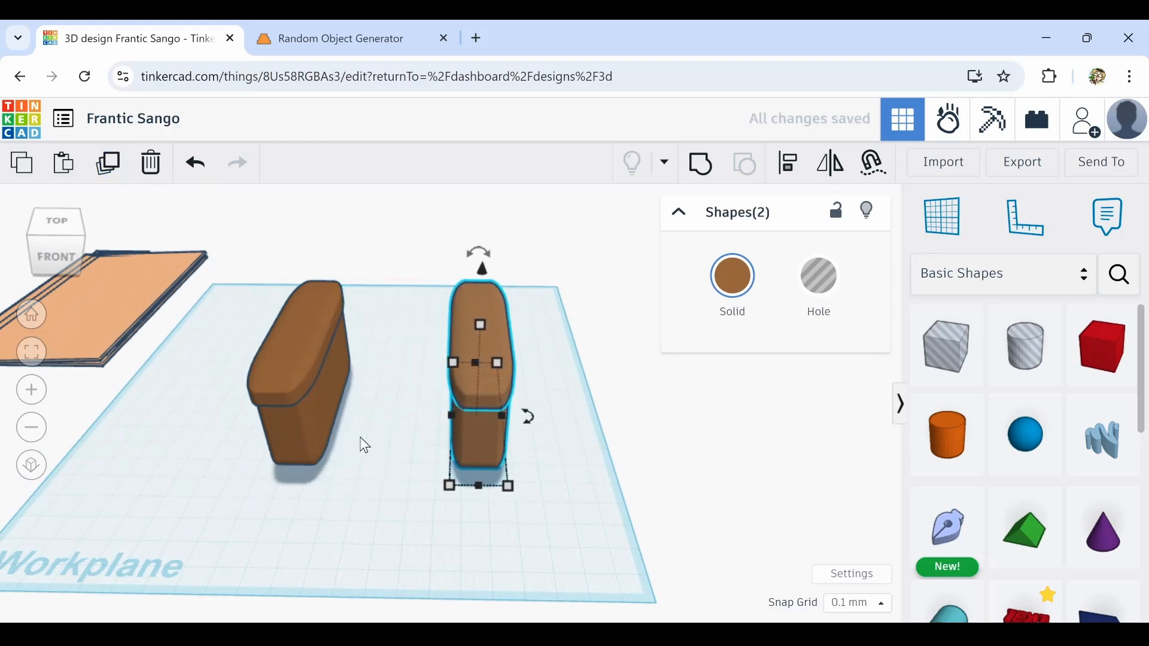
Duplicate the first armrest's base box and rotate the copy so it lies flat on its side
right_drag(359, 441, 397, 411)
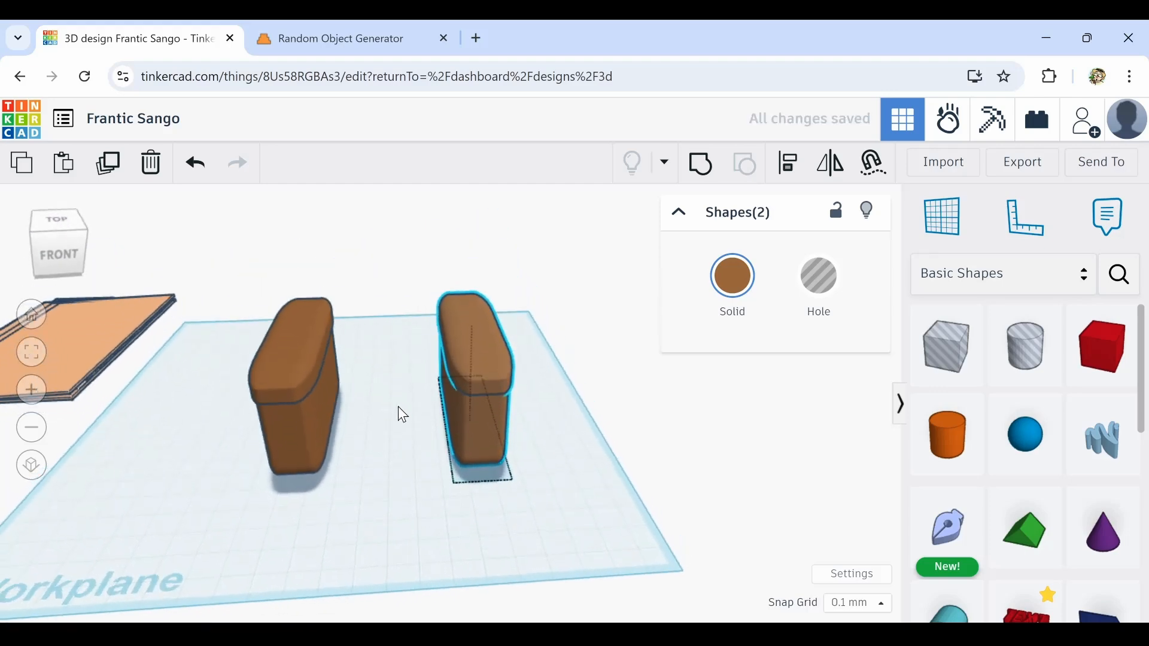
click(320, 408)
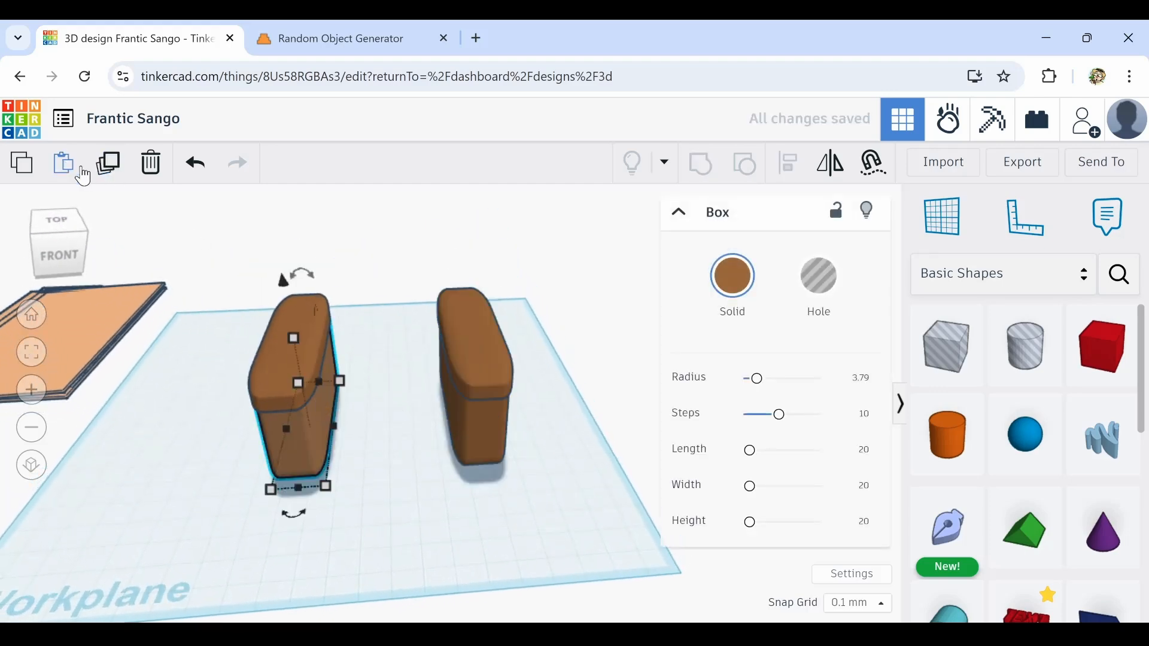
click(114, 169)
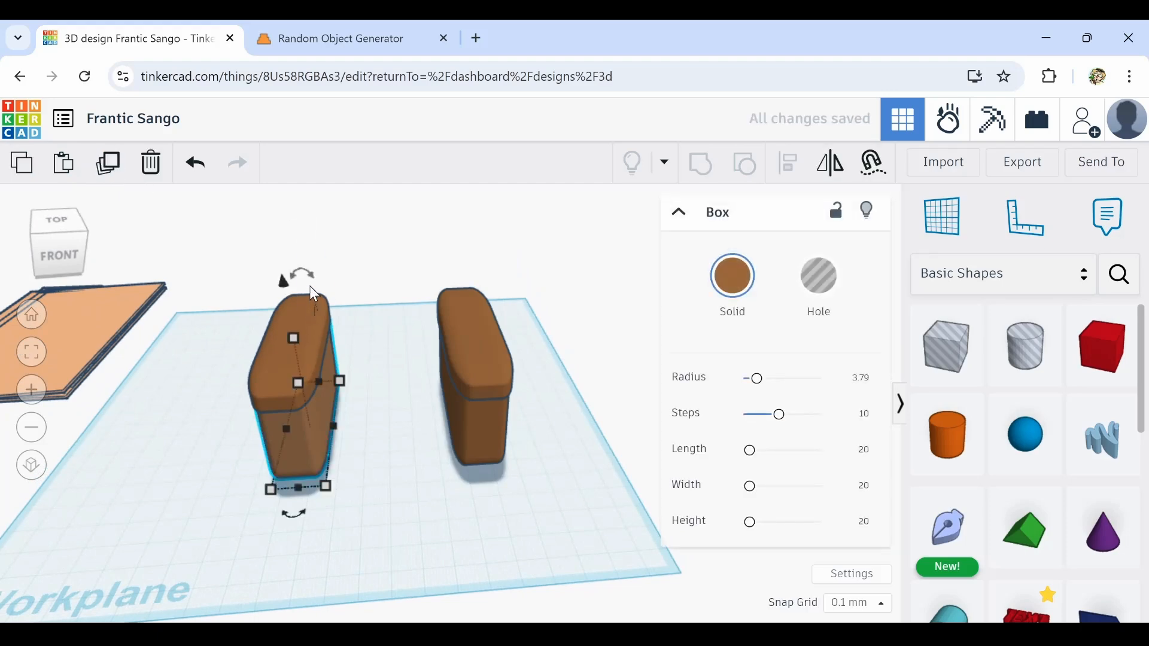
drag(310, 286, 389, 350)
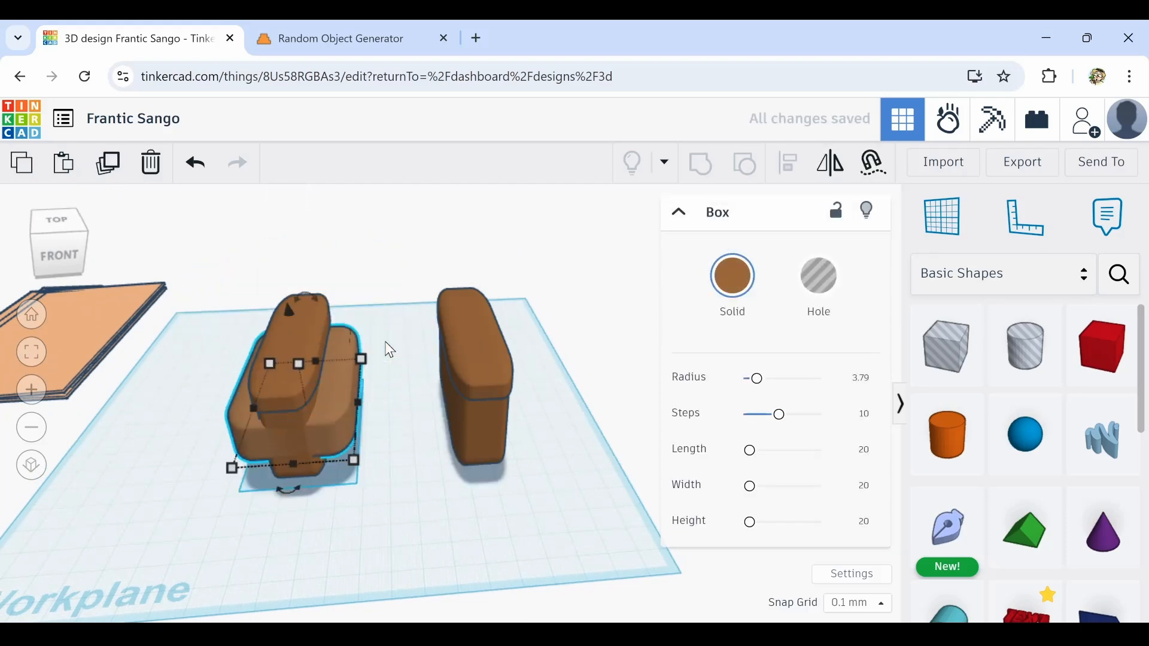
Move the flat box between the armrests and widen it to 65.3 mm to fill the gap
key(Right)
key(Right)
key(Right)
key(Right)
key(Right)
key(Right)
key(Right)
key(Right)
key(Right)
key(Right)
key(Right)
key(Right)
key(Right)
key(Right)
key(Right)
key(Right)
key(Right)
key(Right)
key(Right)
key(Right)
drag(335, 383, 462, 405)
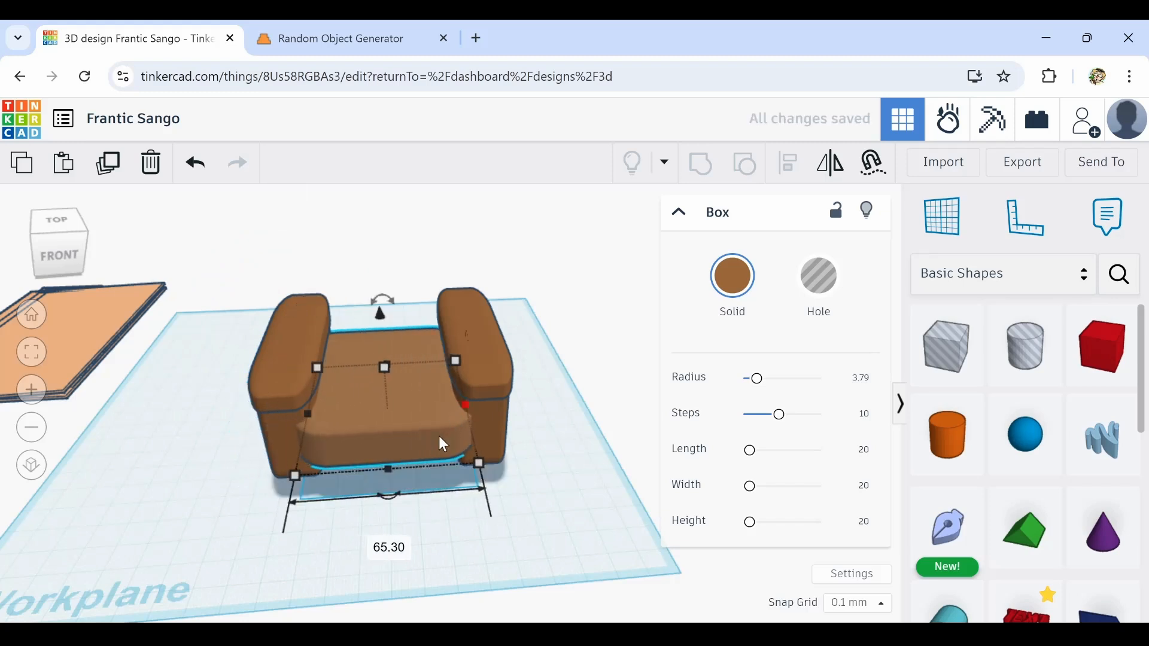
Shift the seat base forward so it protrudes past the armrests and set its height to 23.05 mm
key(Down)
key(Down)
key(Down)
key(Down)
key(Down)
key(Down)
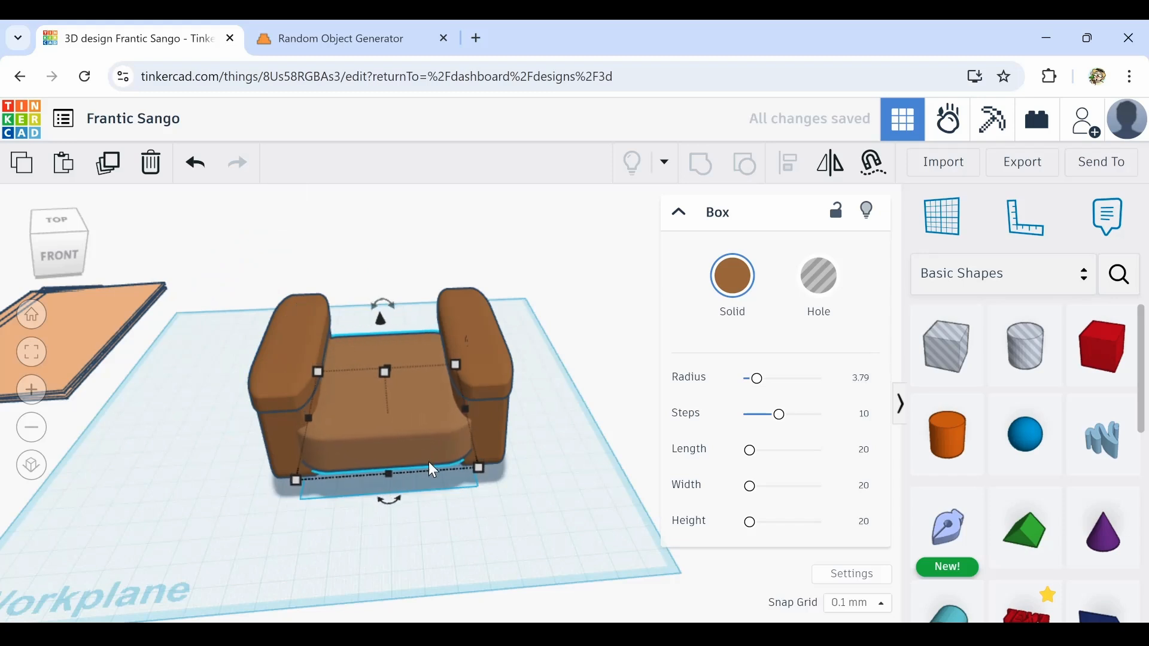
key(Down)
key(Down)
key(Down)
key(Down)
key(Down)
key(Down)
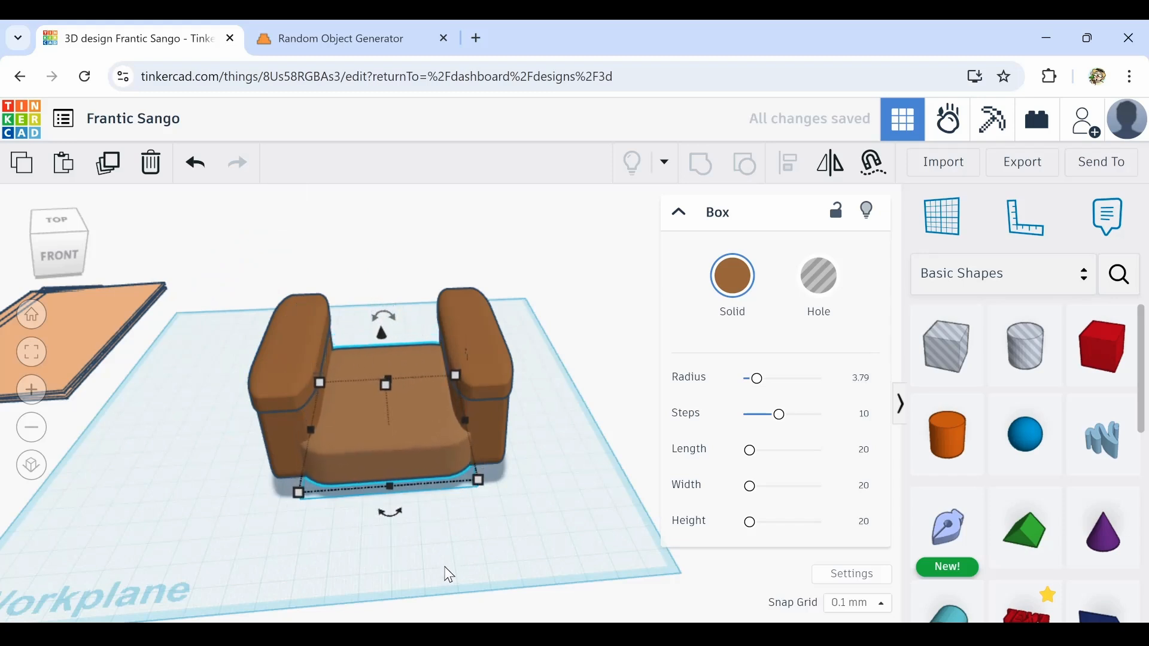
key(Down)
key(Down)
right_drag(449, 546, 436, 521)
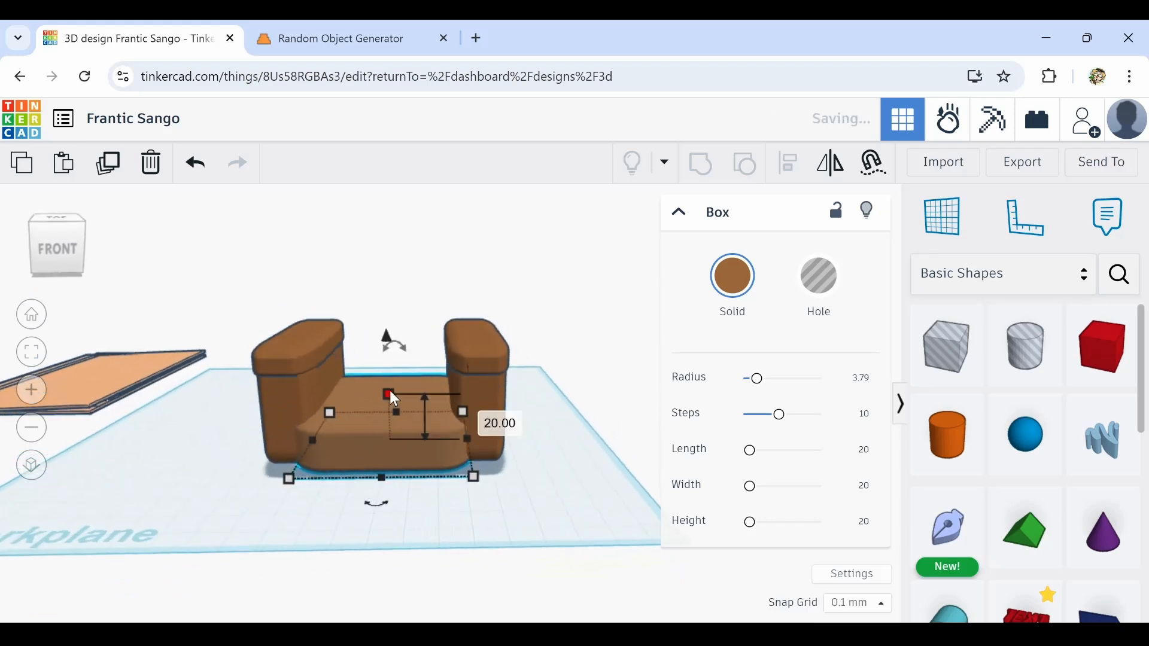
drag(392, 394, 394, 382)
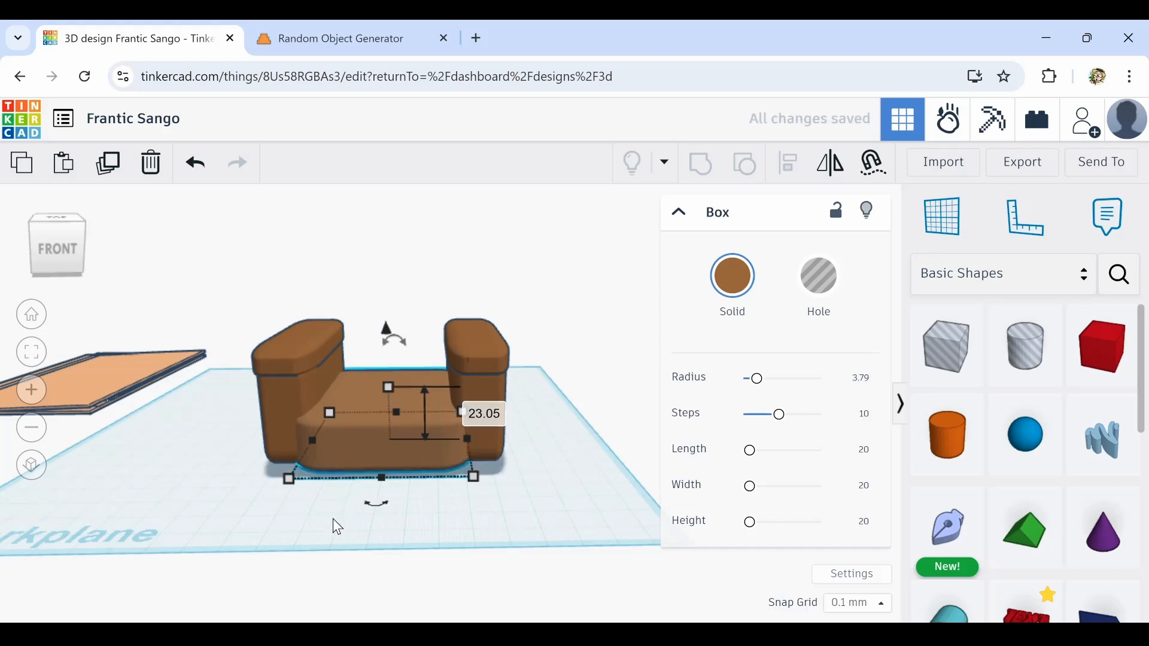
Duplicate the seat base, raise the copy above it as a cushion and set its height to 16.1 mm
click(403, 513)
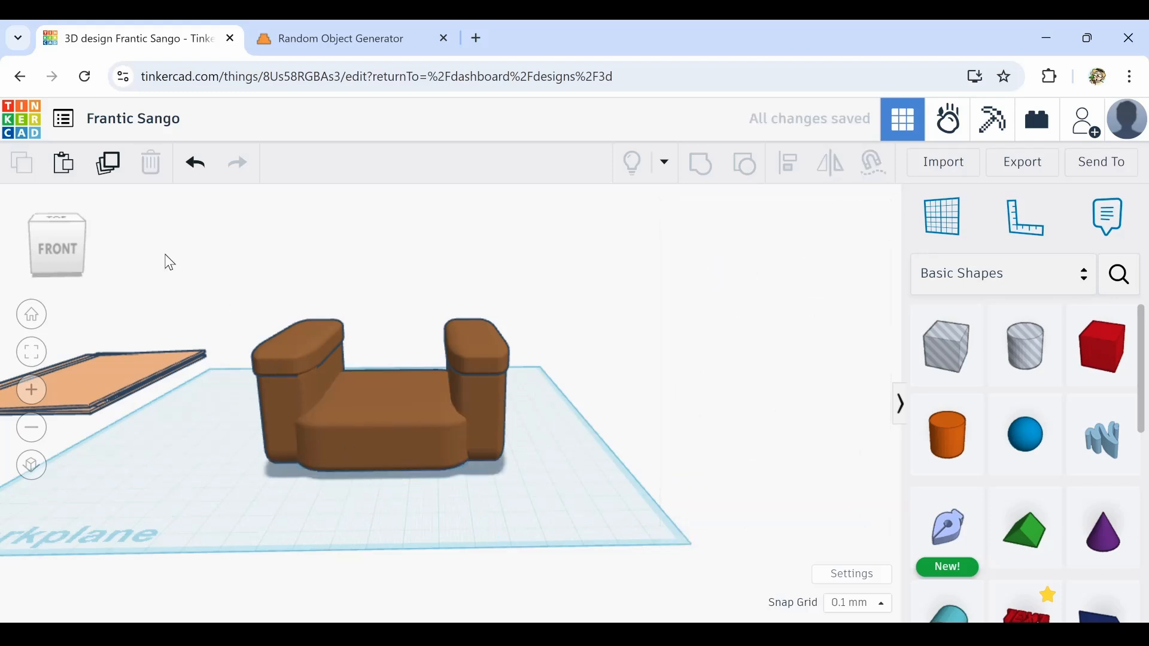
click(380, 395)
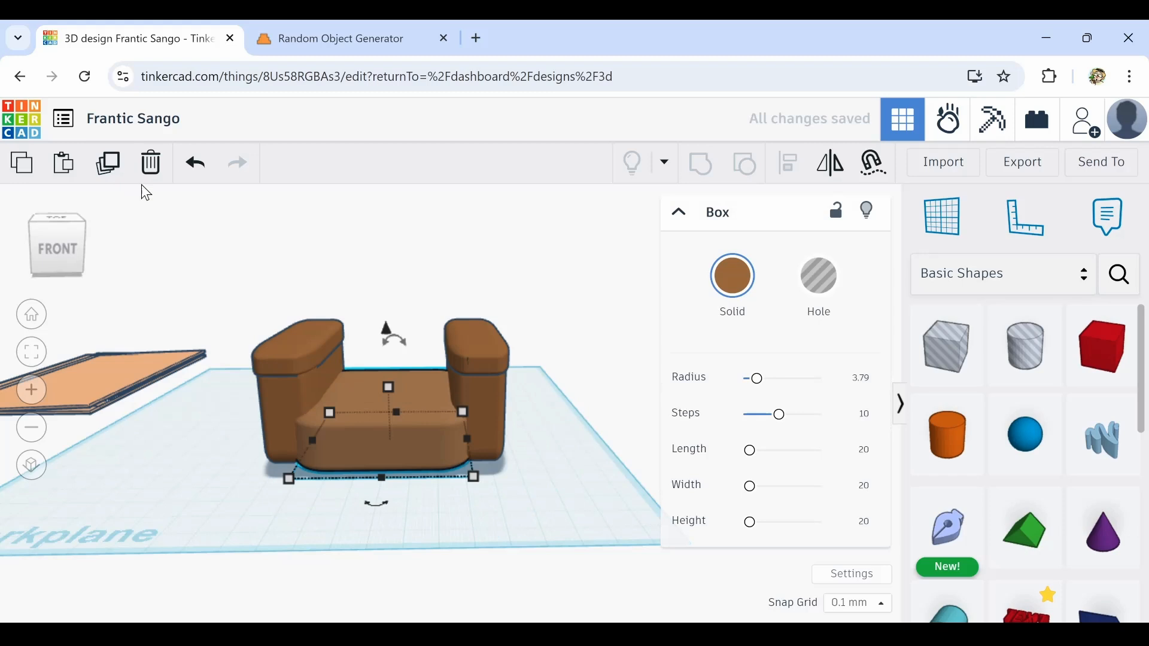
click(109, 164)
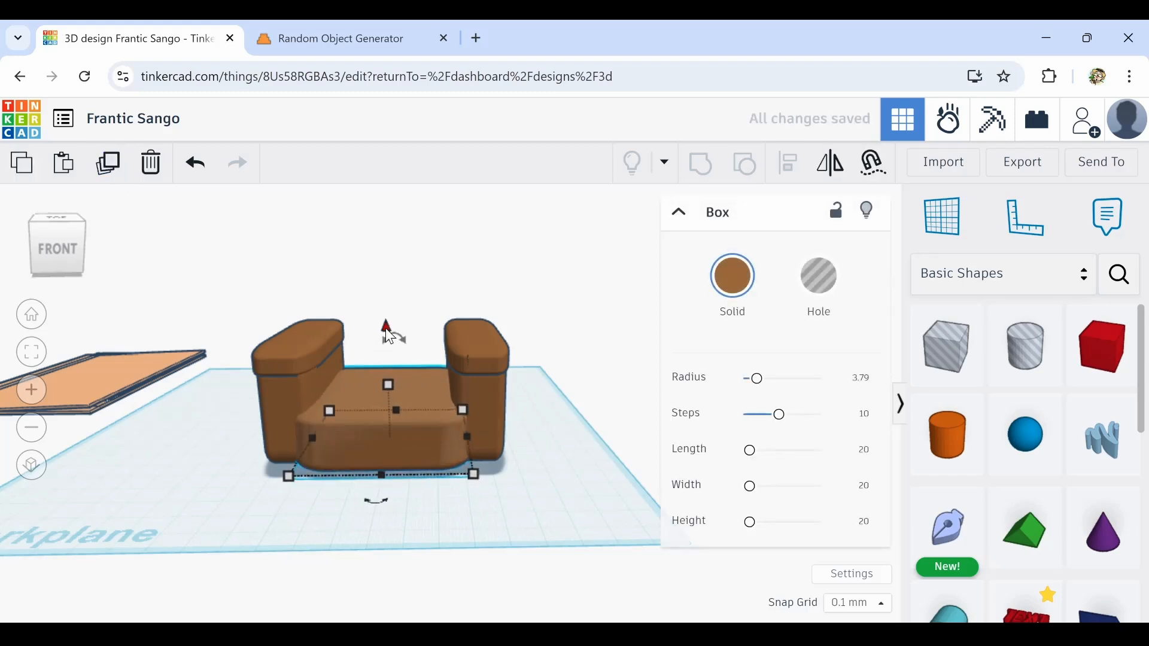
drag(385, 327, 394, 288)
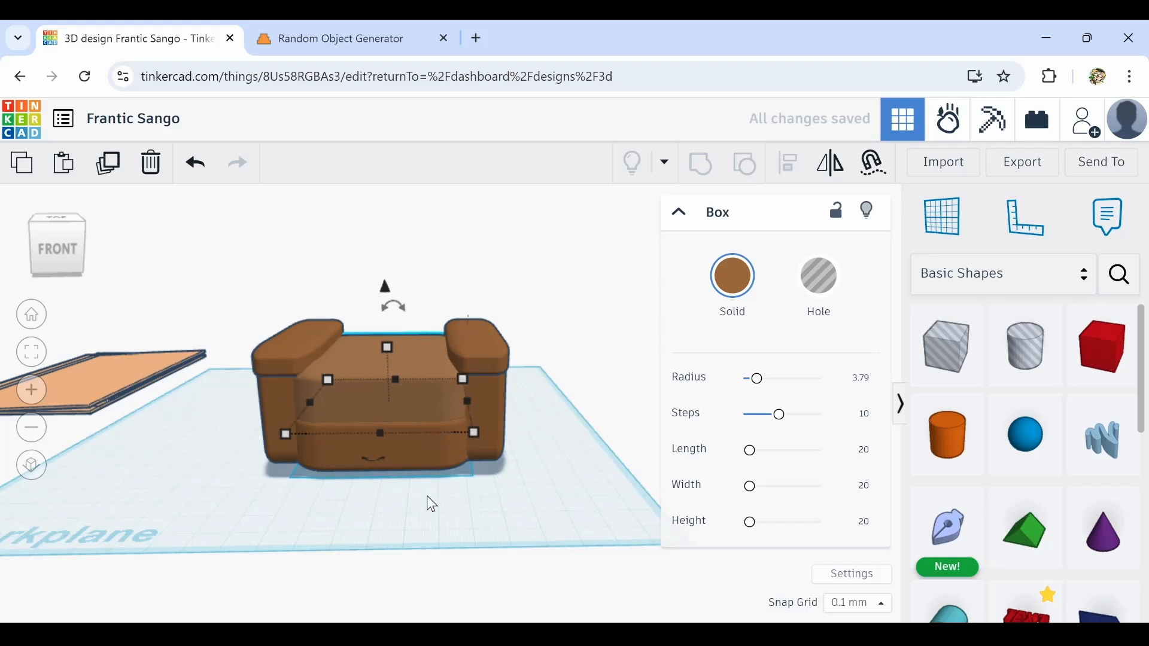
drag(387, 350, 391, 358)
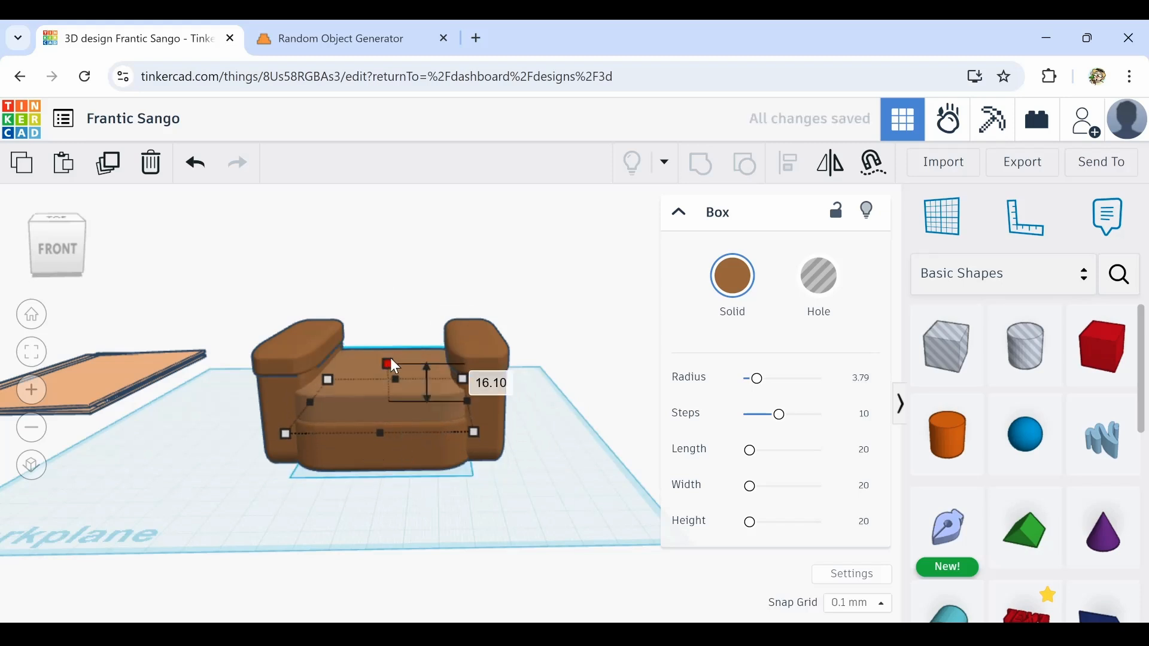
right_drag(347, 455, 297, 499)
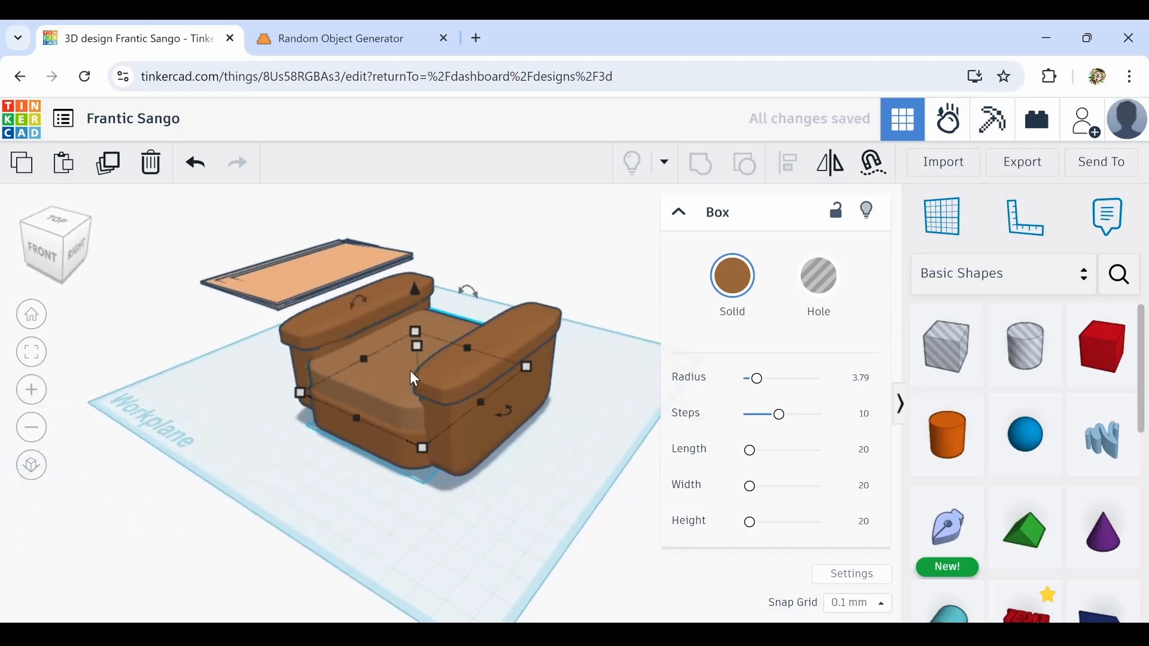
Duplicate the seat base and rotate the copy by -112.5° as seen from the chair's side
key(d)
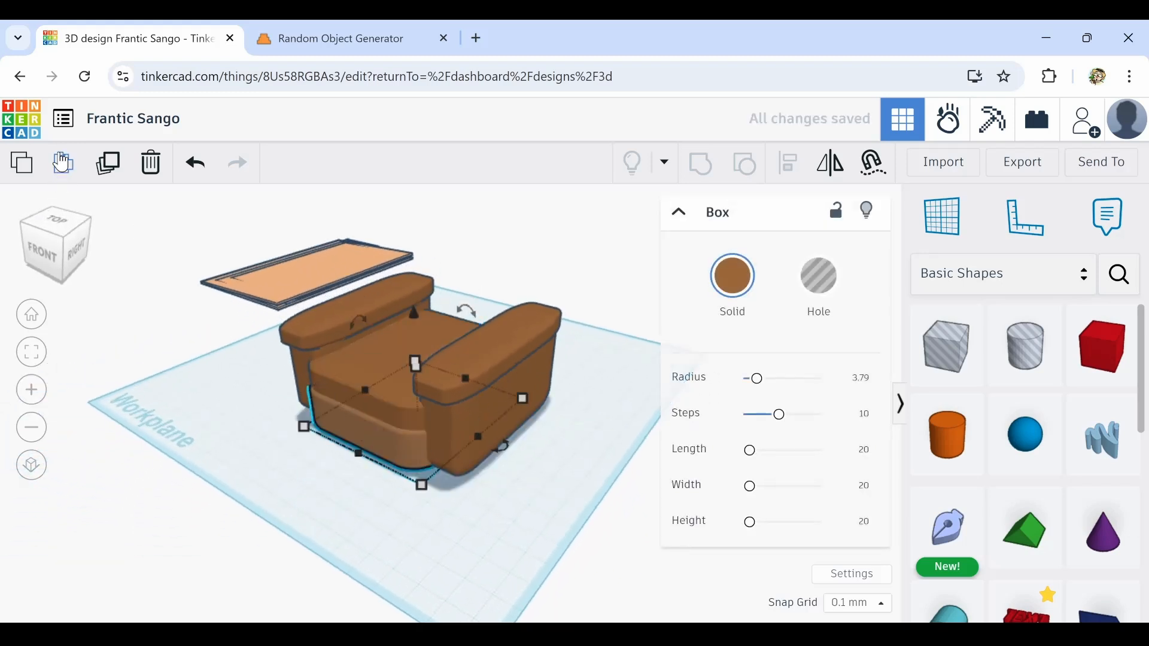
right_drag(487, 447, 444, 316)
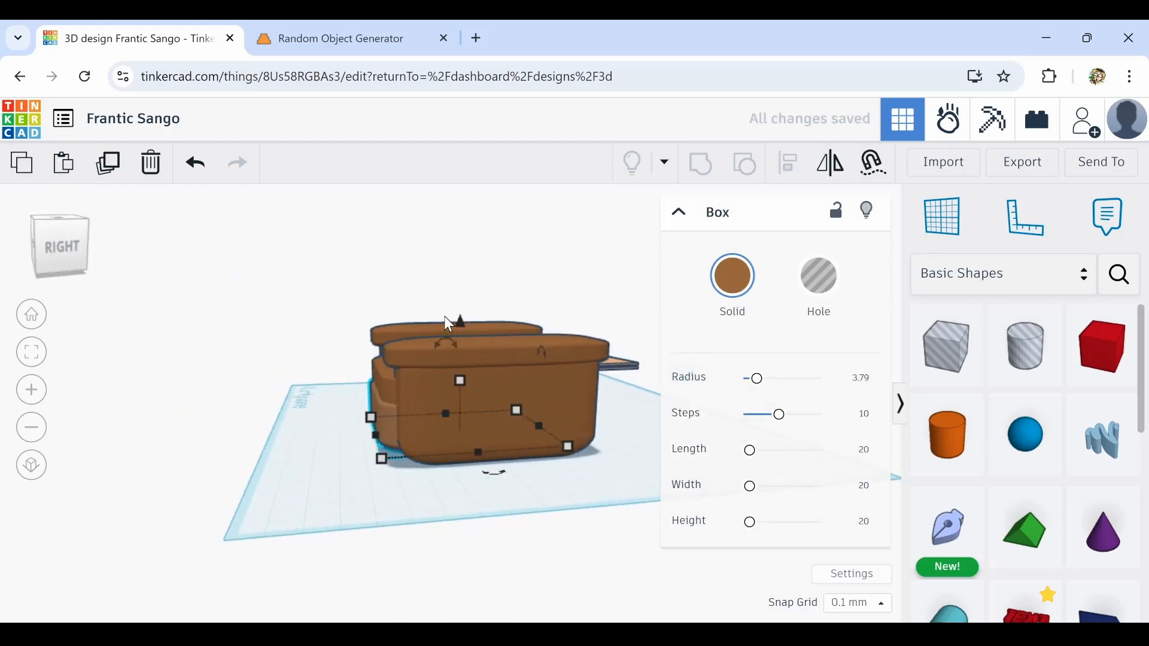
drag(450, 346, 502, 424)
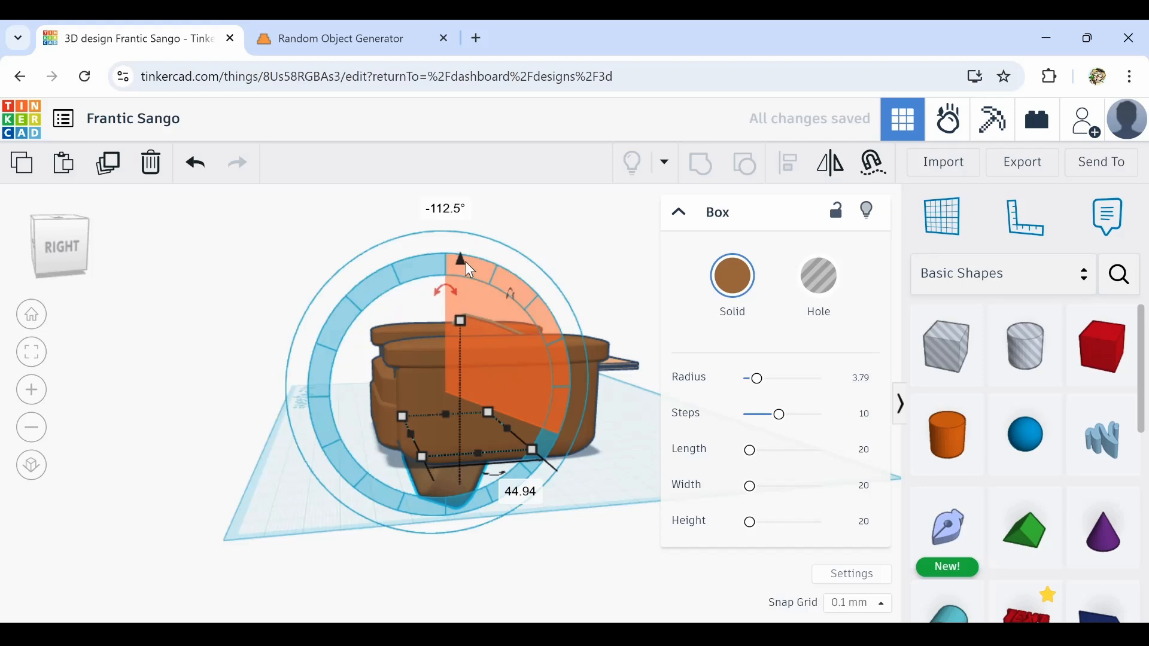
Adjust the rotated box's height position and move it to the rear of the seat as a reclined backrest
drag(458, 258, 477, 340)
key(shift+Right)
key(shift+Right)
key(shift+Right)
key(shift+Right)
middle_drag(572, 405, 584, 418)
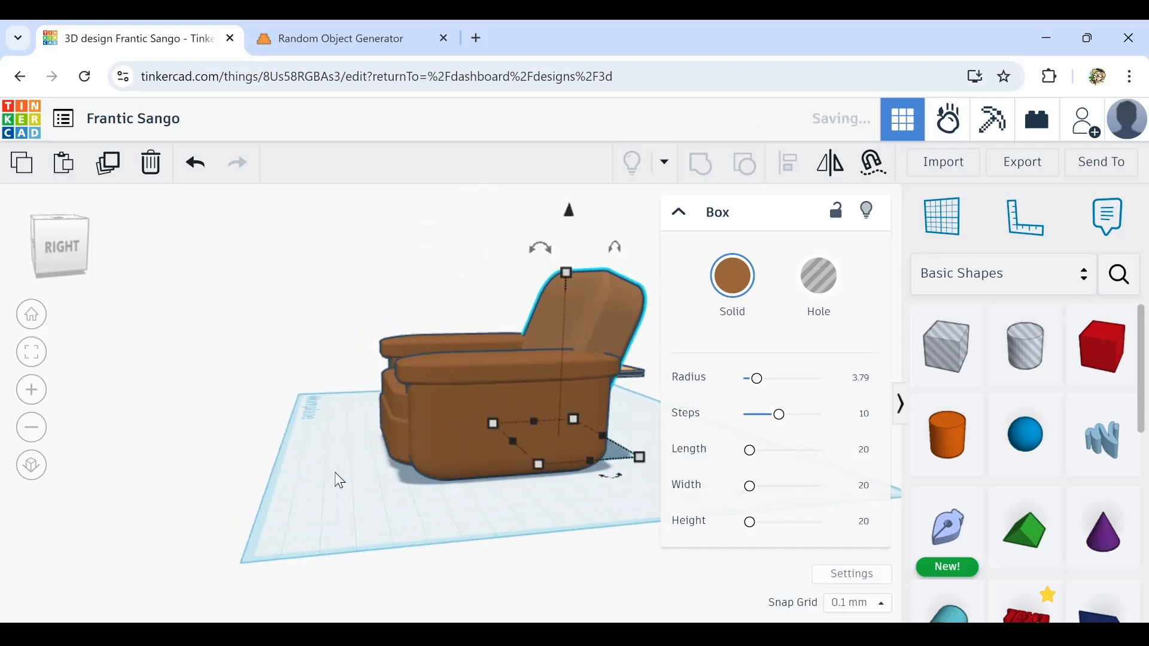
Stretch the backrest's height to 86.4 mm
right_drag(335, 476, 626, 486)
right_drag(327, 475, 456, 503)
mouse_move(272, 284)
mouse_down()
mouse_move(276, 253)
mouse_move(275, 264)
mouse_up()
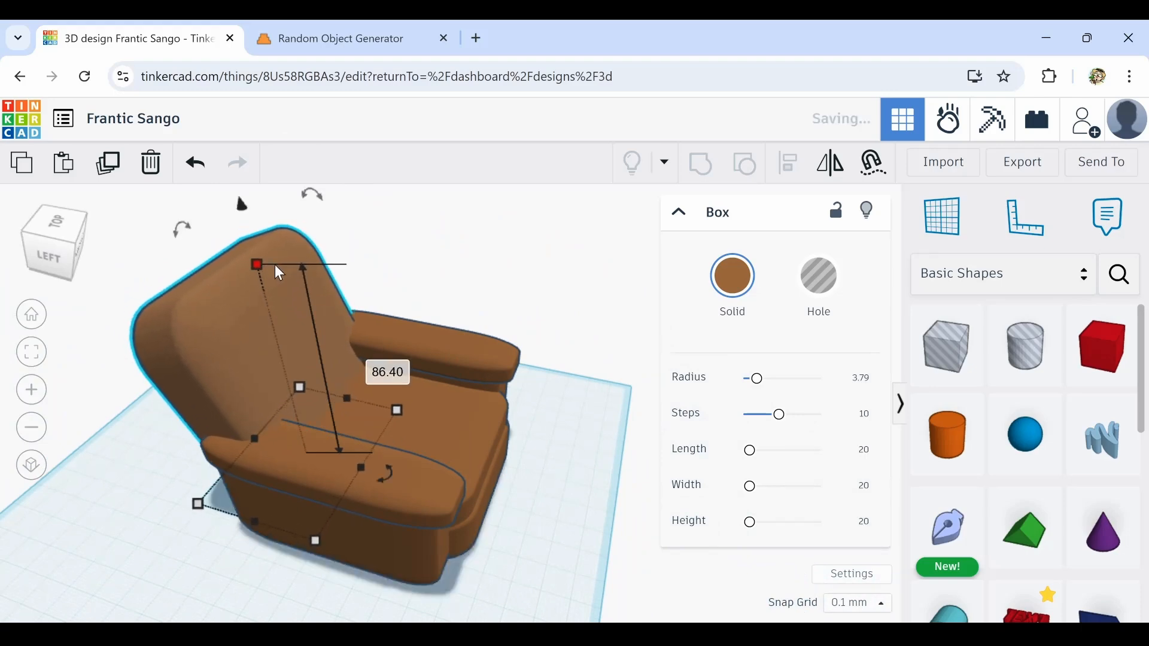
Sketch a closed six-point lever outline, about 32.6 by 14.6 mm, on the outer side of the chair below the armrest
right_drag(280, 413, 99, 404)
click(103, 411)
right_drag(379, 491, 482, 537)
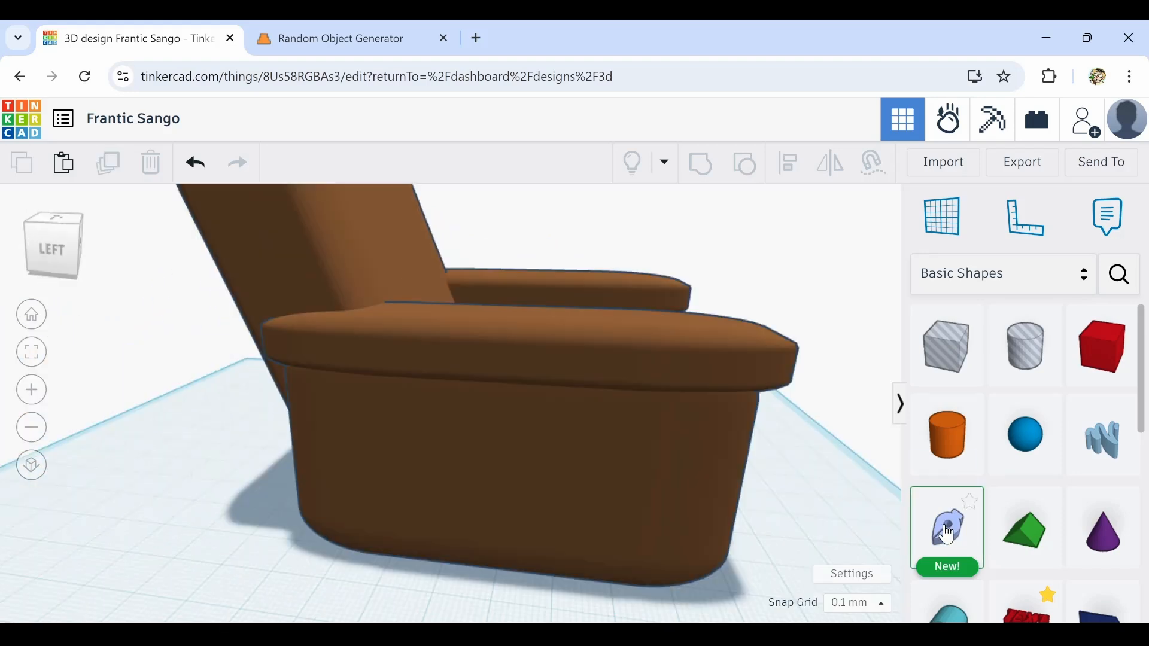
mouse_move(948, 535)
mouse_down()
mouse_move(392, 451)
mouse_move(521, 495)
mouse_move(527, 469)
mouse_up()
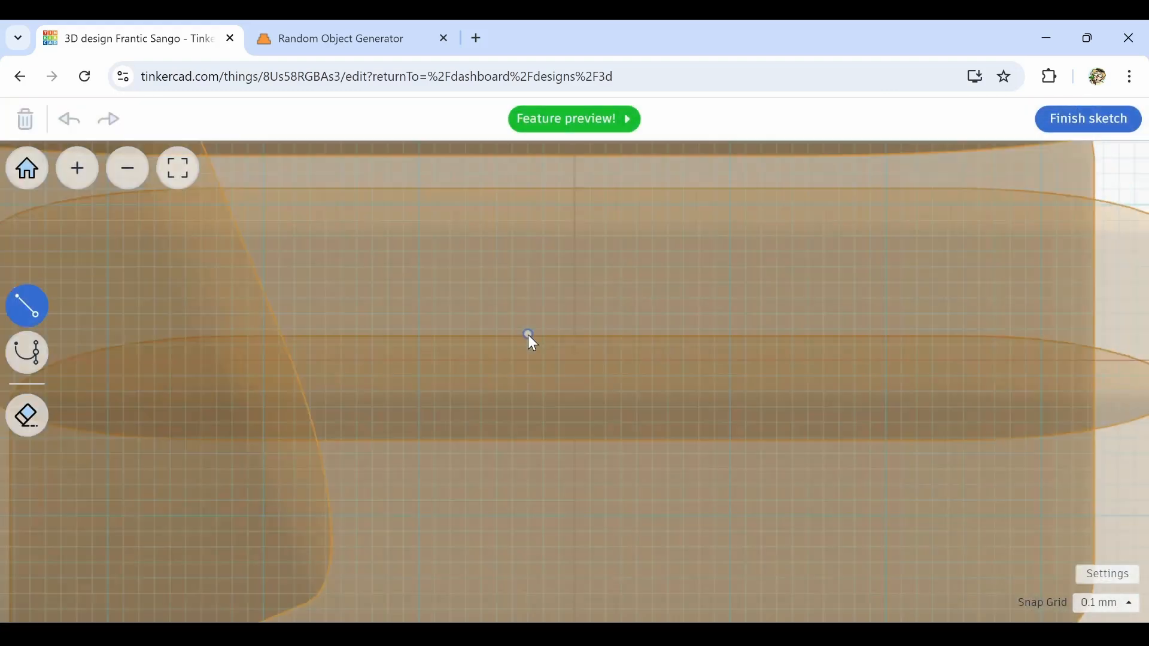
click(432, 364)
click(327, 356)
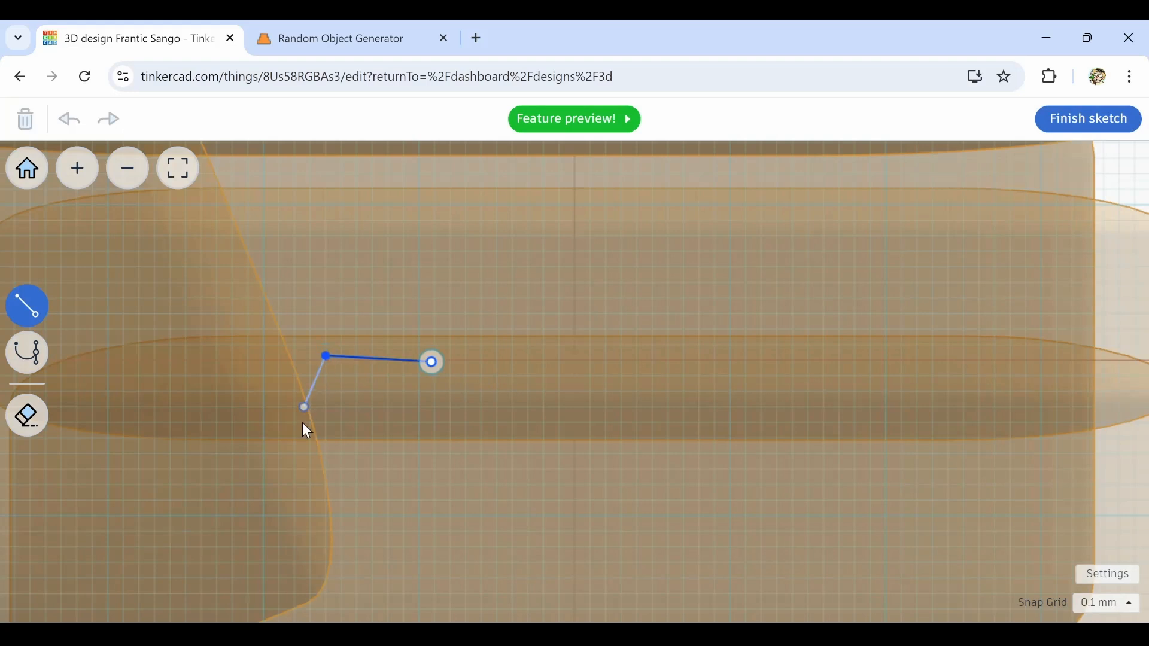
click(303, 459)
click(417, 495)
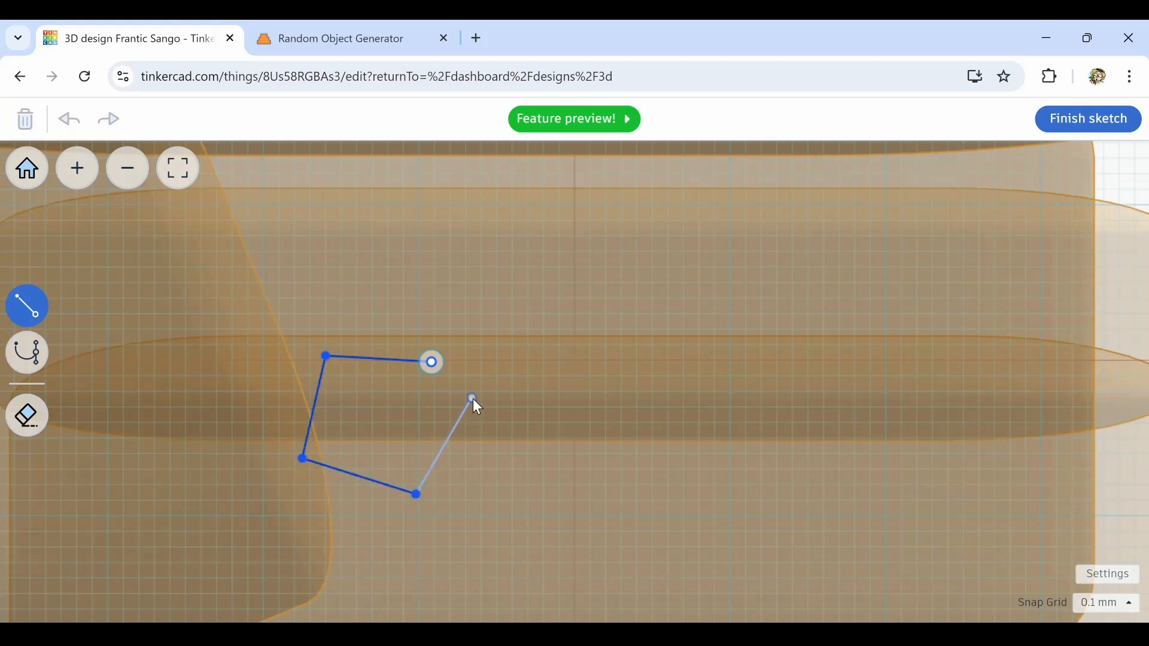
click(482, 425)
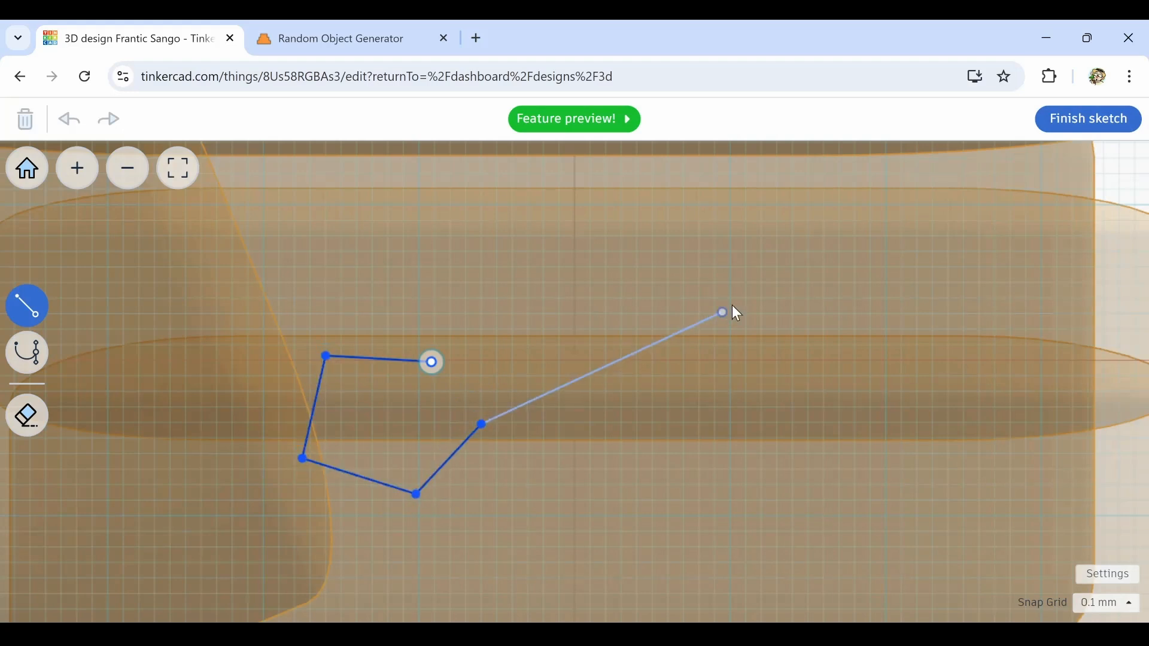
click(809, 269)
click(437, 361)
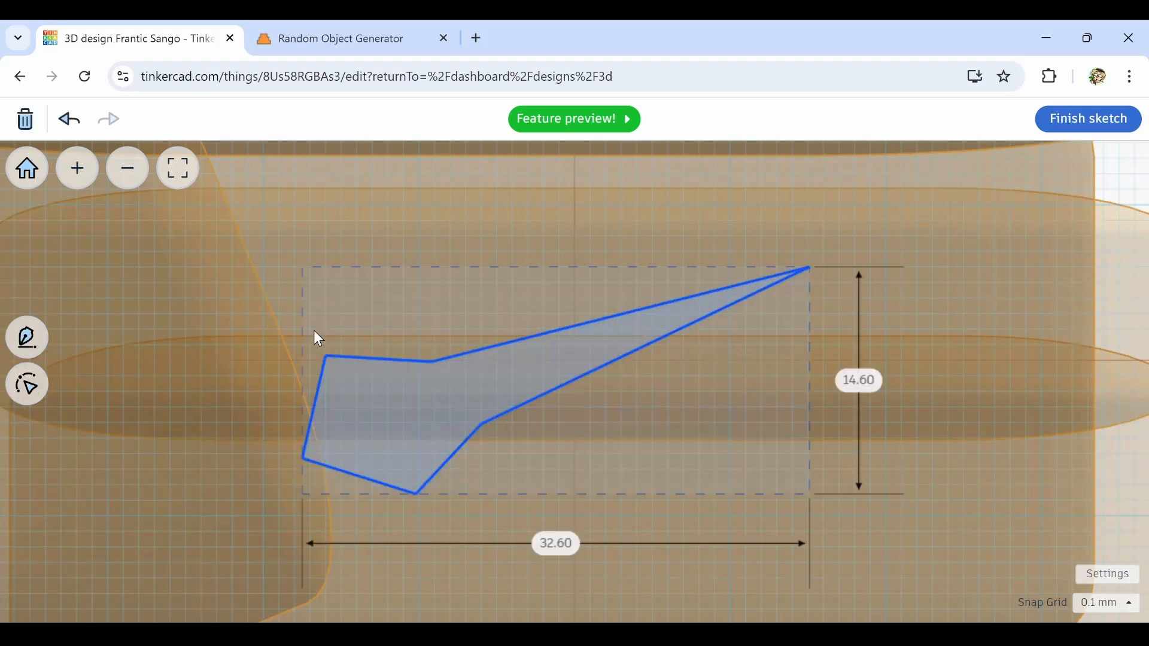
Convert all the lever outline's points to smooth curves, adjust the curve at the upper rear corner and the tip, and finish the sketch
click(27, 381)
mouse_move(216, 235)
mouse_down()
mouse_move(688, 471)
mouse_move(880, 509)
mouse_move(863, 522)
mouse_up()
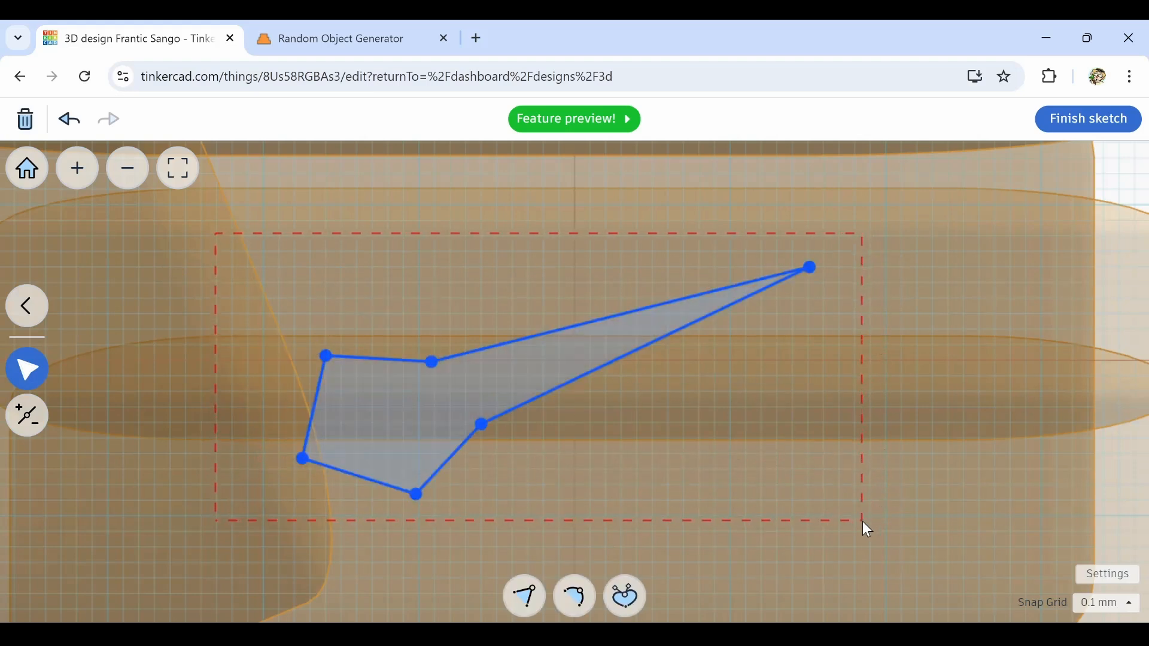
click(576, 599)
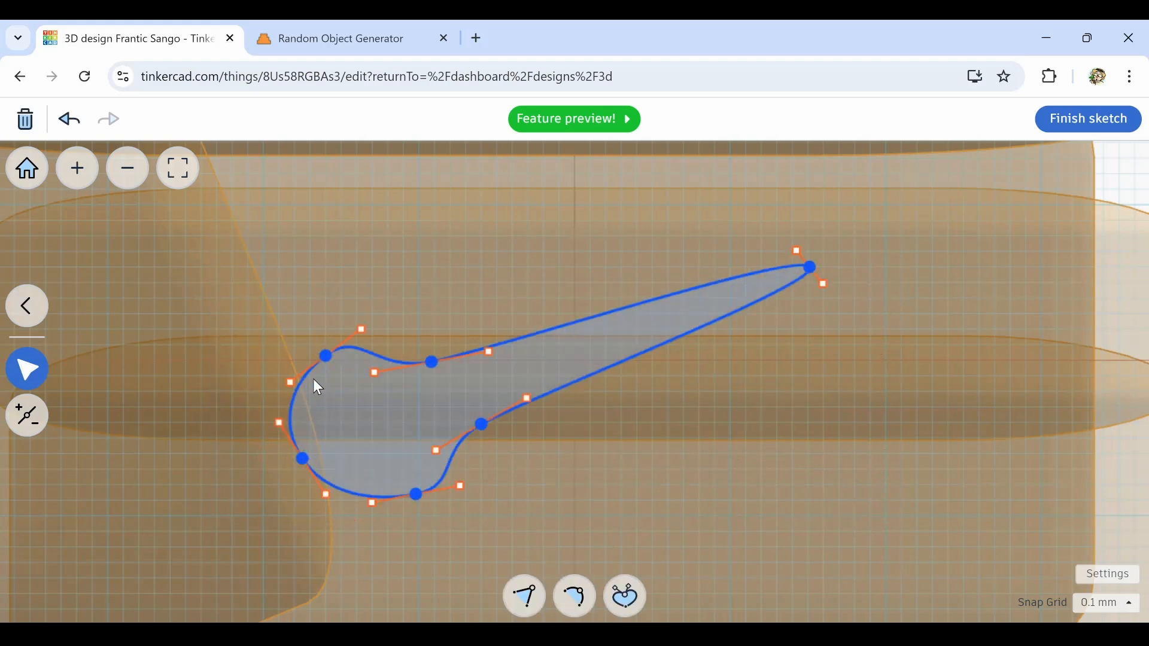
drag(363, 328, 364, 340)
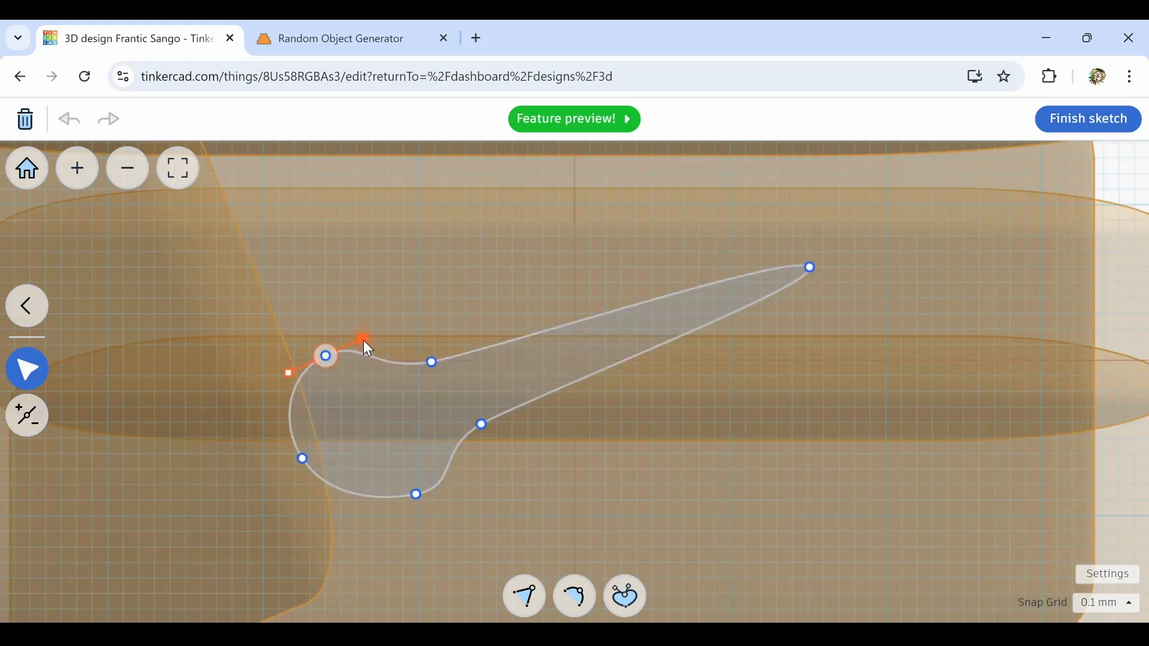
click(810, 270)
drag(833, 287, 834, 303)
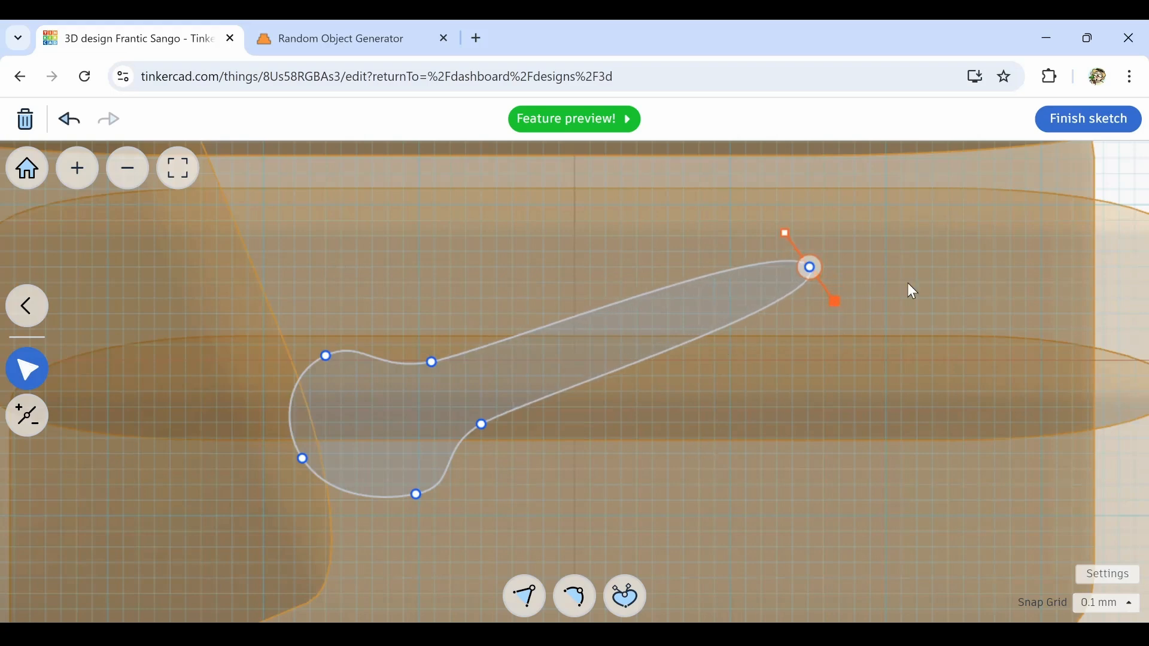
click(1088, 119)
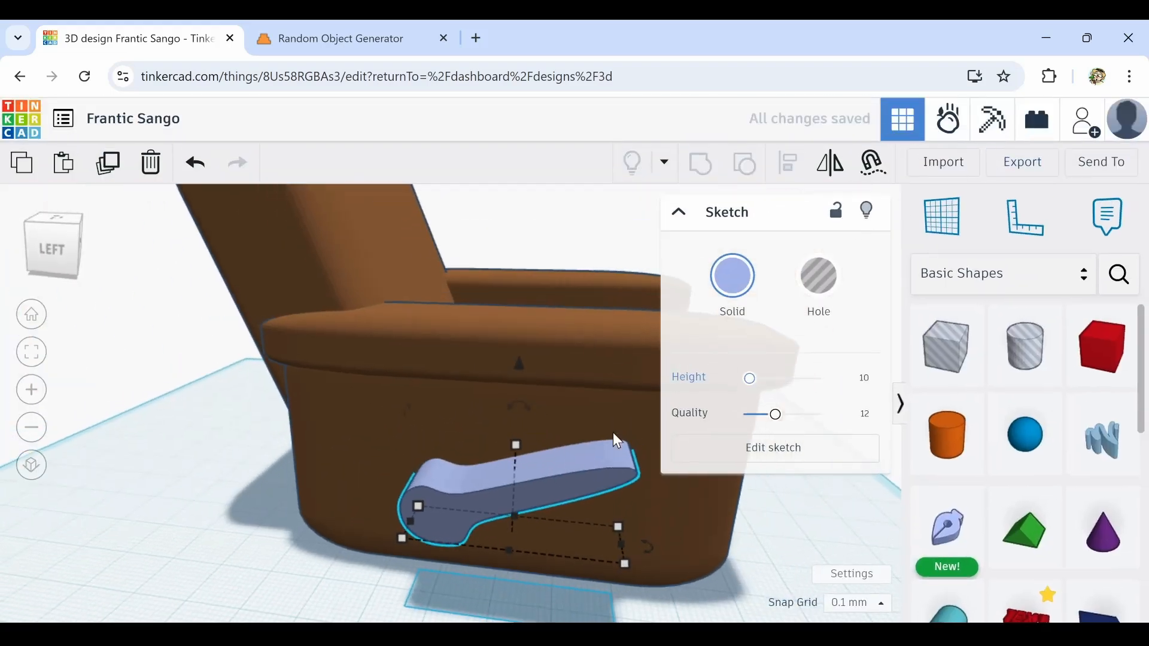
Shrink the lever to 8.6 mm high, stretch it to about 26.4 mm long, and raise it toward the middle of the chair's side
drag(518, 444, 522, 481)
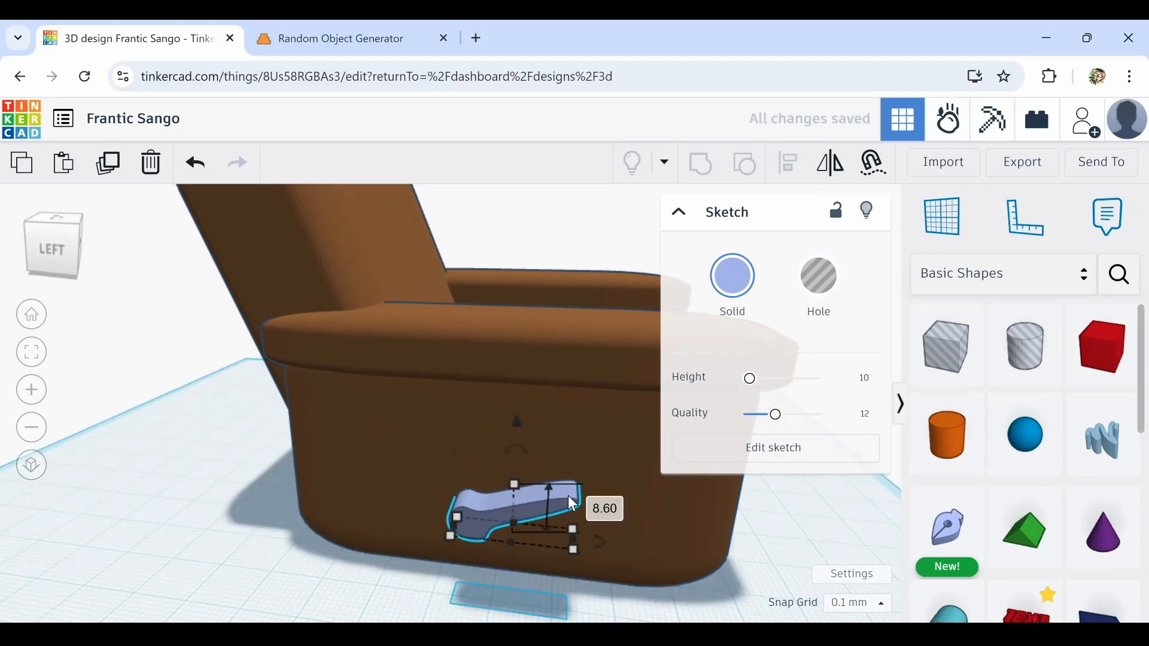
drag(573, 538, 621, 541)
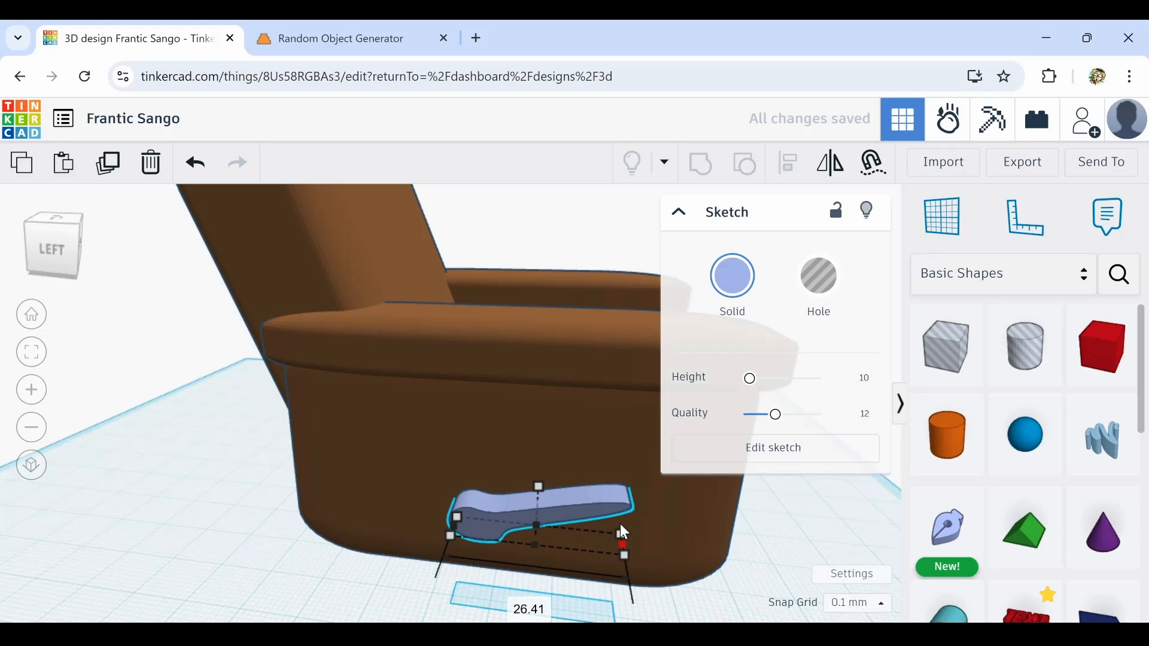
key(ctrl+Up)
key(ctrl+Up)
key(ctrl+Up)
key(ctrl+Up)
key(ctrl+Up)
key(ctrl+Up)
key(ctrl+Up)
key(ctrl+Up)
key(ctrl+Up)
key(ctrl+Up)
key(ctrl+Up)
key(ctrl+Up)
key(ctrl+Up)
key(ctrl+Up)
key(ctrl+Up)
key(ctrl+Up)
key(ctrl+Up)
key(ctrl+Up)
key(ctrl+Up)
key(ctrl+Up)
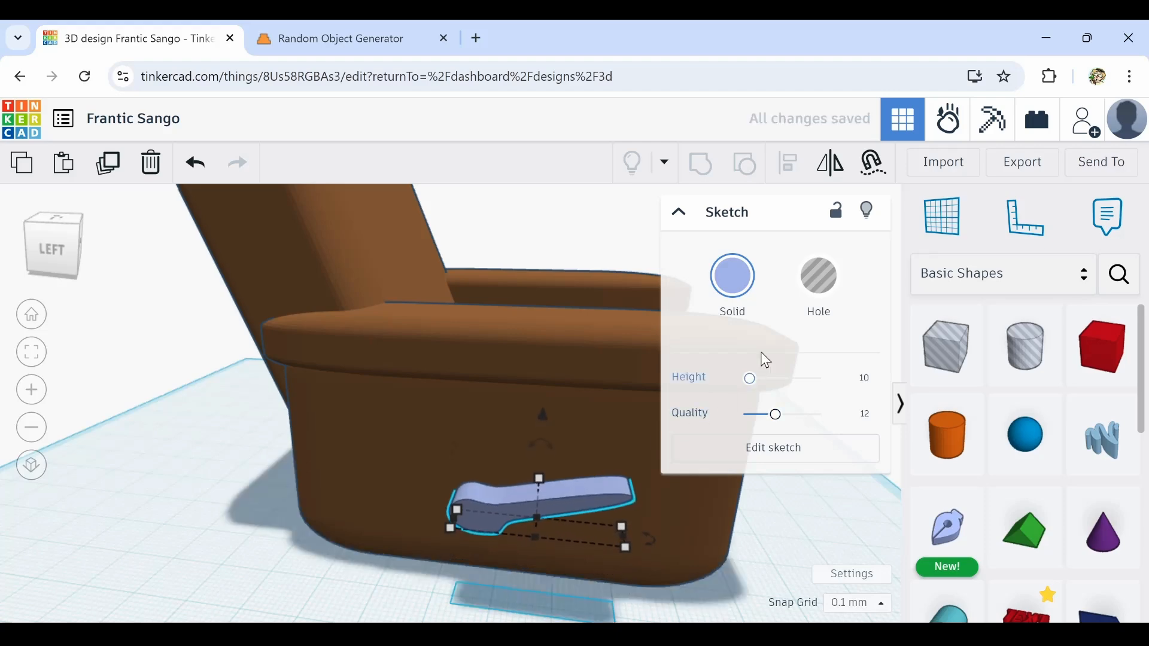
key(ctrl+Up)
key(ctrl+Up)
key(ctrl+Up)
key(ctrl+Up)
key(ctrl+Up)
key(ctrl+Up)
key(ctrl+Up)
key(ctrl+Up)
key(ctrl+Up)
key(ctrl+Up)
key(ctrl+Up)
key(ctrl+Up)
key(ctrl+Up)
key(ctrl+Up)
key(ctrl+Up)
key(ctrl+Up)
key(ctrl+Up)
key(ctrl+Up)
key(ctrl+Up)
key(ctrl+Up)
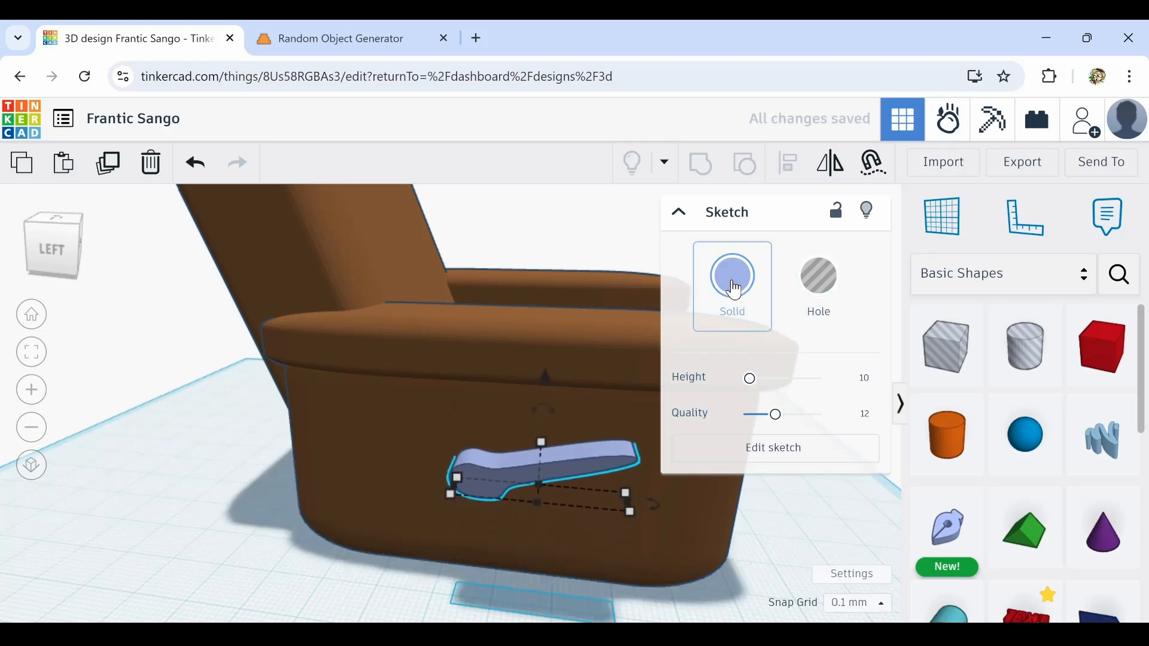
Recolour the lever light tan
click(737, 300)
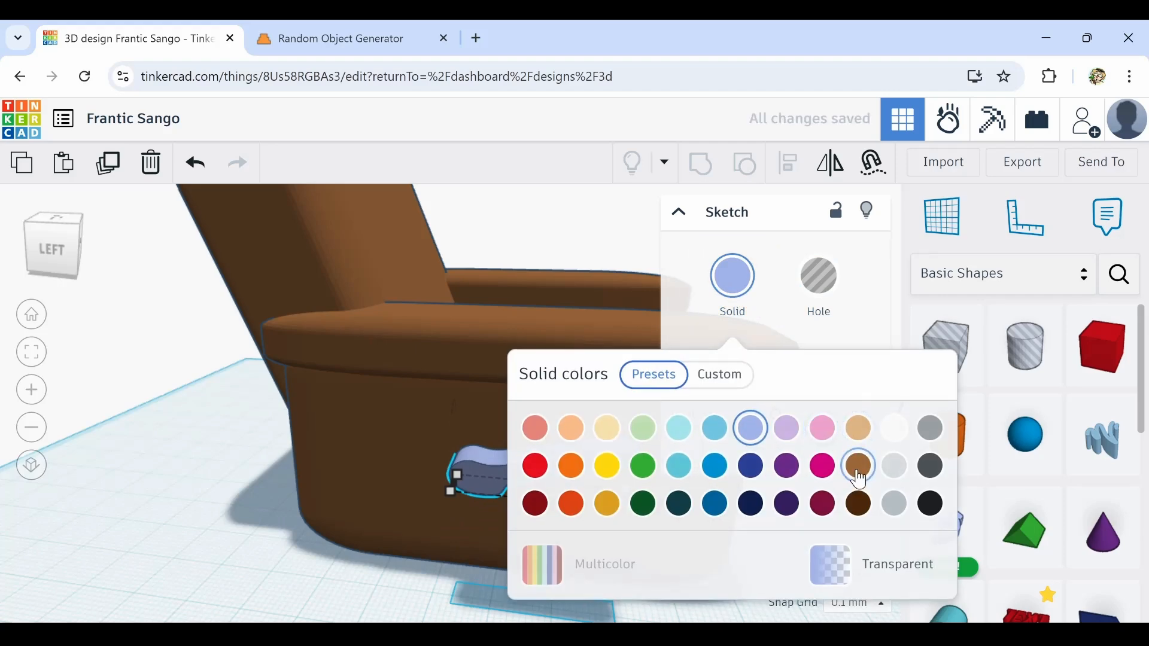
click(858, 466)
click(860, 429)
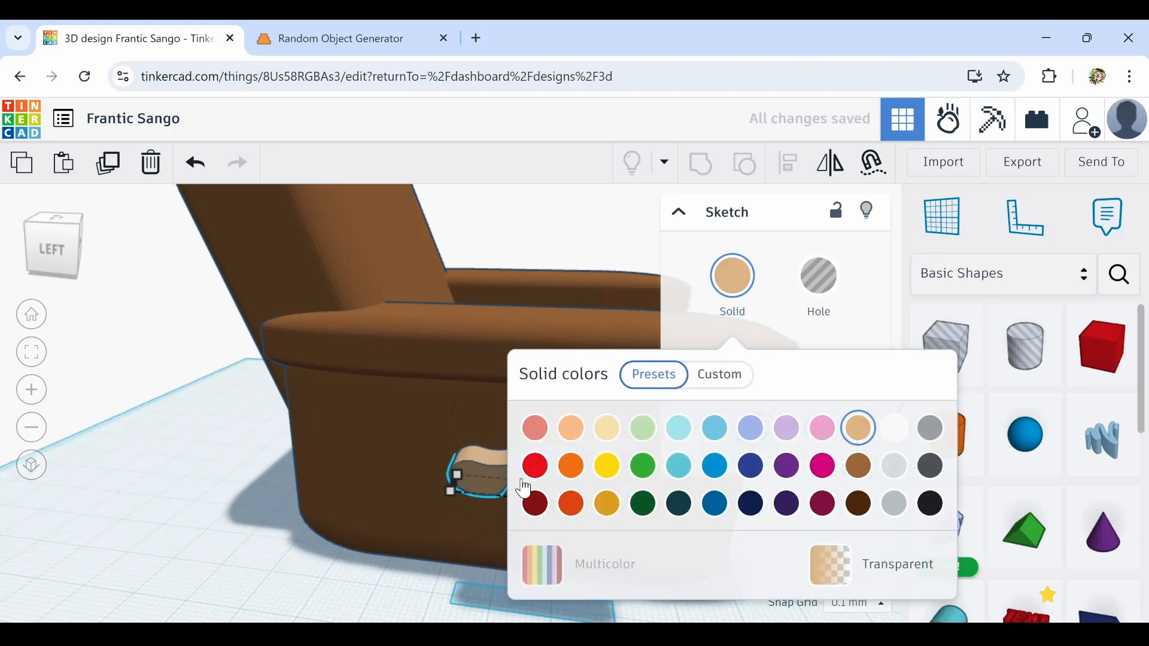
click(439, 504)
click(488, 476)
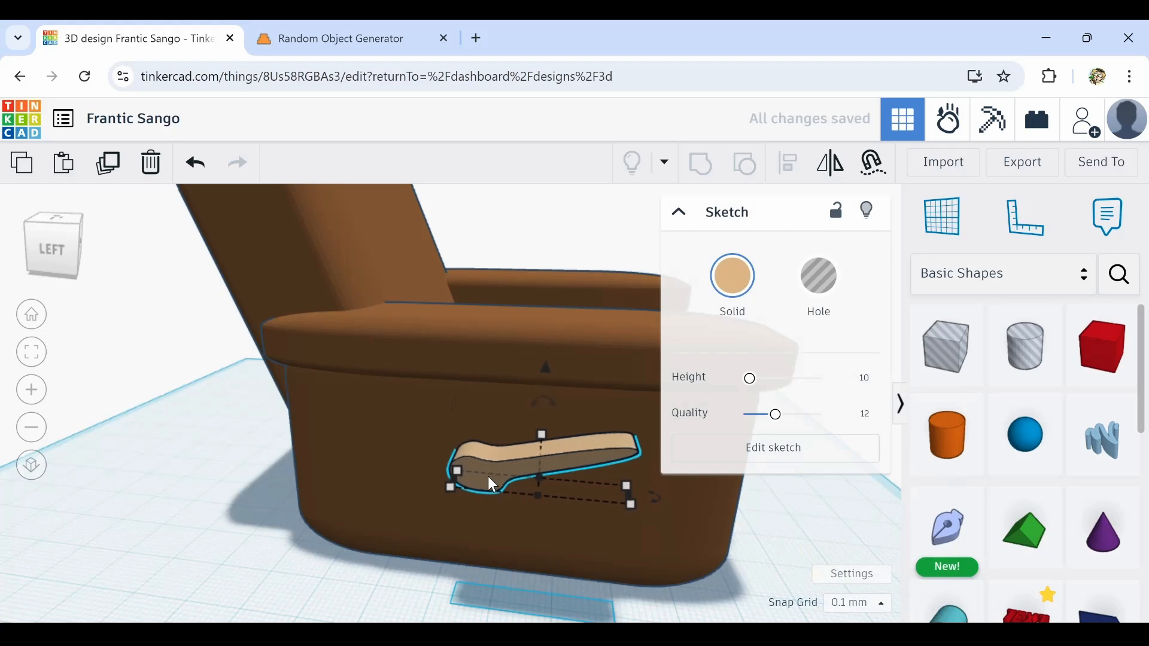
Push the lever into the chair's side until only a thin part of it sticks out
key(Up)
key(Up)
key(Up)
key(Up)
key(Up)
key(Up)
key(Up)
key(Up)
key(Up)
key(Up)
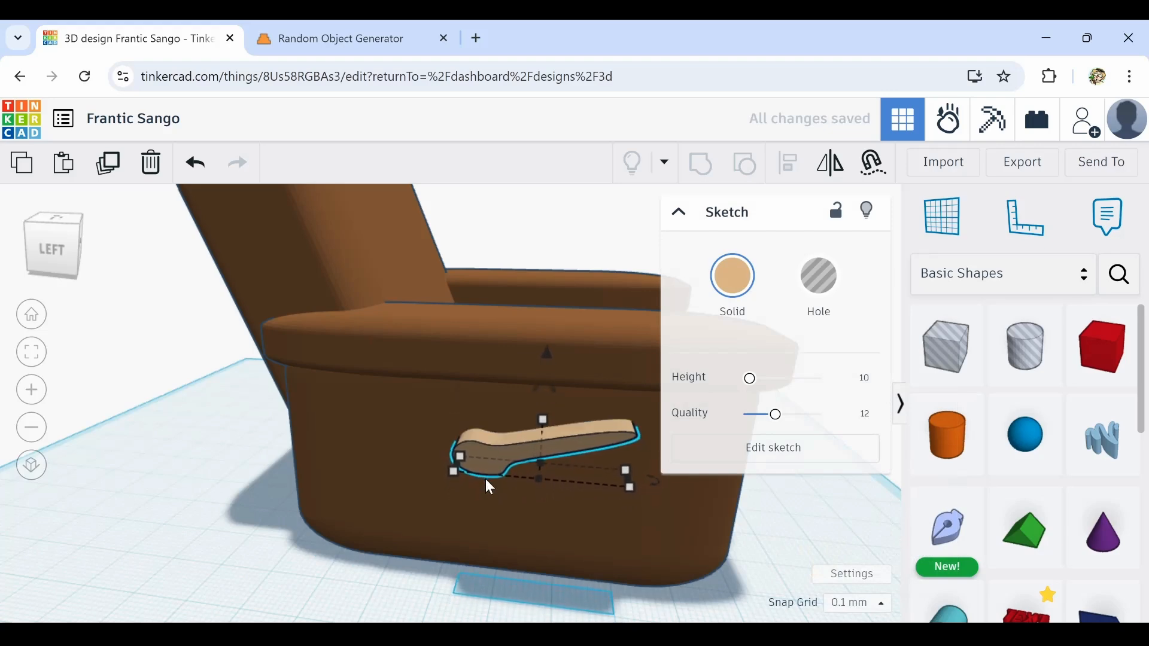
key(Up)
key(Up)
key(Up)
key(Up)
click(477, 487)
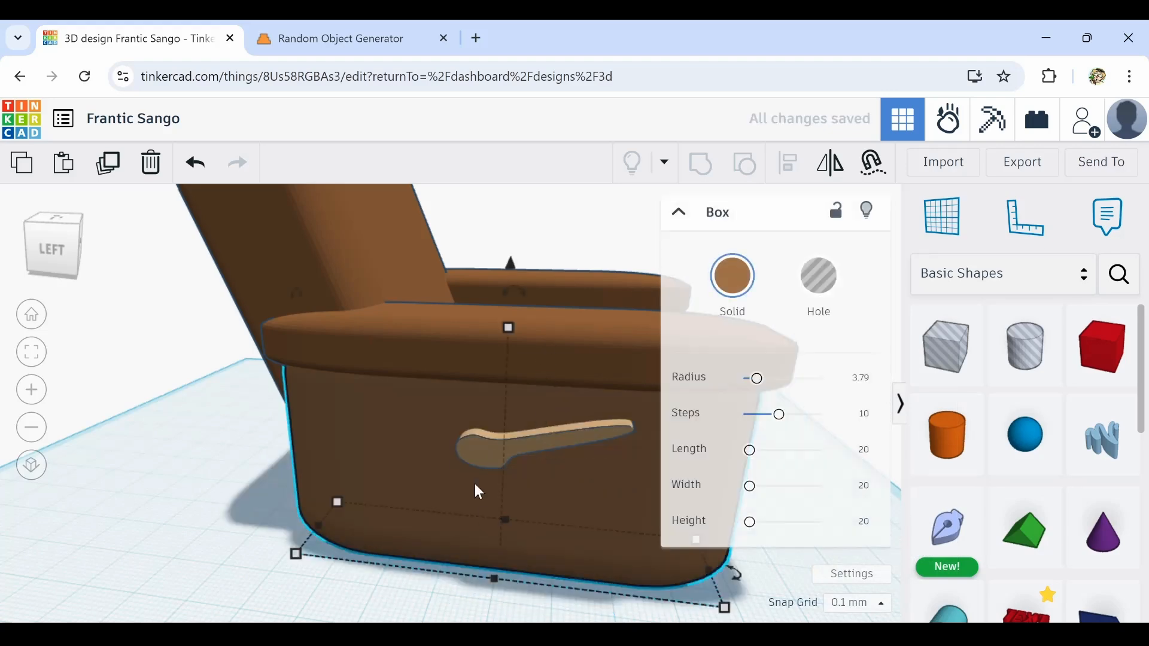
click(483, 450)
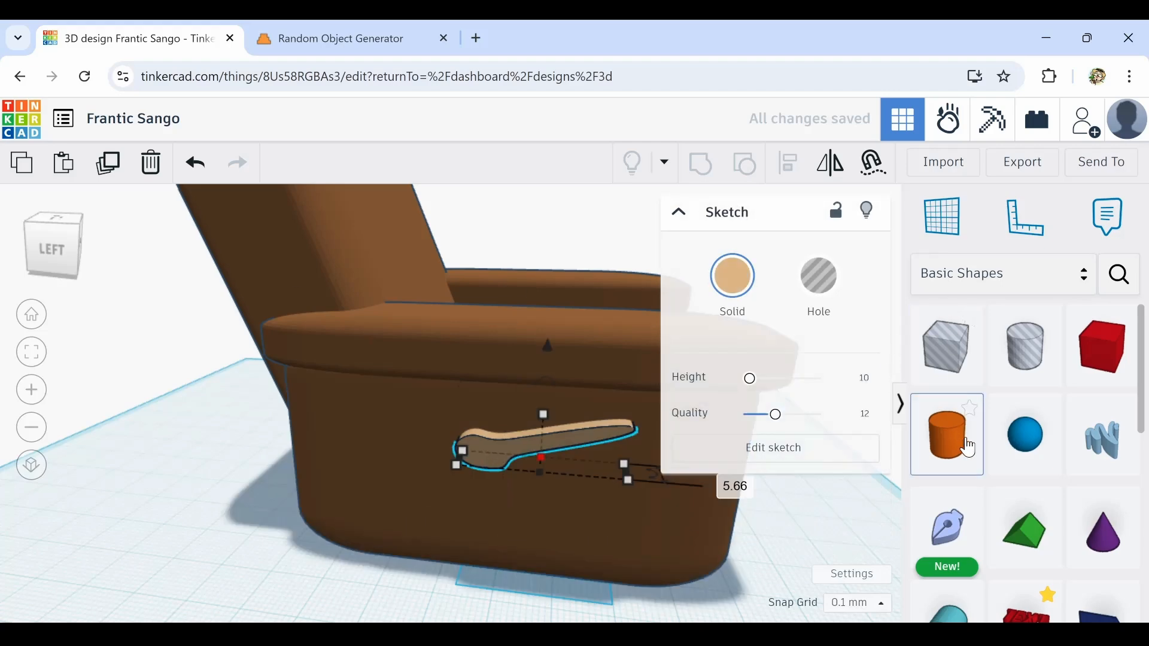
Place a cylinder on the lever's round end and scale it down to a small pivot
mouse_move(943, 436)
mouse_down()
mouse_move(489, 438)
mouse_move(486, 455)
mouse_up()
drag(423, 391, 484, 448)
key(ctrl+z)
drag(520, 502, 471, 451)
scroll(471, 451, up, 6)
shift+drag(514, 377, 511, 409)
Recolour the small pivot cylinder on the lever black
click(733, 276)
click(928, 502)
click(416, 479)
scroll(411, 481, down, 6)
scroll(410, 480, down, 5)
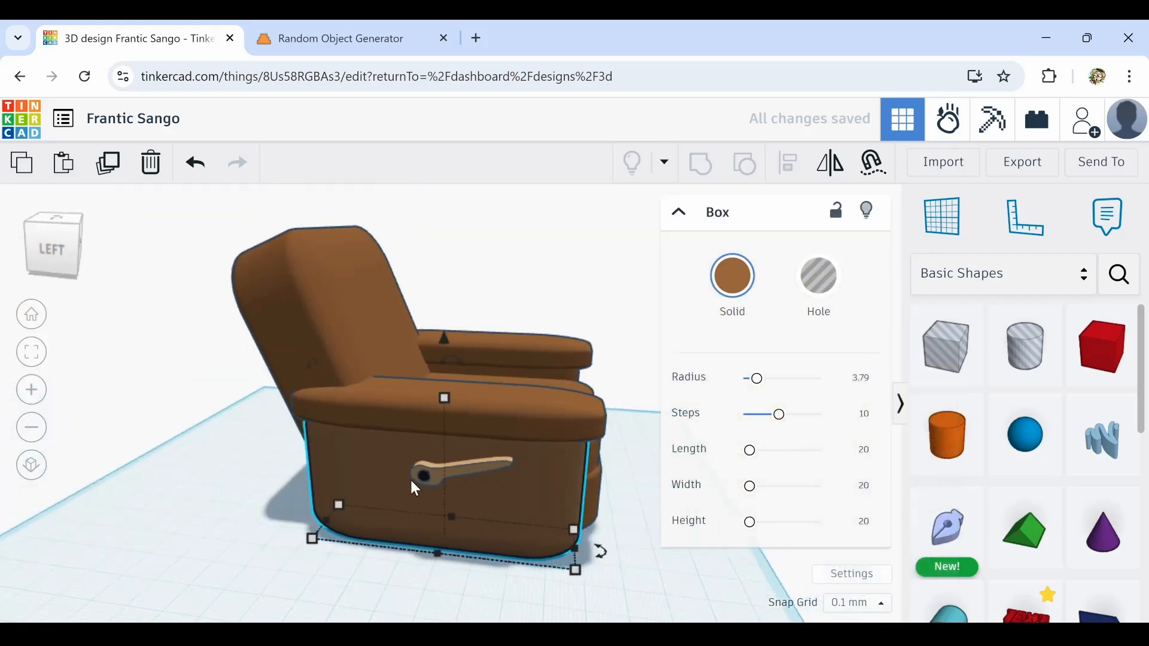
Select all nine armchair shapes and move them together off the workplane to behind its rear edge, near the flat orange object
click(558, 572)
right_drag(557, 573, 353, 559)
drag(388, 310, 751, 612)
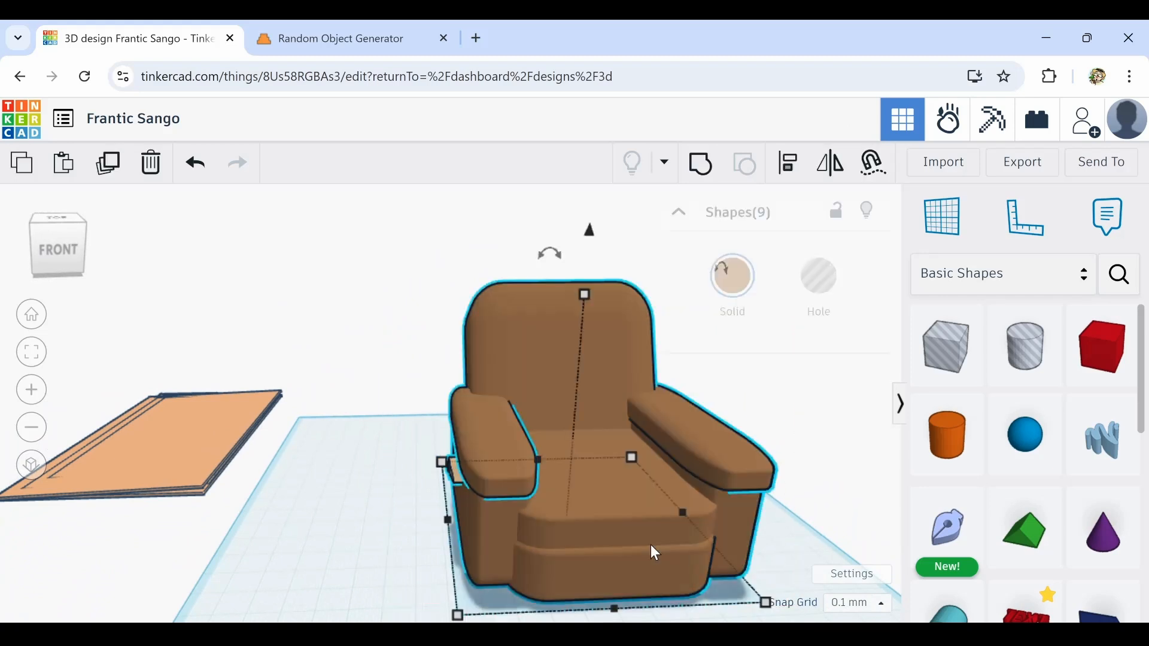
right_drag(455, 535, 550, 535)
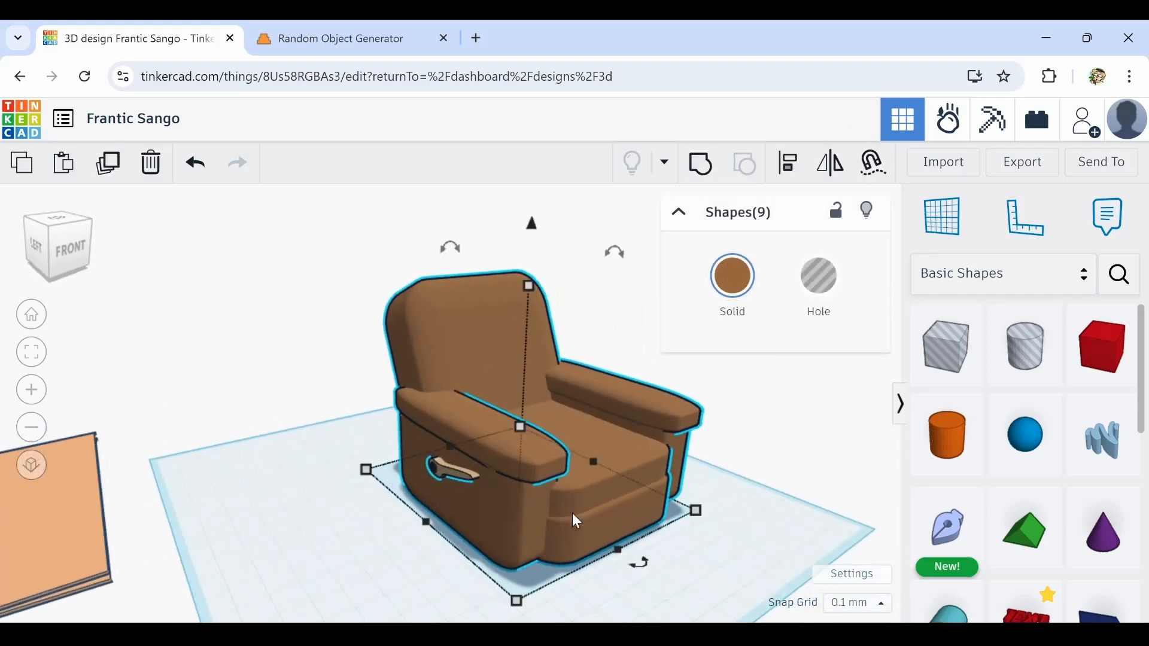
drag(572, 515, 156, 413)
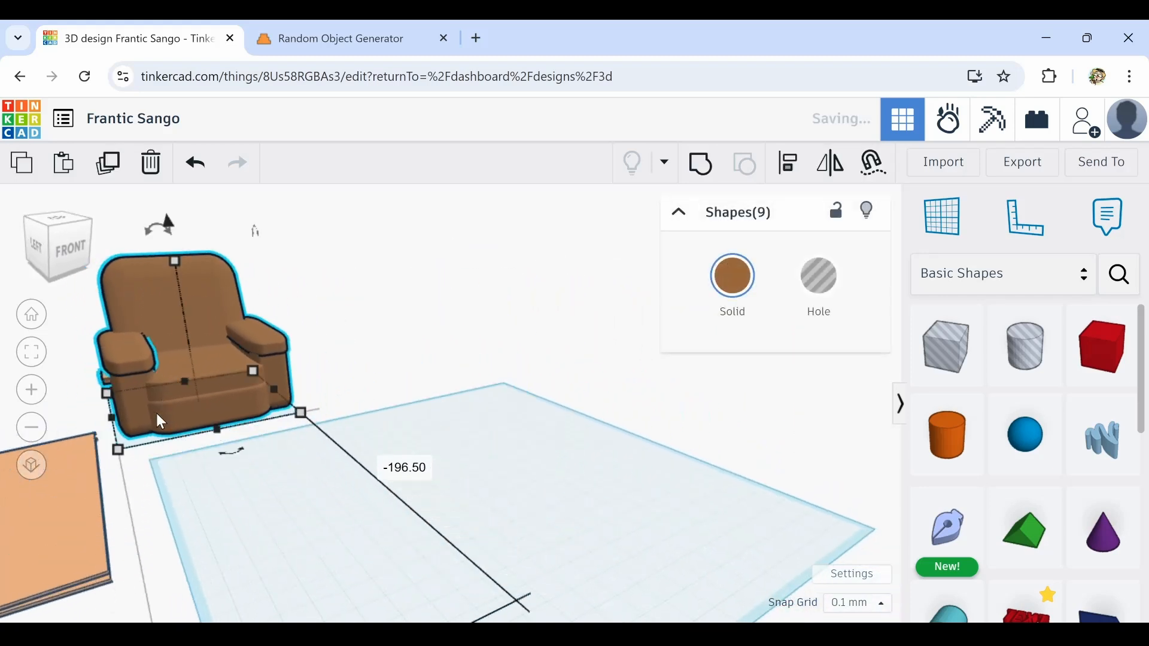
right_drag(156, 413, 477, 569)
right_drag(431, 488, 504, 342)
scroll(498, 328, up, 2)
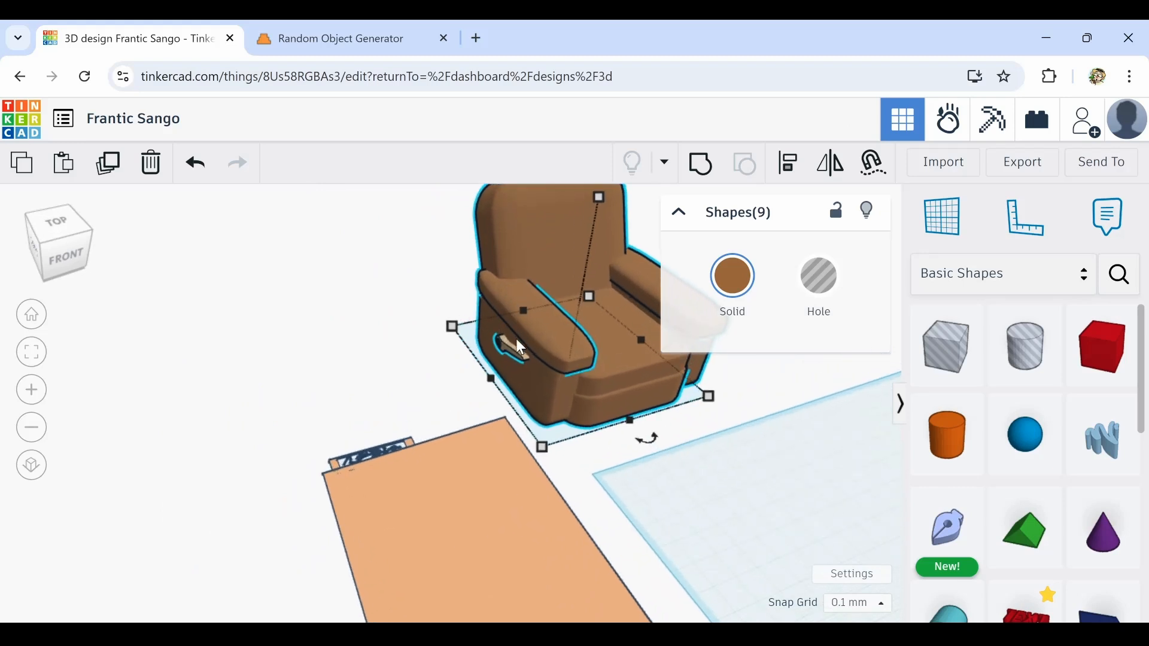
middle_drag(399, 340, 285, 270)
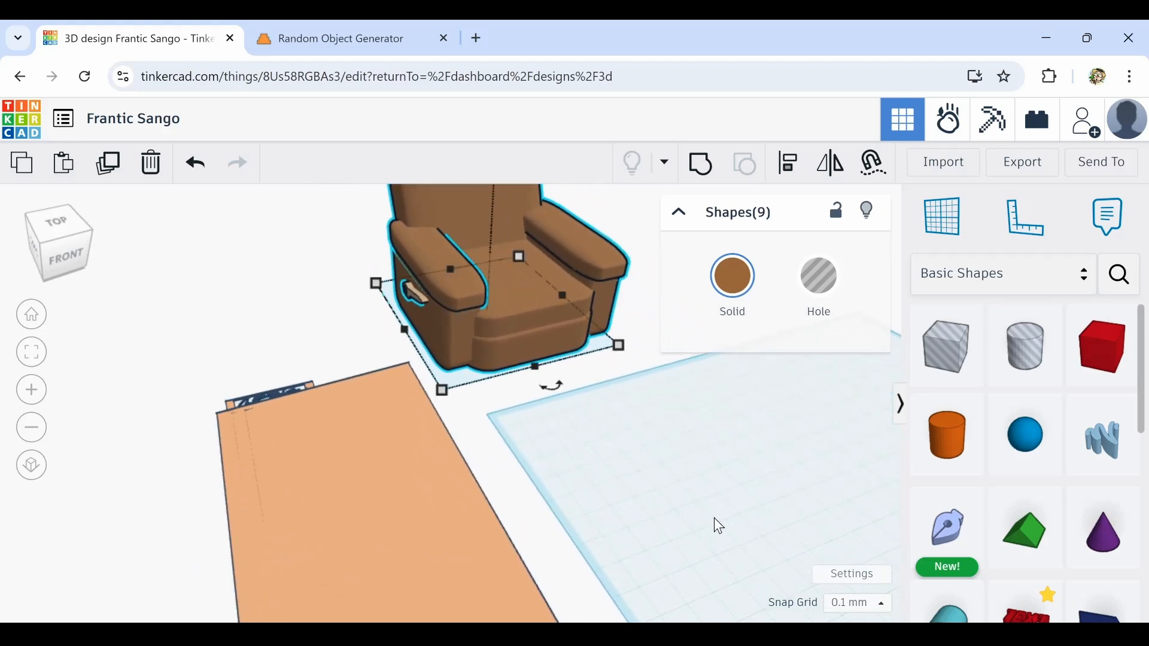
right_drag(720, 527, 471, 435)
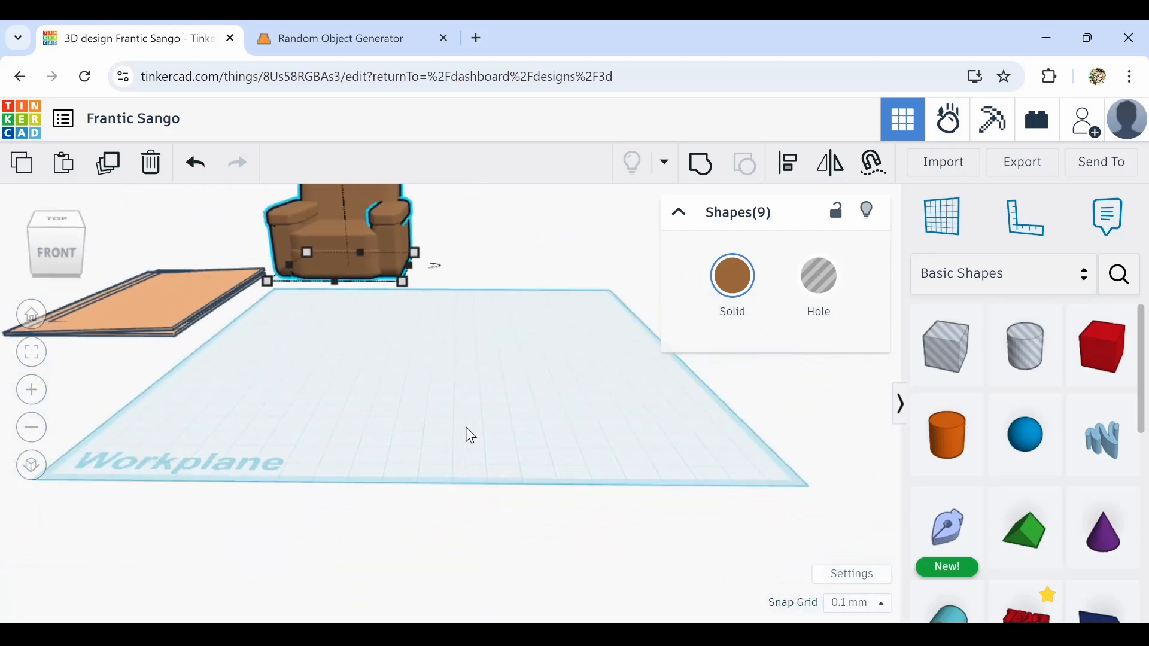
middle_drag(466, 428, 464, 498)
scroll(408, 462, down, 2)
click(411, 455)
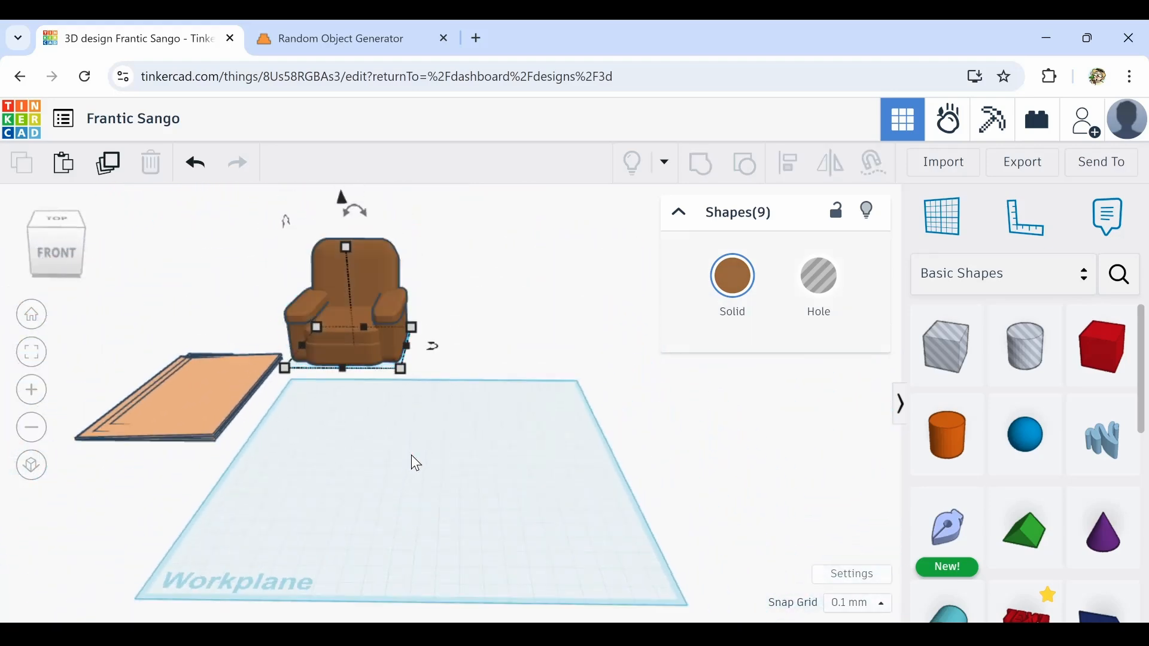
Switch to the Random Object Generator page, dismiss the Google Lens prompt and generate one new random object
click(325, 42)
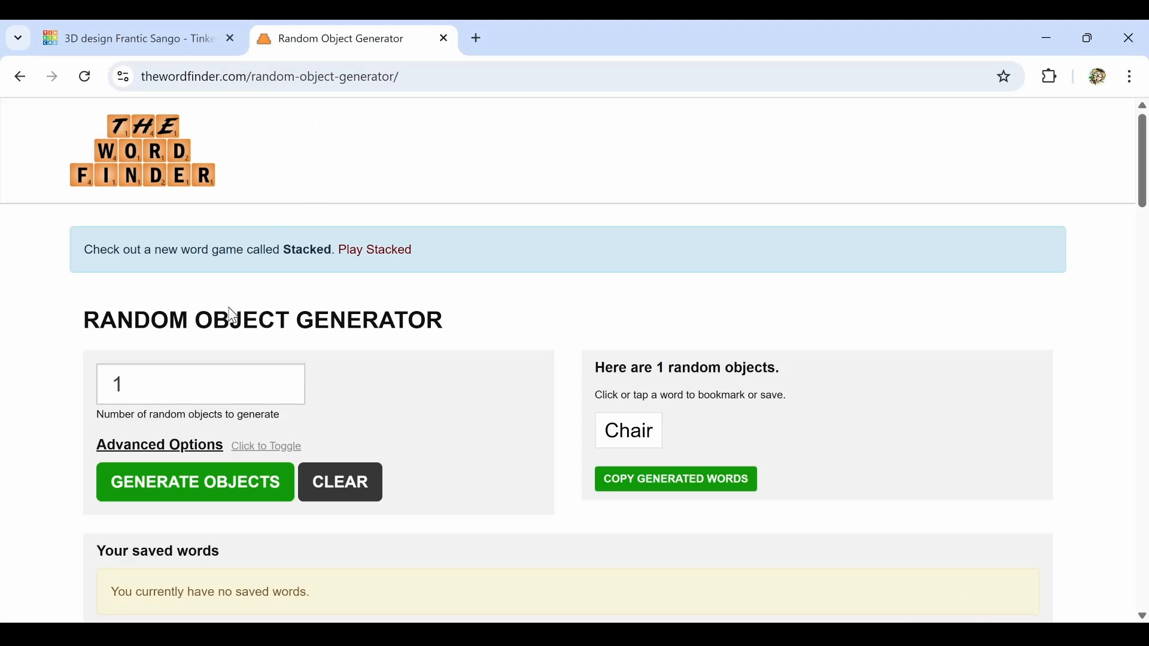
click(226, 468)
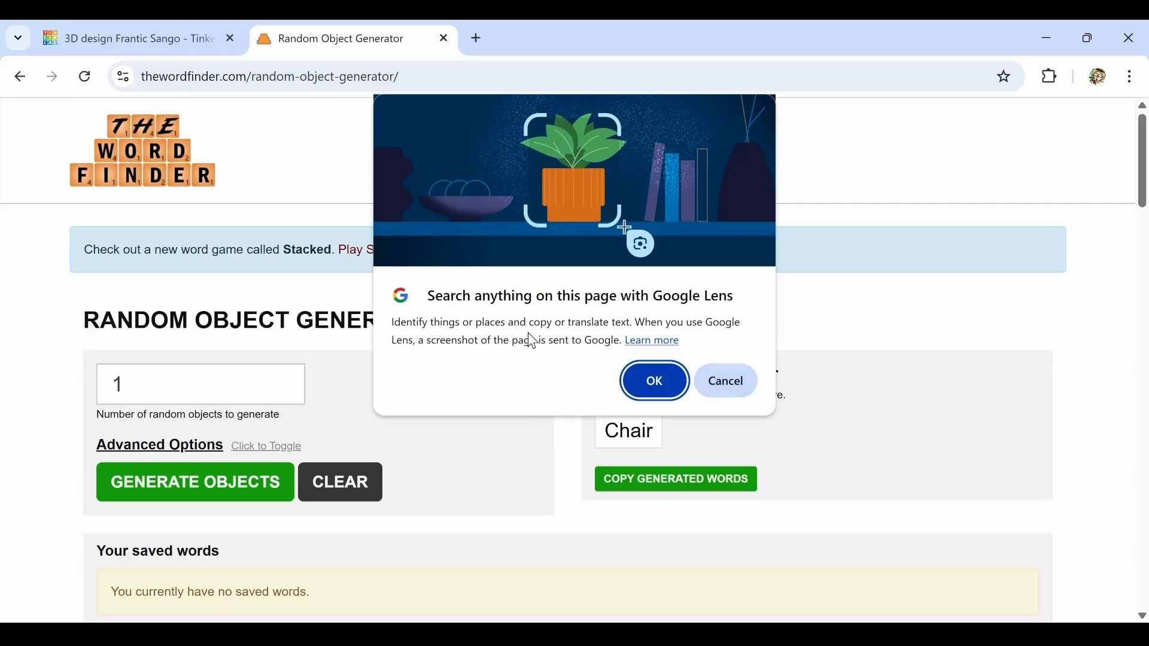
click(730, 386)
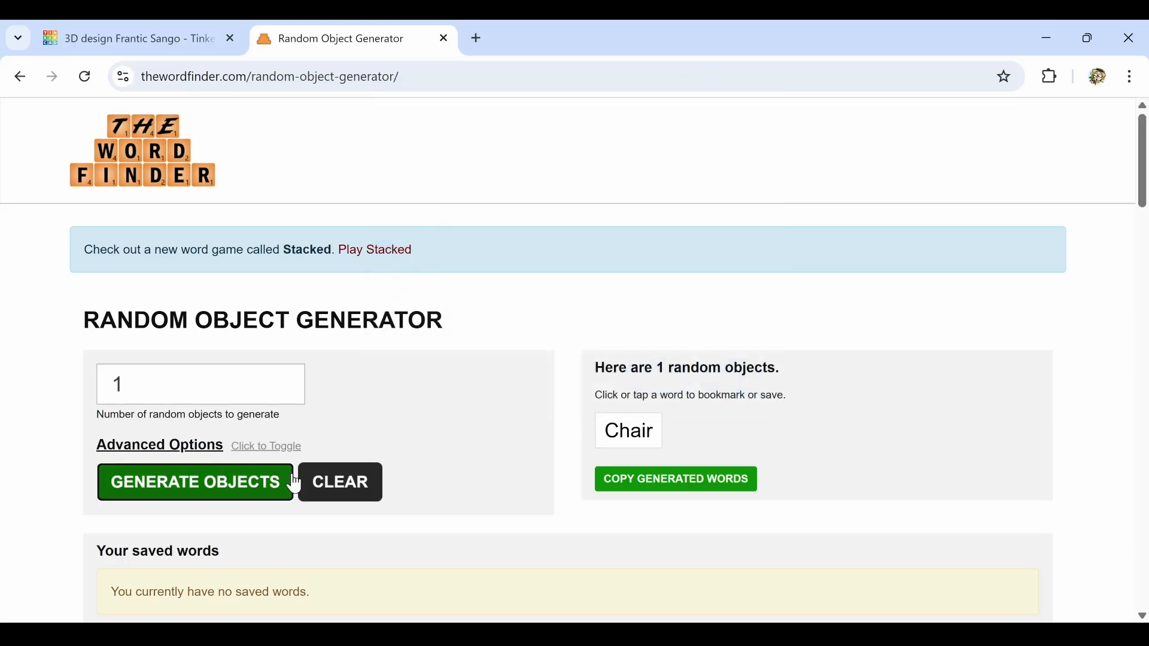
click(191, 483)
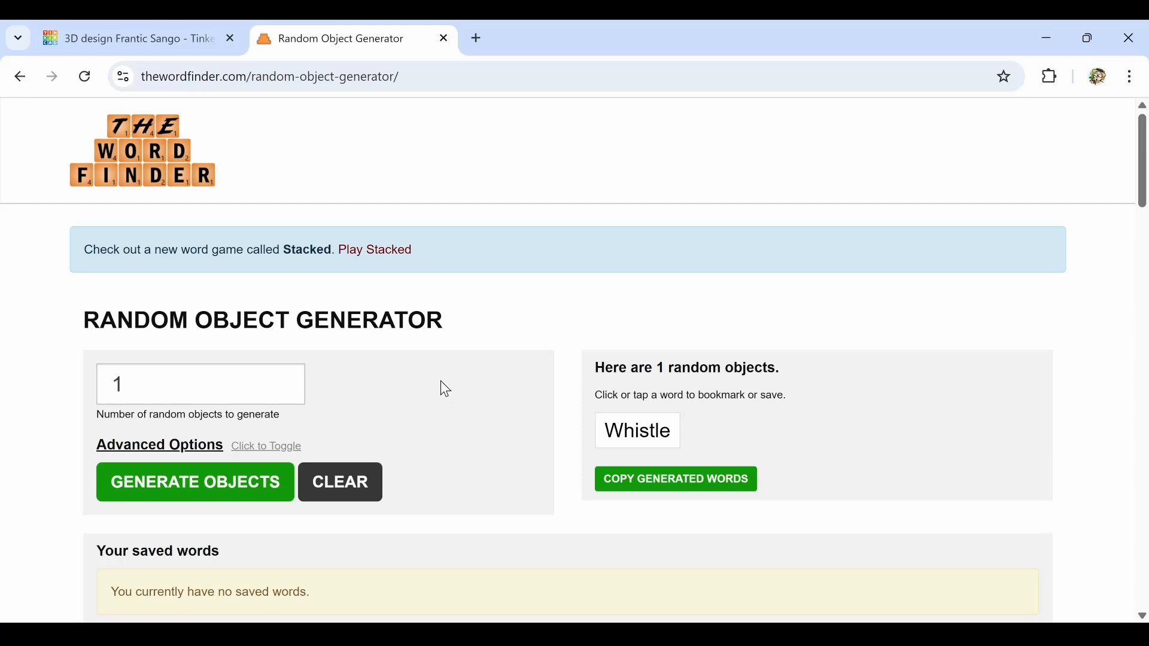
Switch back to Tinkercad, place a cylinder on the workplane and rotate it 90° onto its side
click(179, 39)
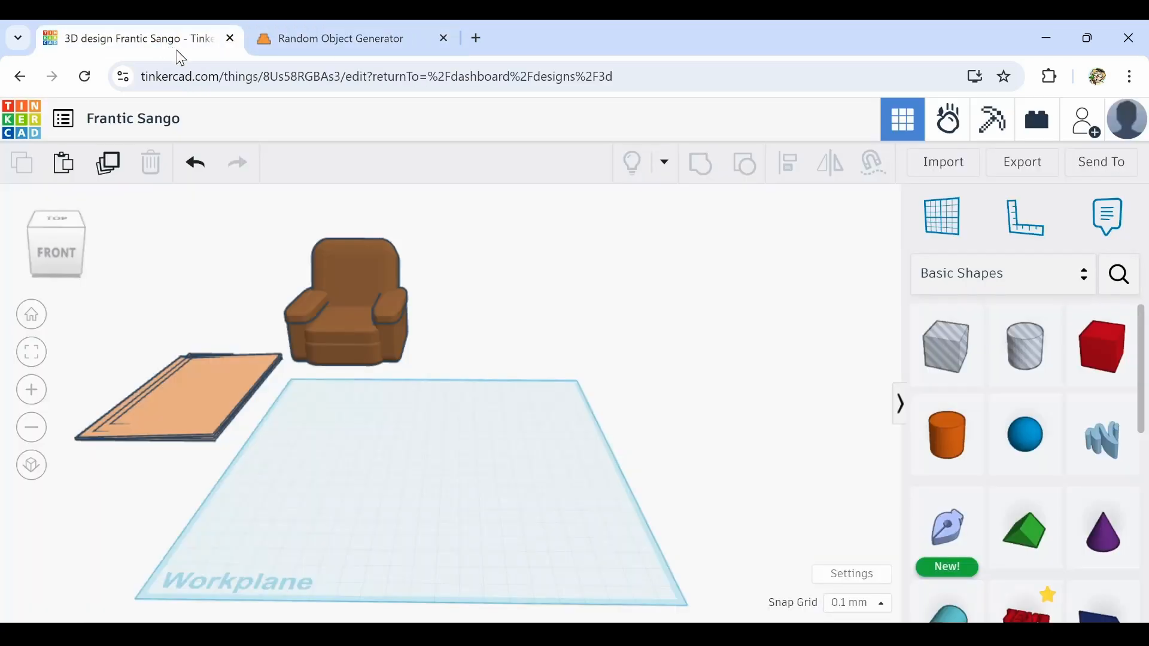
middle_drag(374, 520, 399, 459)
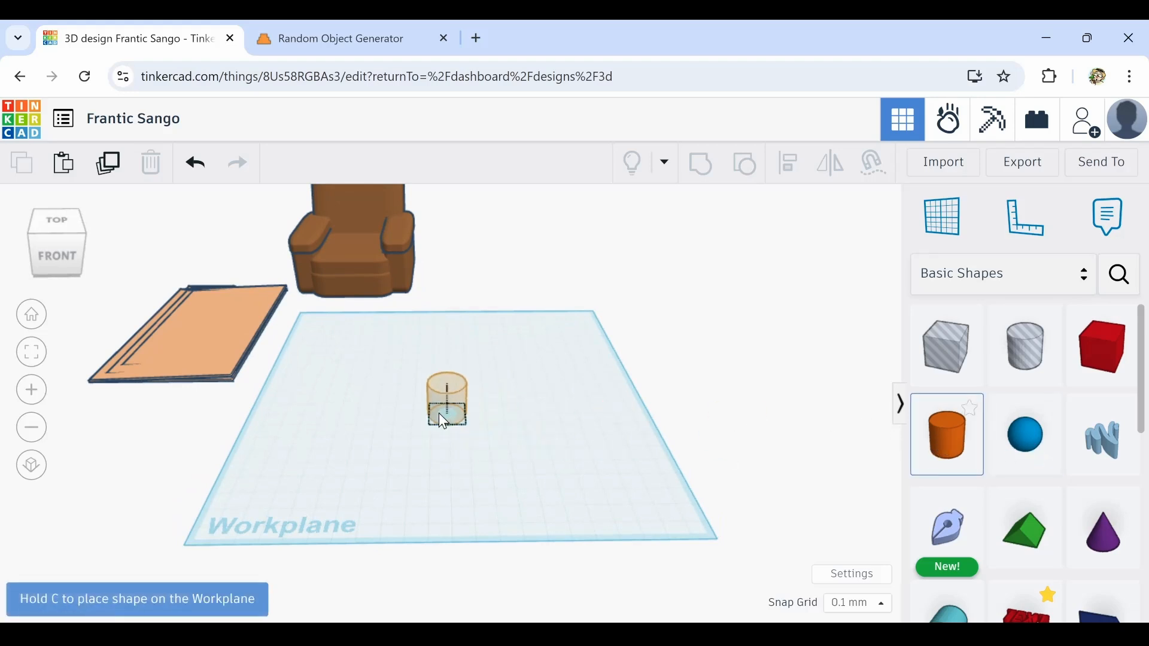
click(435, 410)
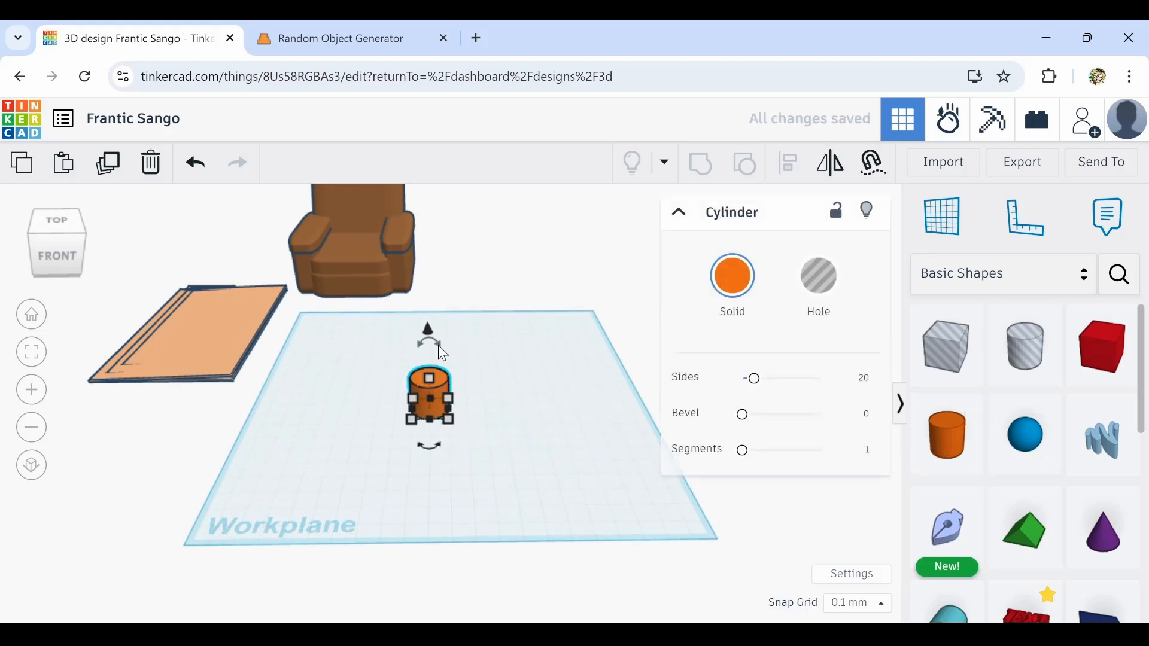
drag(439, 344, 466, 389)
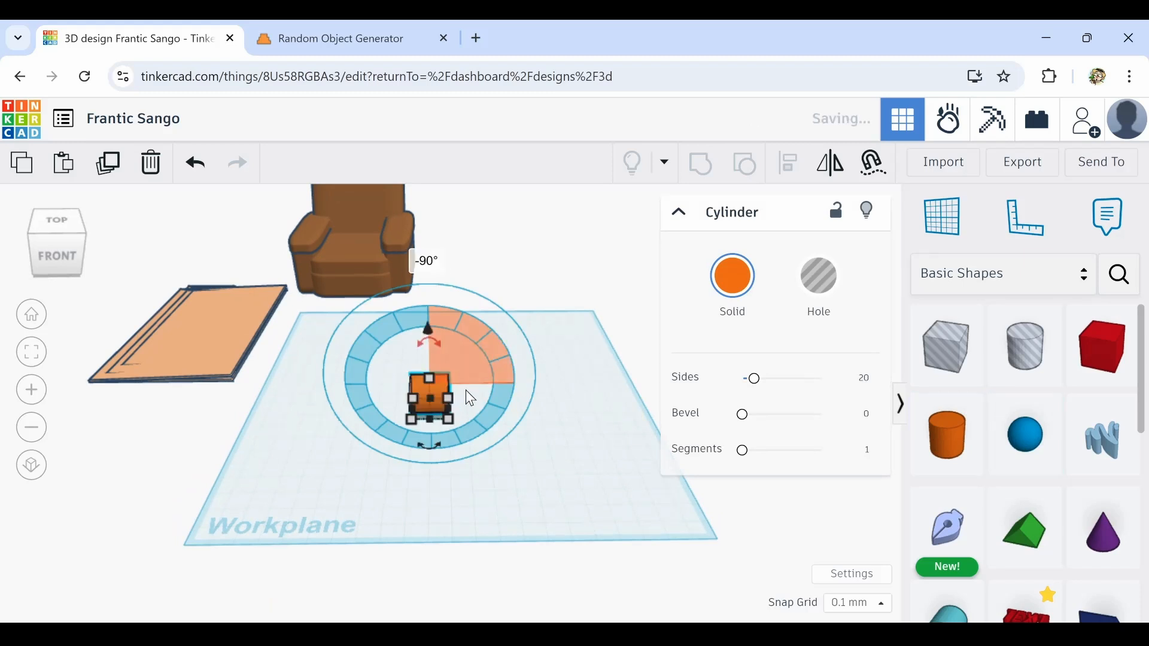
Enlarge the lying cylinder to about 51.7 mm high and set its sides to 64
right_drag(535, 451, 413, 435)
mouse_move(427, 409)
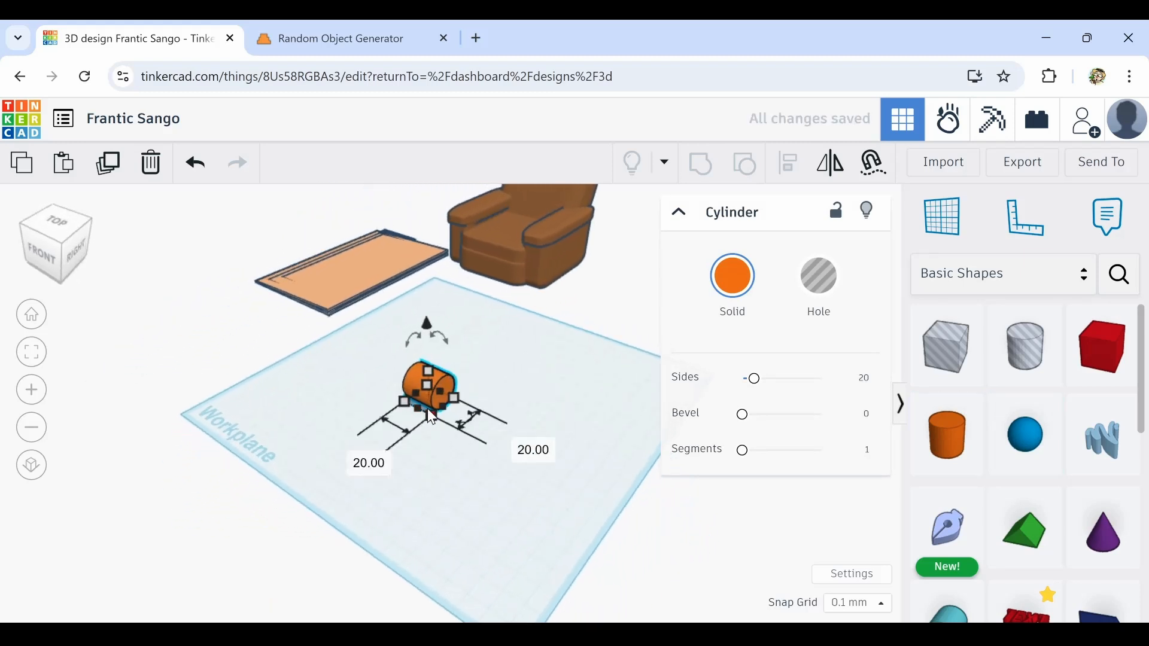
drag(421, 409, 406, 470)
right_drag(405, 470, 429, 443)
drag(418, 373, 417, 363)
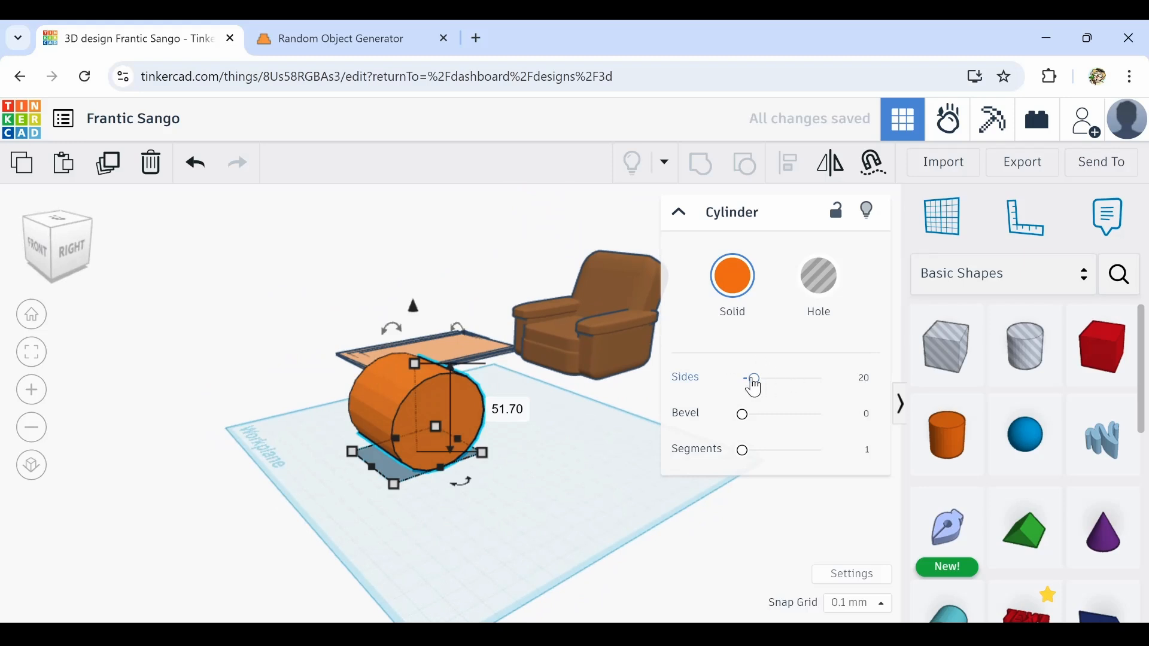
drag(754, 386, 831, 384)
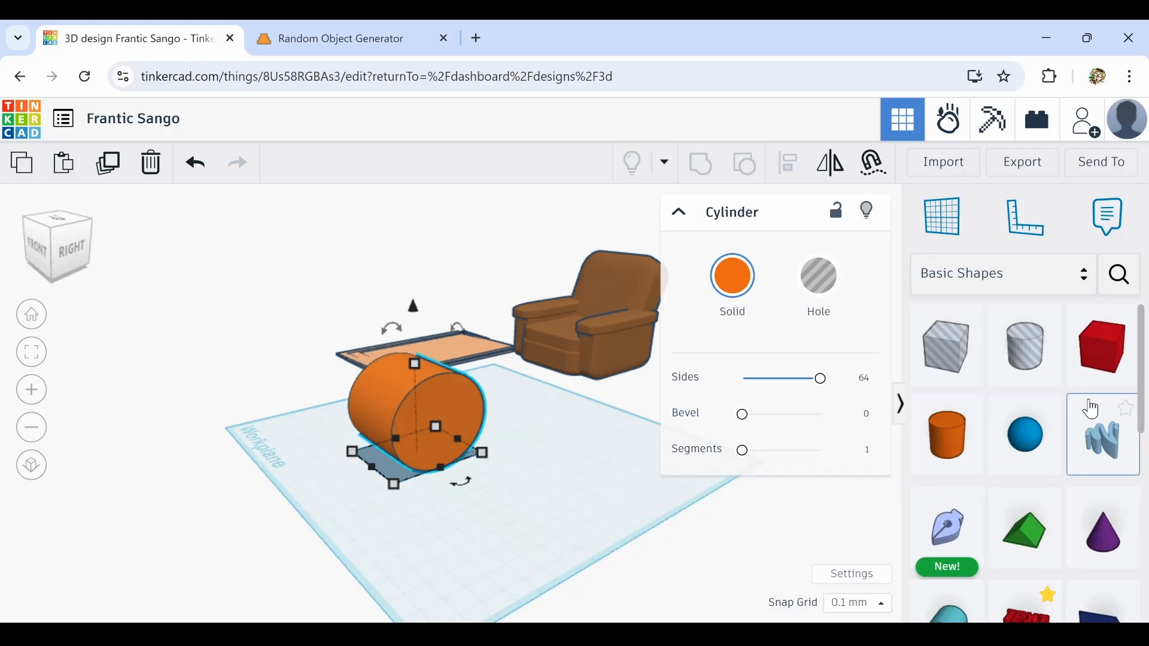
Place a box in front of the cylinder and shape it into a flat, long mouthpiece about 47.9 mm wide
drag(1106, 366, 305, 473)
right_drag(299, 505, 354, 526)
shift+drag(353, 521, 373, 552)
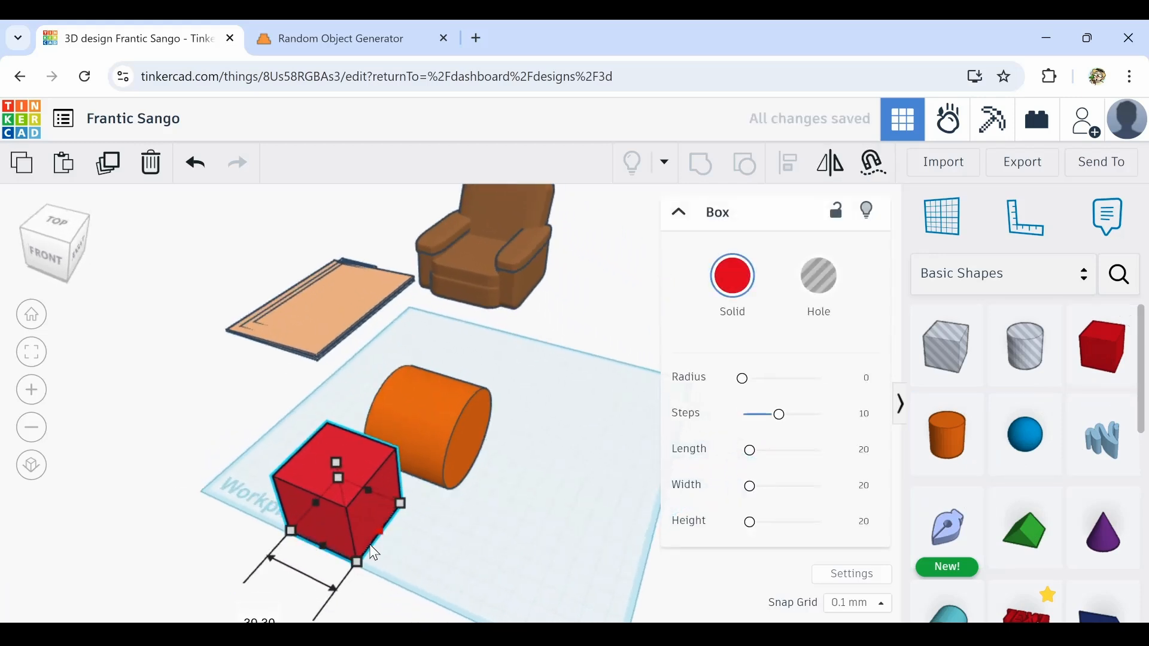
drag(335, 463, 392, 458)
drag(360, 513, 440, 534)
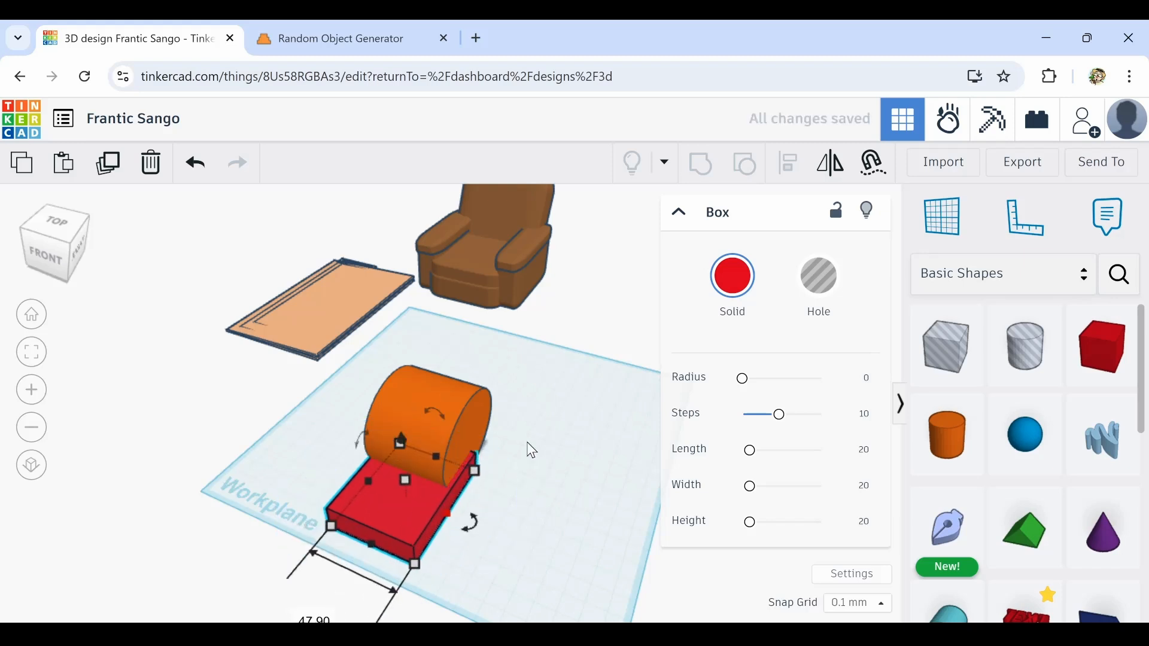
Select the cylinder and the box and align them on their centres across the whistle's width
drag(526, 444, 365, 528)
click(786, 176)
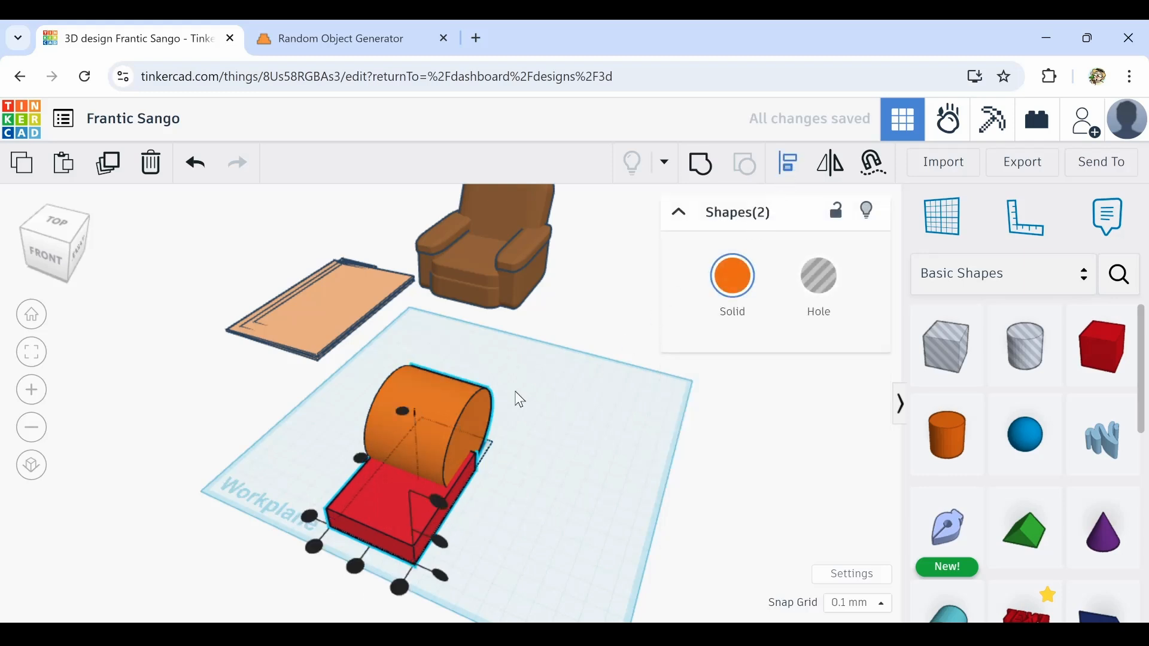
click(358, 565)
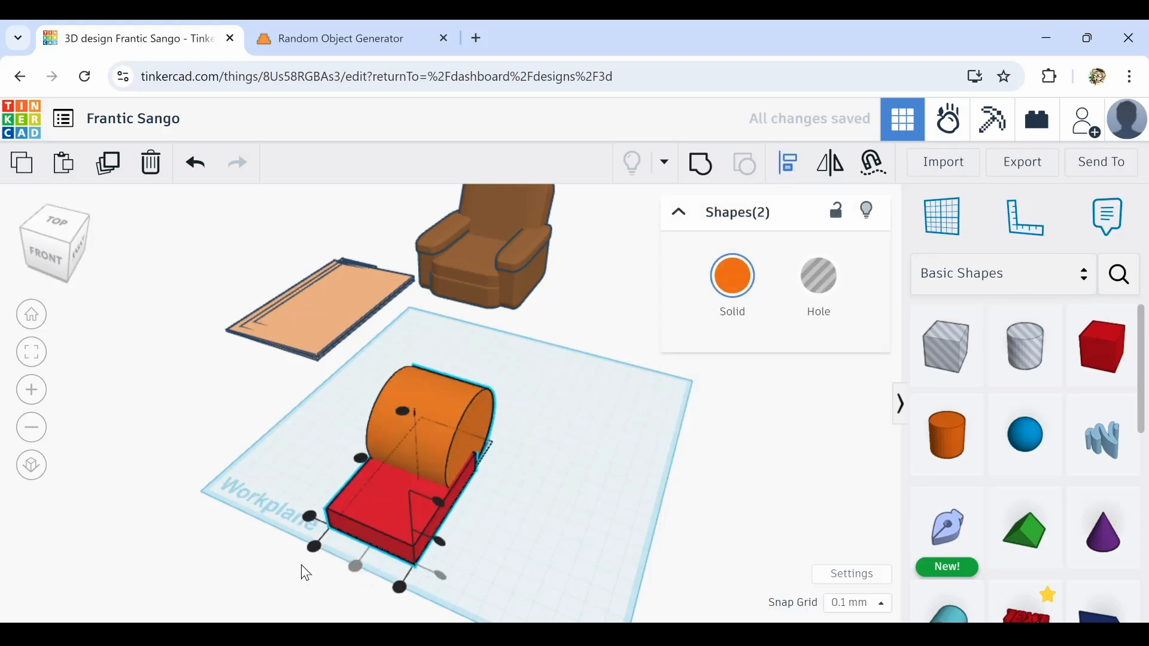
right_drag(302, 569, 372, 568)
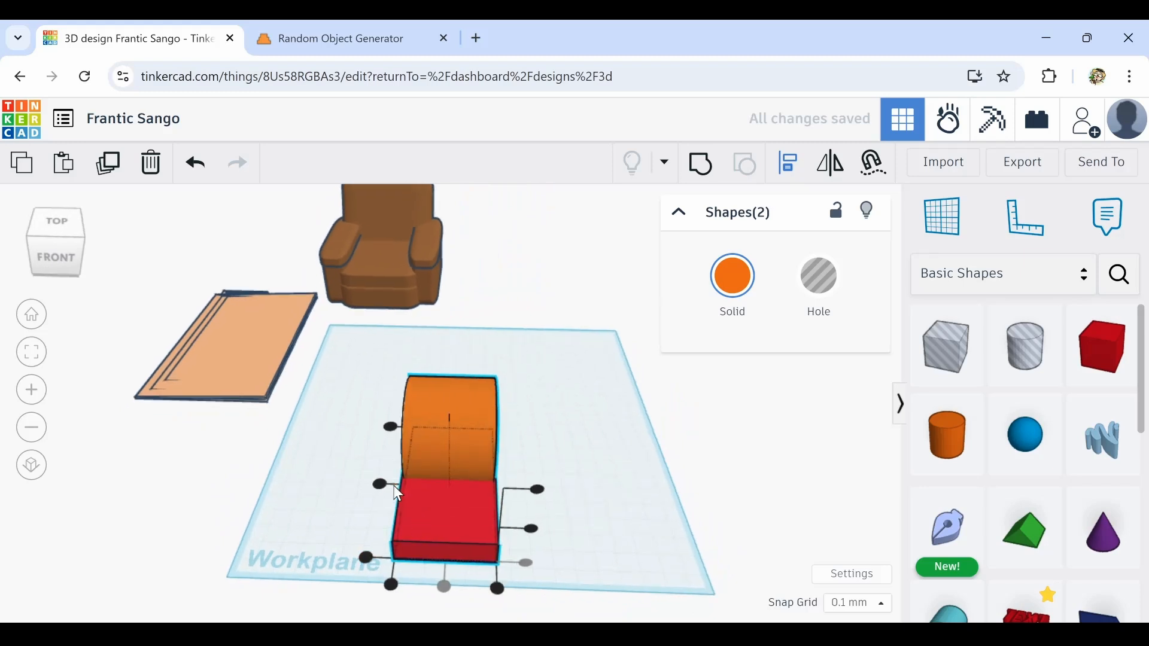
Adjust the mouthpiece box's left side to line up with the cylinder's left end face
click(363, 504)
click(403, 494)
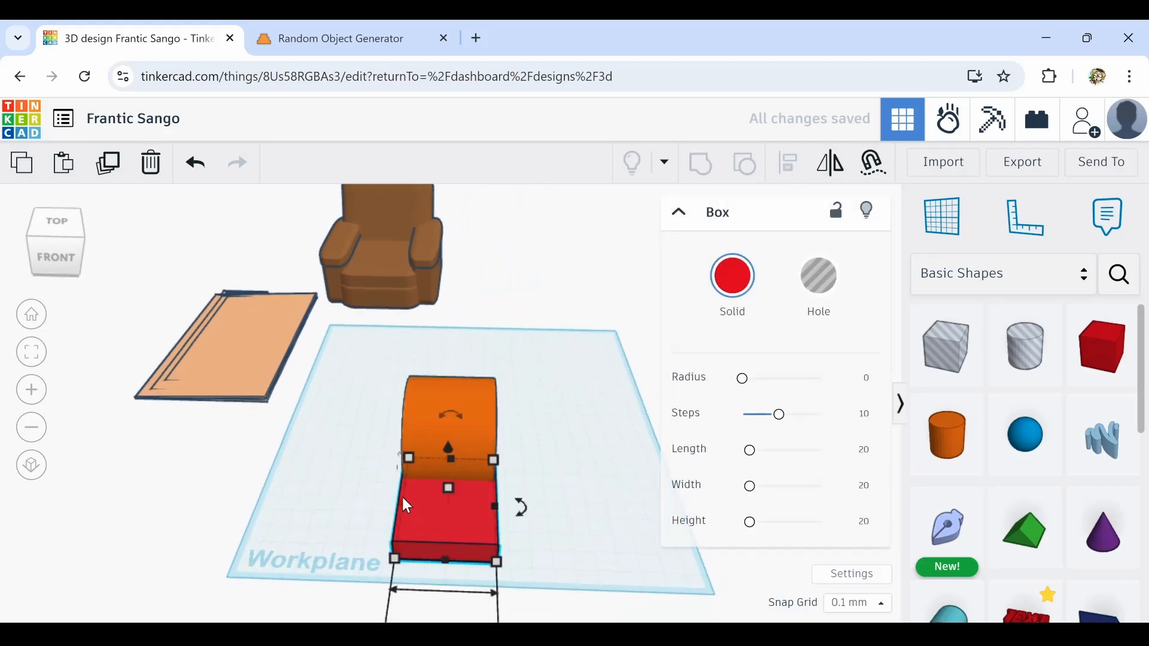
drag(402, 499, 413, 502)
scroll(419, 440, up, 10)
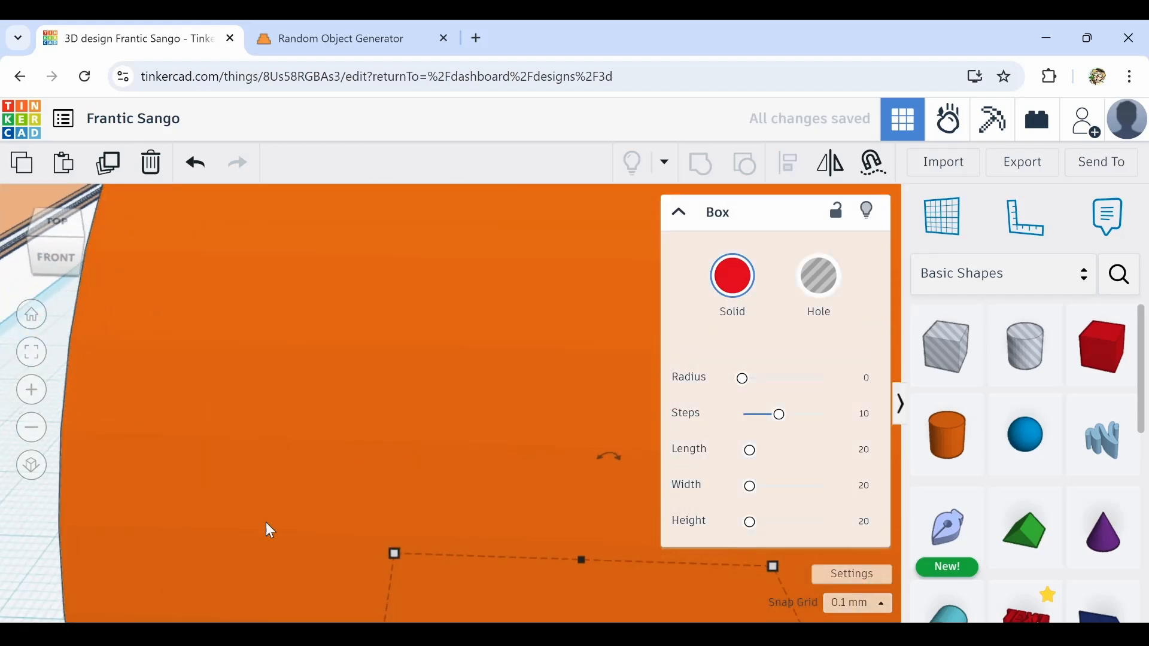
right_drag(267, 526, 465, 488)
scroll(469, 490, down, 5)
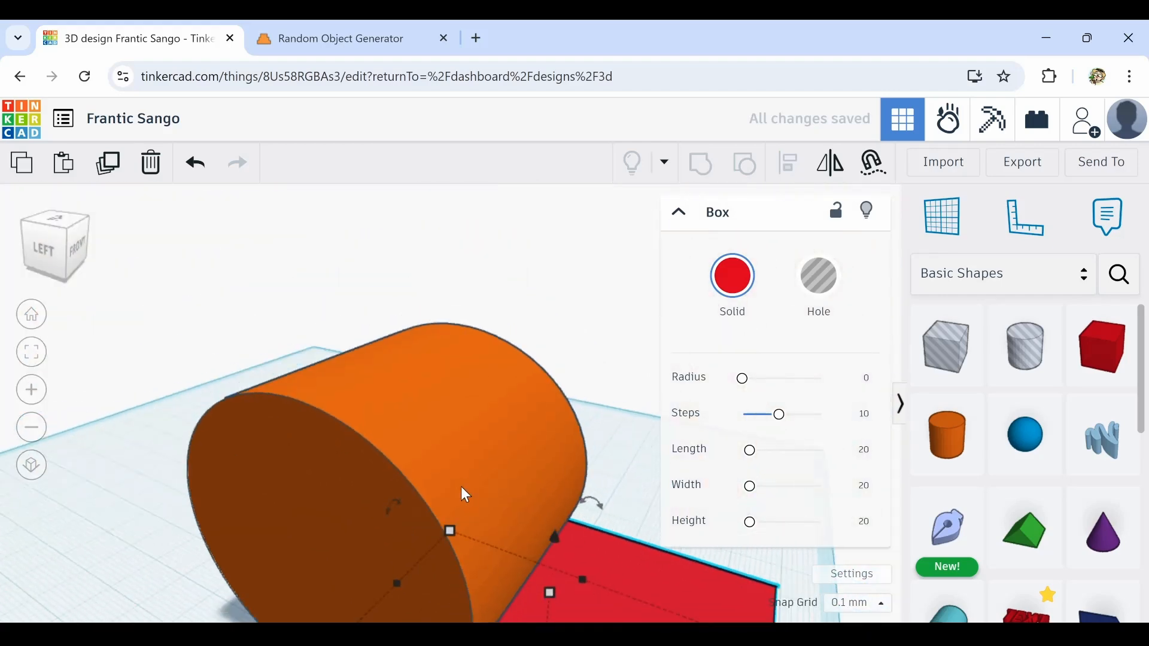
scroll(451, 539, up, 5)
middle_drag(502, 557, 489, 452)
scroll(488, 451, up, 2)
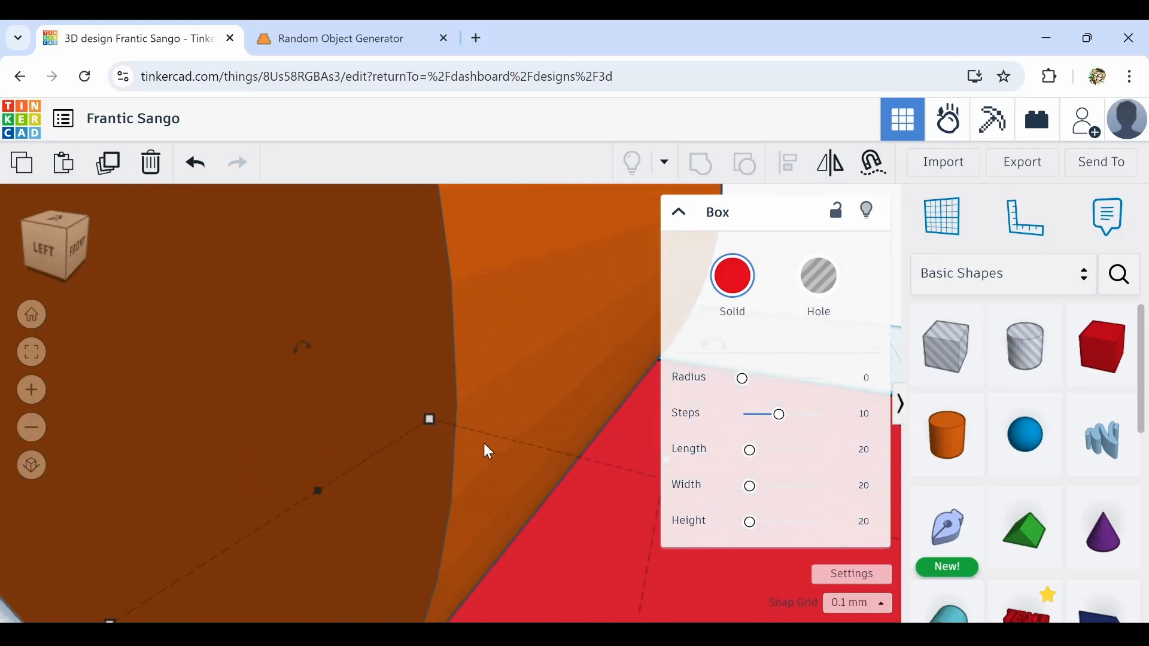
scroll(485, 444, down, 8)
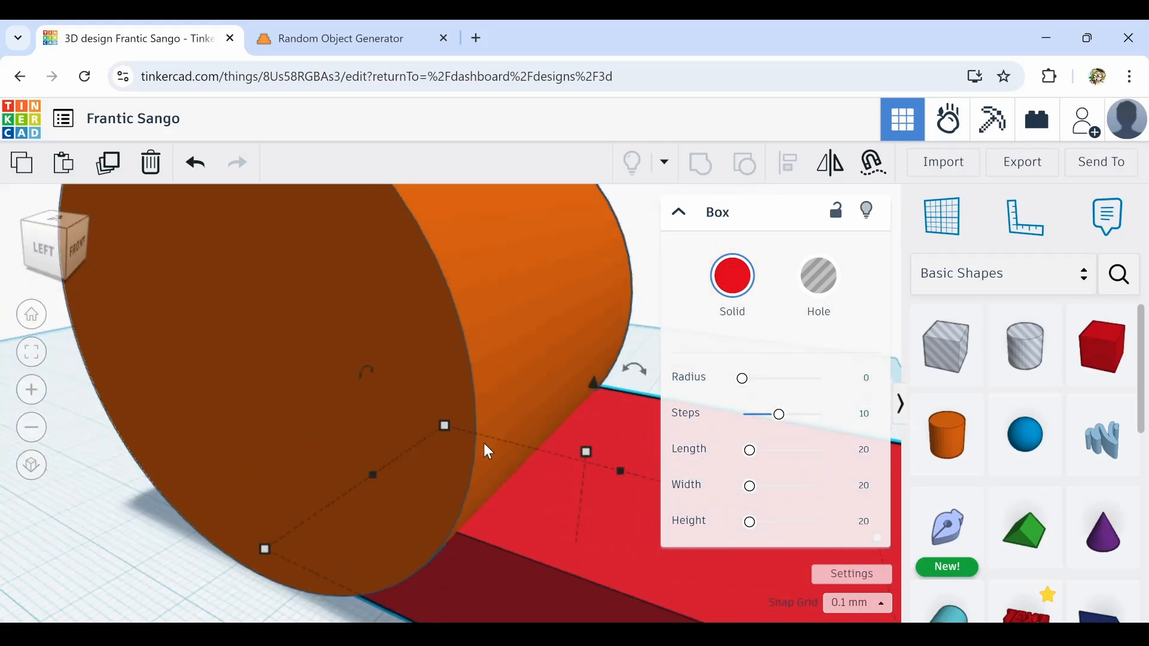
mouse_move(529, 547)
right_down()
mouse_move(437, 549)
mouse_move(474, 569)
mouse_move(536, 540)
right_up()
drag(492, 526, 476, 530)
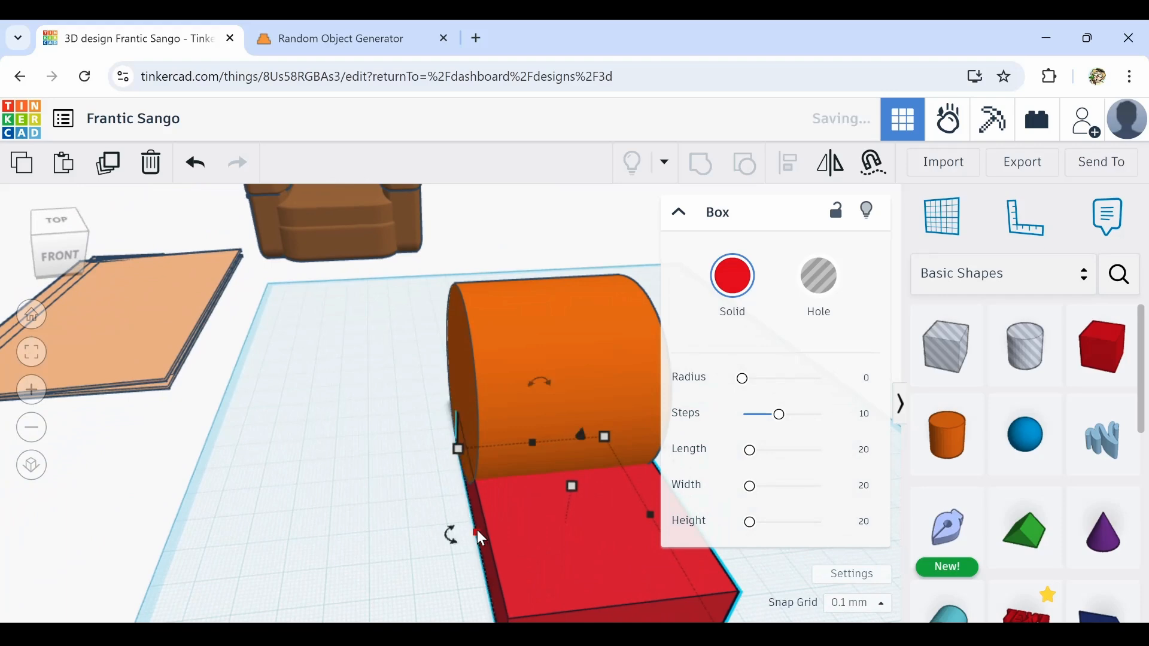
Pull the box's right side in flush with the cylinder's right end face and set its radius to about 2.3
right_drag(659, 570, 425, 549)
middle_drag(612, 584, 517, 500)
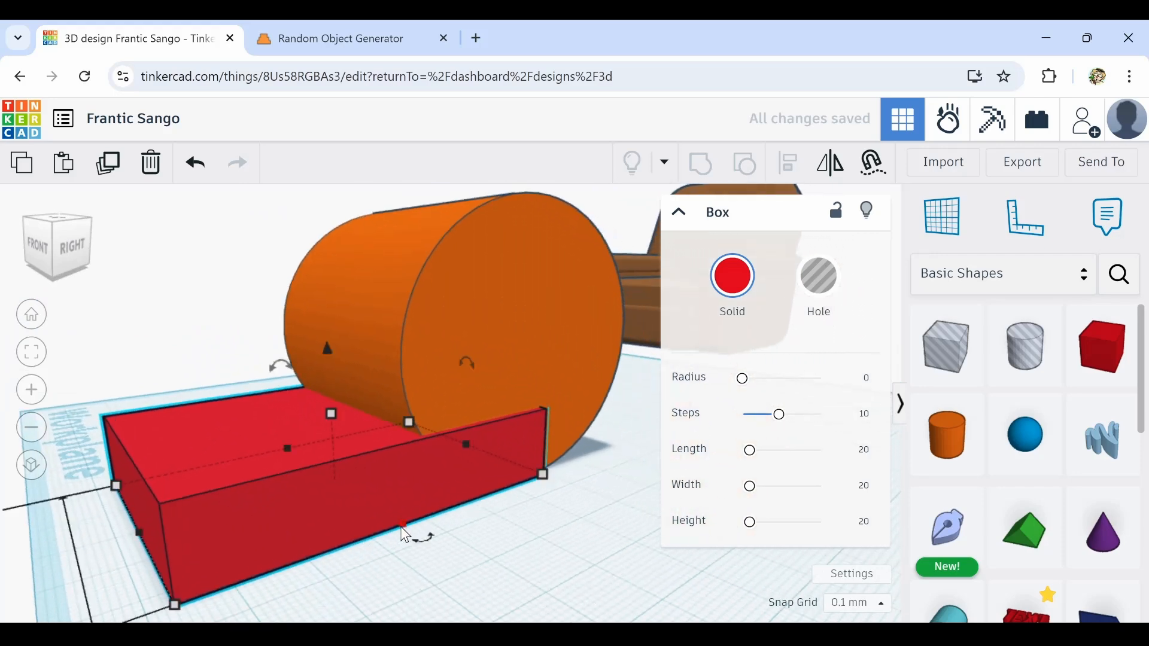
mouse_move(401, 527)
mouse_down()
mouse_move(392, 515)
mouse_move(395, 527)
mouse_up()
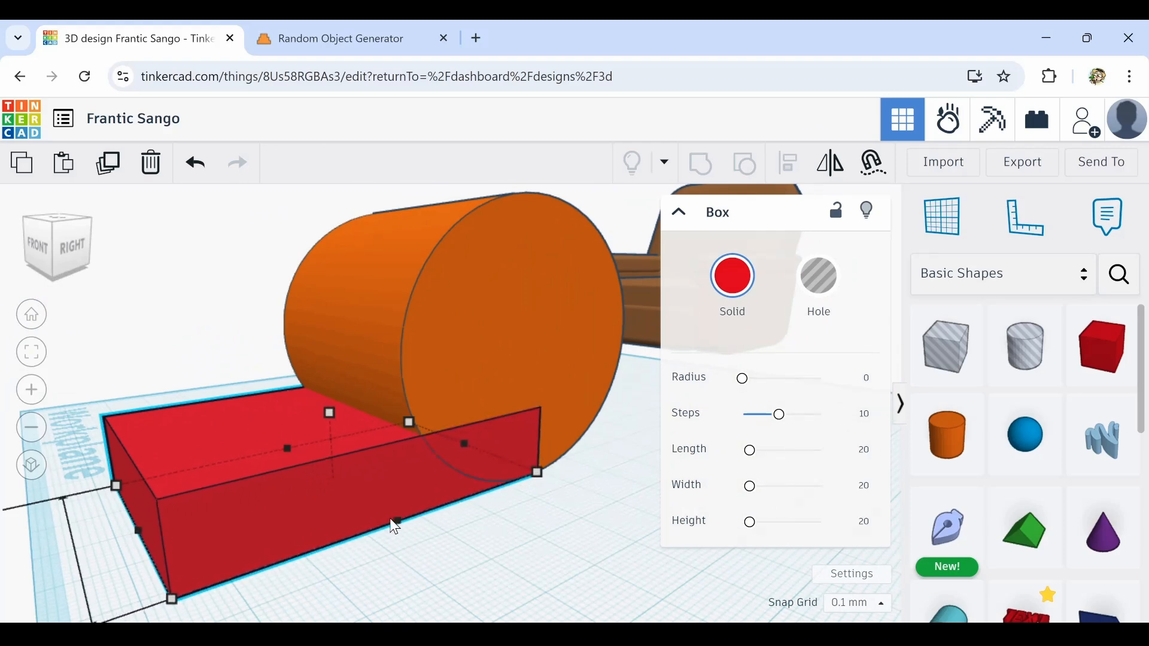
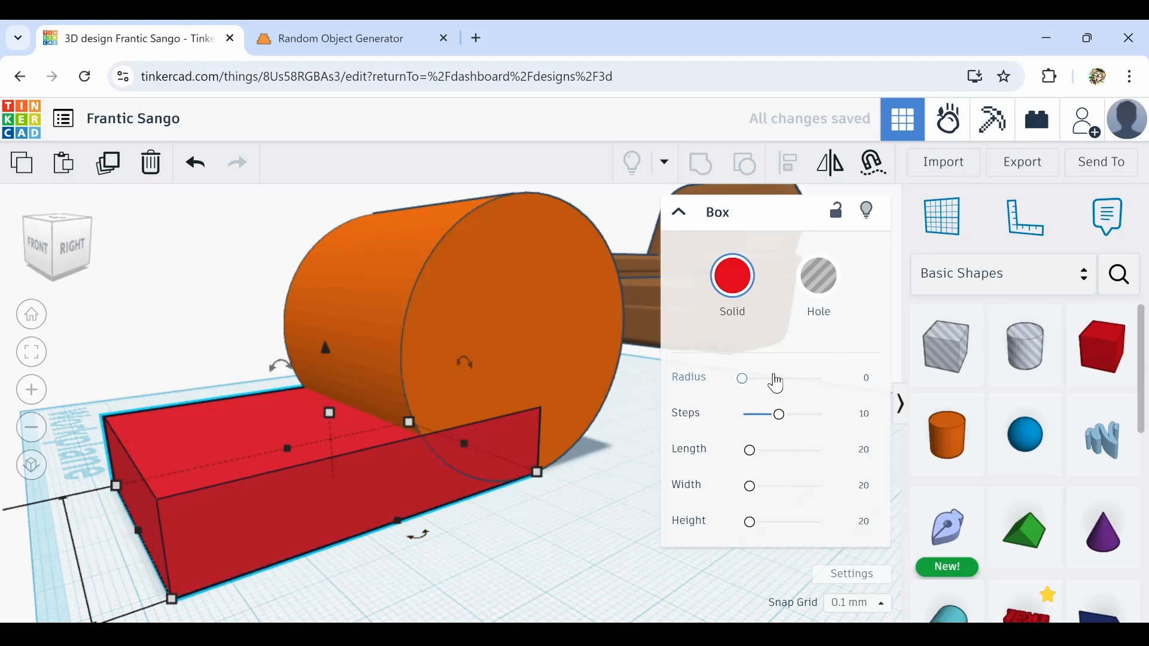
click(753, 383)
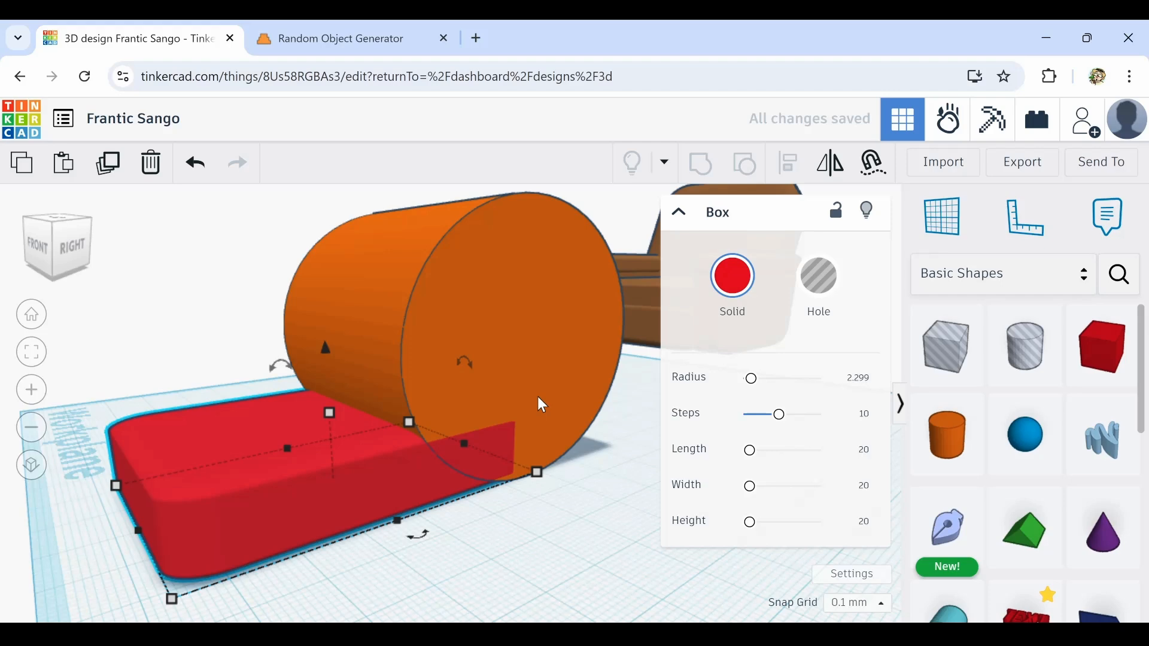
Raise the cylinder slightly relative to the mouthpiece box
click(489, 319)
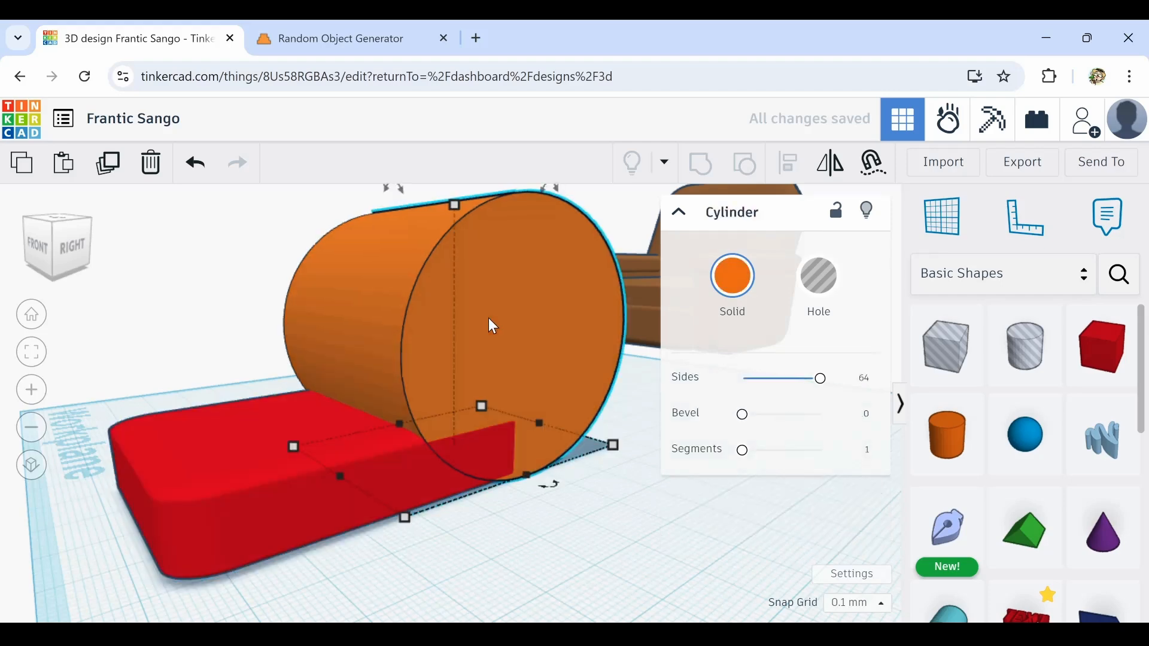
key(ctrl+Up)
key(ctrl+Up)
key(ctrl+Up)
key(ctrl+Up)
key(ctrl+Up)
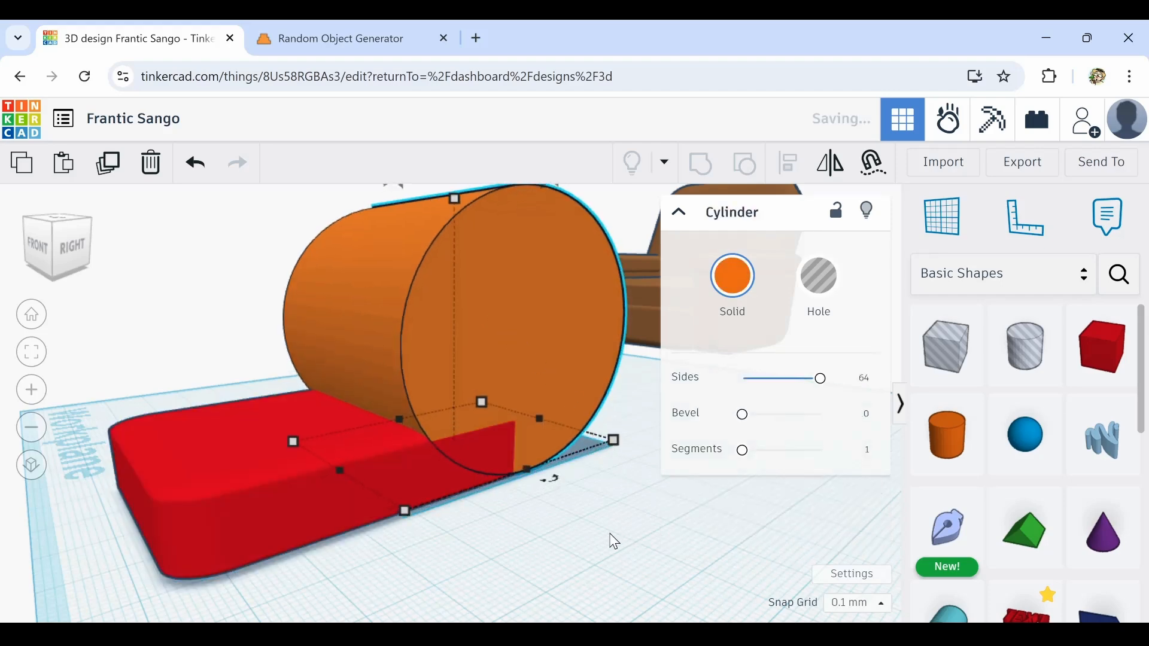
right_drag(615, 542, 491, 470)
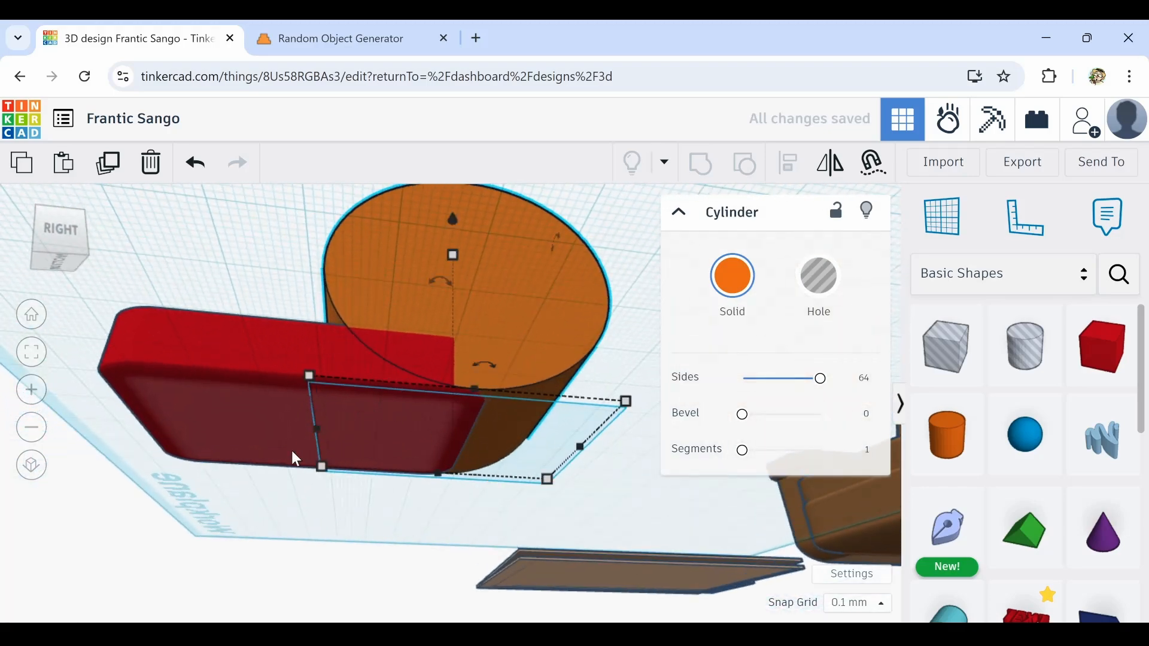
right_drag(294, 458, 529, 505)
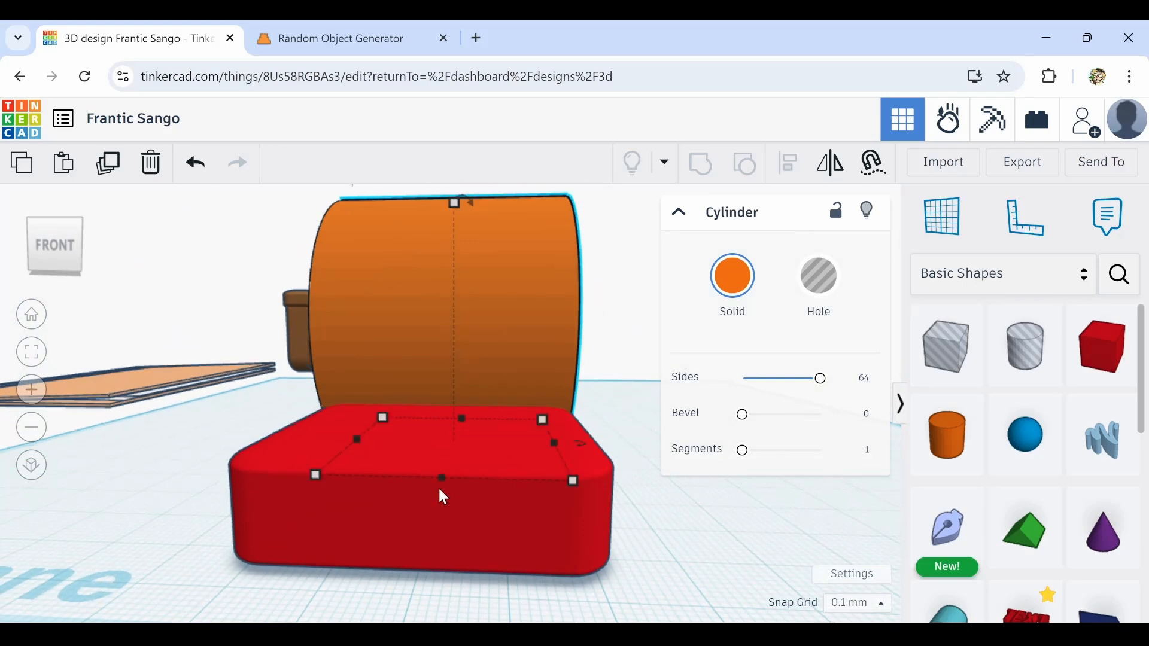
Duplicate the mouthpiece box, shrink the copy inside it to about 13.2 mm high, and turn the cylinder into a hole
click(439, 490)
right_drag(441, 487, 328, 441)
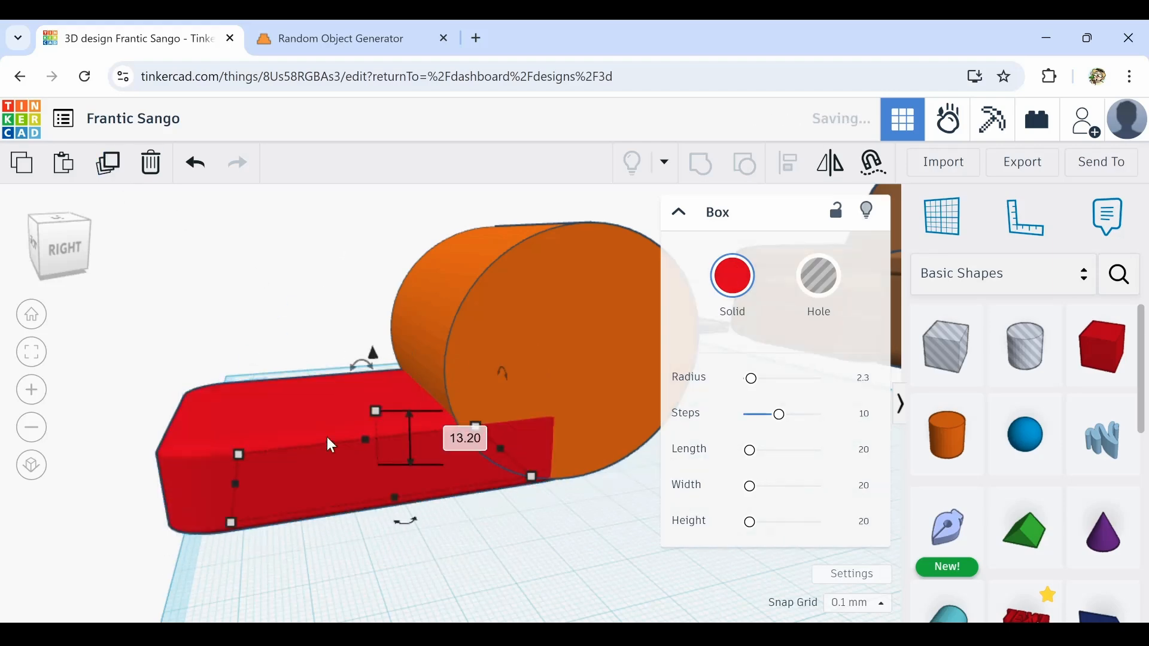
click(527, 323)
click(819, 275)
Turn the inner box into a hole extending past the mouthpiece's front end and group it with the outer box
click(364, 577)
right_drag(364, 515, 413, 565)
click(502, 389)
click(221, 380)
right_drag(305, 398, 408, 452)
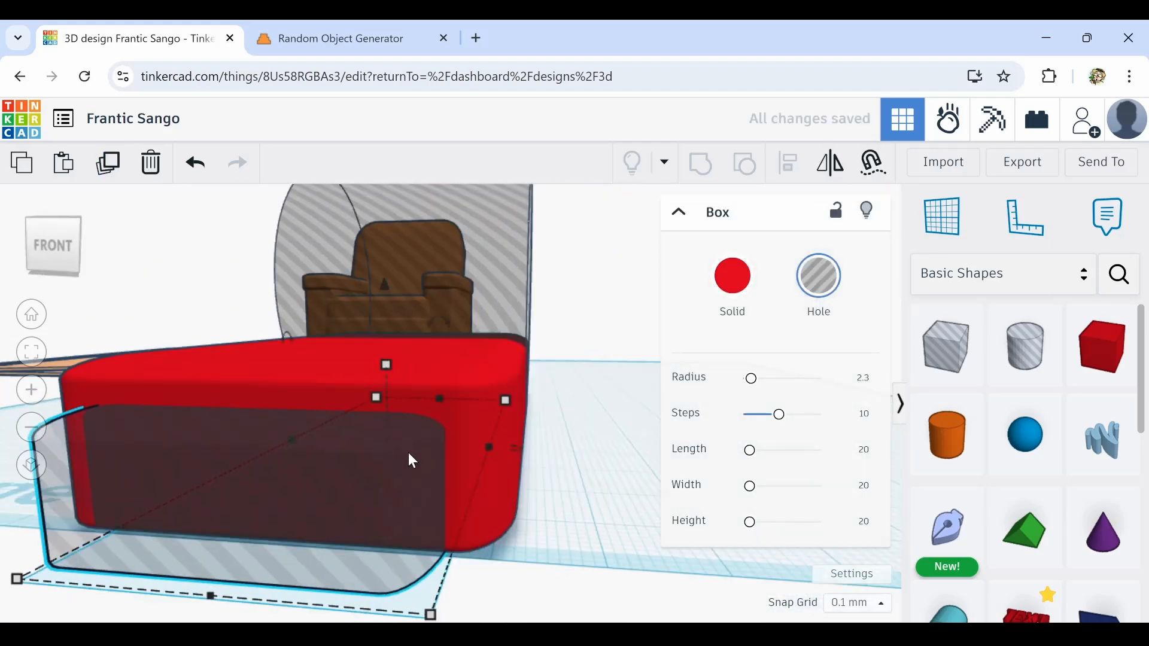
drag(411, 461, 378, 370)
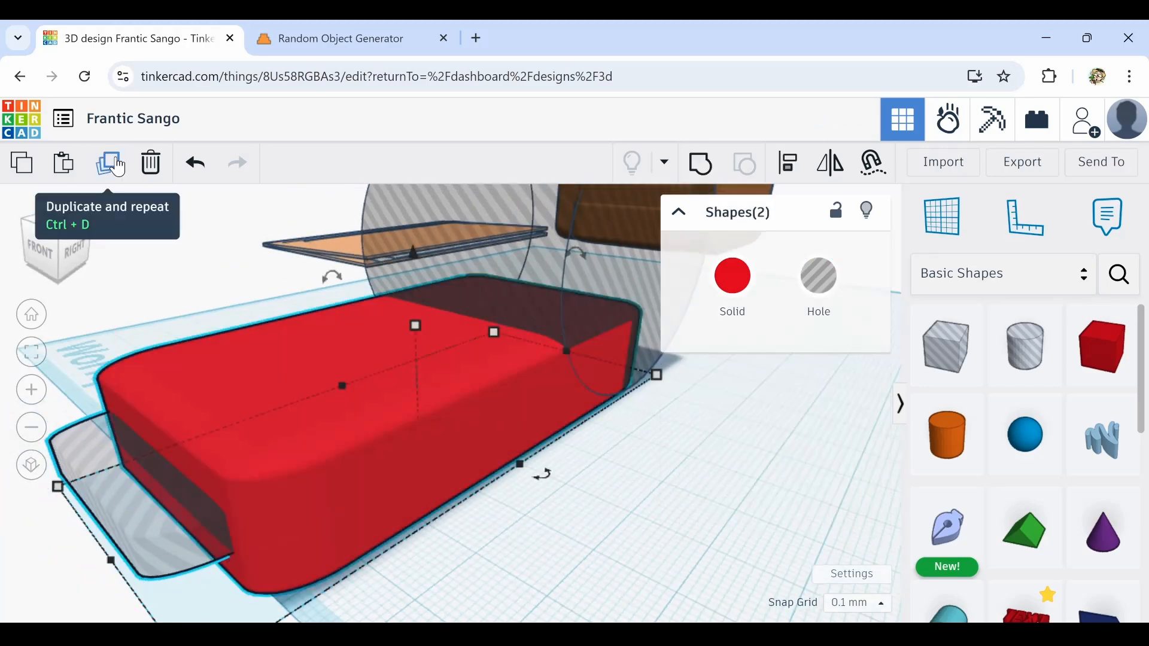
click(701, 162)
Duplicate the cylinder hole and scale the copy down evenly about its centre to form the inner cavity
scroll(608, 448, down, 3)
right_drag(608, 448, 509, 418)
click(514, 257)
drag(532, 223, 534, 198)
mouse_move(442, 317)
right_down()
mouse_move(529, 390)
mouse_move(446, 323)
right_up()
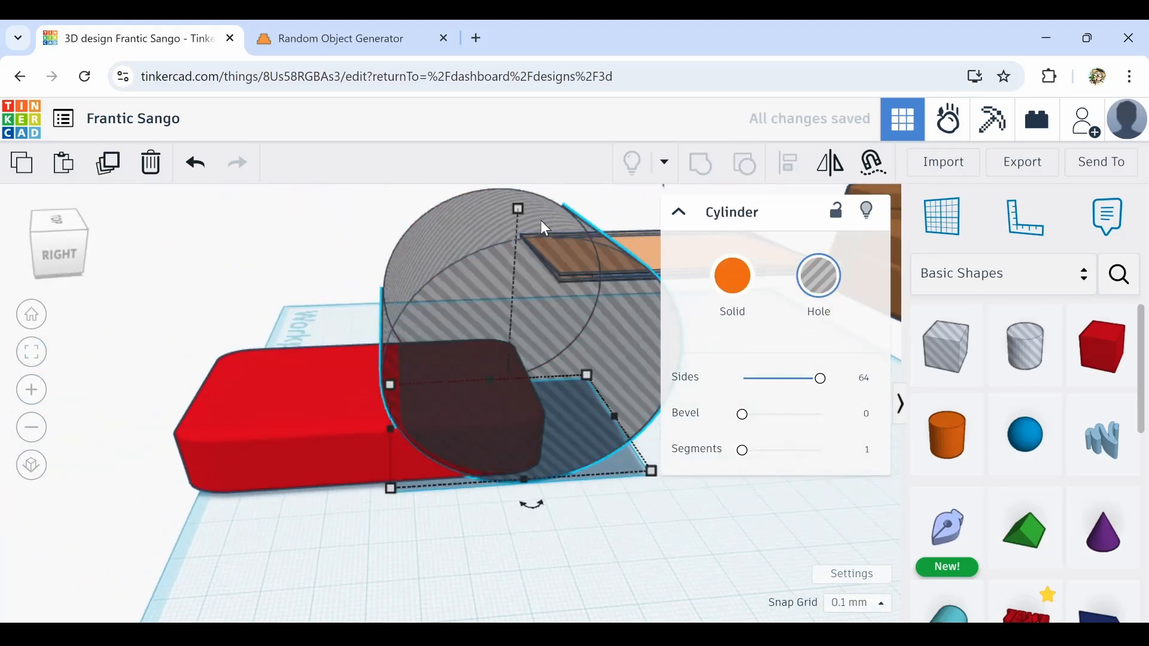
key(ctrl+d)
mouse_move(518, 208)
alt+shift+mouse_down()
mouse_move(512, 285)
mouse_move(516, 228)
alt+shift+mouse_up()
Make the outer cylinder solid and select it together with the inner cylinder and the mouthpiece
right_drag(344, 357, 381, 213)
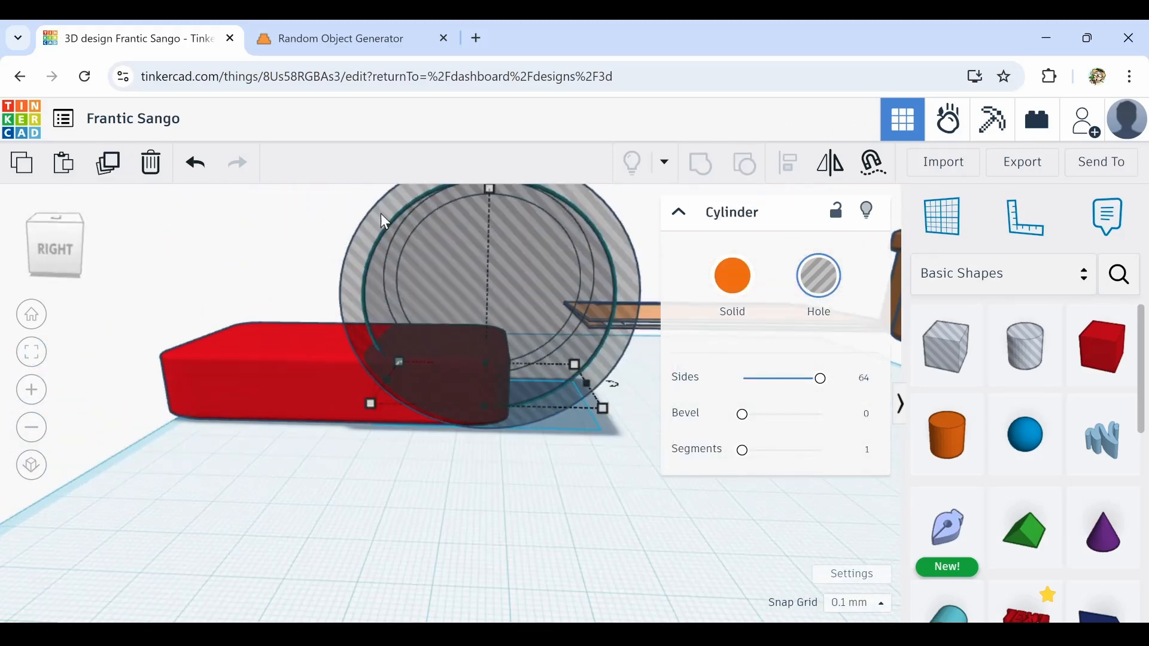
click(381, 214)
click(733, 275)
shift+click(360, 240)
shift+click(311, 359)
right_drag(390, 308, 419, 359)
drag(443, 342, 405, 303)
drag(443, 383, 407, 311)
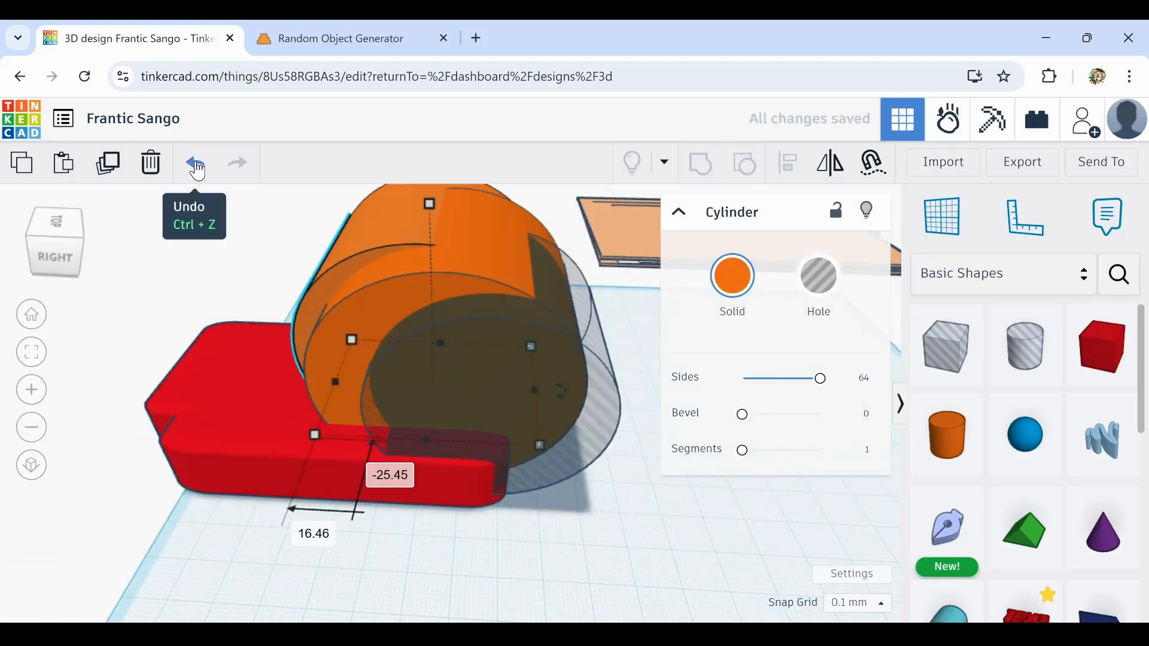
click(195, 168)
click(196, 168)
click(195, 168)
click(196, 168)
Add the mouthpiece to the selected cylinders and group them into one whistle body
shift+click(300, 383)
key(ctrl+g)
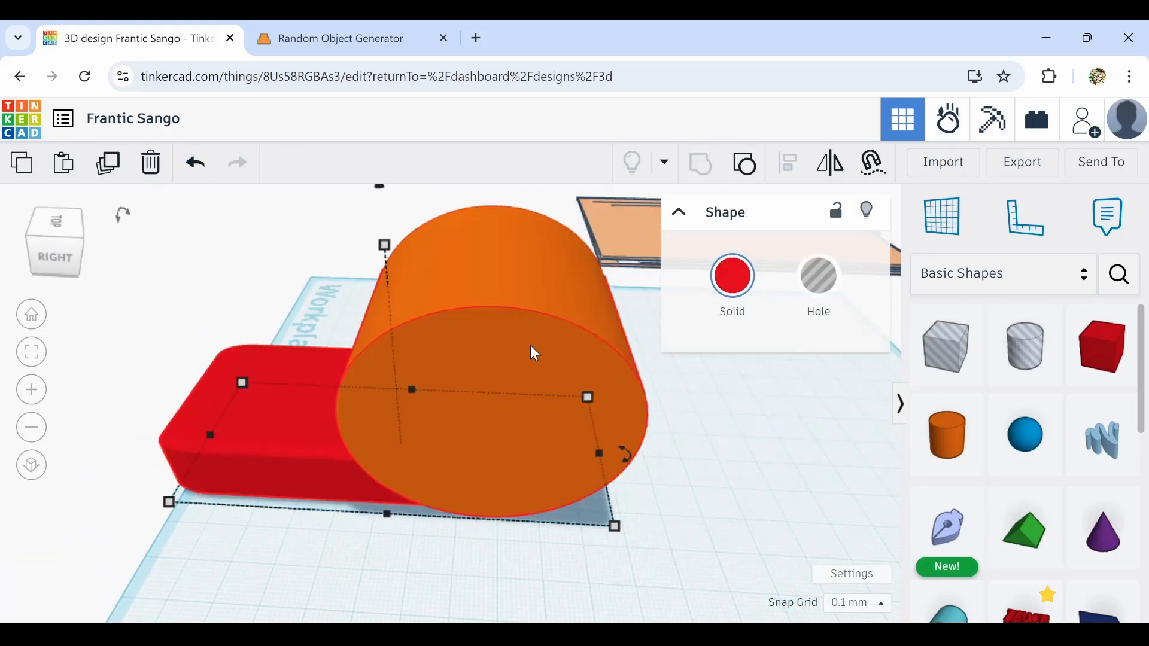
right_drag(534, 353, 513, 377)
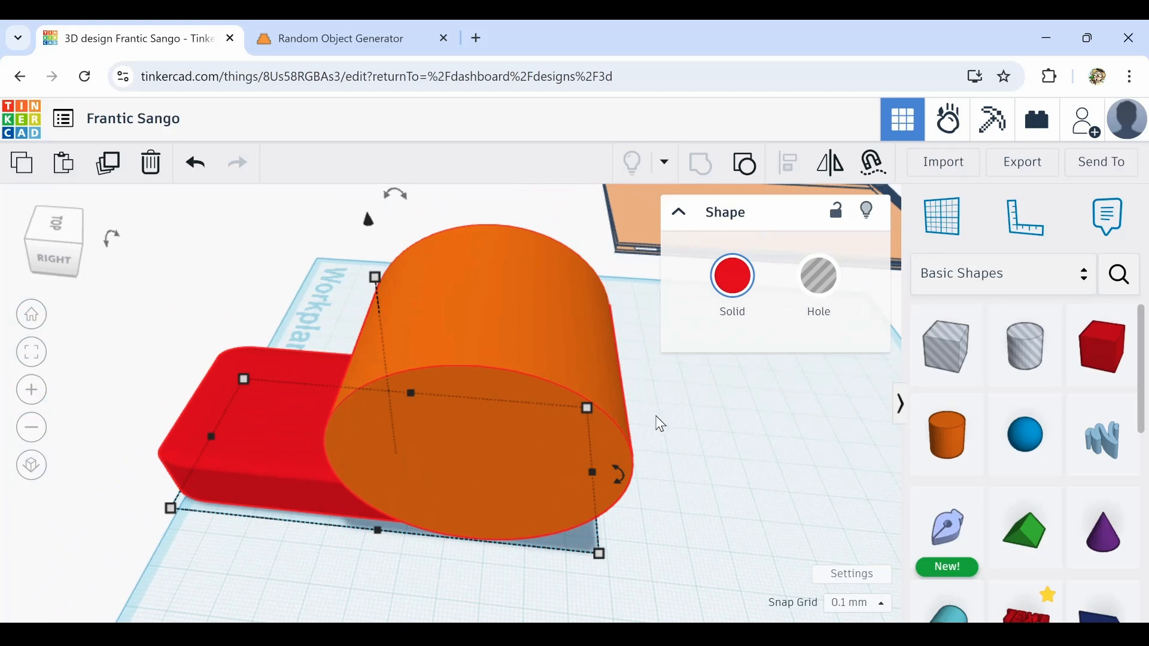
mouse_move(672, 431)
right_down()
mouse_move(595, 393)
mouse_move(675, 432)
right_up()
right_drag(526, 402, 482, 365)
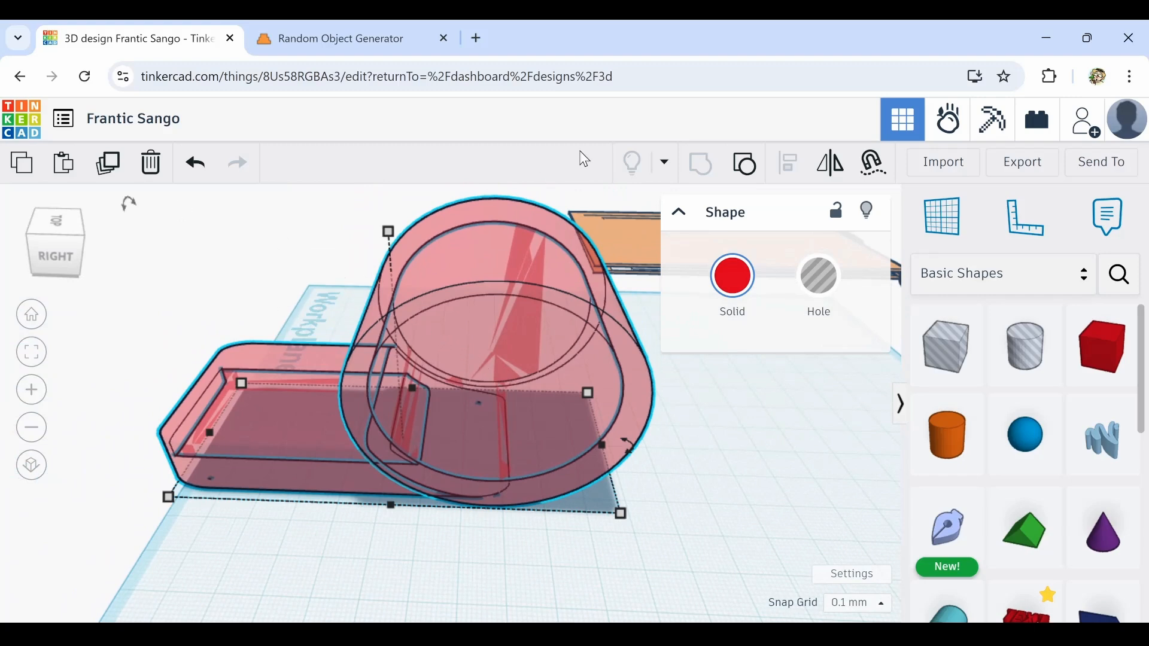
Ungroup the whistle body and raise the outer cylinder slightly above its former height beside the mouthpiece
click(740, 165)
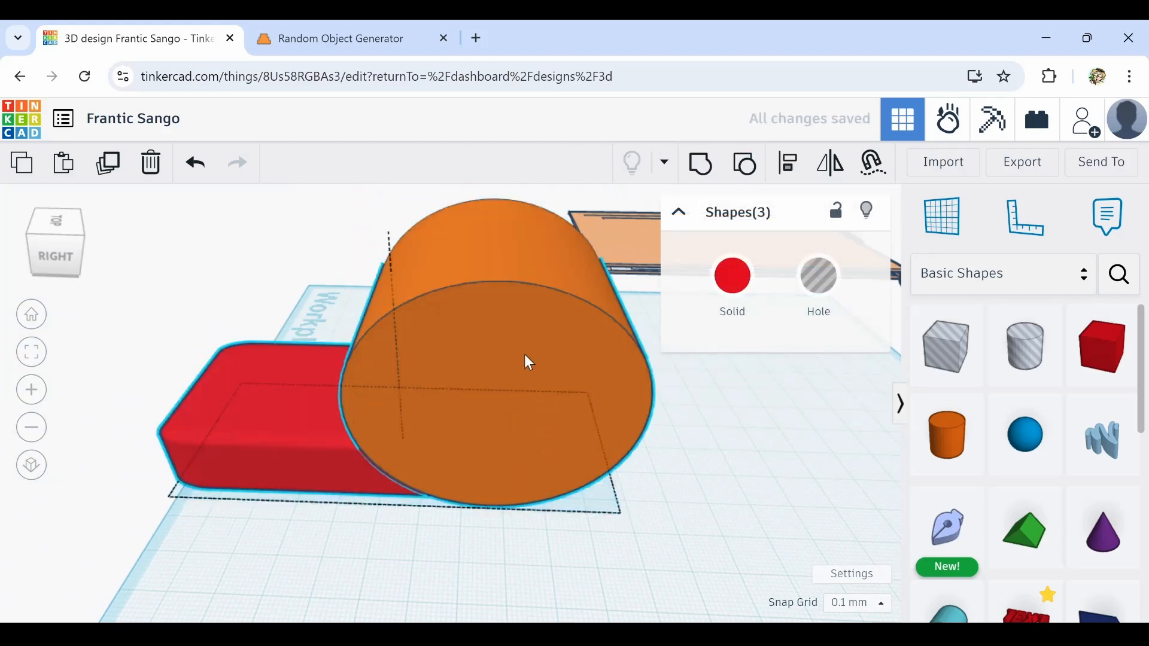
right_drag(671, 554, 590, 560)
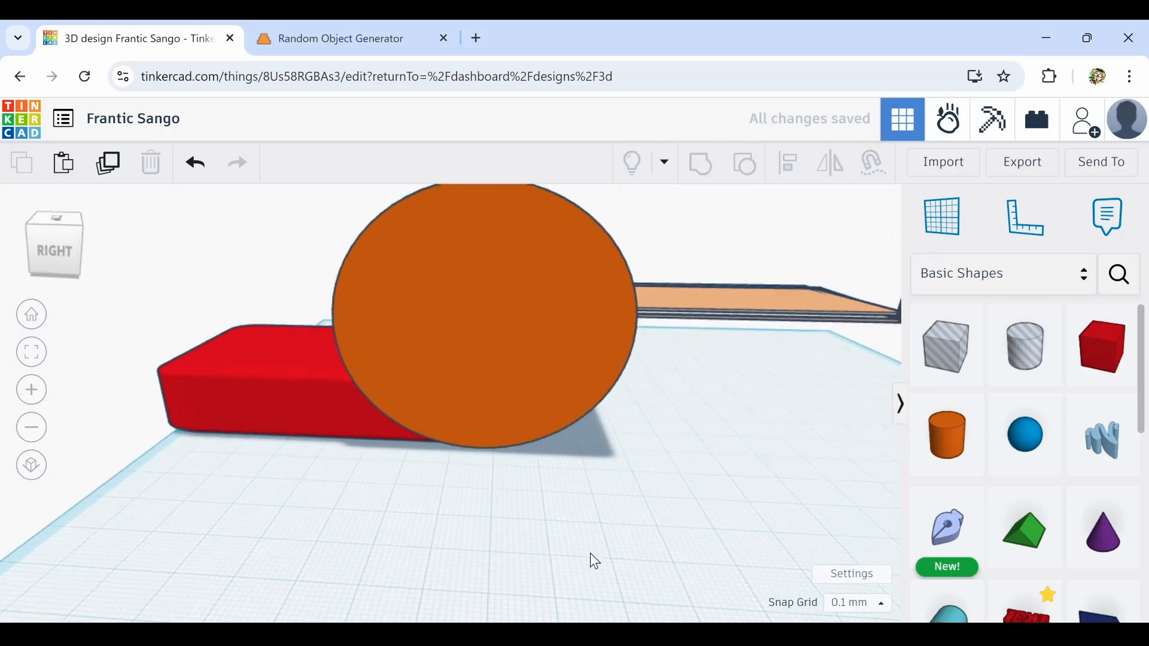
click(454, 252)
key(ctrl+Up)
key(ctrl+Up)
key(ctrl+Up)
key(ctrl+Up)
key(ctrl+Up)
key(ctrl+Up)
key(ctrl+Up)
key(ctrl+Up)
key(ctrl+Up)
key(ctrl+Up)
key(ctrl+Up)
key(ctrl+Up)
key(ctrl+Up)
key(ctrl+Up)
key(ctrl+Up)
key(ctrl+Up)
key(ctrl+Up)
key(ctrl+Up)
key(ctrl+Up)
key(ctrl+Up)
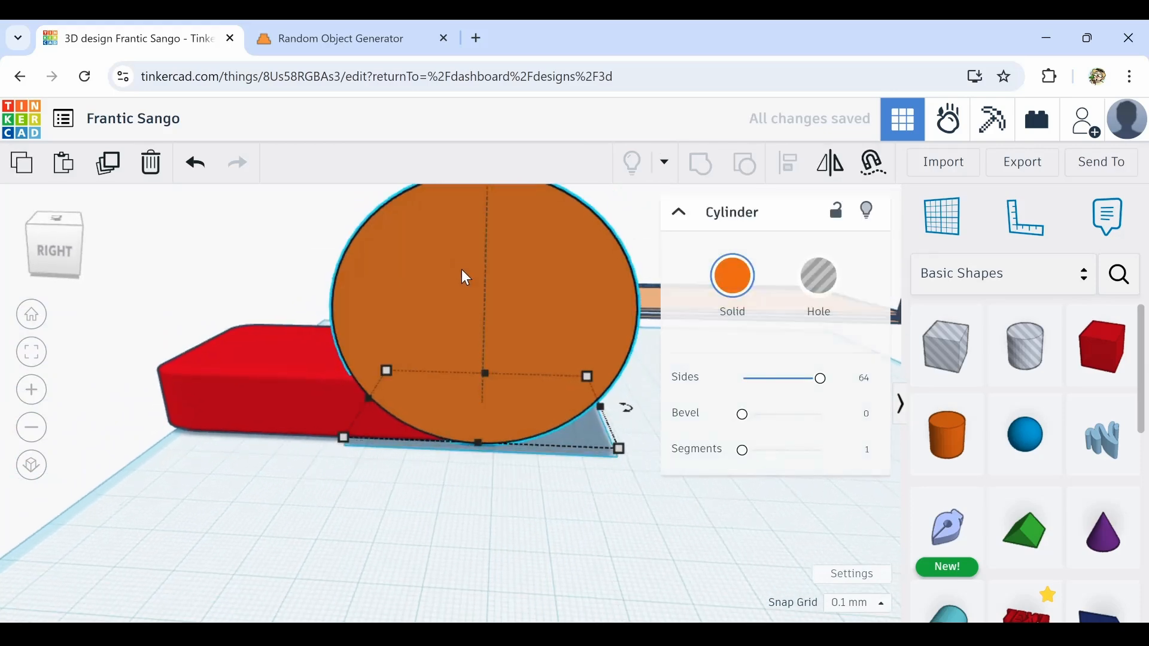
Select all the whistle parts and turn them upside down so the mouthpiece sits at the top of the cylinder
right_drag(515, 505, 405, 472)
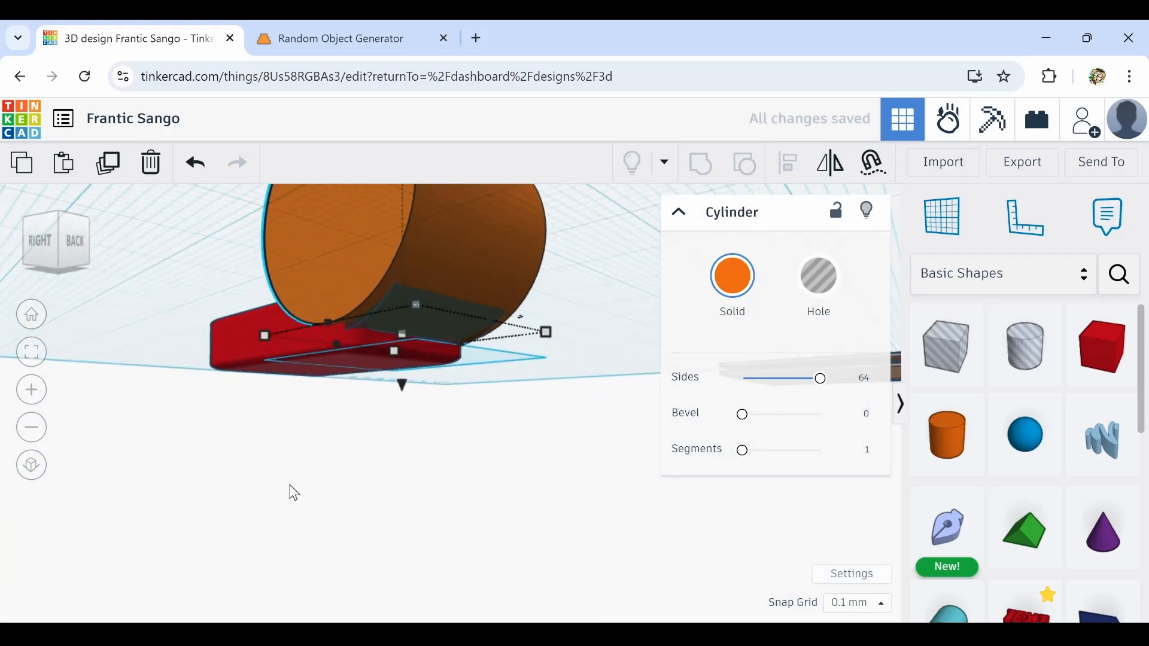
click(292, 446)
right_drag(292, 446, 301, 482)
middle_drag(296, 476, 291, 481)
drag(221, 259, 467, 516)
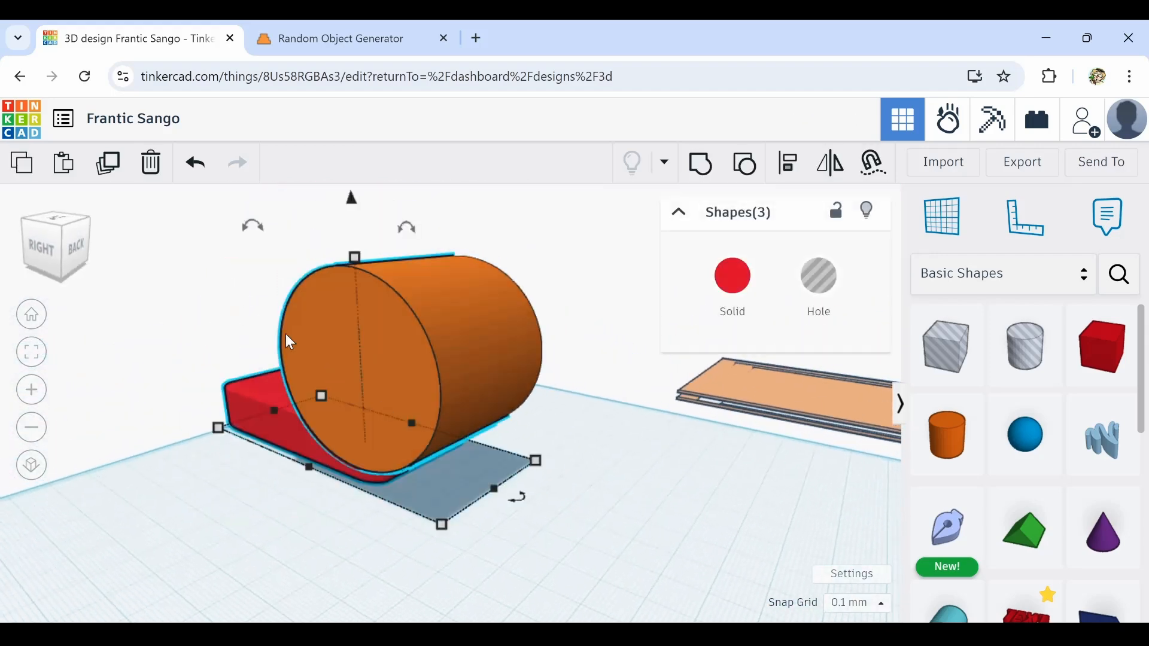
drag(237, 238, 263, 407)
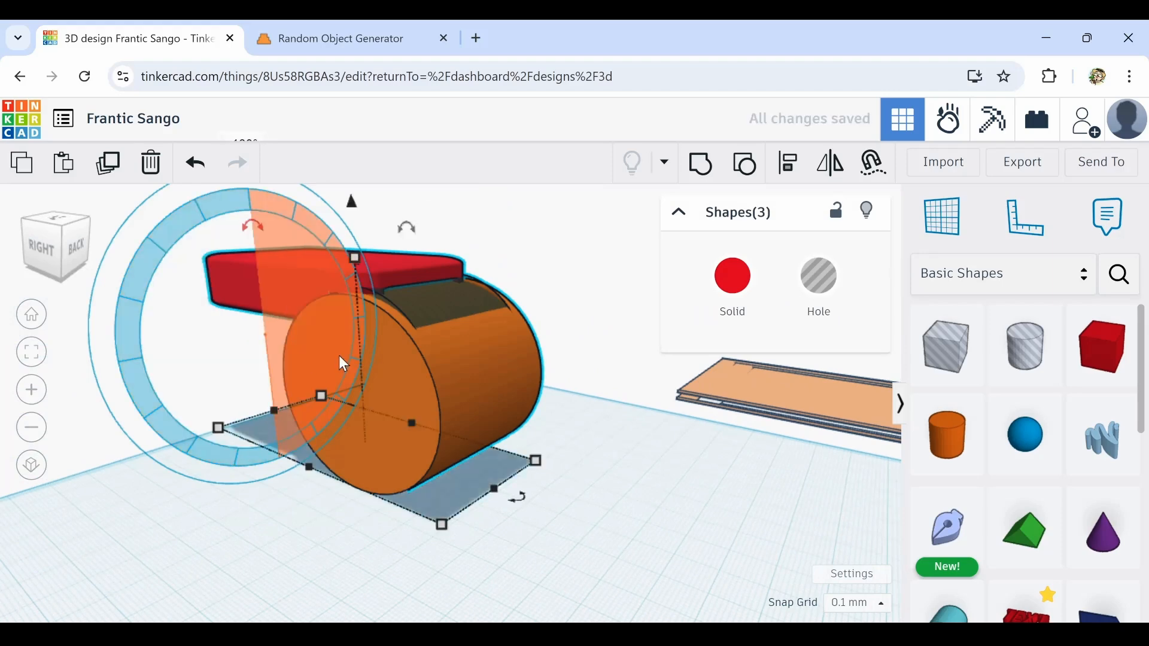
Group the outer cylinder with the inner cylinder hole, leaving the mouthpiece separate
mouse_move(412, 299)
right_down()
mouse_move(430, 342)
mouse_move(533, 344)
mouse_move(408, 304)
right_up()
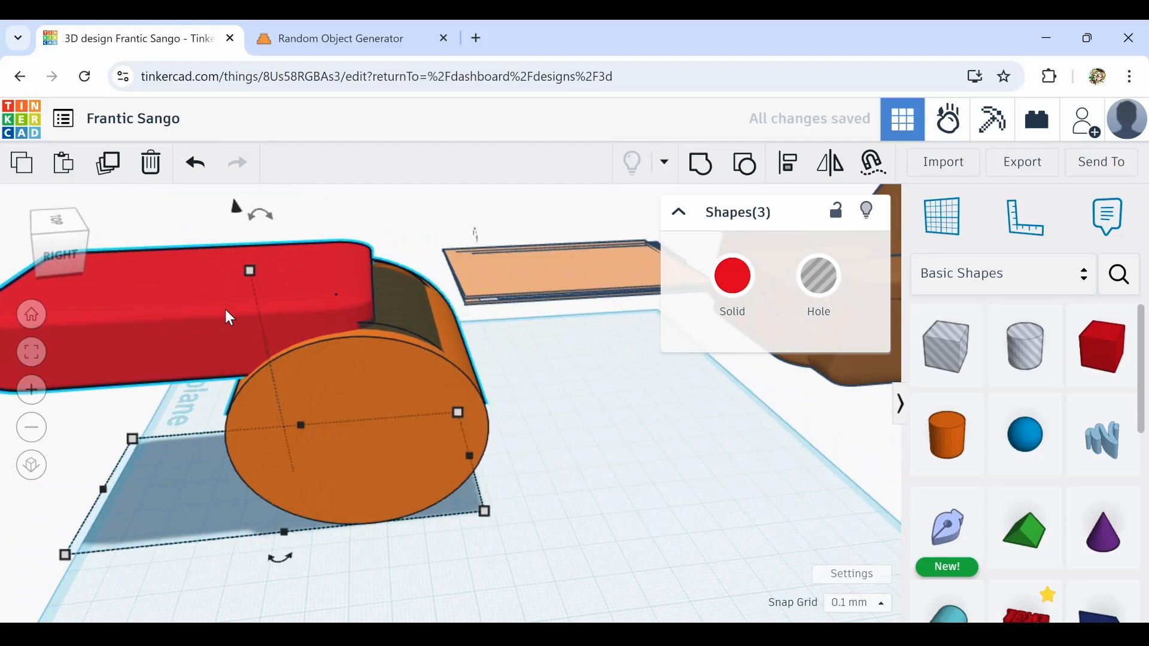
click(203, 346)
click(422, 398)
key(t)
click(429, 402)
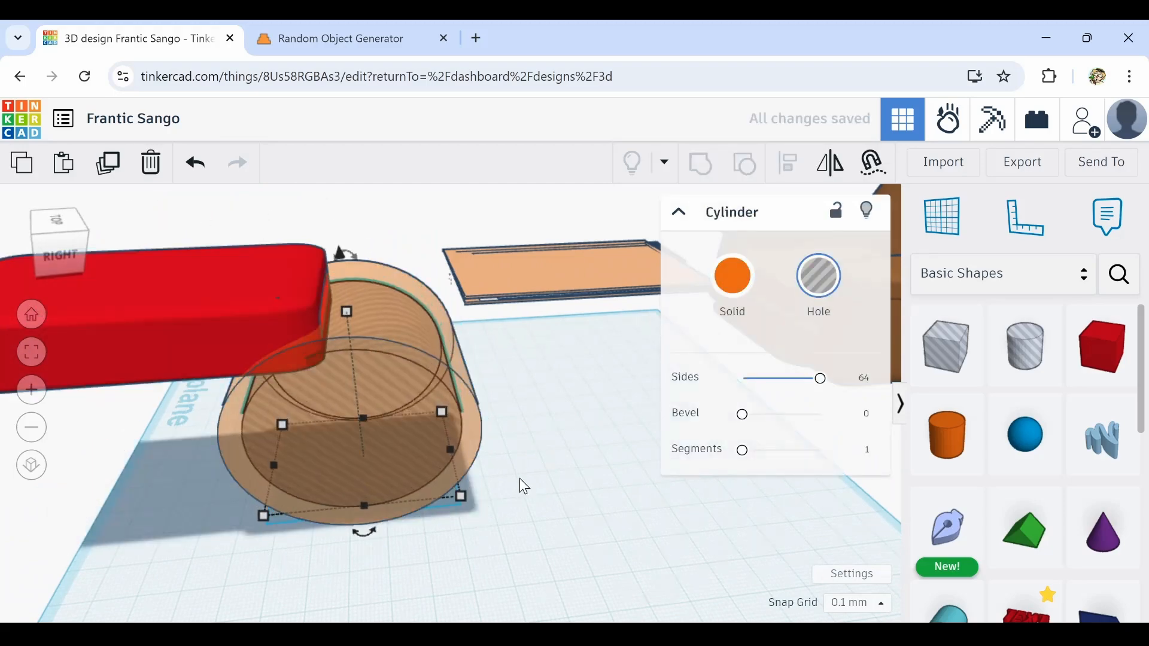
right_drag(519, 484, 525, 504)
shift+click(444, 336)
click(697, 165)
right_drag(361, 313, 350, 340)
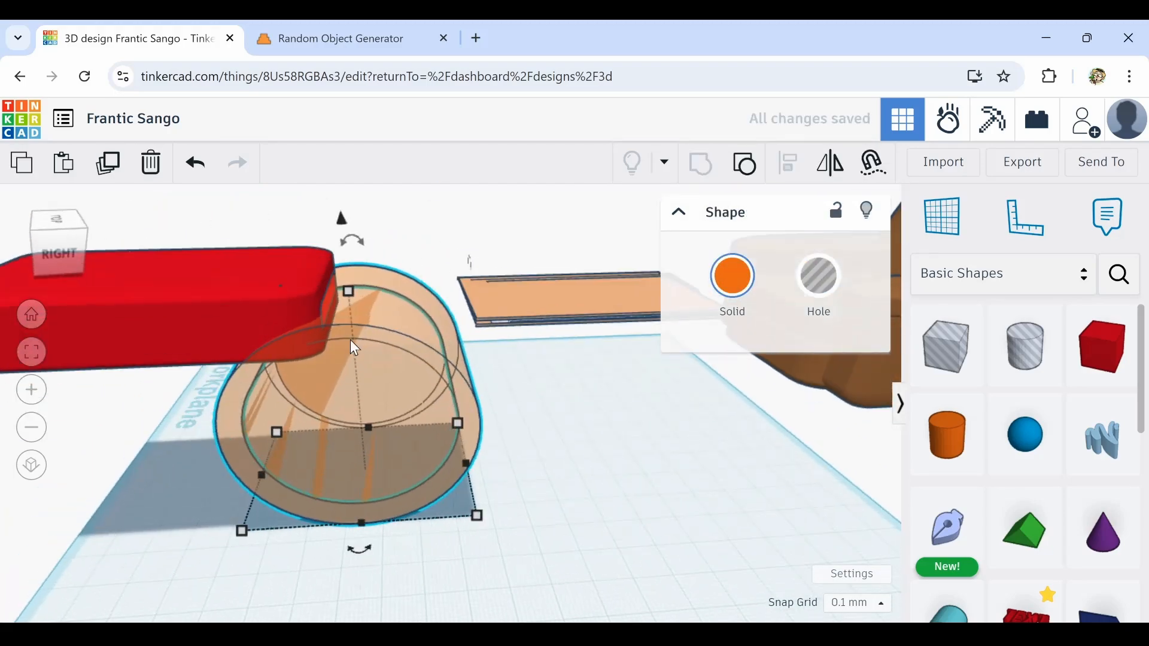
Make the cylinder opaque, then add a box hole and place it on the cylinder's top beside the mouthpiece
drag(350, 340, 379, 329)
key(t)
right_drag(443, 310, 391, 320)
drag(945, 347, 547, 432)
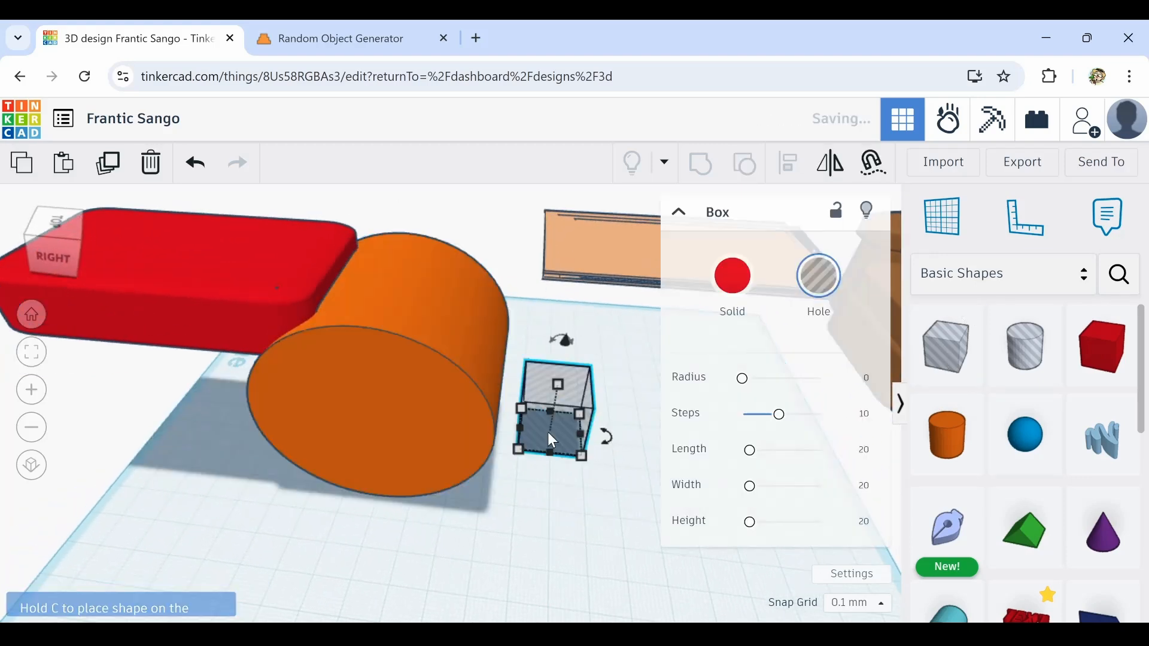
drag(563, 365, 438, 311)
drag(360, 299, 358, 300)
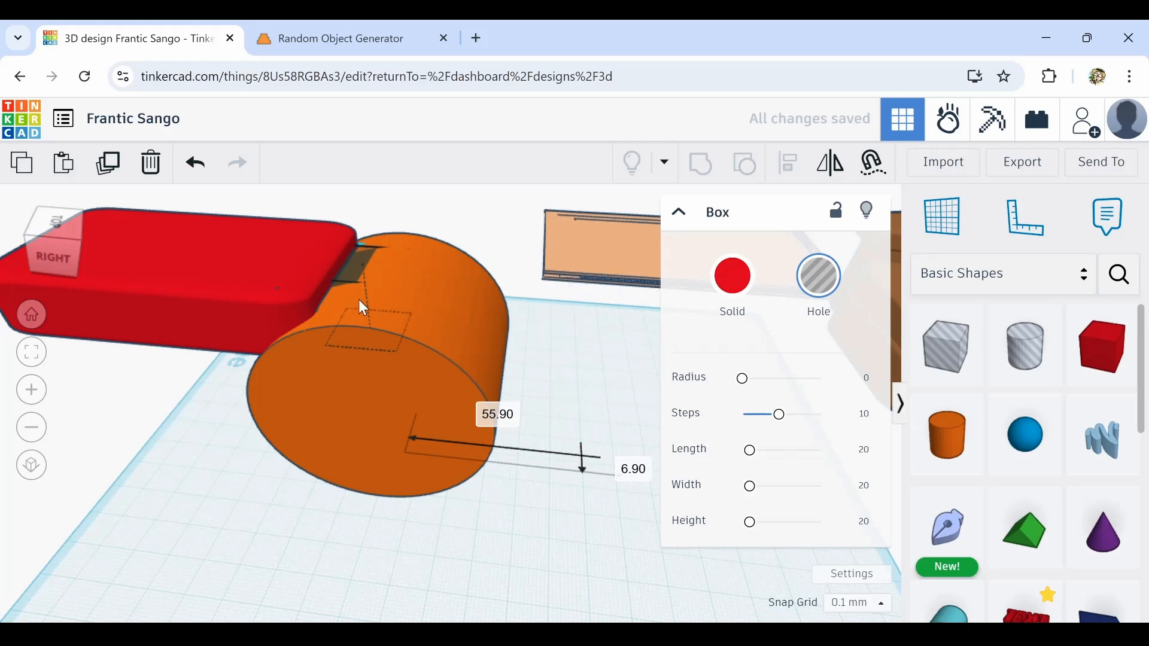
Widen the box hole across the mouthpiece's end and nudge it slightly away from the mouthpiece
right_drag(362, 303, 203, 310)
scroll(448, 242, up, 5)
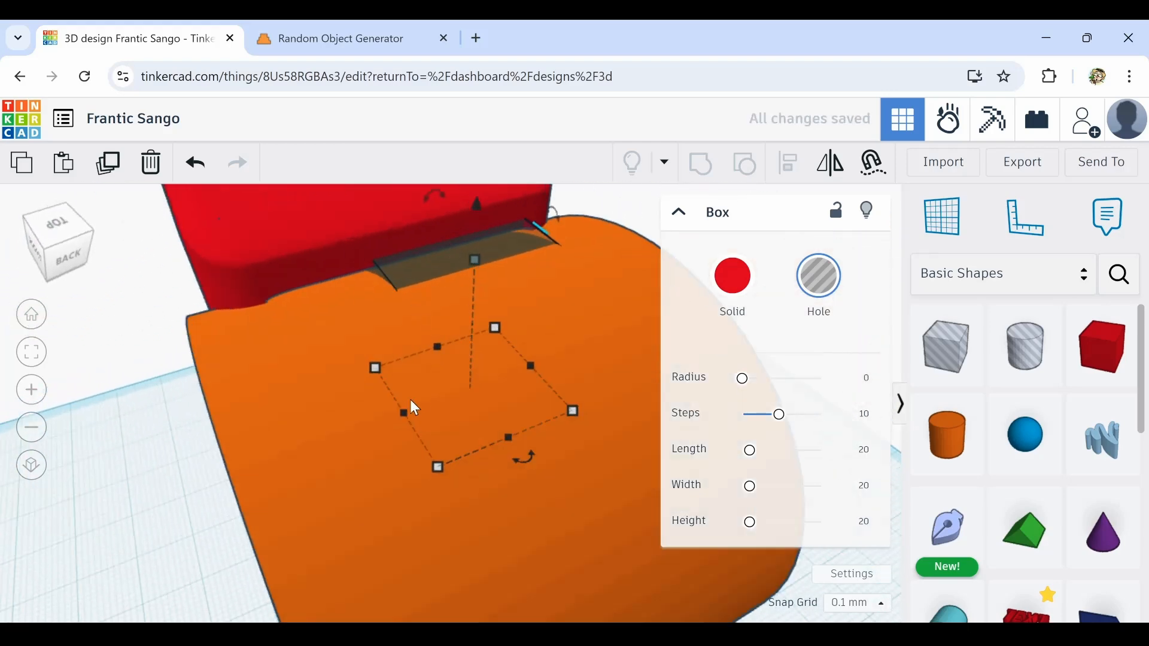
drag(400, 417, 318, 428)
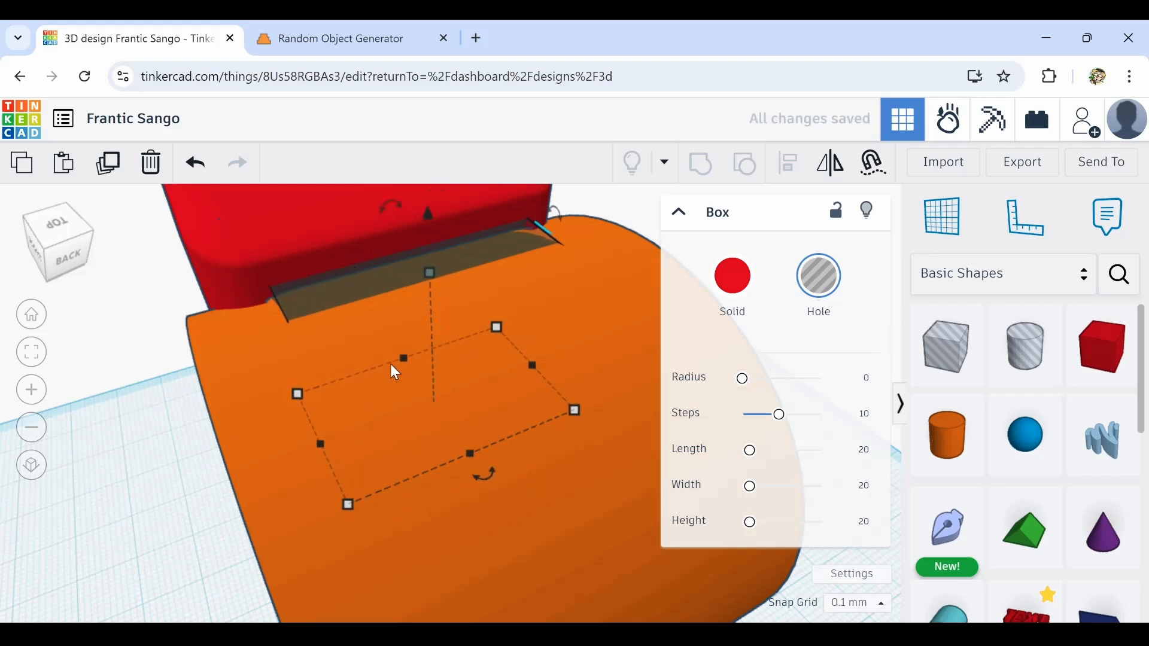
right_drag(435, 298, 524, 364)
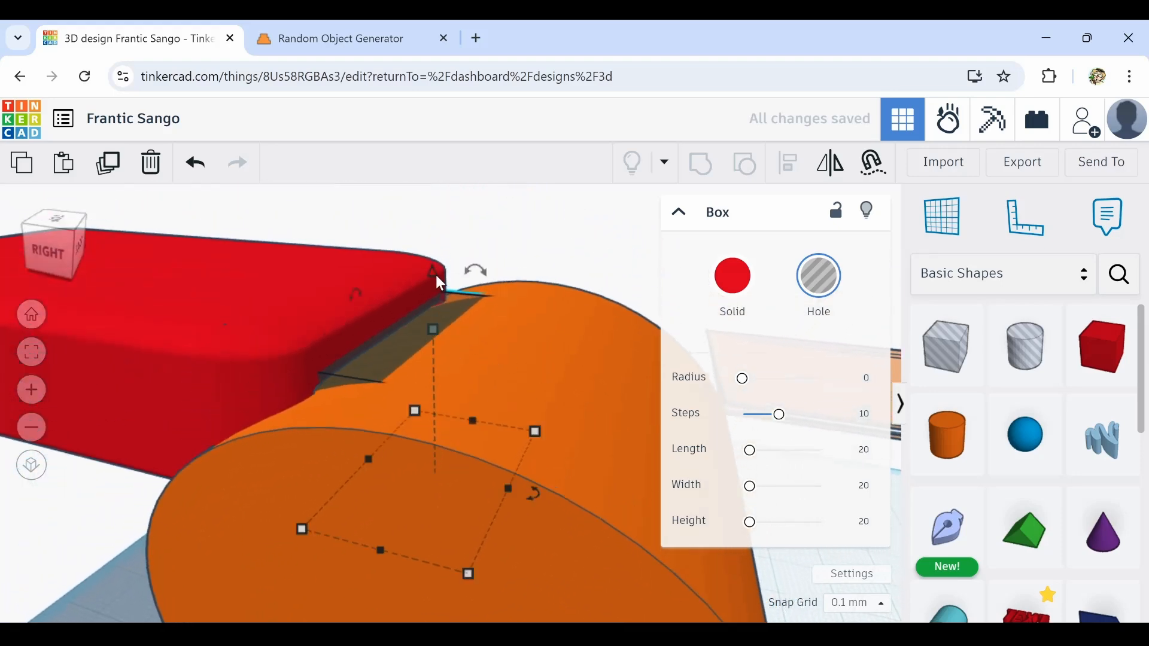
key(Right)
key(Right)
key(Right)
key(Right)
key(Right)
key(Right)
key(Right)
key(Right)
key(Right)
key(Right)
key(Right)
key(Right)
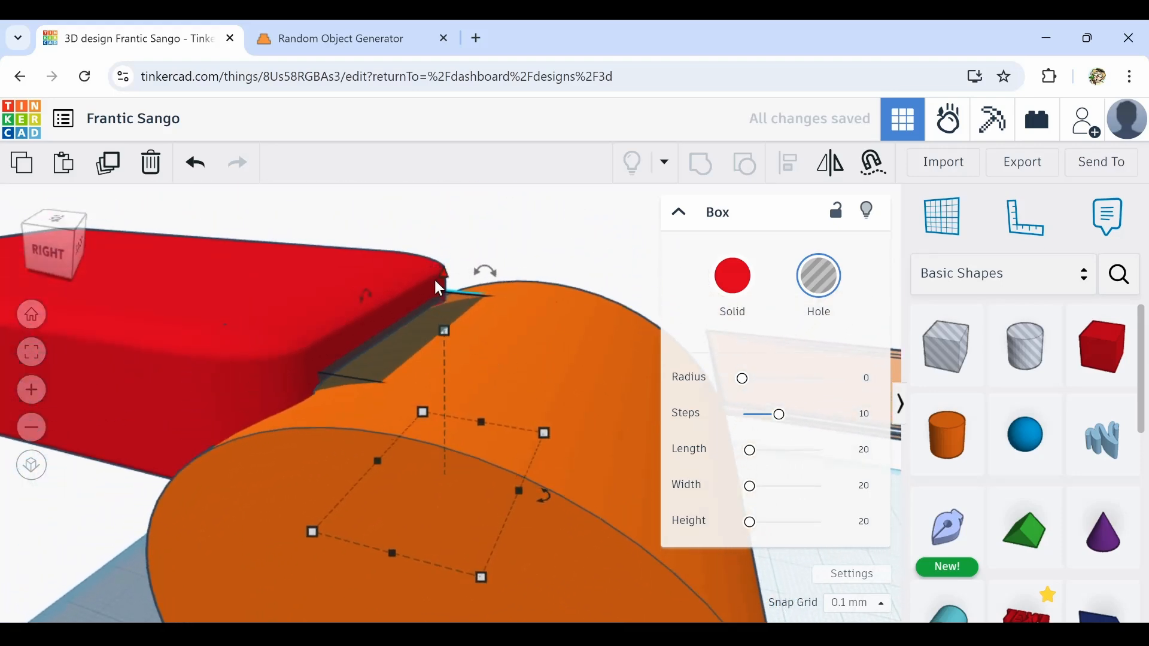
Extend the box hole's top above the mouthpiece and fit its footprint over the joint with the cylinder
drag(444, 330, 444, 273)
drag(443, 299, 395, 289)
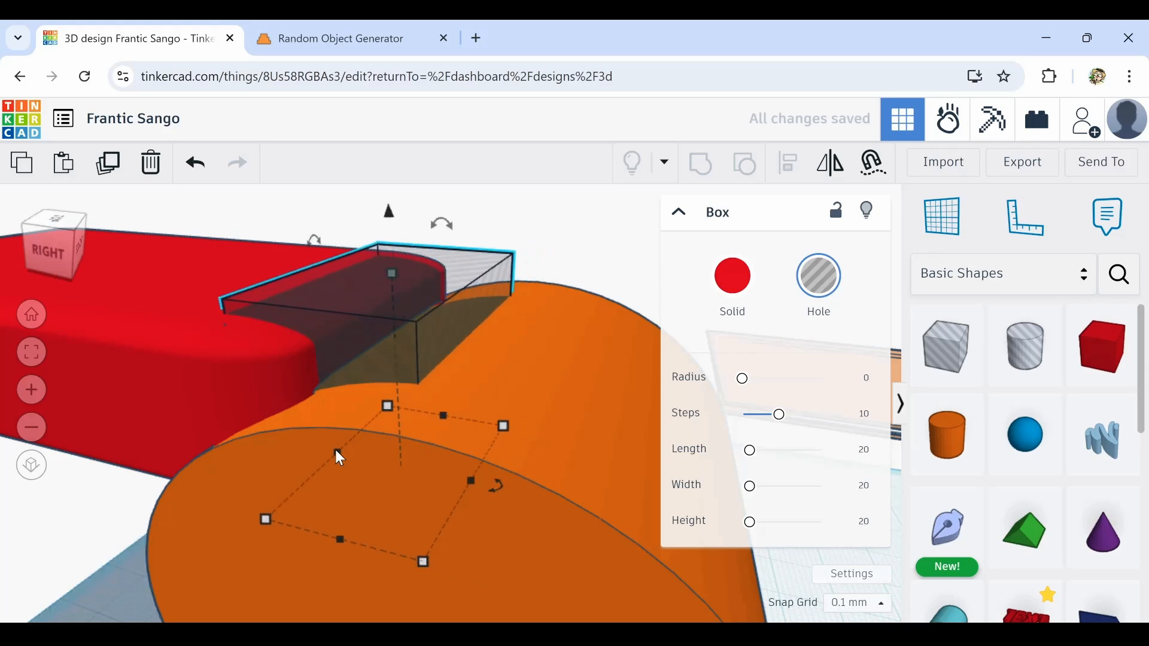
drag(335, 451, 379, 461)
Group the box hole with the cylinder to cut the air slot, and combine the result with the mouthpiece
right_drag(371, 416, 269, 460)
shift+click(359, 455)
click(700, 170)
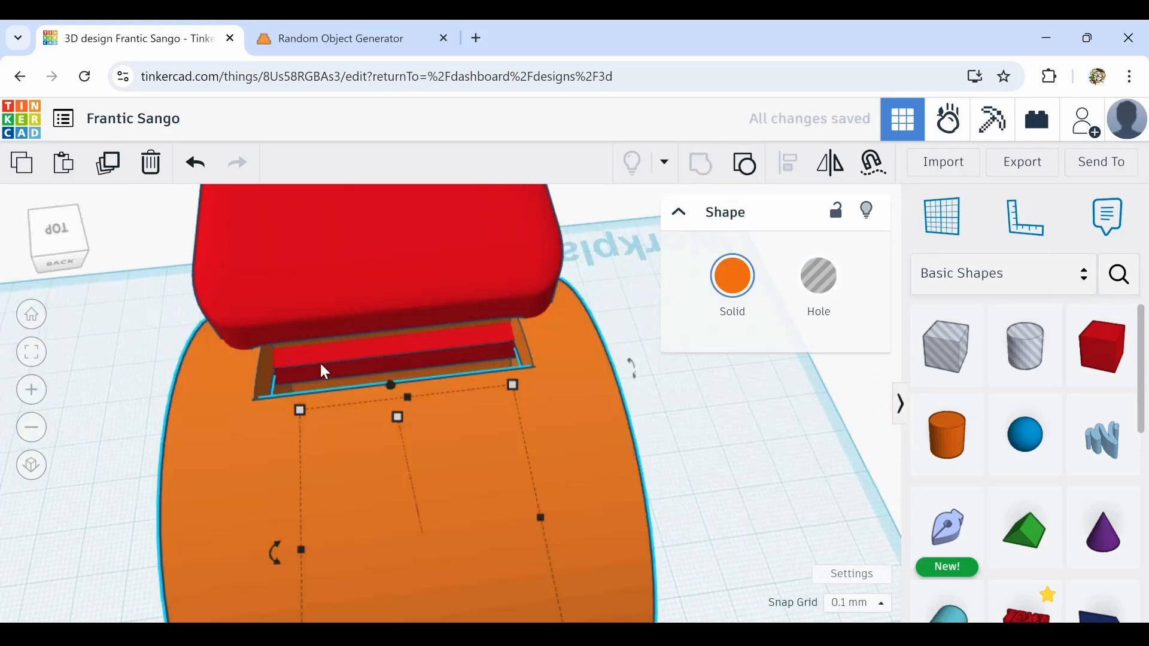
right_drag(419, 300, 278, 356)
right_drag(393, 340, 473, 374)
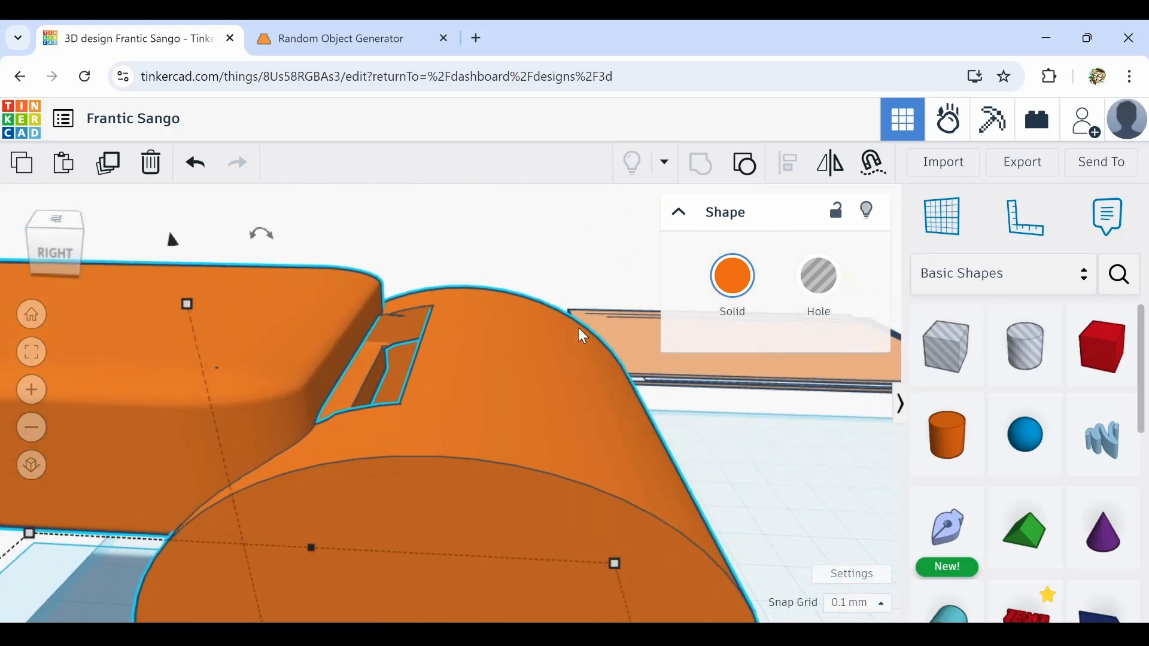
Add another box hole on the mouthpiece's top plane and move it over the cylinder beside the air slot
right_drag(578, 329, 556, 413)
drag(949, 371, 244, 341)
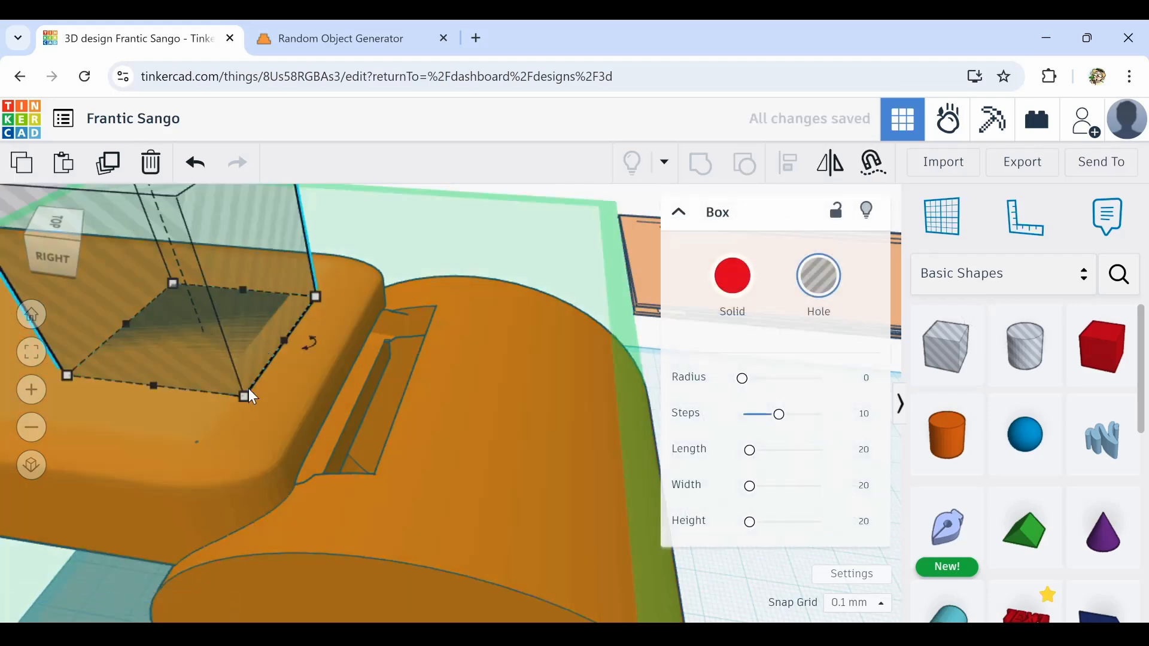
drag(246, 395, 606, 419)
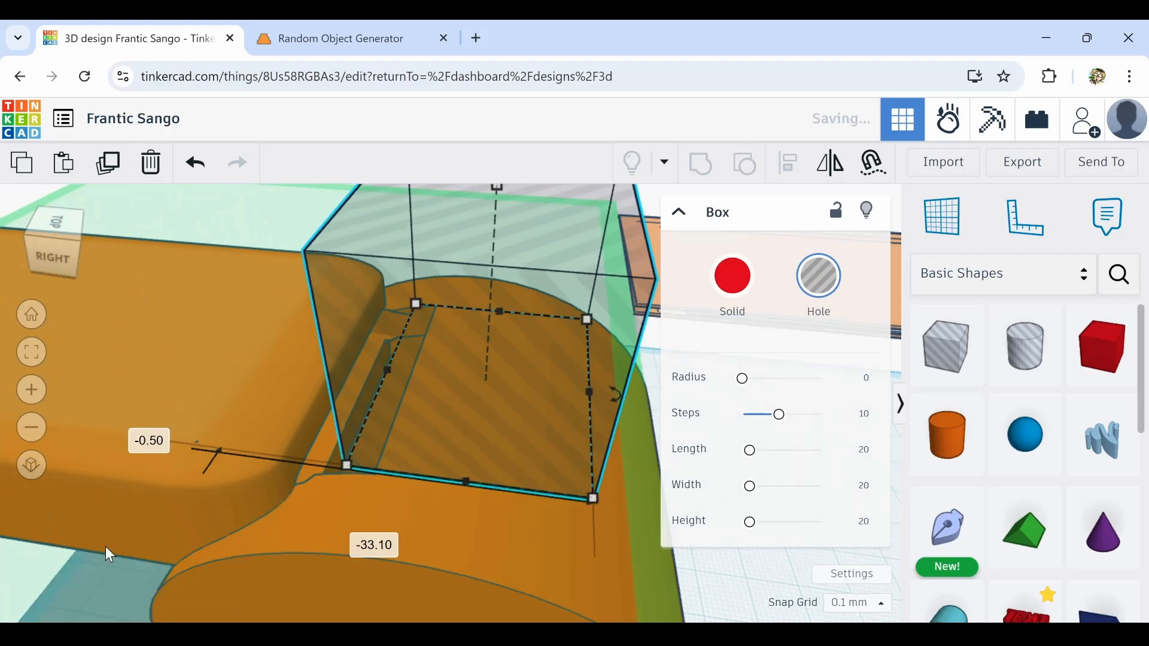
click(74, 561)
Lower the new box hole until its base sinks into the cylinder's top surface
right_drag(412, 433, 422, 434)
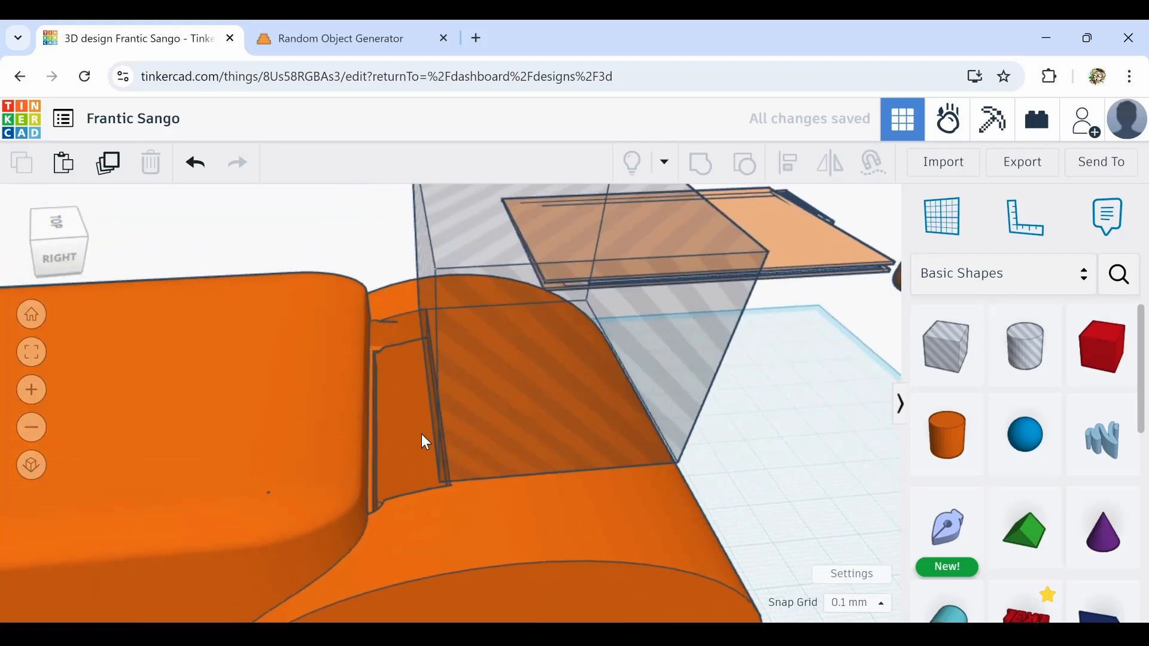
click(515, 363)
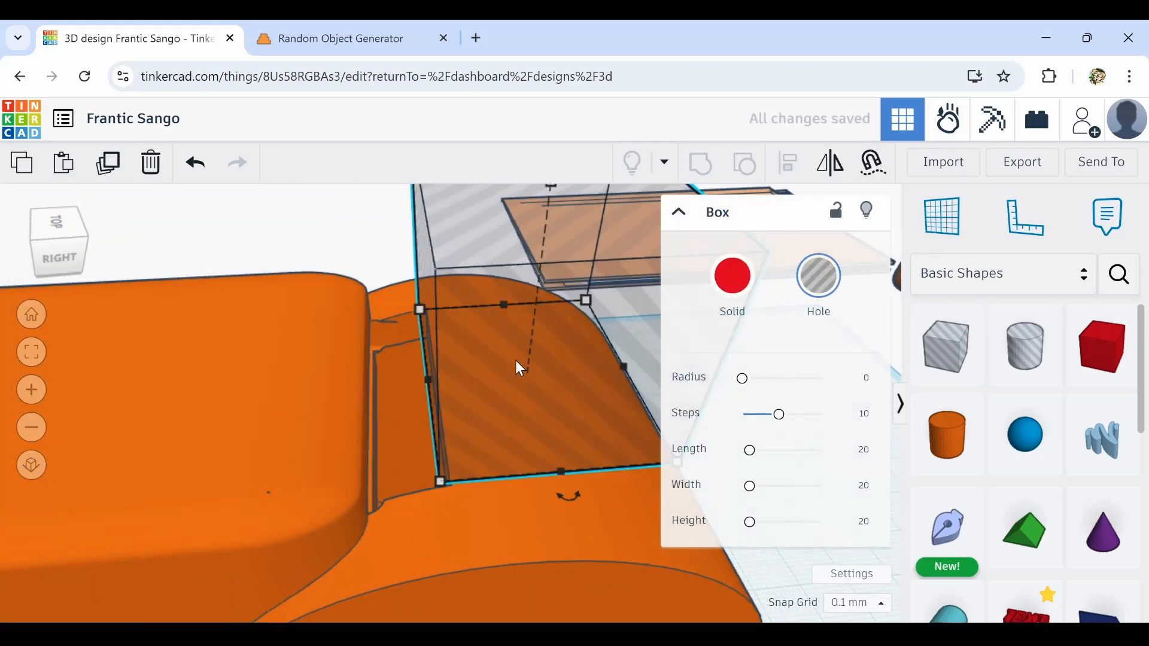
key(ctrl+Down)
key(ctrl+Down)
key(ctrl+Down)
key(ctrl+Down)
key(ctrl+Down)
key(ctrl+Down)
key(ctrl+Down)
key(ctrl+Down)
key(ctrl+Down)
key(ctrl+Down)
key(ctrl+Down)
key(ctrl+Down)
key(ctrl+Down)
key(ctrl+Down)
key(ctrl+Down)
key(ctrl+Down)
key(ctrl+Down)
key(ctrl+Down)
key(ctrl+Down)
key(ctrl+Down)
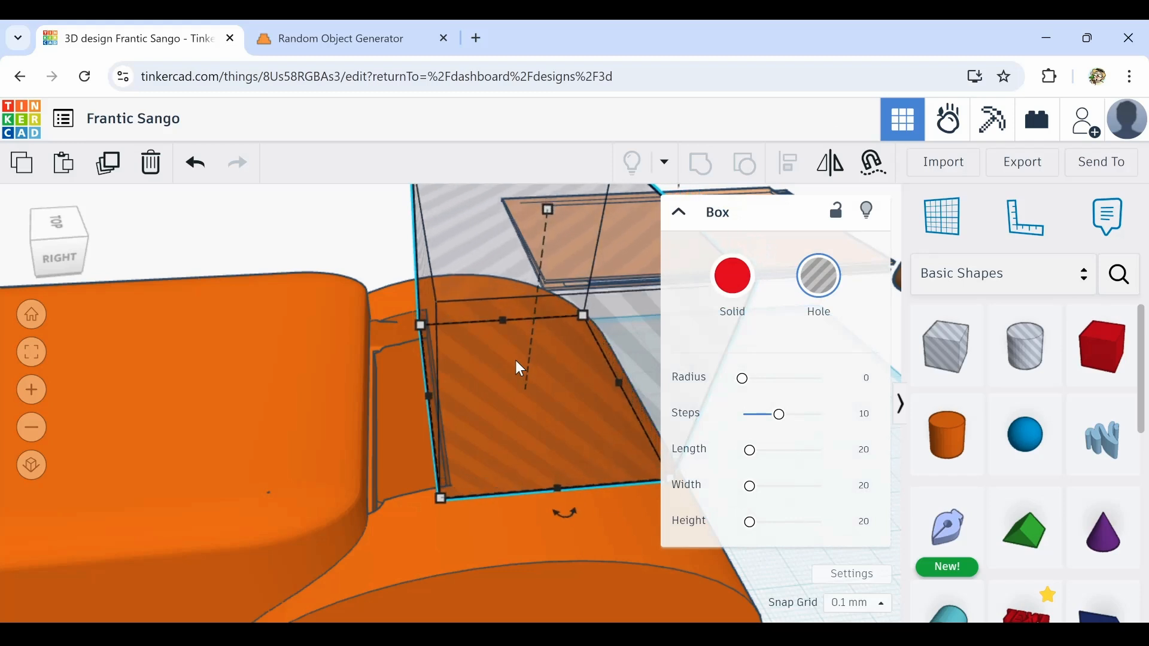
key(ctrl+Down)
key(ctrl+Down)
key(ctrl+Down)
key(ctrl+Up)
key(ctrl+Up)
key(ctrl+Up)
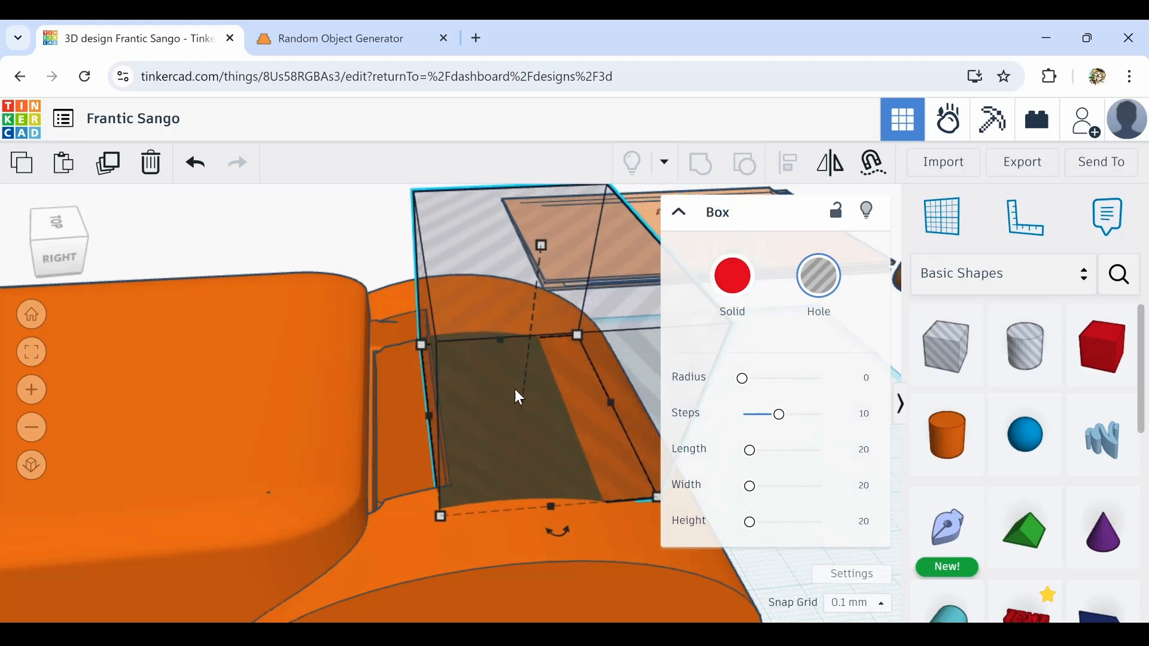
Shift the box hole along the slot and stretch it to about 32.1 mm across the cylinder
drag(514, 389, 514, 344)
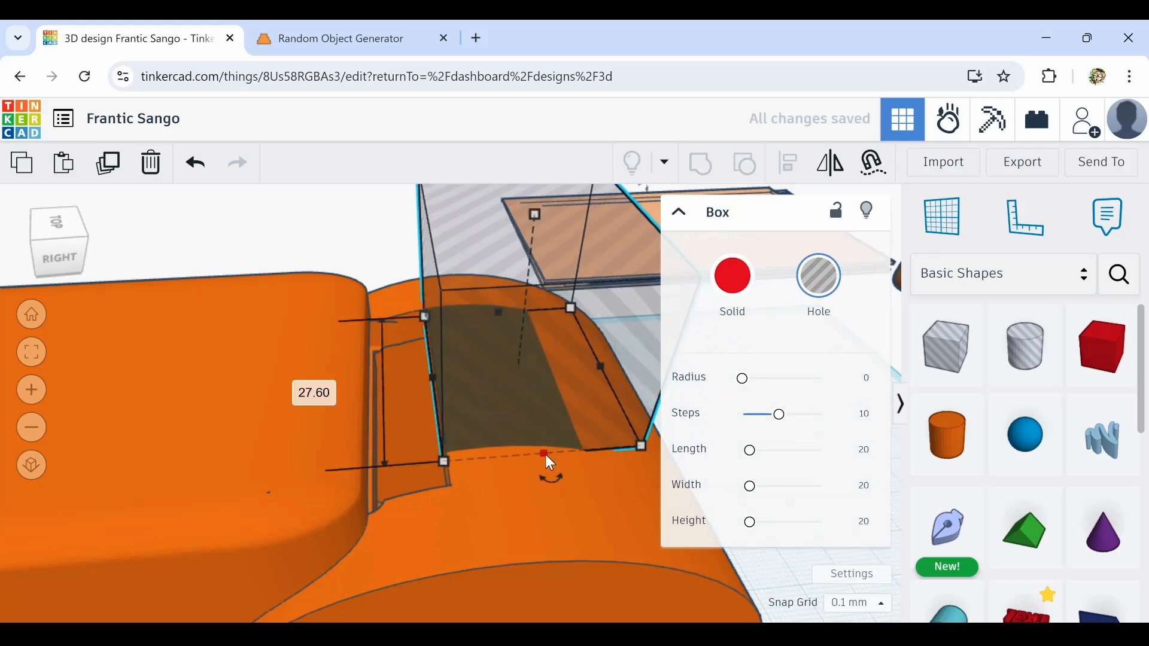
drag(544, 454, 538, 487)
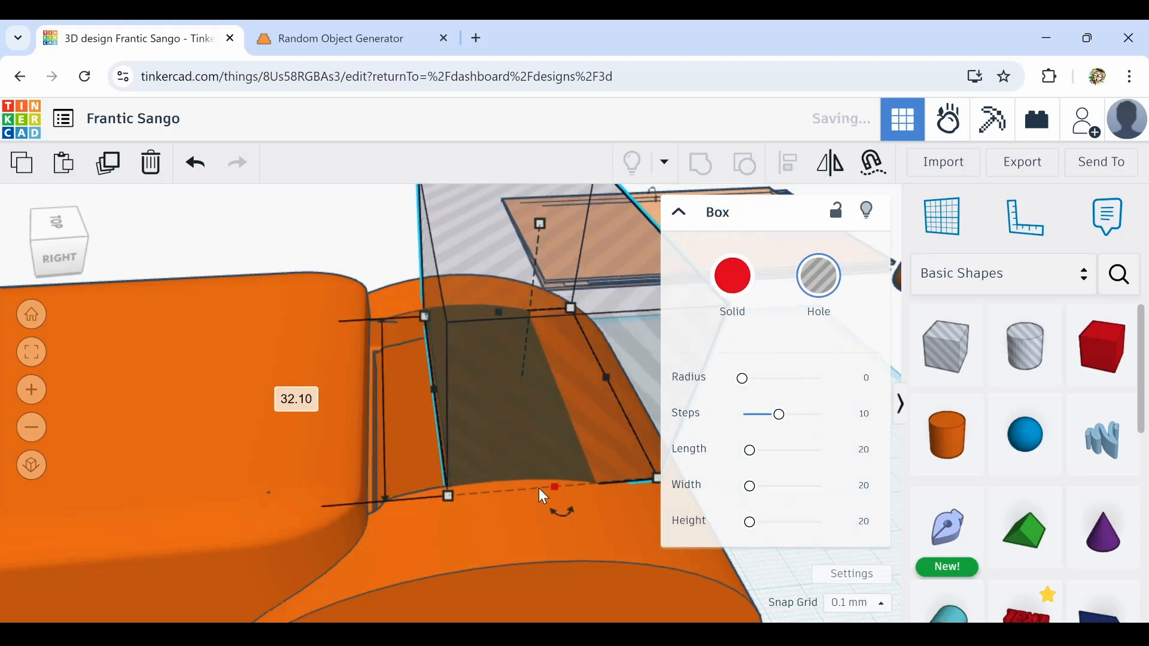
scroll(529, 359, down, 3)
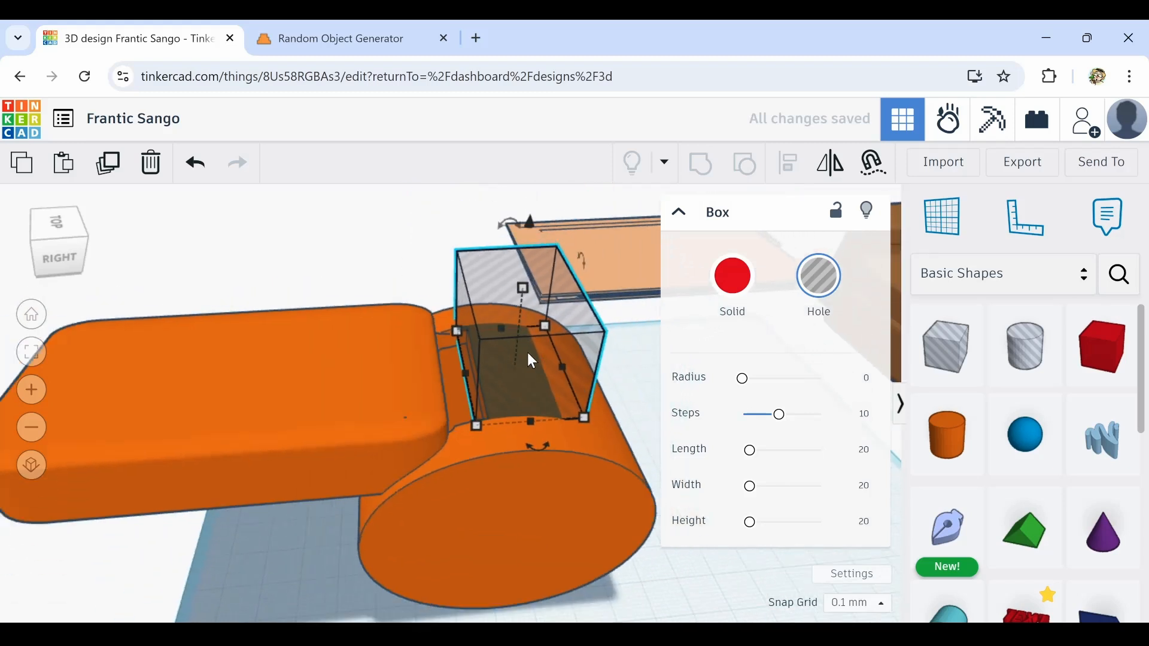
Tilt the box hole so its top leans toward the mouthpiece
mouse_move(512, 225)
drag(501, 228, 470, 184)
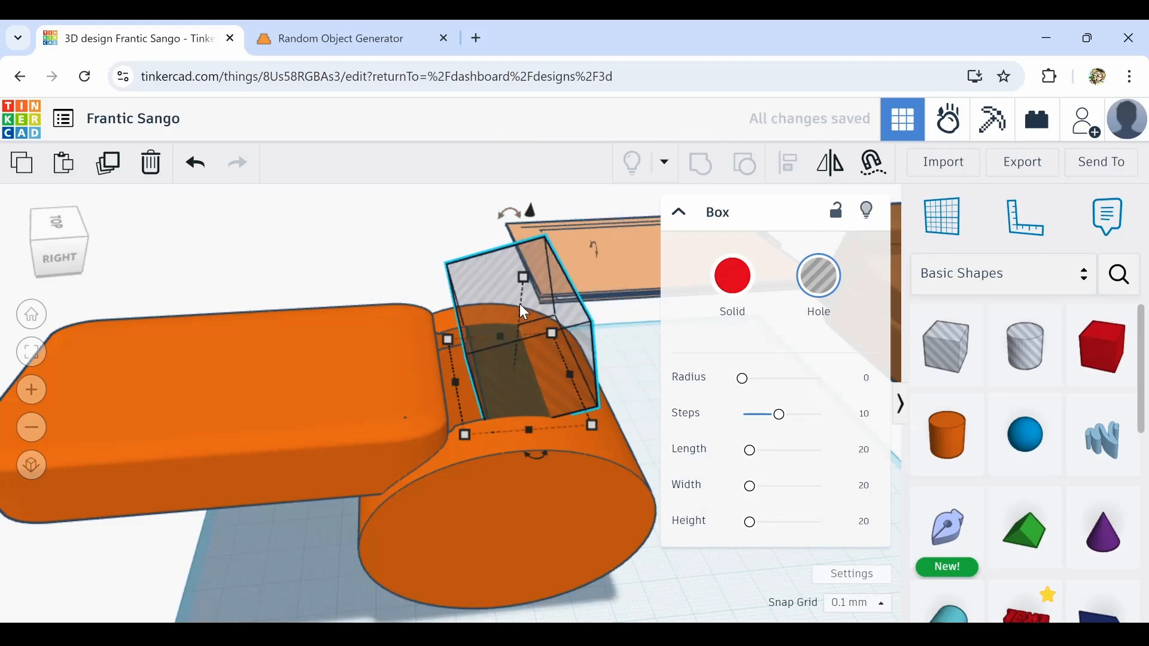
right_drag(497, 393, 655, 416)
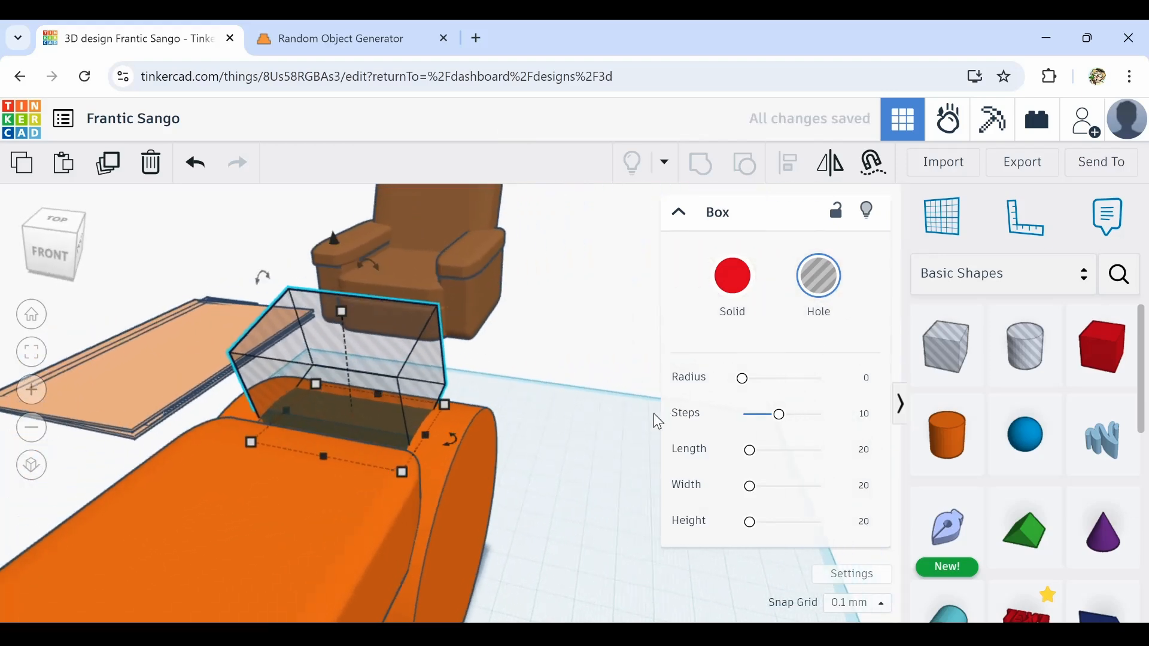
Narrow the tilted box hole slightly to match the end of the air slot
scroll(239, 434, up, 5)
right_drag(287, 441, 339, 477)
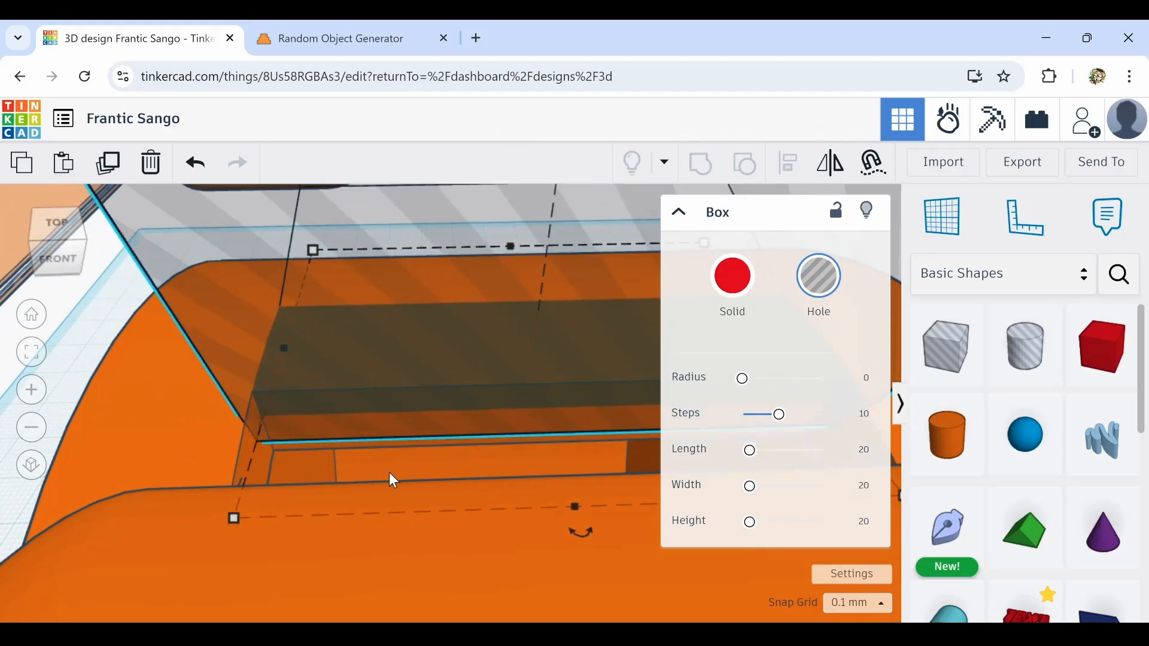
scroll(503, 496, down, 5)
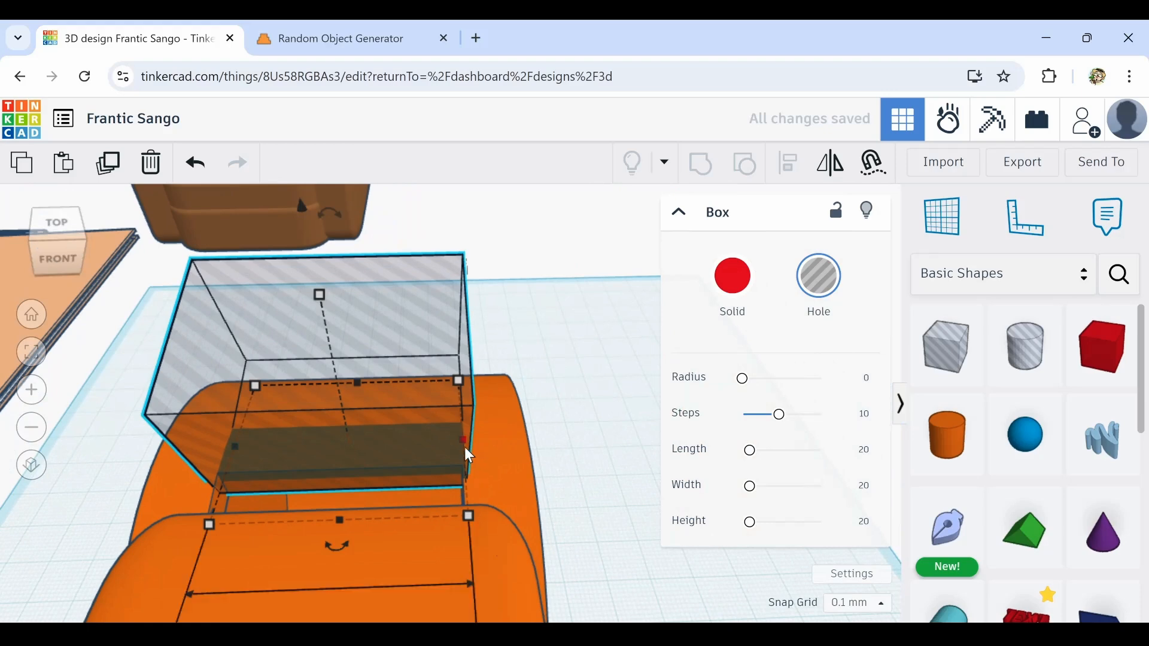
drag(450, 438, 458, 441)
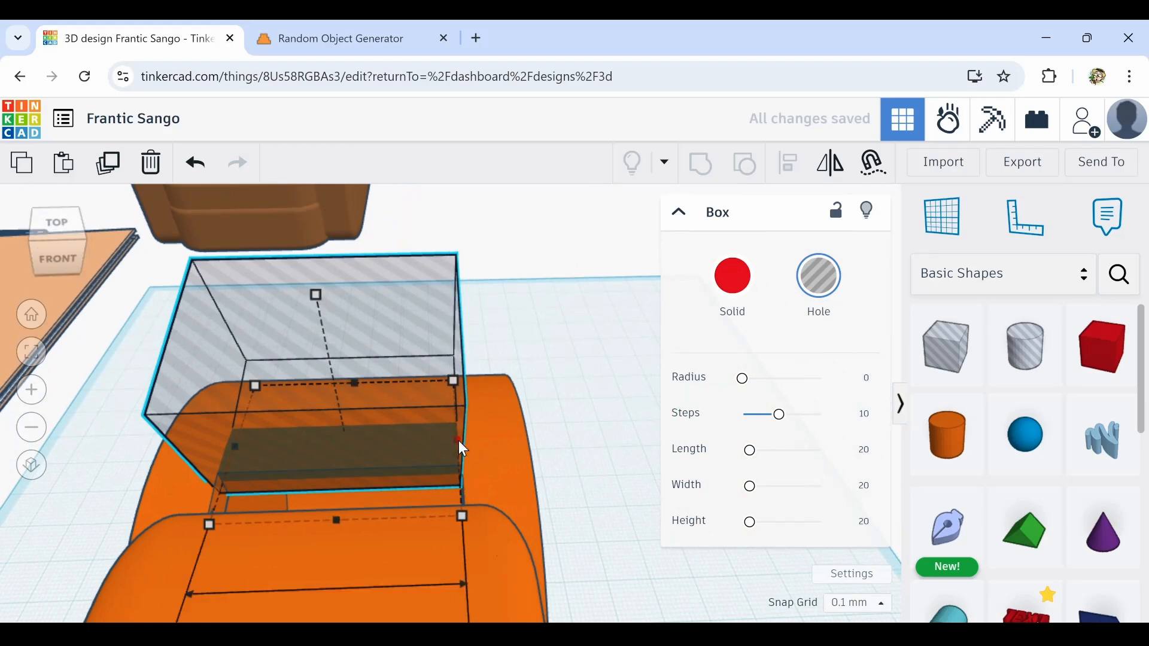
Duplicate the tilted box hole and move the copy away from the slot onto the mouthpiece
scroll(382, 484, up, 5)
right_drag(387, 526, 549, 469)
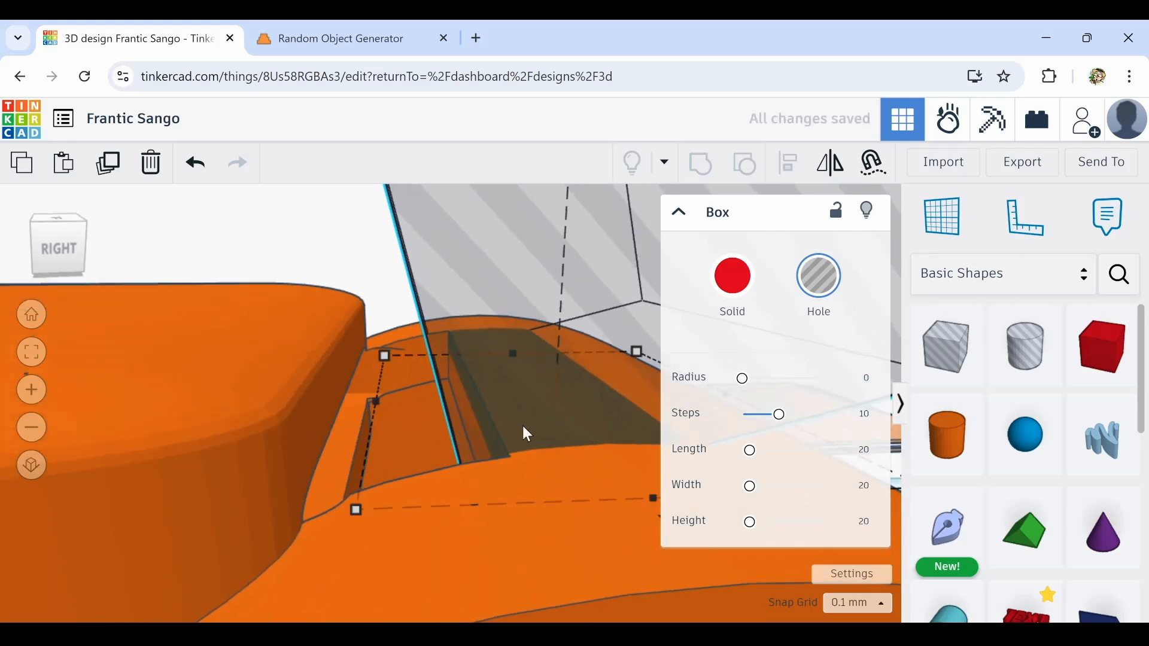
right_drag(523, 431, 536, 425)
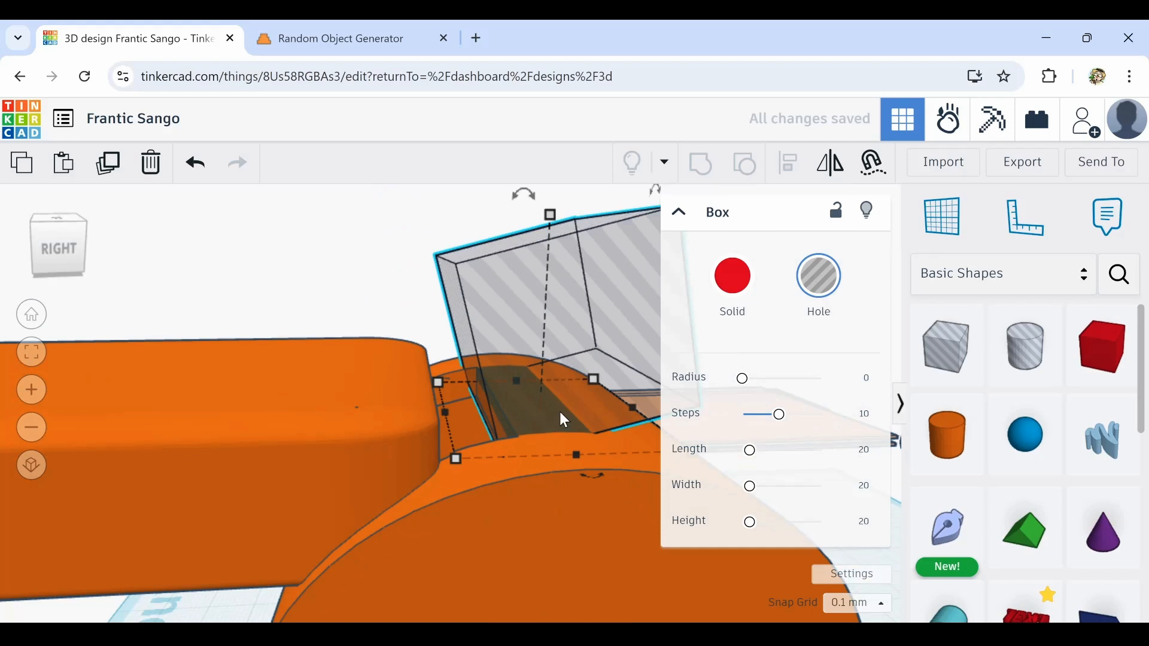
click(379, 257)
click(526, 278)
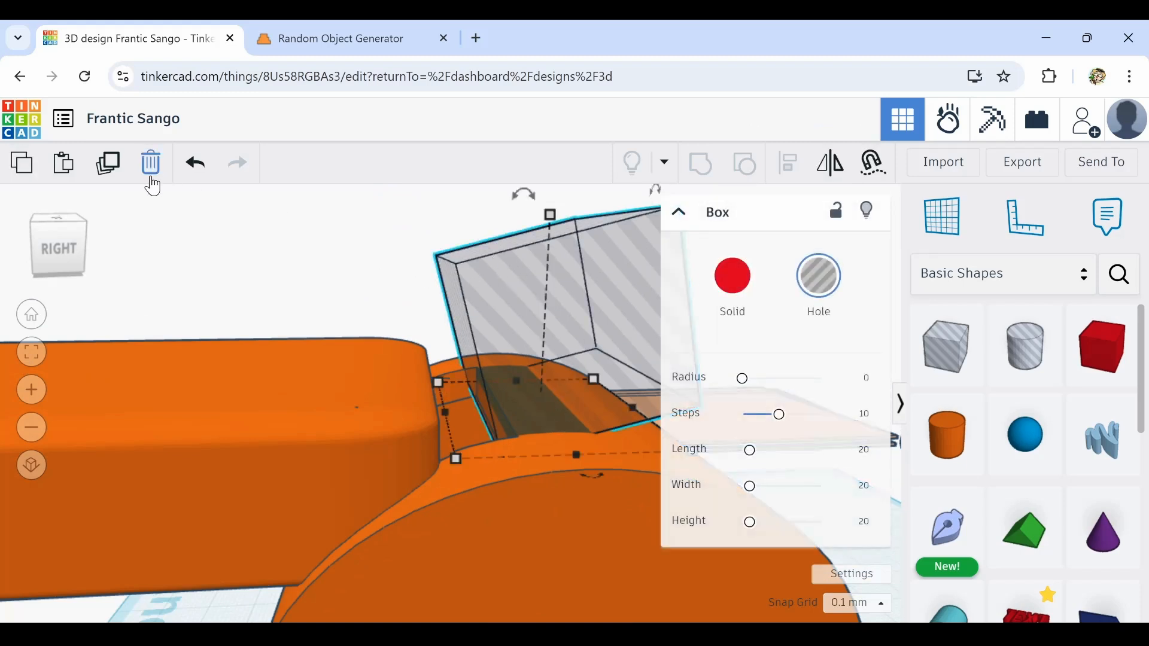
click(110, 172)
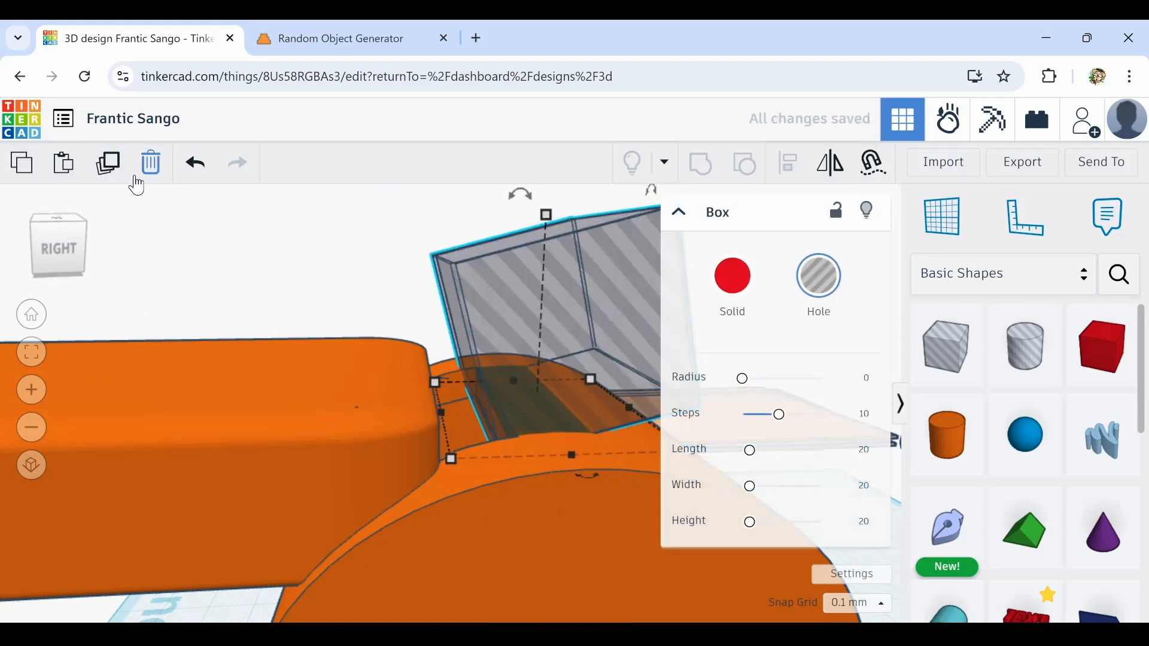
key(shift+Left)
key(shift+Left)
key(shift+Left)
key(shift+Left)
key(shift+Left)
key(shift+Left)
key(shift+Left)
key(shift+Left)
key(shift+Left)
key(shift+Left)
key(shift+Left)
key(shift+Left)
key(shift+Left)
key(shift+Left)
key(shift+Left)
key(shift+Left)
key(shift+Left)
key(shift+Left)
key(shift+Left)
key(shift+Left)
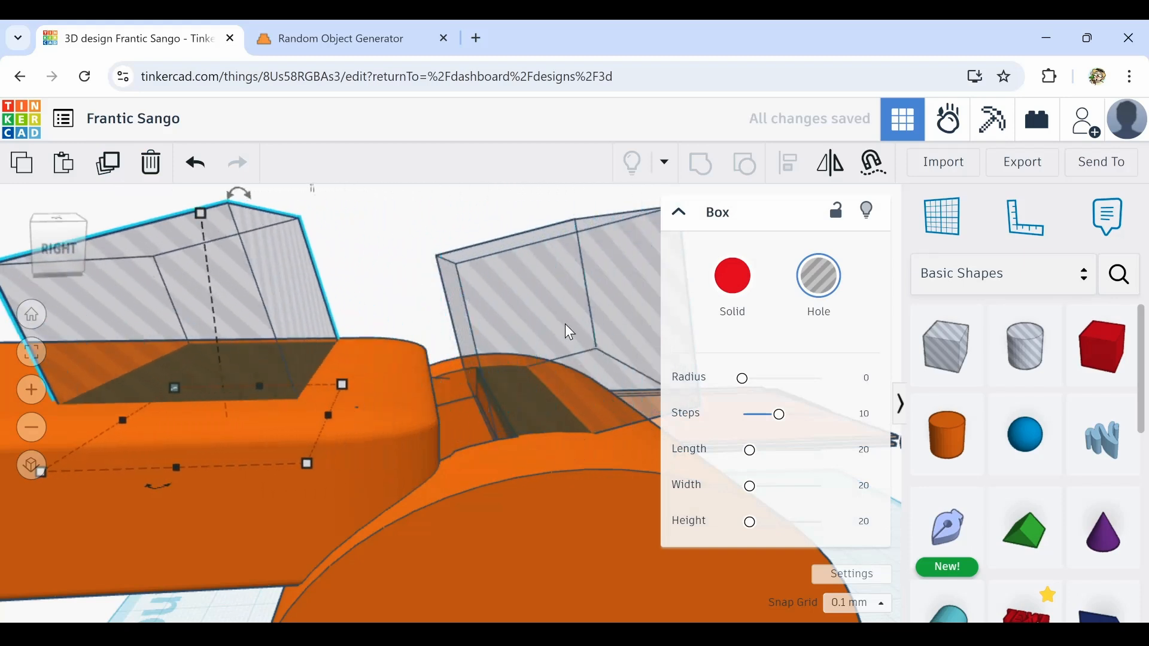
Group the original tilted box hole with the whistle body to cut the slanted end, leaving the copy out
shift+click(596, 331)
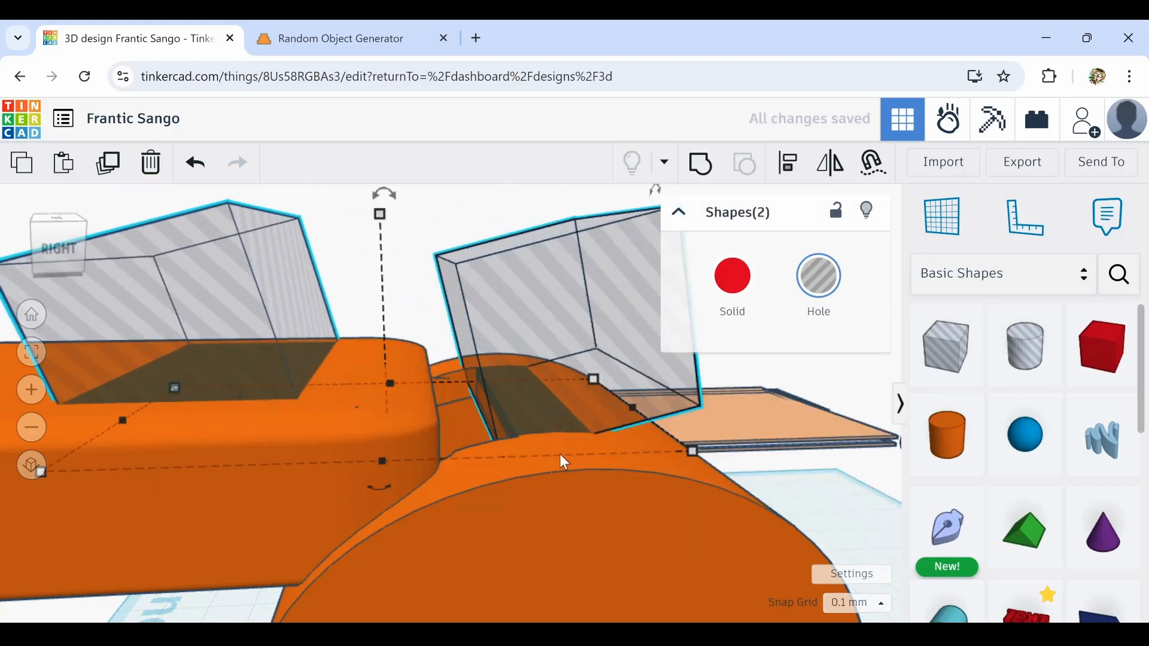
shift+click(540, 509)
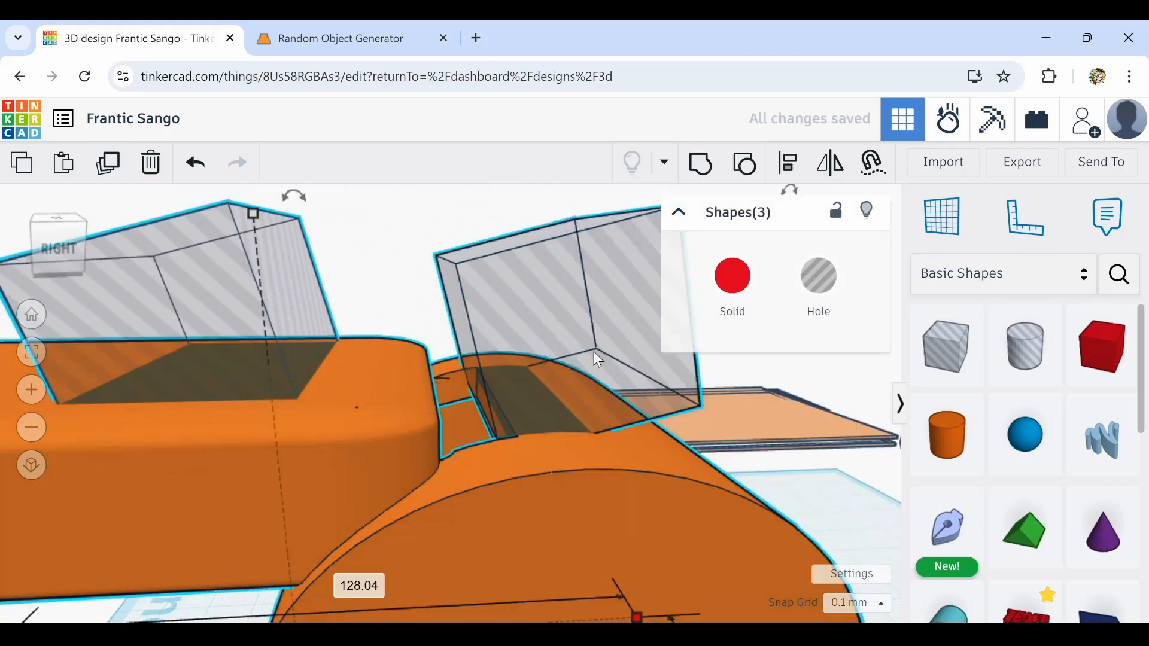
shift+click(176, 256)
click(698, 166)
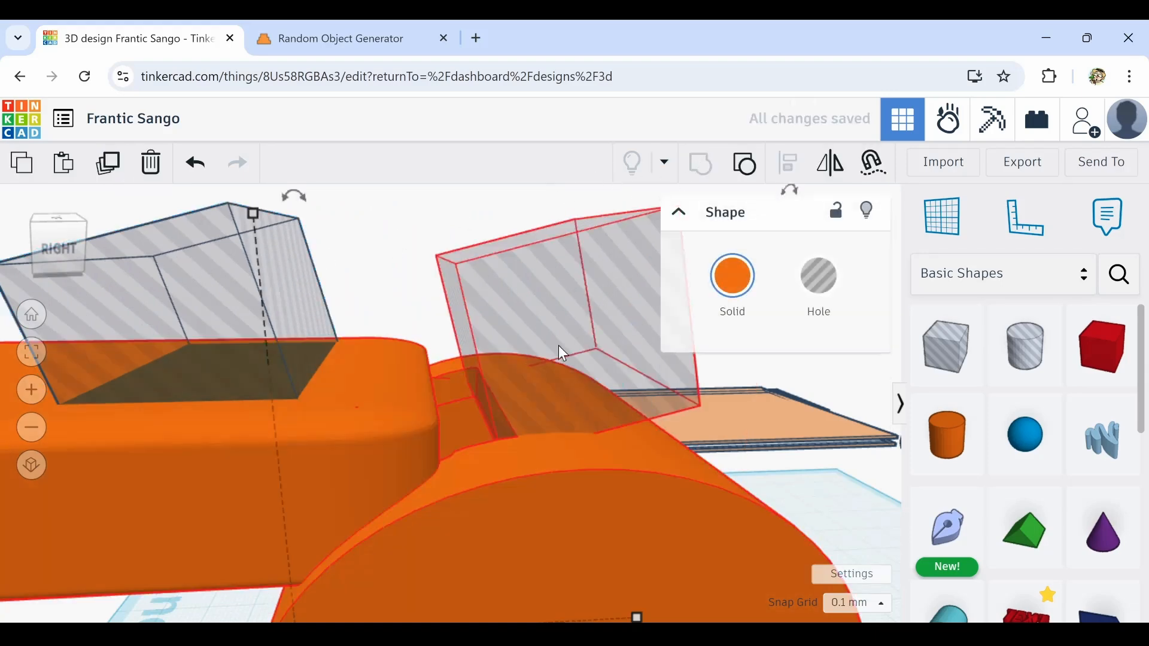
Examine the slanted cut at the end of the air slot closely from several angles
scroll(507, 423, up, 5)
right_drag(489, 407, 484, 407)
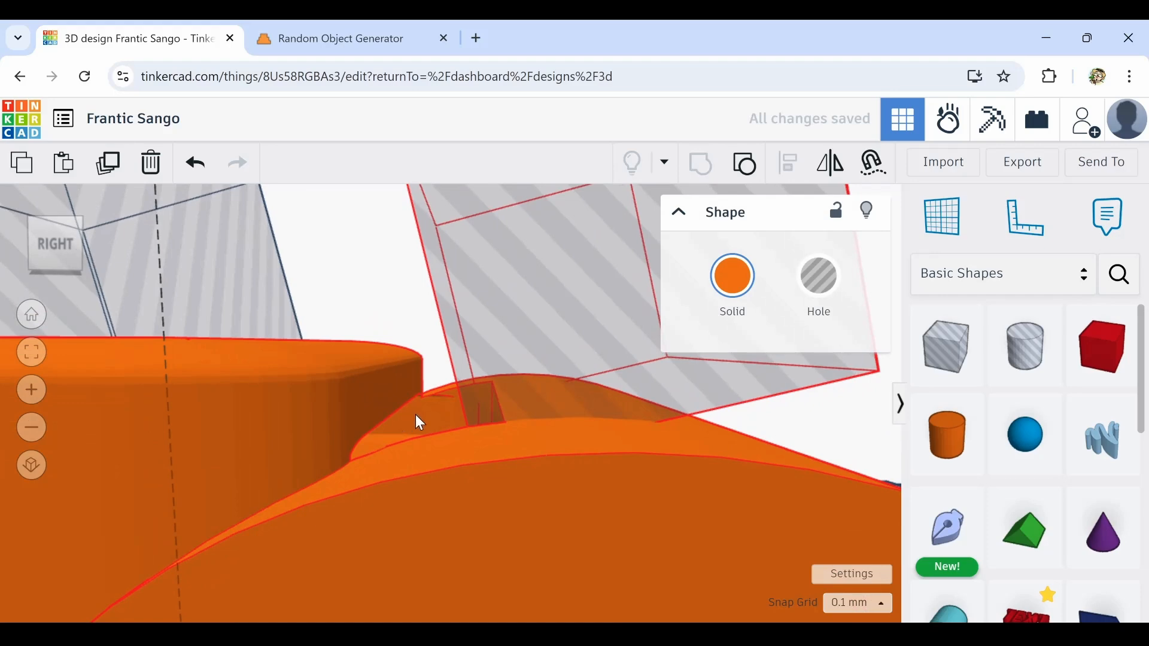
right_drag(460, 417, 486, 420)
scroll(512, 399, up, 3)
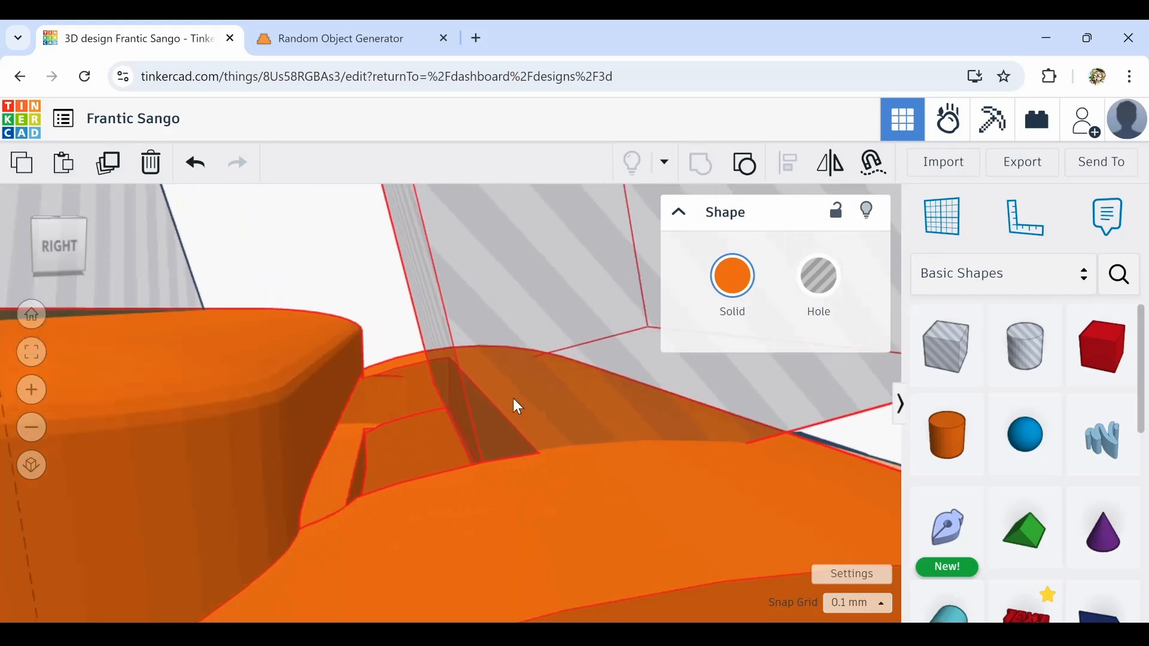
right_drag(392, 385, 379, 364)
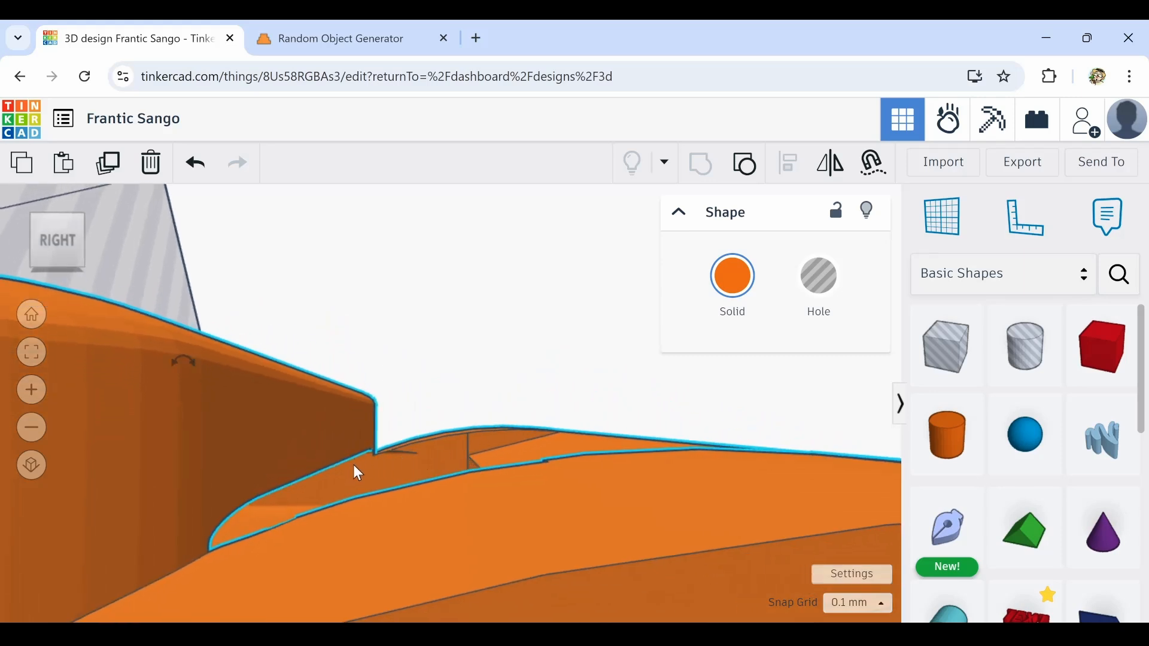
mouse_move(354, 469)
right_down()
mouse_move(386, 471)
mouse_move(385, 458)
mouse_move(371, 472)
right_up()
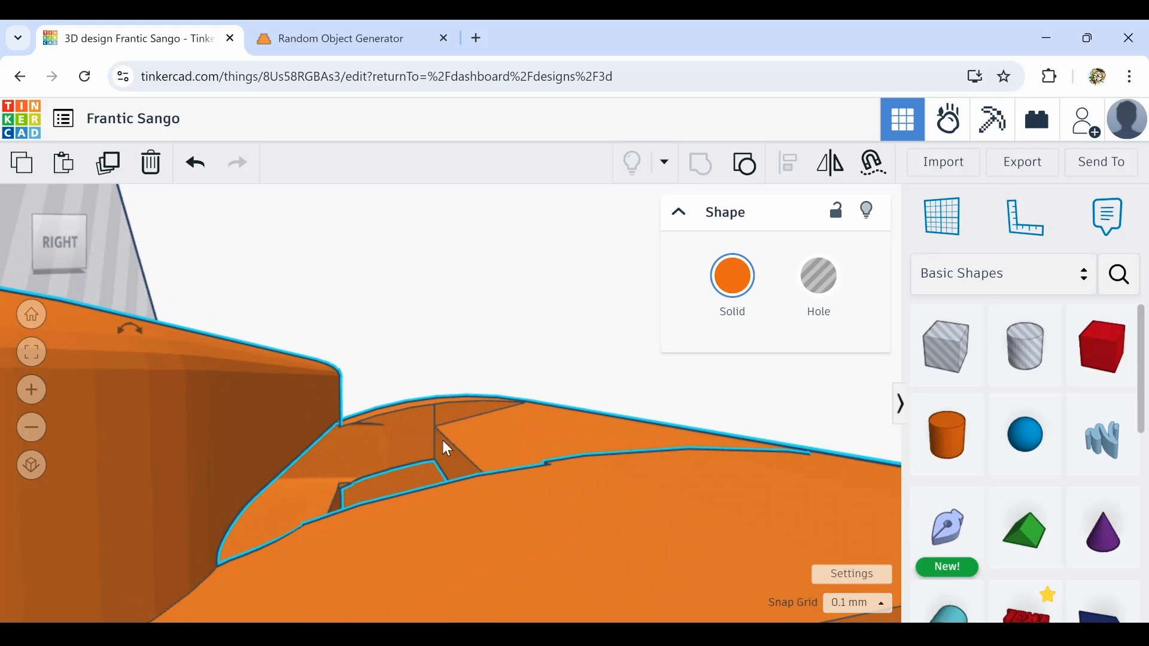
scroll(559, 487, down, 4)
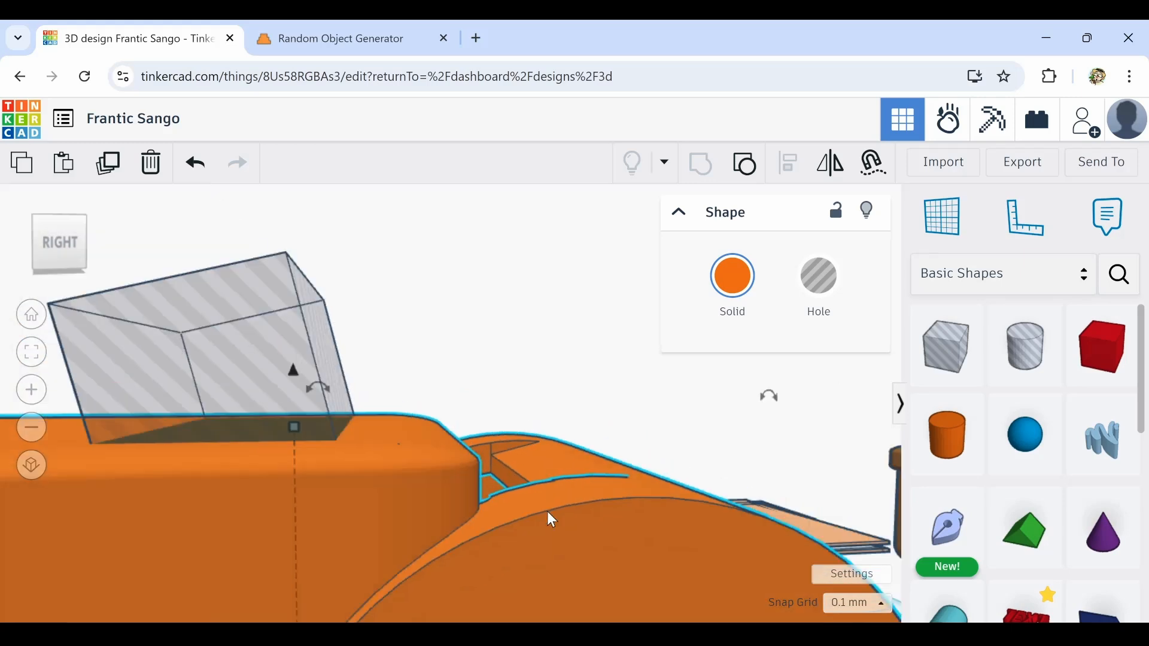
middle_drag(547, 511, 483, 473)
scroll(482, 472, down, 2)
scroll(486, 481, down, 2)
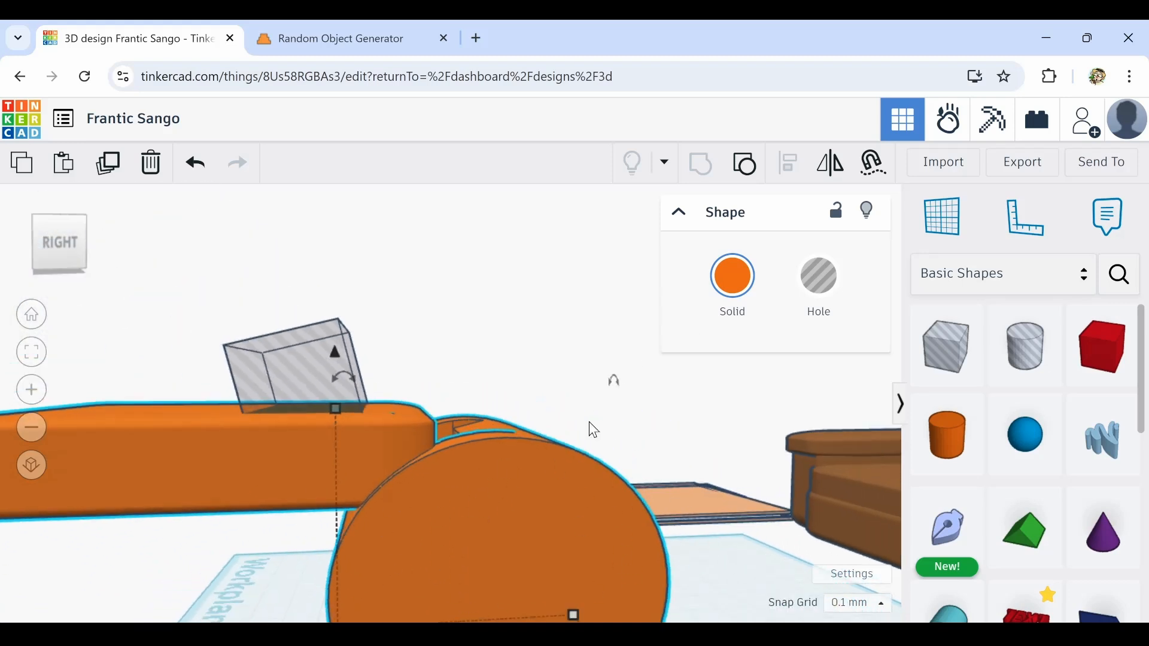
scroll(473, 450, up, 3)
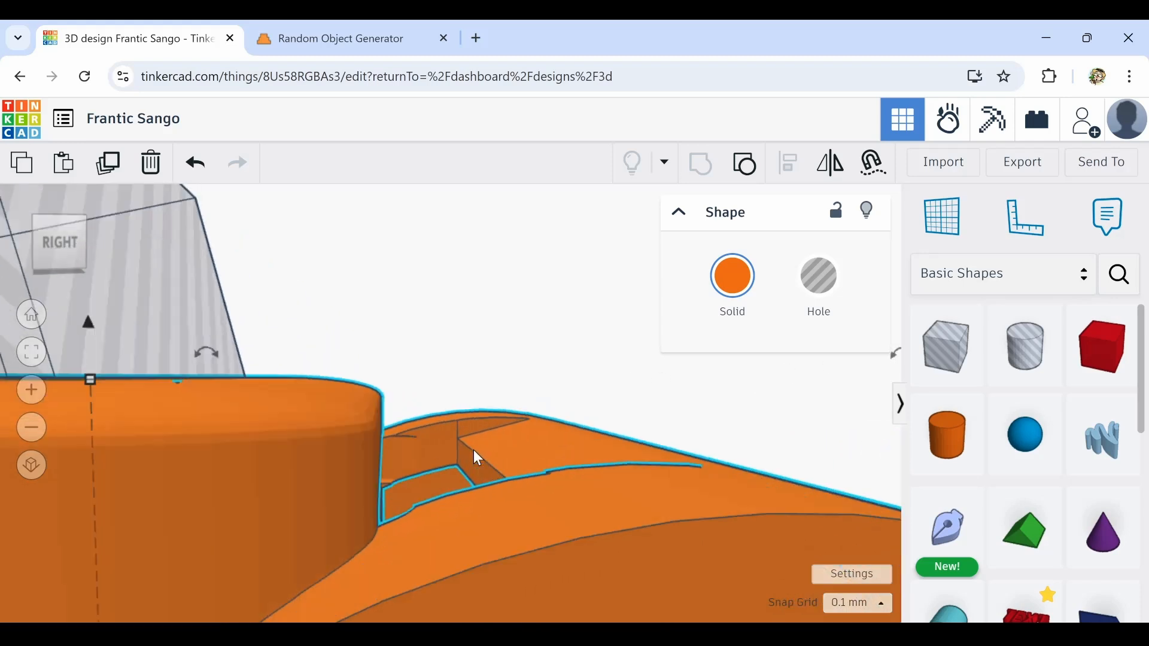
scroll(467, 461, up, 2)
right_drag(480, 465, 487, 470)
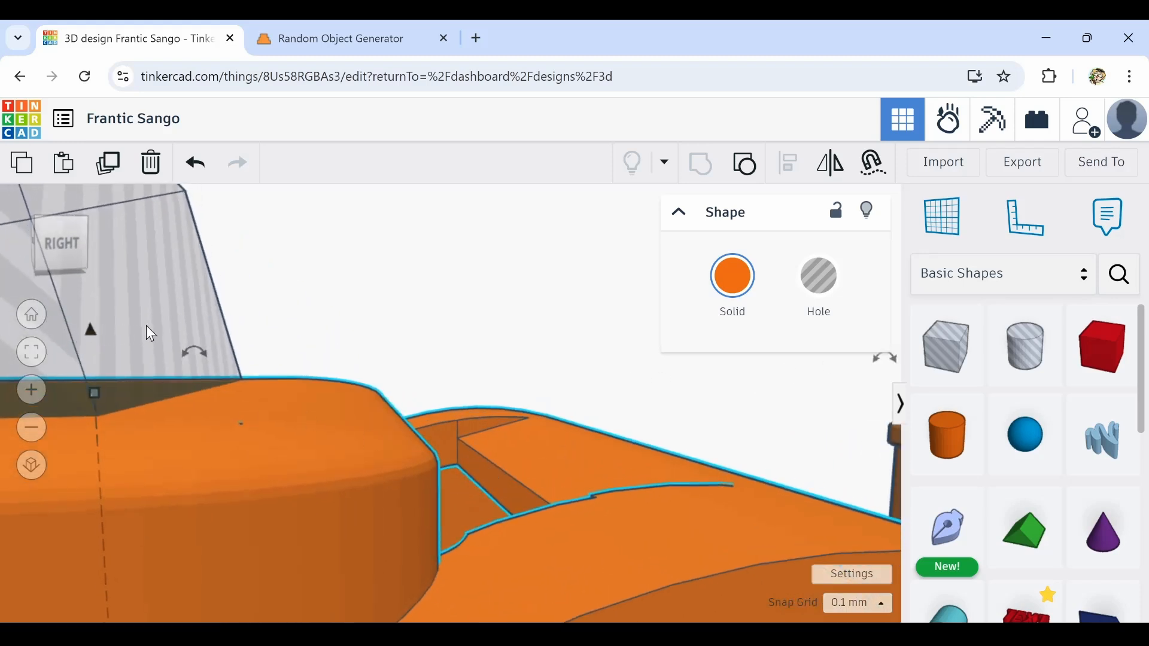
Scale the copied box hole down to about 12 mm tall and move it over the air slot
drag(148, 326, 301, 389)
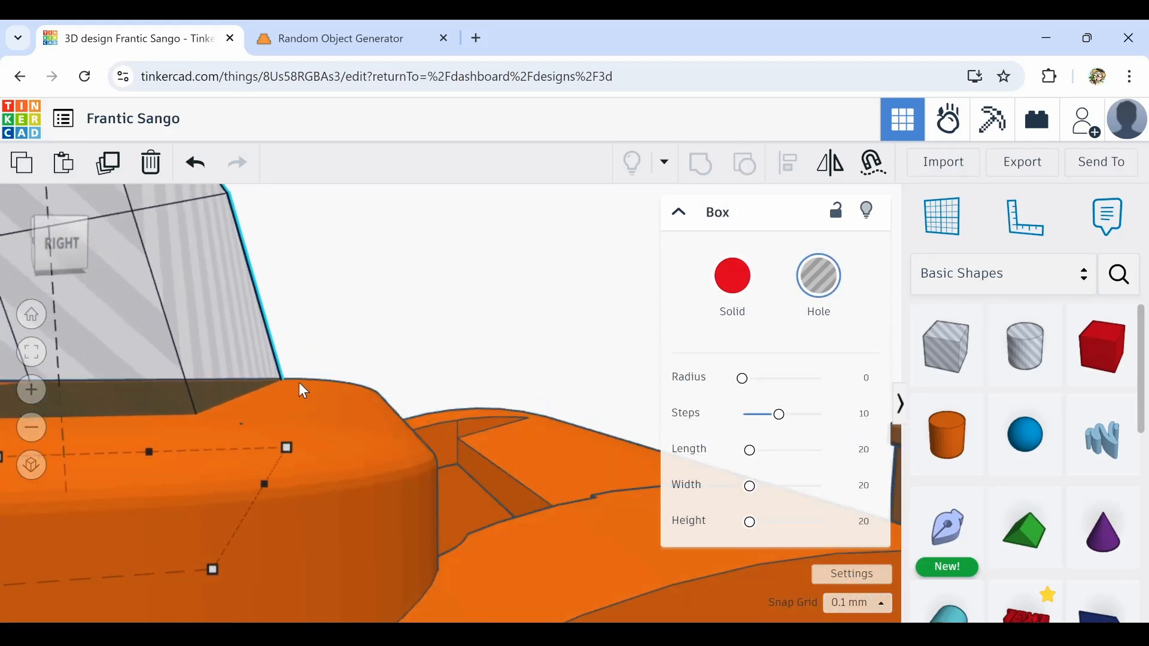
scroll(304, 390, down, 3)
scroll(343, 408, down, 2)
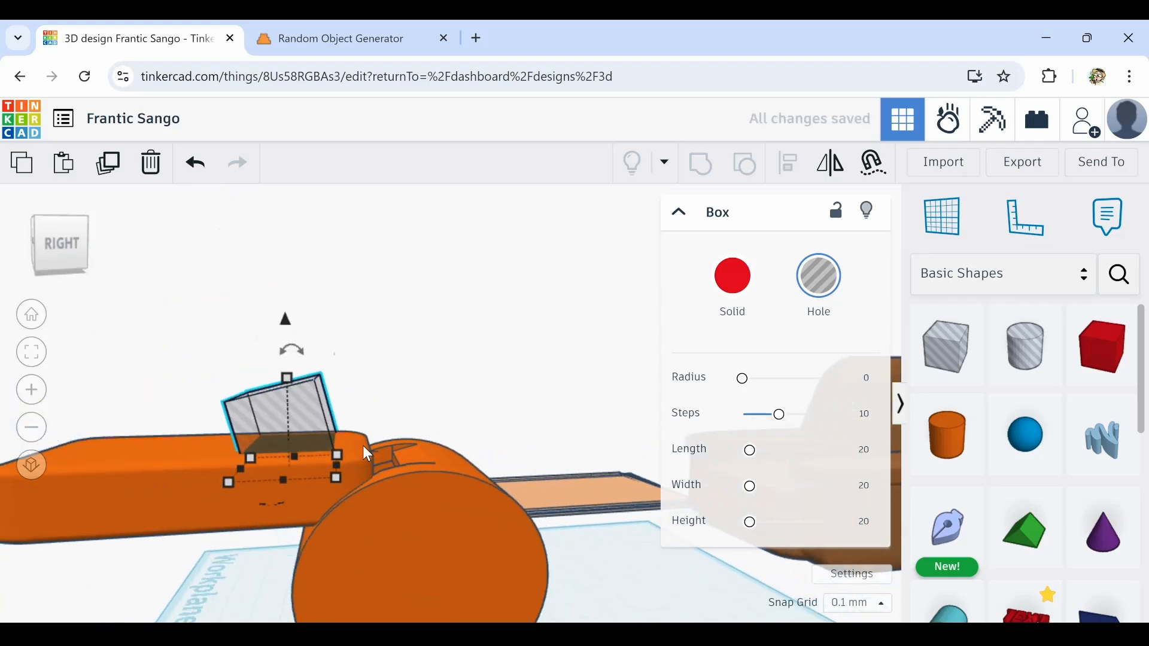
right_drag(367, 455, 306, 421)
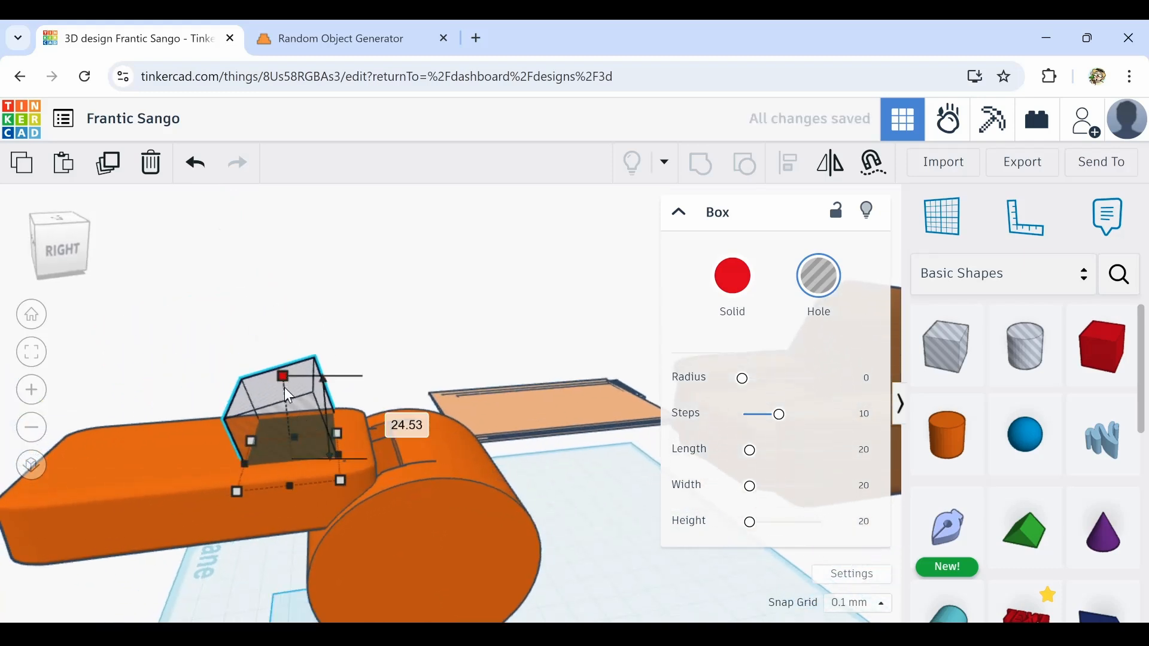
drag(285, 388, 288, 418)
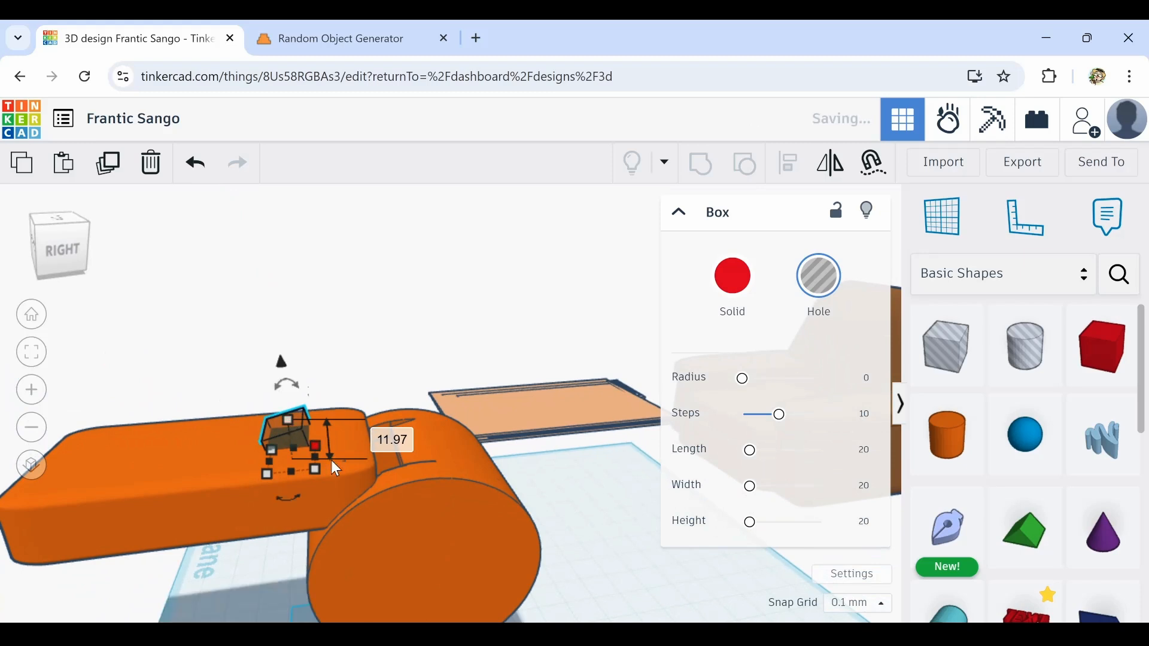
drag(290, 472, 410, 443)
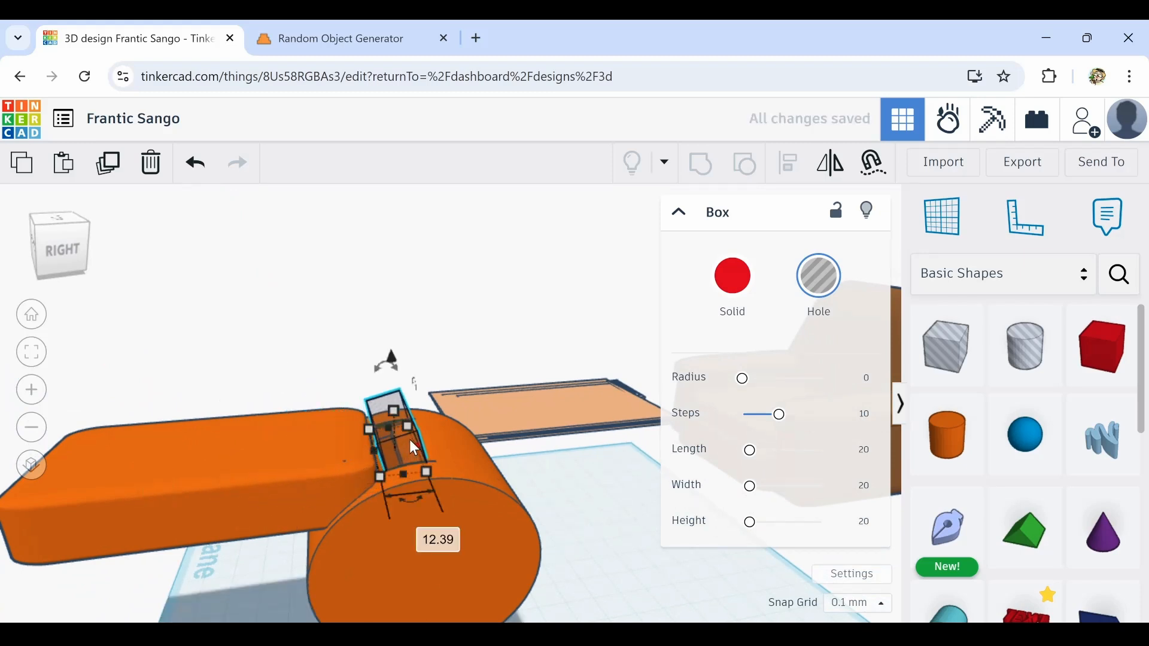
Reduce the small box hole's height further and stretch it across the width of the air slot
scroll(408, 438, up, 2)
scroll(402, 437, up, 2)
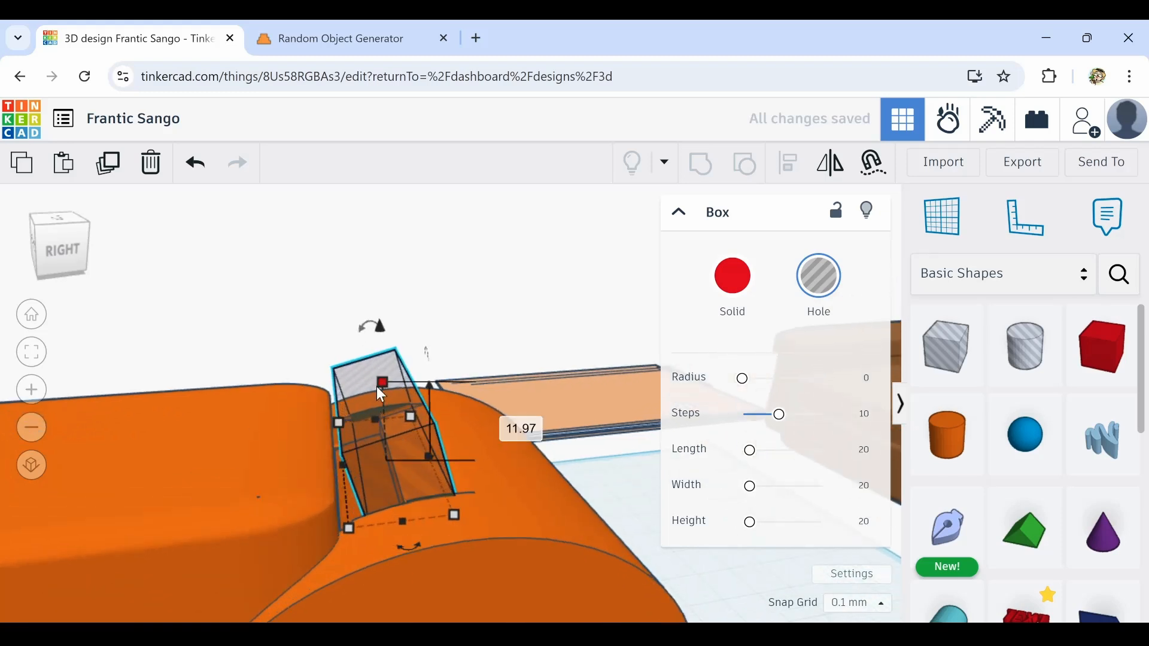
drag(382, 389, 387, 433)
right_drag(392, 444, 419, 432)
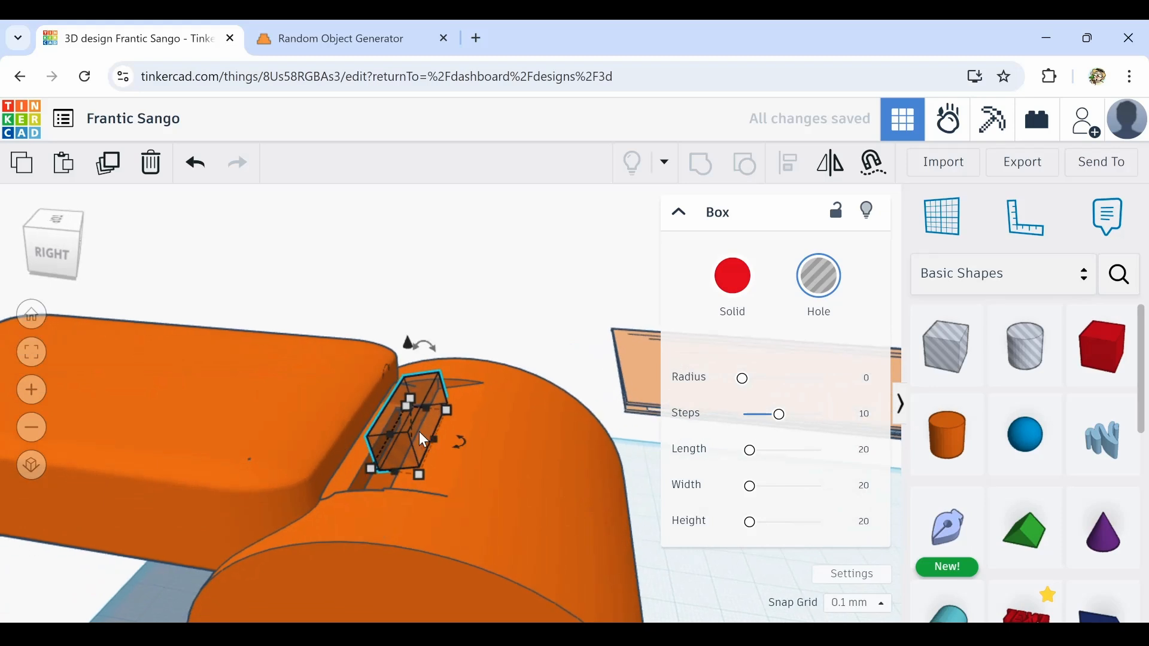
drag(417, 411, 366, 496)
scroll(410, 469, up, 3)
right_drag(410, 469, 476, 438)
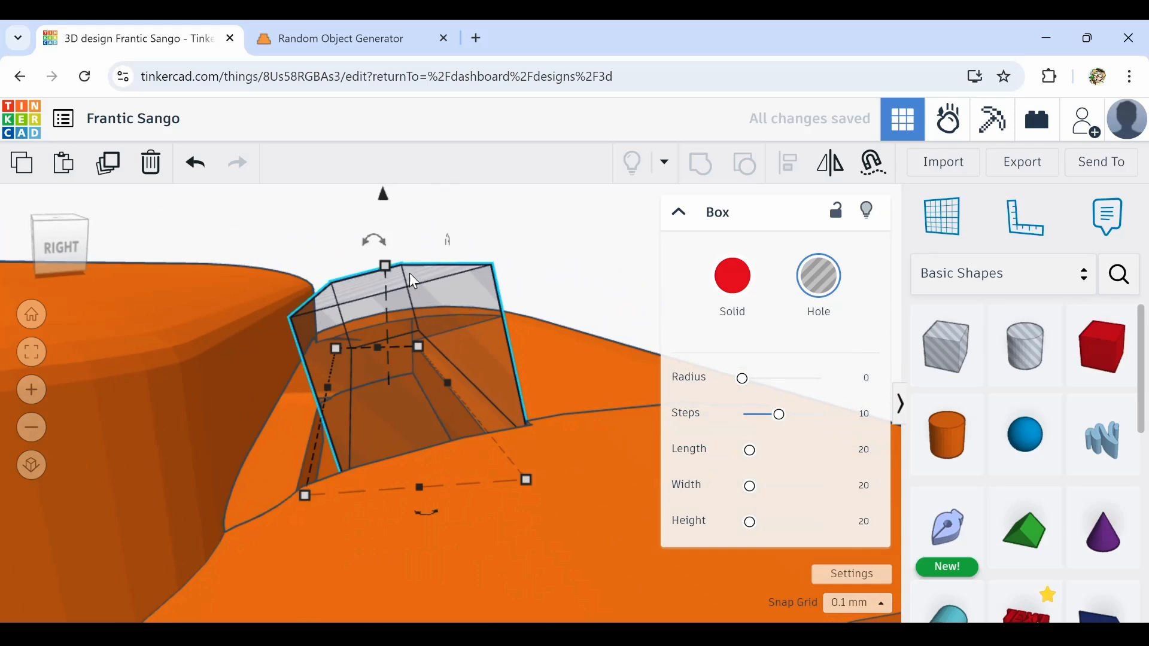
Rotate the box hole until one edge points upward and lower it into the air slot
drag(381, 237, 495, 190)
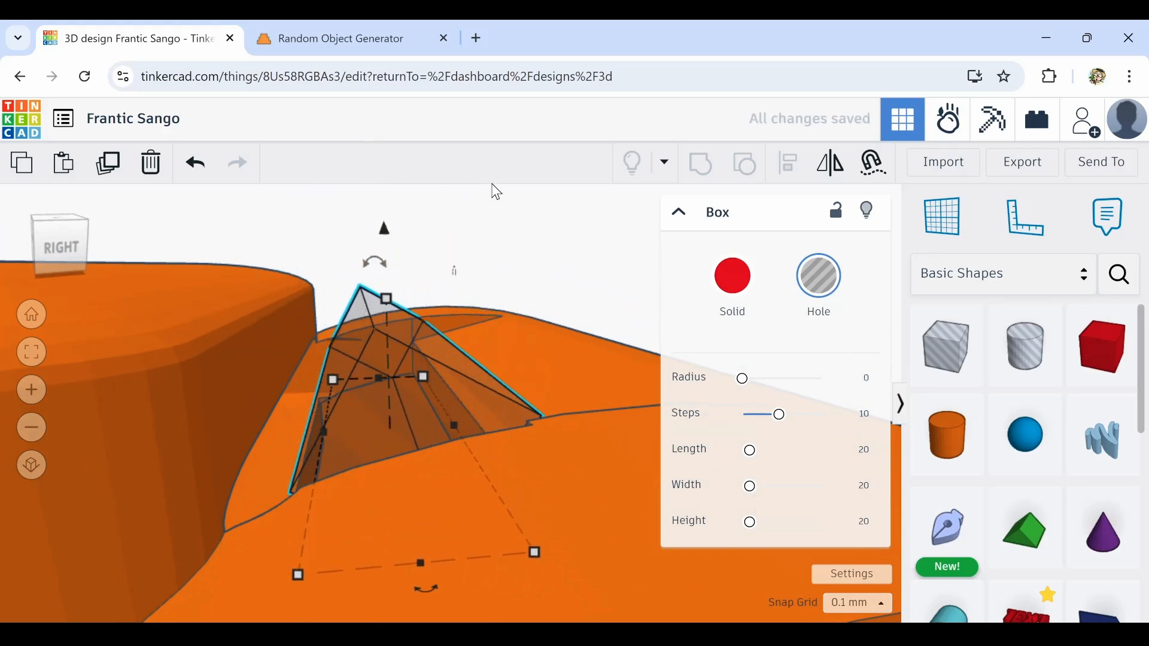
key(ctrl+Down)
key(ctrl+Down)
key(ctrl+Down)
key(ctrl+Down)
key(ctrl+Down)
key(ctrl+Down)
key(ctrl+Down)
key(ctrl+Down)
key(ctrl+Down)
key(ctrl+Down)
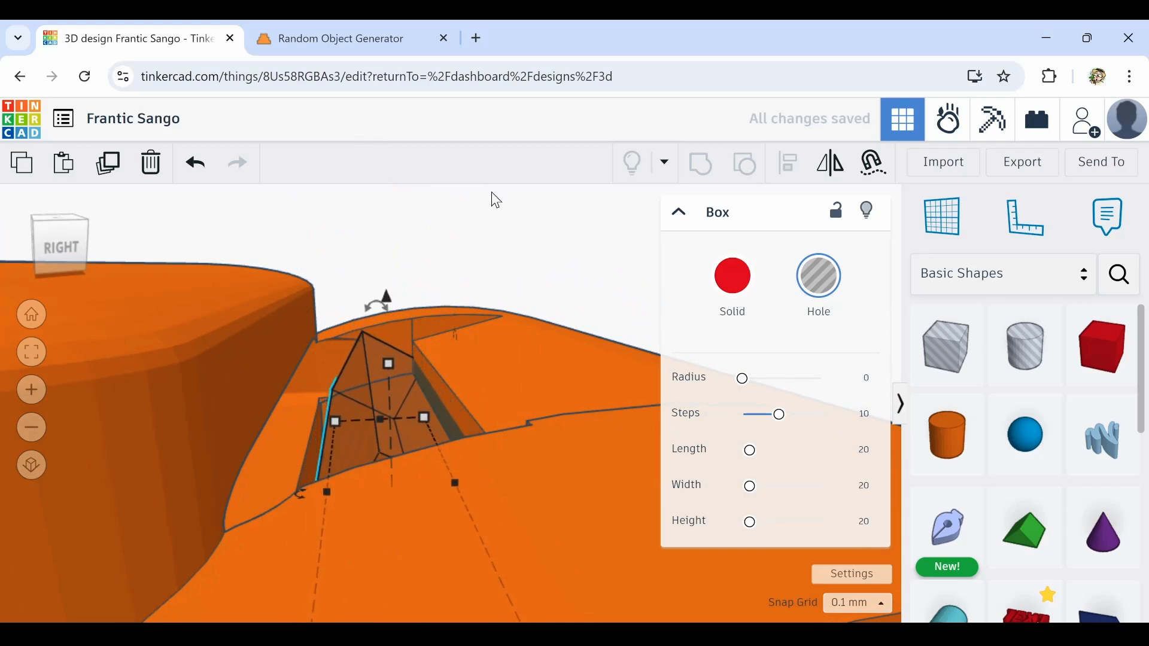
Nudge the rotated box hole away from the mouthpiece until it overlaps the slot's slanted edge
key(Right)
key(Right)
key(Right)
key(Right)
key(Right)
key(Right)
key(Right)
key(Right)
key(Right)
key(Right)
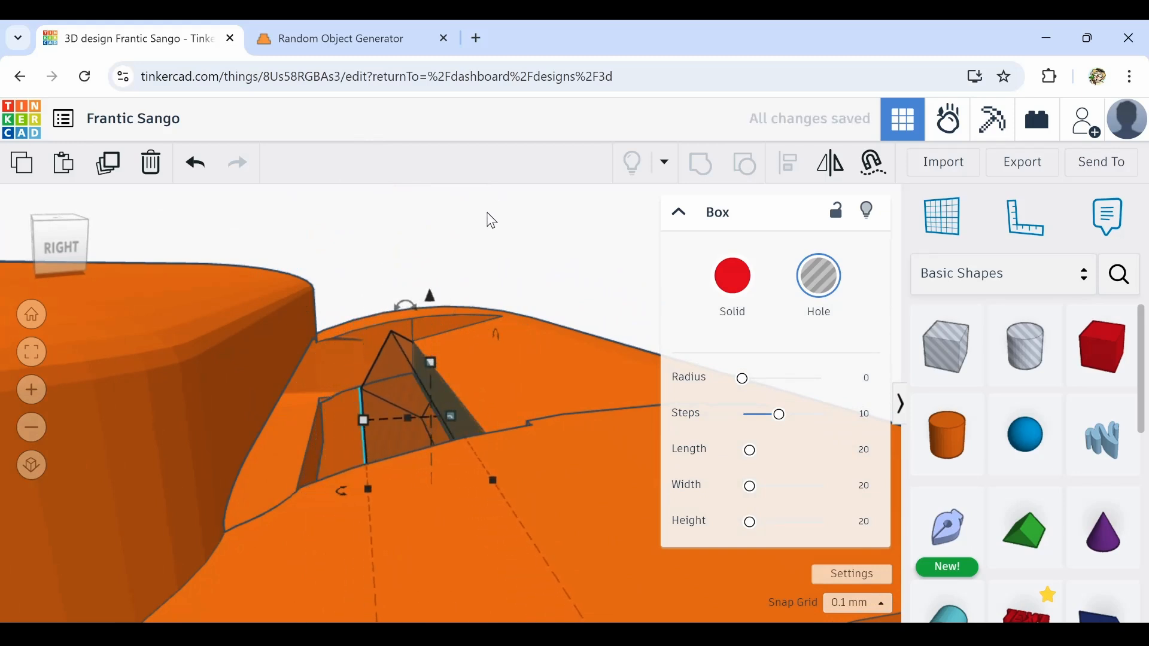
key(Right)
key(Right)
key(Right)
key(Right)
key(Right)
key(Right)
key(Right)
key(Right)
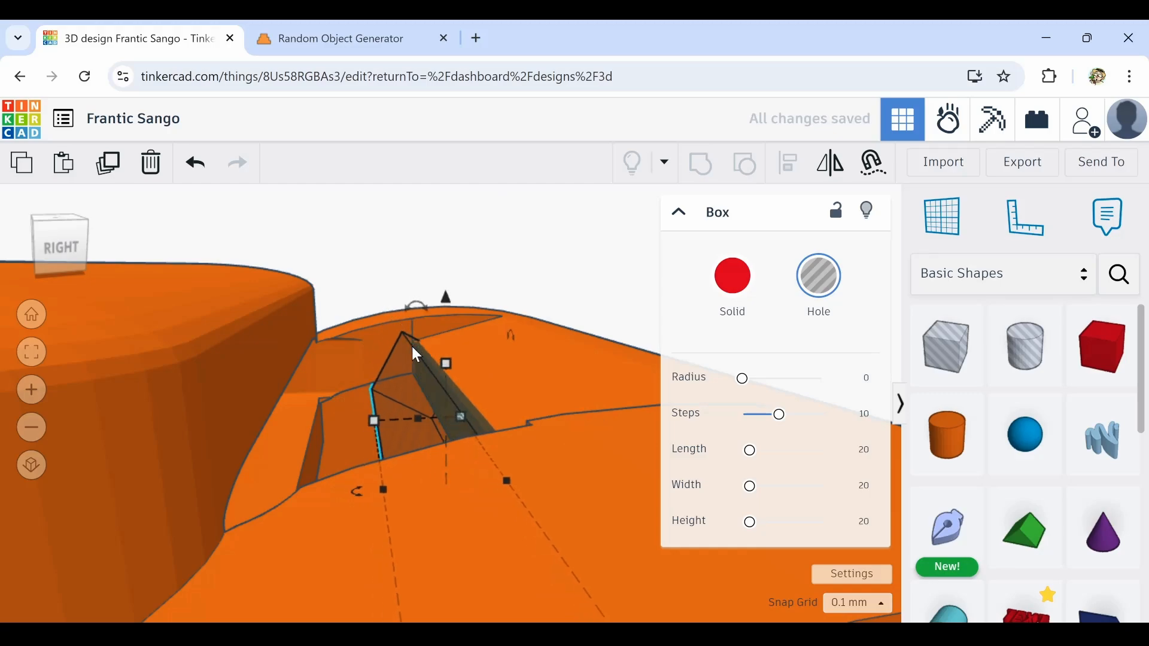
Make the whistle transparent and fine-tune the box hole's rotation inside the slot
scroll(412, 347, down, 5)
click(506, 565)
key(t)
scroll(515, 430, up, 5)
right_drag(506, 565, 539, 508)
click(359, 287)
drag(383, 286, 424, 282)
right_drag(422, 413, 347, 347)
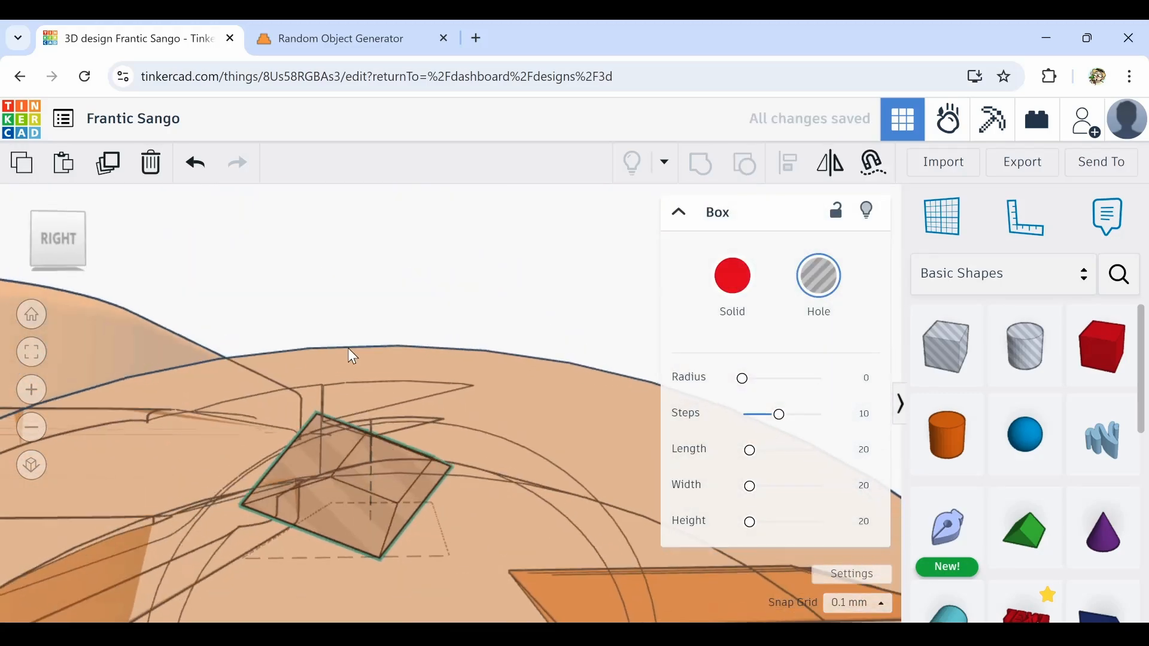
Adjust the box hole slightly upward under the cylinder's surface and turn off the whistle's transparency
drag(368, 446, 368, 422)
right_drag(377, 365, 448, 414)
click(447, 414)
key(t)
right_drag(120, 359, 335, 383)
click(335, 383)
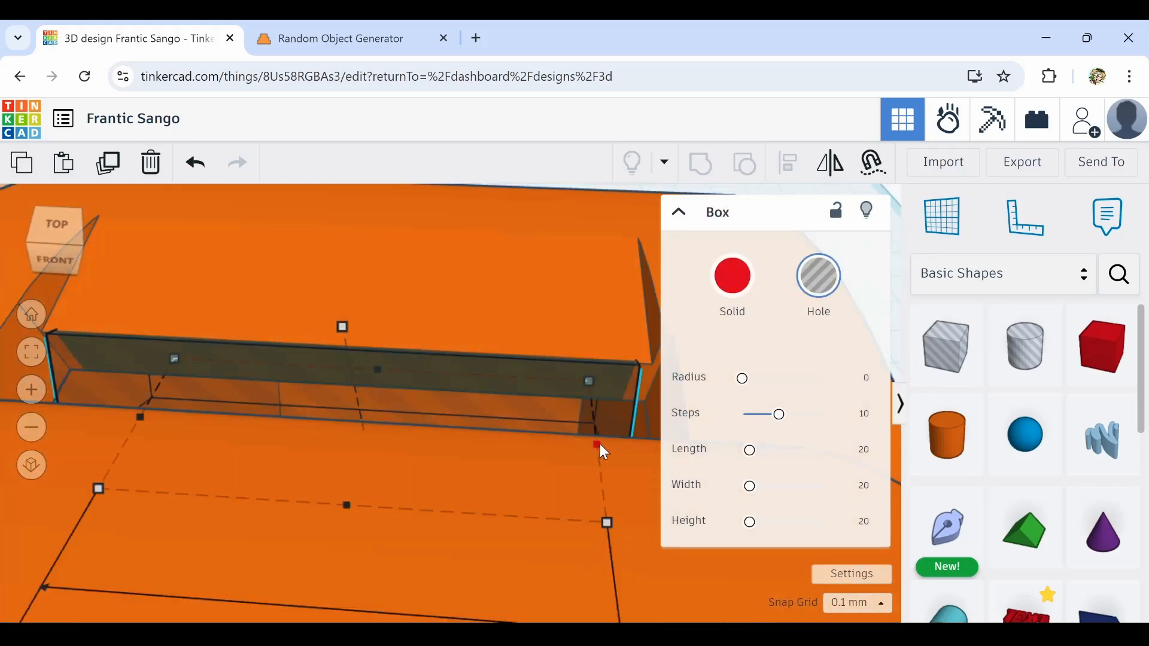
Widen the box hole toward both ends of the slot and group it with the whistle to cut the edge
drag(600, 444, 615, 445)
drag(140, 419, 124, 419)
right_drag(622, 539, 428, 504)
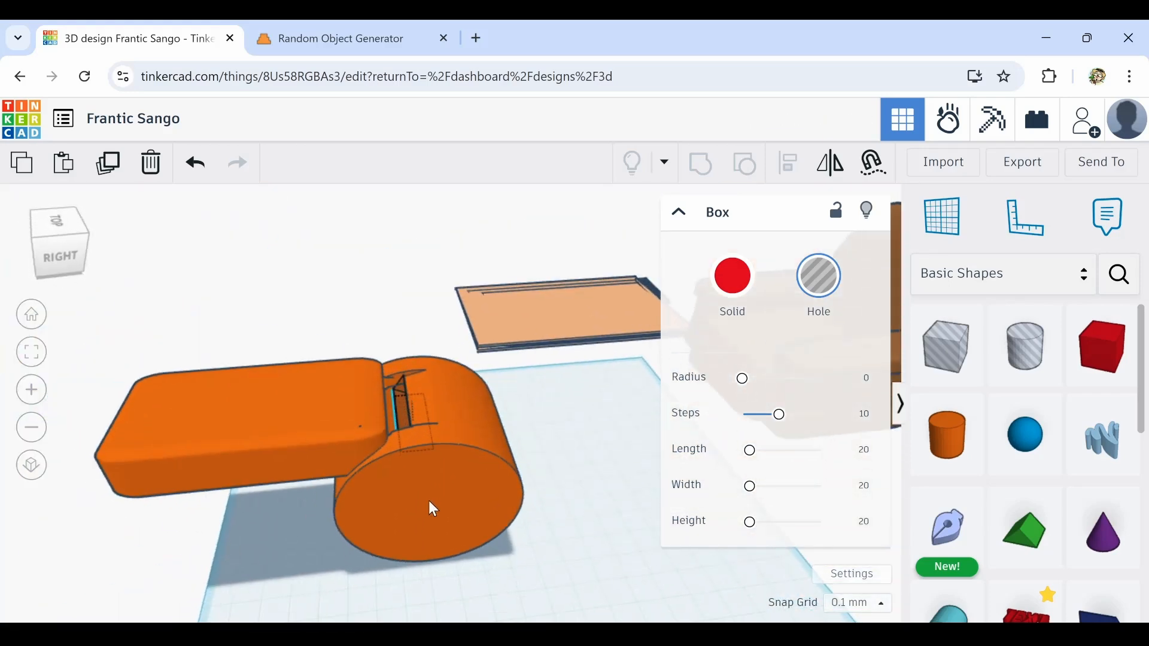
shift+click(429, 502)
key(ctrl+g)
Place a new box hole on top of the mouthpiece beside the air slot and tilt it over the mouthpiece's end
right_drag(487, 413, 343, 366)
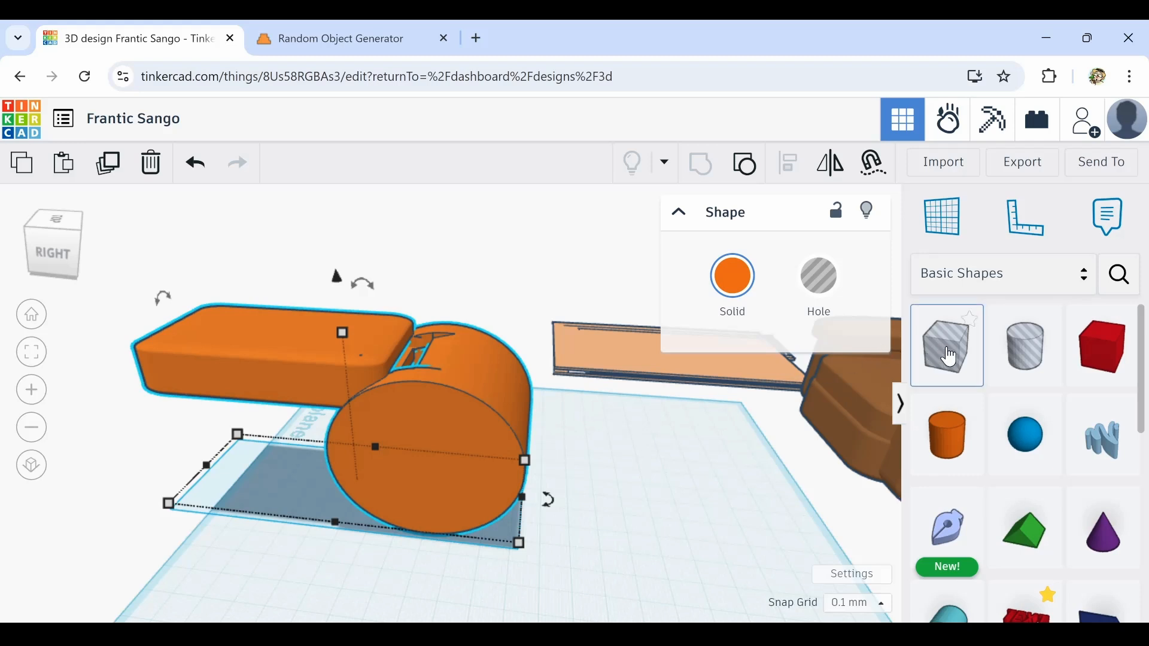
drag(946, 345, 371, 332)
scroll(383, 333, up, 5)
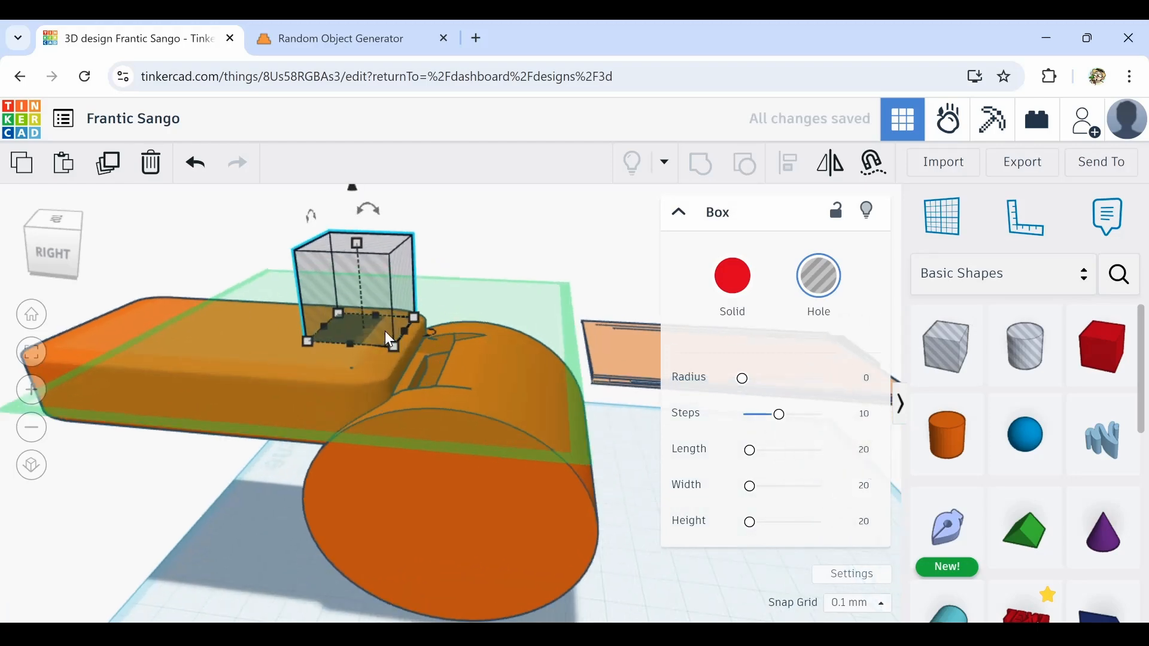
right_drag(275, 372, 557, 341)
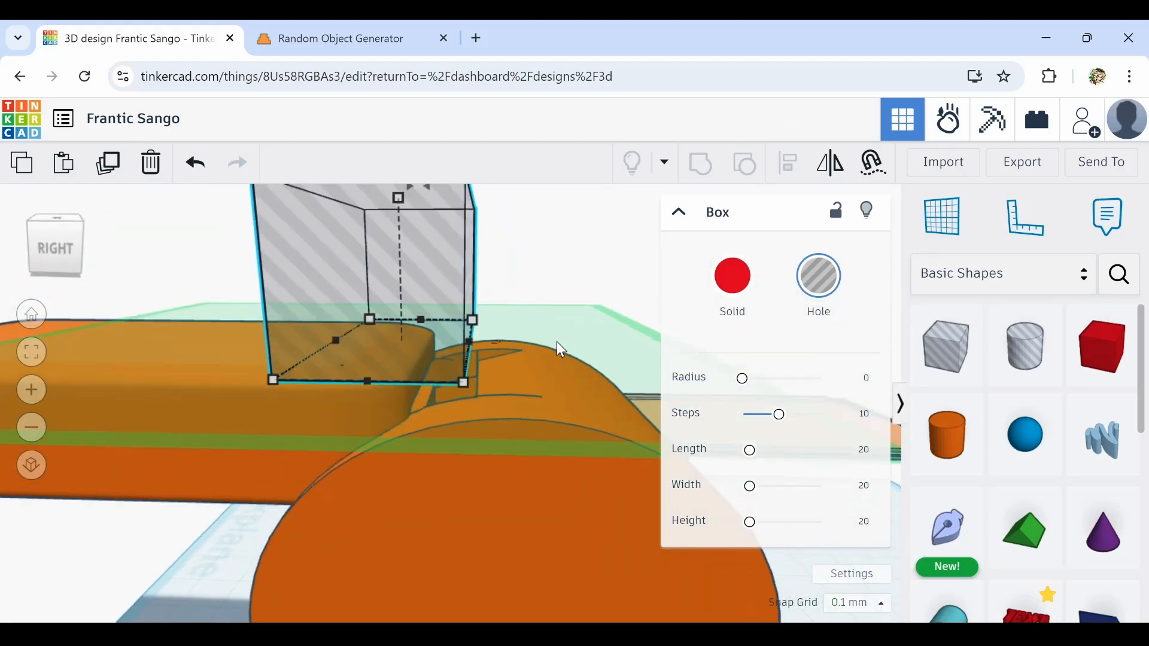
drag(557, 341, 454, 386)
scroll(455, 386, up, 4)
scroll(454, 385, down, 8)
shift+click(454, 419)
Place a round roof on the workplane, turned -90°, and move it against the whistle cylinder at the end away from the mouthpiece
drag(947, 614, 530, 487)
drag(533, 545, 424, 498)
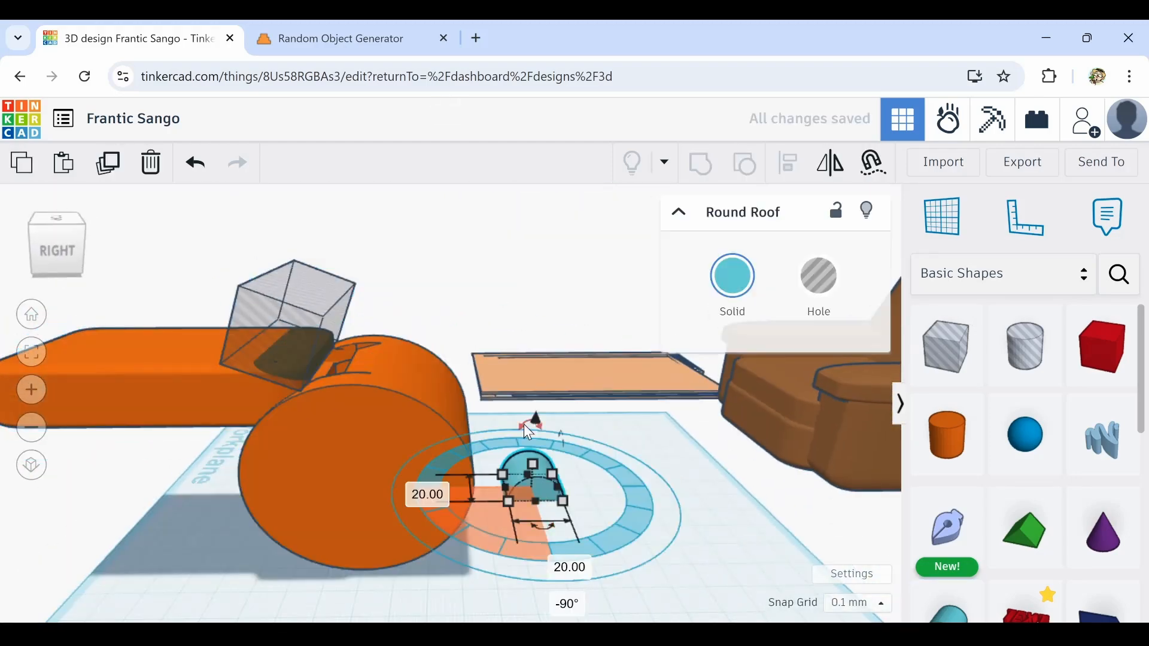
right_drag(598, 394, 503, 443)
click(383, 371)
drag(520, 467, 491, 425)
Align the round roof with the whistle so it sits centred across the cylinder's width
shift+click(407, 353)
click(789, 168)
click(470, 479)
click(337, 519)
right_drag(337, 519, 514, 371)
Group the whistle, the round roof and the tilted box hole beside the air slot into one shape
click(509, 252)
shift+click(599, 407)
click(701, 174)
click(744, 164)
click(512, 312)
click(700, 165)
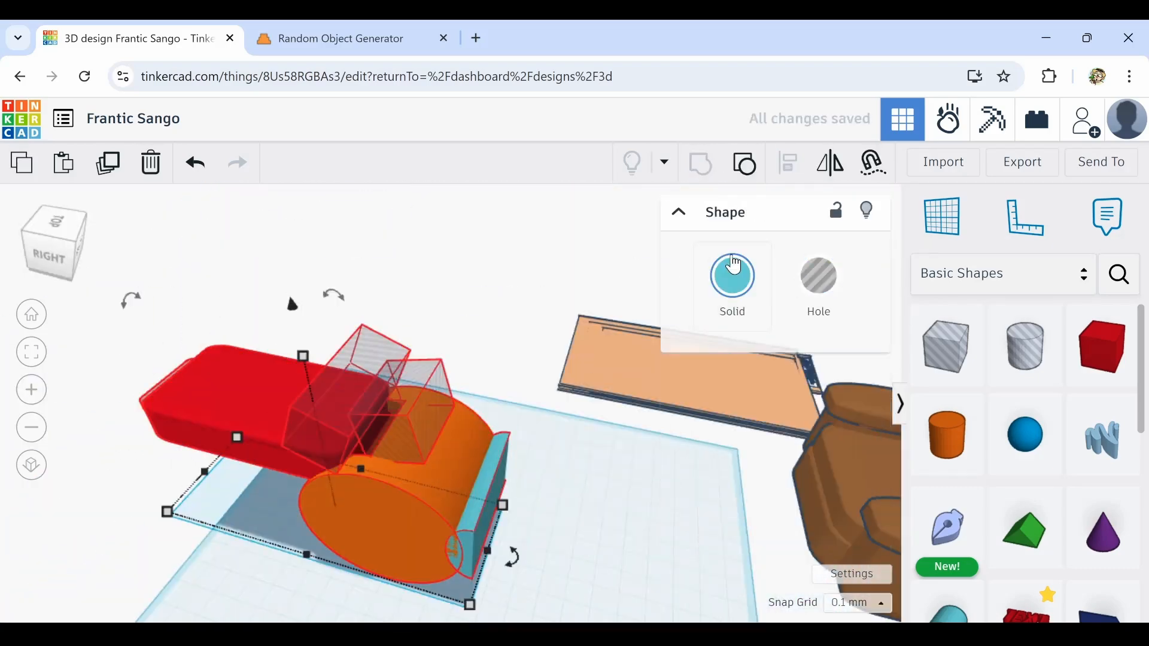
Examine the whistle's mouthpiece opening, air slot and hollow interior, including a transparent view of the shape
scroll(379, 428, up, 6)
right_drag(381, 431, 384, 421)
scroll(377, 413, down, 5)
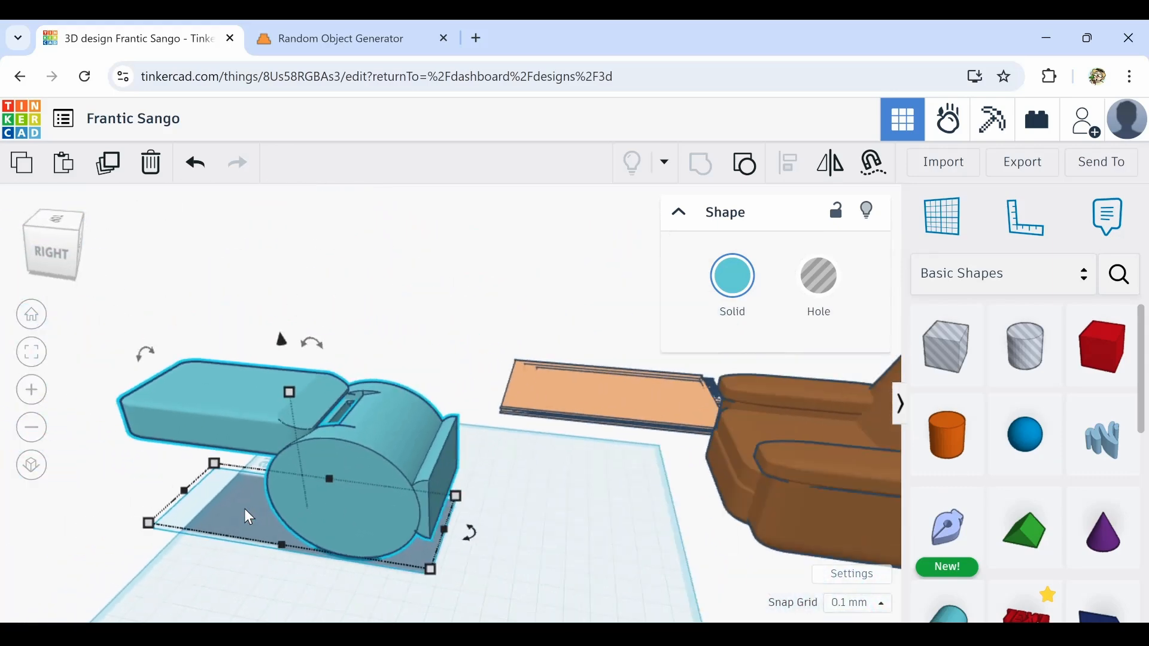
click(222, 505)
right_drag(221, 505, 618, 464)
scroll(441, 437, up, 3)
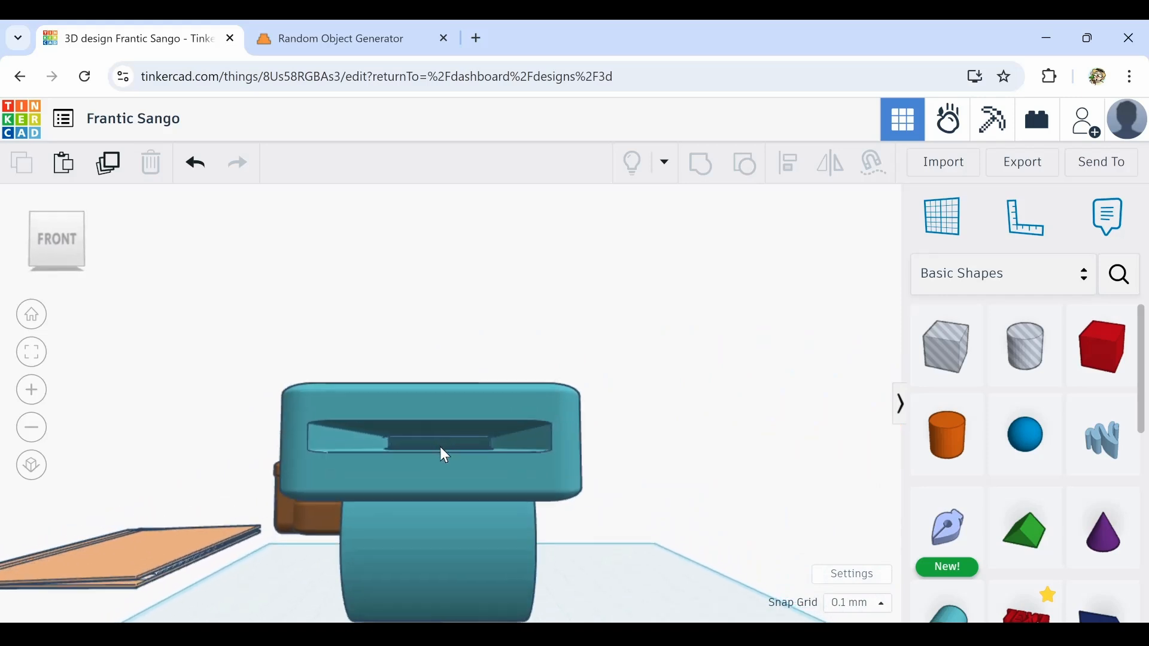
right_drag(440, 448, 419, 465)
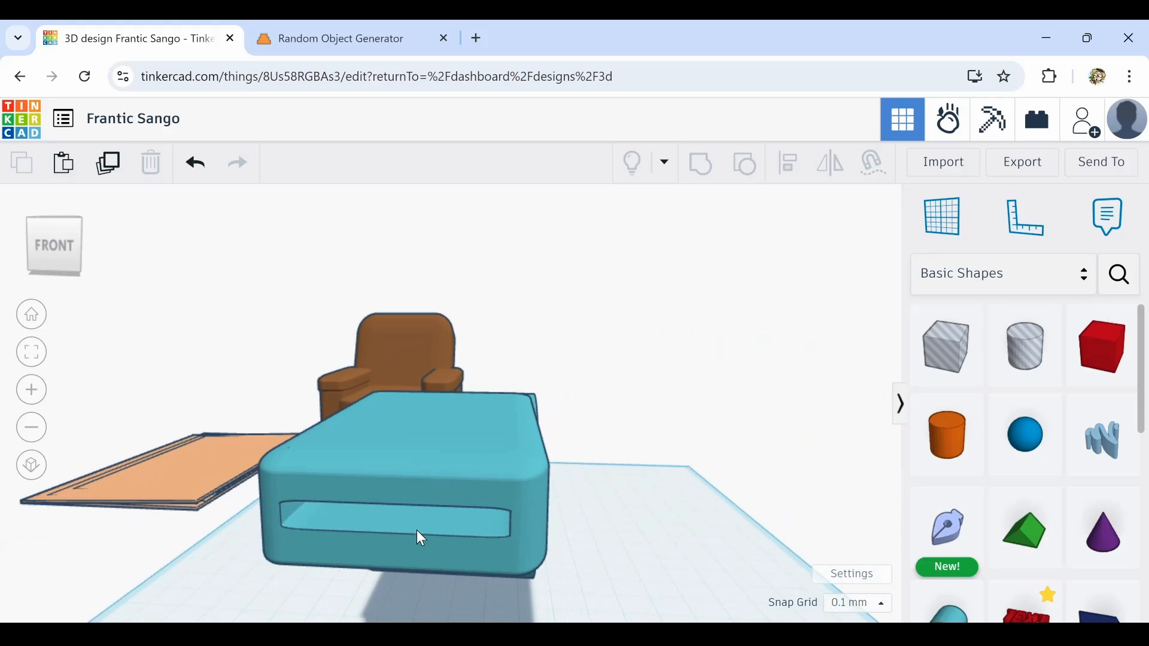
right_drag(417, 529, 452, 426)
scroll(602, 494, up, 3)
right_drag(602, 495, 683, 421)
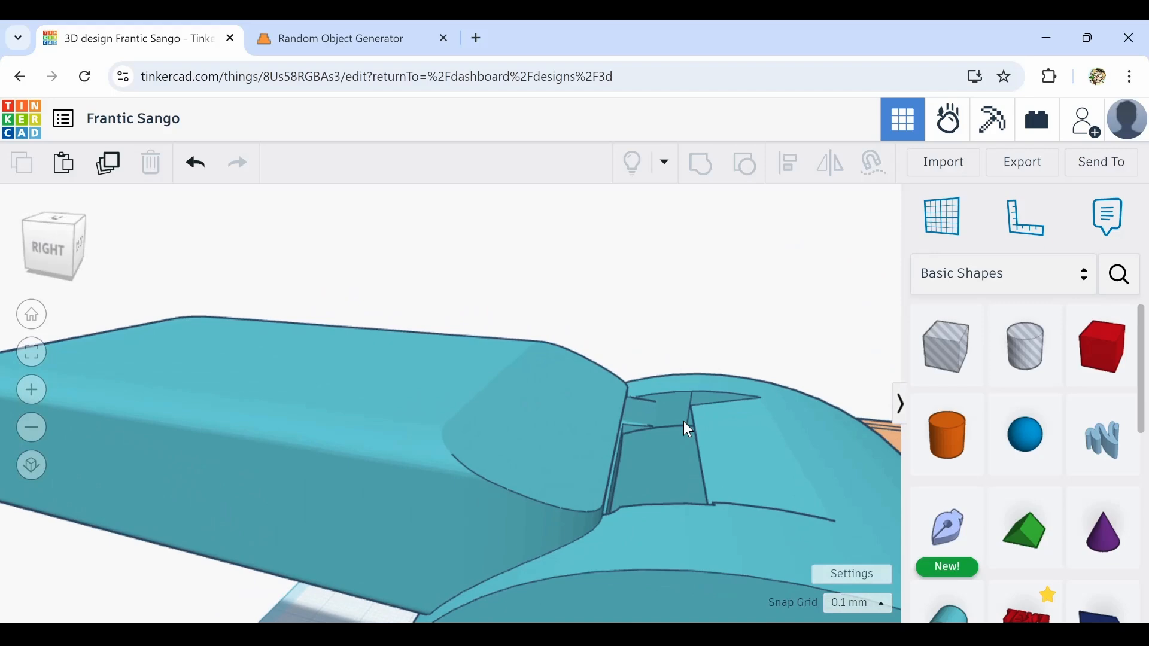
click(703, 493)
scroll(712, 520, down, 2)
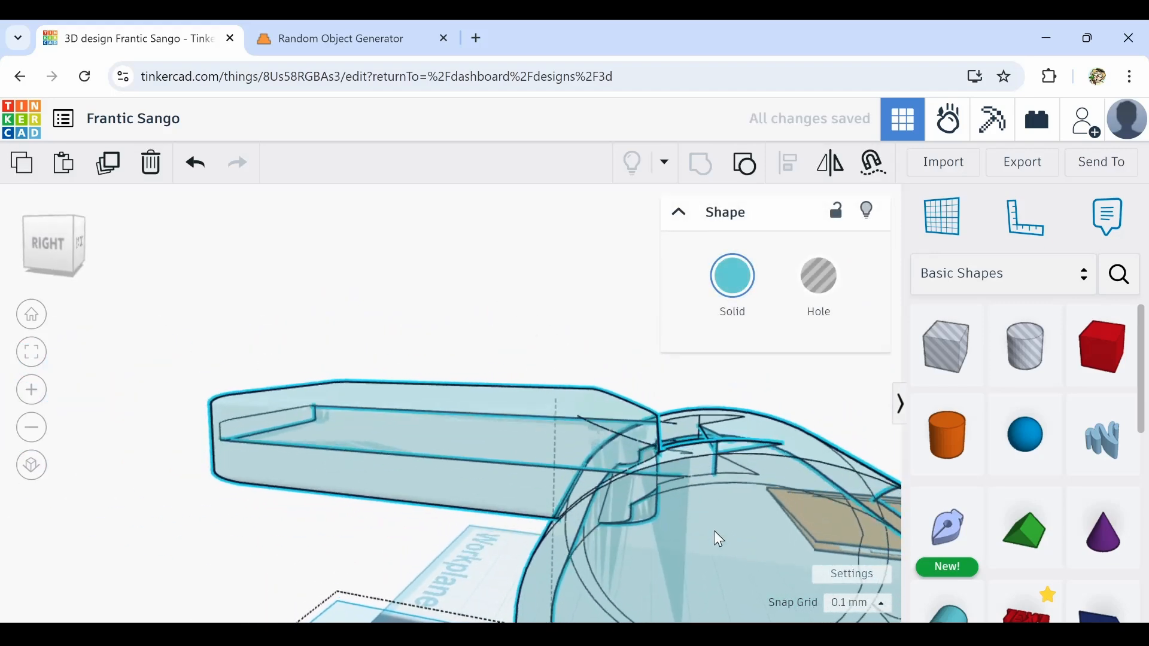
scroll(718, 538, down, 2)
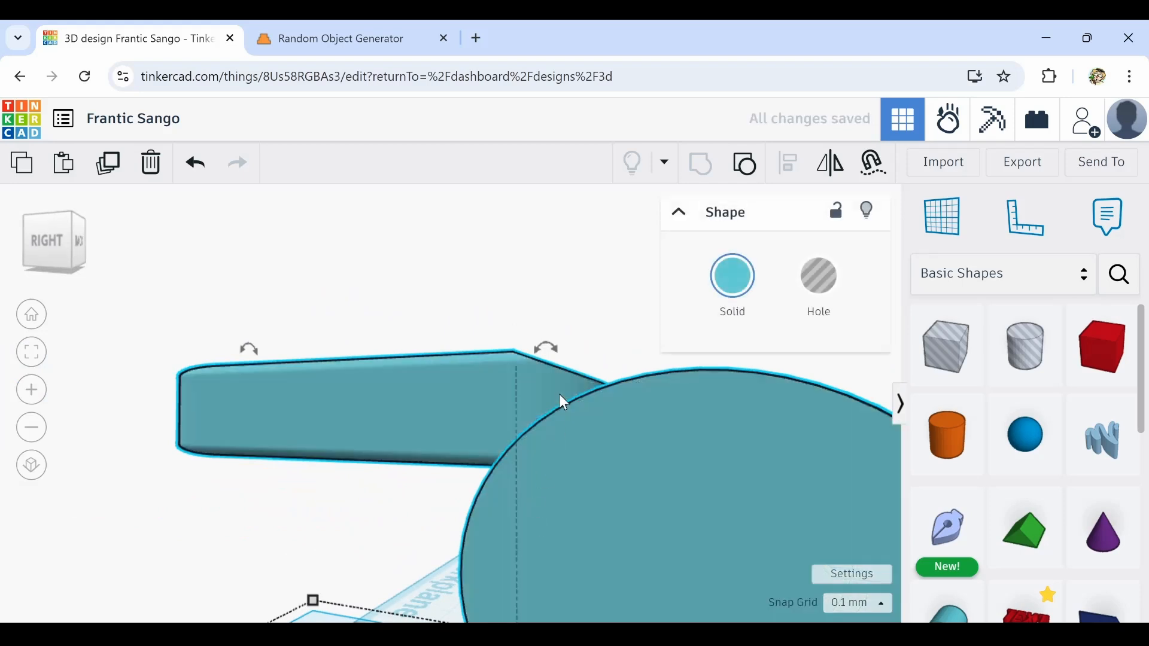
Rotate the whistle upright so its mouthpiece points up and the round roof is underneath the cylinder
right_drag(559, 398, 483, 450)
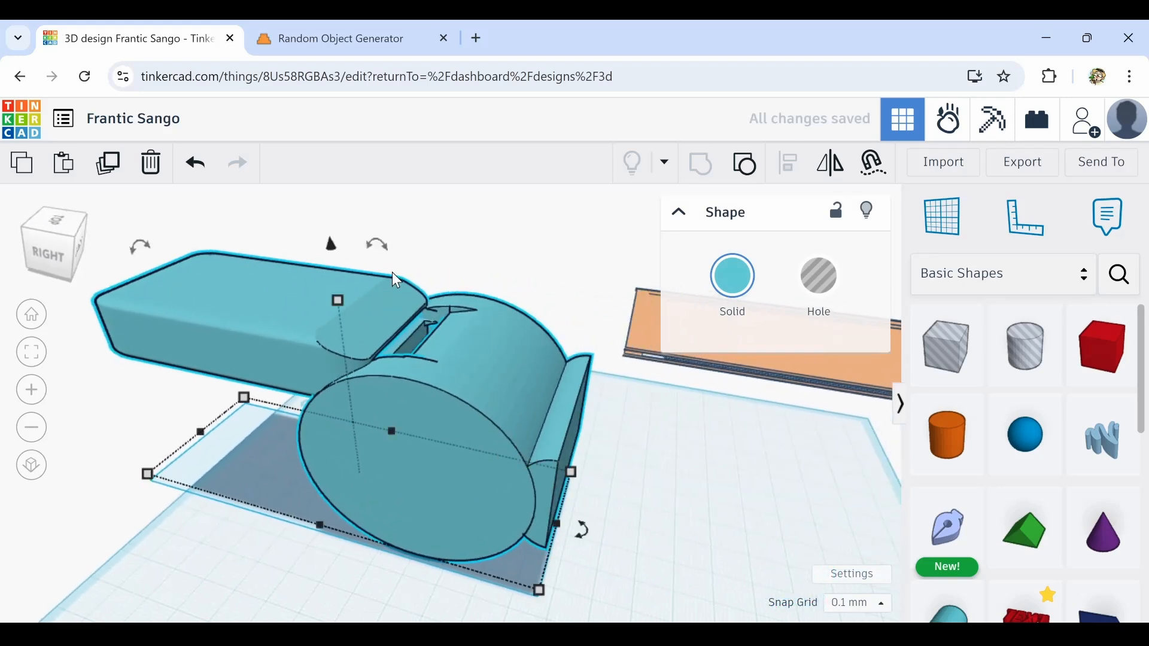
drag(384, 249, 491, 376)
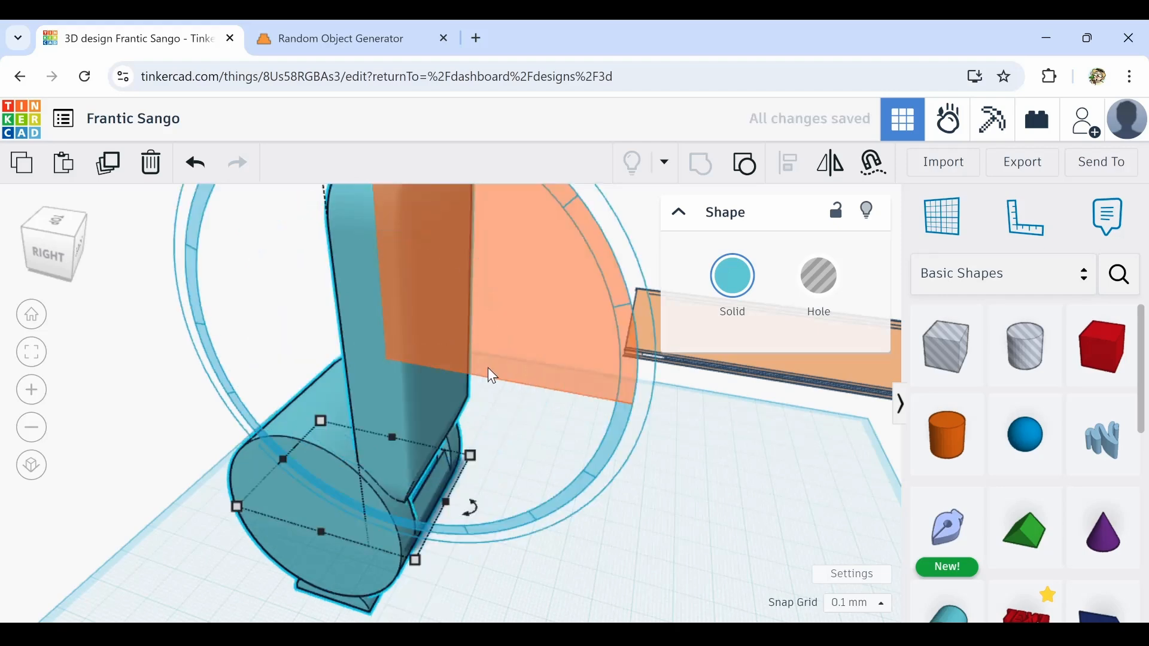
click(561, 493)
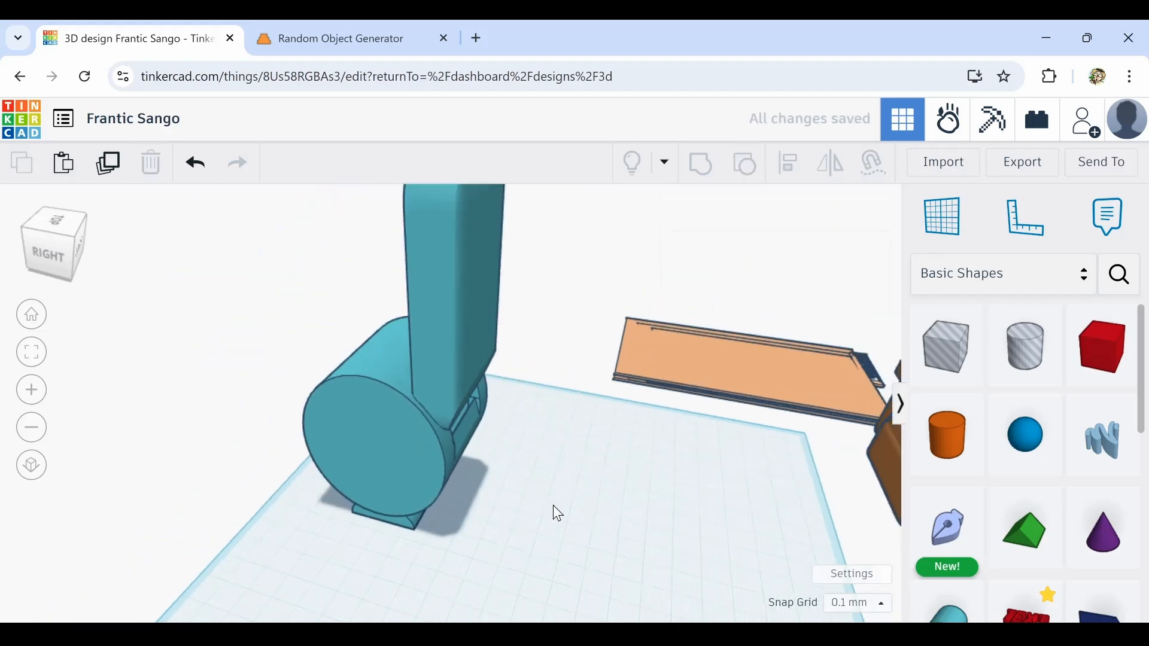
Examine from several sides how the round roof base meets the whistle's cylinder and the workplane
right_drag(554, 512, 608, 454)
scroll(419, 509, up, 5)
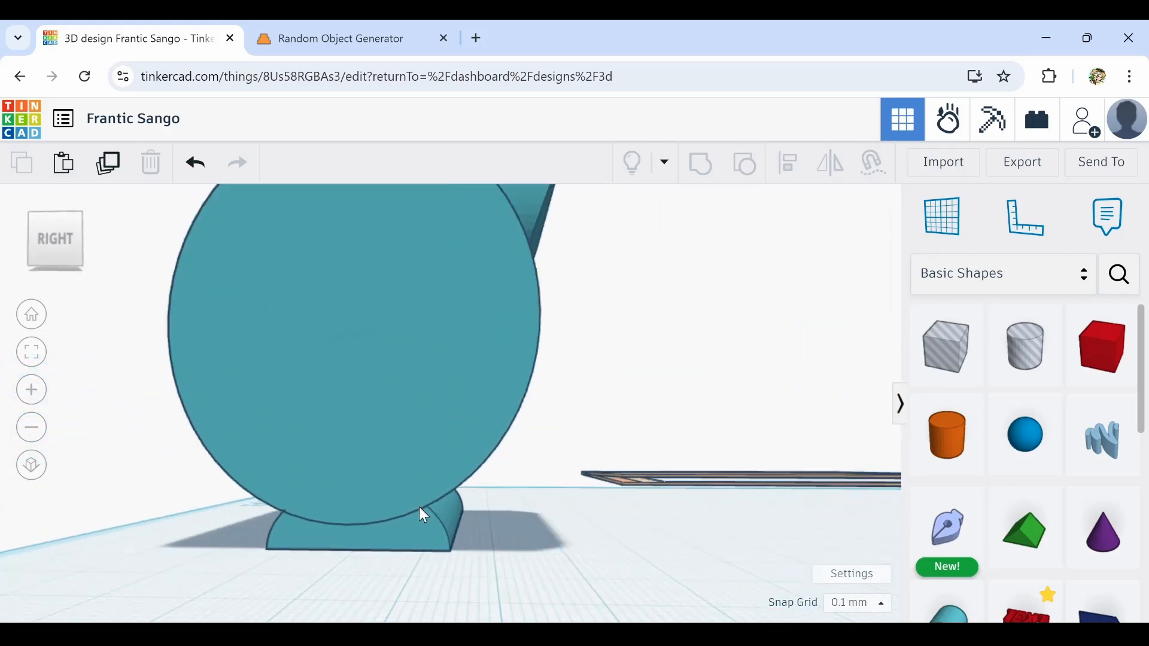
scroll(419, 507, up, 3)
mouse_move(421, 505)
right_down()
mouse_move(407, 486)
mouse_move(528, 484)
mouse_move(511, 504)
mouse_move(441, 514)
right_up()
scroll(461, 519, down, 3)
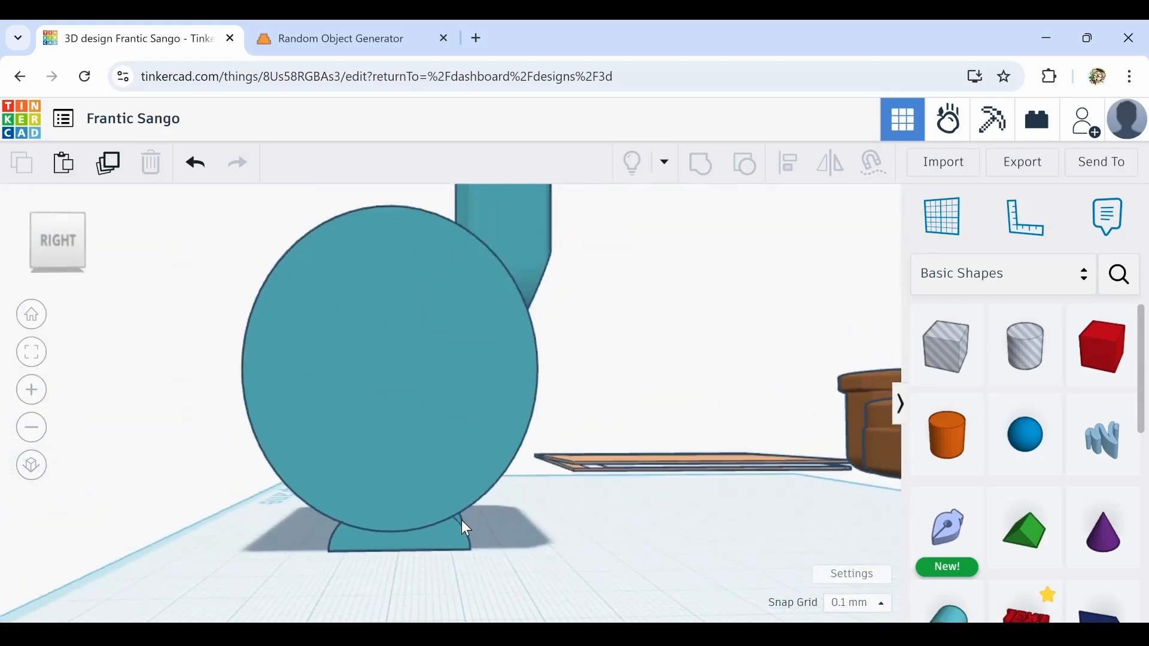
scroll(462, 519, down, 3)
right_drag(531, 510, 436, 537)
scroll(428, 533, up, 5)
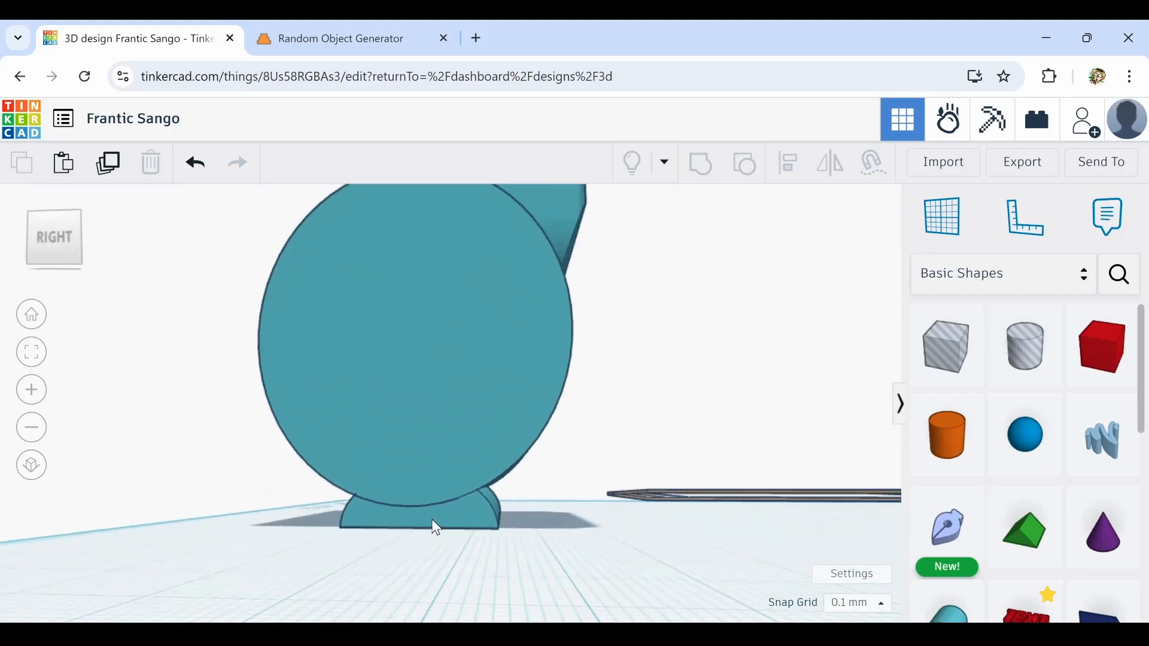
scroll(433, 519, down, 3)
right_drag(505, 523, 320, 552)
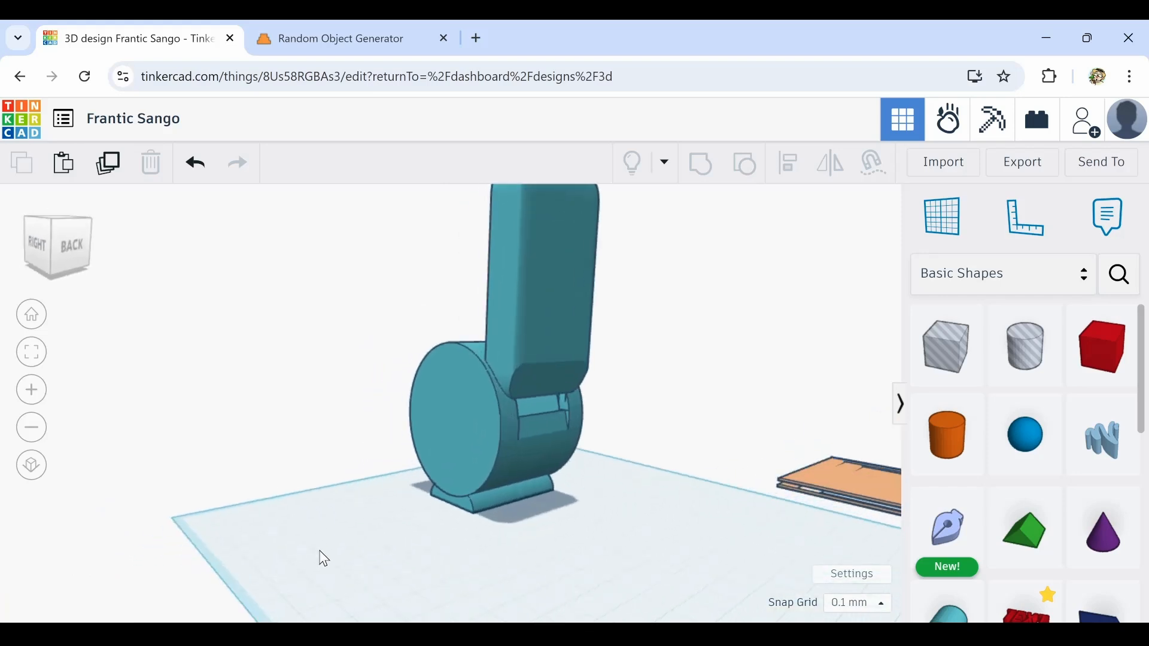
Turn the upright whistle 90° about its vertical axis and colour it light gray
click(604, 507)
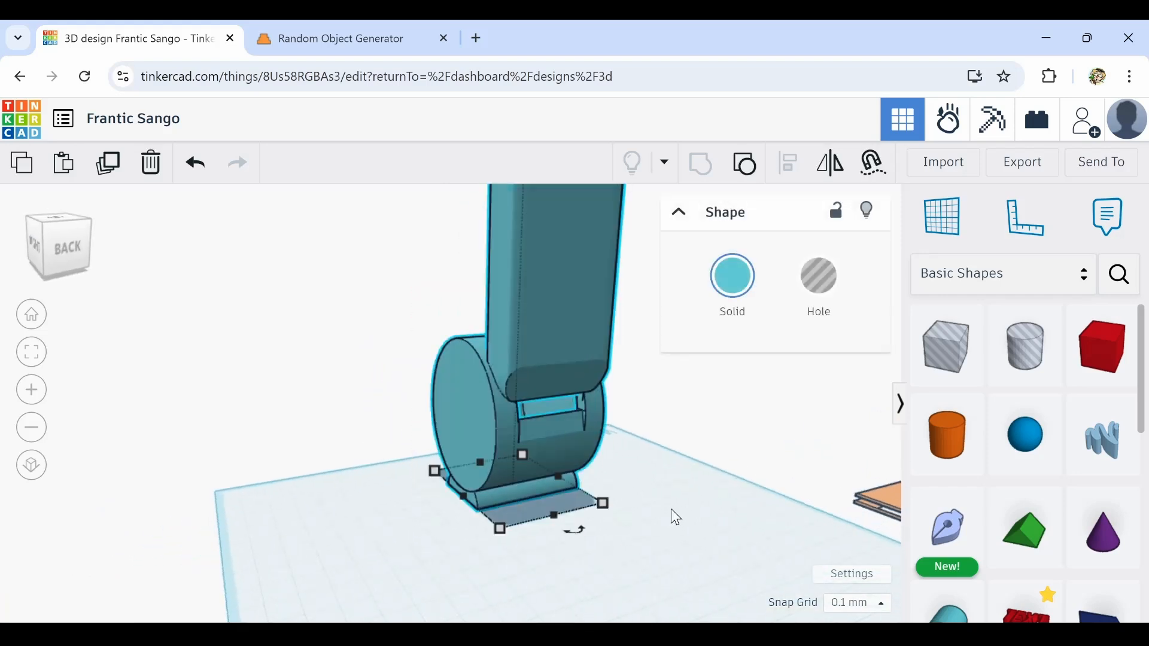
drag(600, 526, 482, 504)
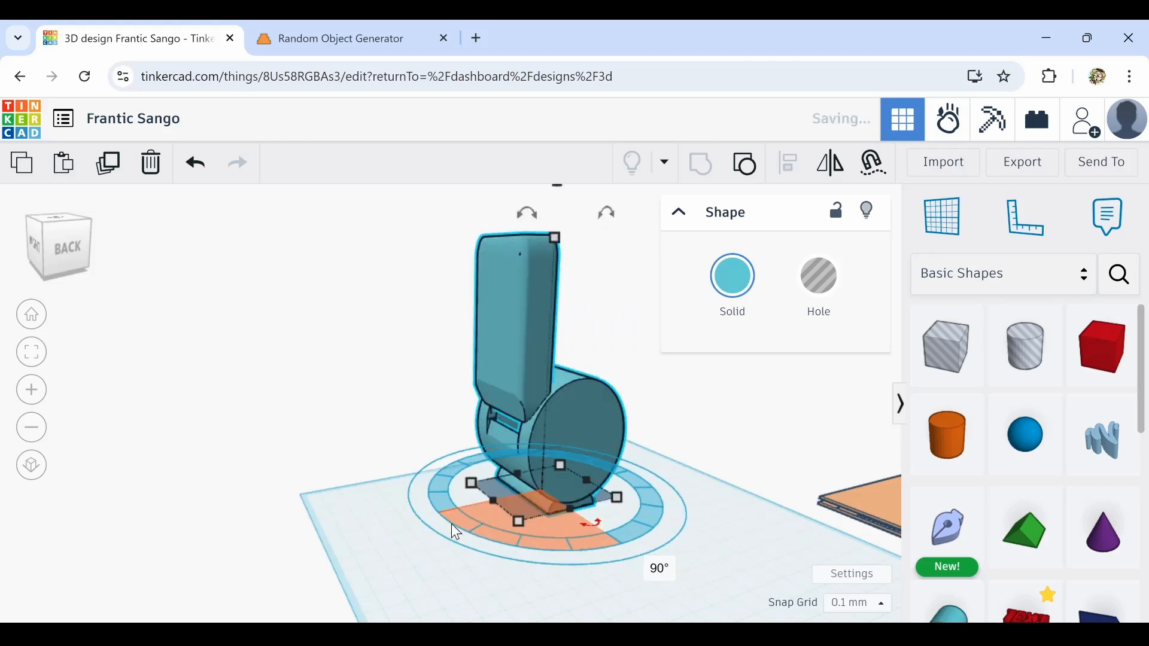
click(758, 305)
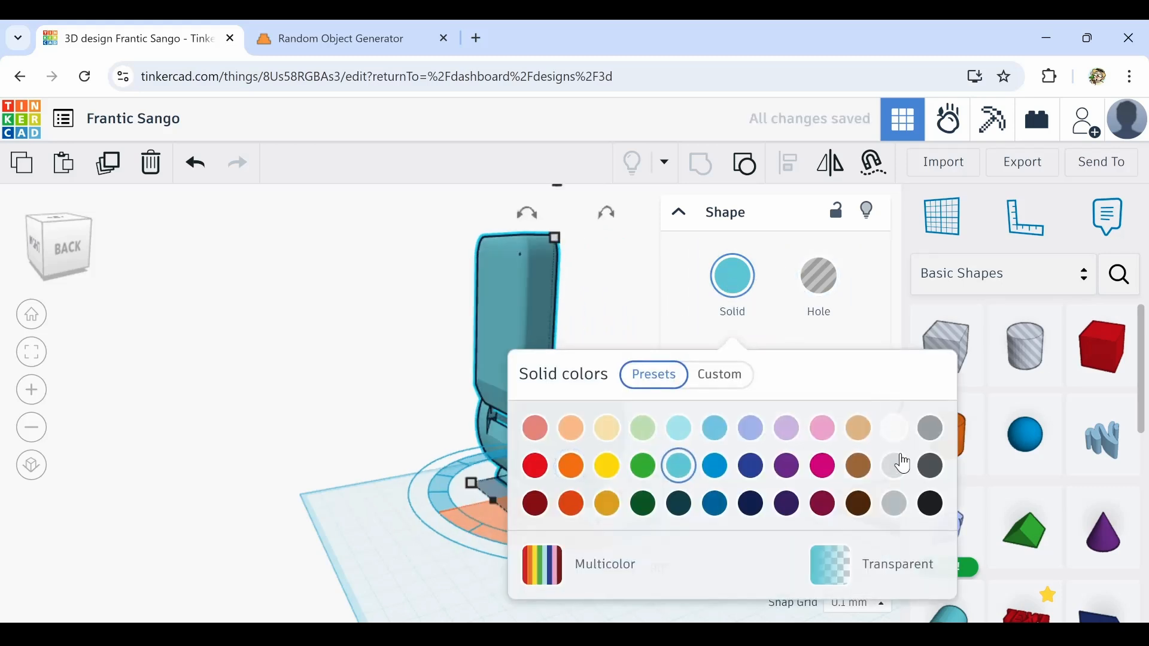
click(894, 502)
click(385, 406)
Scale the whistle down proportionally to a height of about 62.4 mm and turn it -90° about its vertical axis
right_drag(385, 406, 392, 285)
drag(298, 289, 437, 401)
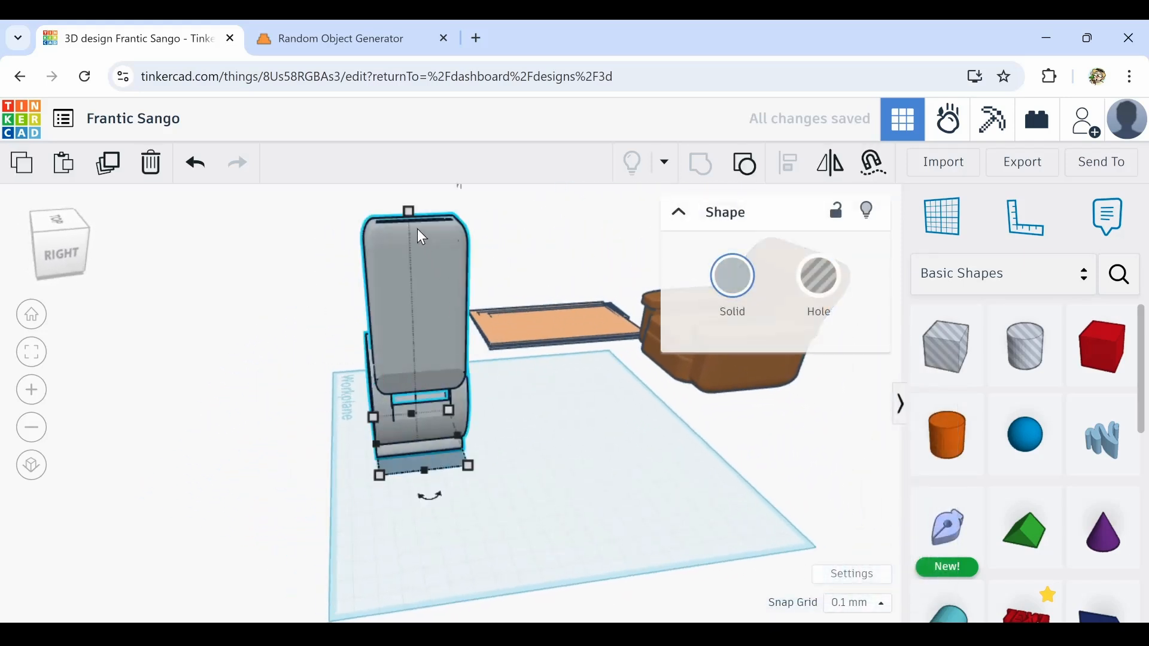
shift+drag(409, 211, 421, 343)
mouse_move(440, 485)
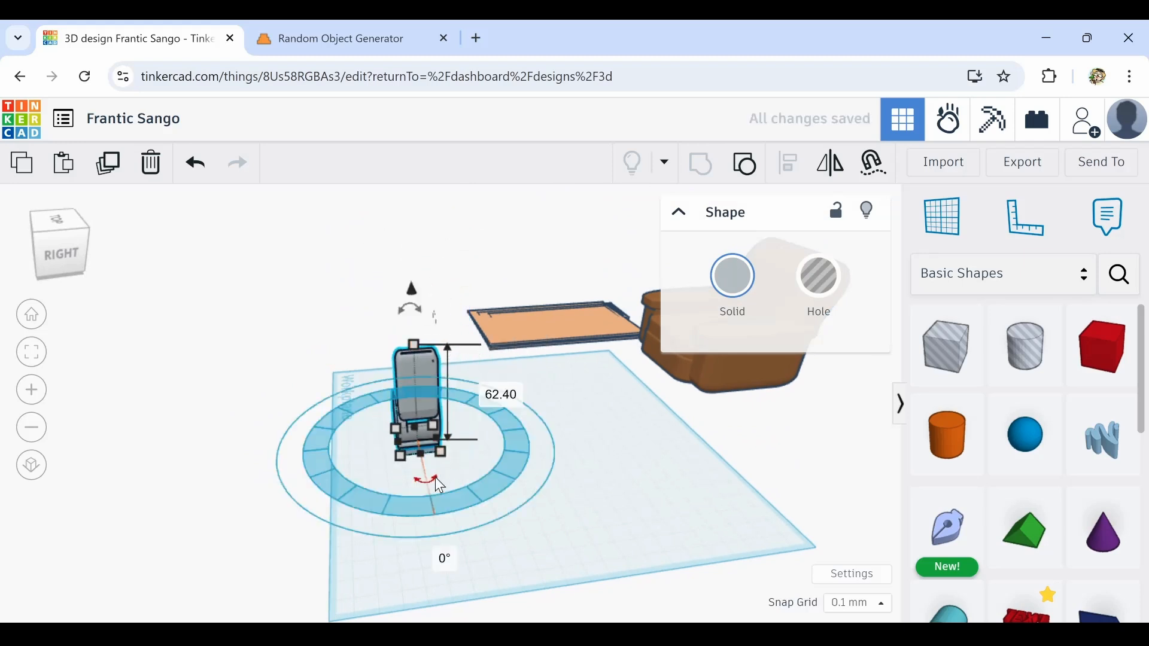
drag(440, 485, 335, 454)
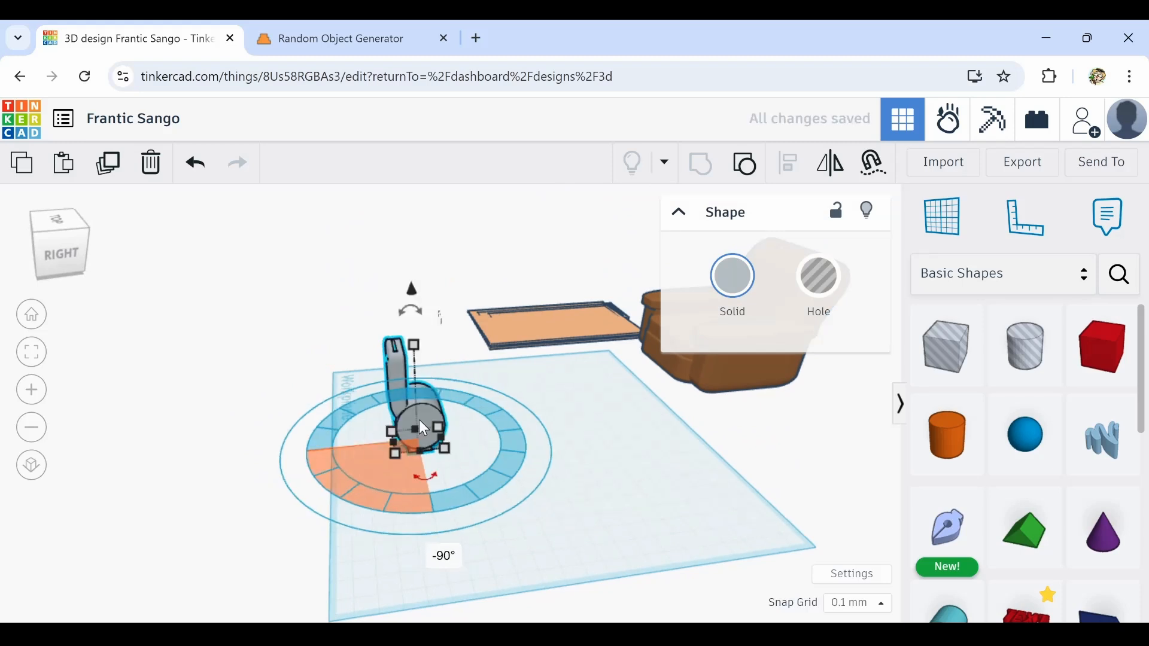
Move the finished whistle off the workplane to stand beside the brown armchair
drag(436, 412, 808, 384)
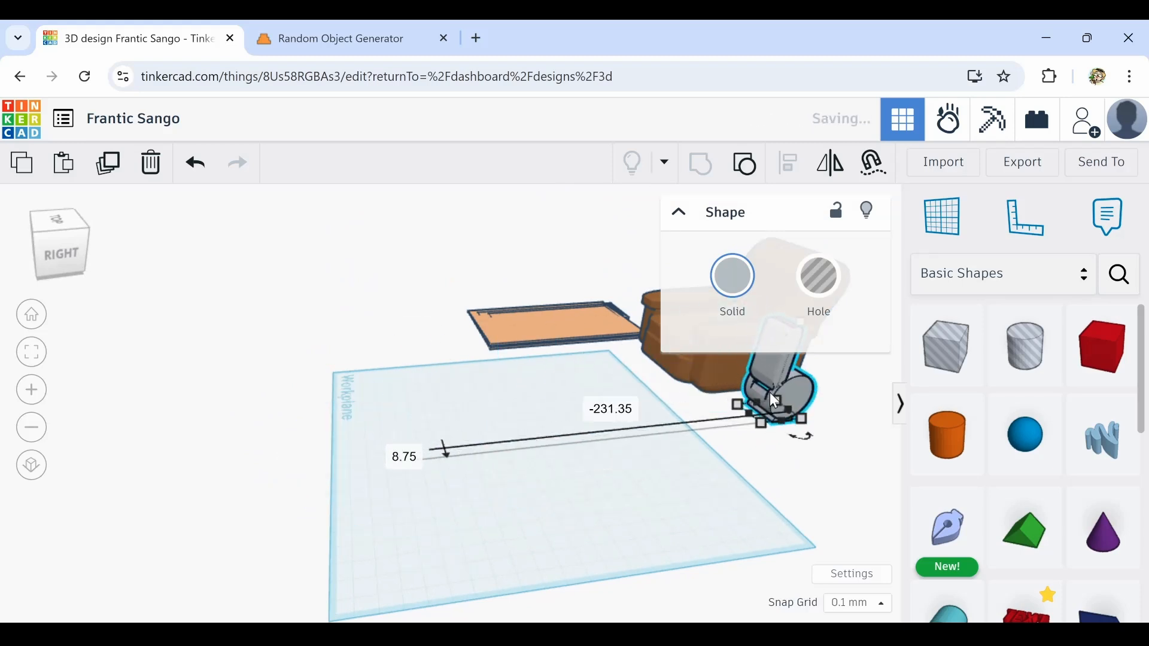
click(371, 519)
right_drag(372, 518, 733, 453)
right_drag(355, 490, 294, 555)
right_drag(487, 361, 676, 335)
scroll(617, 294, up, 5)
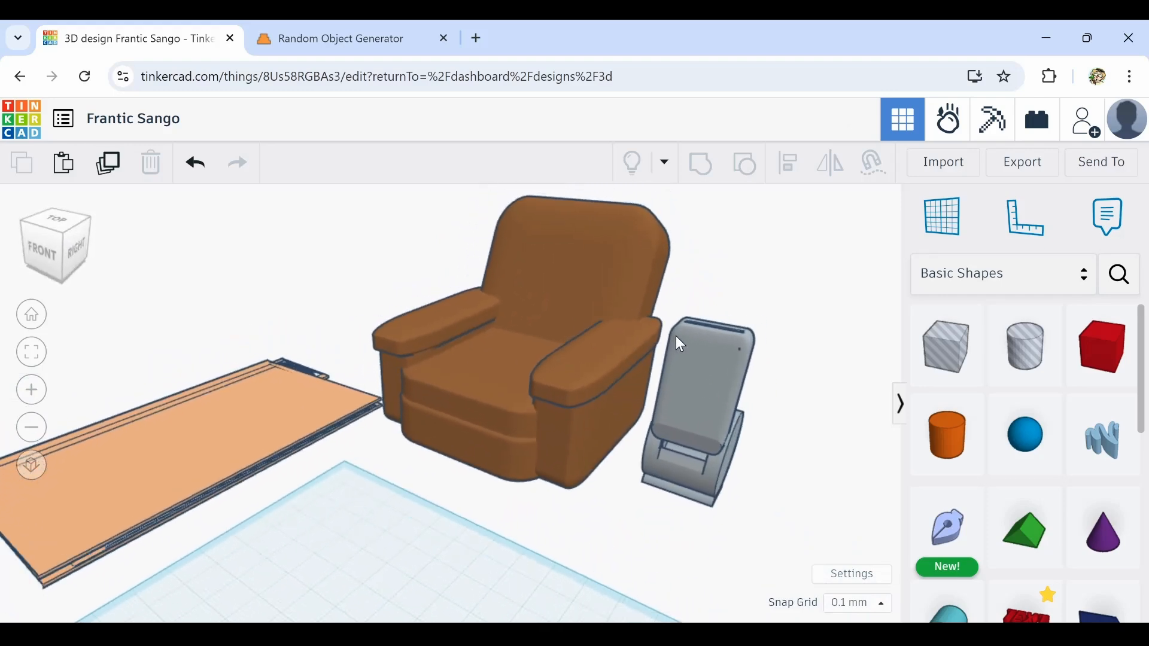
scroll(680, 335, down, 4)
scroll(569, 368, down, 3)
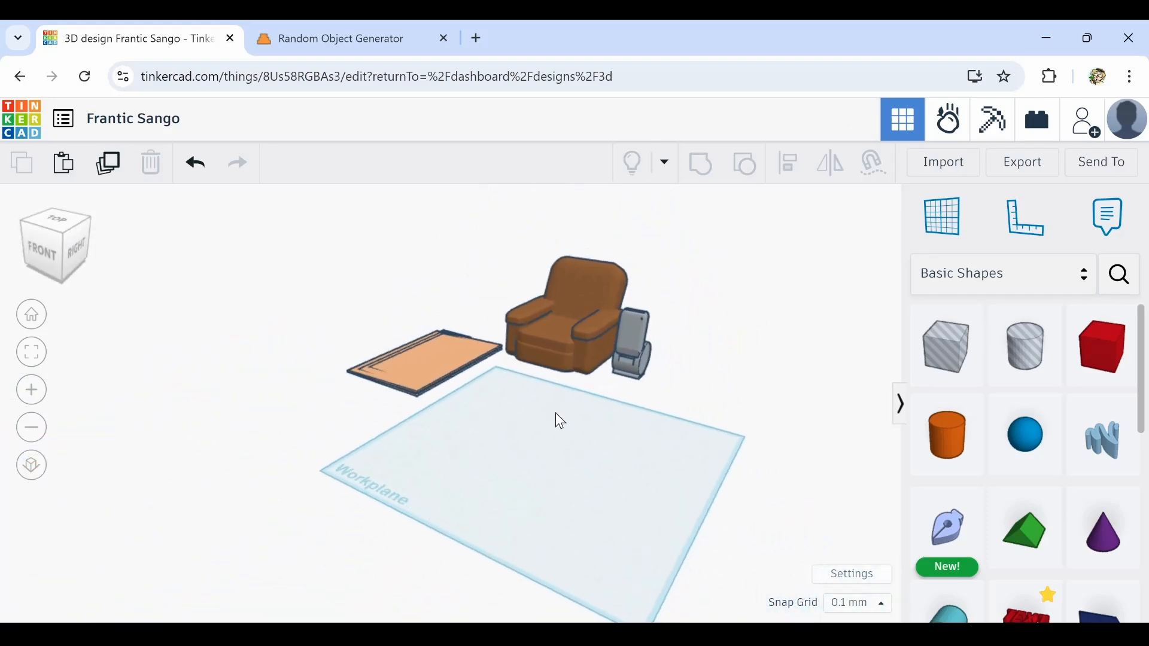
right_drag(492, 397, 388, 293)
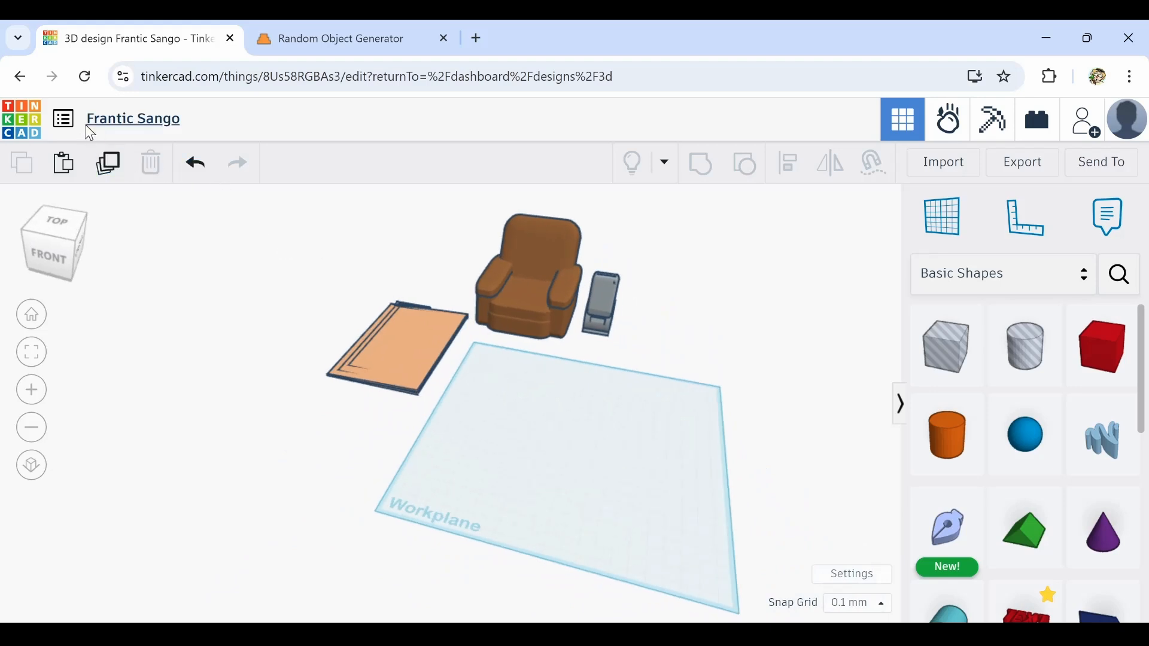
Switch to the Random Object Generator, generate one new object and return to Tinkercad
click(313, 51)
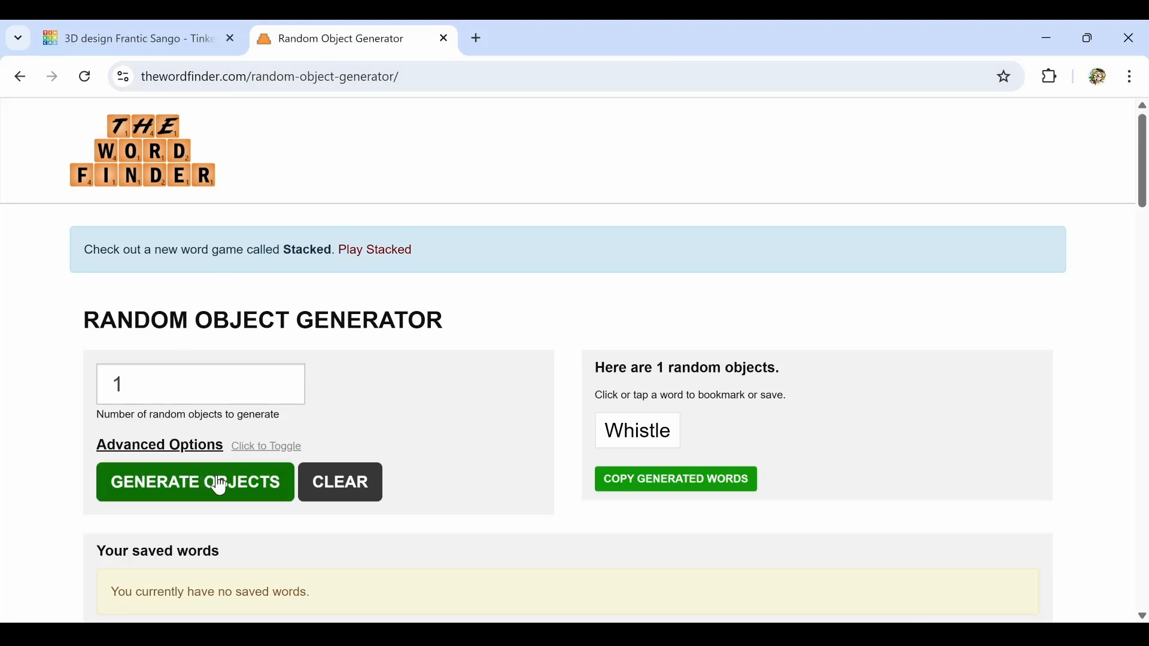
click(219, 485)
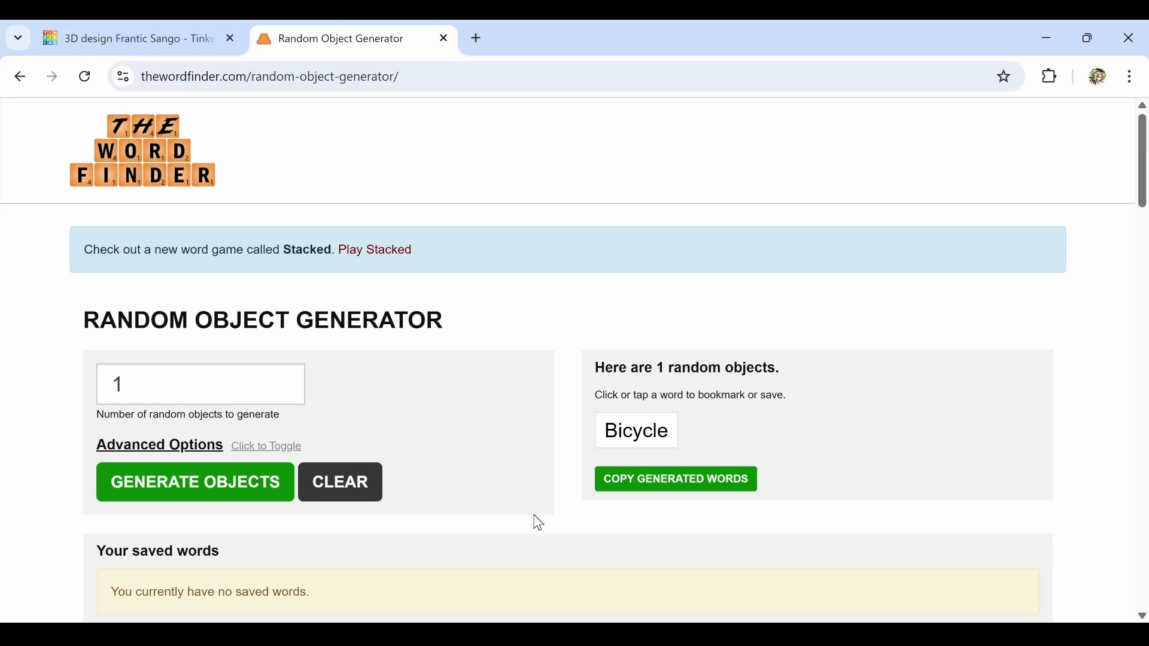
click(152, 45)
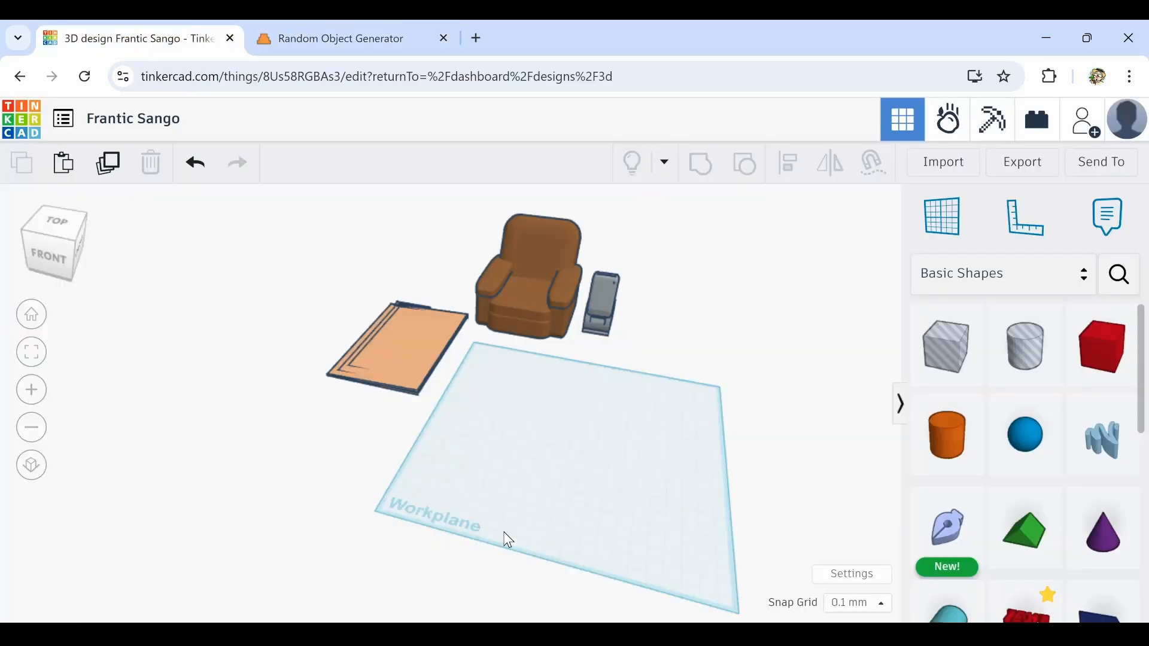
Place a torus from the basic shapes near the centre of the empty workplane
middle_drag(508, 539, 280, 489)
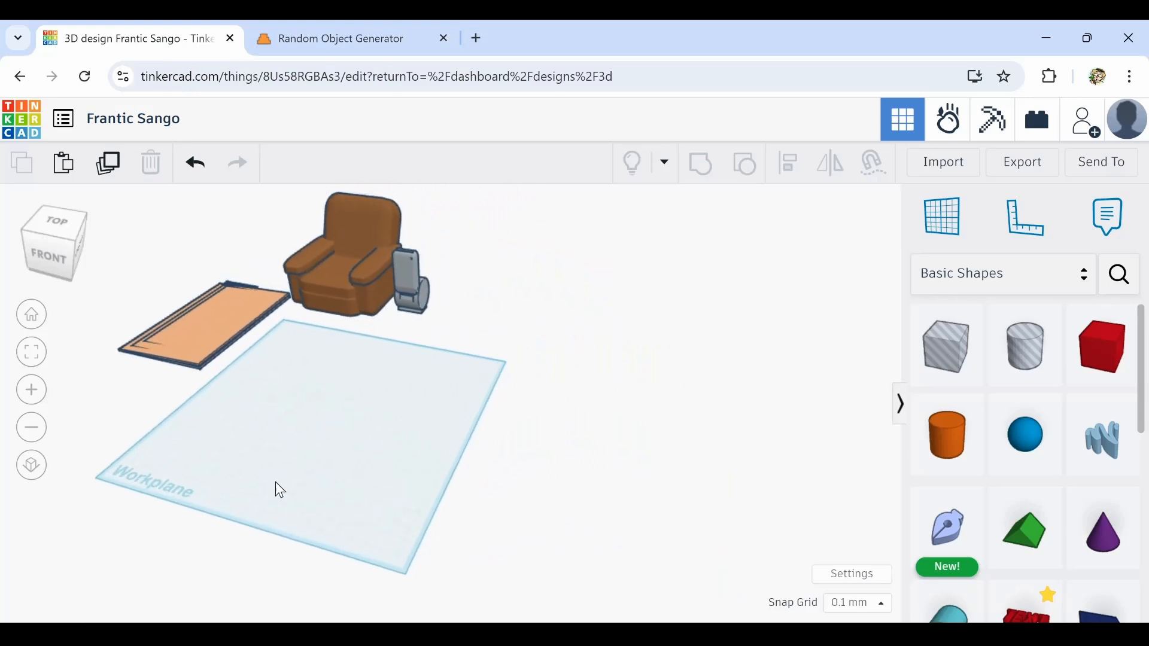
right_drag(276, 484, 363, 475)
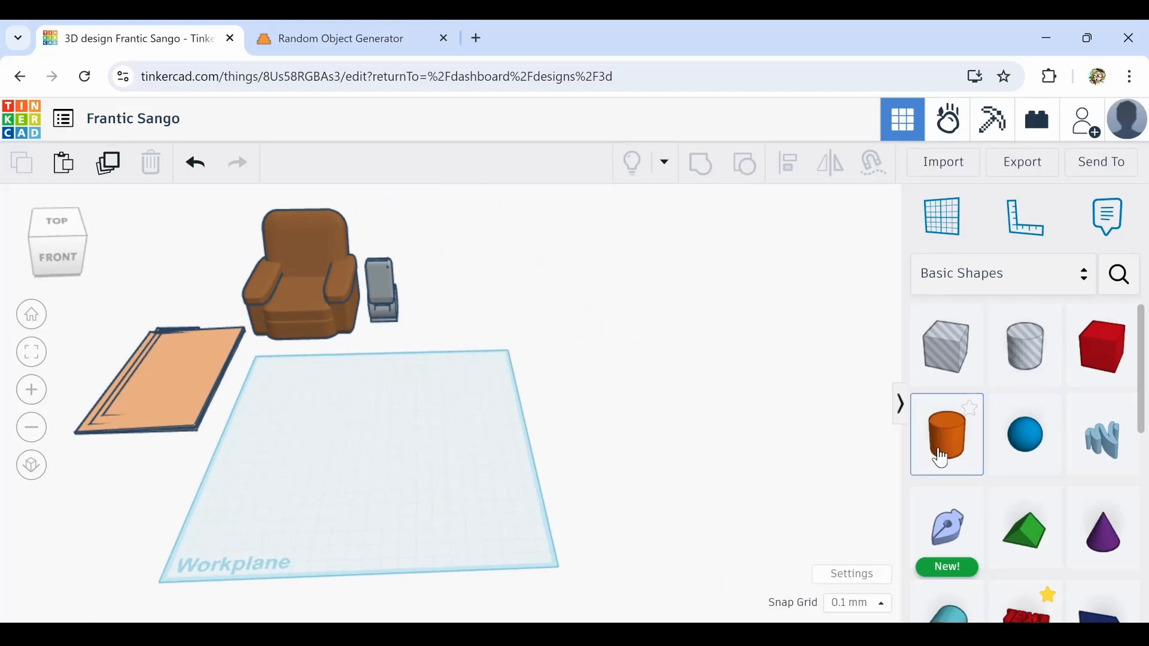
middle_drag(371, 476, 502, 476)
scroll(1026, 371, down, 4)
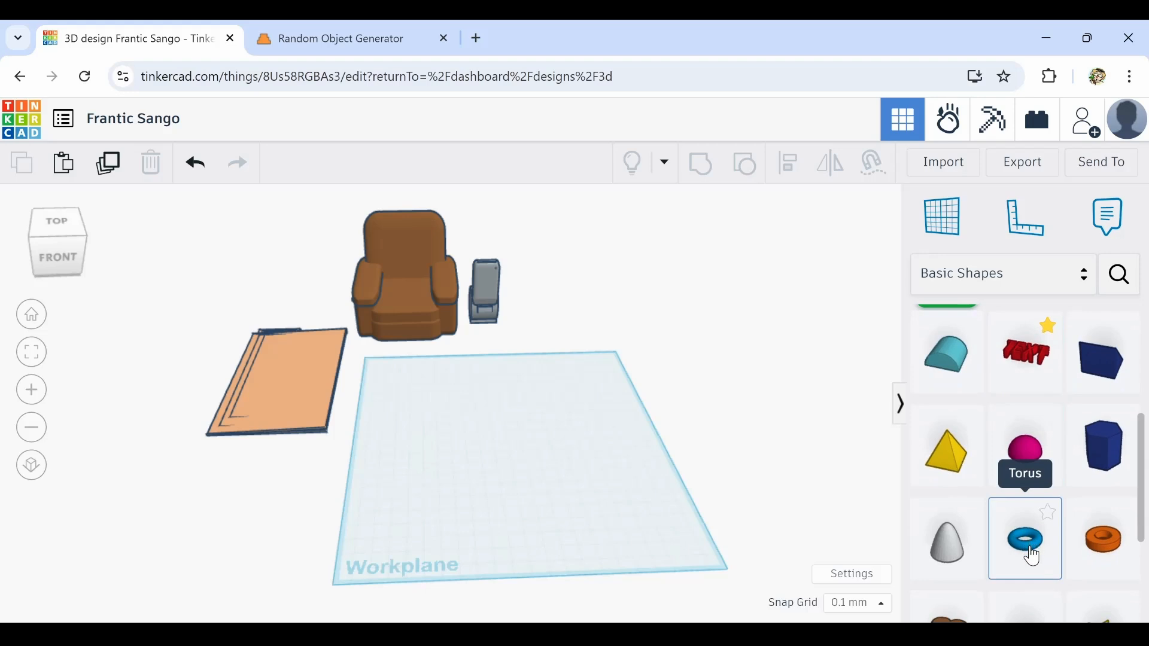
drag(1032, 556, 499, 456)
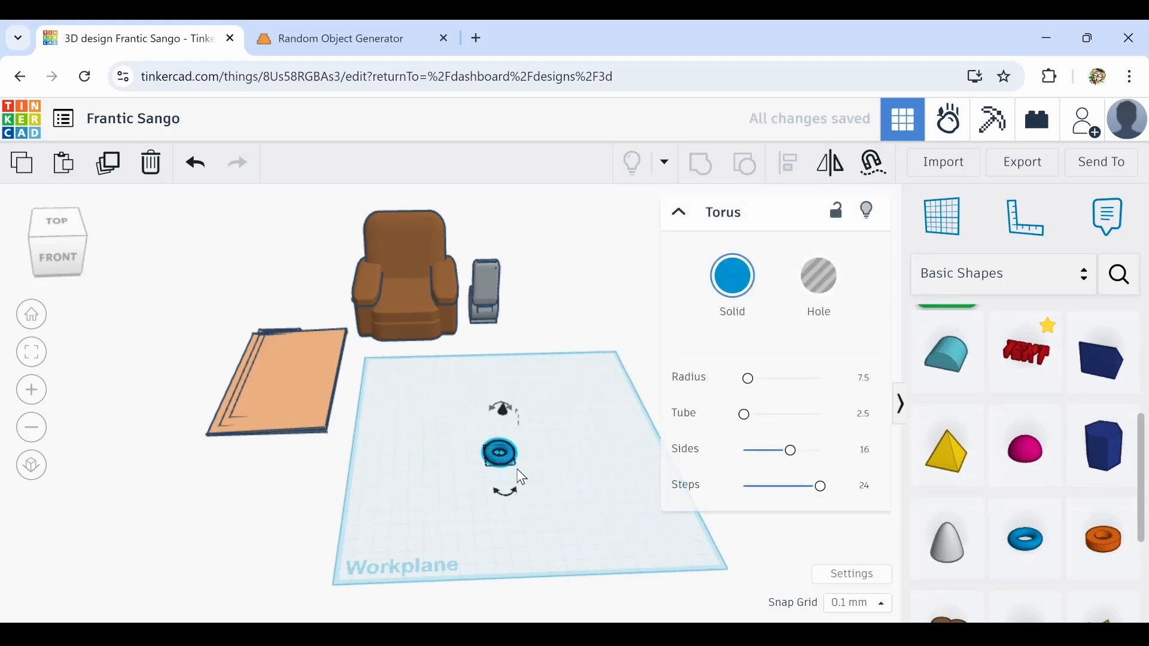
Enlarge the torus's base to about 78.5 mm on one side and move it back toward the workplane's centre
scroll(521, 477, up, 5)
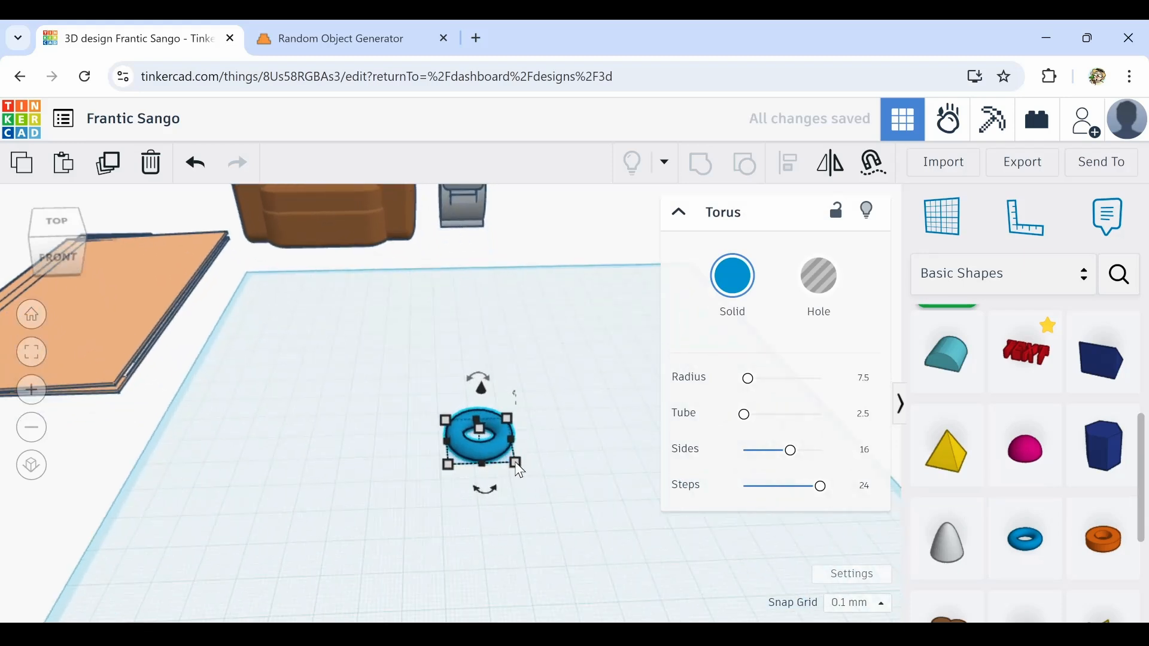
drag(517, 465, 862, 622)
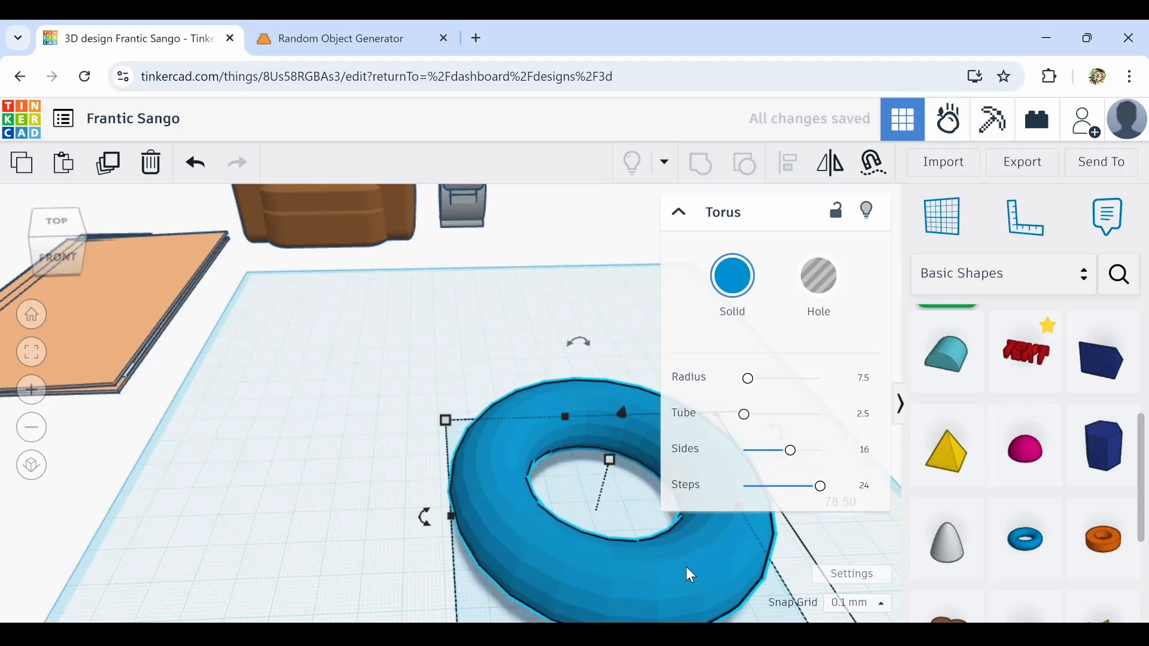
drag(685, 566, 554, 489)
Thin the torus to a tube of 1, raise its sides to 24, and move it toward the workplane's left side
click(865, 414)
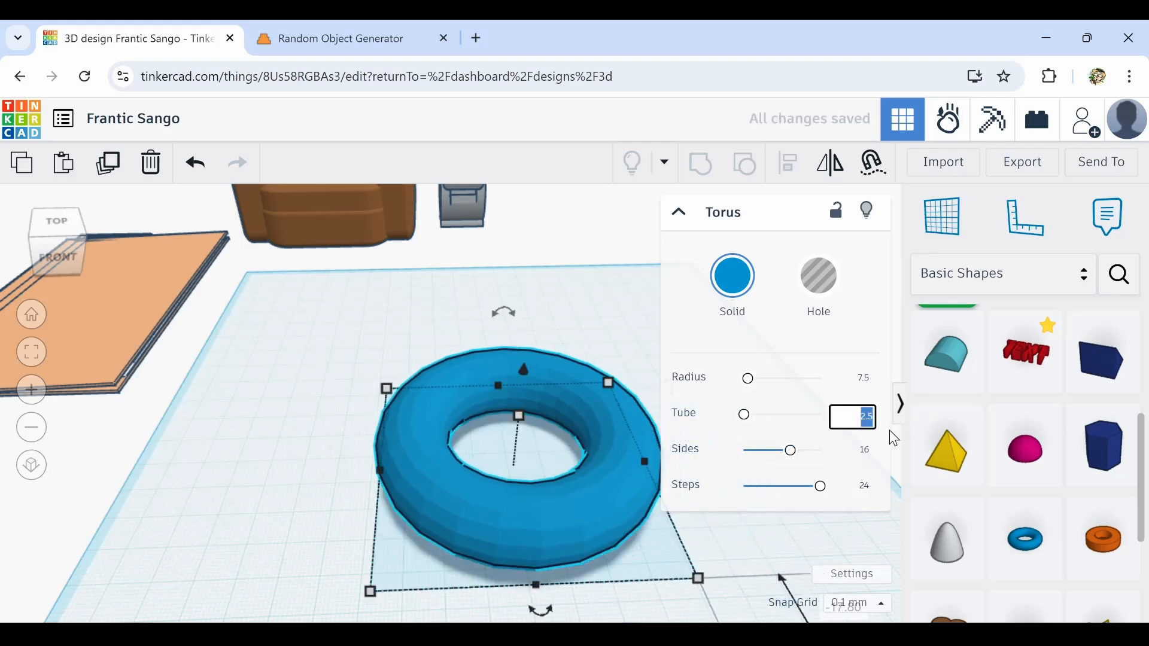
text(1)
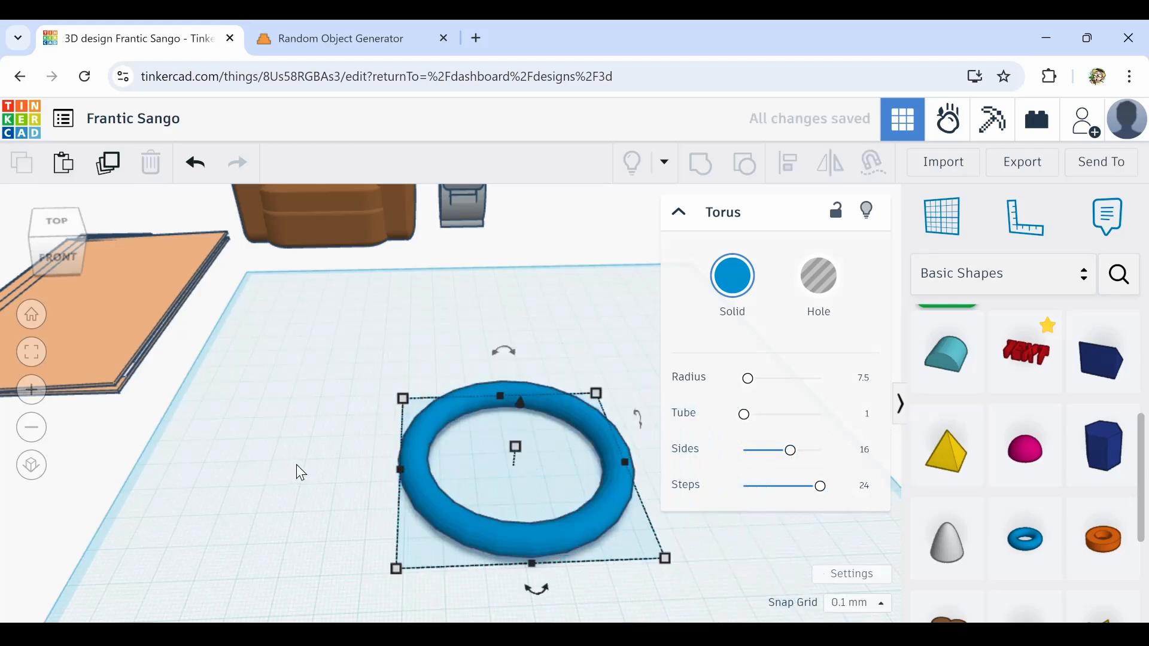
click(299, 466)
click(456, 513)
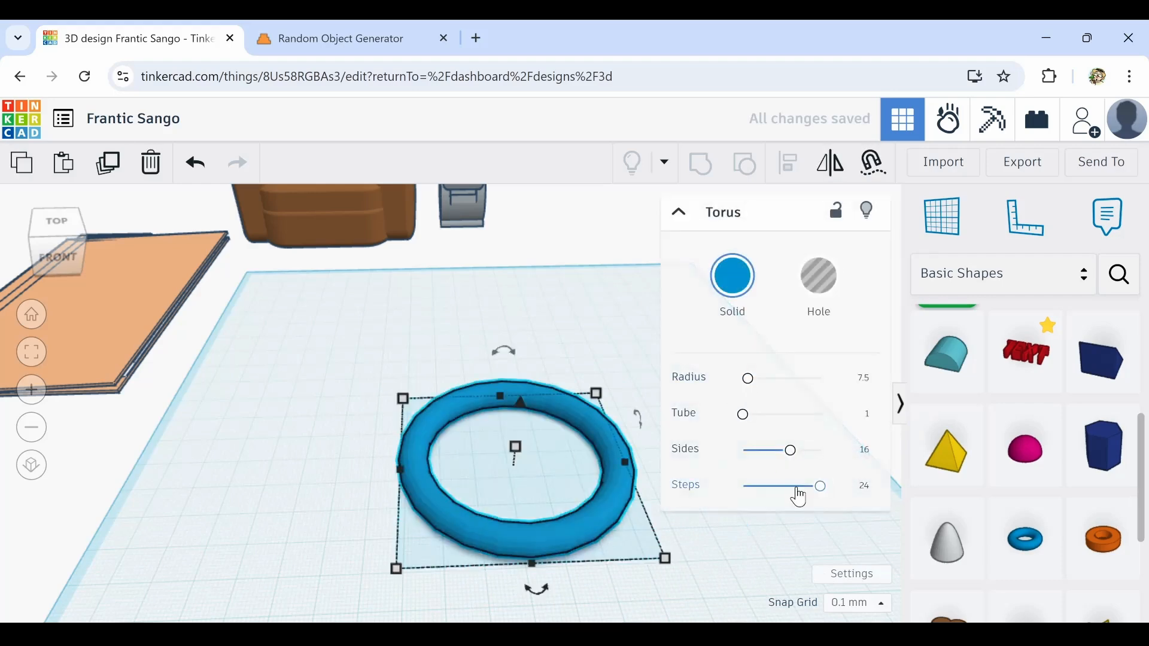
drag(795, 457, 866, 451)
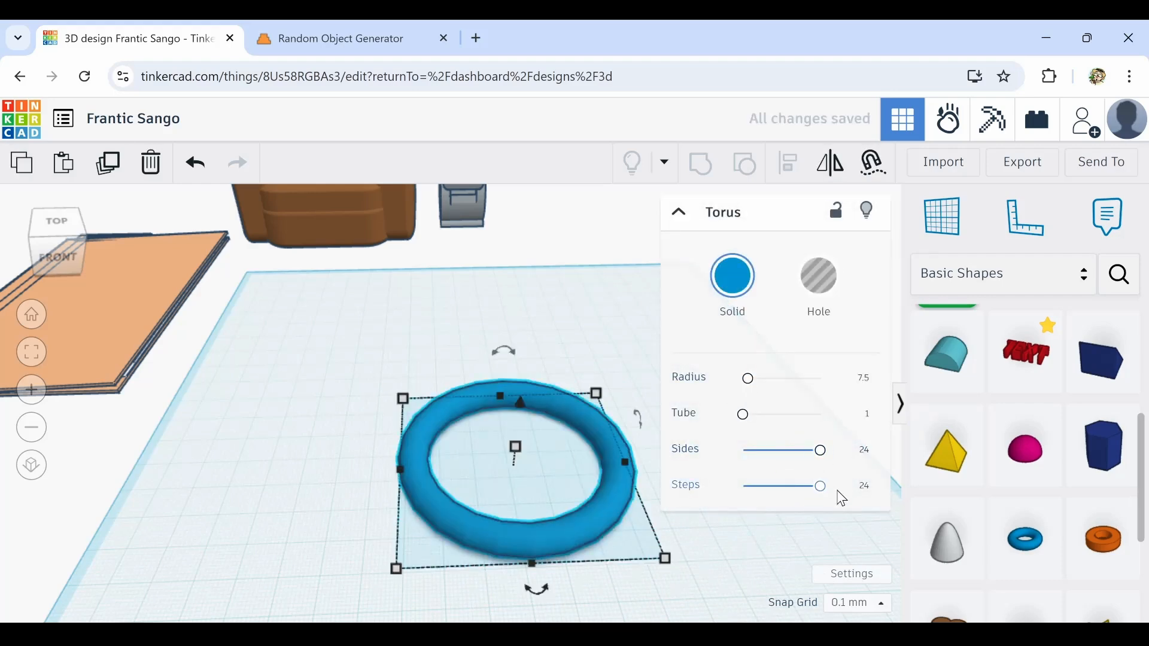
click(351, 508)
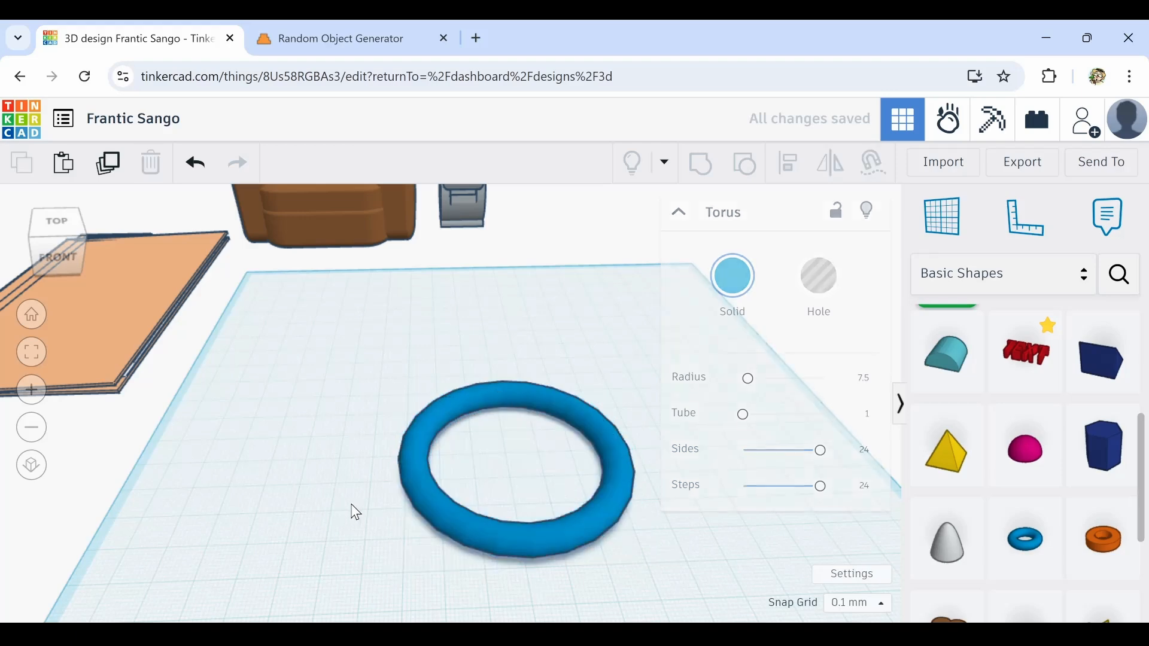
scroll(411, 494, up, 3)
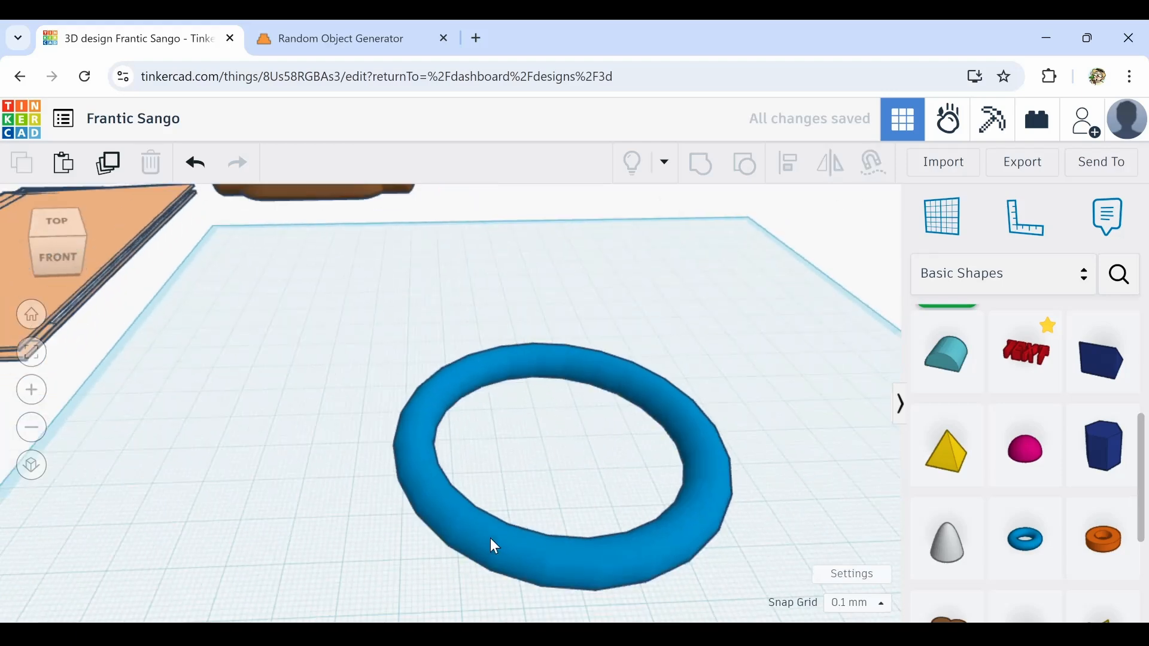
drag(489, 544, 341, 485)
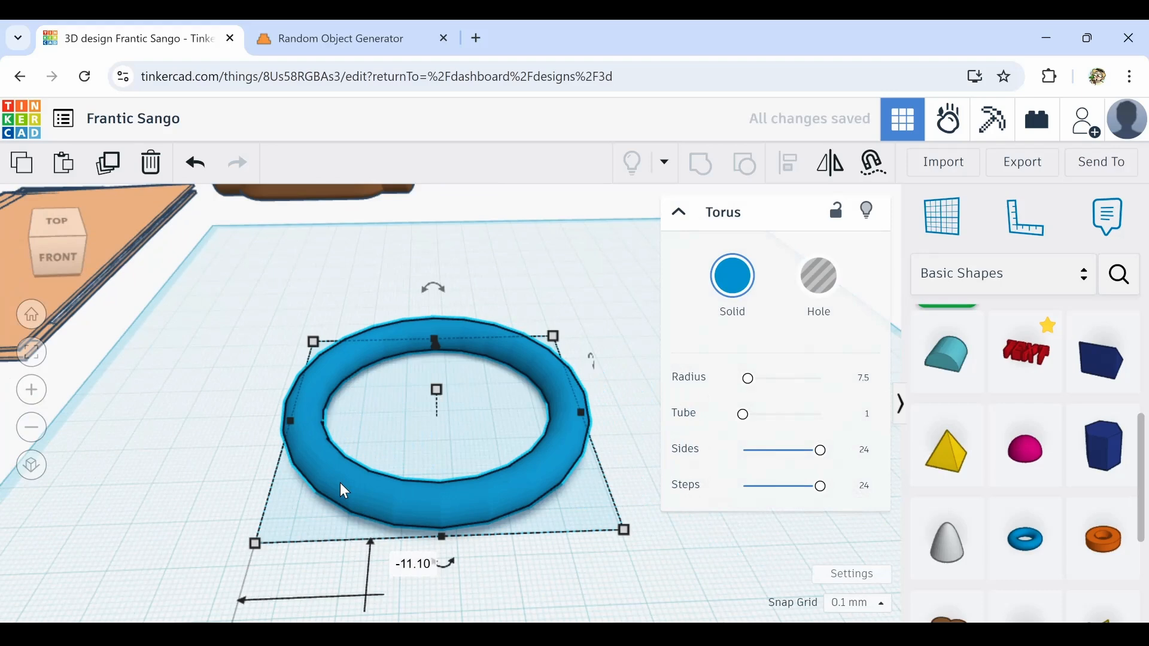
Duplicate the torus in place, turn the copy into a hole and enlarge its base slightly around the original
click(118, 174)
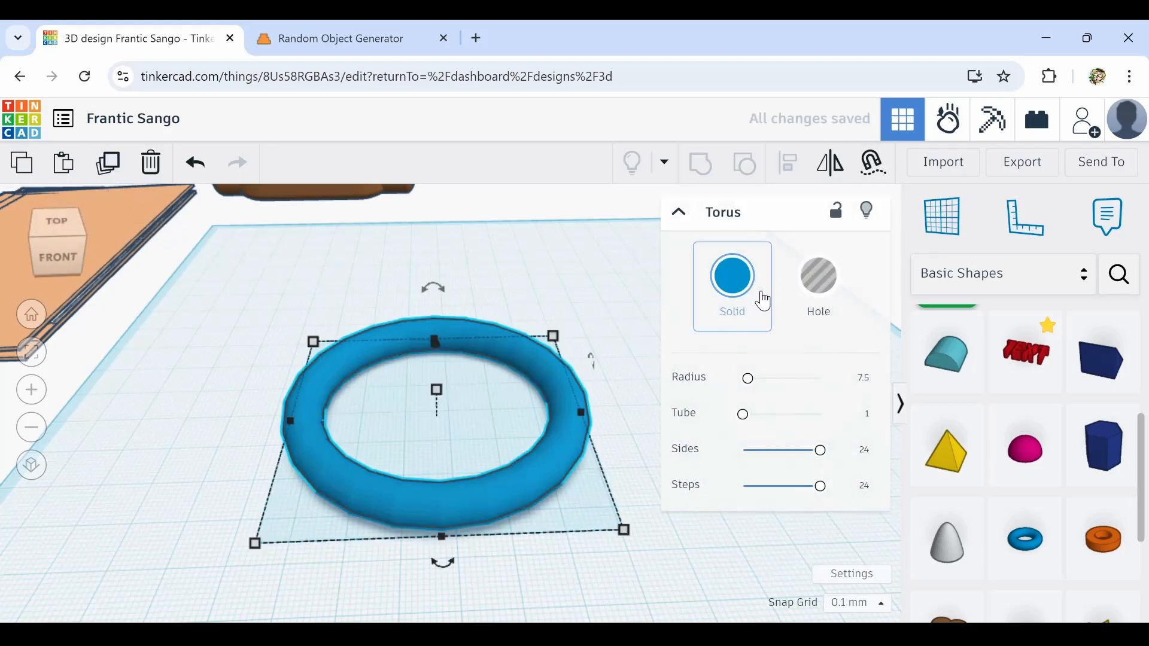
click(814, 284)
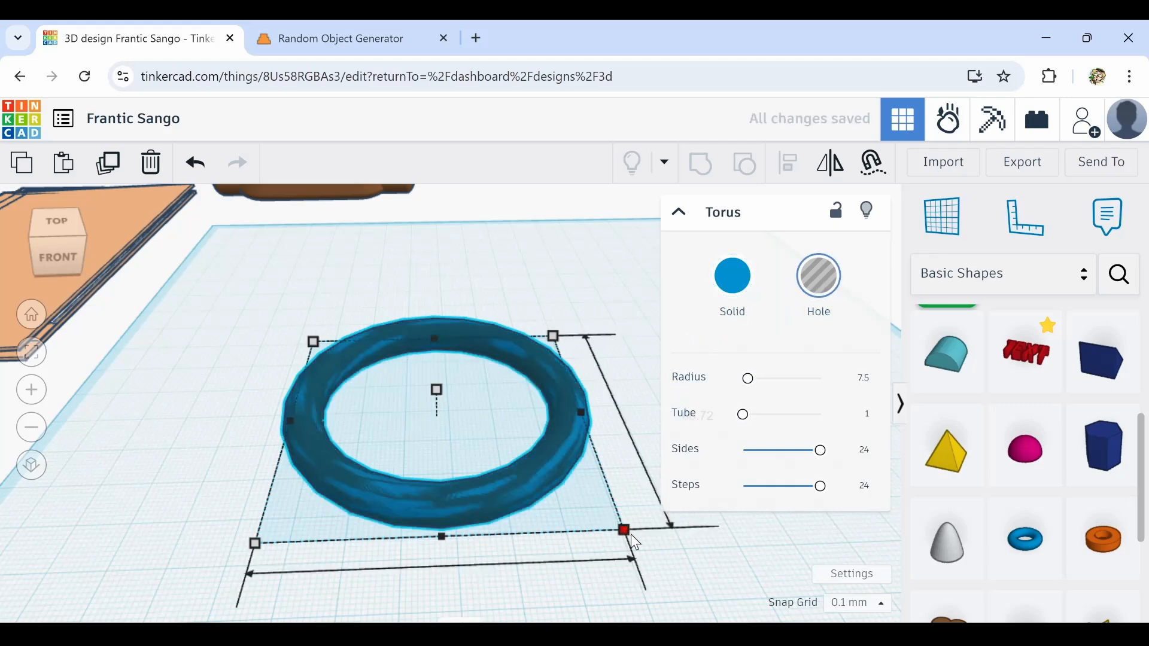
drag(626, 532, 645, 550)
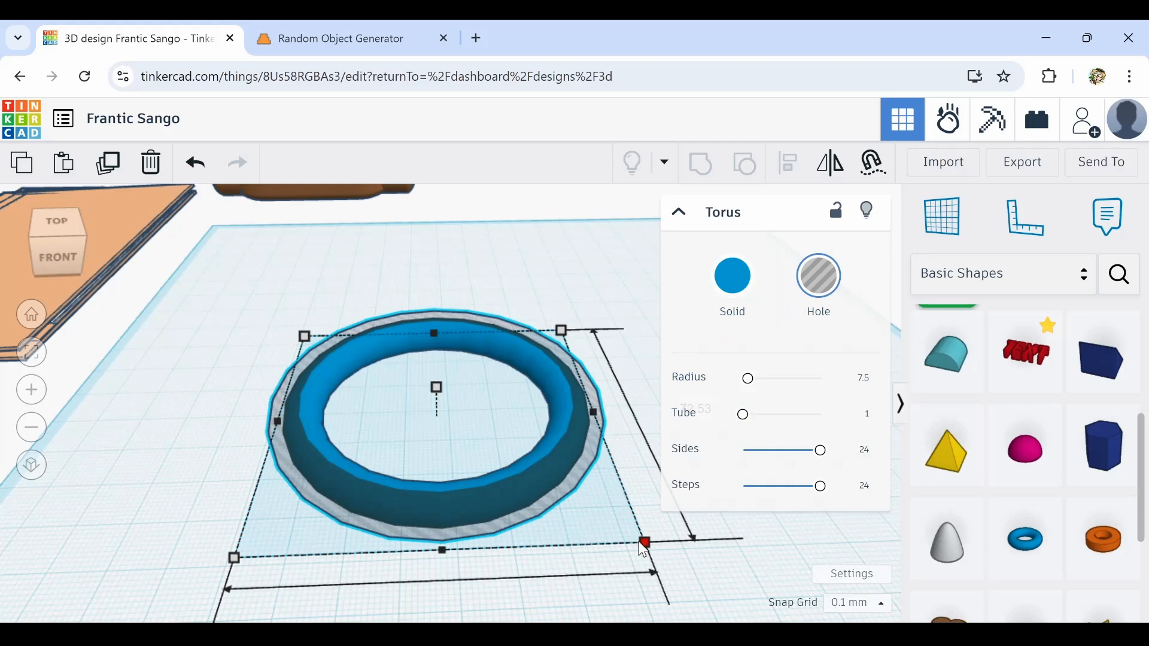
drag(643, 549, 639, 546)
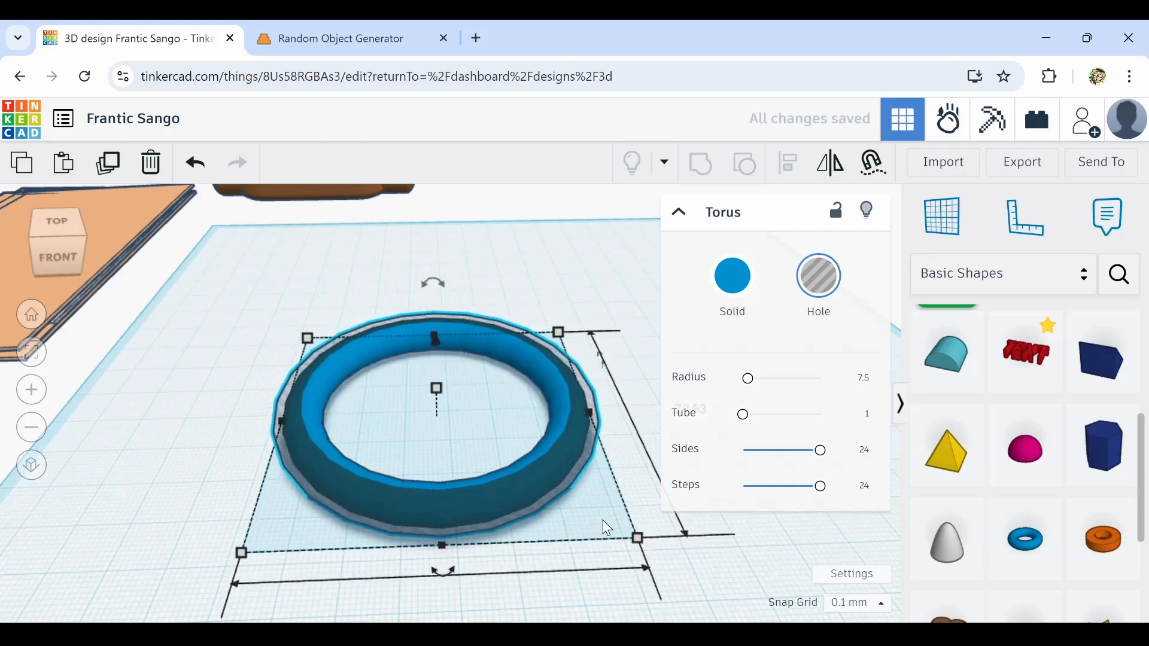
click(208, 377)
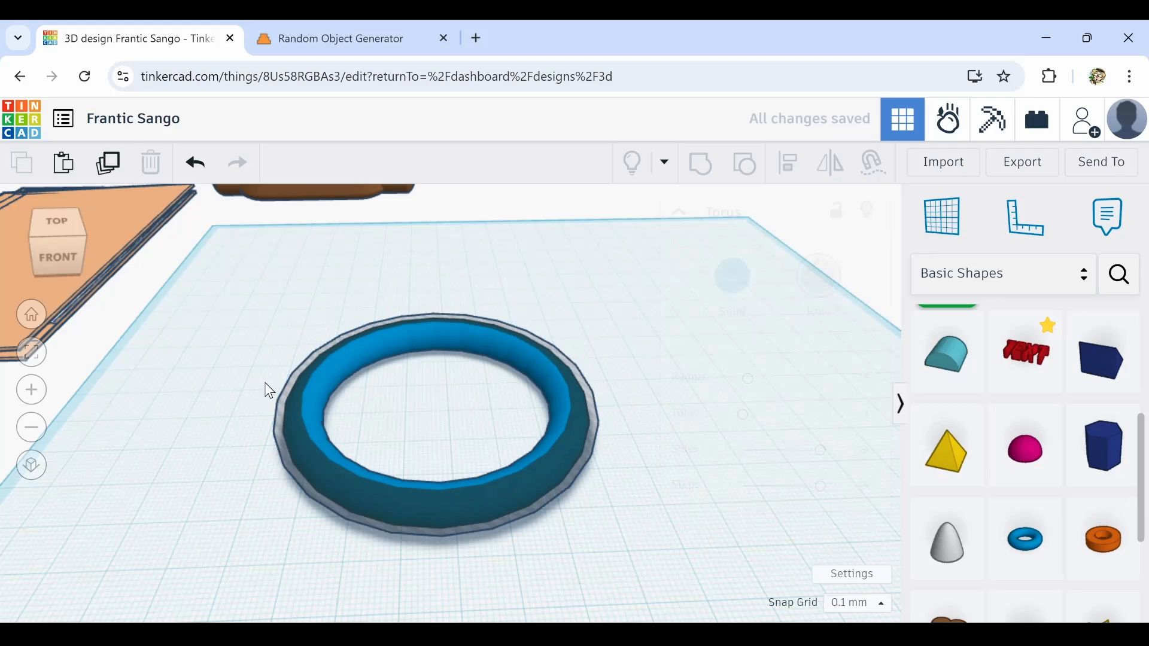
Duplicate the solid torus in place and group one copy with the hole torus to cut out an inner rim ring
click(315, 389)
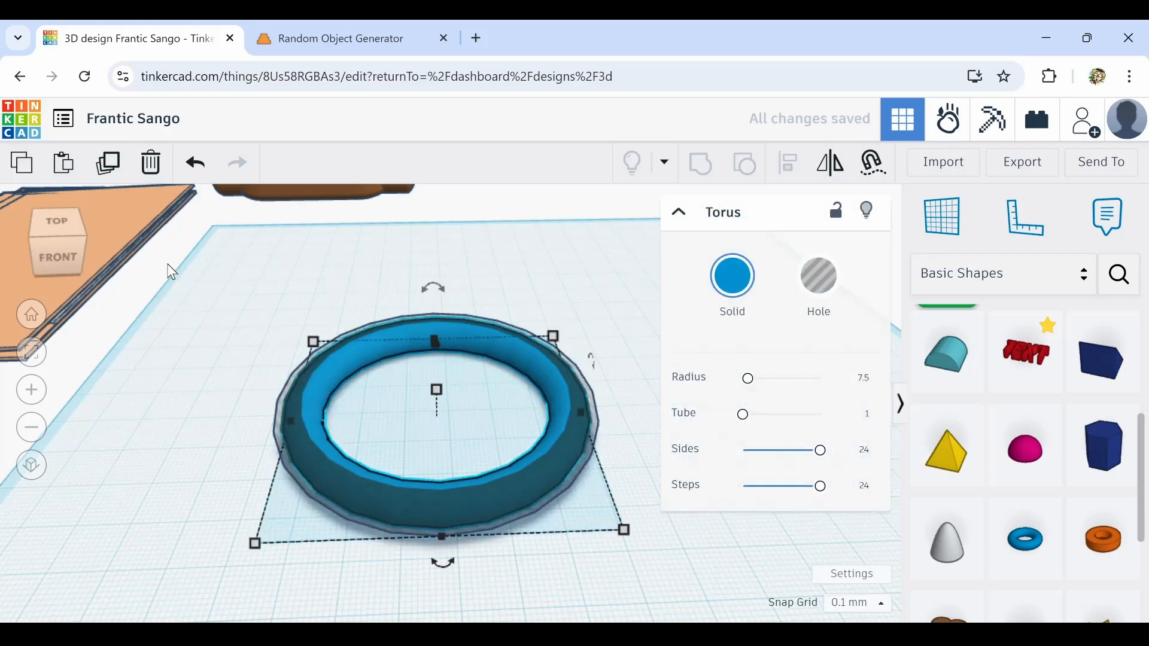
click(120, 169)
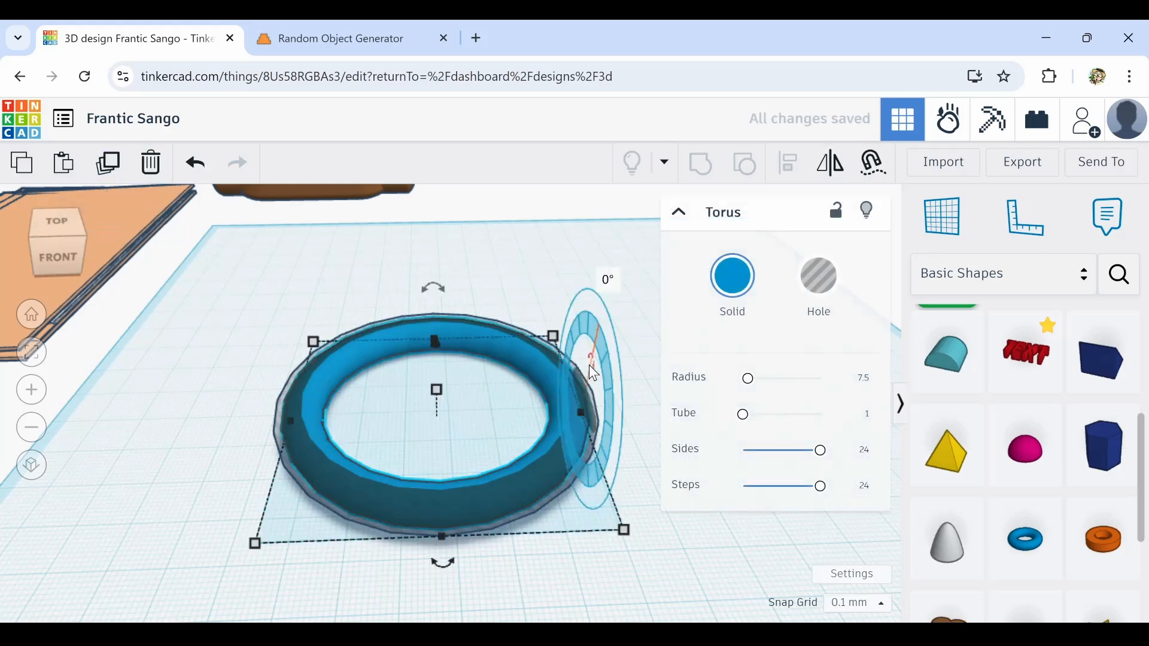
shift+click(595, 419)
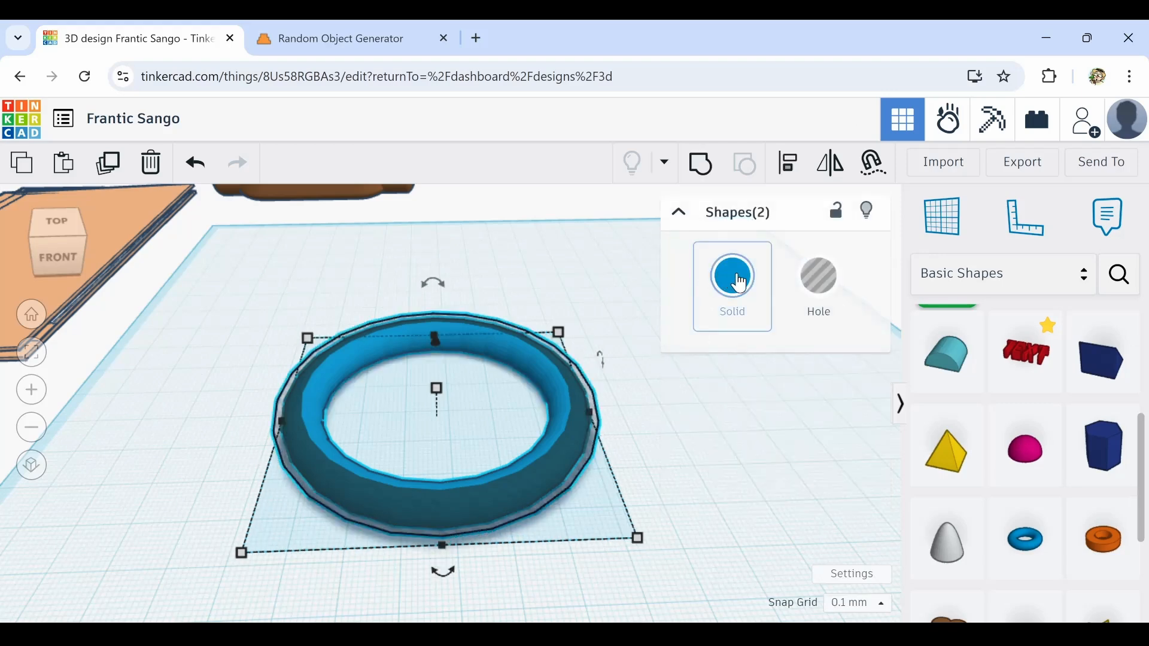
click(701, 174)
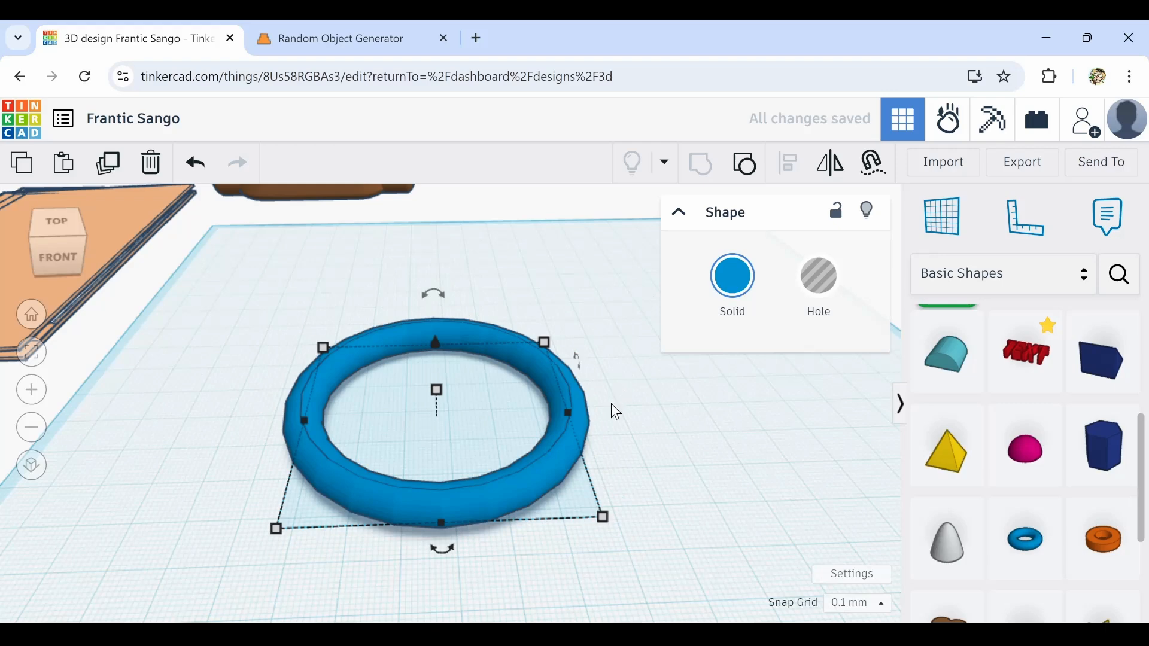
click(527, 358)
click(628, 367)
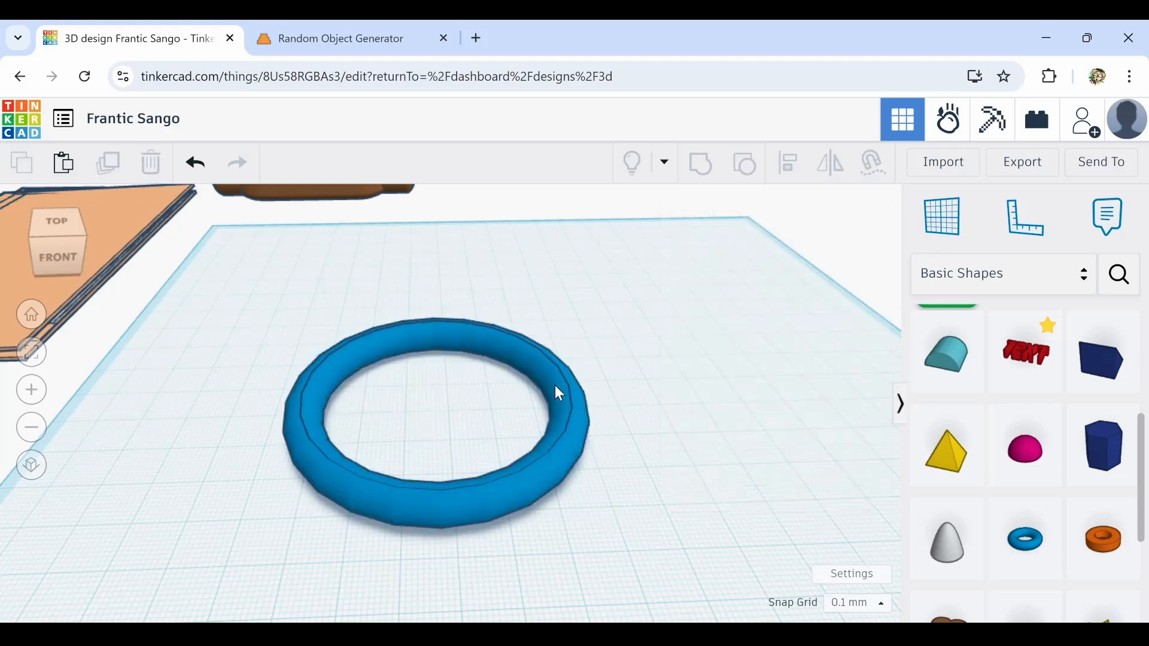
Recolour the full outer torus light grey from the preset colours
click(557, 393)
click(732, 287)
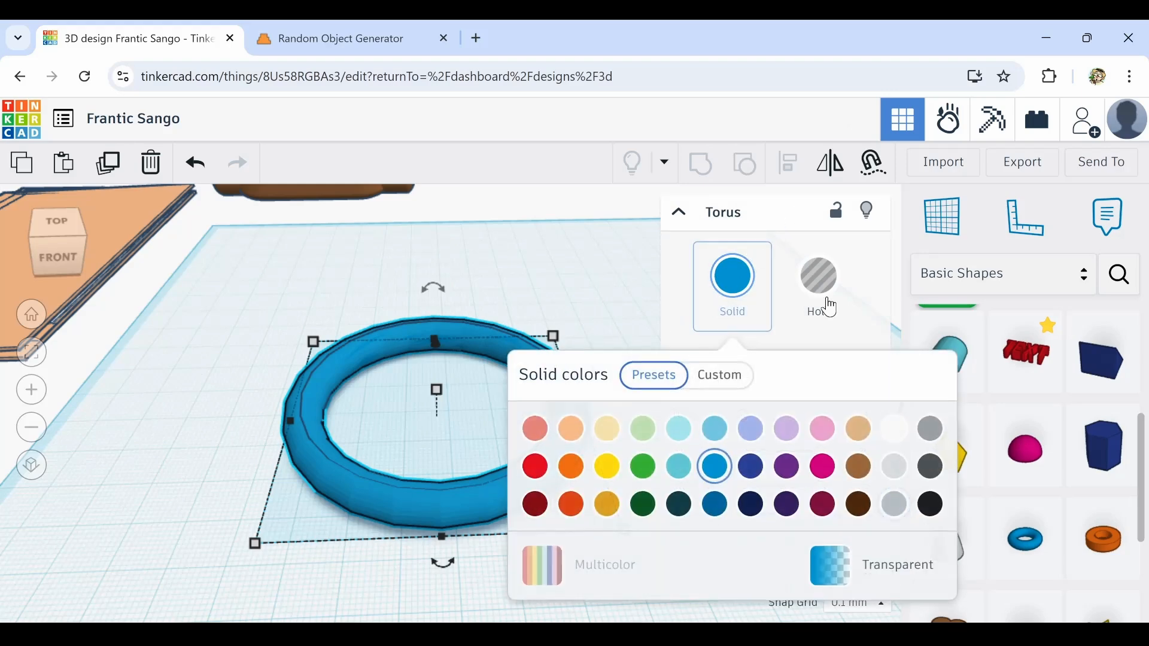
click(894, 504)
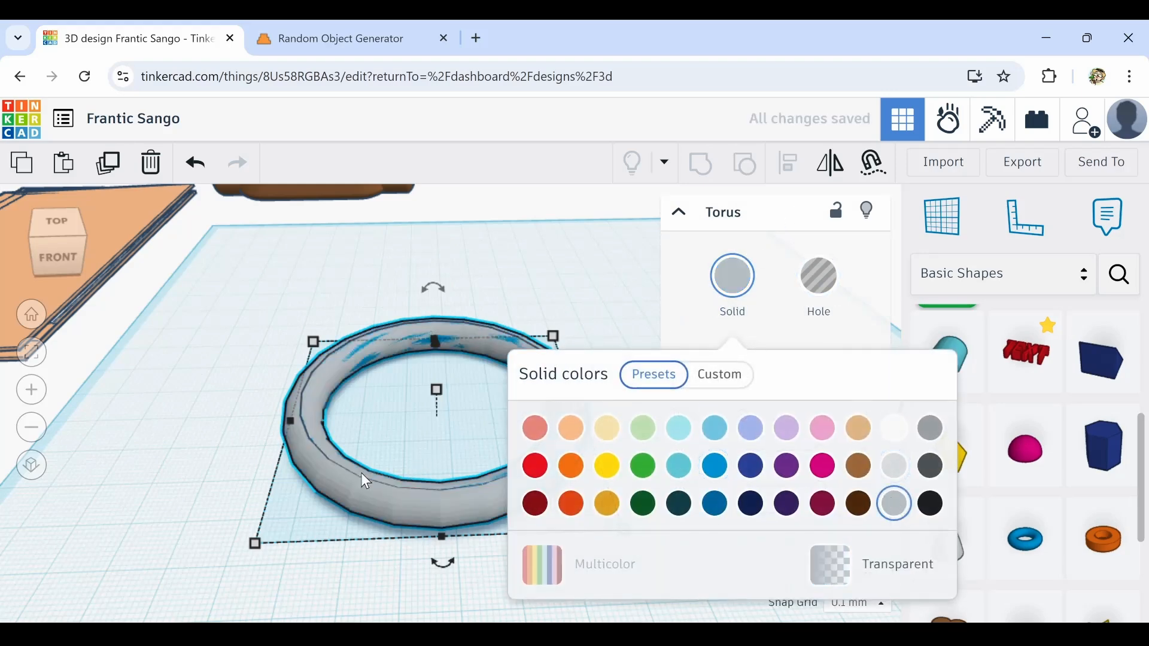
click(262, 456)
click(321, 467)
scroll(318, 472, up, 2)
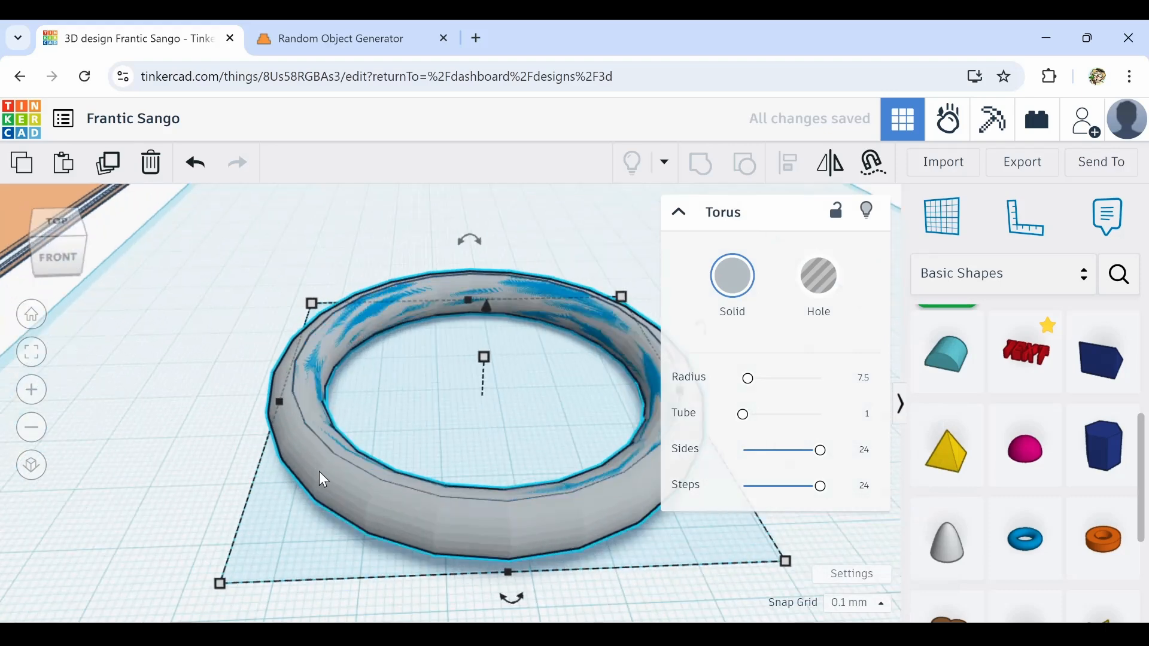
scroll(318, 472, down, 3)
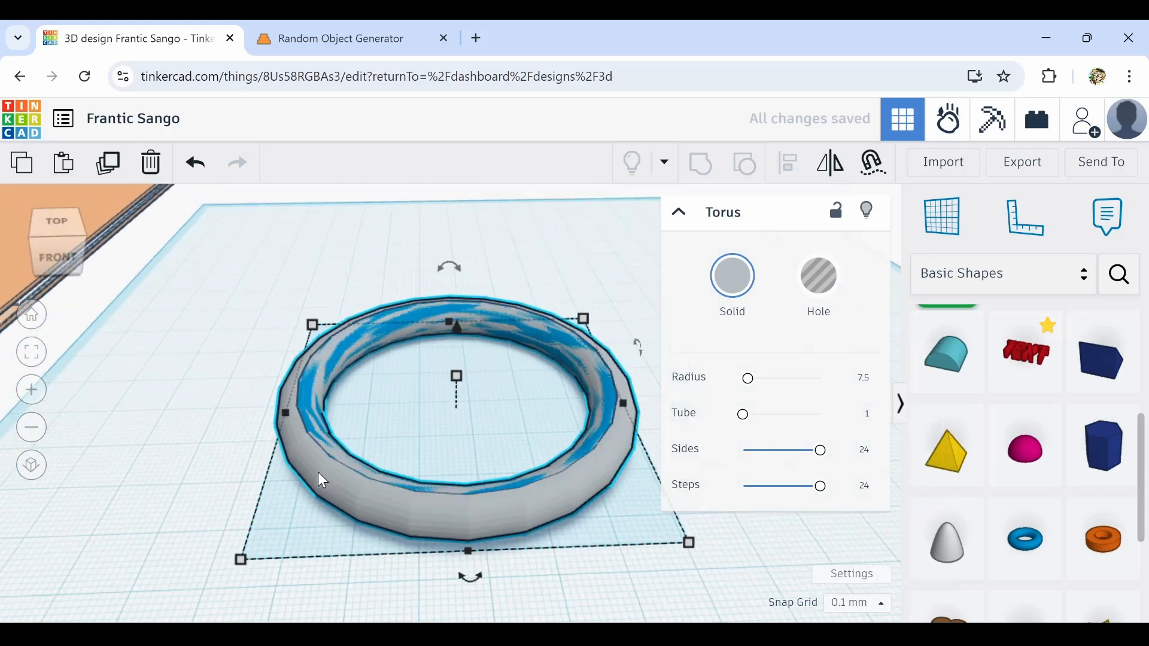
Recolour the grouped inner rim ring light grey from the preset colours
click(308, 381)
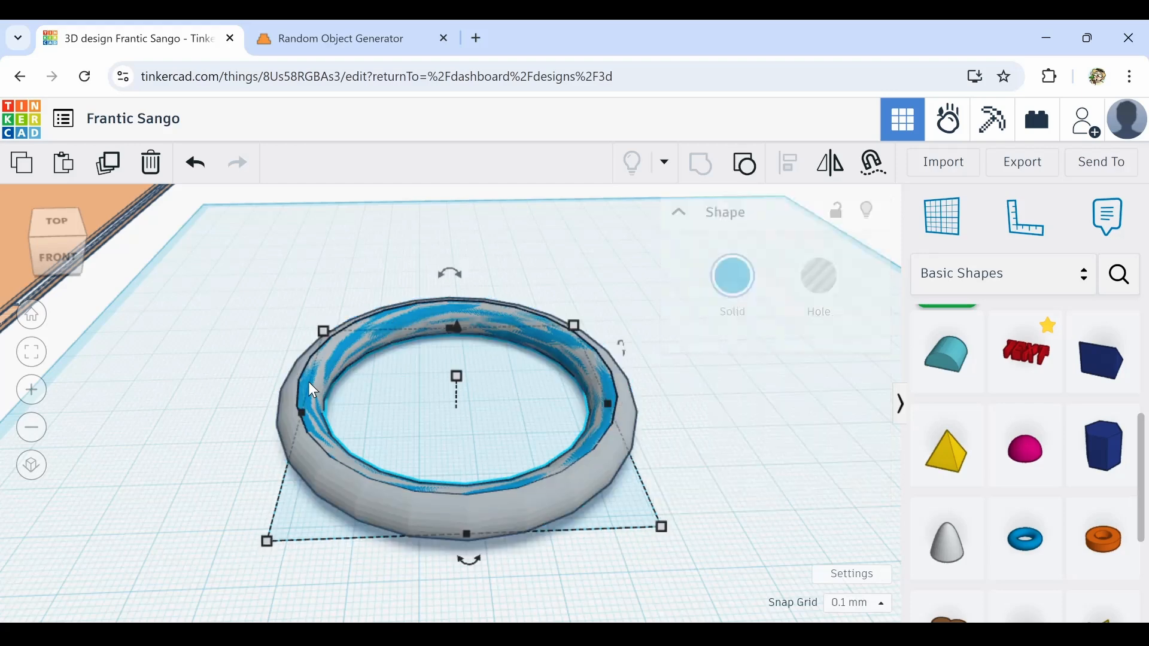
click(733, 281)
click(893, 504)
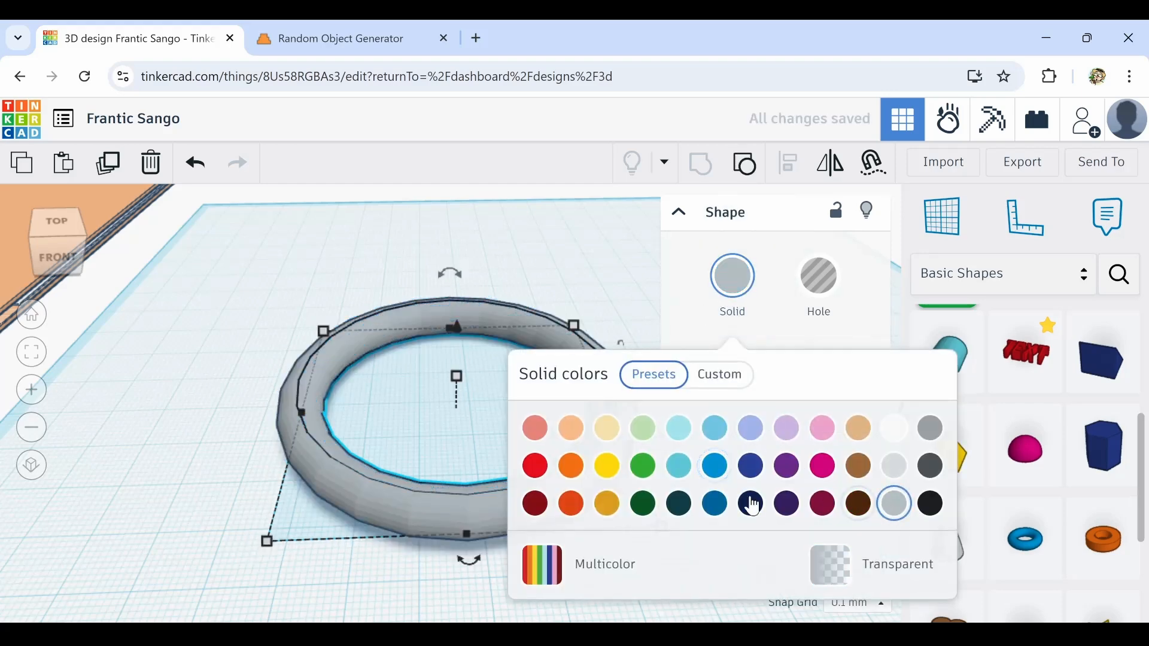
click(344, 472)
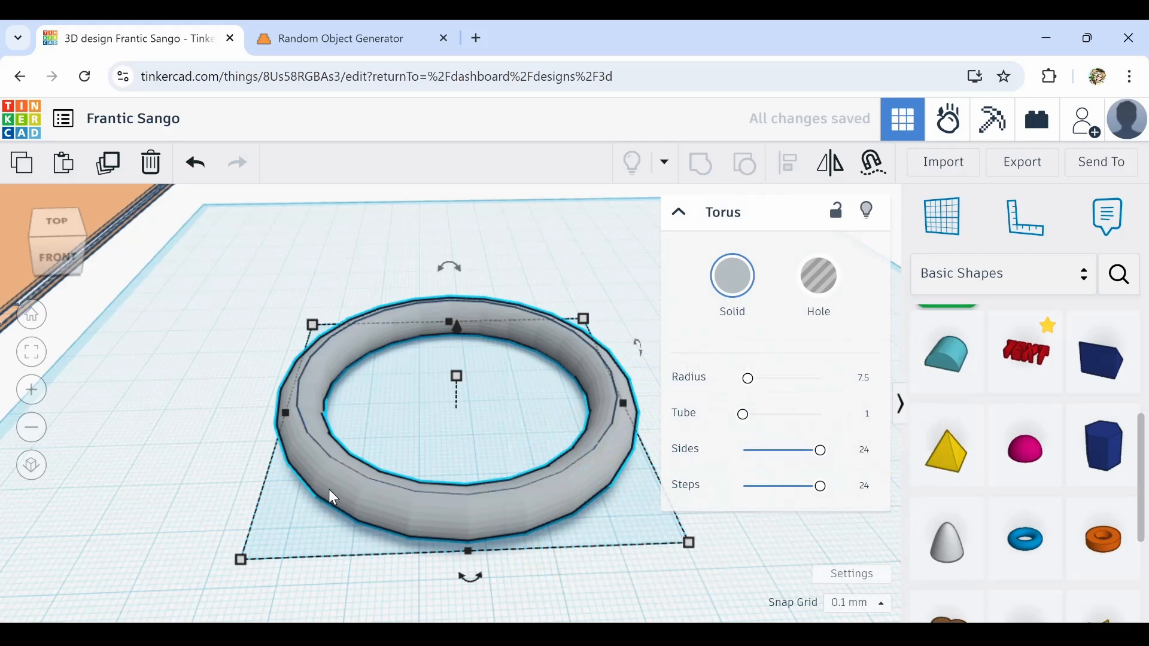
Recolour the full outer torus black from the preset colours to make it the tyre
click(245, 449)
click(300, 456)
click(737, 292)
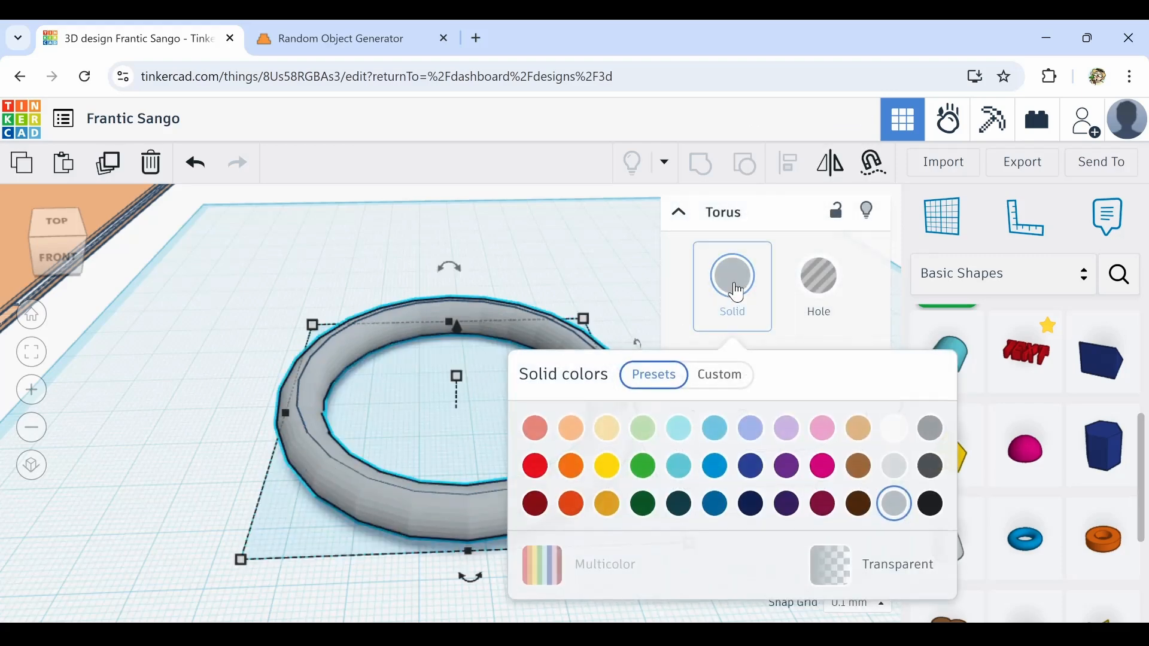
click(929, 505)
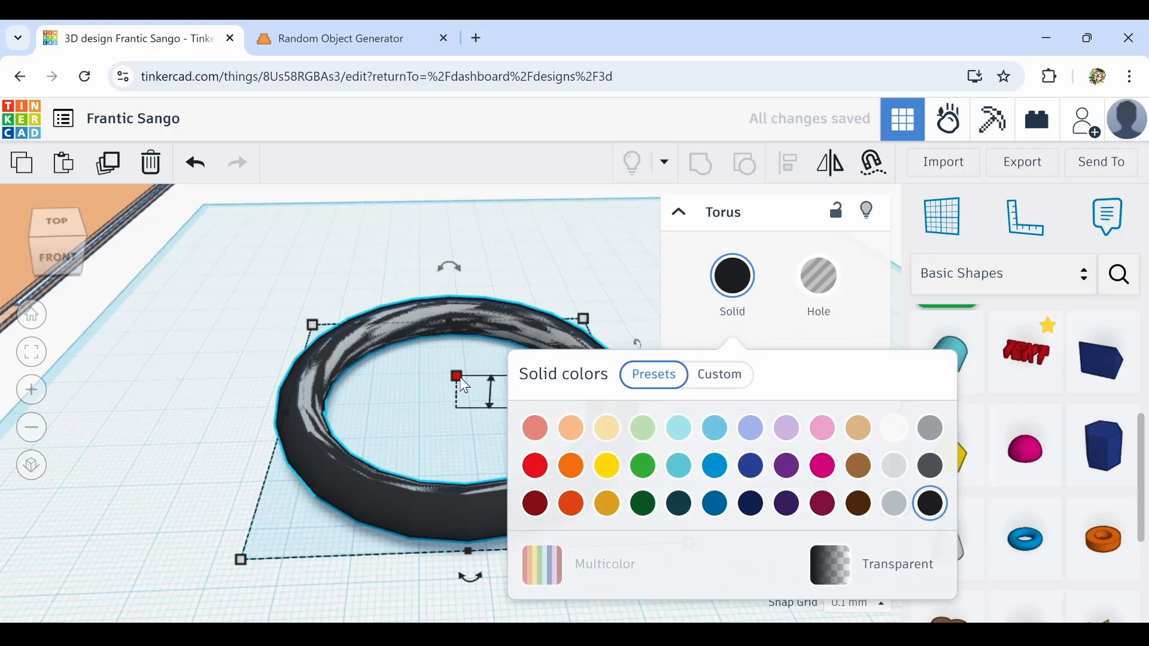
Reduce the black tyre torus's height slightly, checking it from the side against the grey rim's thickness
drag(456, 375, 457, 395)
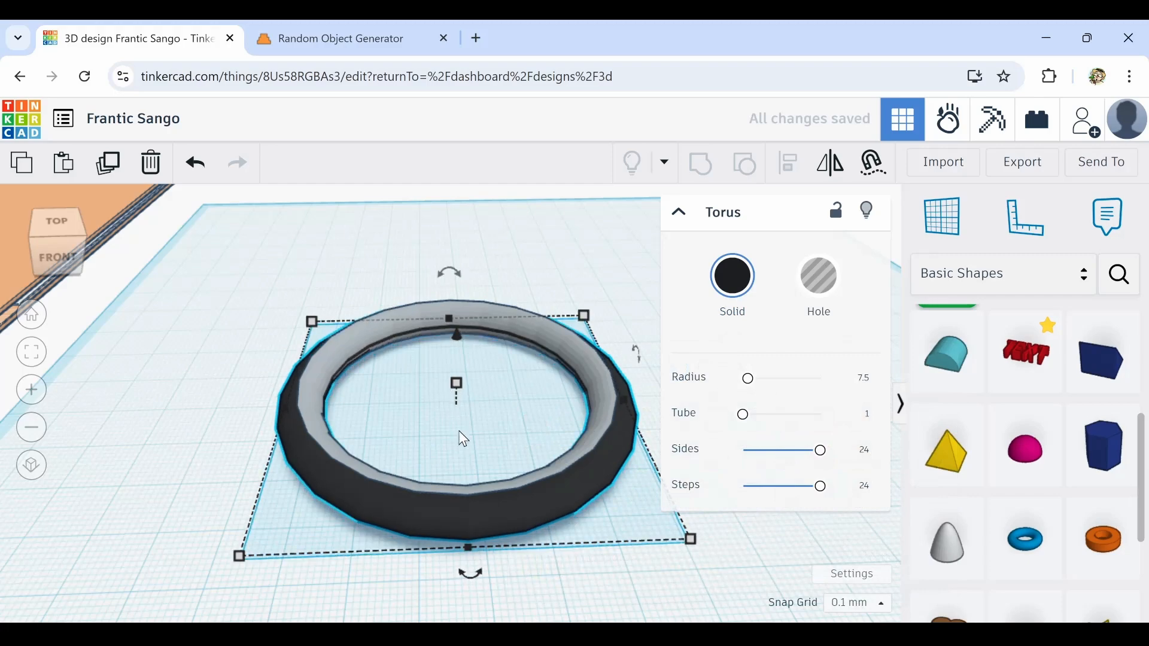
right_drag(559, 547, 498, 503)
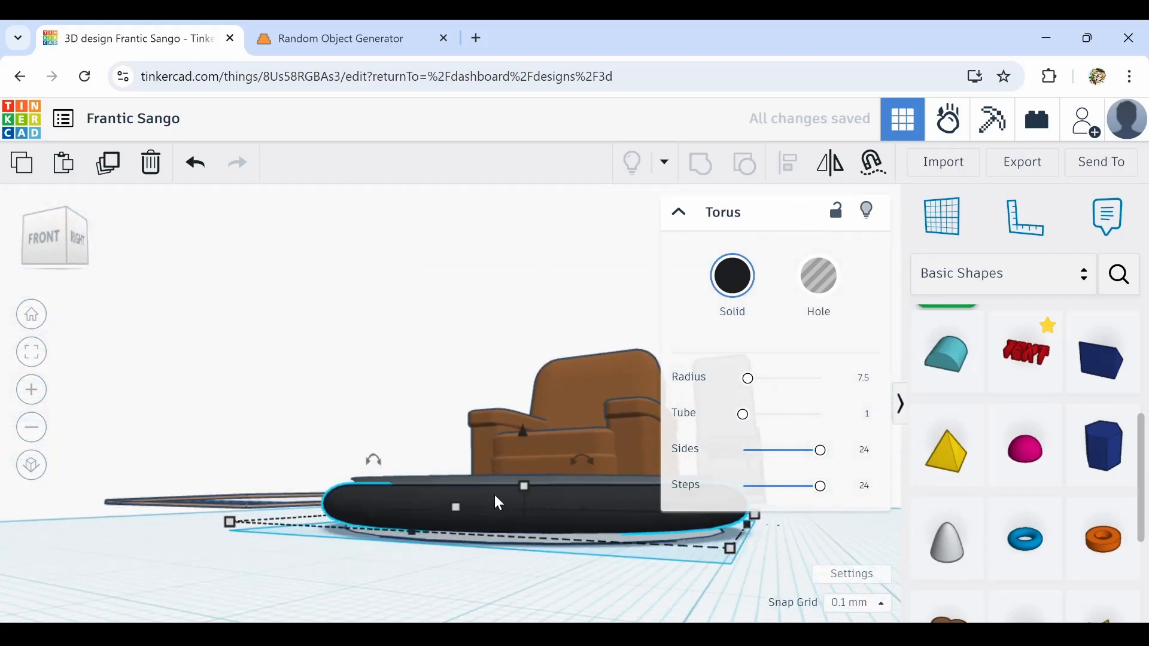
drag(525, 481, 527, 477)
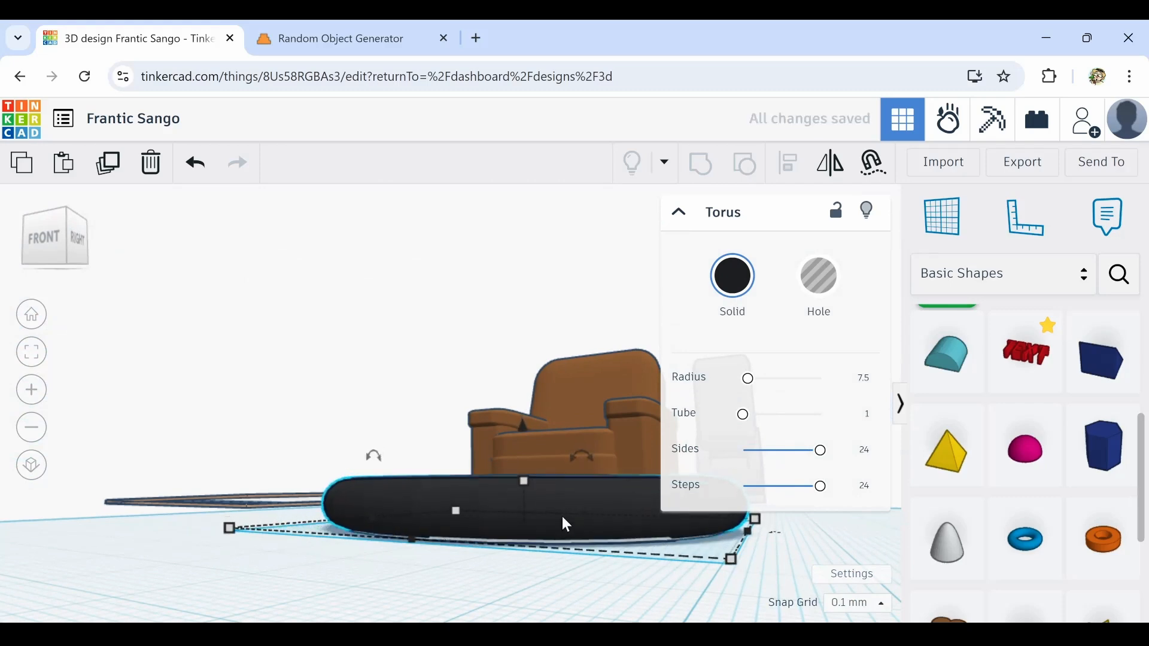
Place a small Tube shape near the centre of the black wheel ring to serve as its hub
scroll(555, 509, up, 5)
right_drag(514, 527, 585, 562)
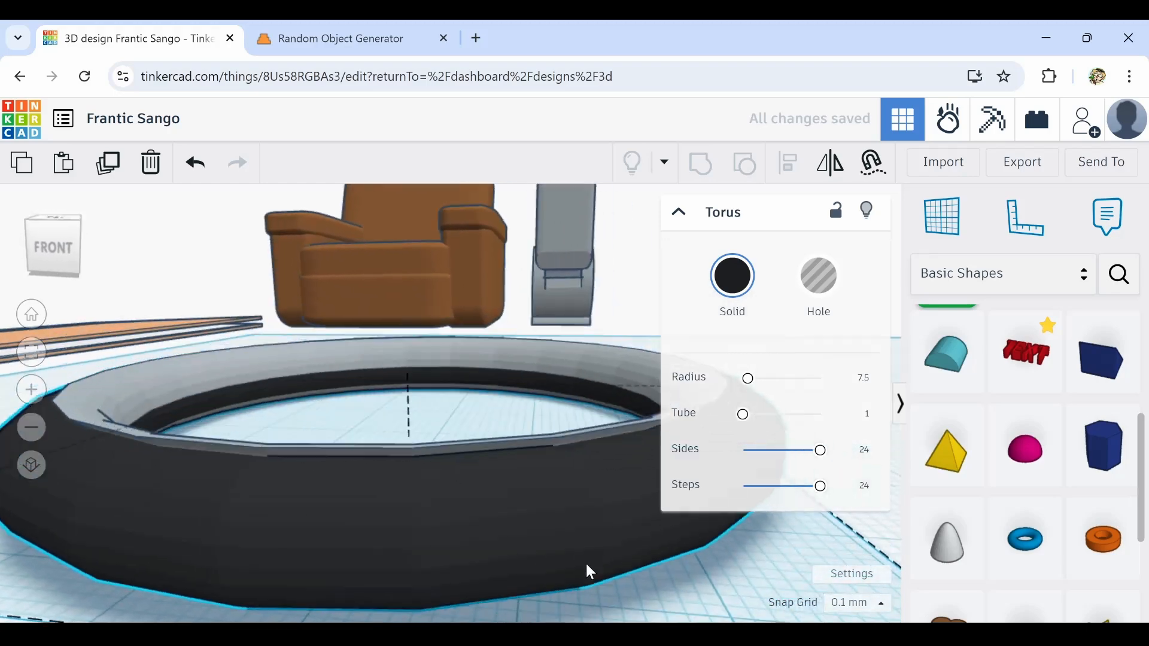
scroll(569, 535, down, 4)
right_drag(498, 483, 451, 481)
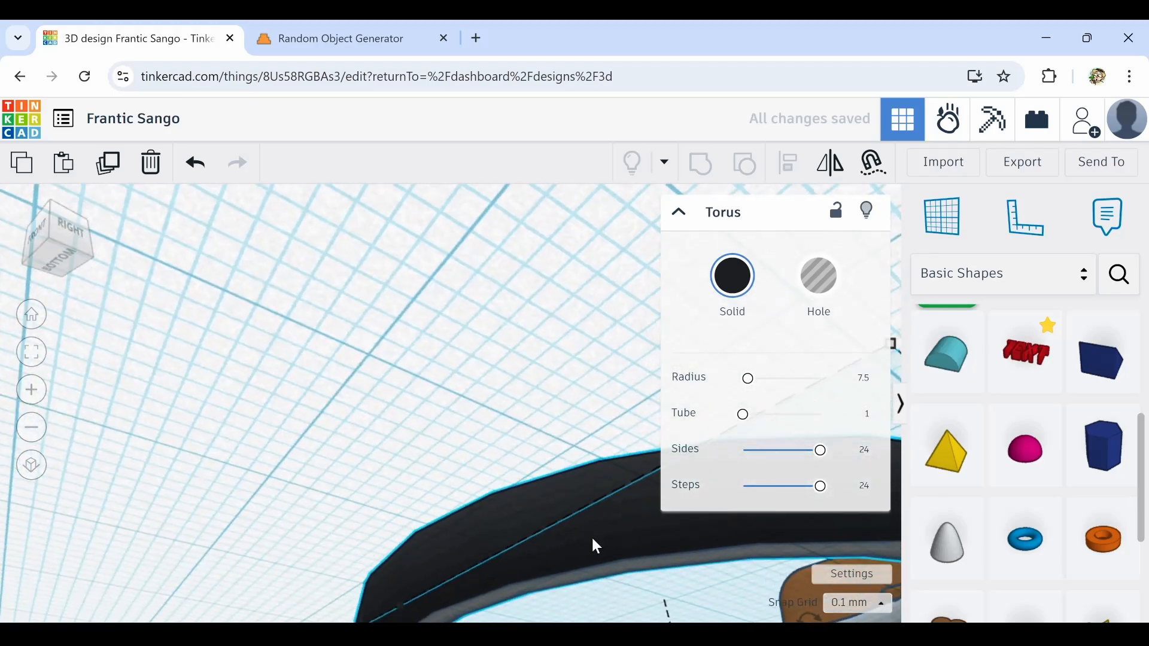
right_drag(597, 546, 358, 485)
click(127, 328)
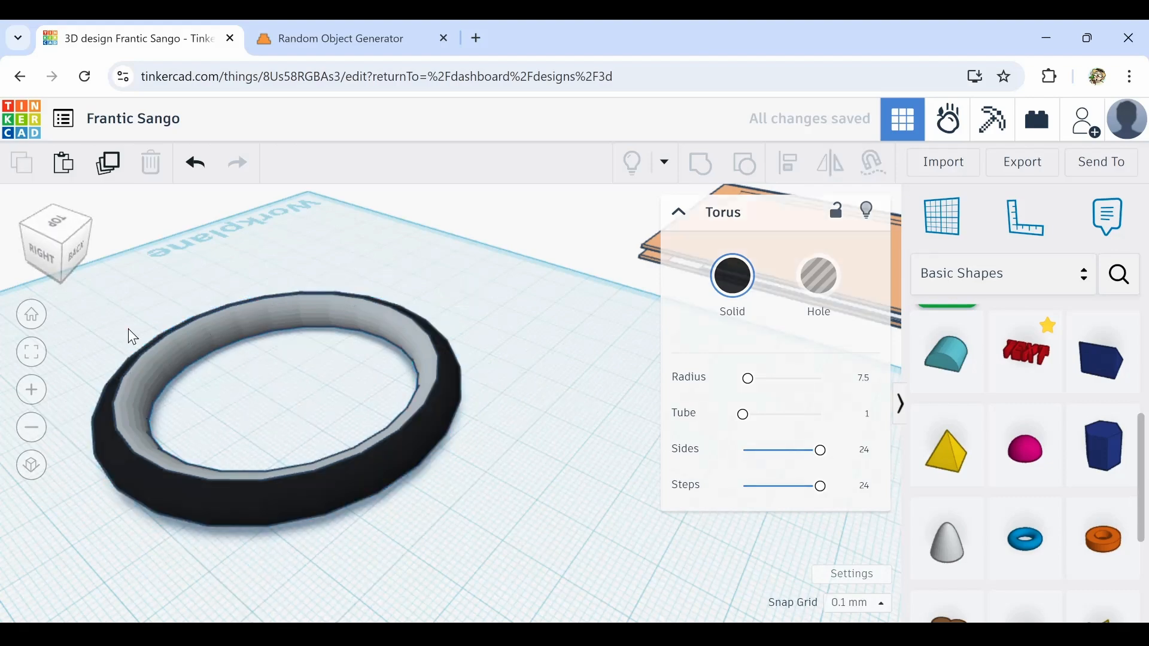
right_drag(128, 328, 475, 316)
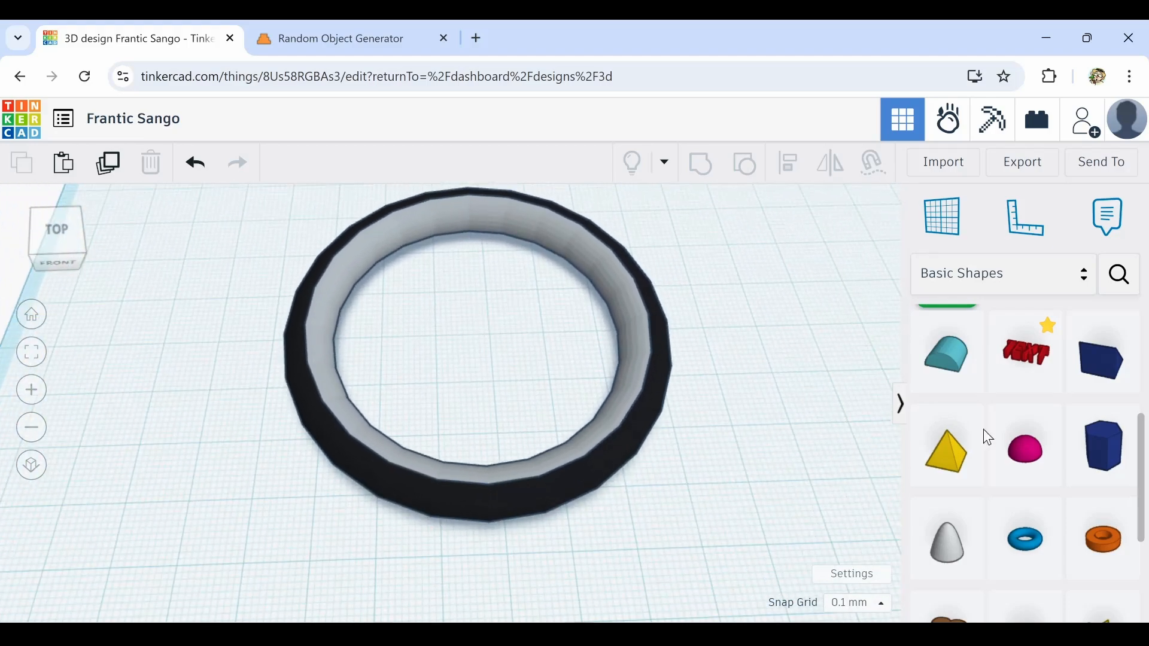
scroll(974, 451, down, 4)
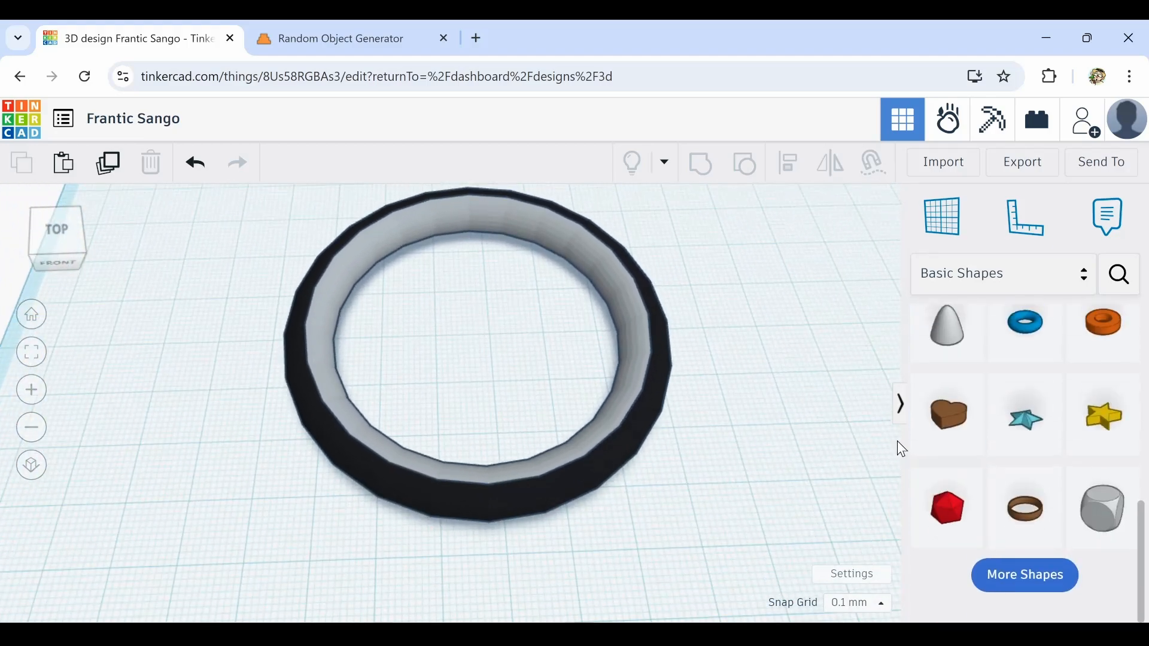
drag(1104, 339, 473, 317)
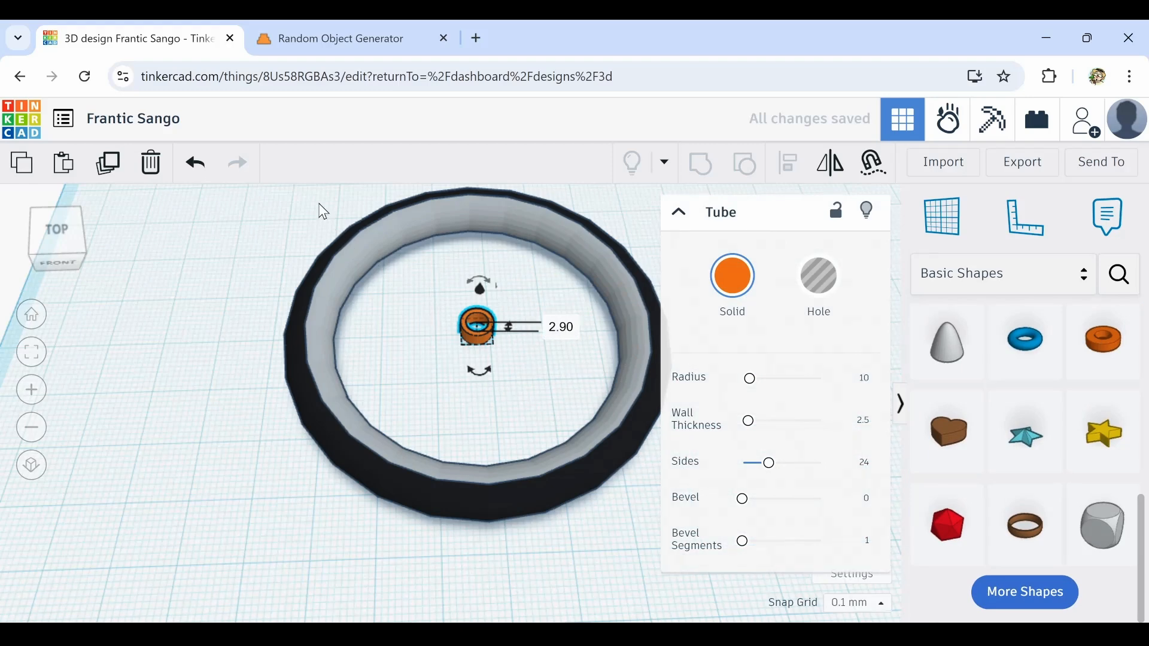
Align the small tube and the wheel rings to a common centre
drag(320, 207, 568, 540)
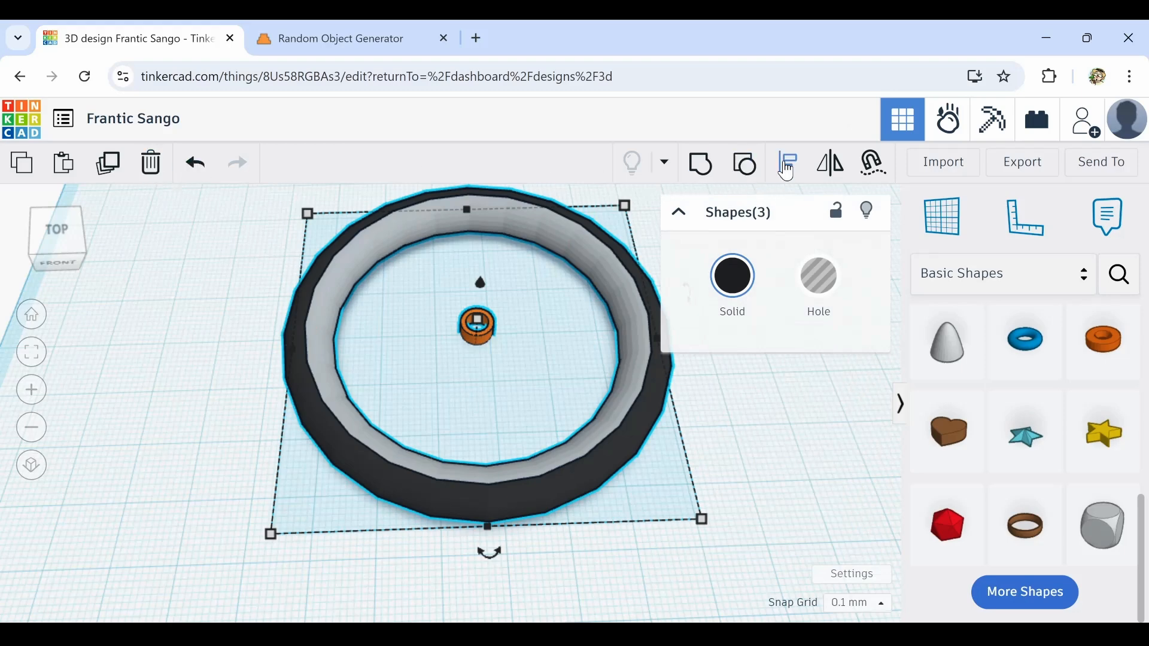
click(788, 169)
click(269, 350)
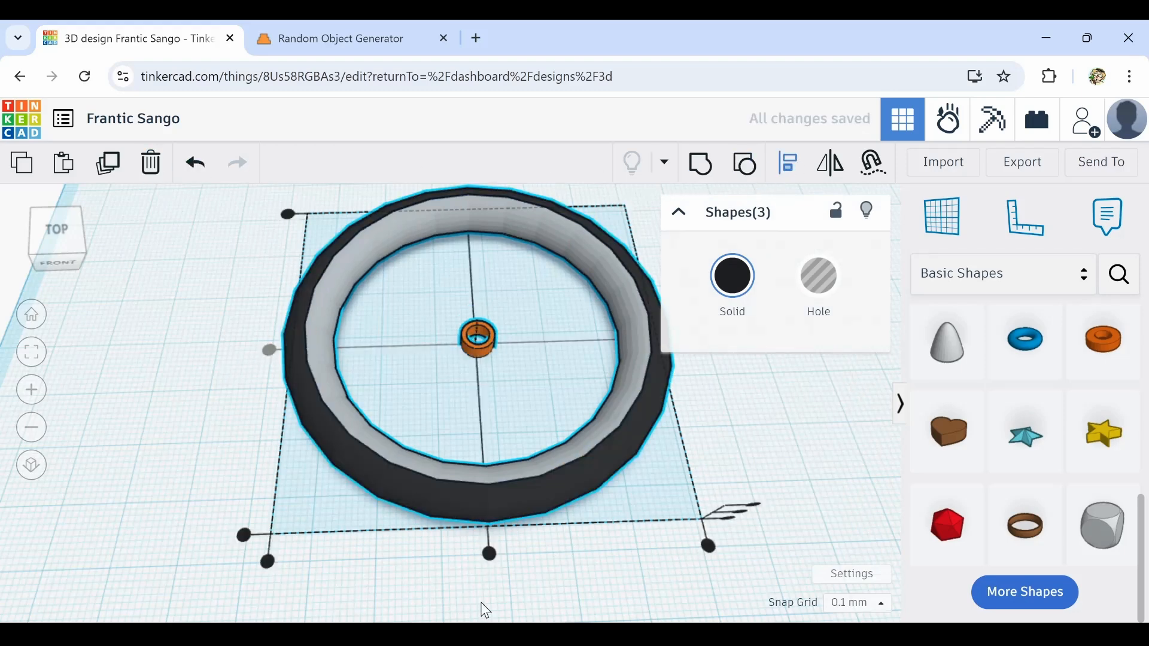
click(503, 415)
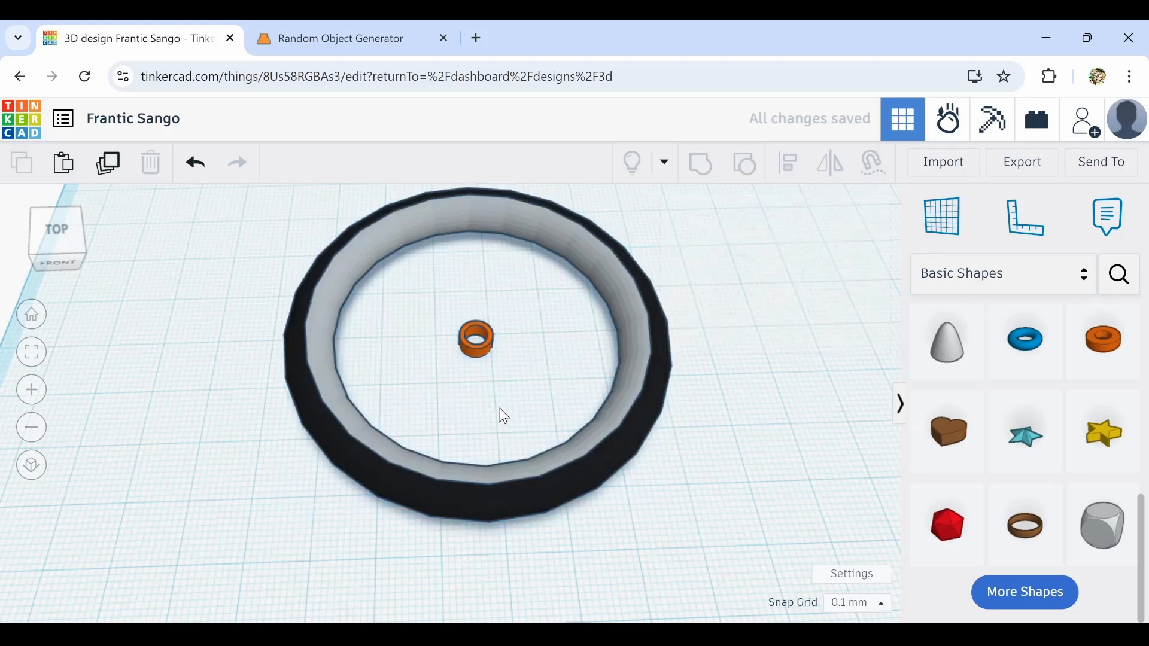
Duplicate the hub tube and make the copy a narrower inner tube with a thicker wall, adjusting its height
click(485, 341)
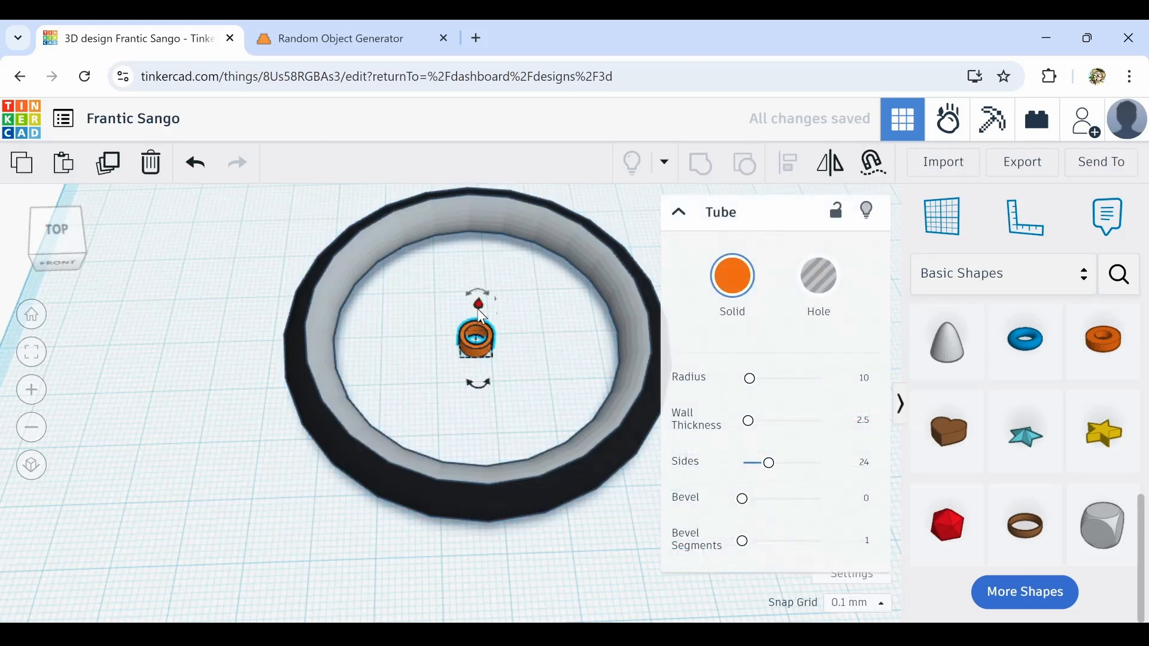
scroll(413, 295, up, 3)
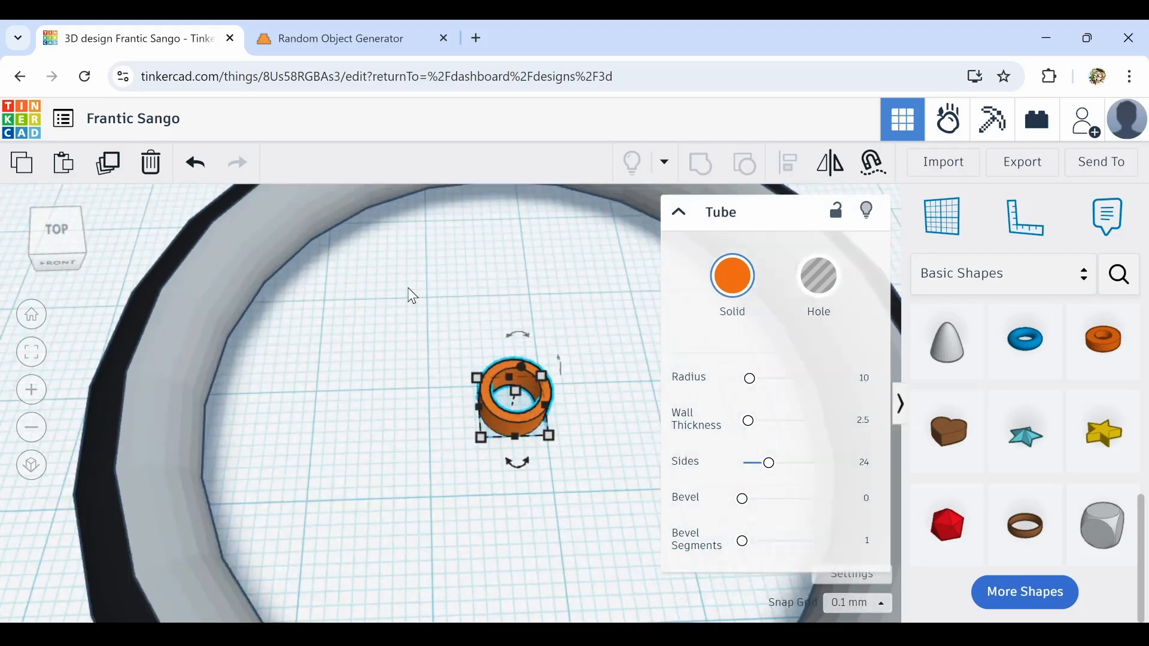
click(109, 163)
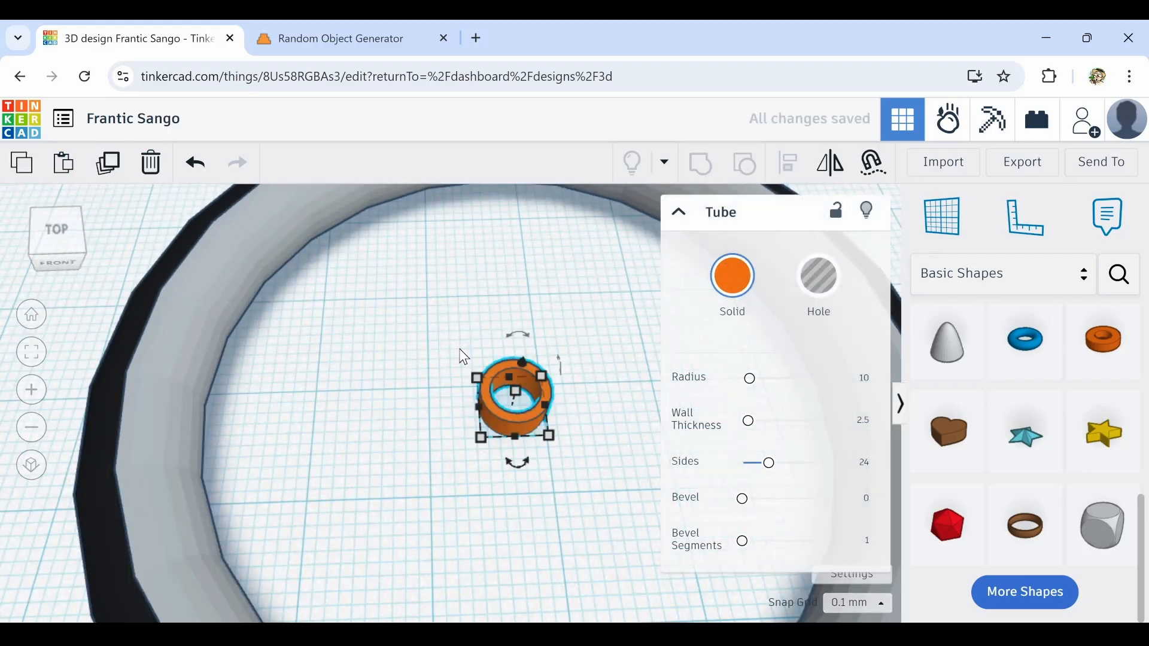
shift+drag(479, 379, 501, 400)
drag(748, 420, 756, 421)
right_drag(586, 419, 587, 397)
drag(527, 343, 518, 364)
Align the inner tube with the centre of the outer hub tube
shift+click(497, 374)
click(787, 163)
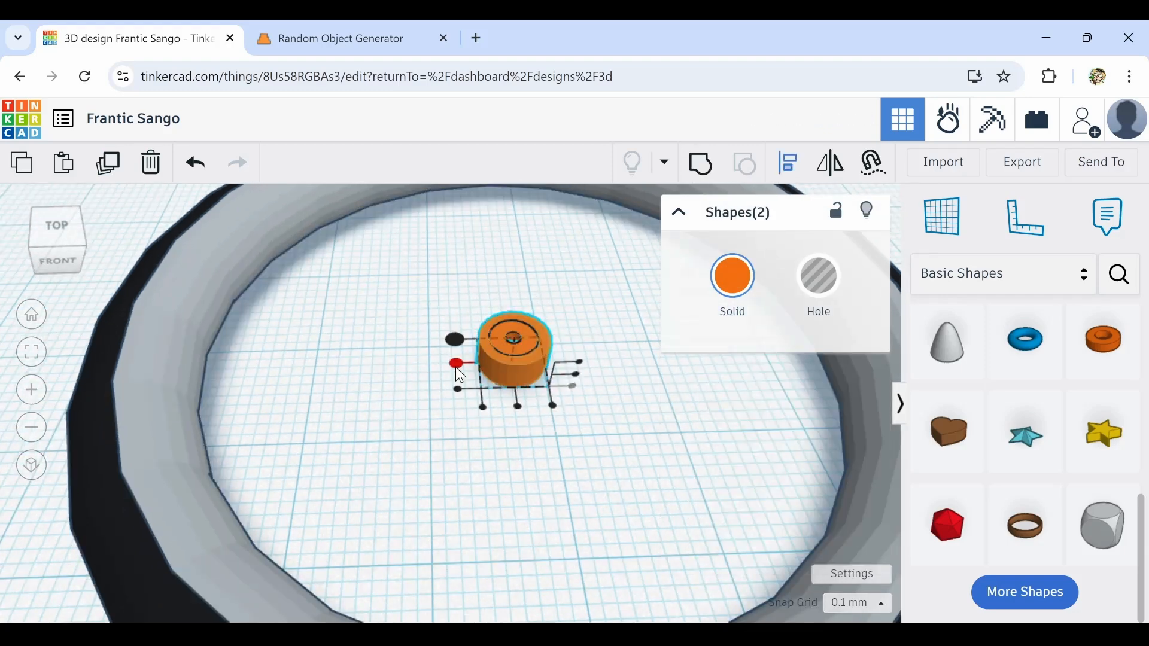
click(456, 365)
Colour the outer hub tube medium grey and the inner hub tube light grey
click(496, 372)
click(741, 283)
click(930, 429)
click(508, 337)
click(740, 282)
click(906, 506)
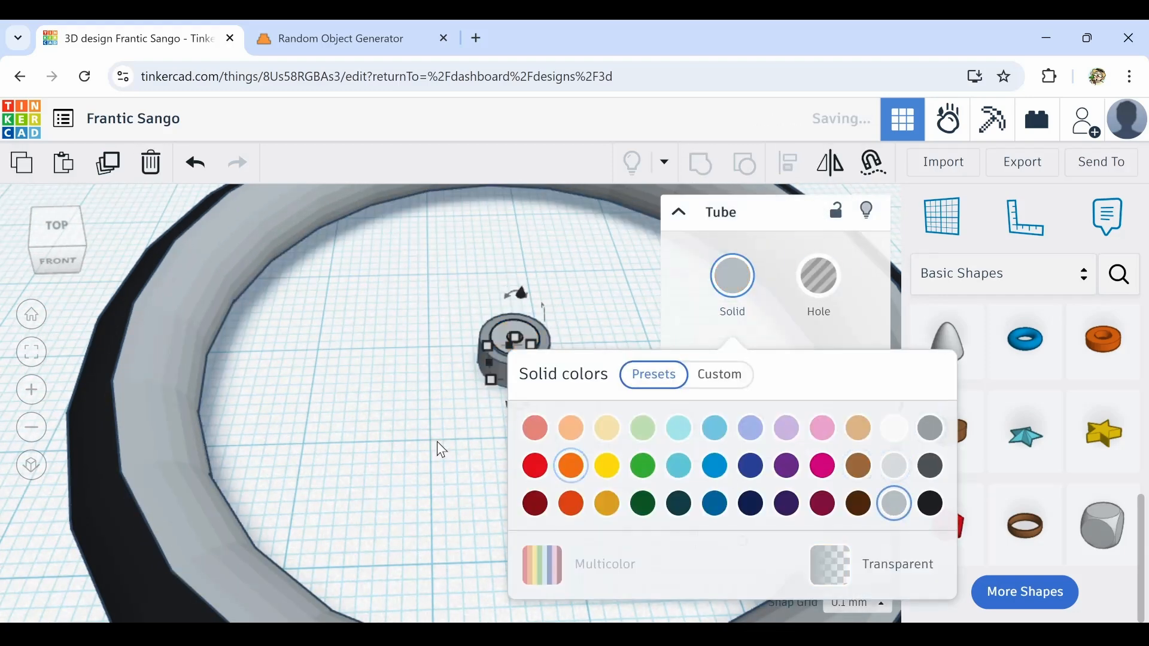
click(419, 443)
Add a Cylinder at the edge of the wheel ring and set its sides to 12
scroll(389, 436, down, 3)
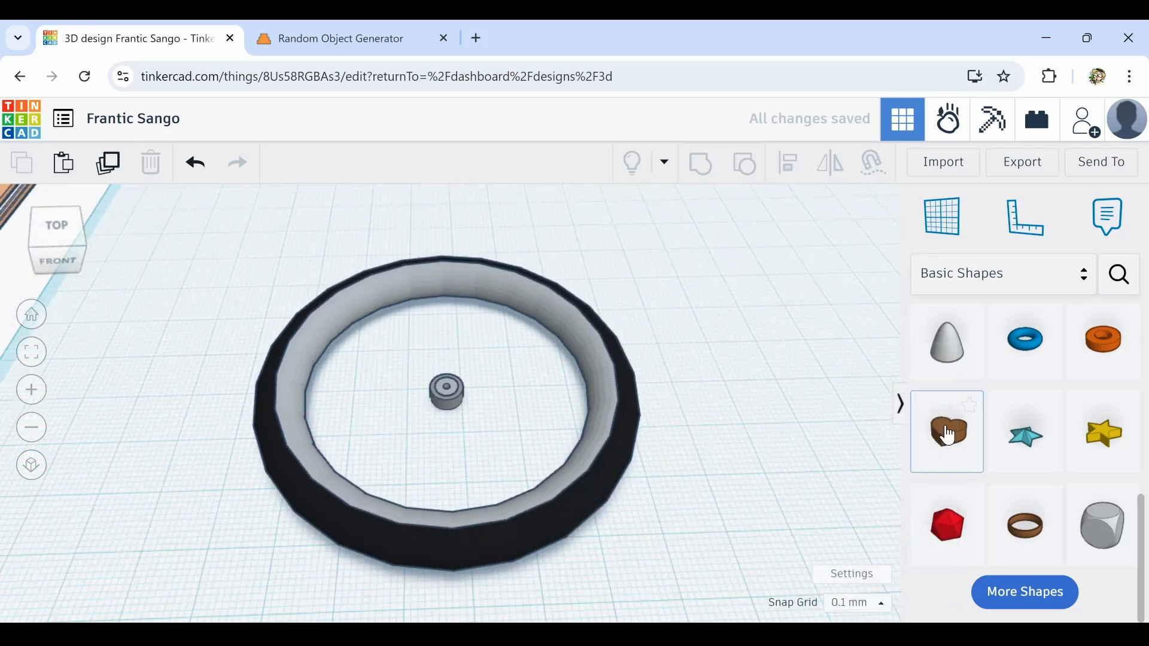
scroll(978, 403, up, 8)
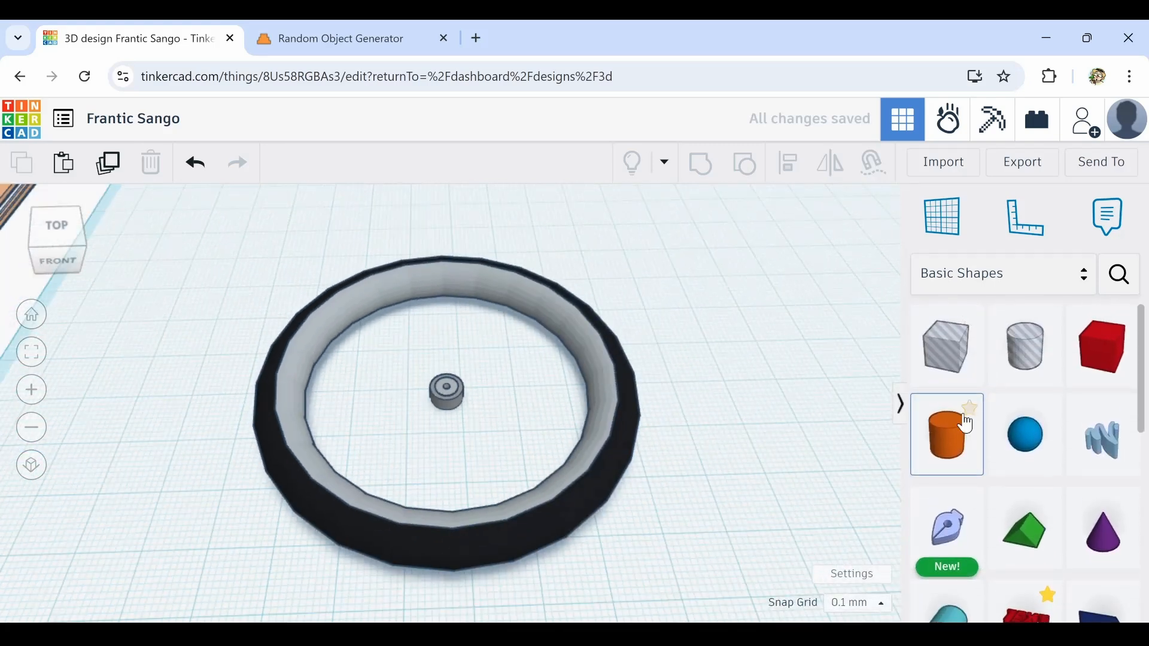
drag(950, 435, 281, 371)
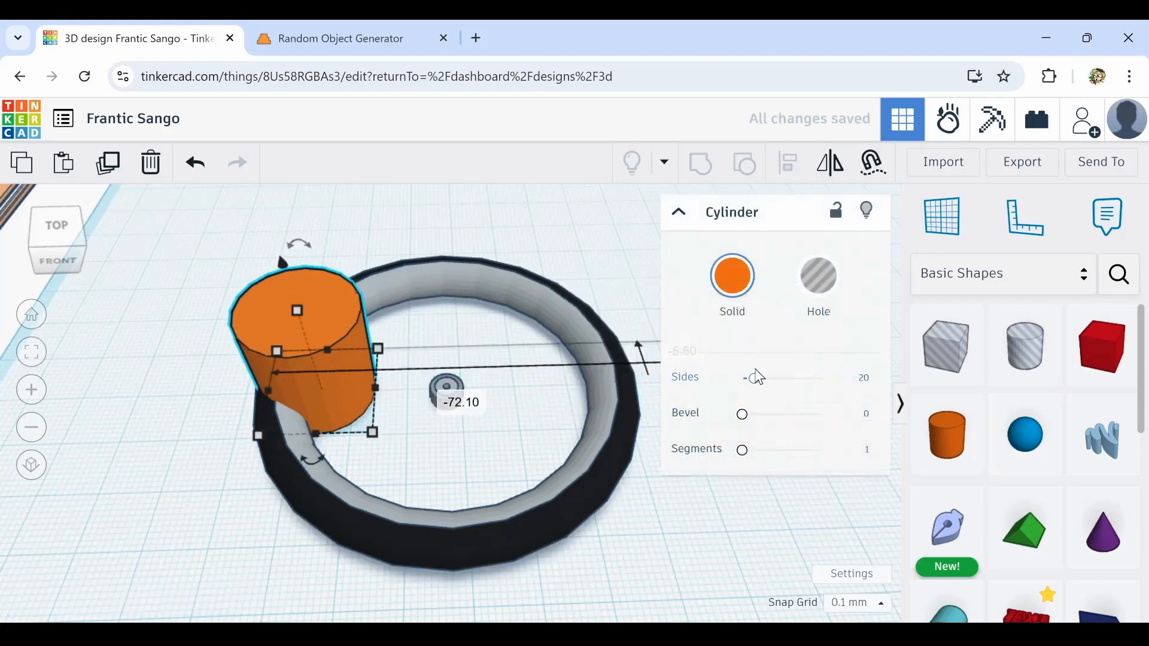
drag(755, 379, 691, 413)
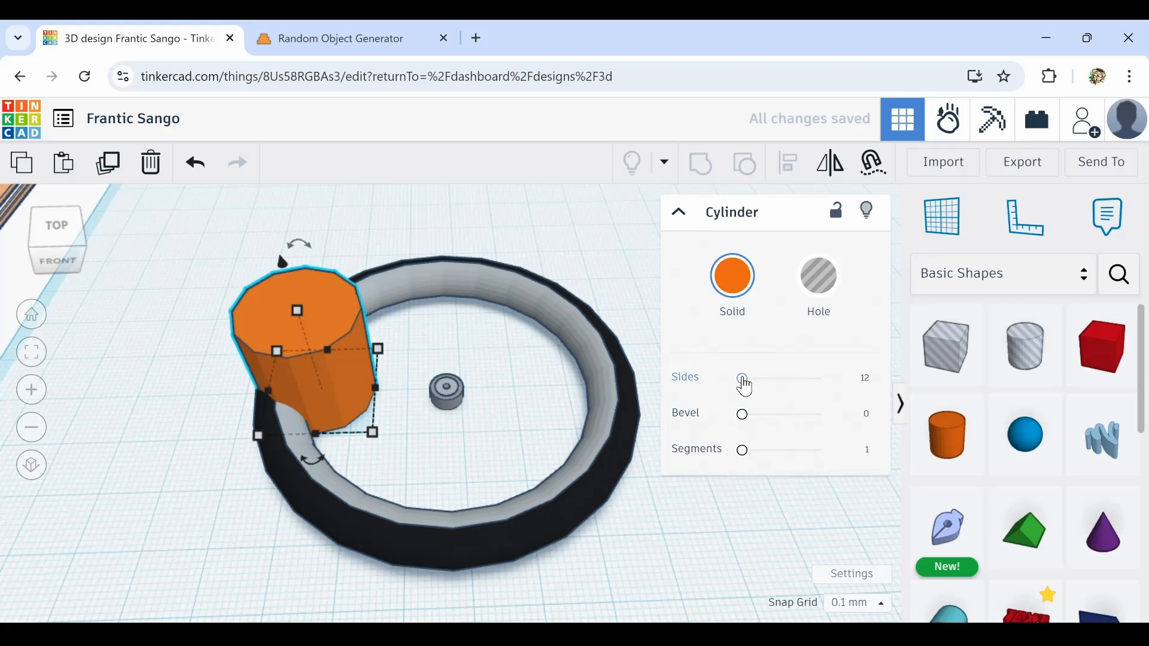
Turn the cylinder onto its side, size it about 97 mm long and 11.7 mm thick, and lay it across the wheel ring
drag(299, 247, 897, 389)
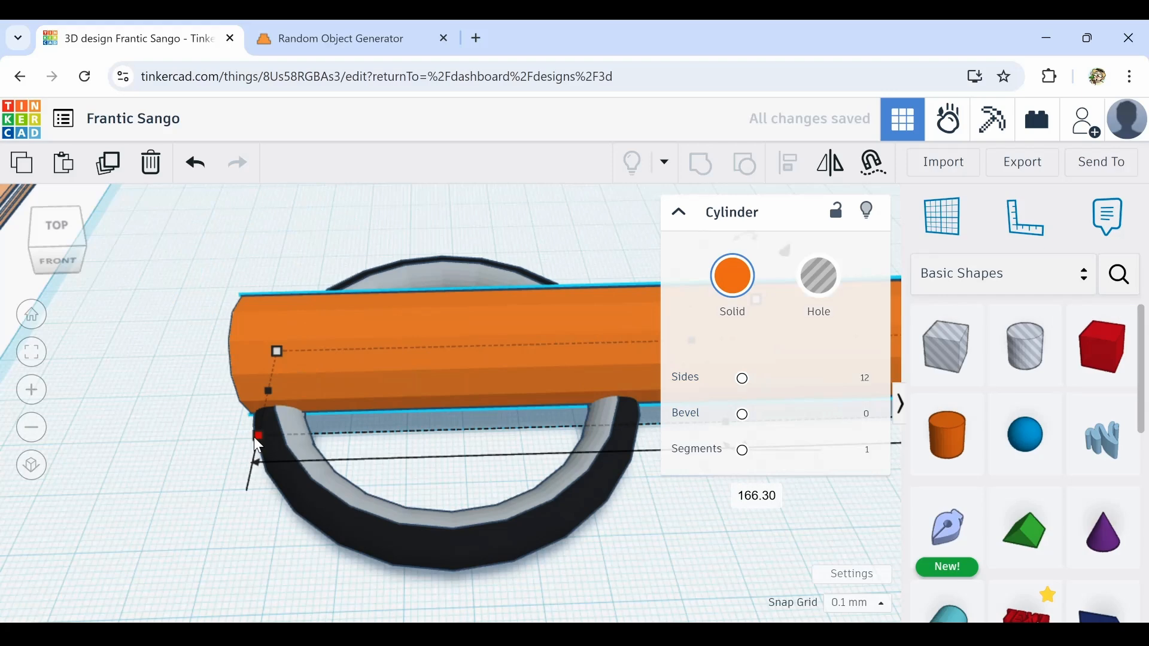
drag(253, 437, 622, 342)
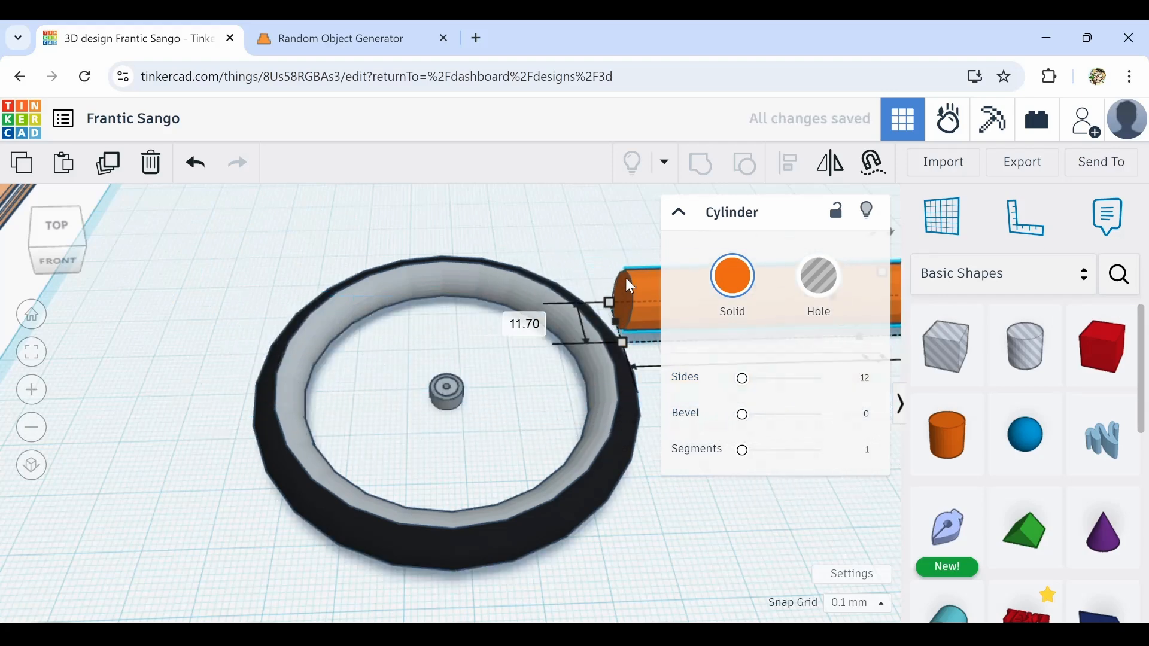
drag(629, 286, 168, 412)
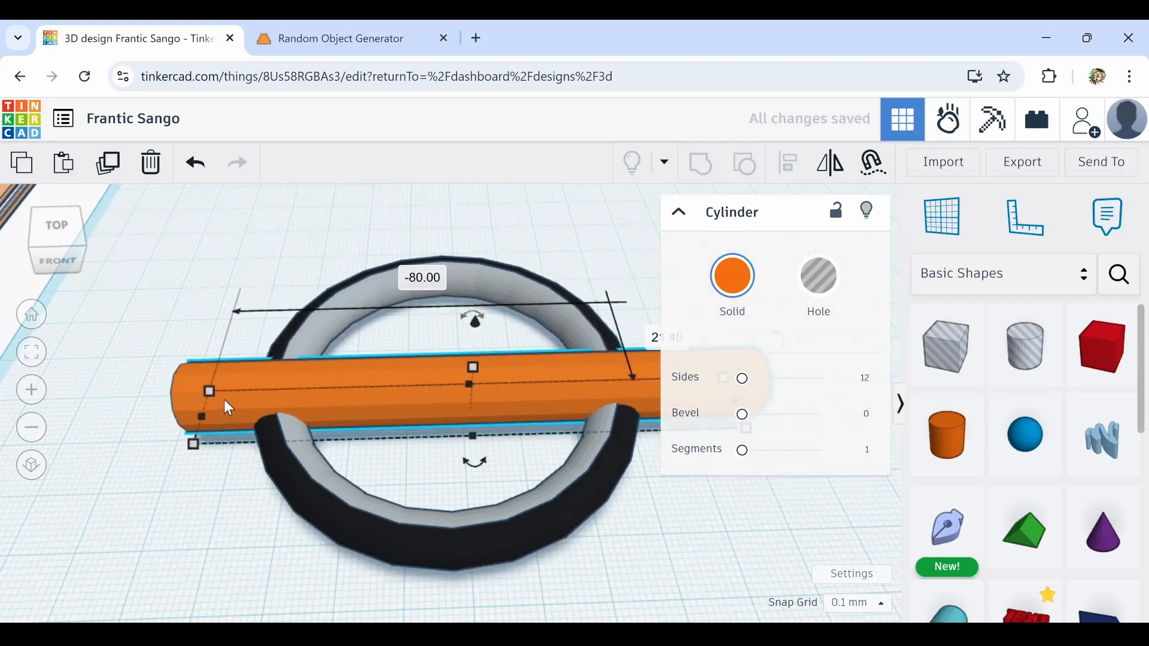
Set both the width and the height of the lying cylinder to 0.2 mm to make a thin rod
click(113, 419)
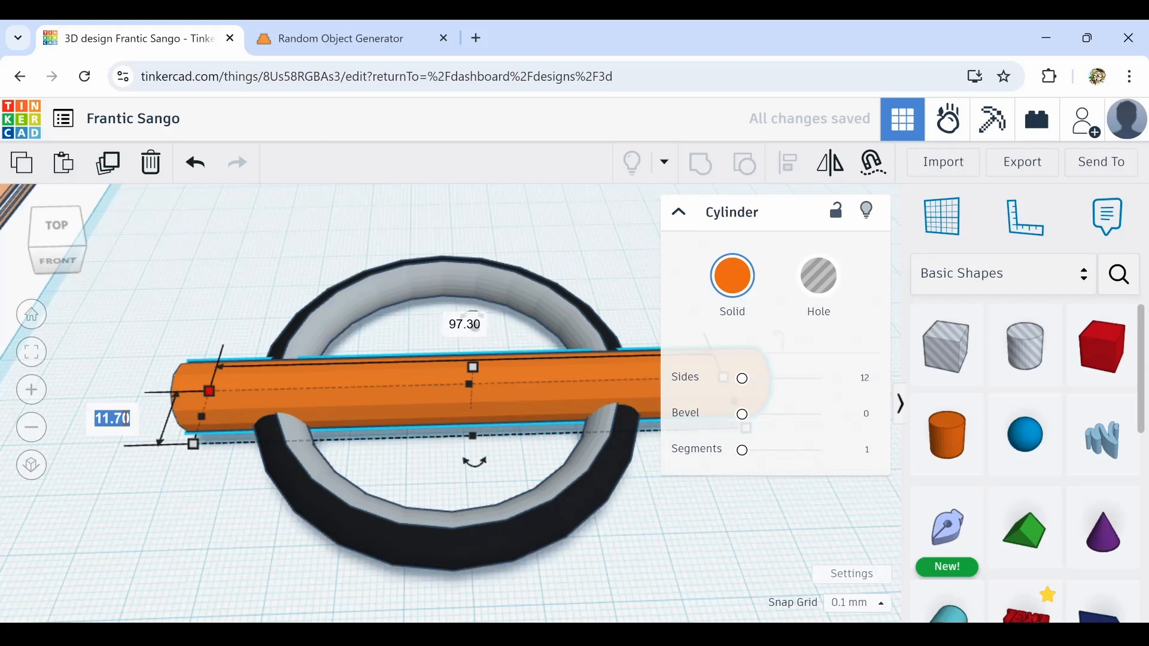
text(.2)
key(Return)
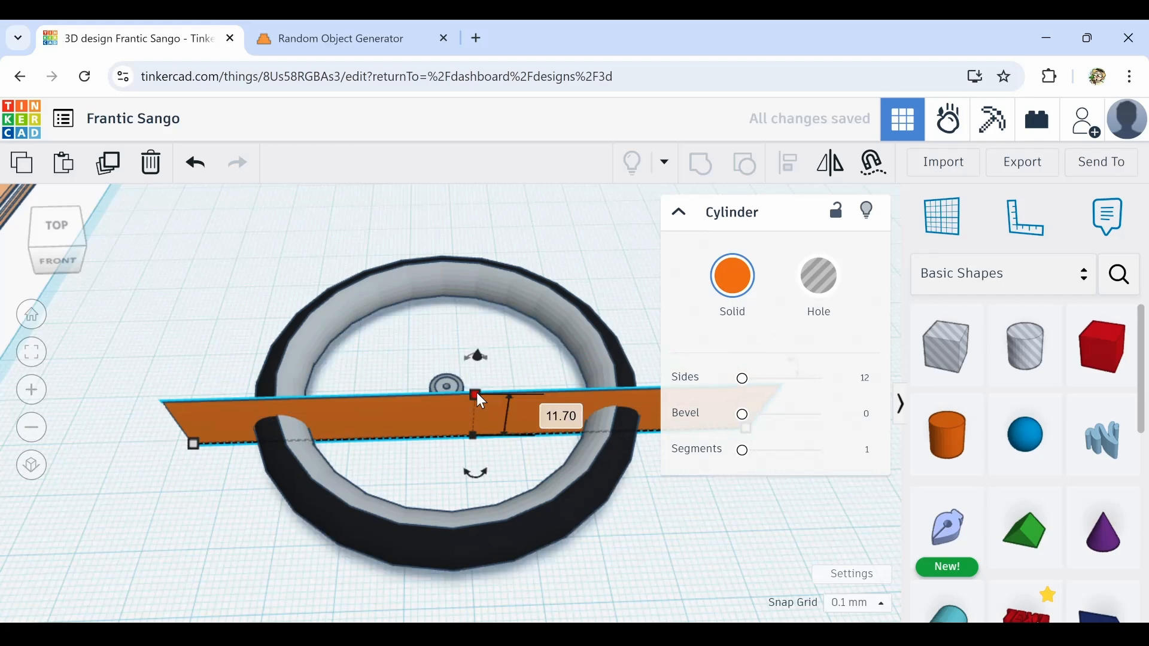
click(195, 308)
click(311, 264)
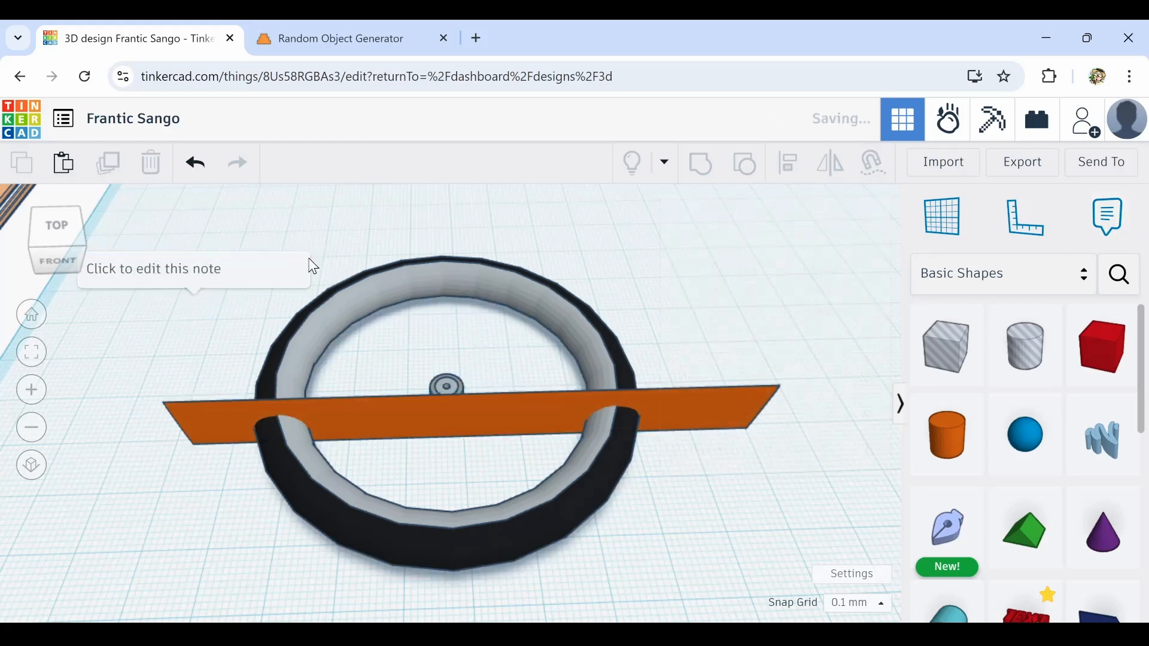
click(485, 409)
click(558, 415)
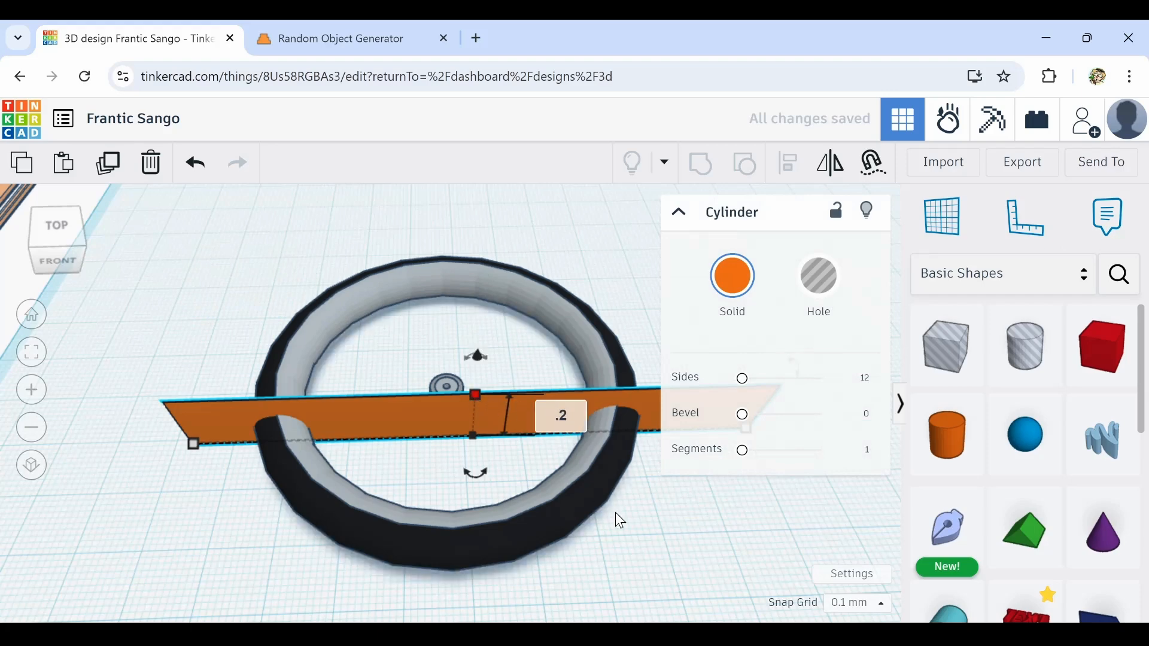
key(Return)
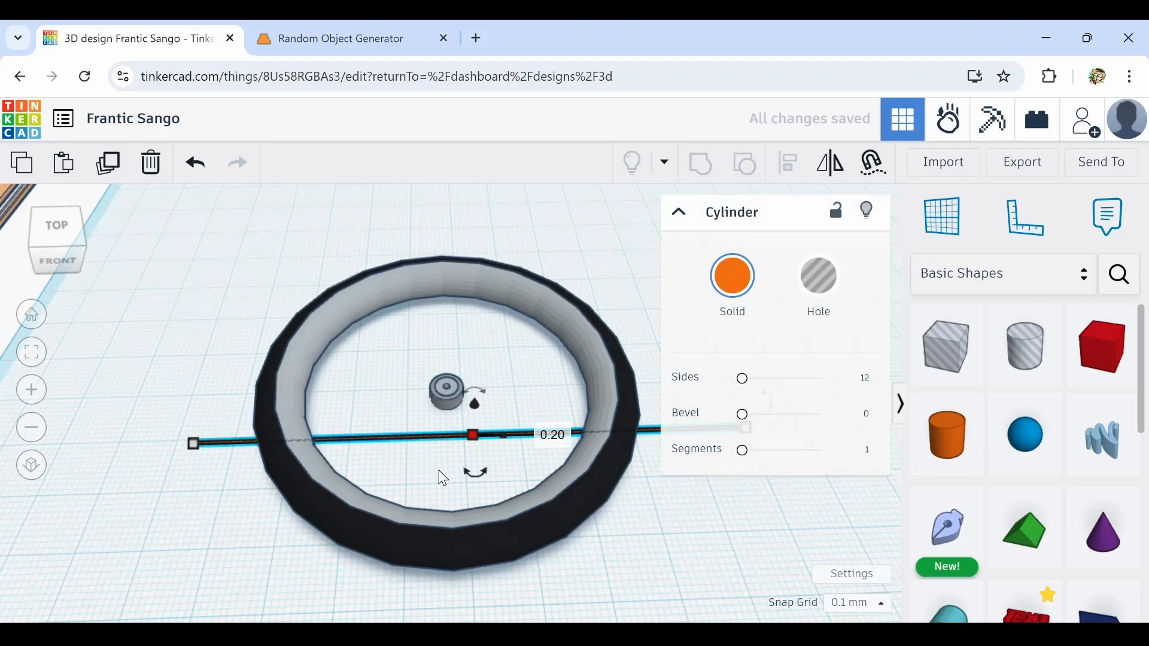
Shorten the thin rod to fit inside the ring as a slightly tilted grey spoke through the hub's centre
right_drag(490, 508, 249, 462)
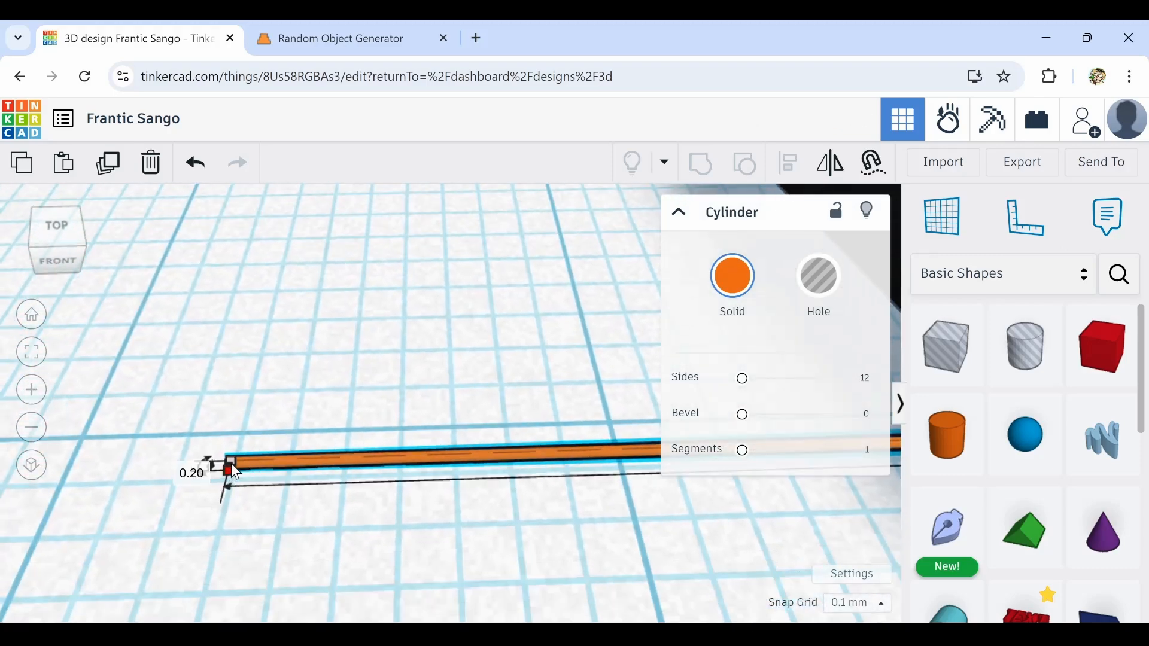
drag(231, 463, 1063, 455)
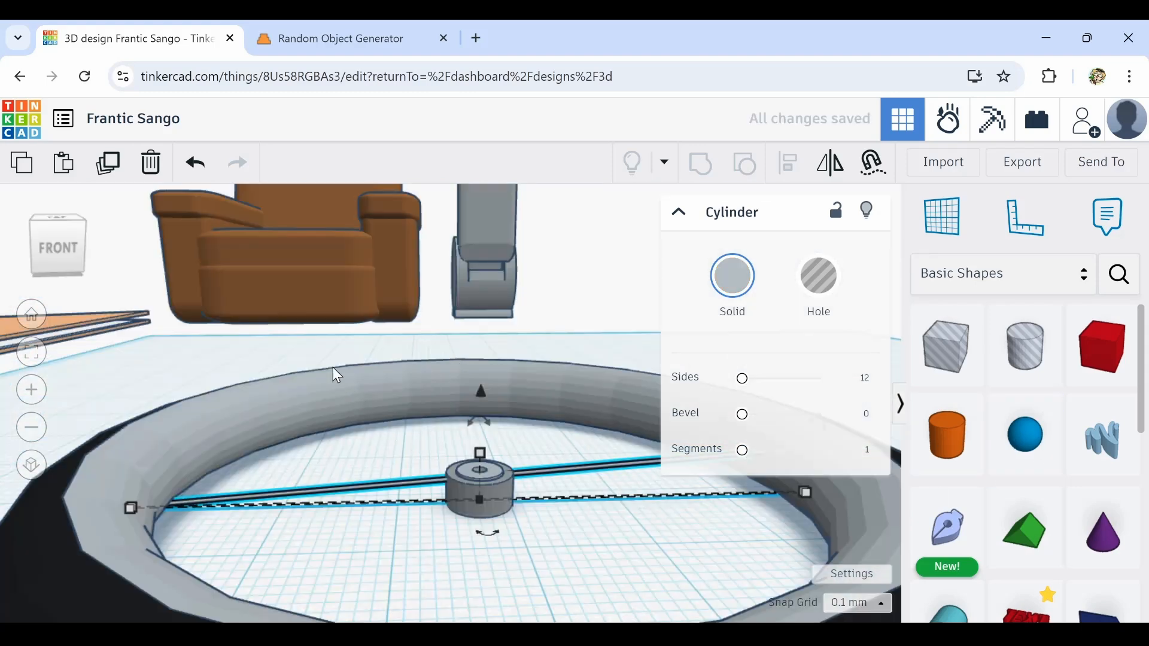
click(332, 368)
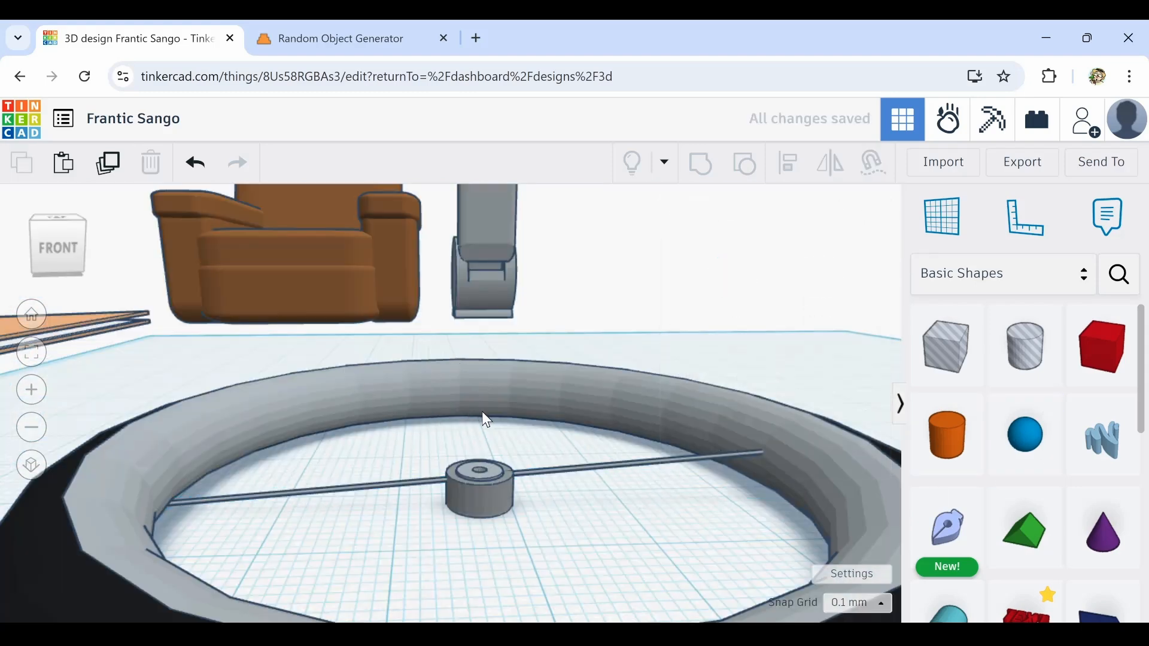
Duplicate the tilted spoke and rotate the copy by -8° so that it slopes the opposite way
click(433, 484)
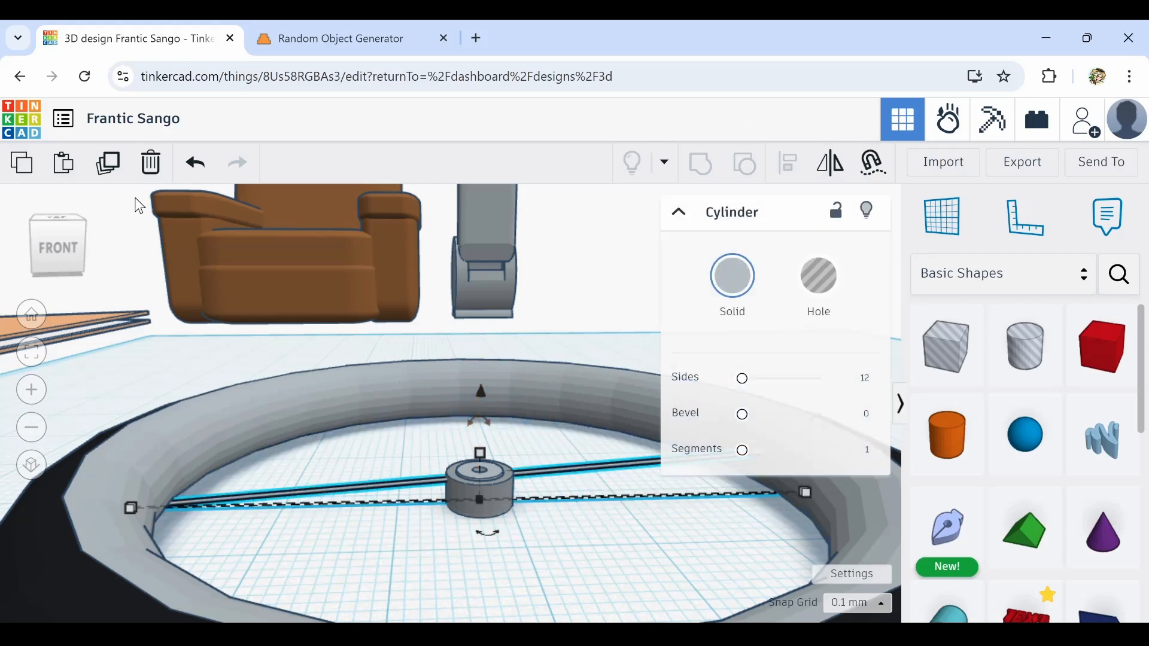
click(111, 164)
drag(484, 415, 508, 336)
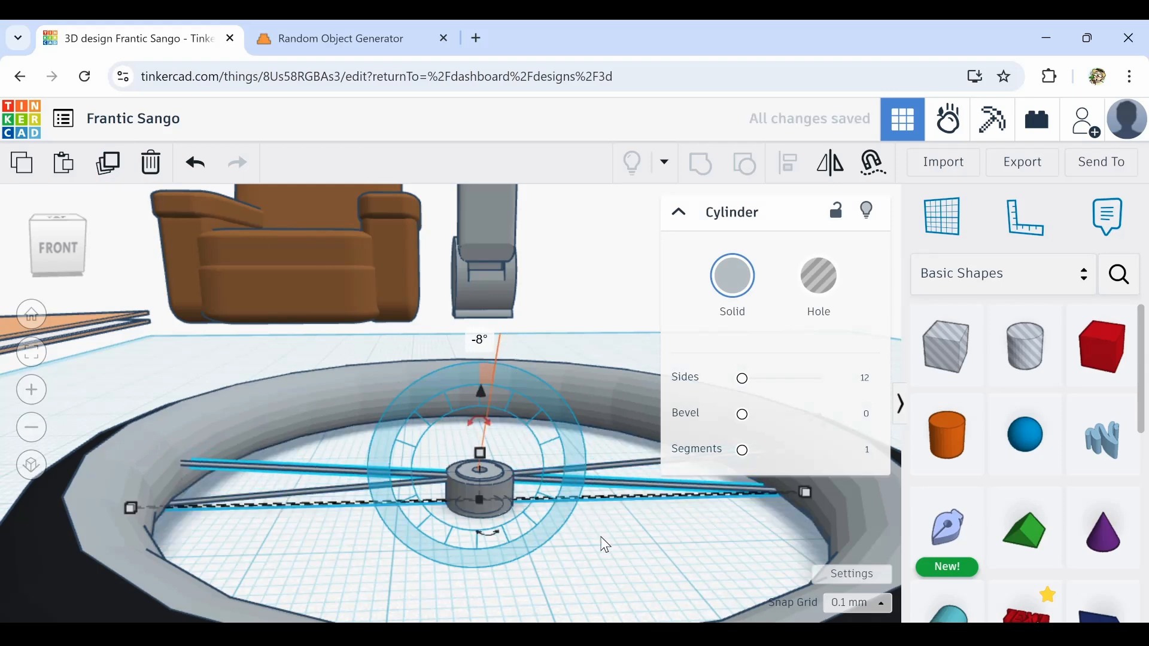
Duplicate the pair of crossed spokes and rotate the copy by -11° around the hub's vertical axis
mouse_move(603, 544)
right_down()
mouse_move(573, 511)
mouse_move(569, 461)
mouse_move(598, 484)
mouse_move(583, 504)
mouse_move(590, 548)
right_up()
drag(441, 425, 469, 436)
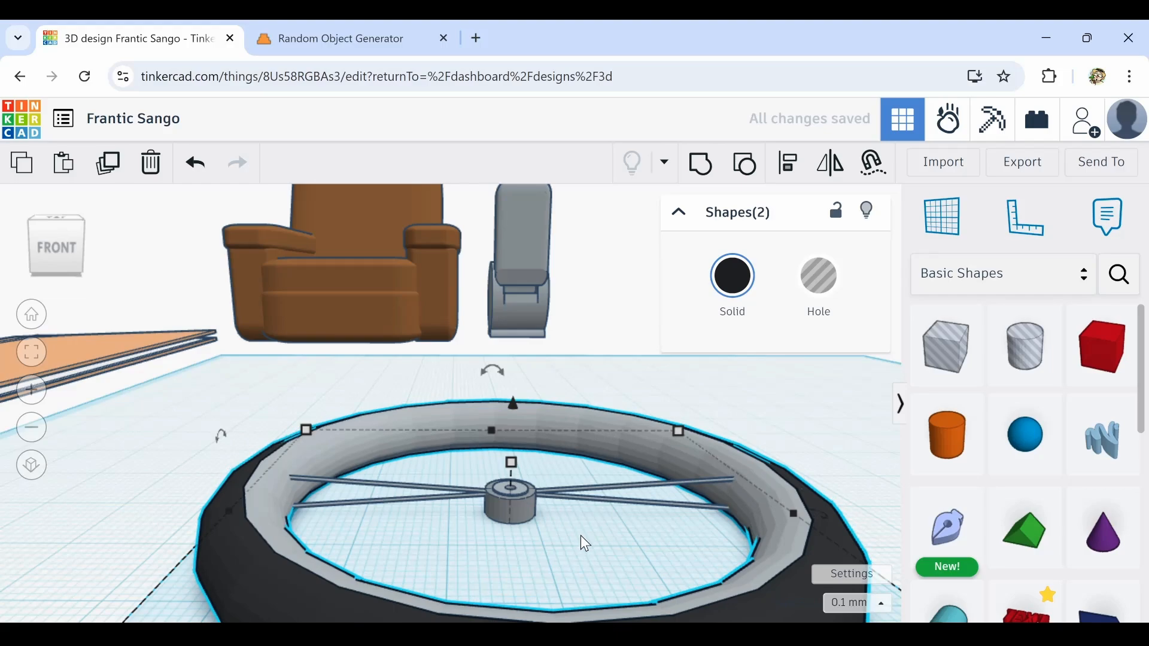
mouse_move(581, 535)
right_down()
mouse_move(411, 530)
mouse_move(402, 514)
mouse_move(441, 469)
mouse_move(508, 473)
mouse_move(593, 549)
mouse_move(584, 570)
mouse_move(580, 546)
right_up()
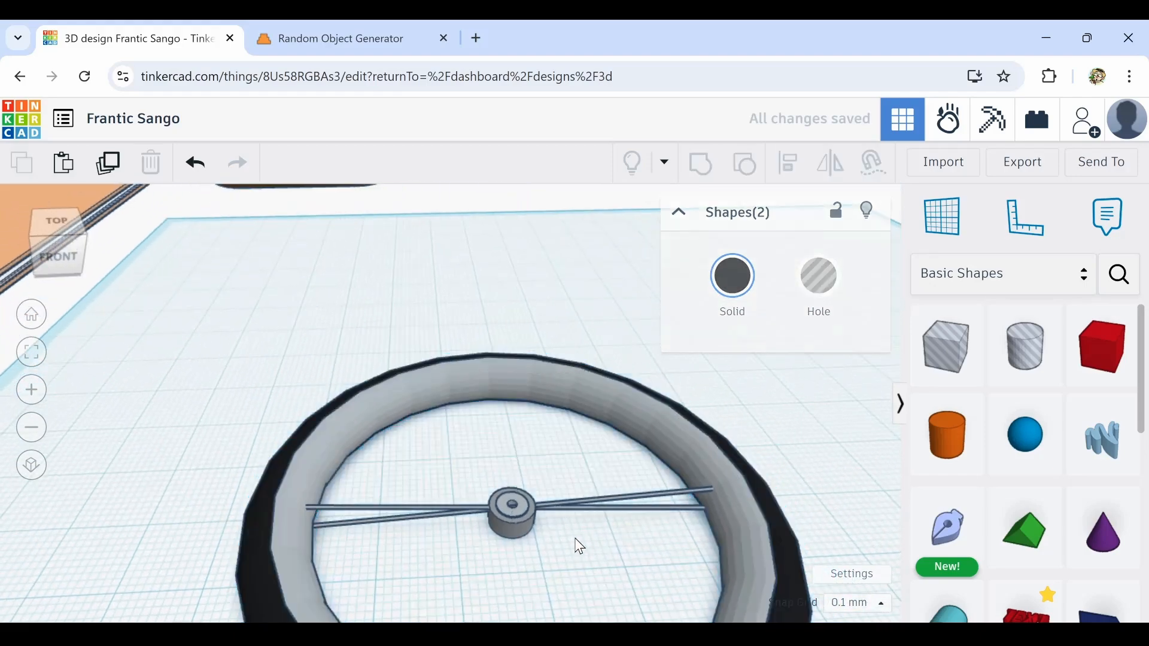
click(577, 505)
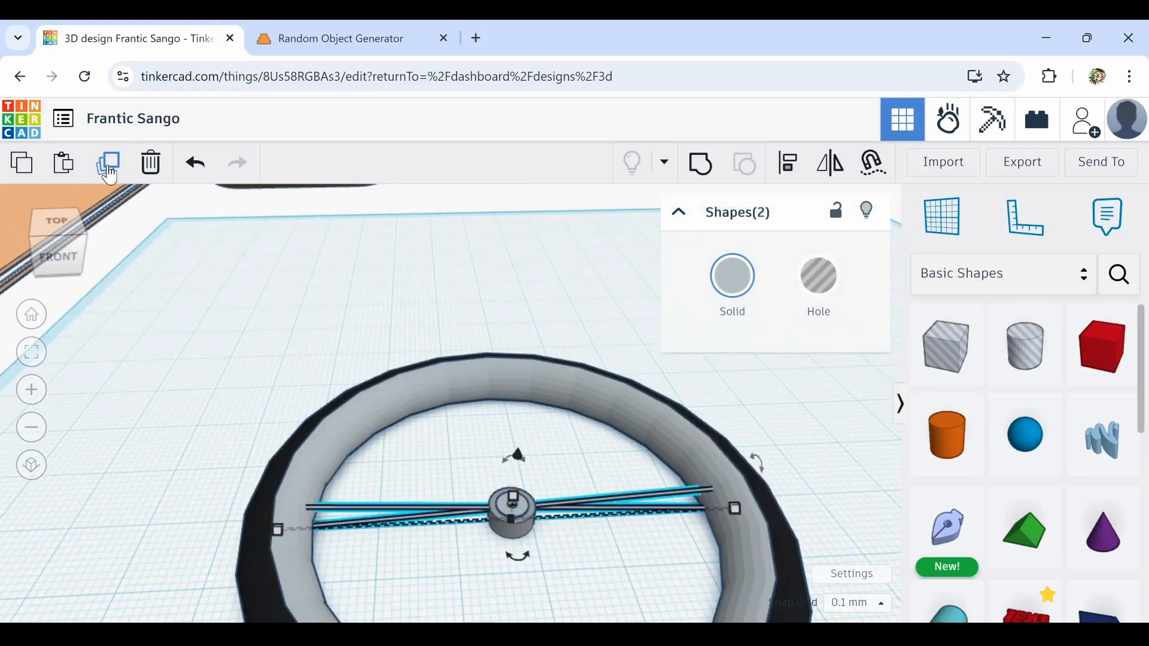
middle_drag(577, 558, 488, 462)
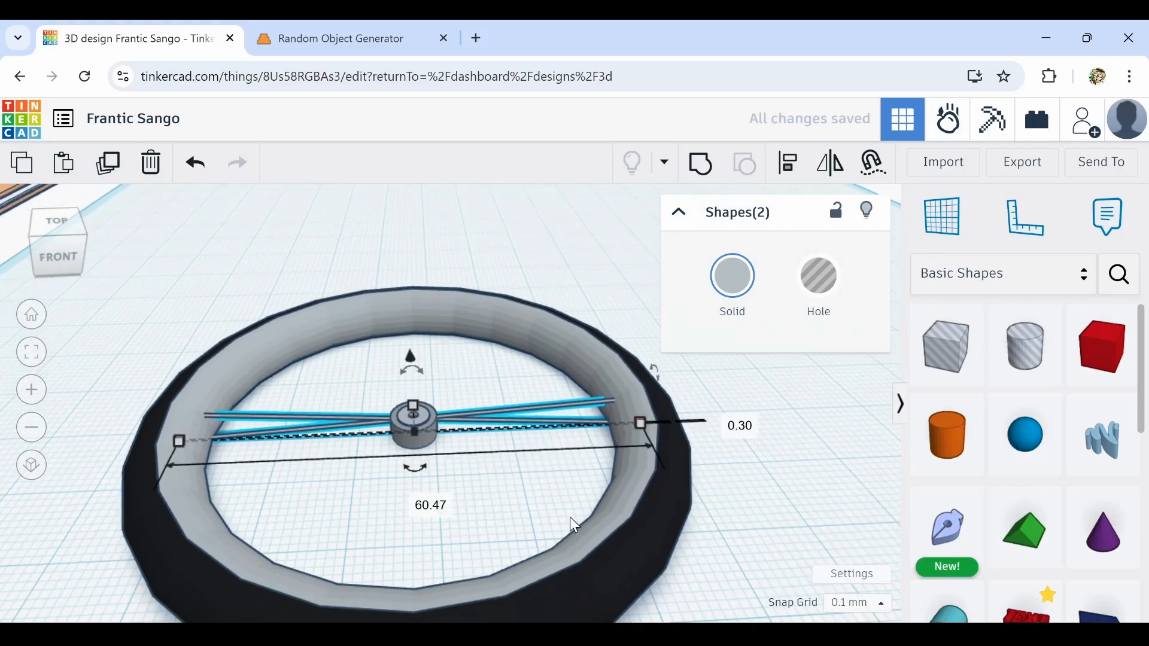
right_drag(574, 526, 452, 500)
drag(423, 469, 458, 572)
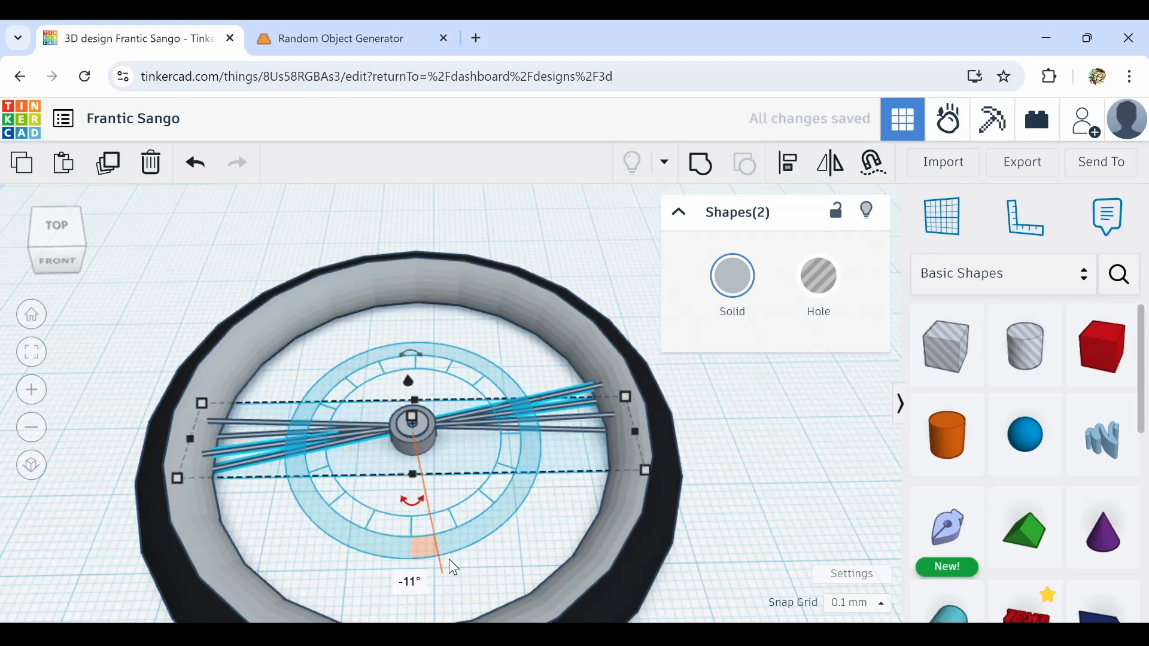
Repeat the rotated duplication of the spoke pair until spokes fill the wheel all the way around the hub
click(112, 165)
click(112, 167)
click(112, 165)
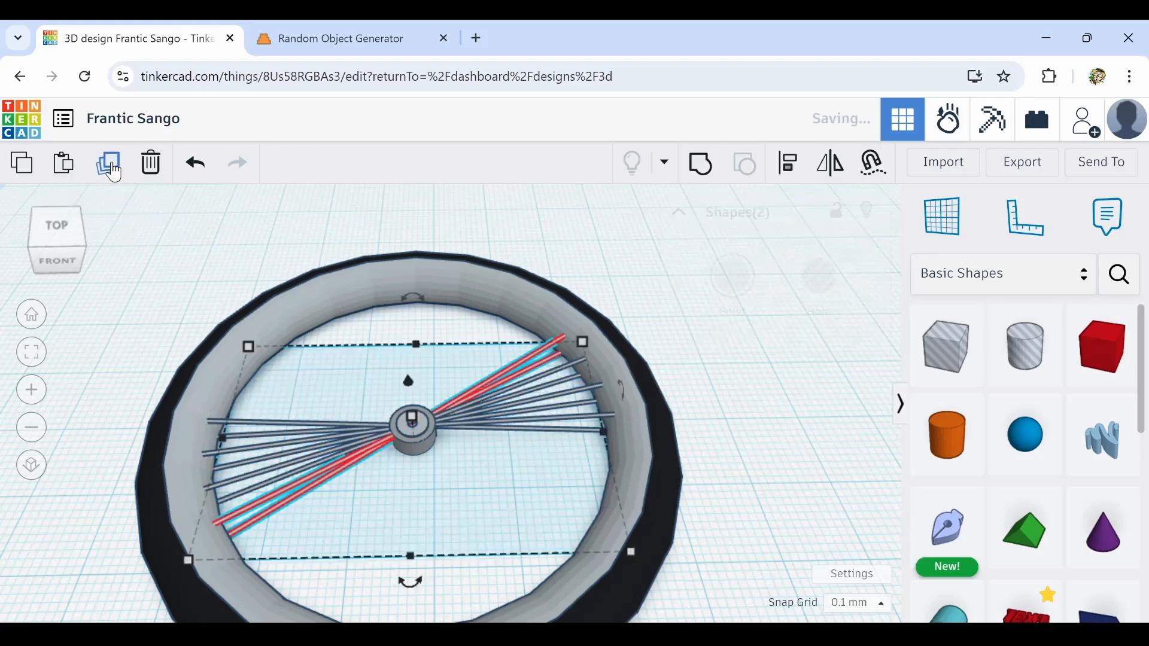
click(112, 166)
click(111, 165)
click(112, 166)
click(112, 165)
click(112, 165)
click(112, 165)
click(112, 163)
click(113, 163)
click(112, 163)
click(113, 163)
click(113, 163)
click(113, 163)
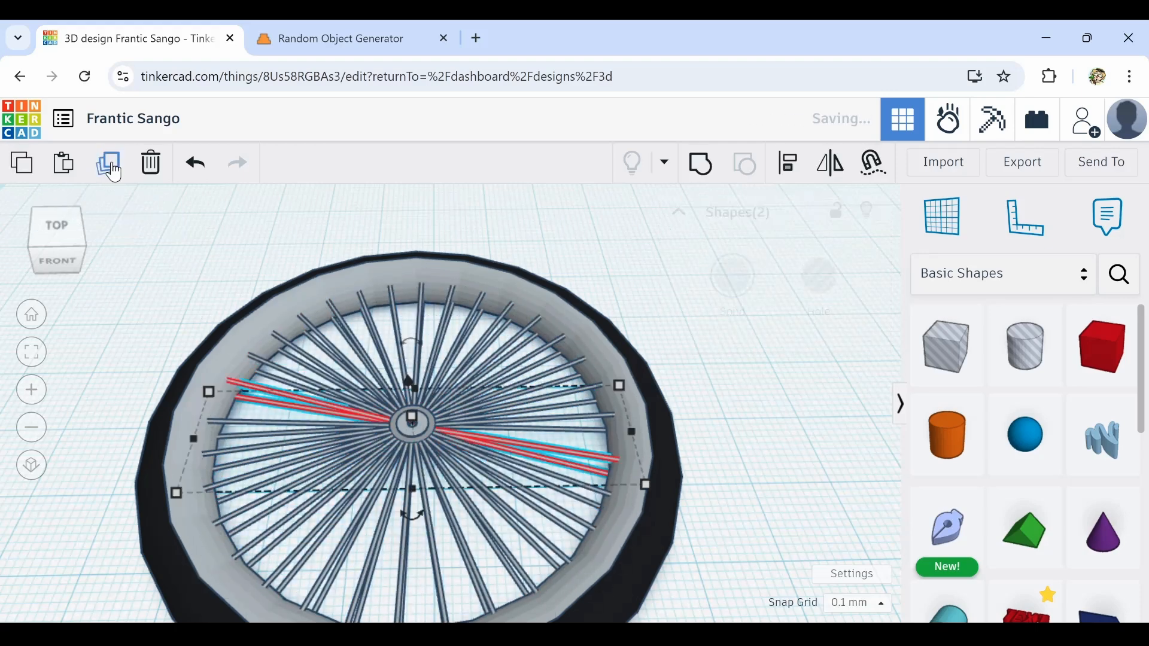
click(113, 164)
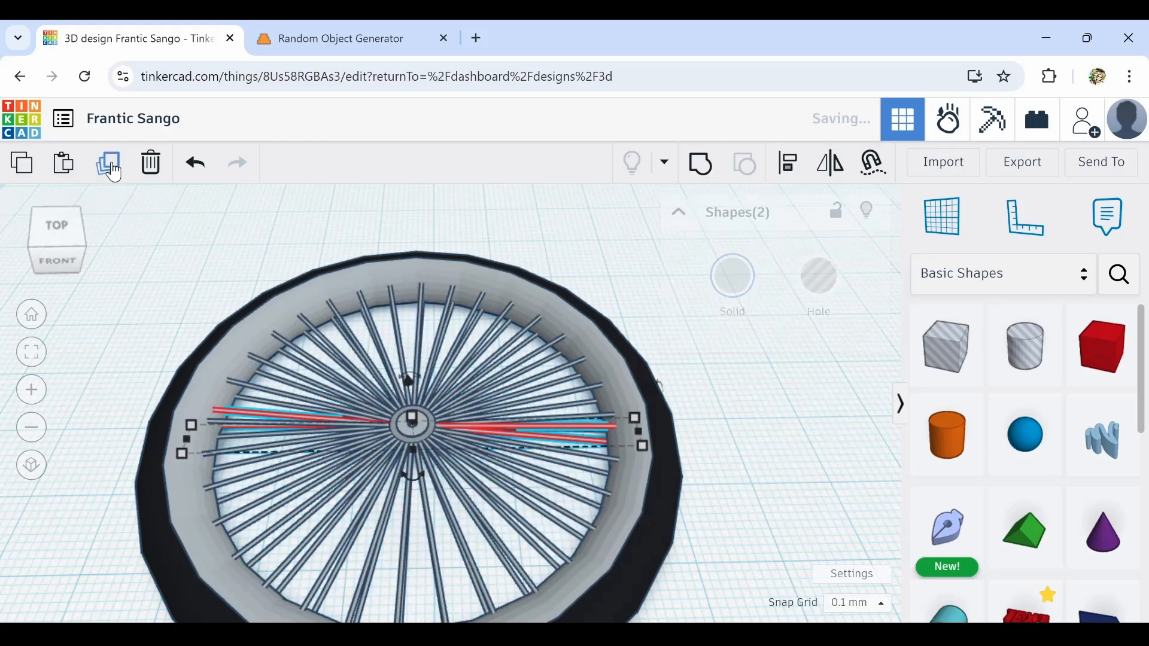
click(737, 444)
scroll(229, 423, up, 3)
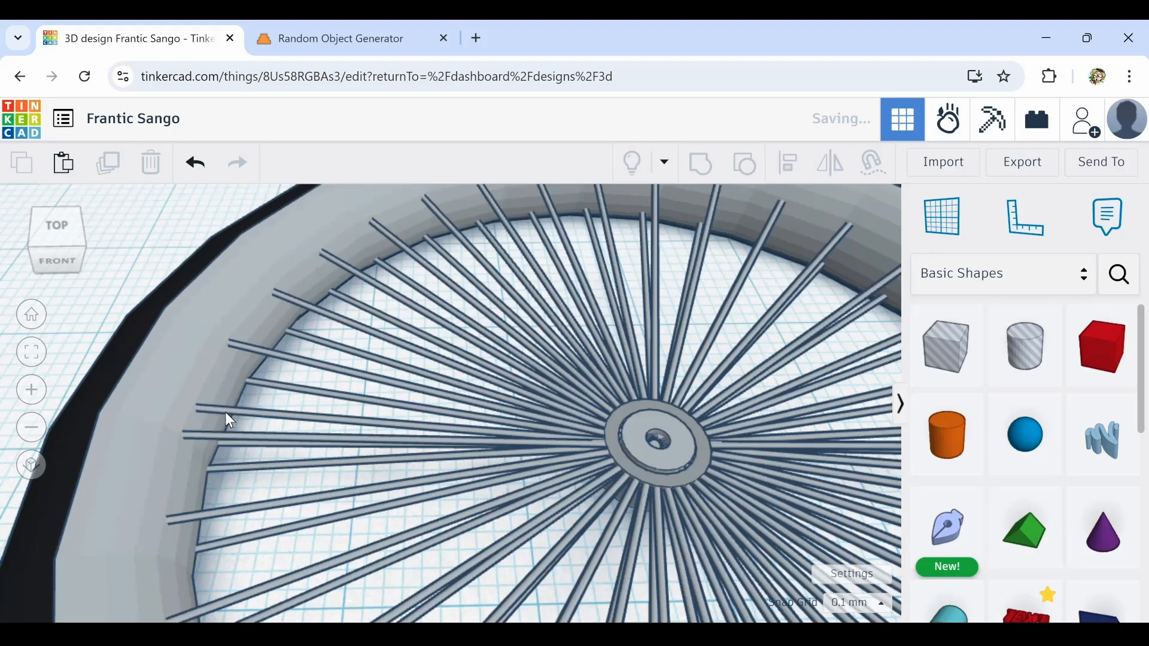
scroll(225, 416, down, 5)
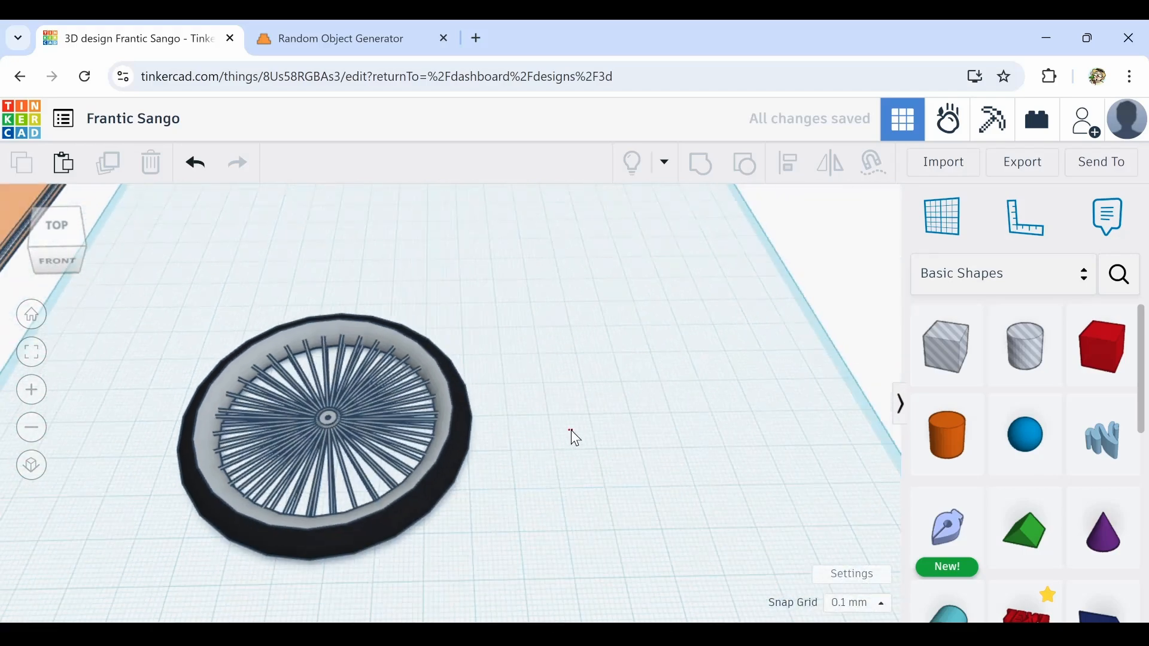
Duplicate the complete spoked wheel and shift the copy sideways until it lies clear of the original on the workplane
right_drag(573, 432, 488, 433)
right_drag(513, 419, 533, 405)
scroll(533, 405, down, 5)
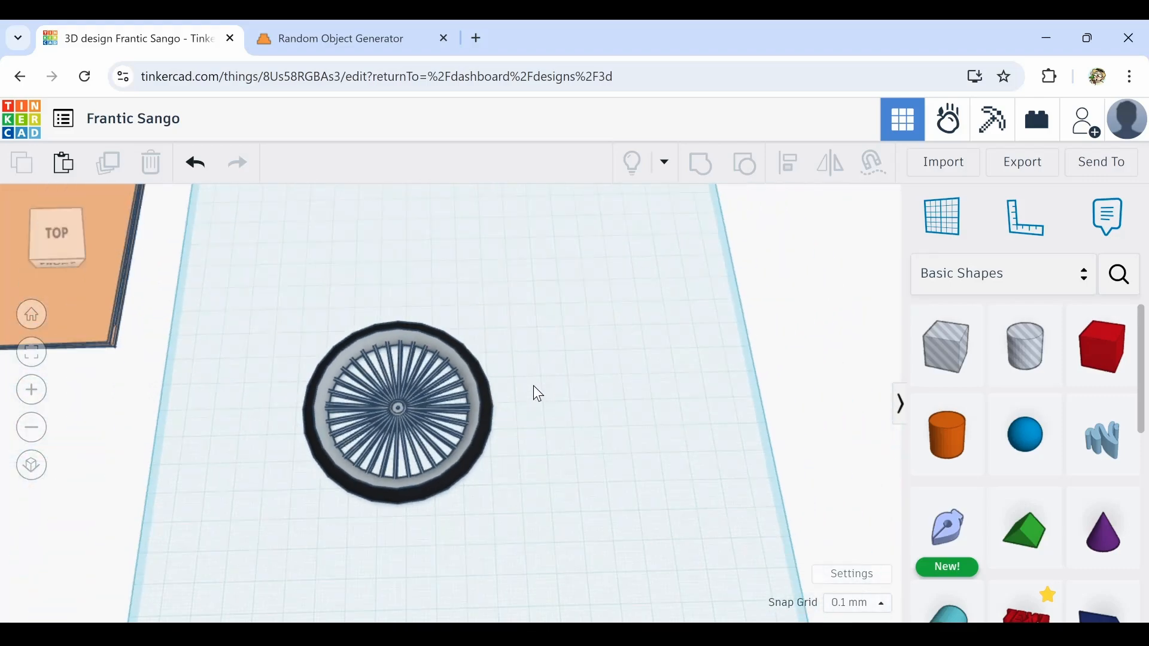
drag(351, 493, 351, 493)
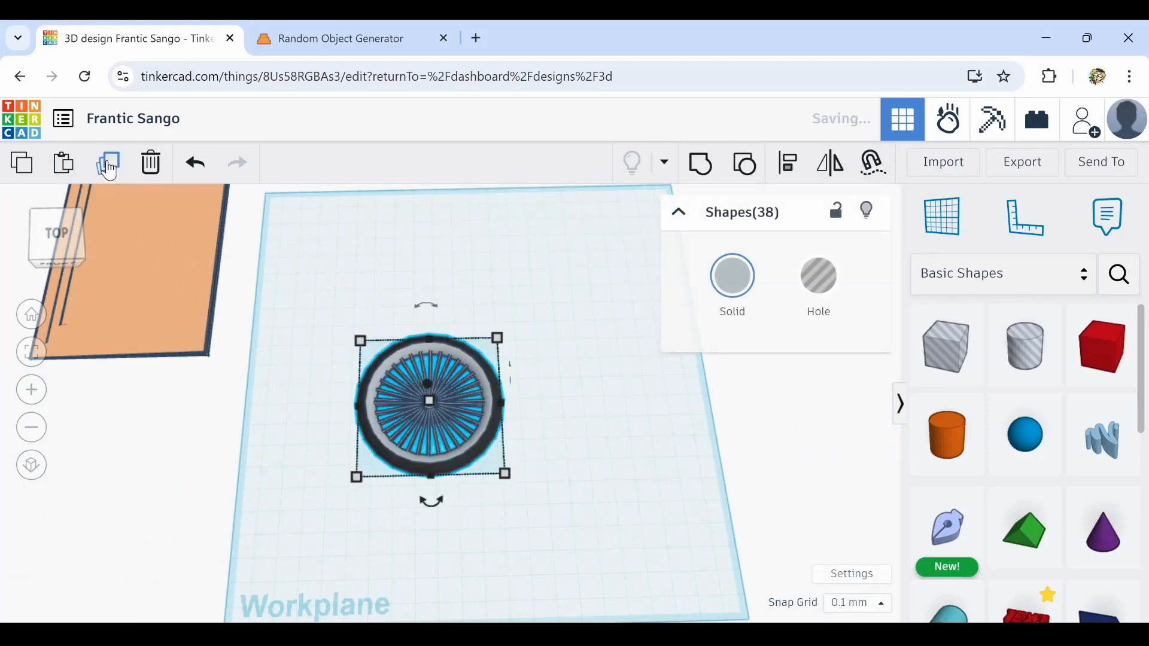
key(Right)
key(Right)
key(Right)
key(Right)
key(Right)
key(Right)
key(Right)
key(Right)
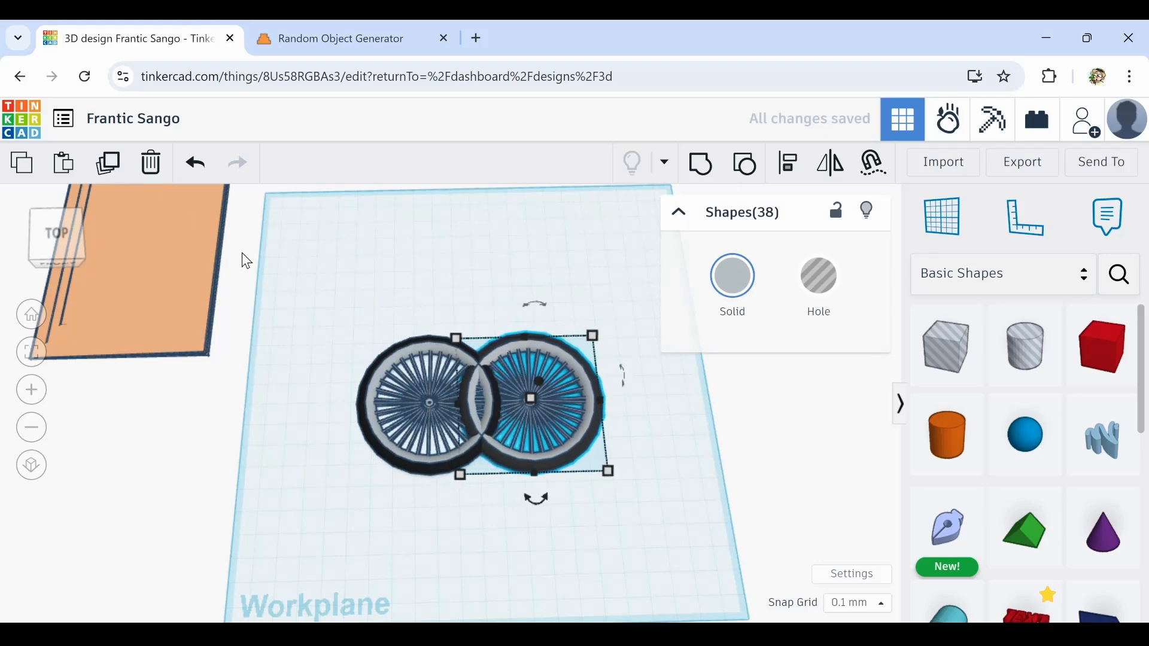
key(Right)
key(Right)
key(Right)
key(Right)
key(Right)
key(Right)
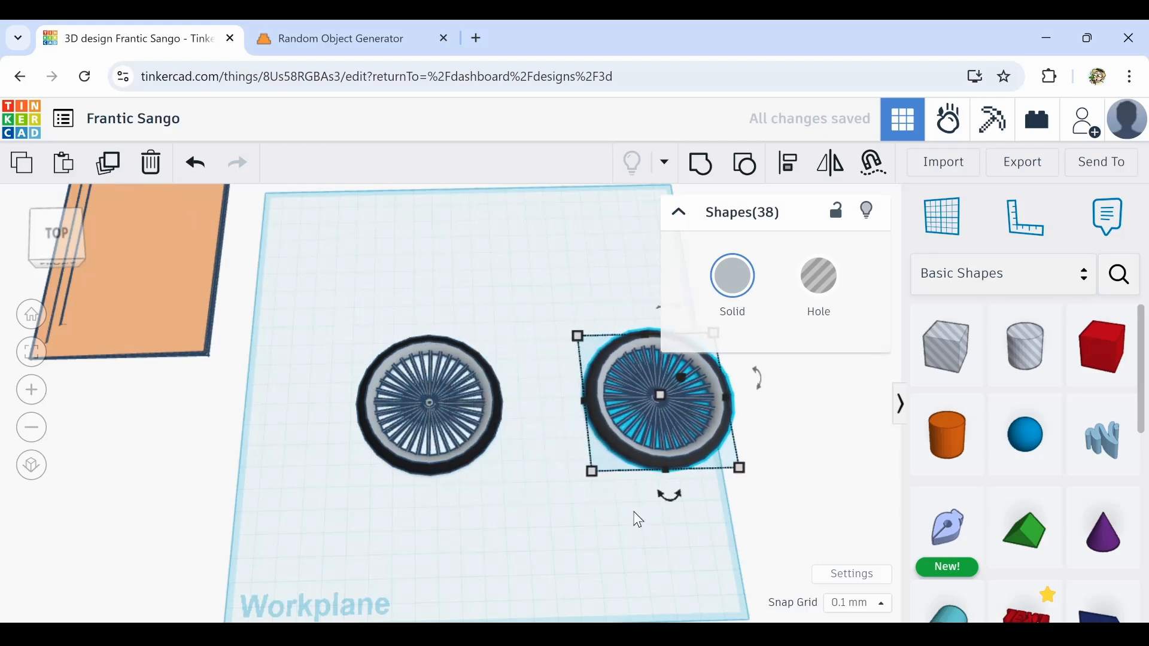
Try to enlarge the copied wheel to about 141 mm across
middle_drag(649, 529, 473, 532)
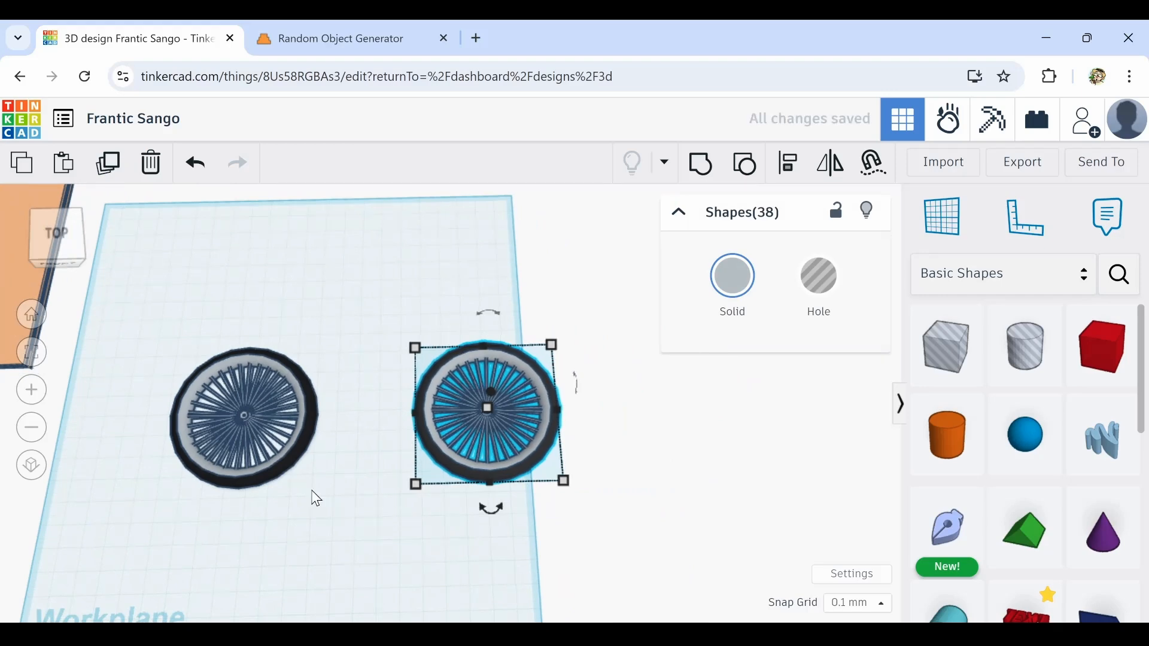
middle_drag(285, 493, 407, 461)
scroll(331, 412, up, 2)
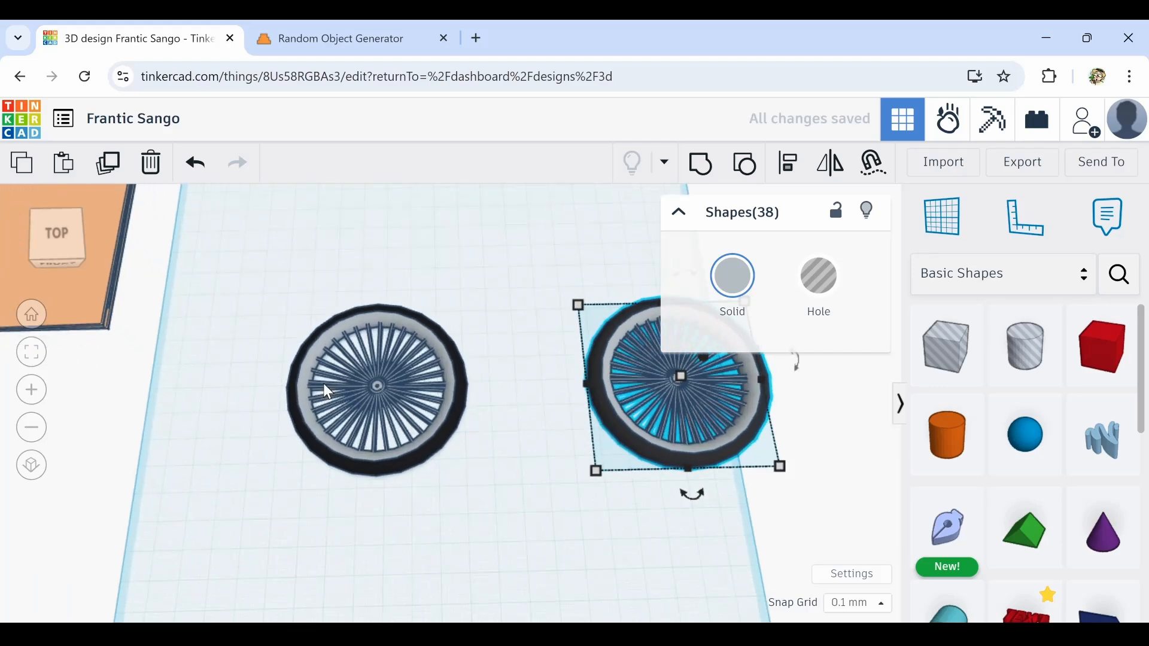
drag(597, 471, 398, 589)
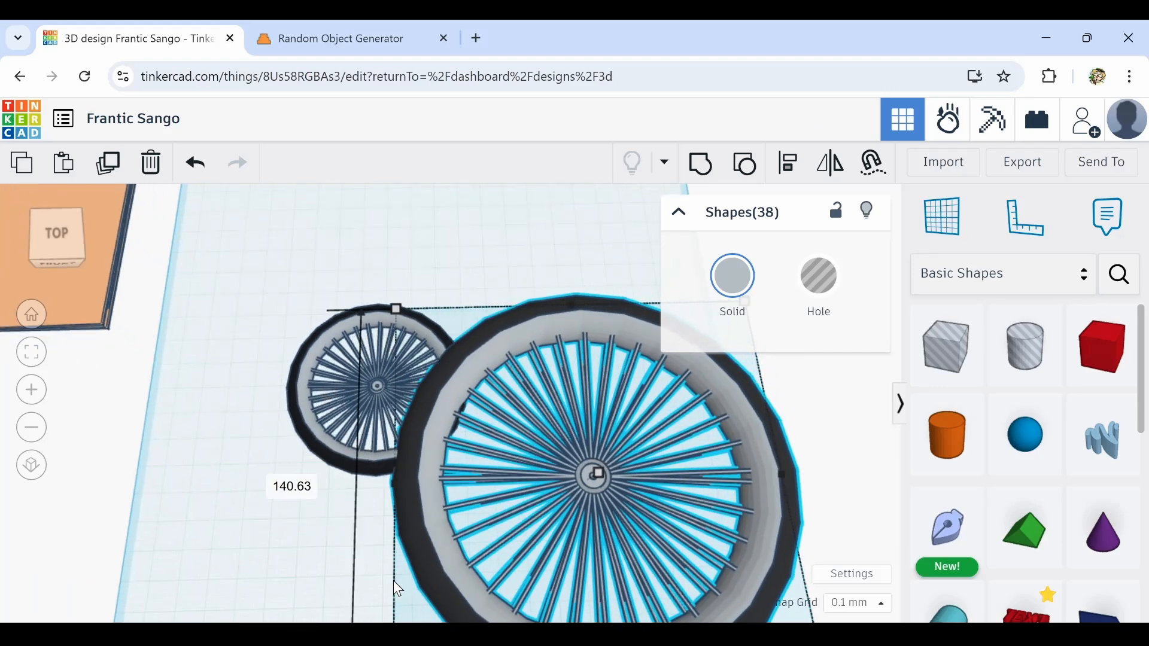
click(194, 167)
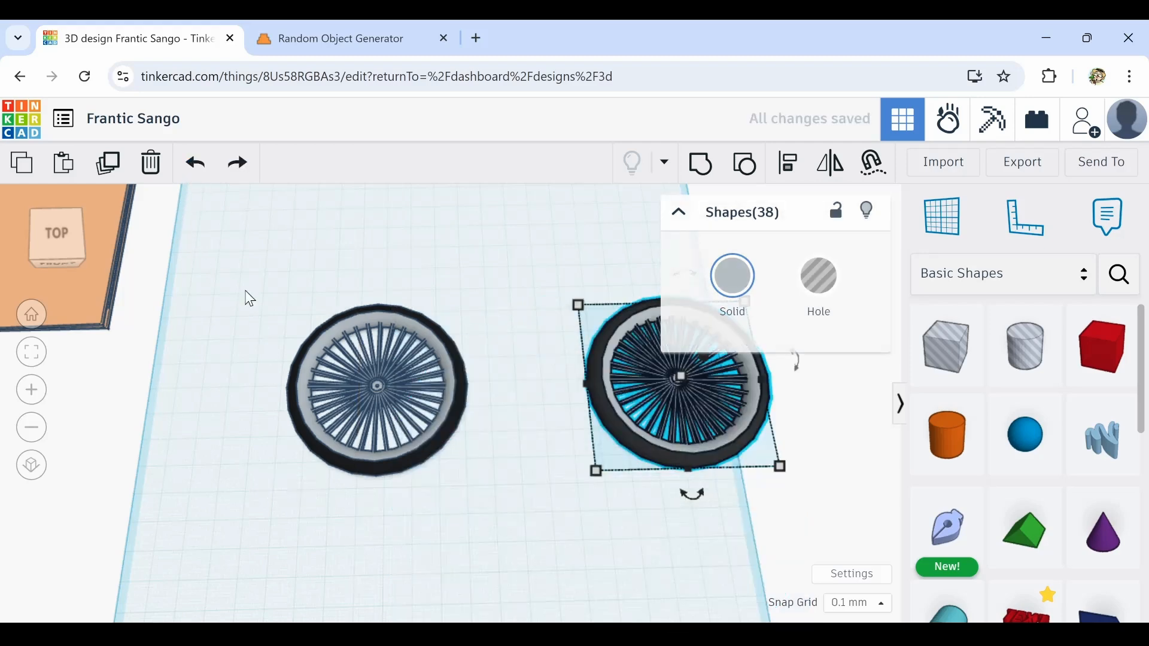
Move the entire copied wheel slightly farther away from the original wheel
click(529, 566)
middle_drag(546, 567, 440, 576)
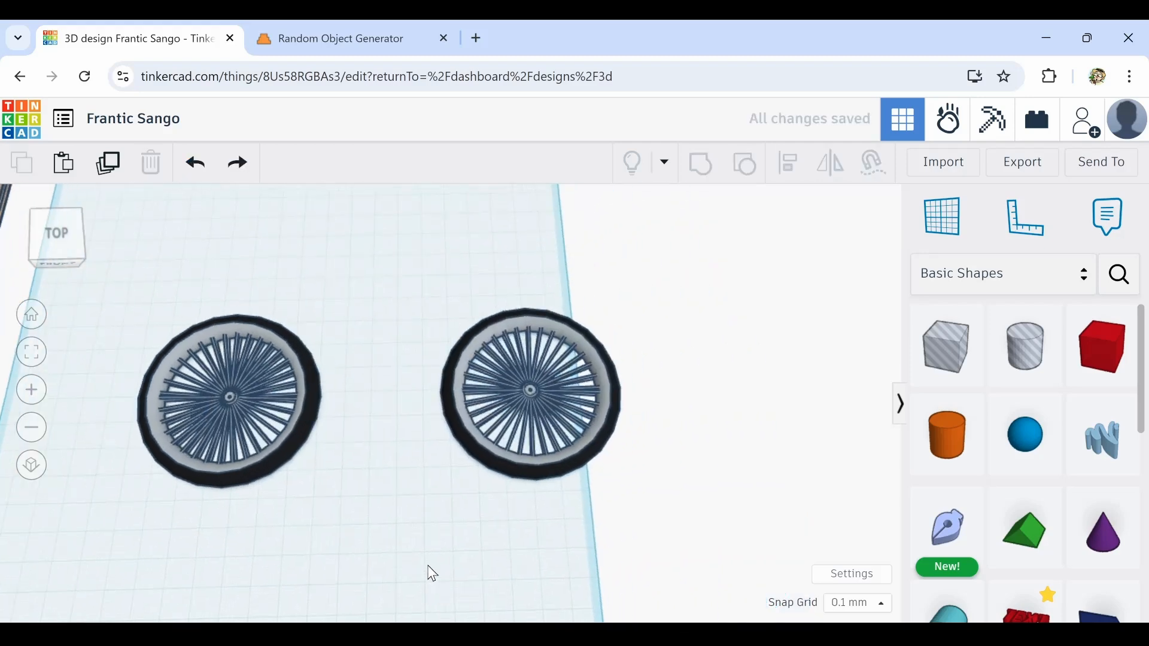
scroll(366, 564, up, 4)
scroll(367, 562, down, 3)
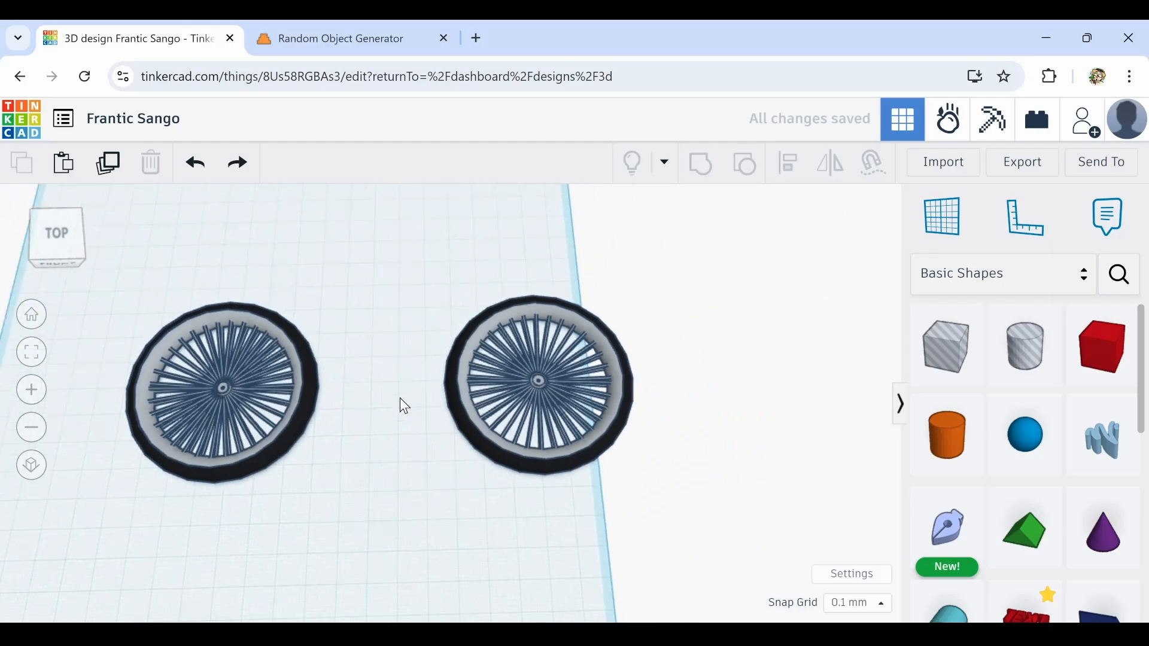
drag(678, 500, 677, 499)
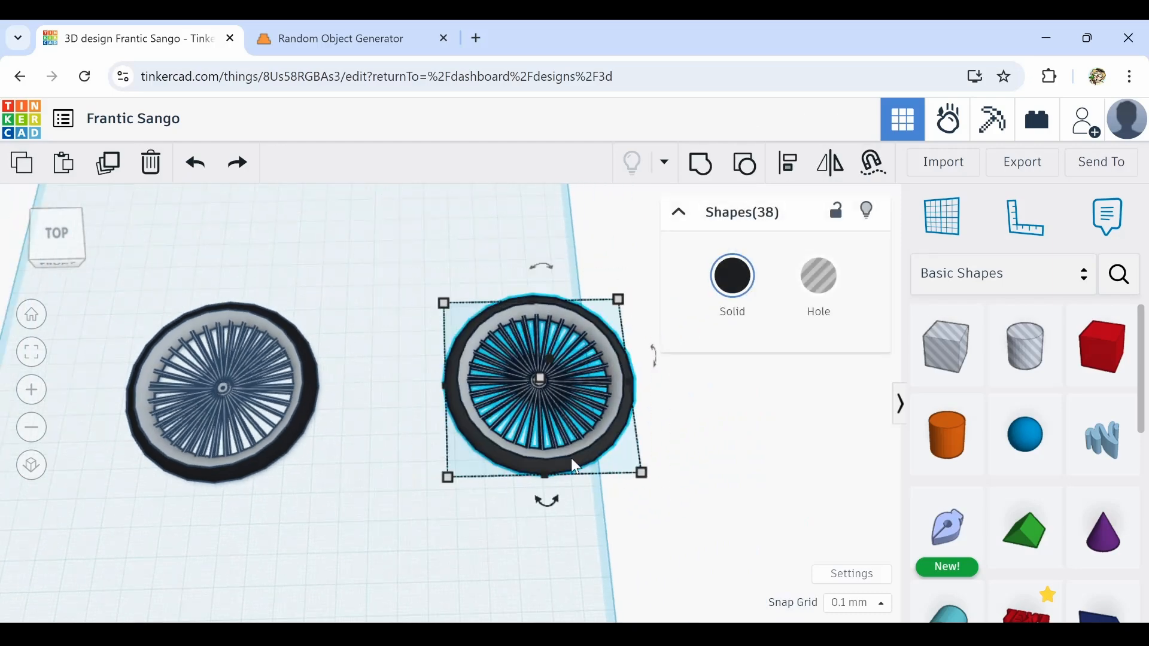
drag(568, 467, 573, 466)
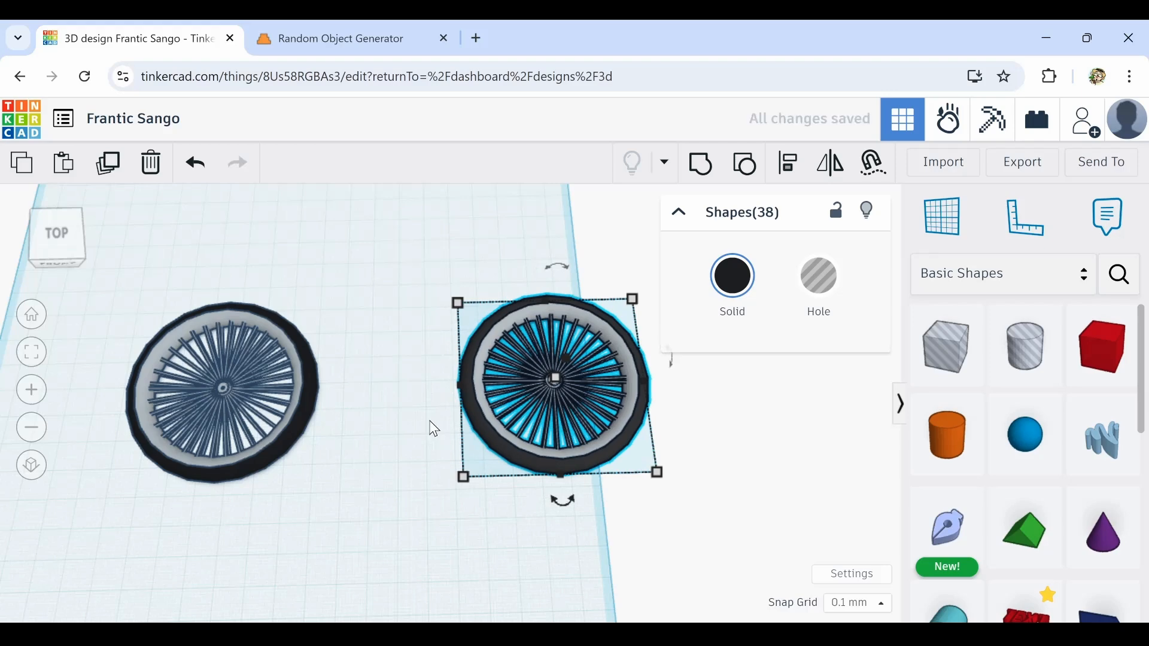
click(433, 430)
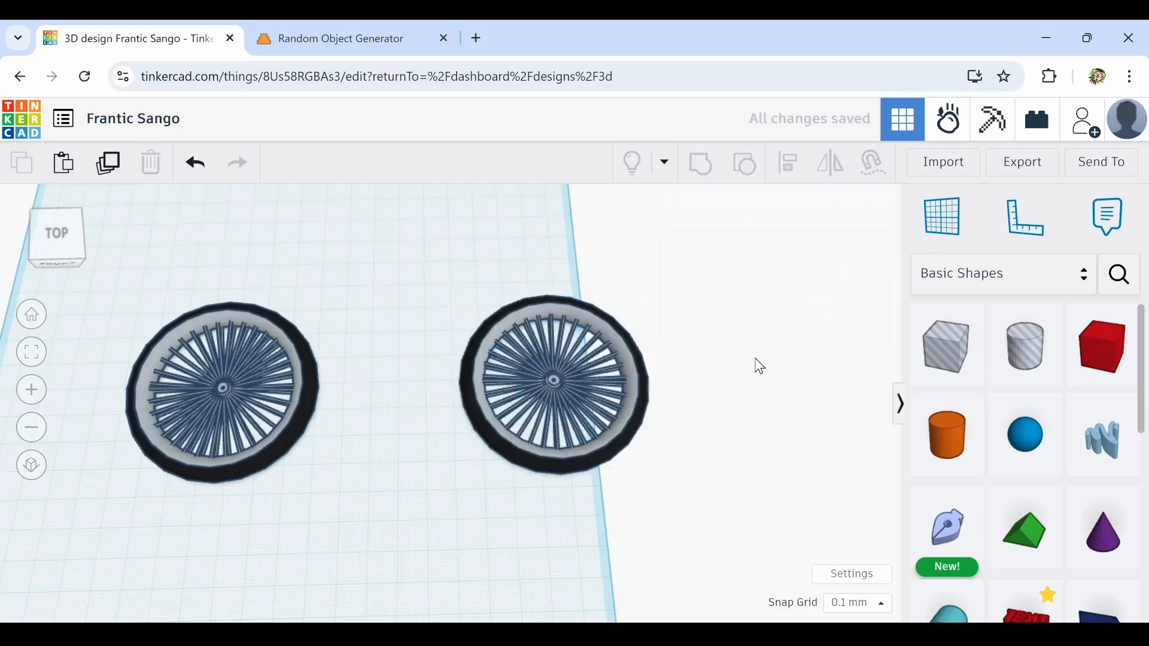
Examine the copied wheel's tyre torus and the original wheel's rim and spokes up close from above
click(553, 301)
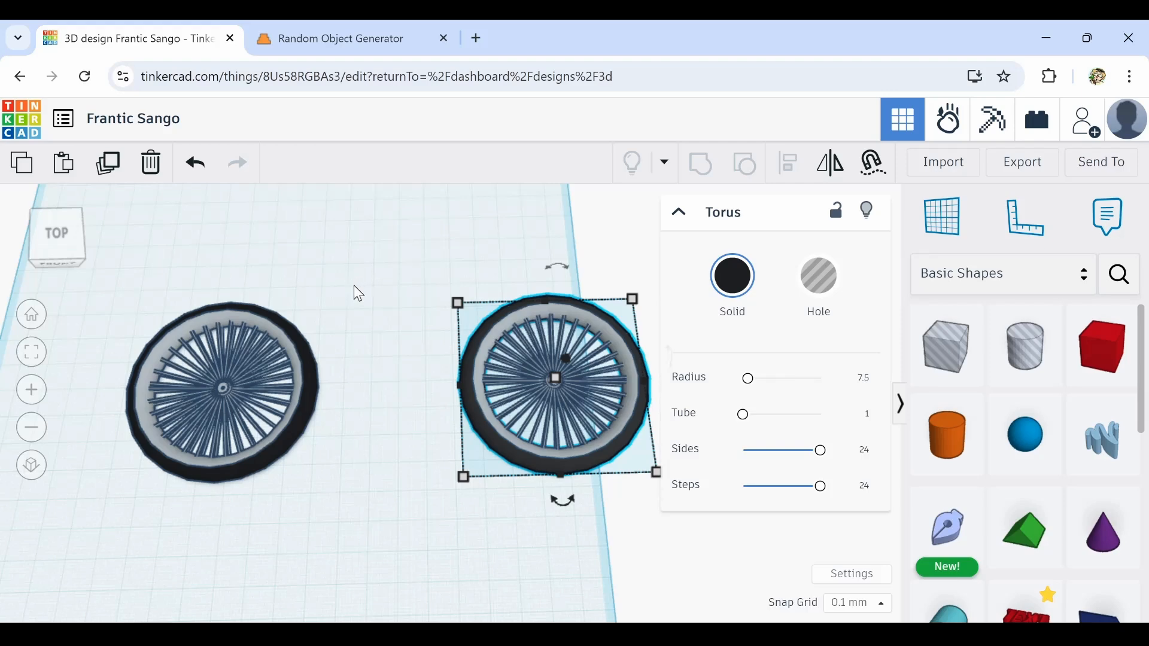
scroll(354, 286, up, 3)
scroll(354, 286, down, 3)
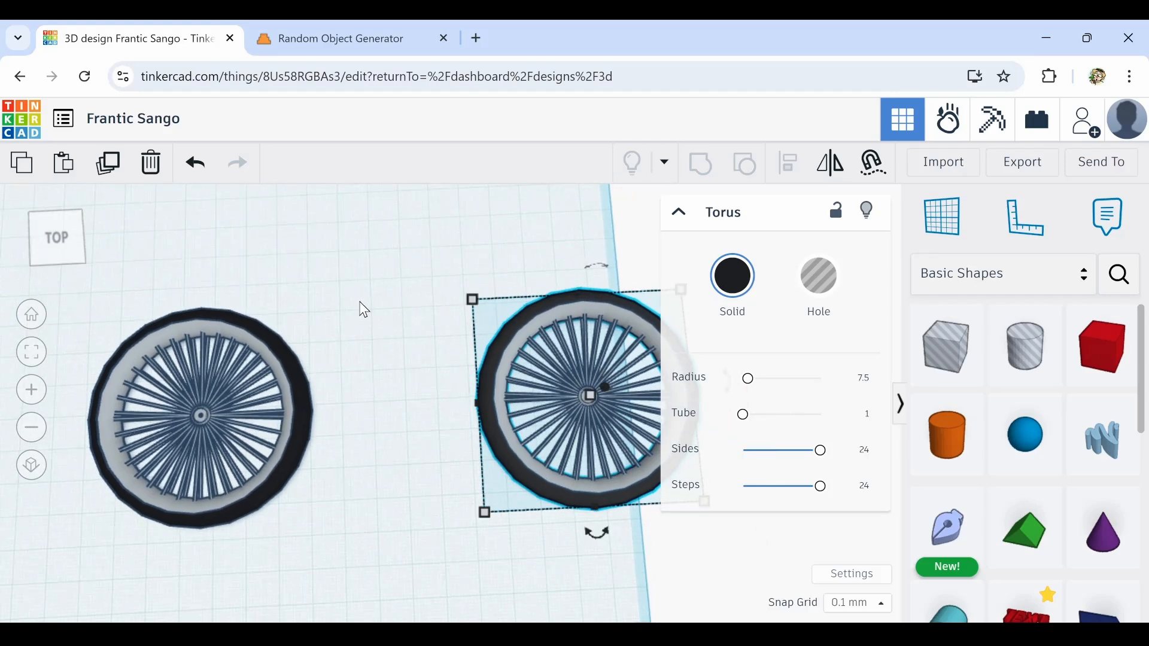
middle_drag(361, 308, 449, 308)
scroll(274, 395, up, 3)
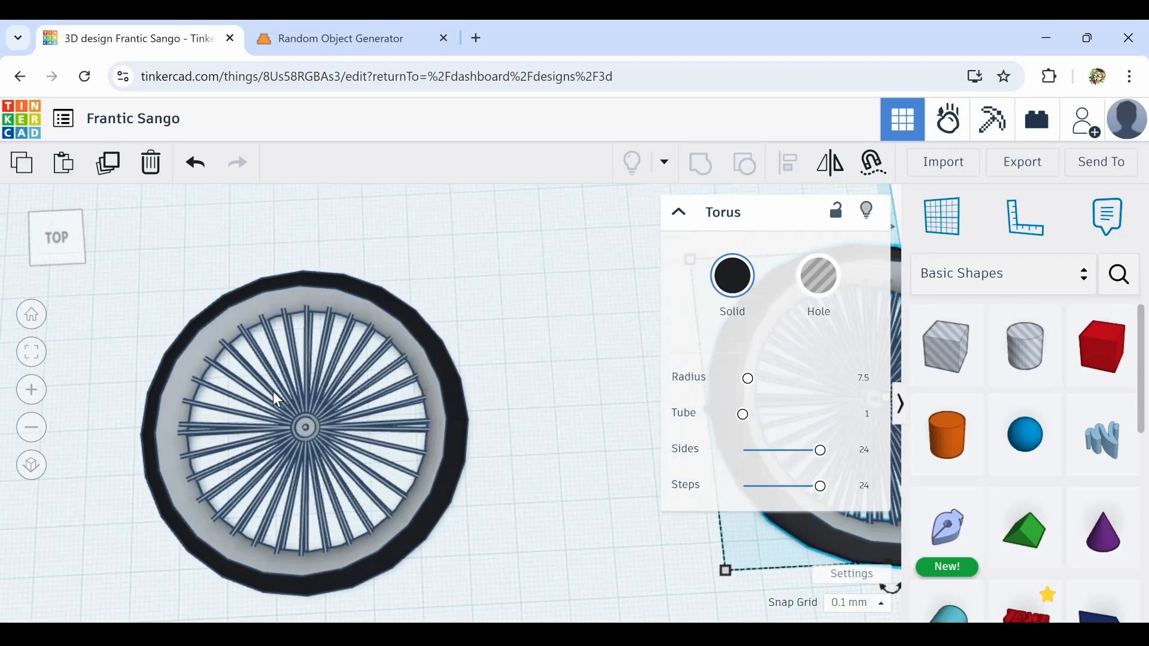
scroll(274, 400, up, 3)
scroll(273, 400, down, 3)
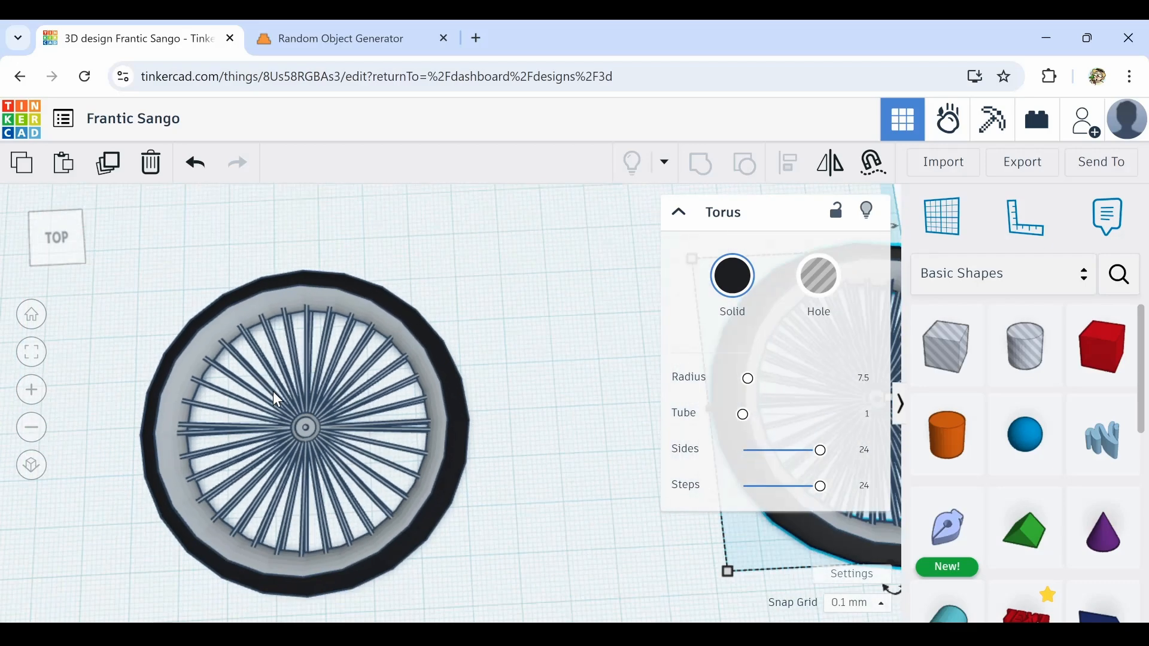
middle_drag(533, 387, 382, 439)
scroll(368, 371, down, 3)
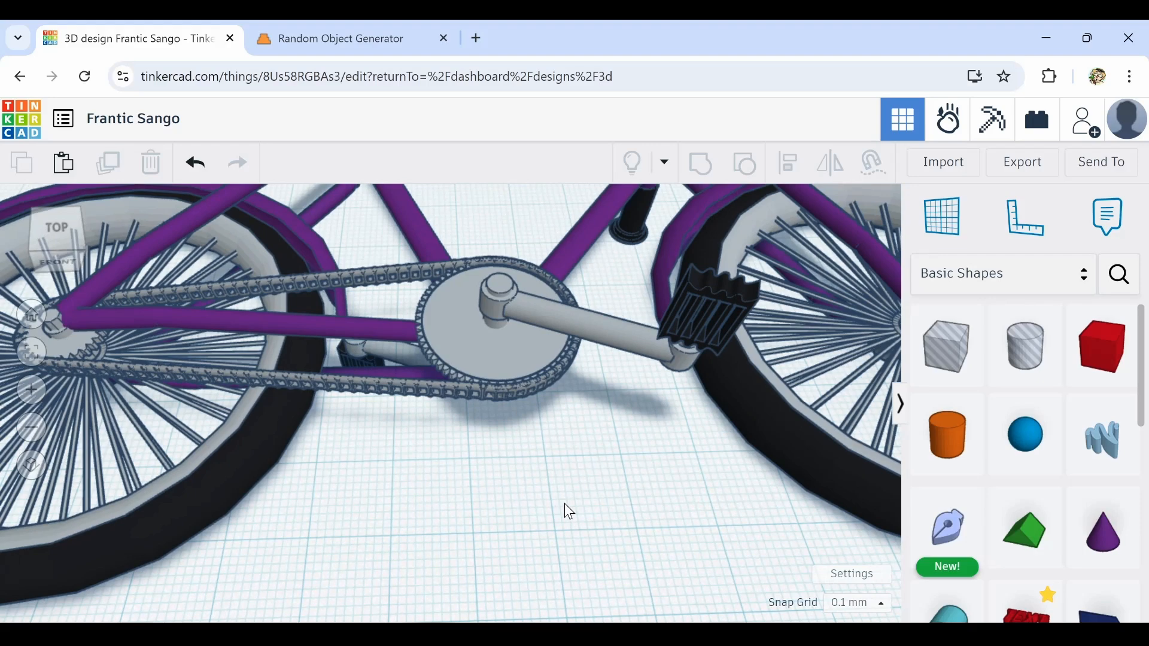
Examine the assembled purple bicycle lying on the workplane, including its frame, chain, chainring, pedals and wheels
scroll(595, 428, up, 3)
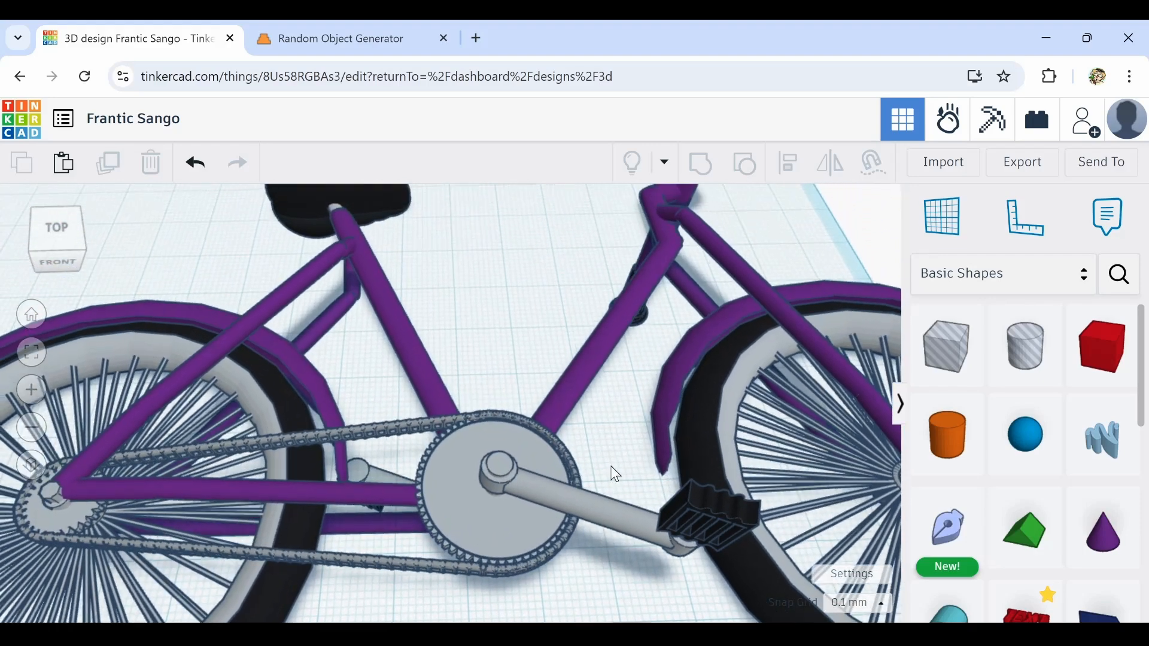
scroll(615, 475, down, 5)
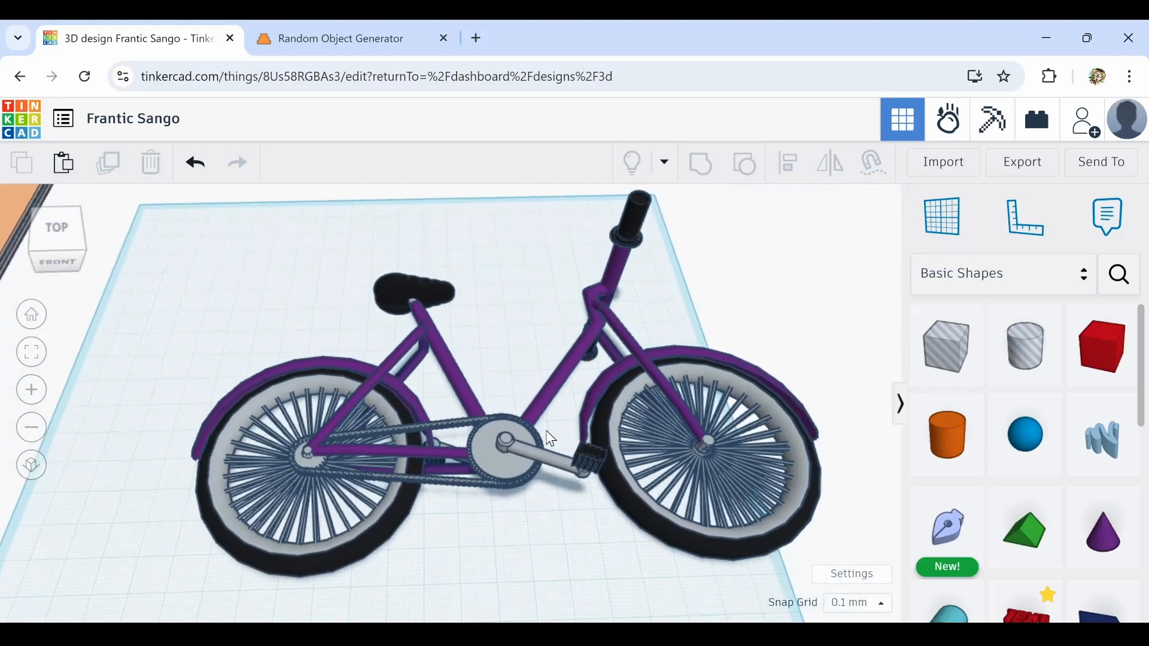
scroll(539, 431, up, 3)
right_drag(531, 423, 474, 453)
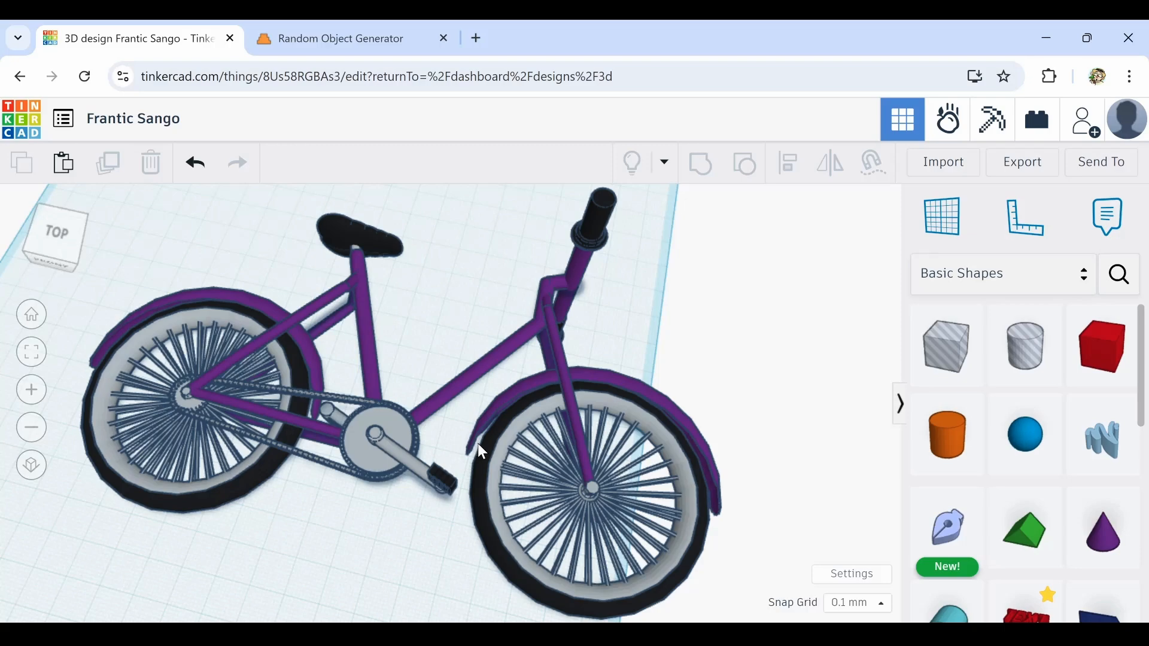
right_drag(468, 447, 407, 471)
scroll(409, 421, up, 5)
scroll(409, 422, up, 3)
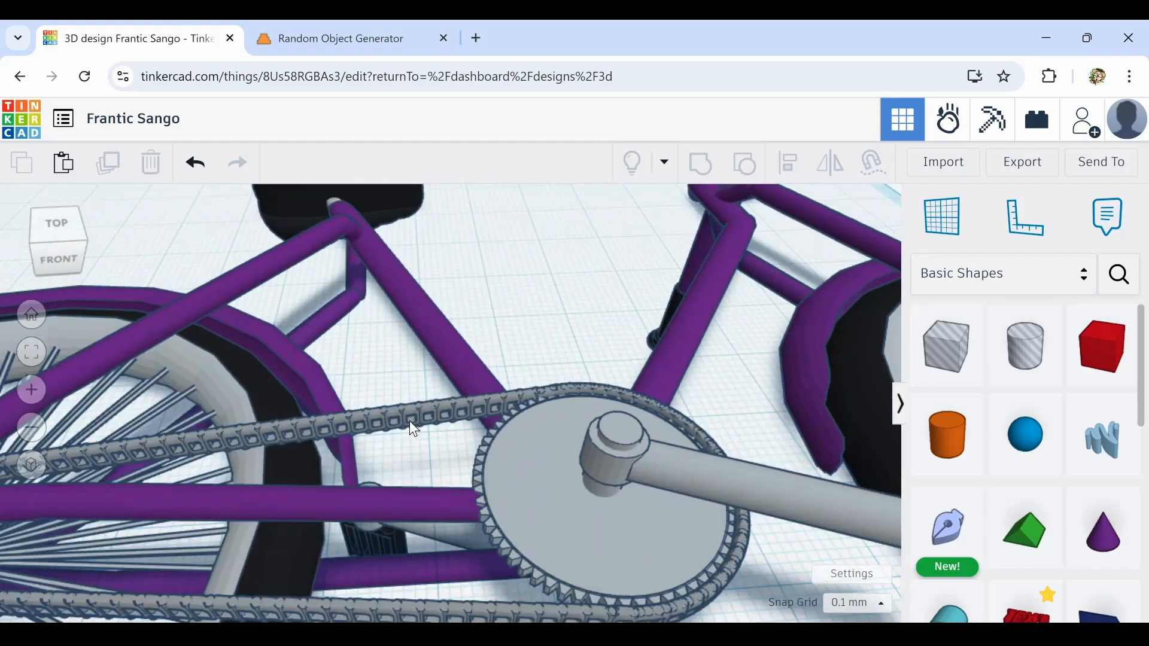
scroll(465, 440, down, 5)
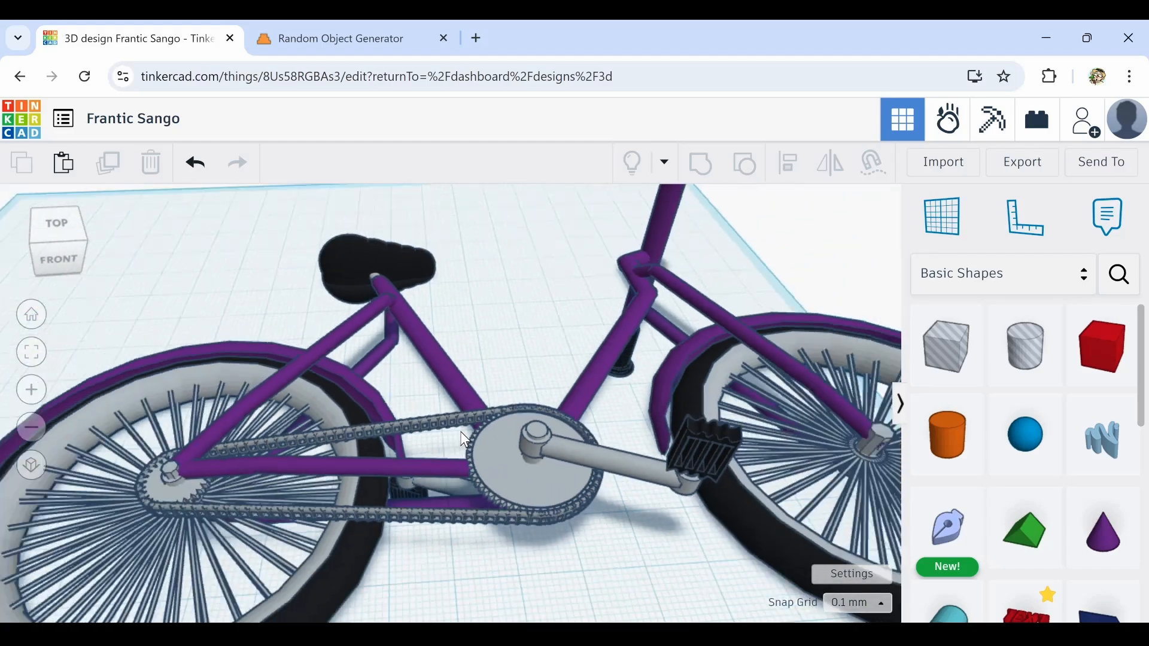
Select all parts of the bicycle and rotate it 90° to stand upright on its wheels
right_drag(461, 437, 503, 378)
drag(210, 263, 590, 477)
scroll(589, 466, down, 3)
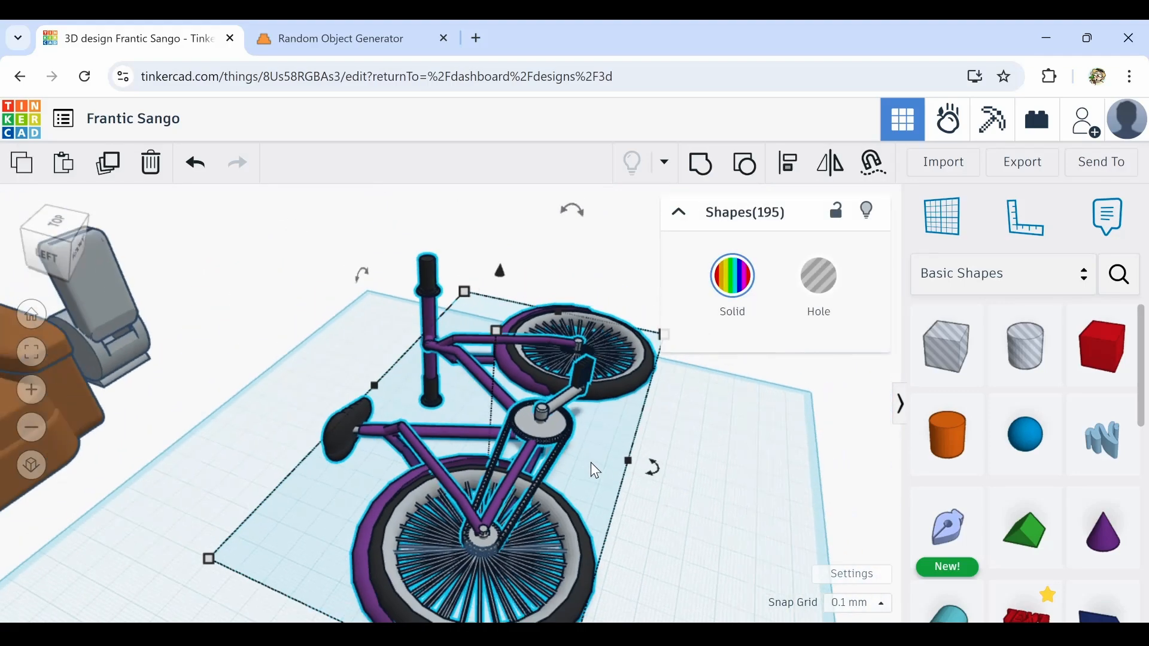
drag(277, 259, 626, 595)
drag(582, 214, 622, 326)
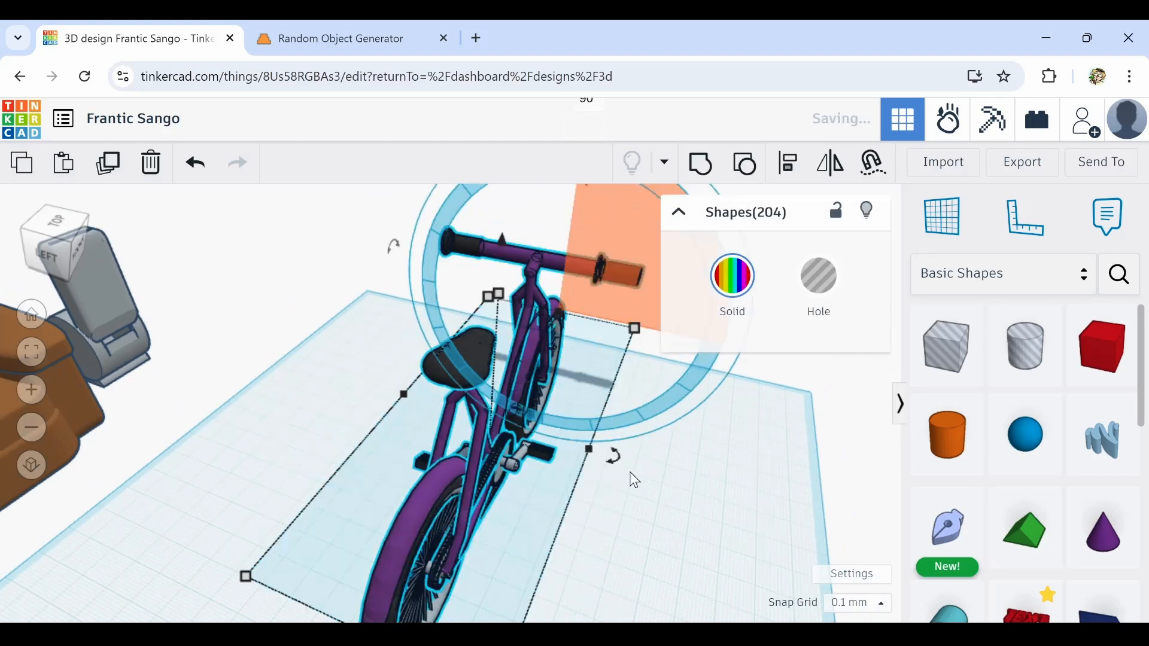
Drop the upright bicycle onto the workplane so its wheels rest on the surface, and deselect it
right_drag(629, 471, 438, 447)
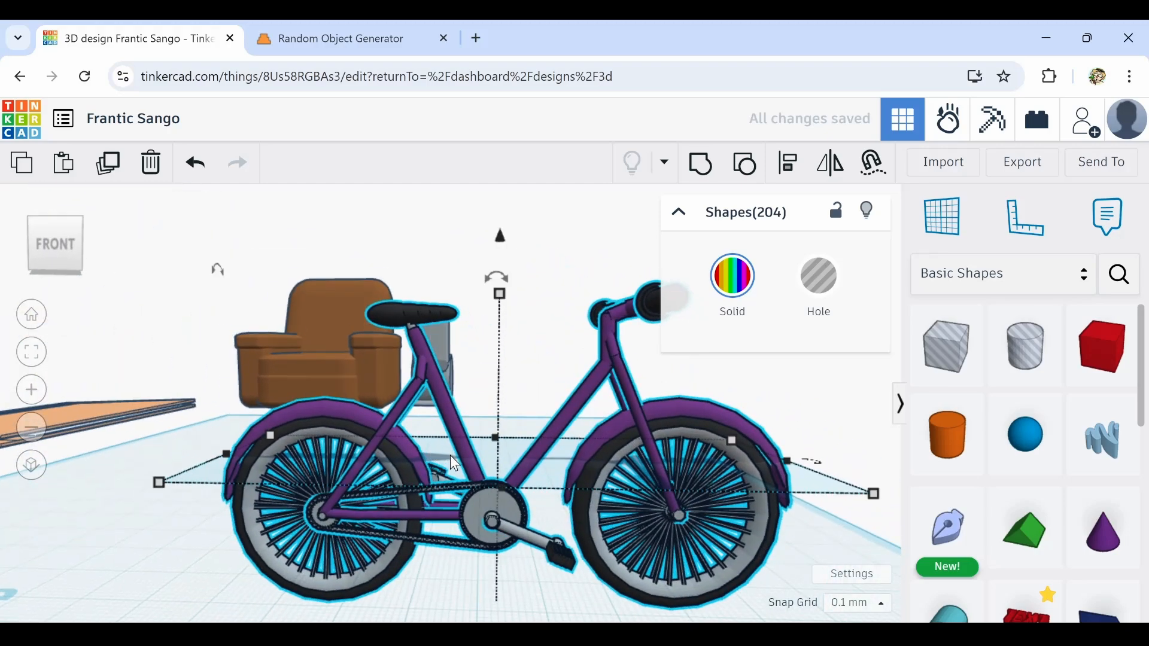
key(d)
click(492, 554)
scroll(491, 544, down, 3)
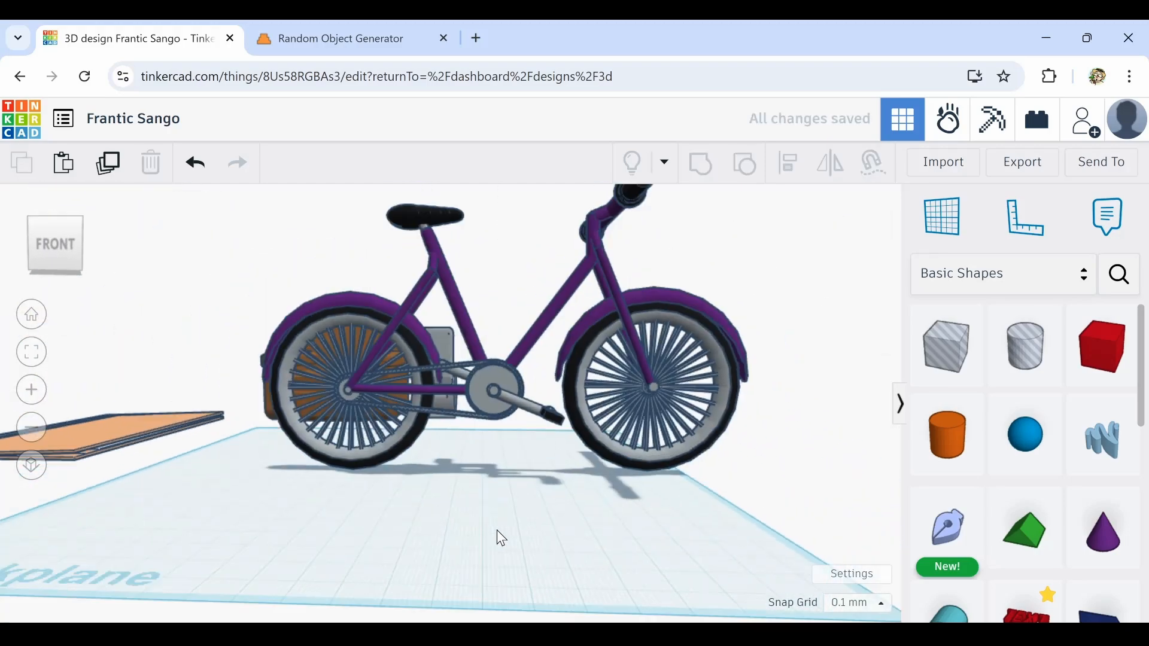
Examine the upright bicycle on the workplane, checking its wheels, chain, pedals, frame and handlebar
right_drag(495, 536, 585, 520)
scroll(593, 285, up, 2)
right_drag(595, 287, 469, 277)
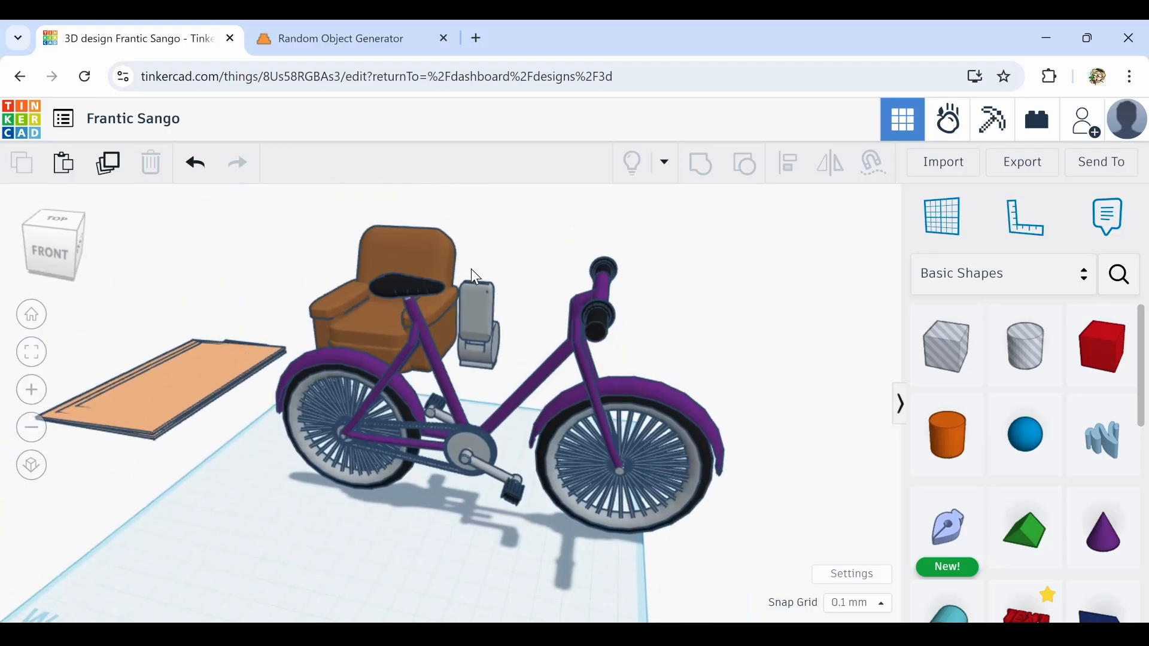
scroll(453, 436, up, 5)
scroll(451, 438, down, 5)
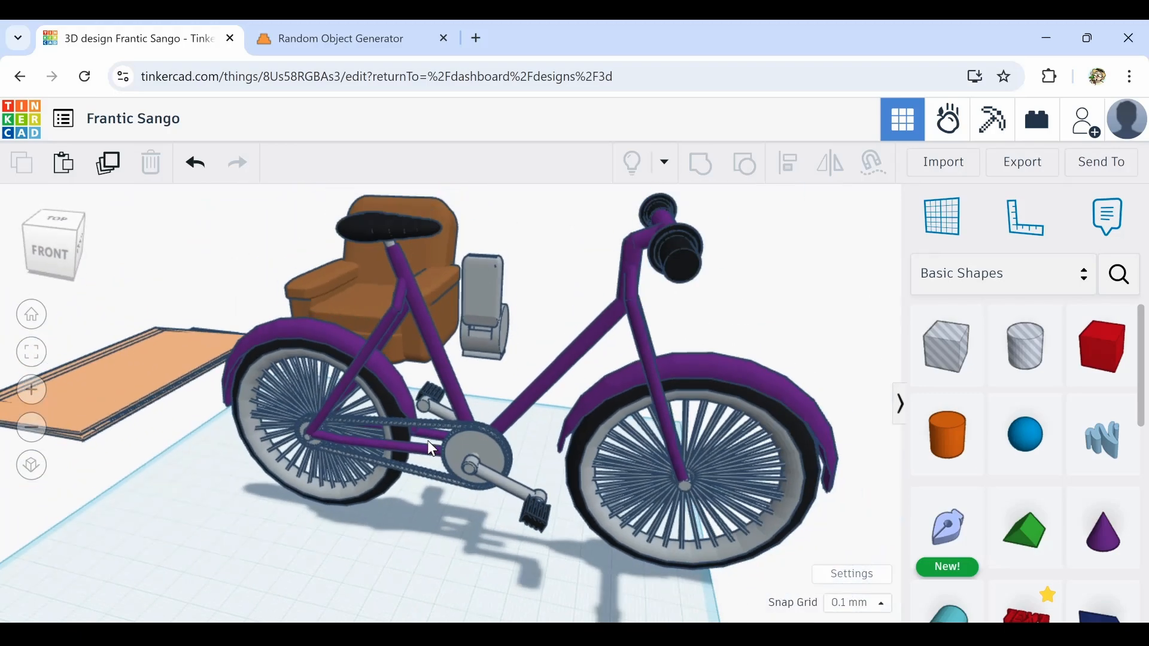
right_drag(427, 441, 719, 484)
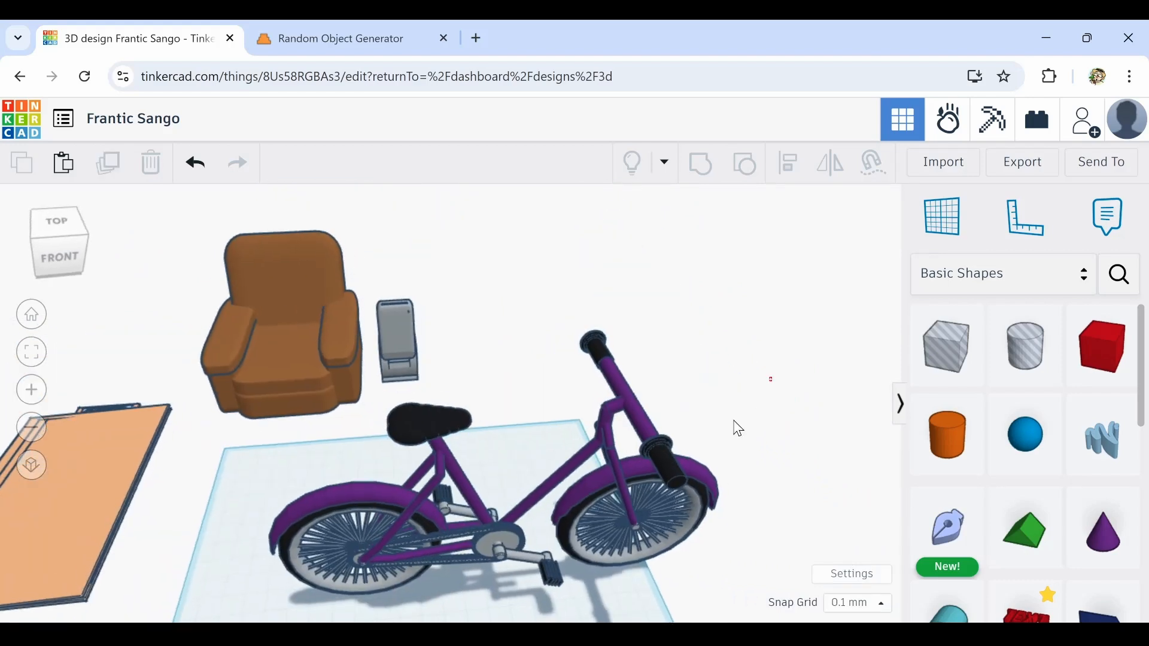
drag(772, 381, 382, 564)
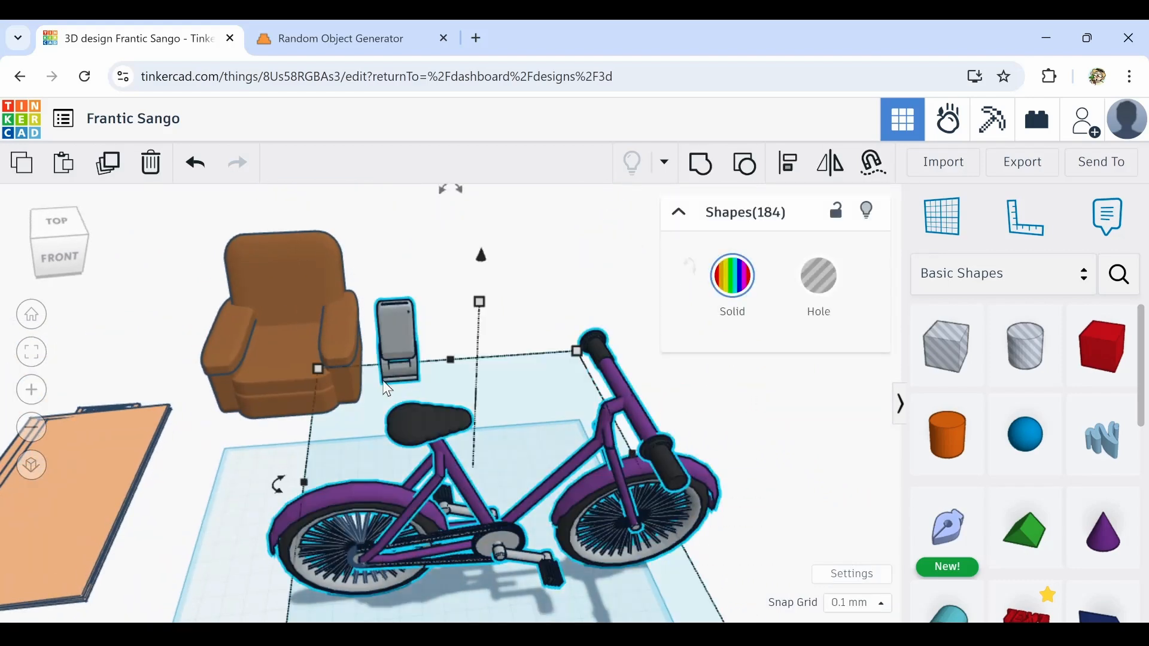
click(397, 303)
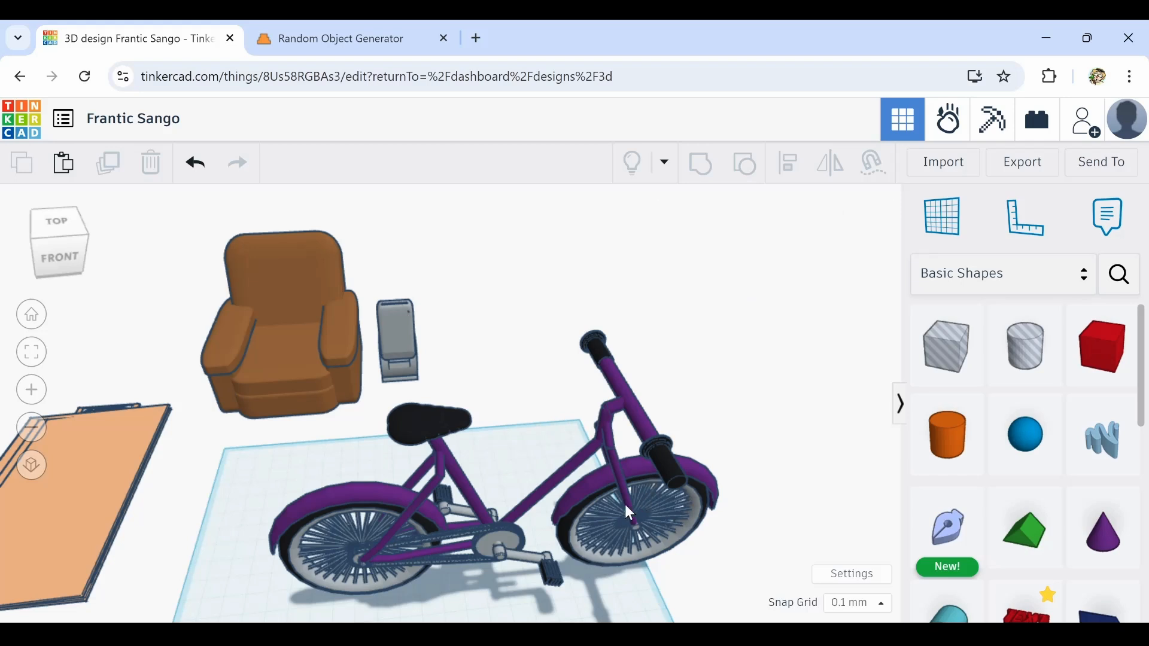
click(551, 472)
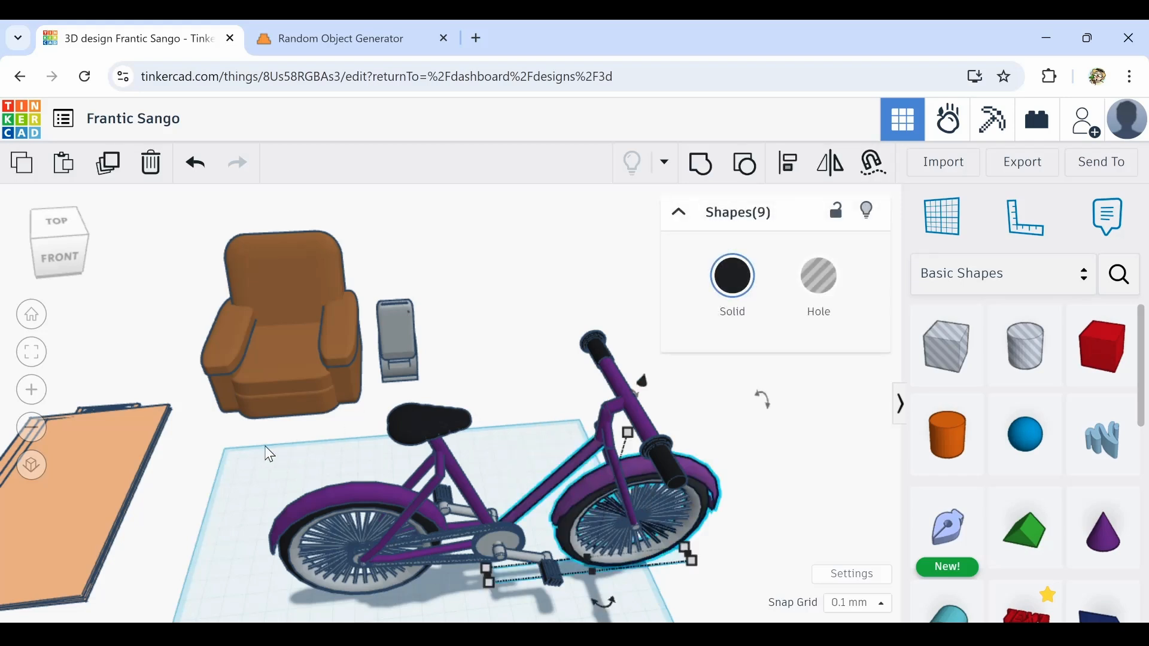
right_drag(422, 445, 350, 433)
click(305, 416)
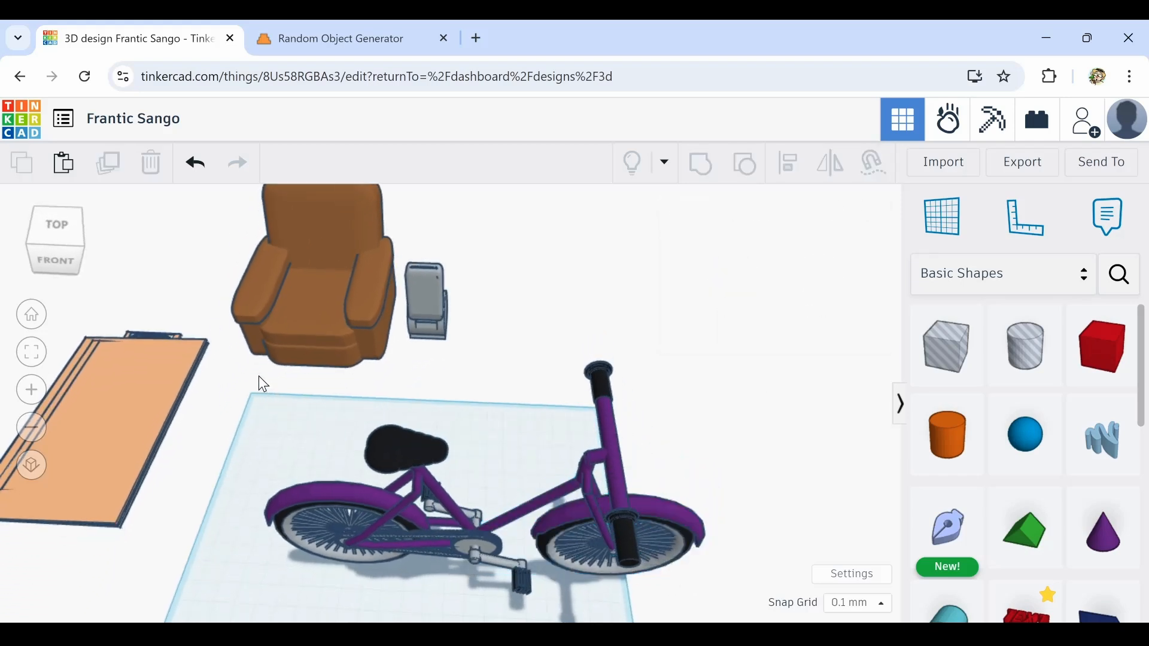
Select all parts of the bicycle, turn it to face the same way as the armchair, and move it off the workplane beside the armchair
drag(264, 385, 718, 579)
scroll(623, 530, up, 2)
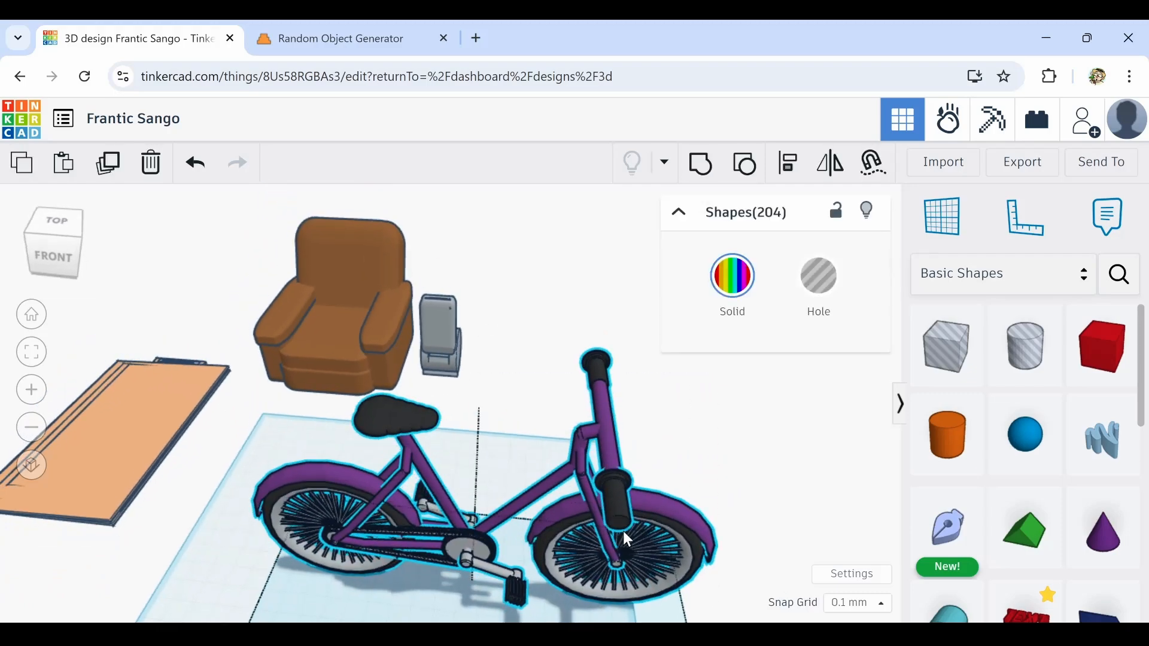
right_drag(623, 531, 618, 490)
mouse_move(665, 580)
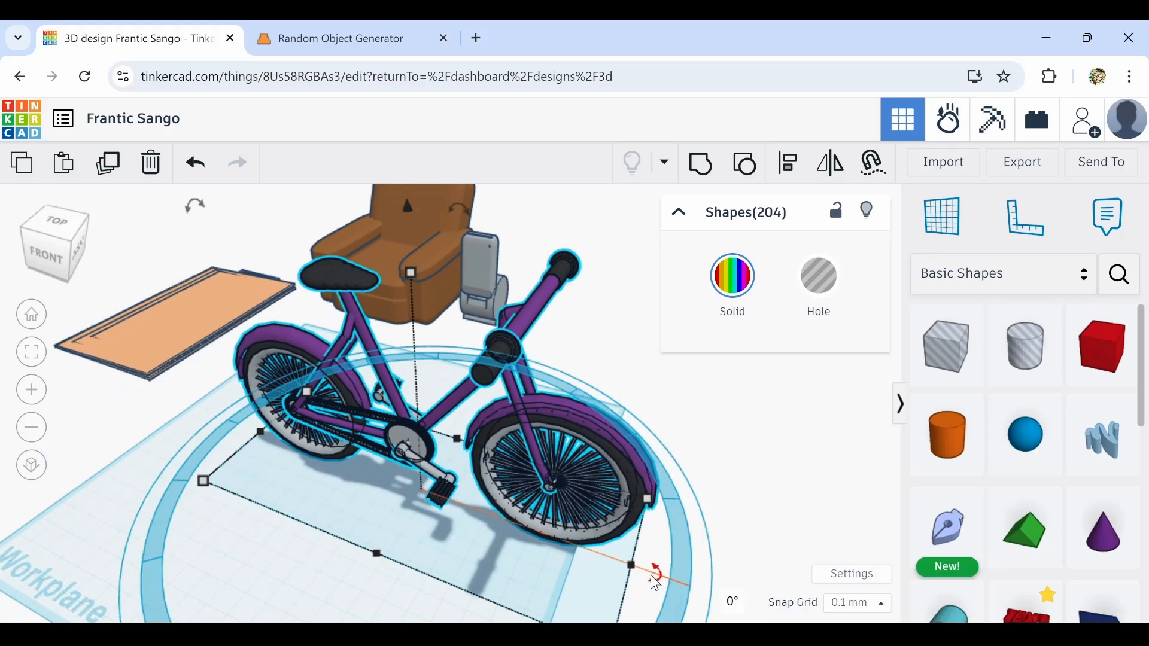
drag(656, 581, 344, 584)
drag(368, 371, 259, 179)
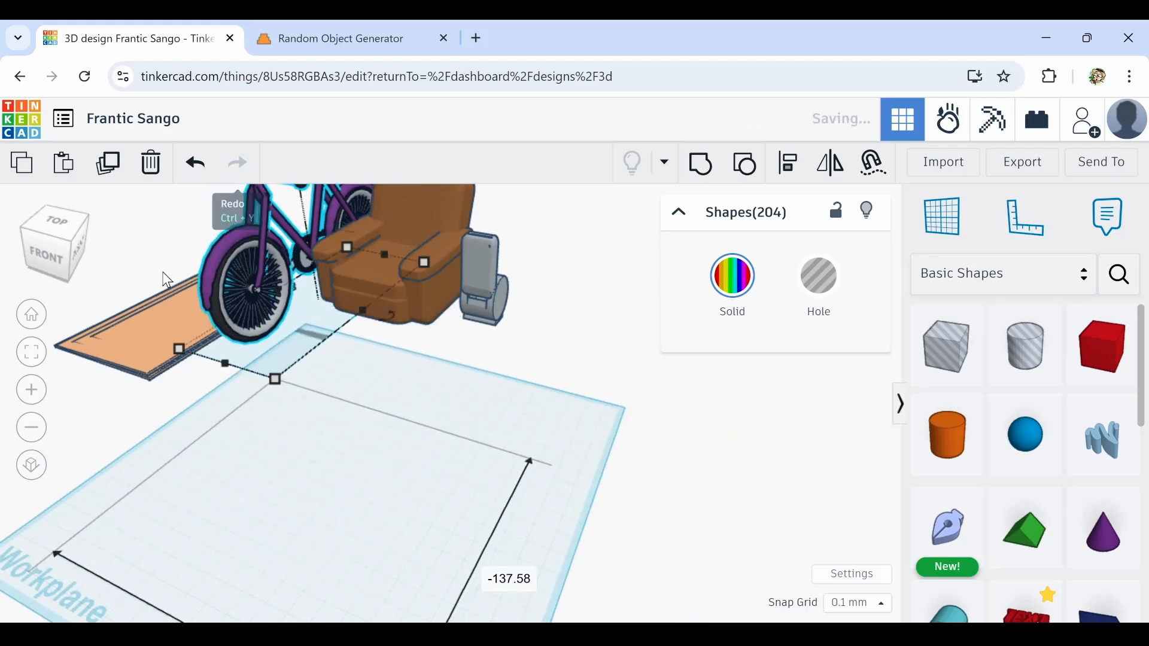
Scale the whole bicycle down proportionally to a height of about 88.1 mm
scroll(285, 307, up, 5)
middle_drag(359, 359, 680, 469)
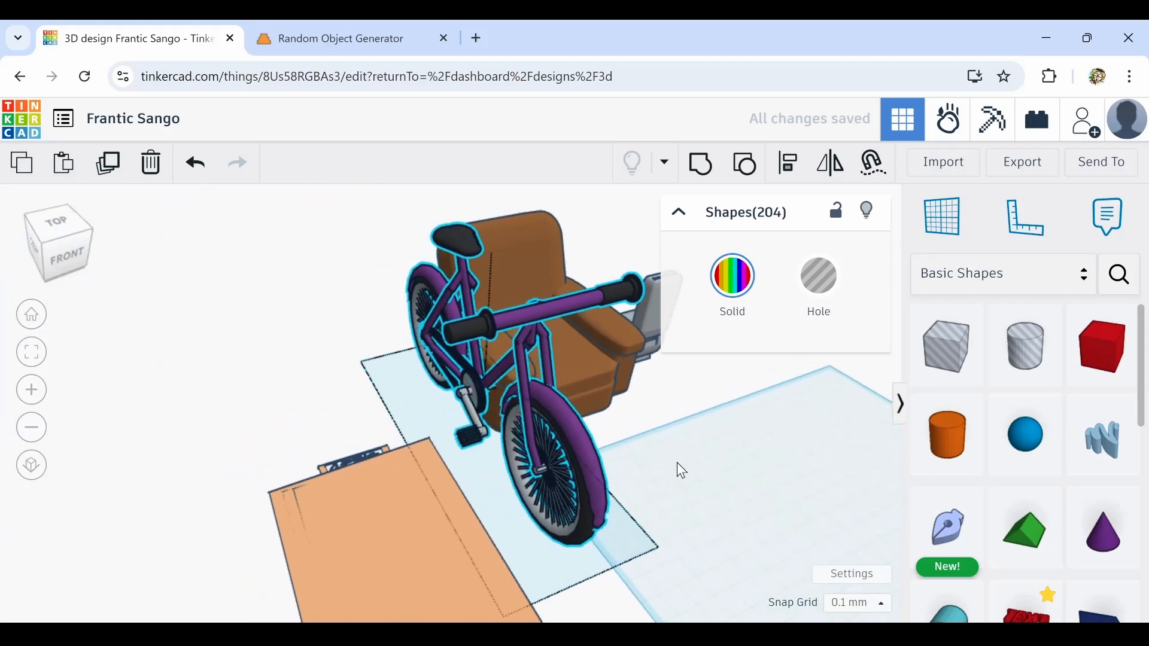
right_drag(455, 524, 556, 496)
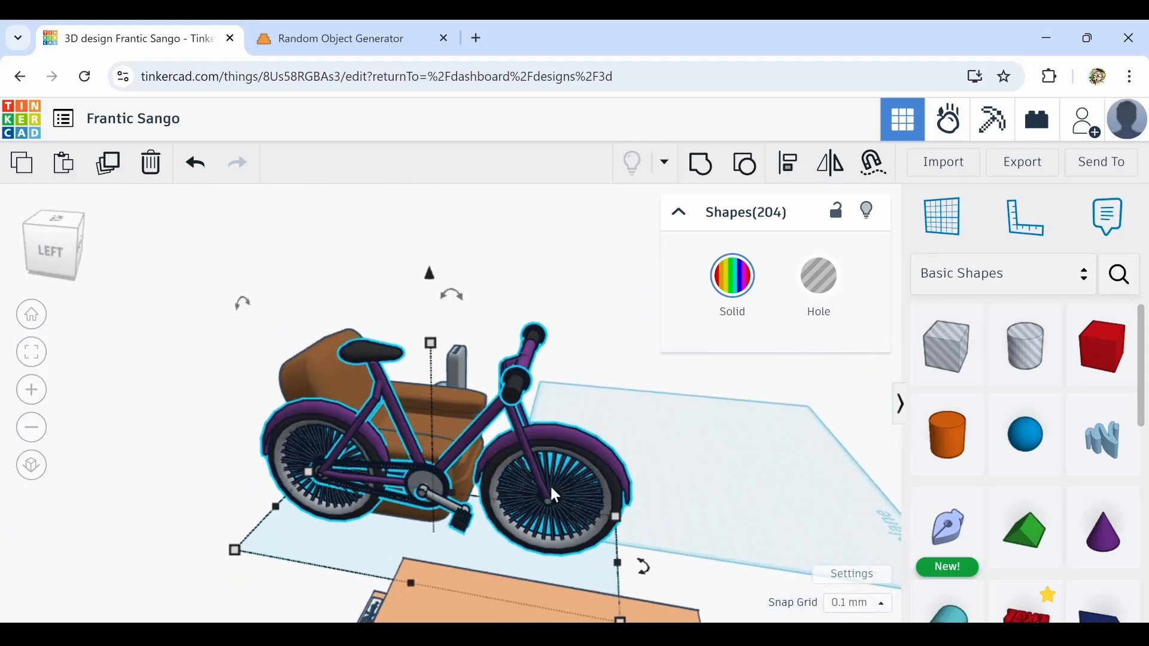
shift+drag(432, 343, 428, 386)
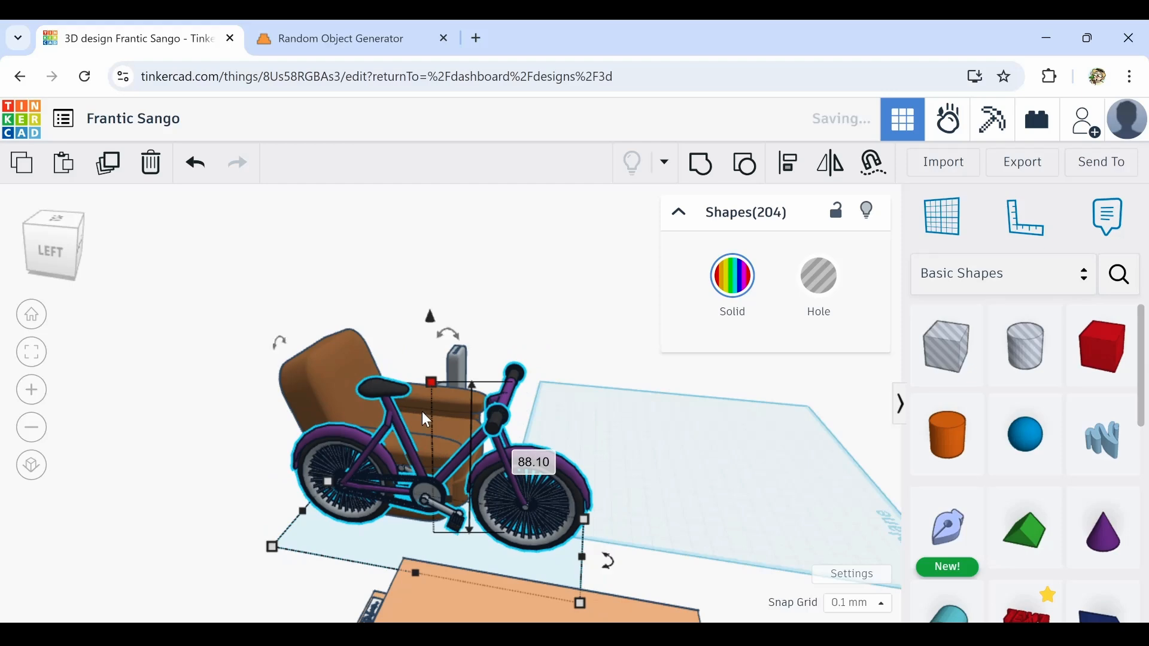
Move the bicycle along the armchair's side and tilt it slightly sideways so it leans toward the armchair
drag(423, 493, 365, 492)
right_drag(531, 488, 435, 355)
drag(478, 261, 515, 234)
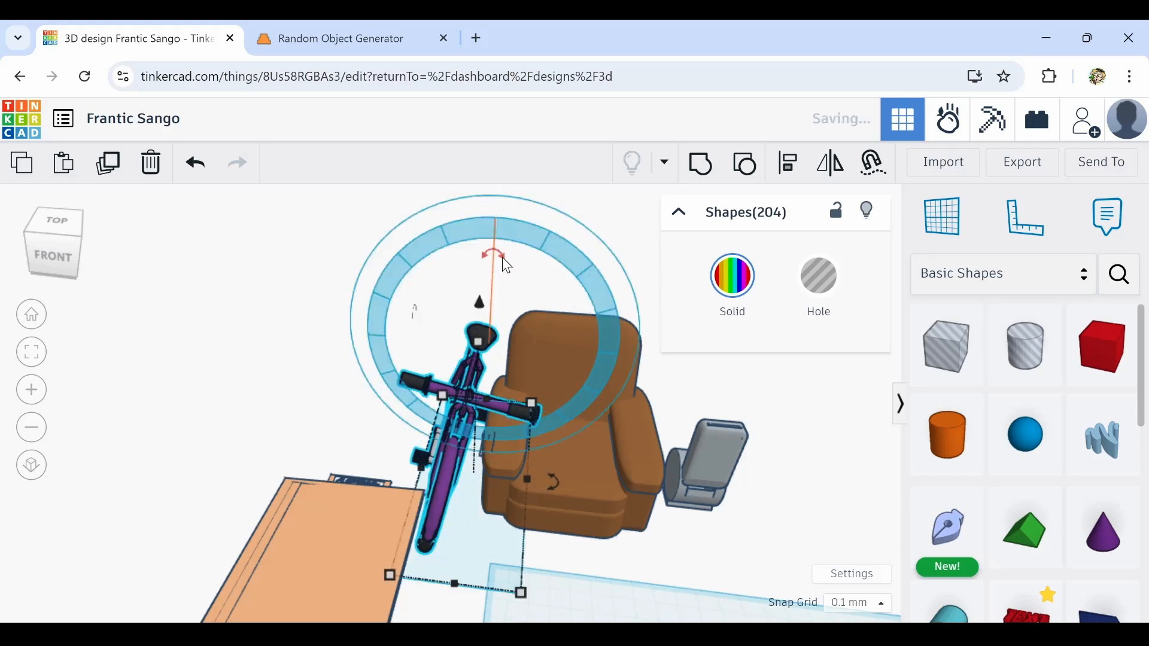
Nudge the leaning bicycle sideways in small increments until it sits close against the armchair
key(shift+Right)
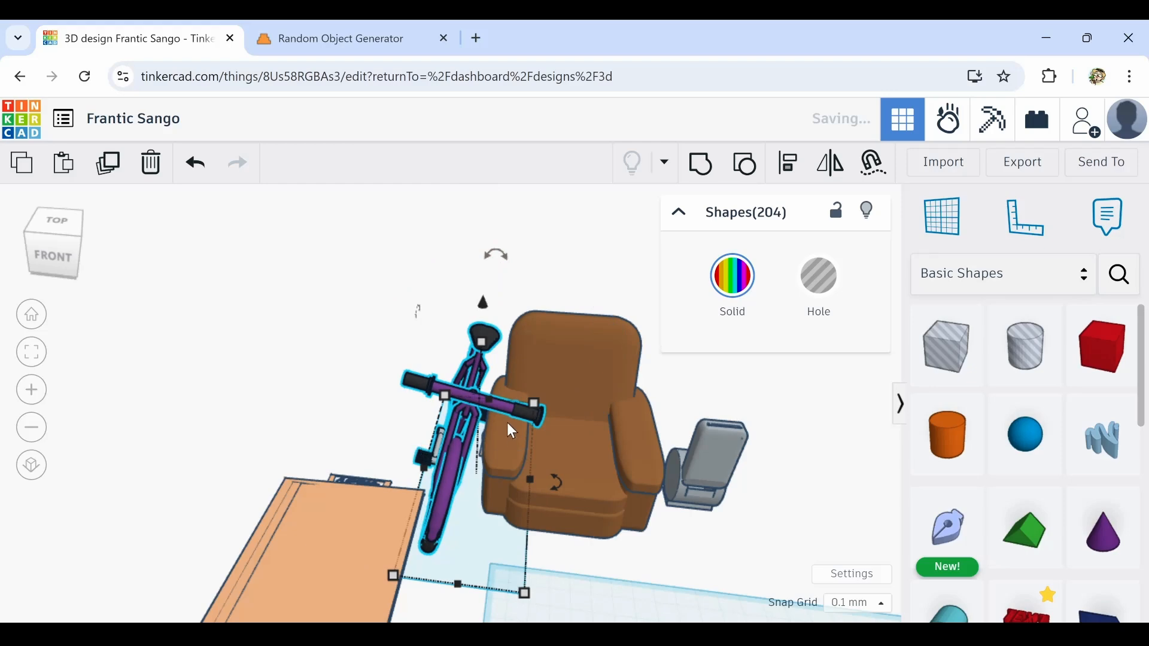
right_drag(508, 426, 429, 434)
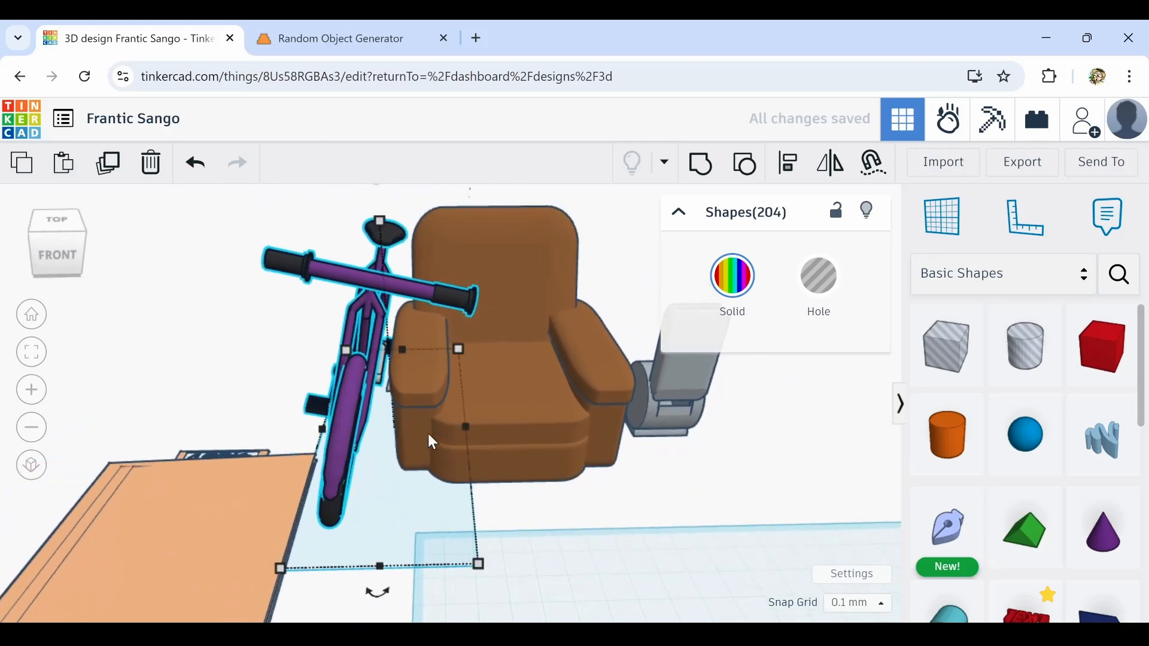
key(Right)
key(Right)
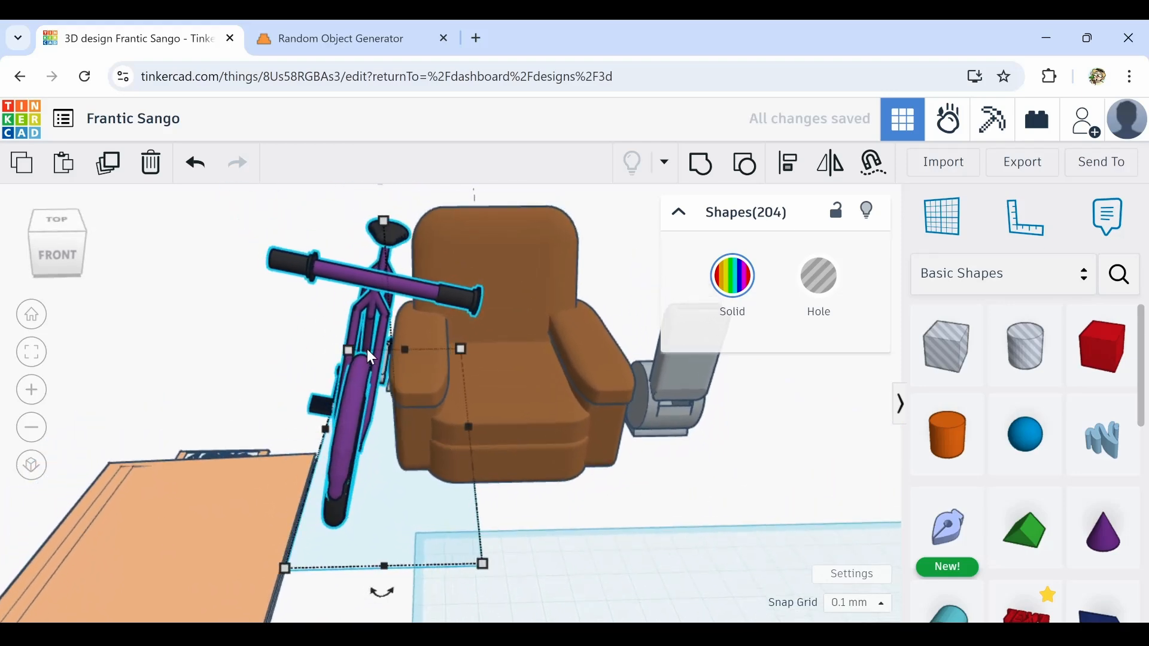
key(Right)
key(Right)
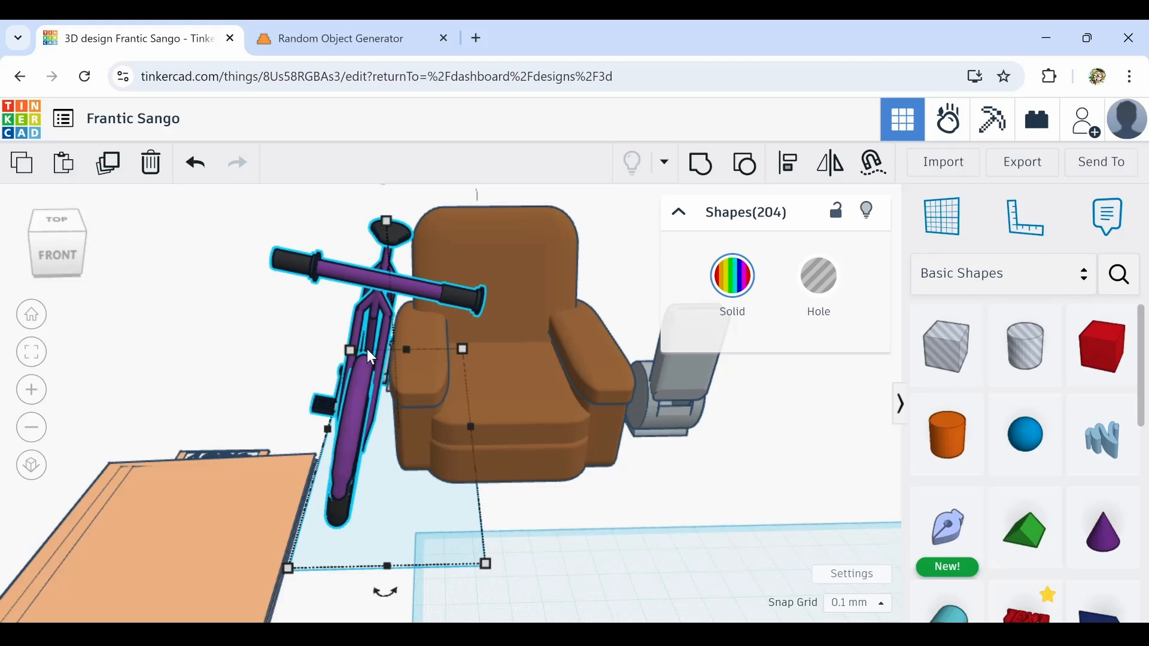
key(Right)
key(Right)
Examine how the leaning bicycle meets the armchair, then survey all the models grouped beyond the workplane
right_drag(359, 344, 328, 438)
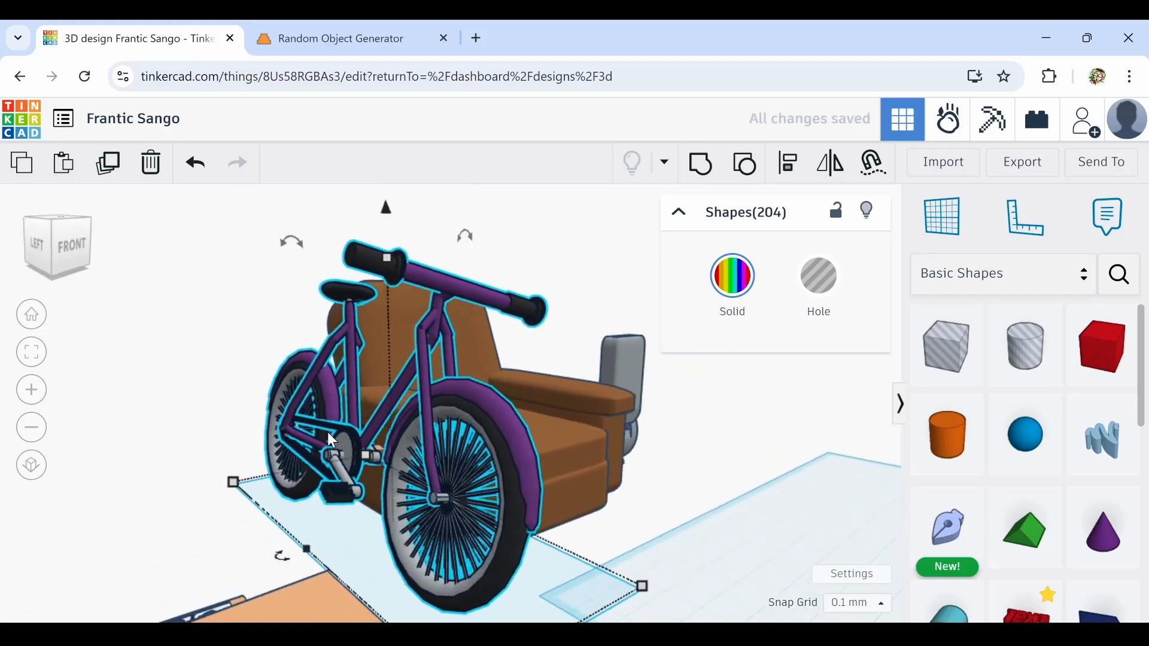
scroll(332, 440, up, 5)
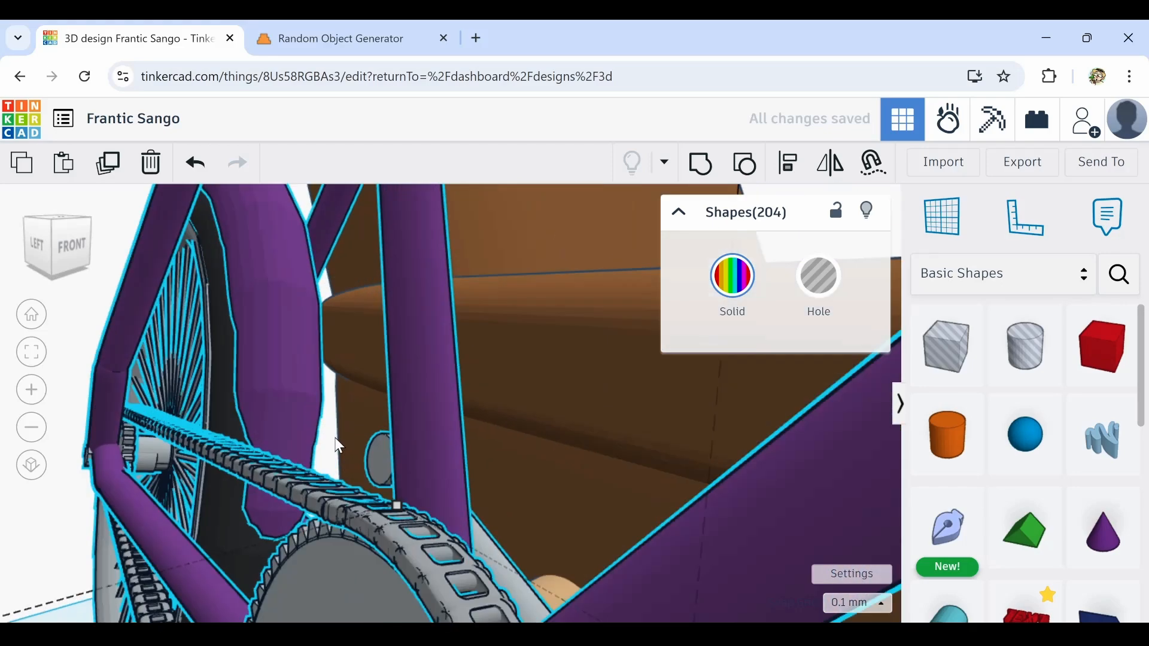
scroll(317, 466, down, 10)
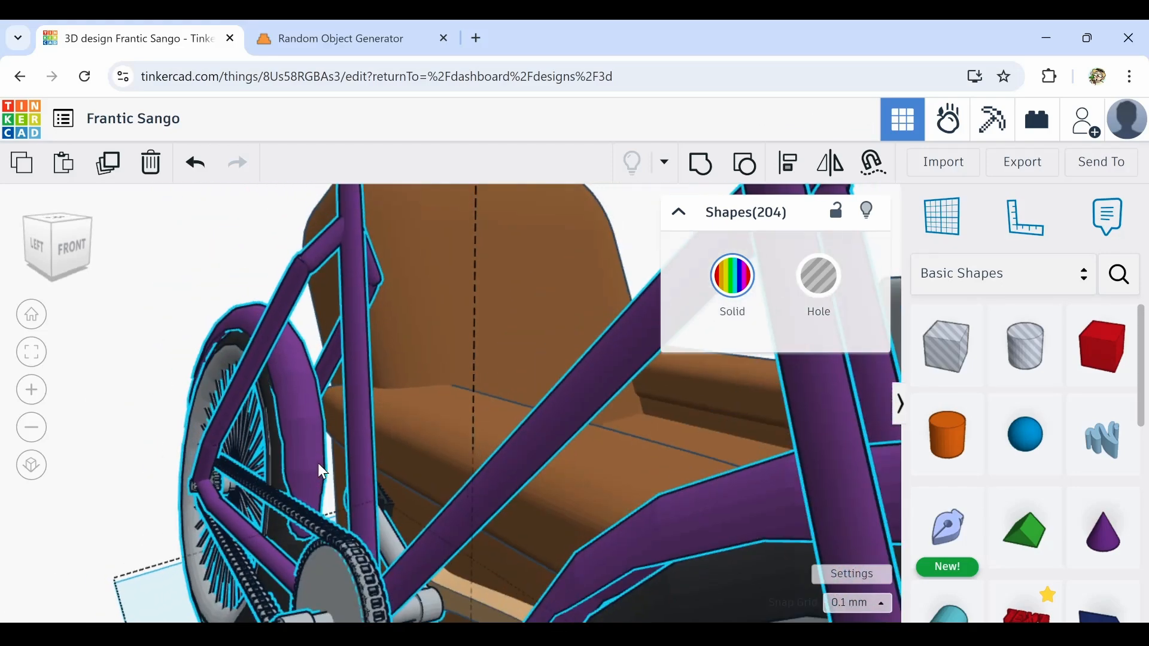
scroll(298, 533, down, 8)
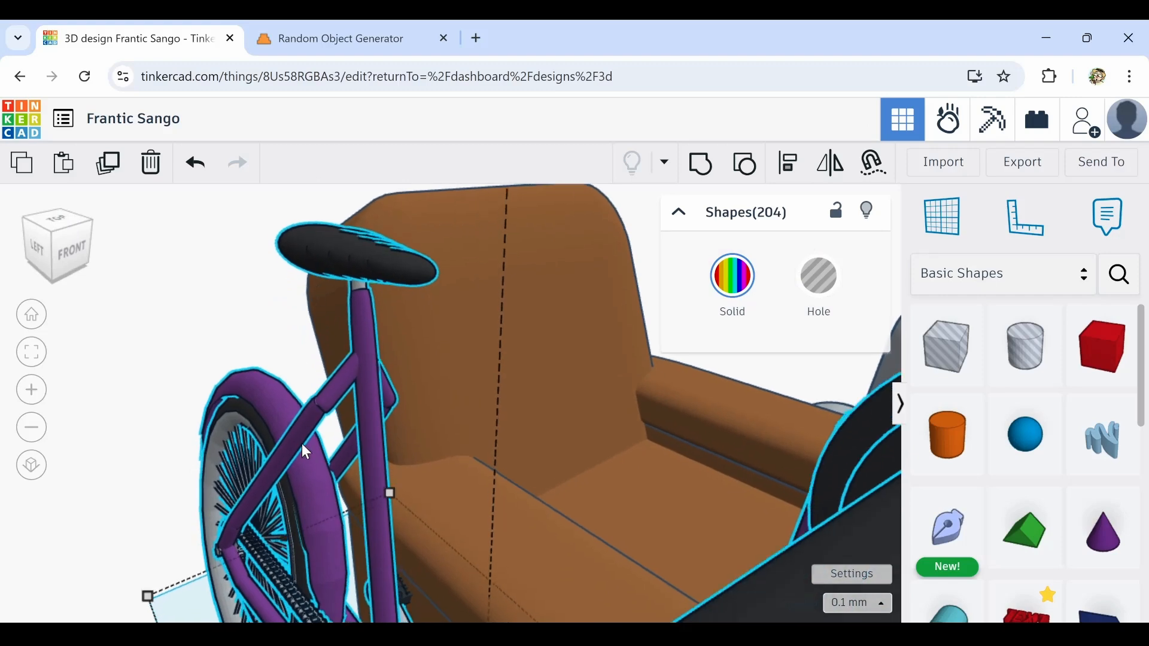
scroll(371, 455, up, 8)
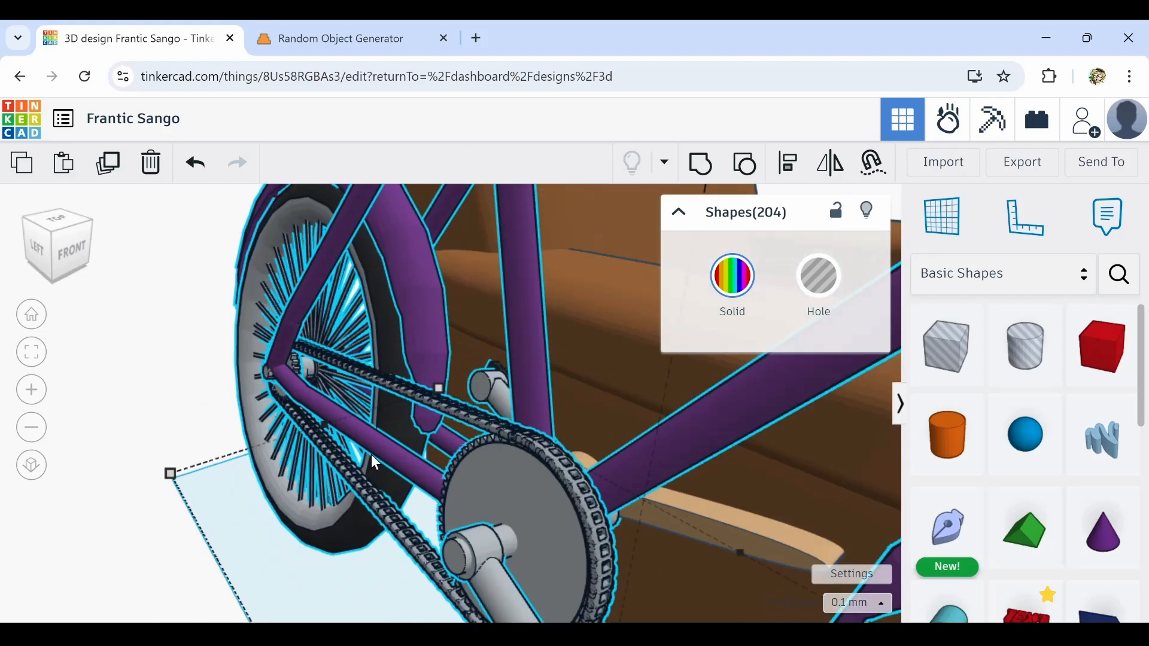
scroll(371, 454, down, 10)
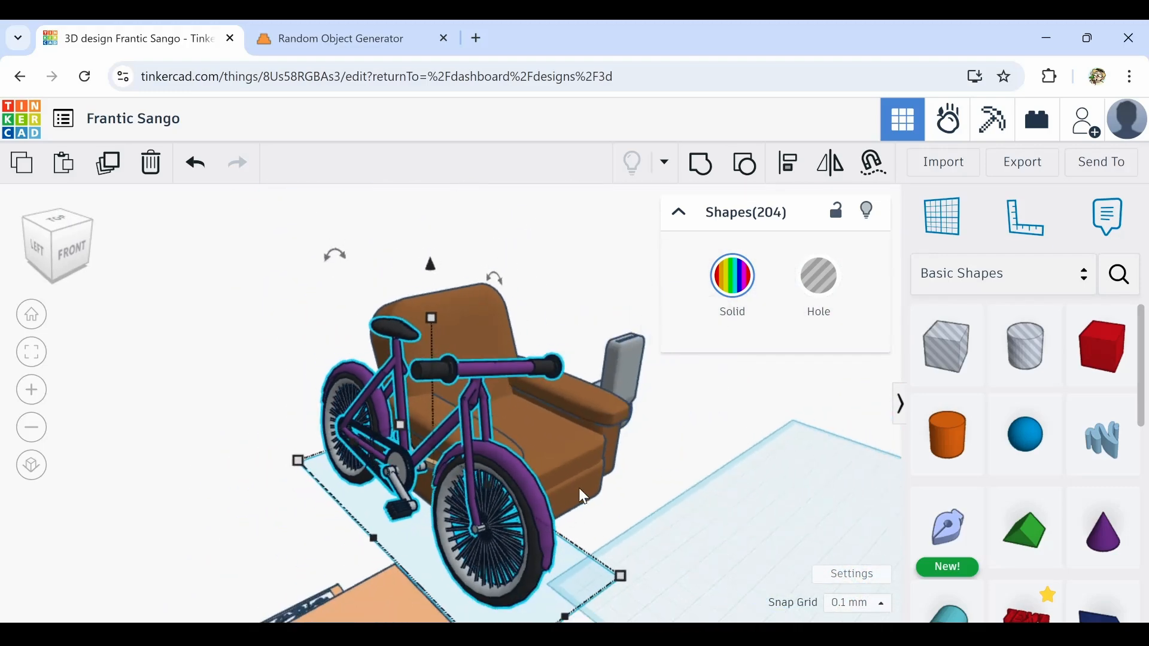
right_drag(584, 497, 359, 370)
click(742, 476)
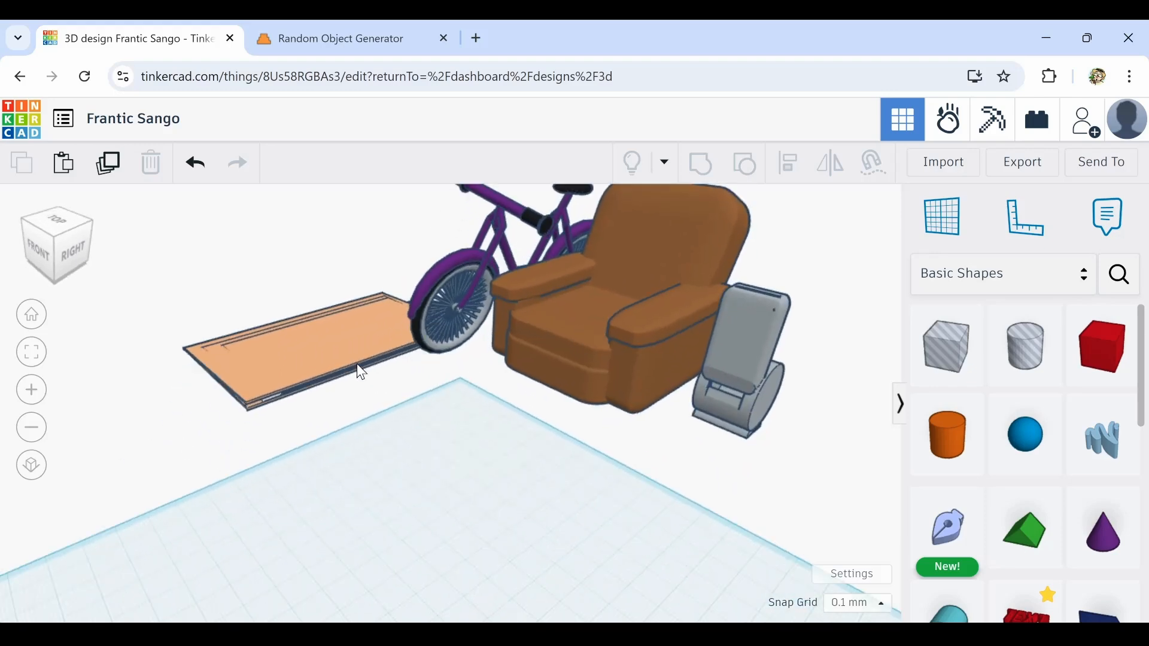
scroll(278, 350, up, 5)
scroll(277, 350, down, 5)
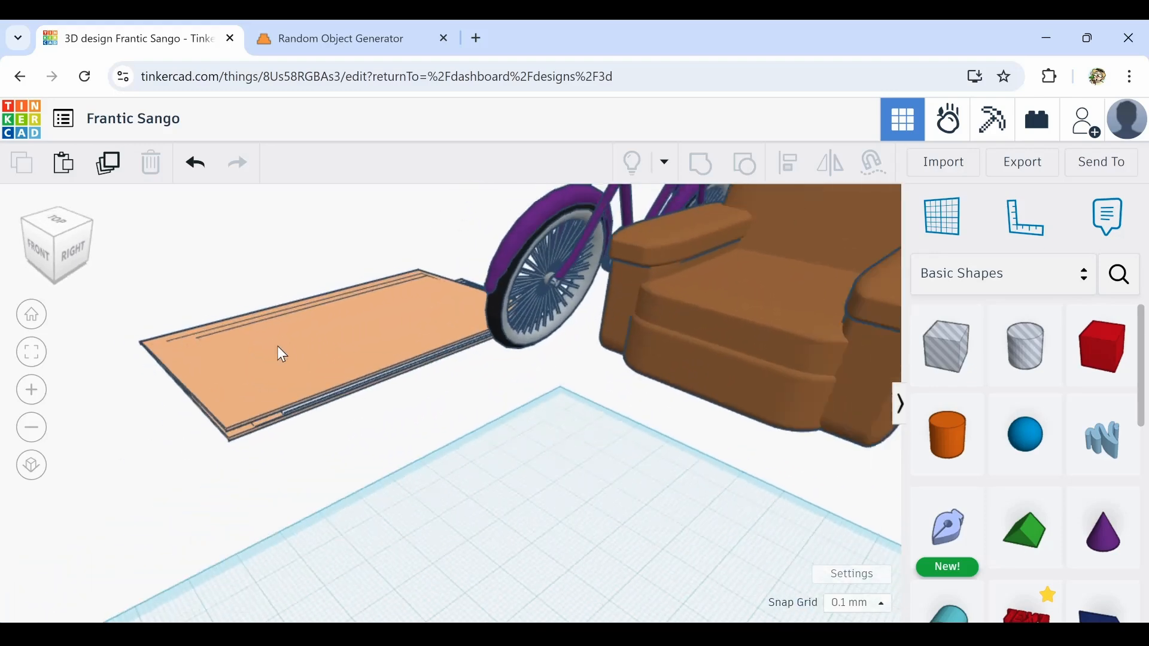
right_drag(301, 525, 470, 489)
scroll(500, 405, down, 3)
scroll(465, 453, up, 1)
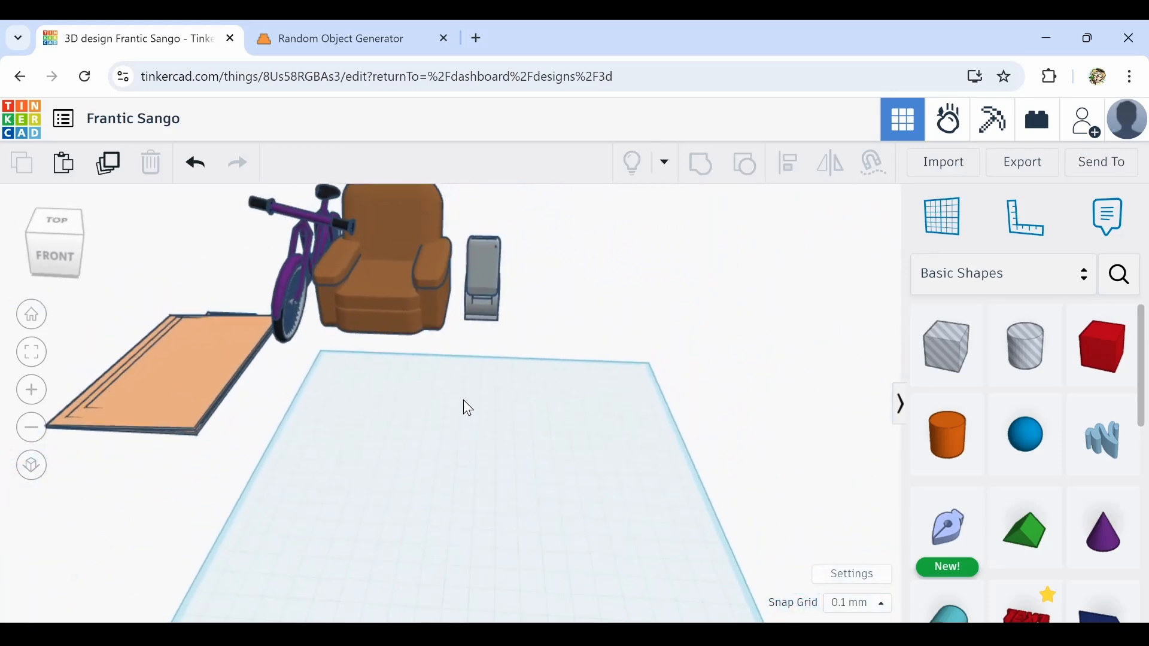
Switch to the Random Object Generator page and generate one new random object
click(312, 35)
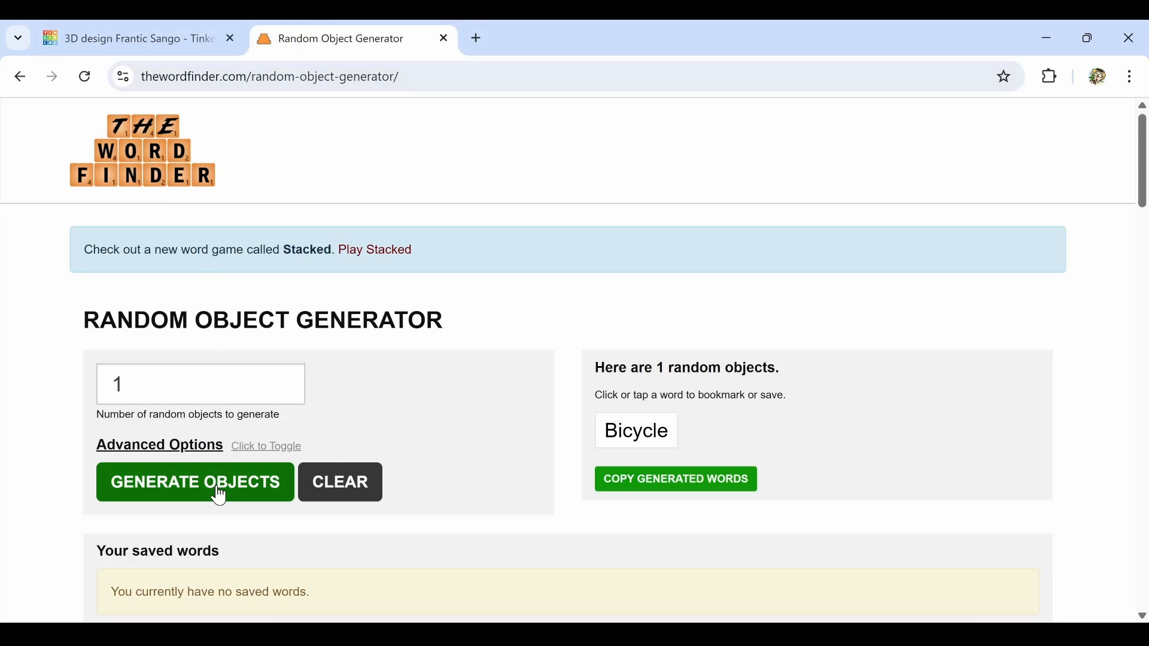
click(220, 495)
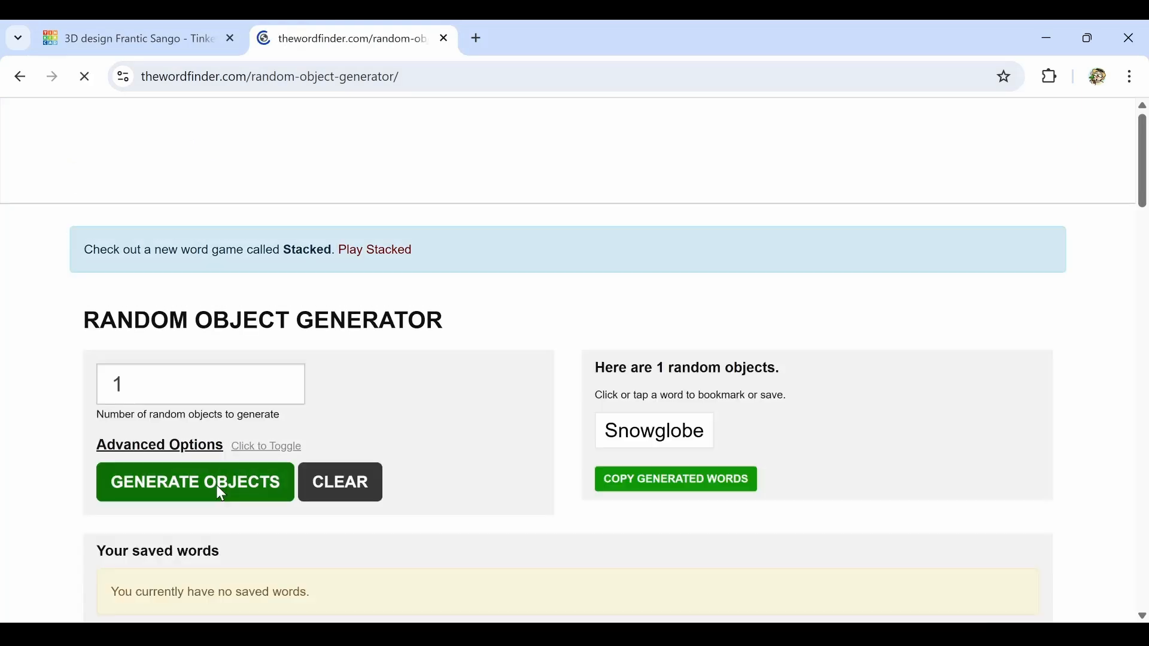
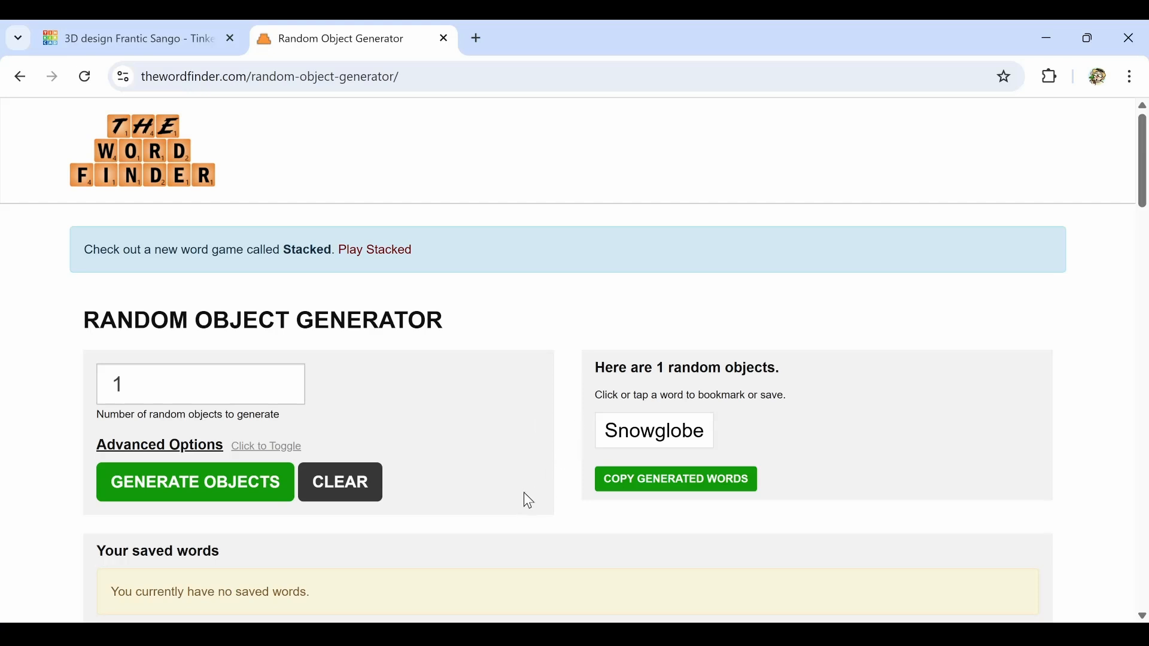
scroll(524, 497, down, 3)
scroll(524, 494, up, 3)
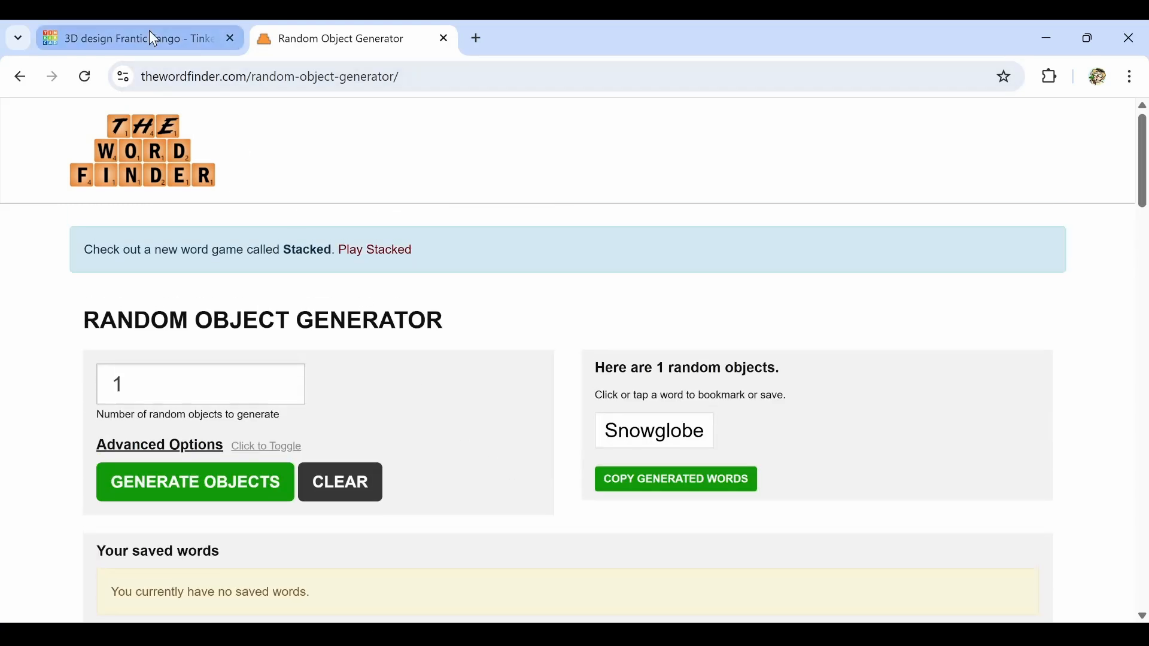
Switch back to the Tinkercad design and place a cylinder on the empty workplane
click(175, 42)
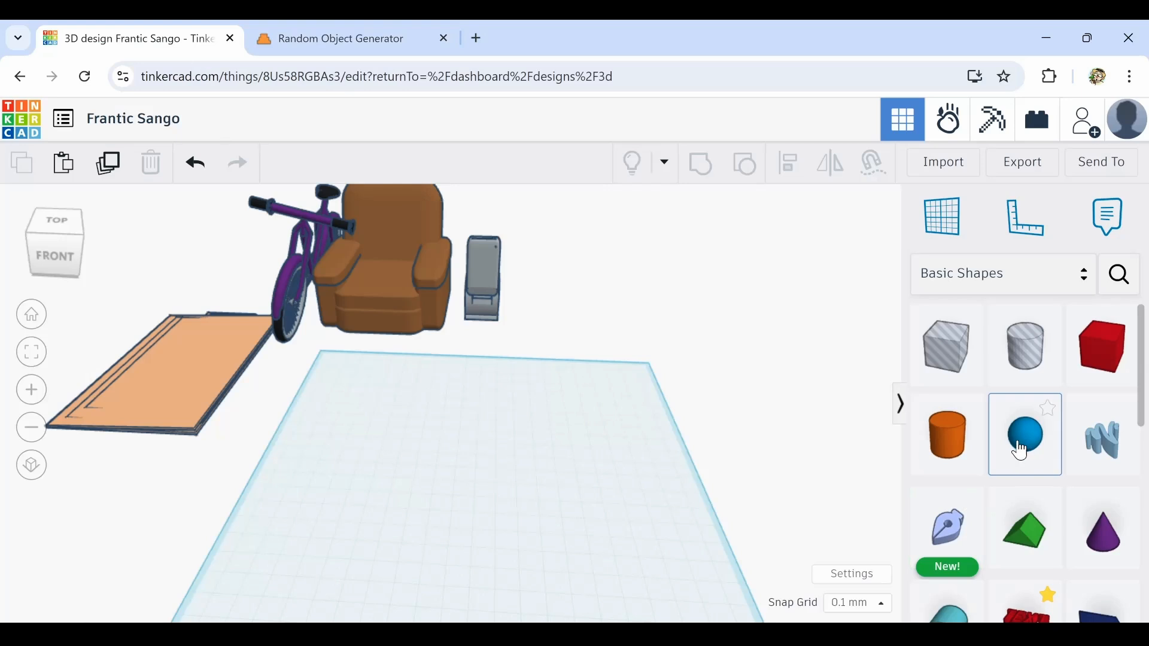
click(411, 470)
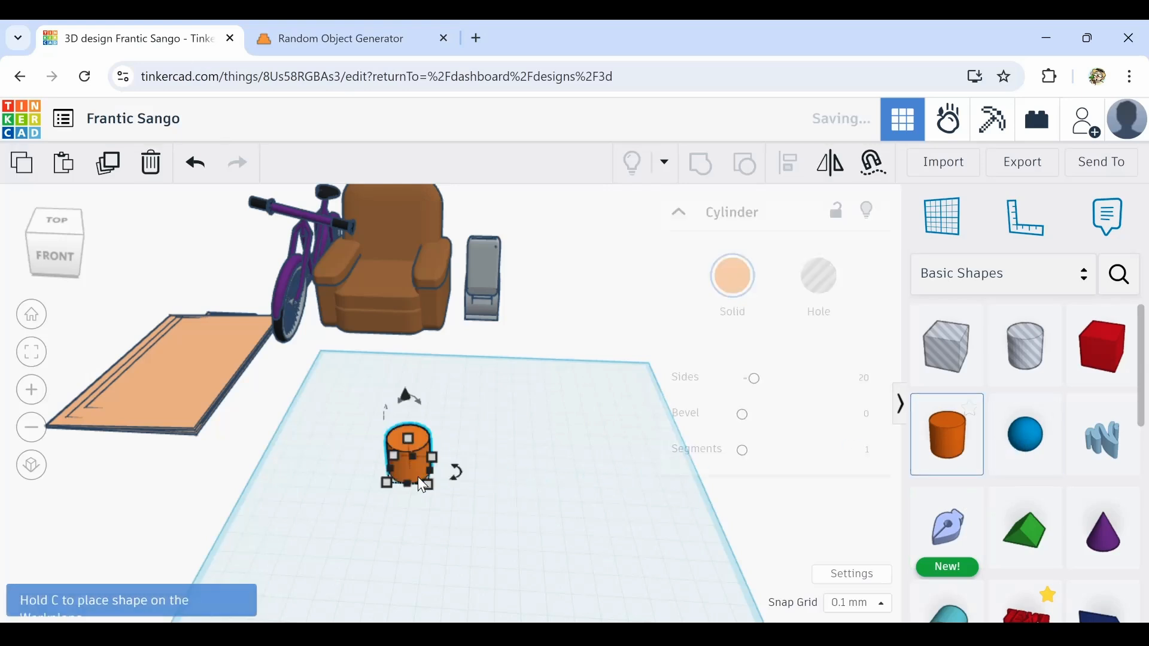
Stretch the cylinder into a wide flat disc 7.4 mm high, with 64 sides and a bevel of 2.5
drag(430, 485, 635, 597)
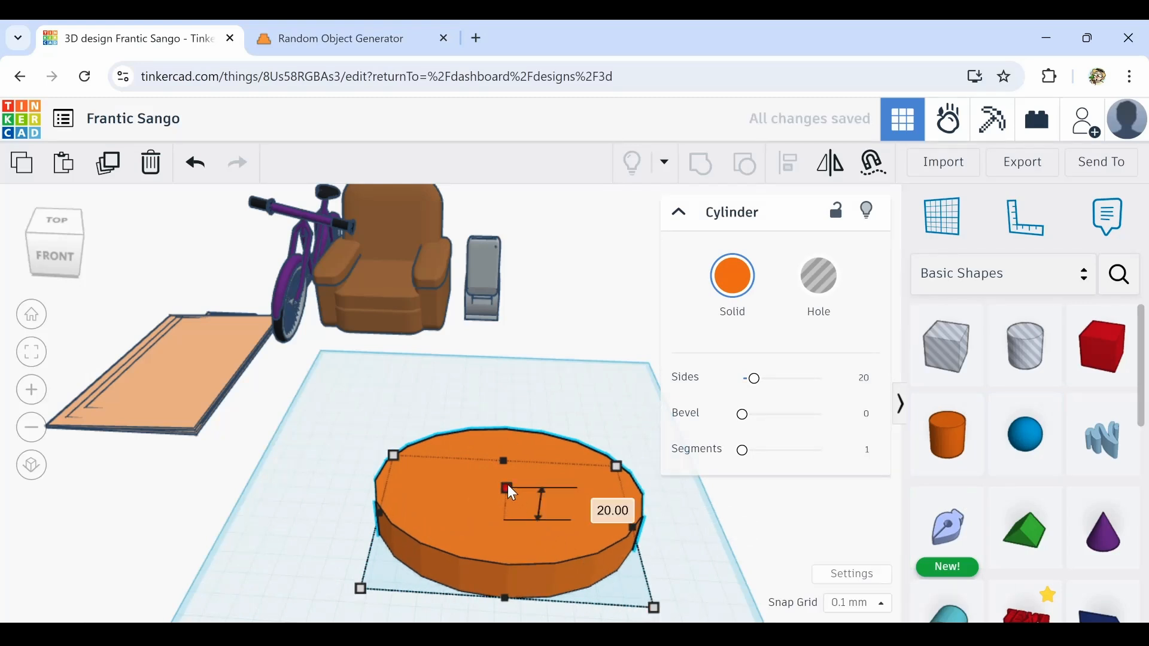
mouse_move(508, 488)
shift+mouse_down()
mouse_move(516, 504)
mouse_move(510, 477)
mouse_move(505, 508)
shift+mouse_up()
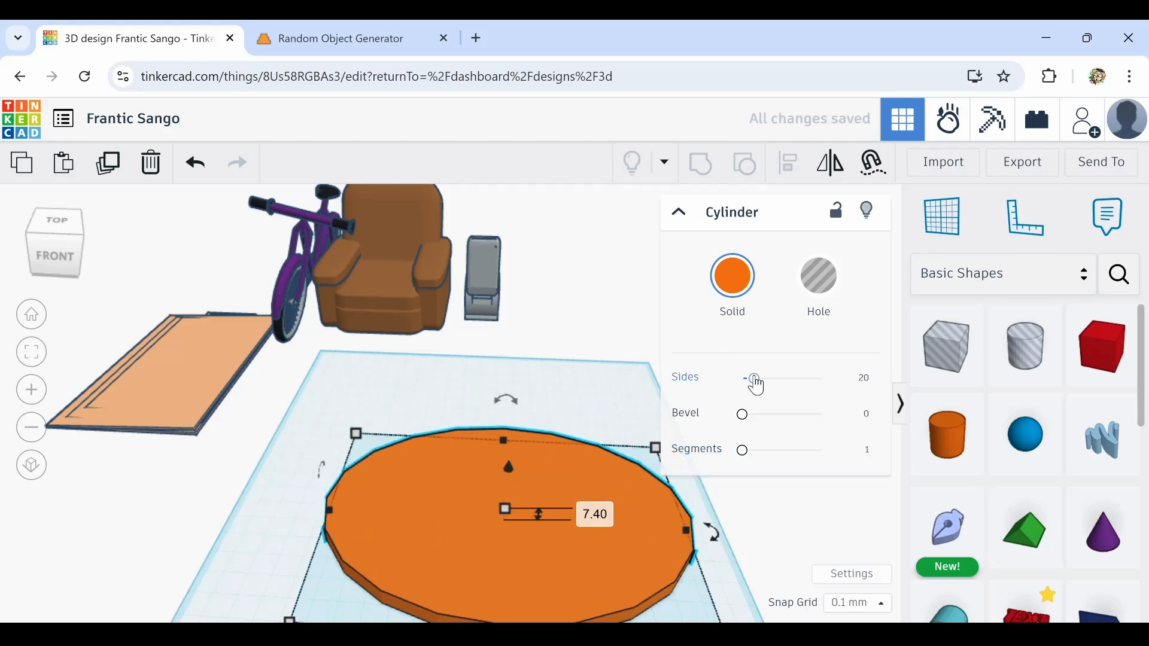
drag(755, 379, 821, 378)
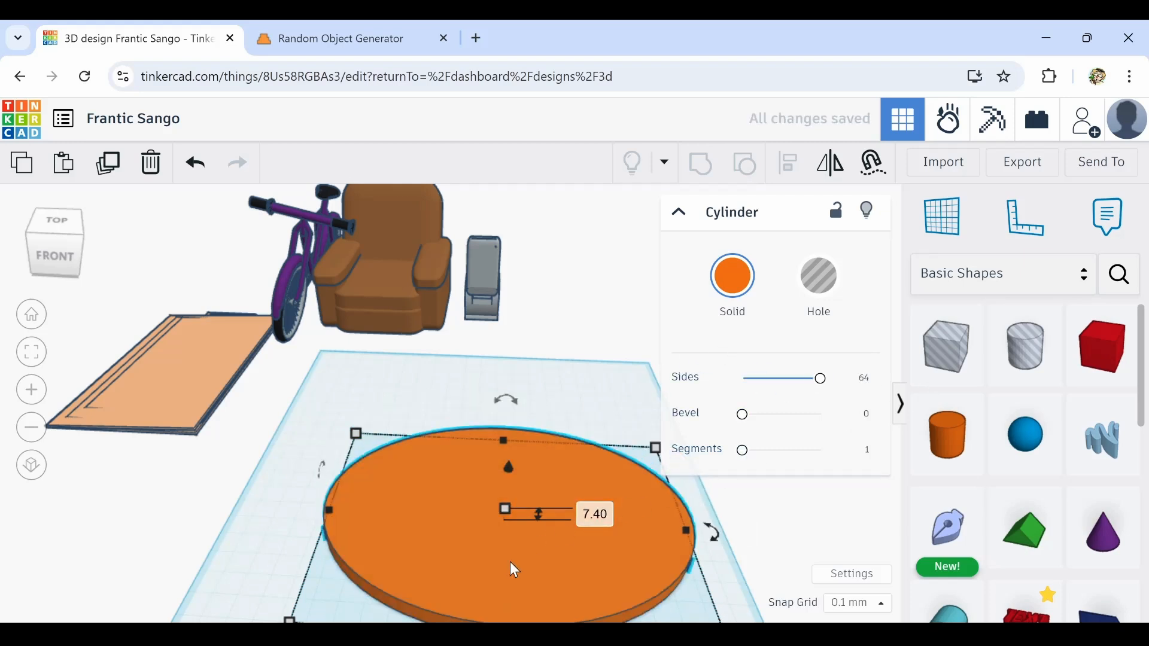
middle_drag(513, 568, 485, 508)
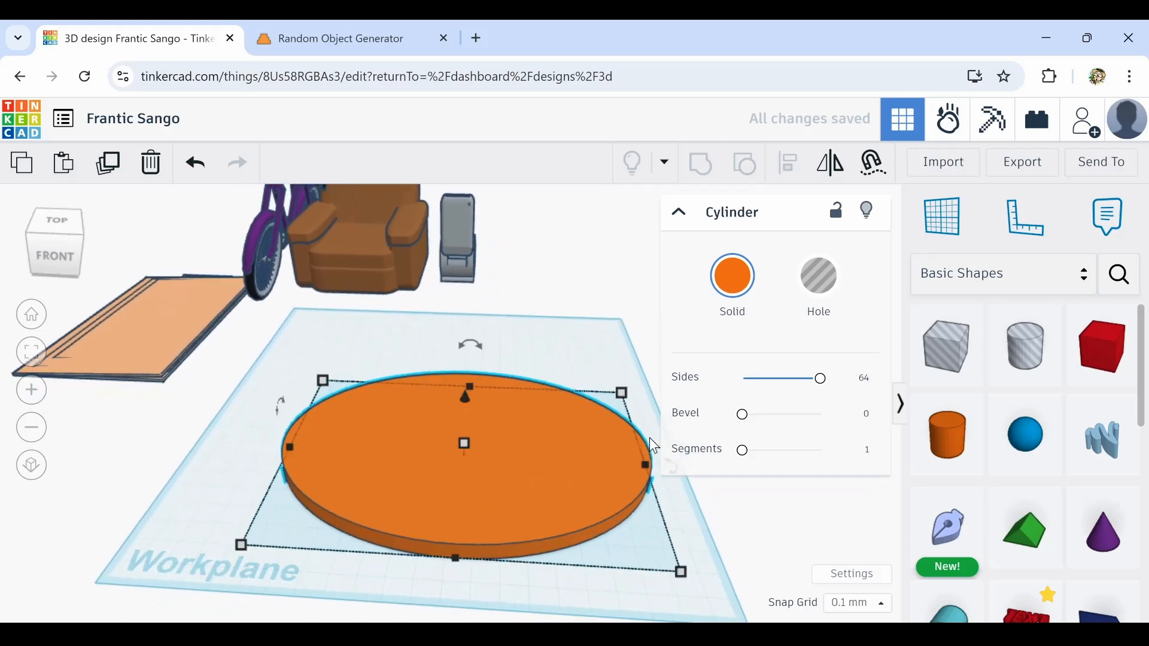
drag(745, 426, 827, 428)
mouse_move(712, 533)
right_down()
mouse_move(718, 497)
mouse_move(731, 510)
mouse_move(712, 545)
mouse_move(733, 539)
right_up()
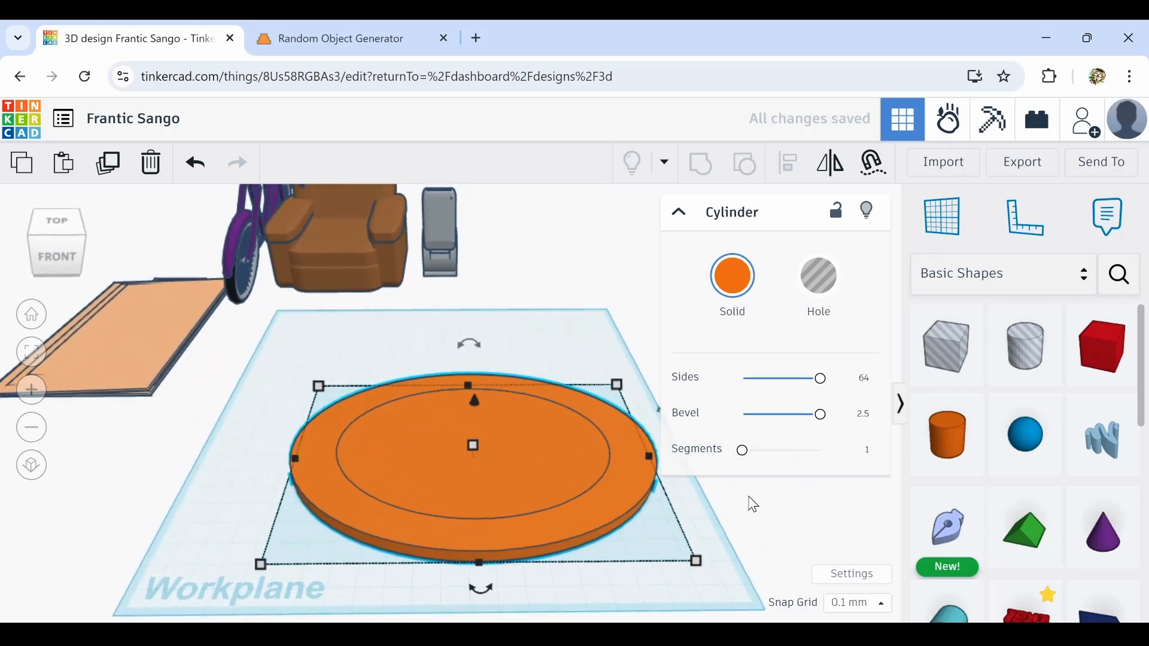
Colour the disc with the darkest brown preset
click(736, 296)
click(859, 466)
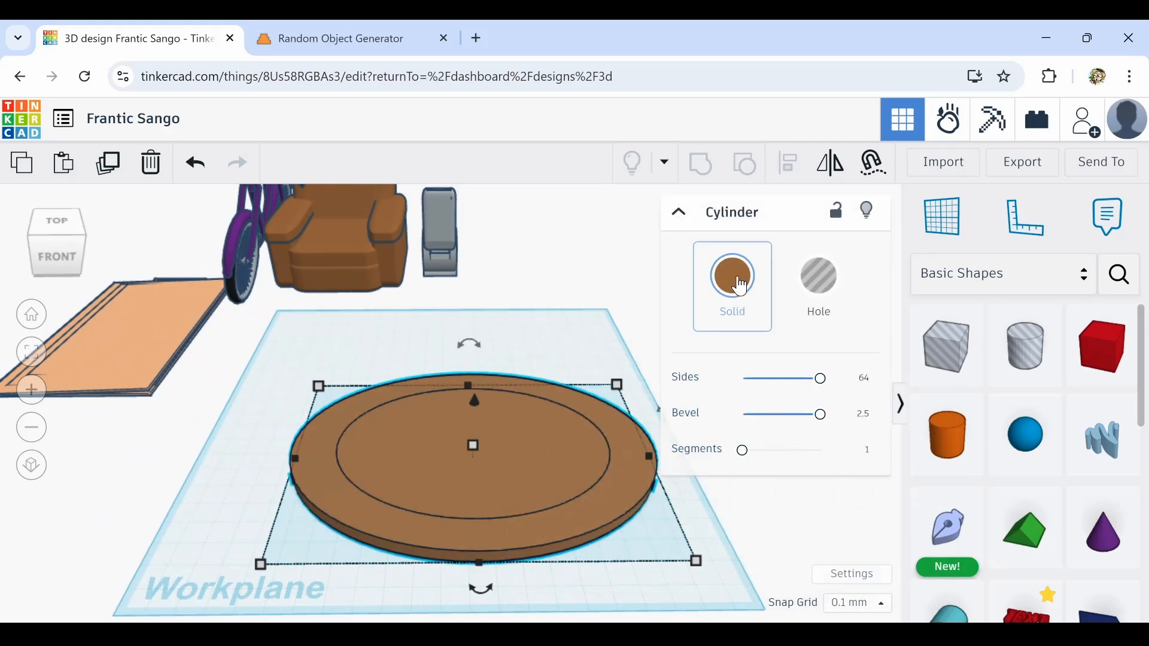
click(736, 299)
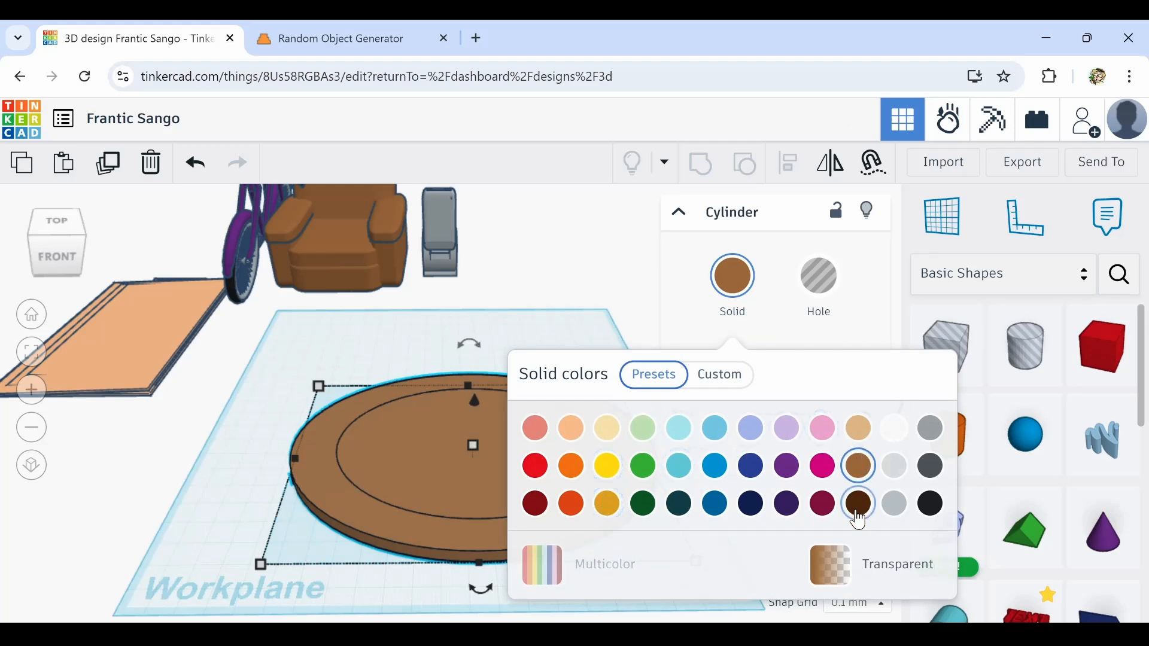
click(860, 505)
click(255, 504)
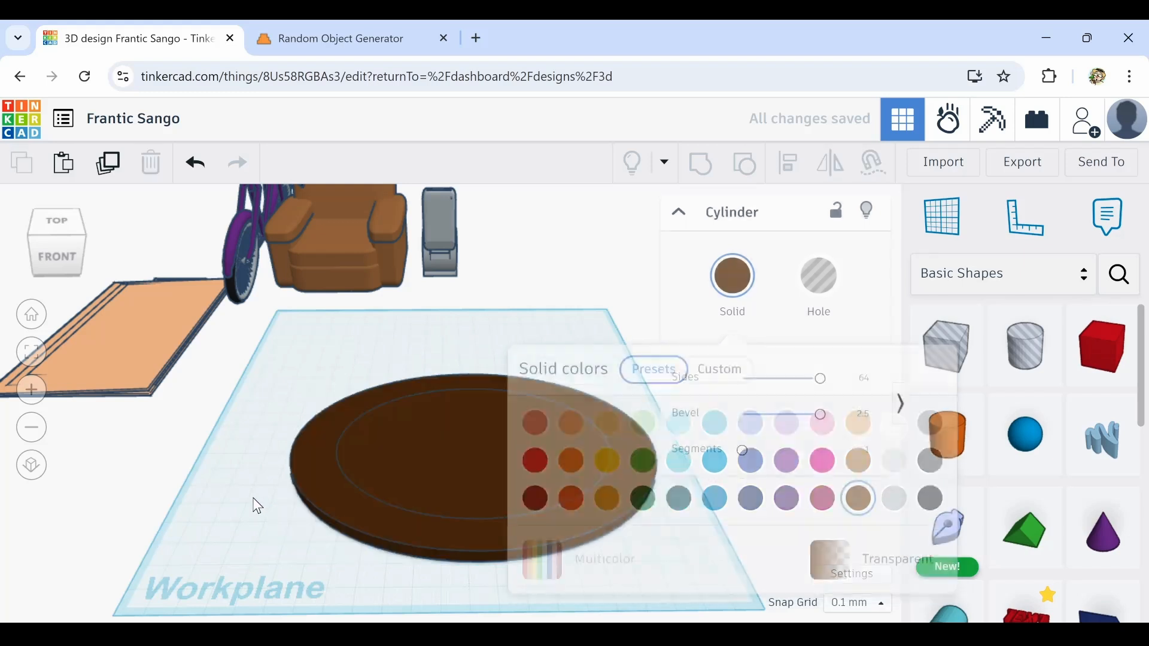
mouse_move(240, 518)
right_down()
mouse_move(282, 495)
mouse_move(247, 518)
right_up()
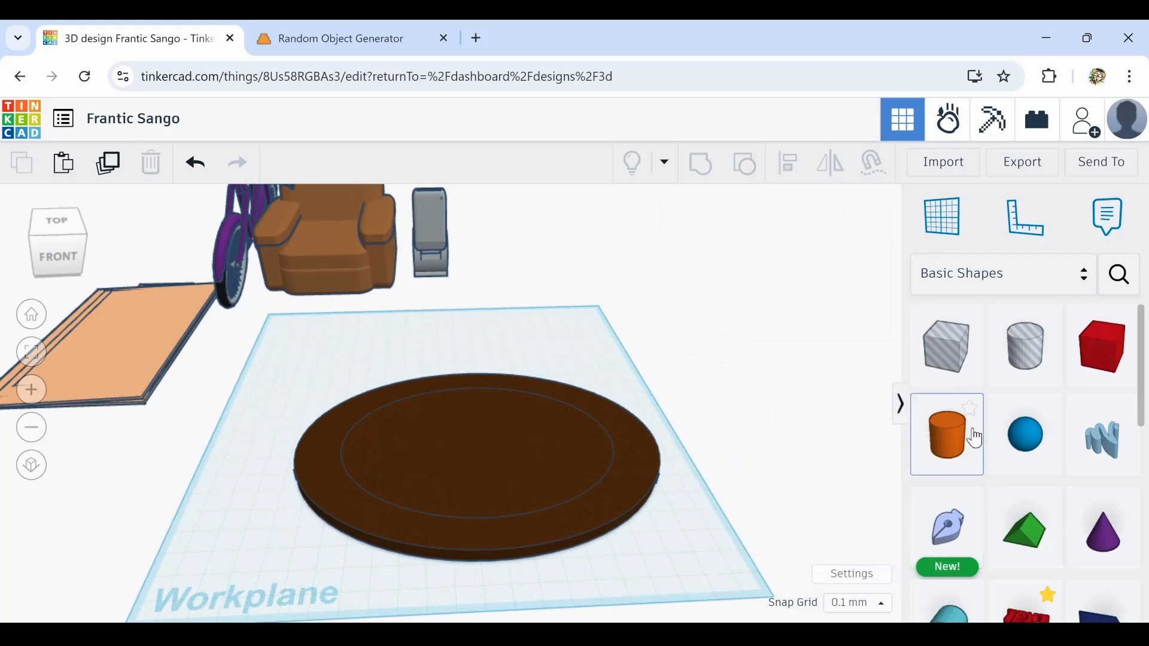
Place a box on top of the brown disc and put a roof shape on top of the box
click(1086, 363)
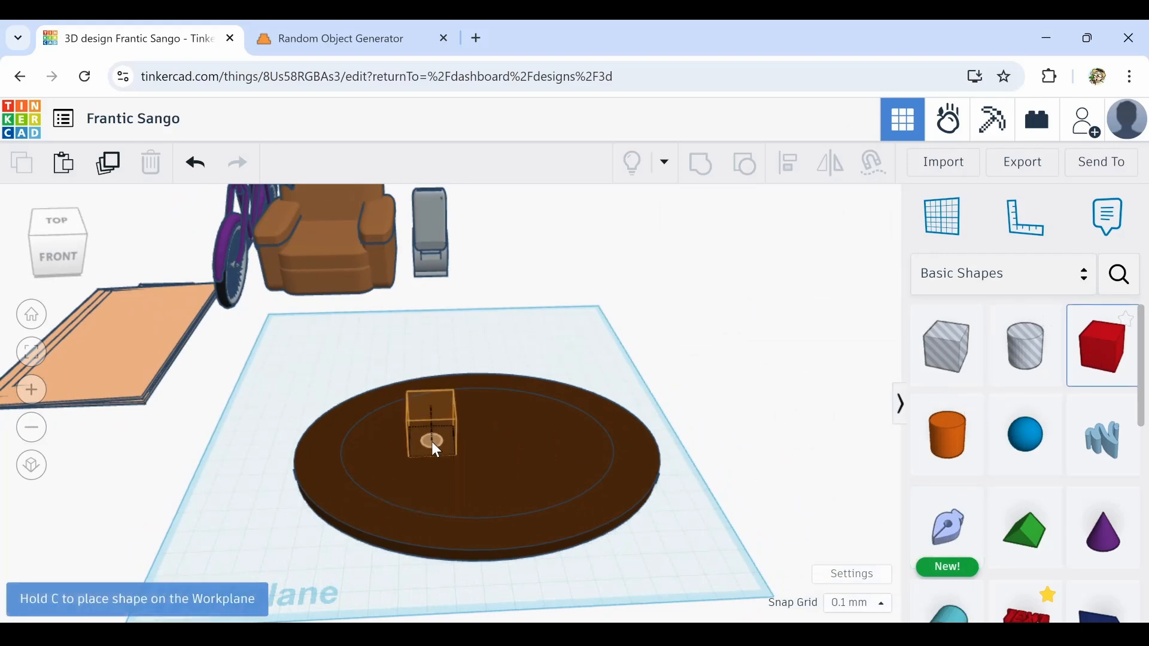
click(432, 442)
click(1022, 527)
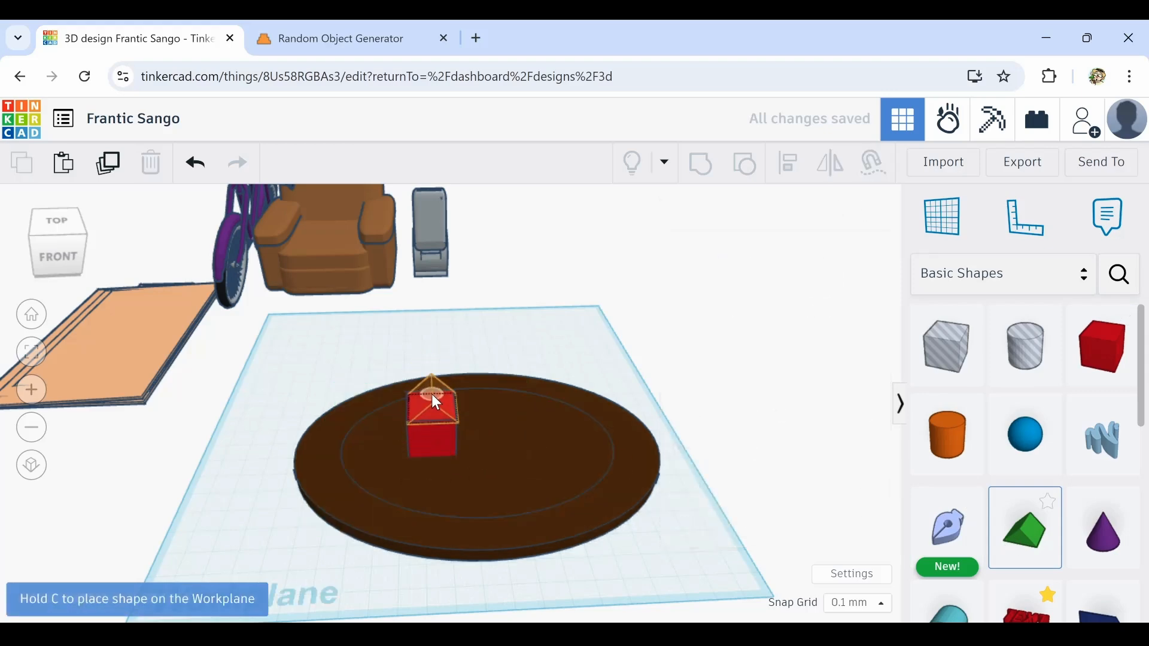
click(432, 396)
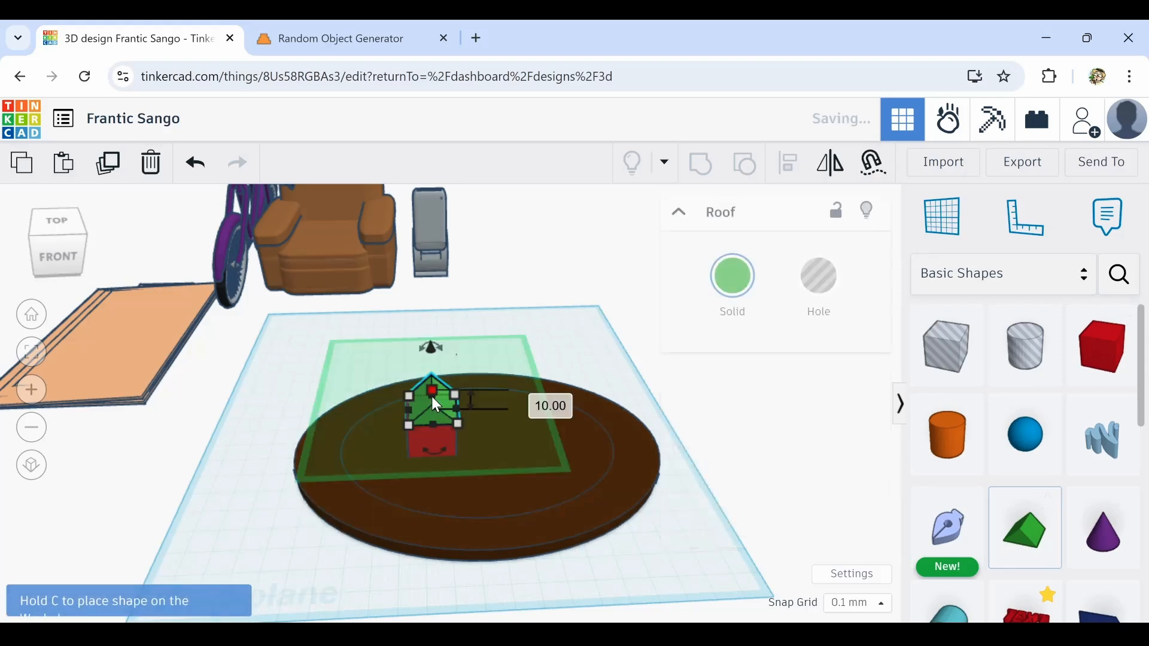
Align the roof and the box so they are centred on each other across the width
scroll(442, 431, up, 2)
shift+click(439, 433)
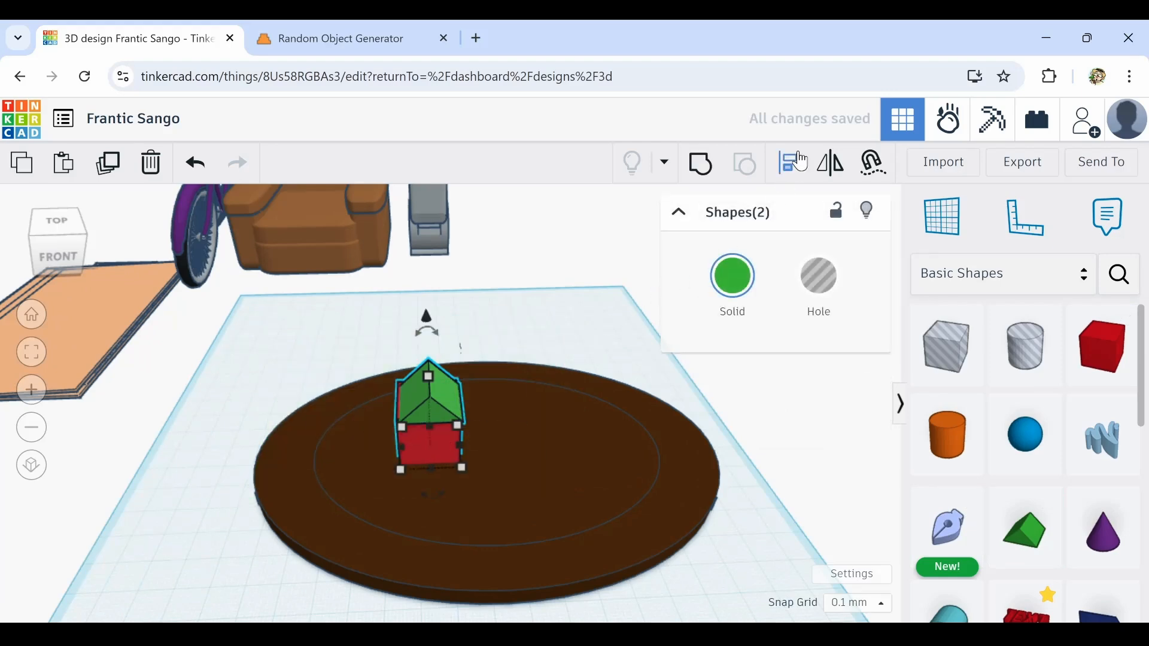
click(789, 174)
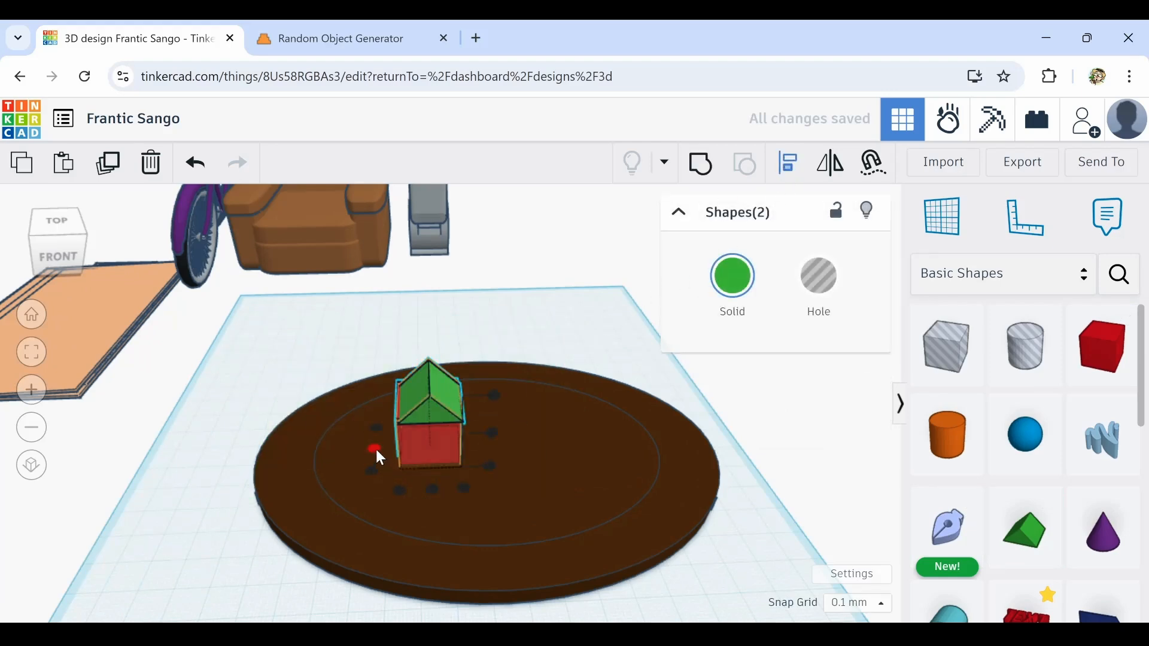
click(431, 487)
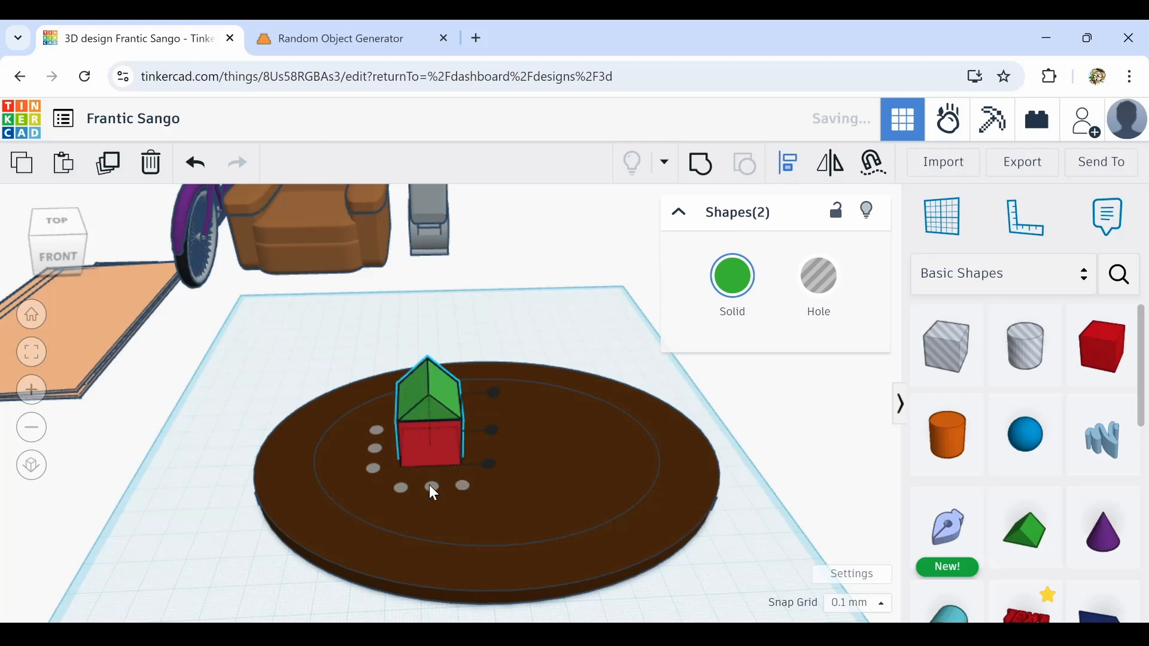
Colour the roof and the box light pink
click(724, 287)
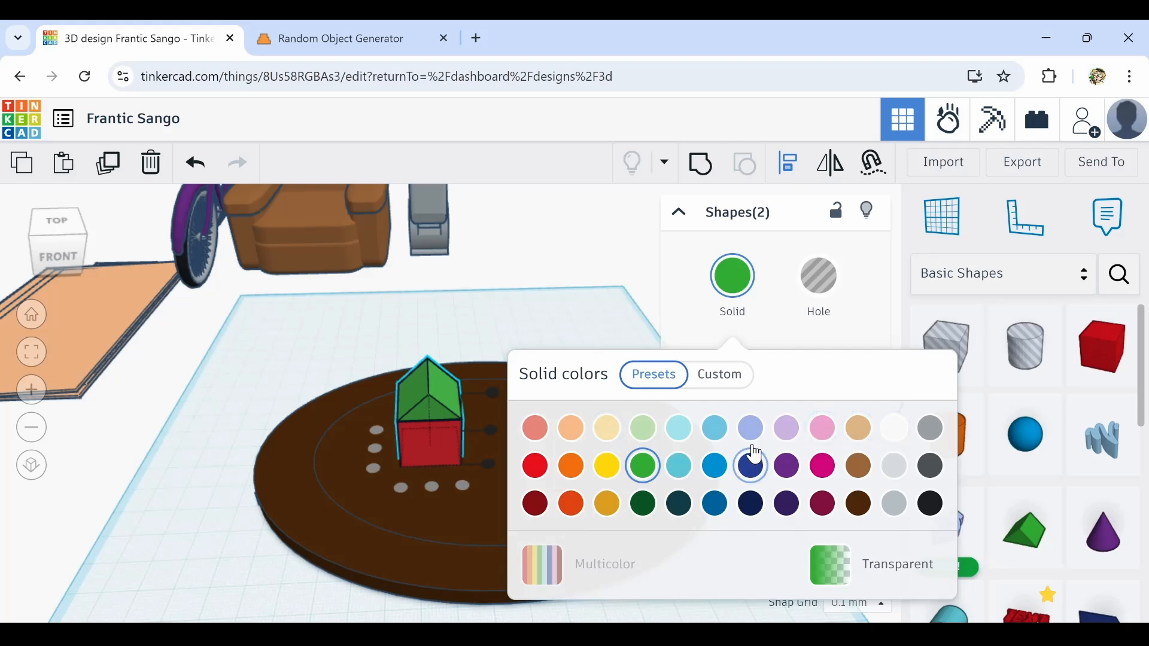
click(819, 437)
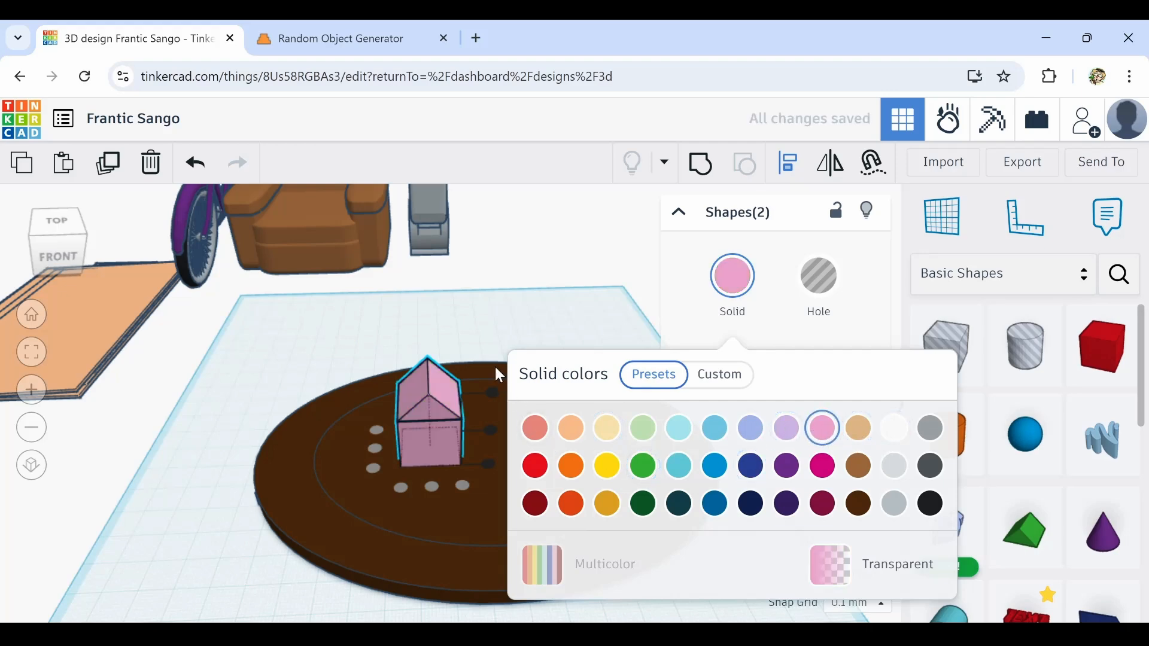
click(497, 317)
Group the pink box and roof into one house and stretch the house slightly taller
scroll(439, 444, up, 2)
click(434, 418)
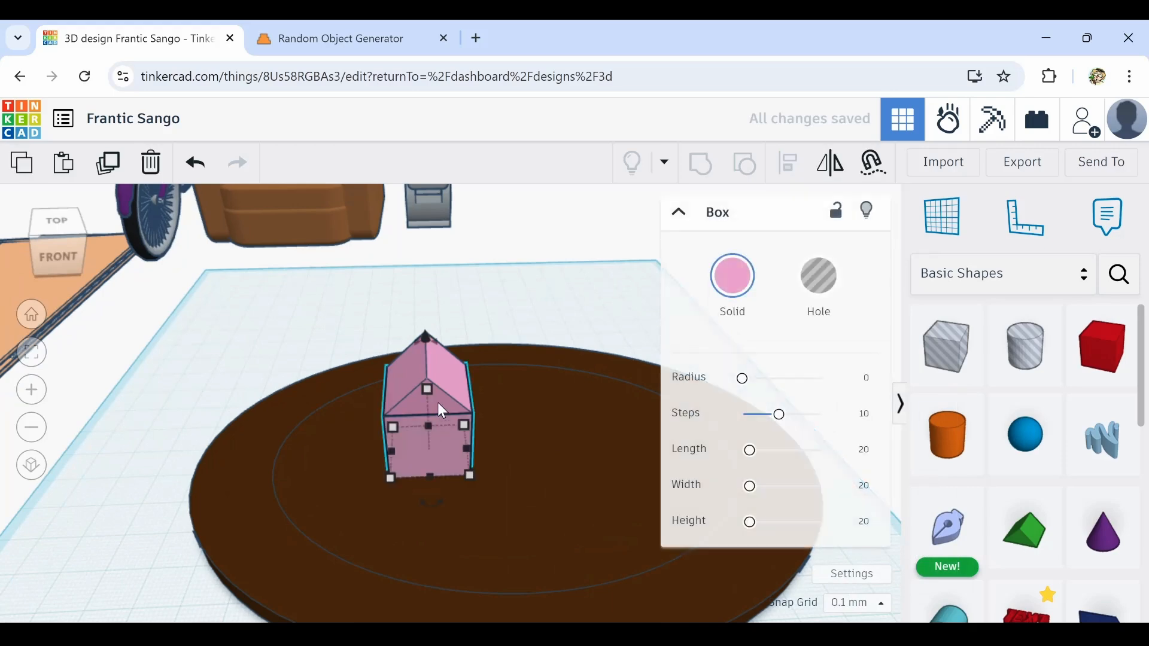
shift+click(443, 390)
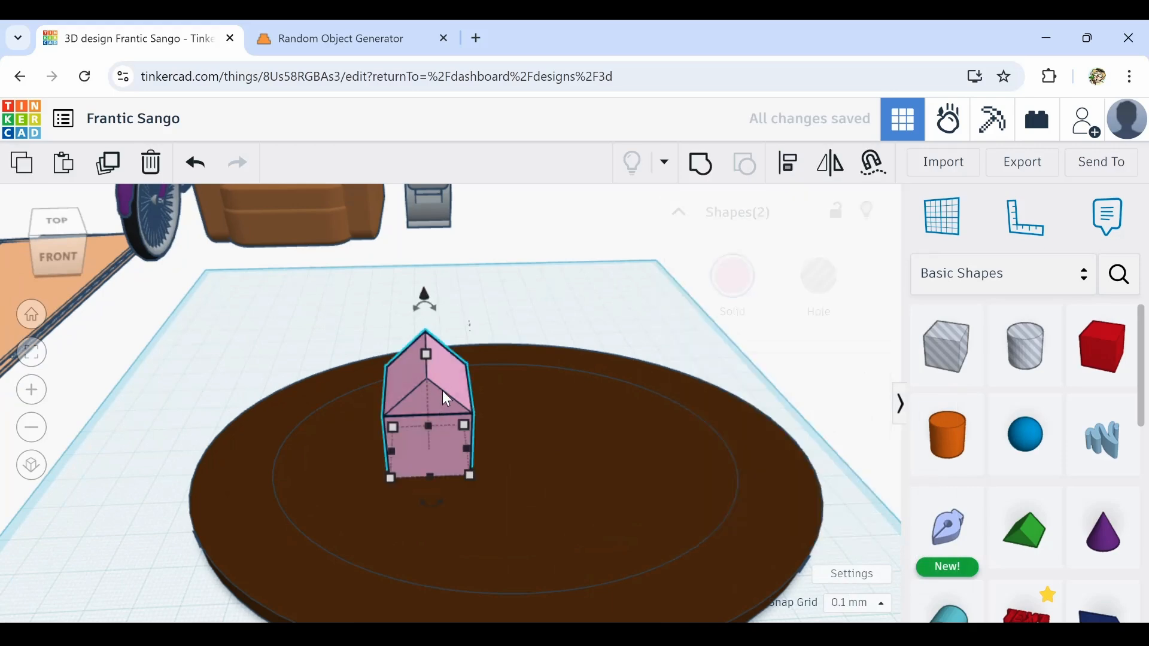
click(702, 164)
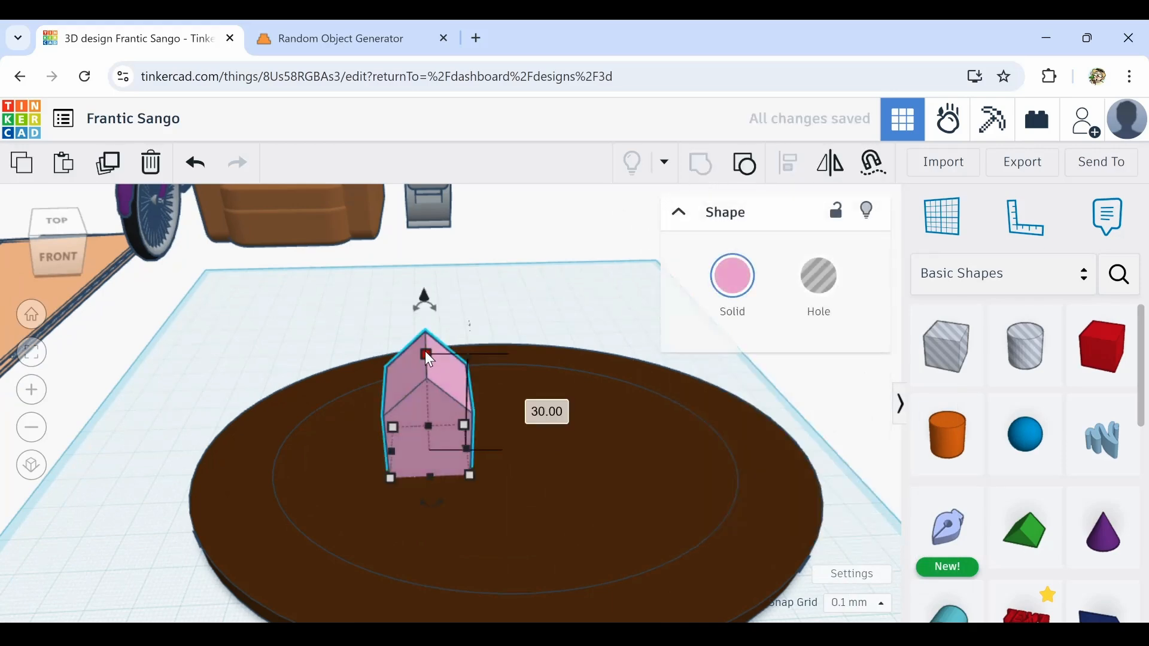
drag(425, 351, 432, 325)
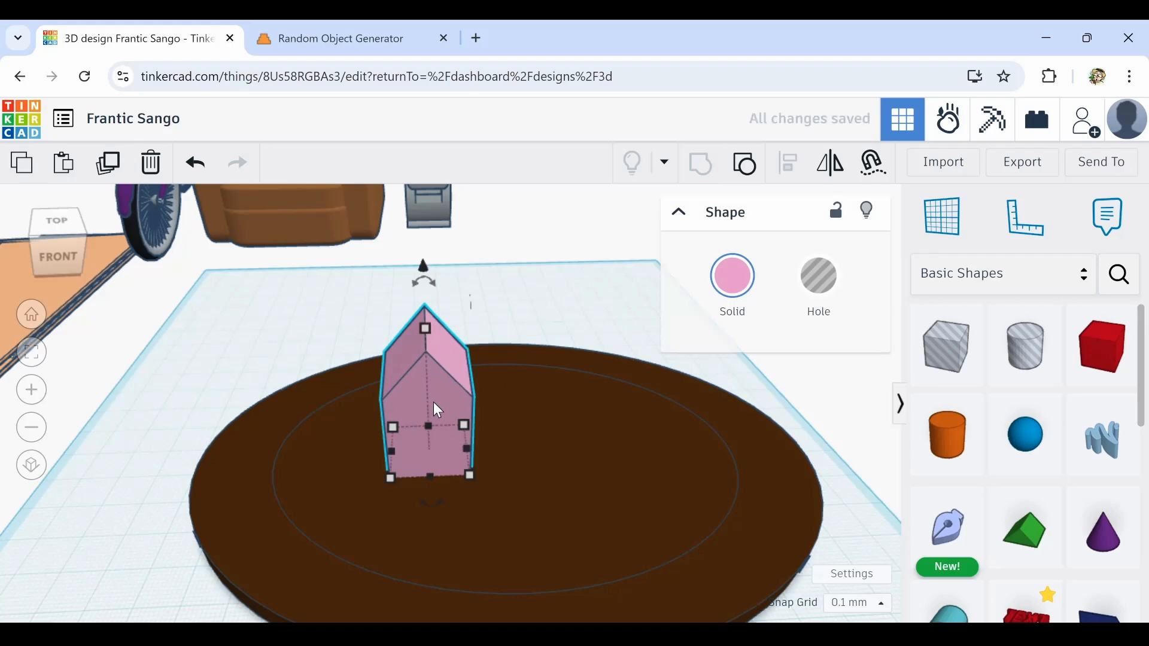
drag(436, 409, 461, 432)
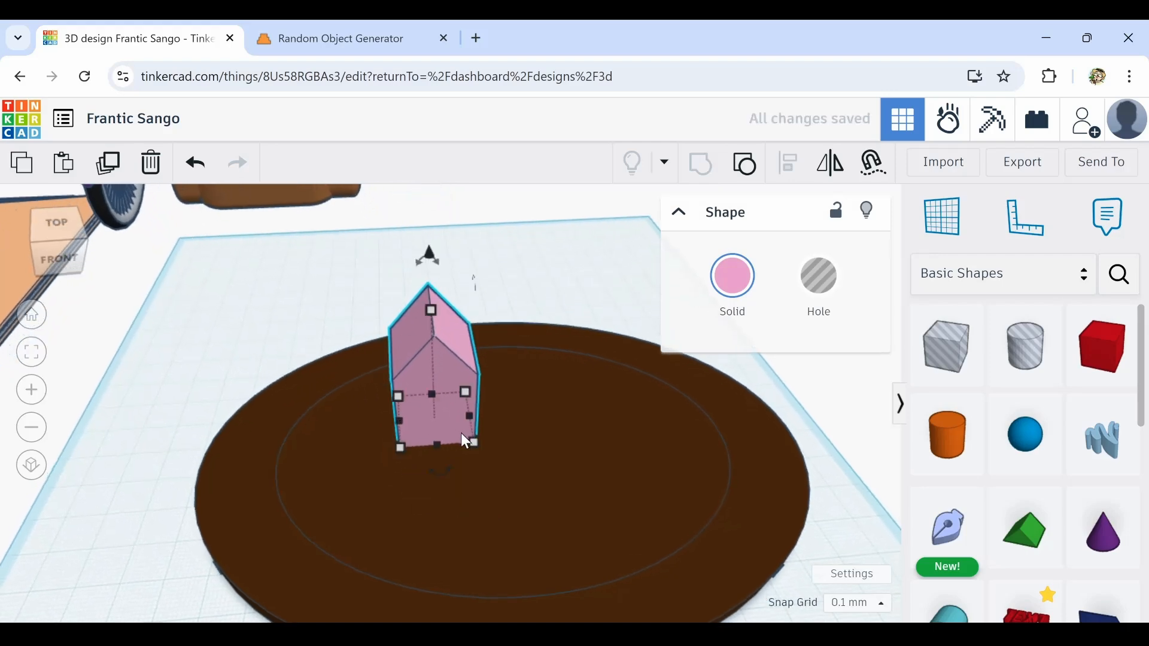
Place a hole box against the house's front wall and shrink its outline to the size of a door
drag(944, 354, 443, 418)
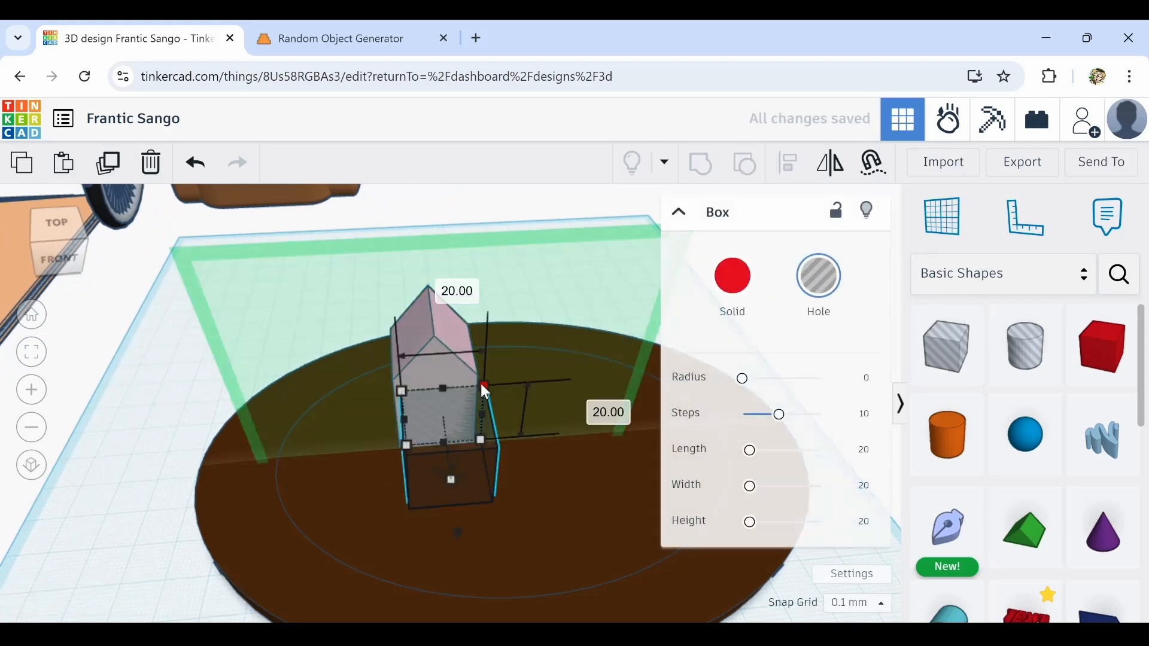
drag(479, 383, 439, 401)
scroll(443, 440, up, 2)
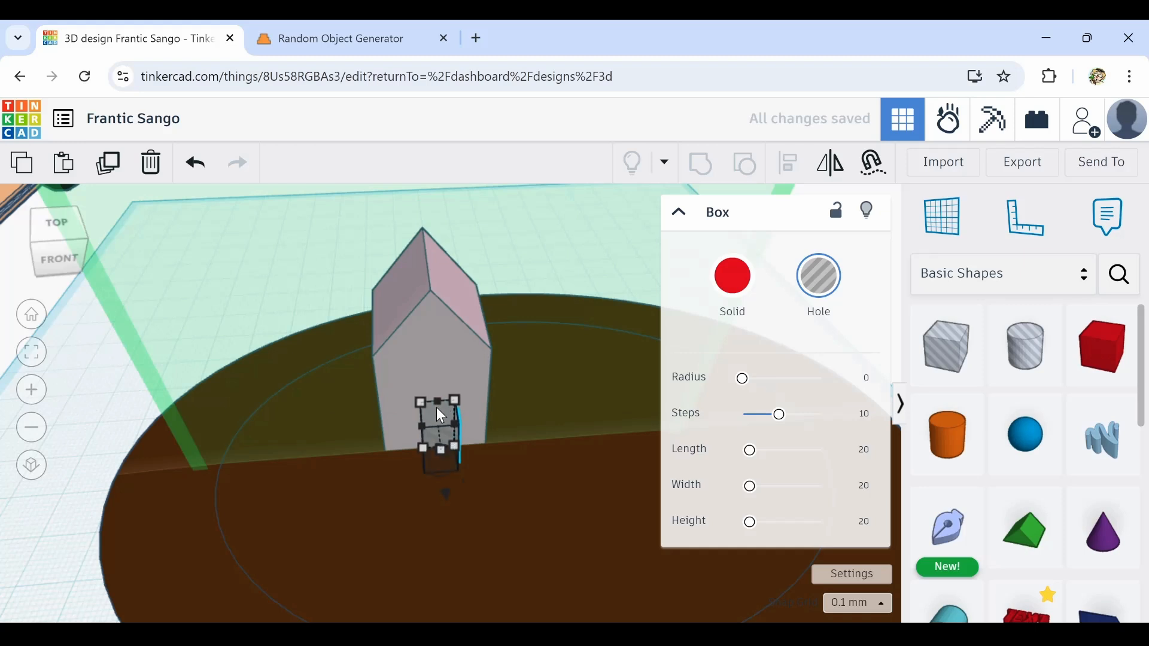
Nudge the door-sized hole in small increments into position at the house's front wall
key(Up)
key(Up)
key(Up)
key(Up)
key(Up)
key(Up)
key(Up)
key(Up)
key(Up)
key(Up)
key(Up)
key(Up)
key(Up)
key(Up)
right_drag(452, 433, 440, 408)
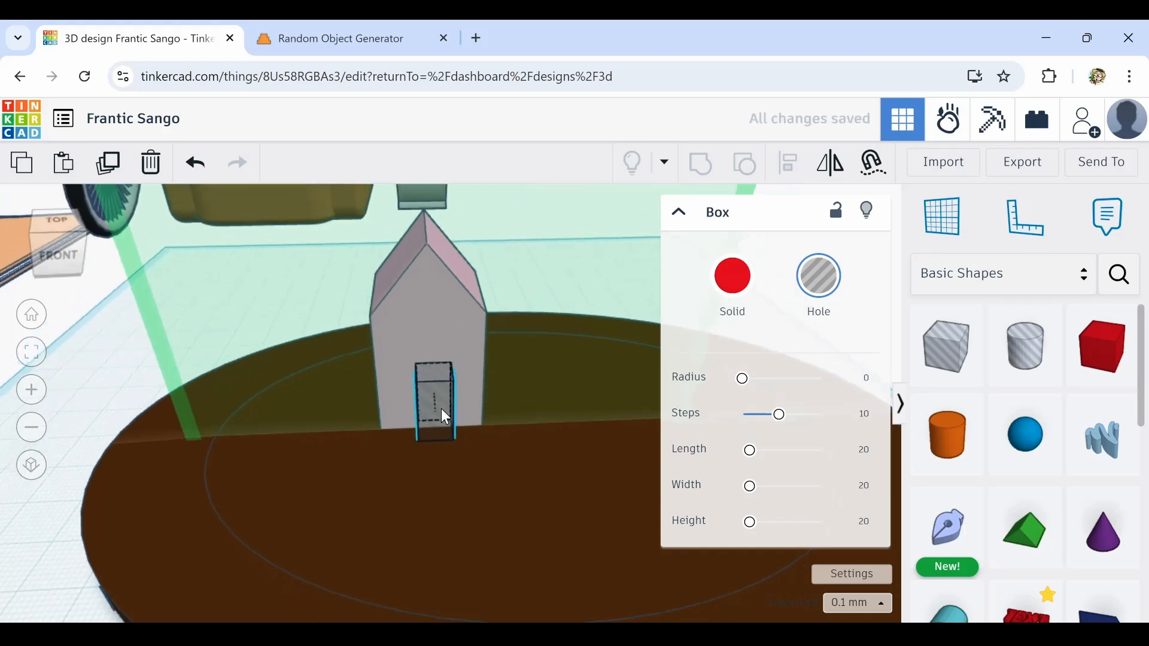
click(139, 399)
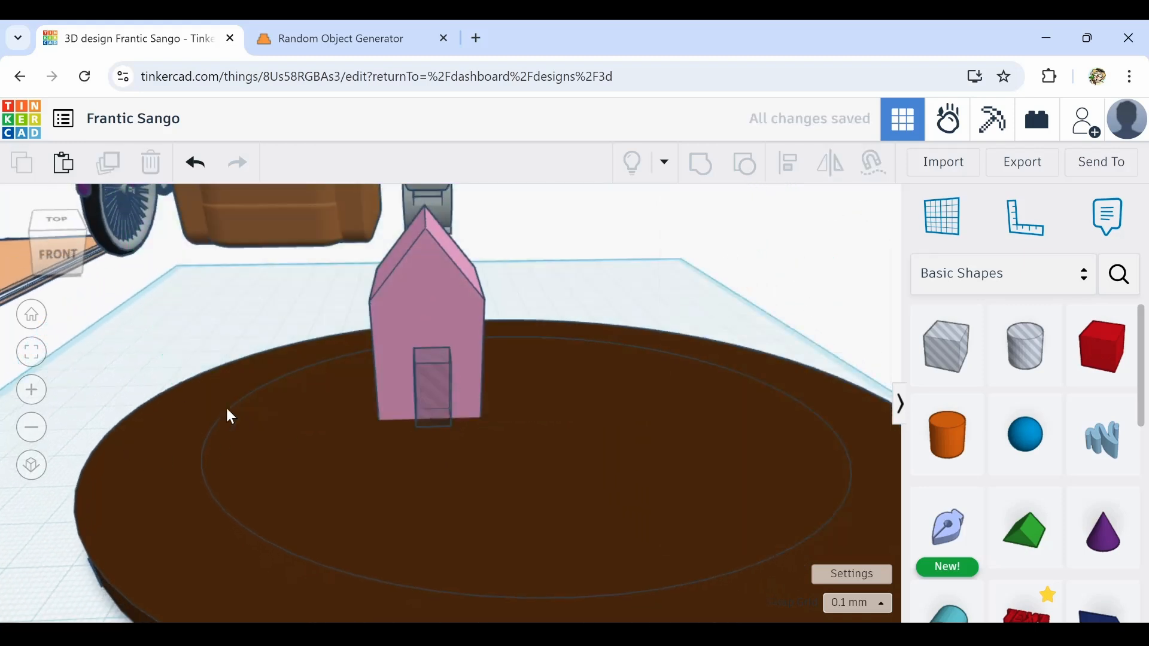
Lower the door hole in small increments to the foot of the house and nudge it slightly sideways
click(431, 377)
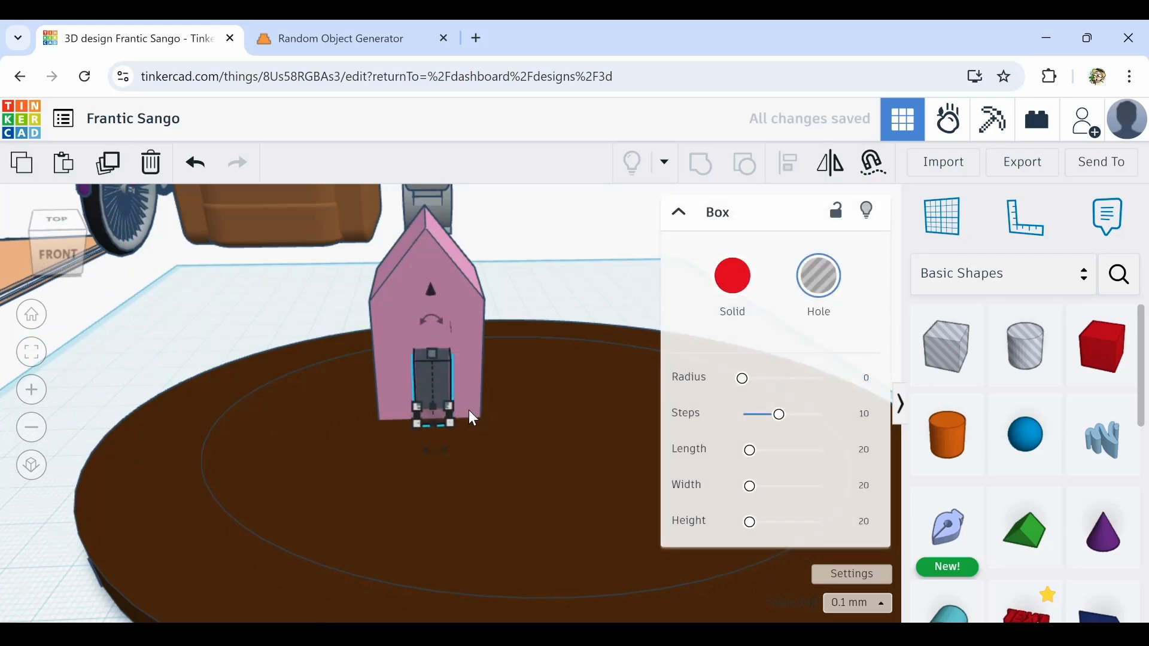
key(ctrl+Down)
key(ctrl+Down)
key(ctrl+Down)
key(ctrl+Down)
key(ctrl+Down)
key(ctrl+Down)
key(ctrl+Down)
key(ctrl+Down)
key(ctrl+Down)
key(ctrl+Down)
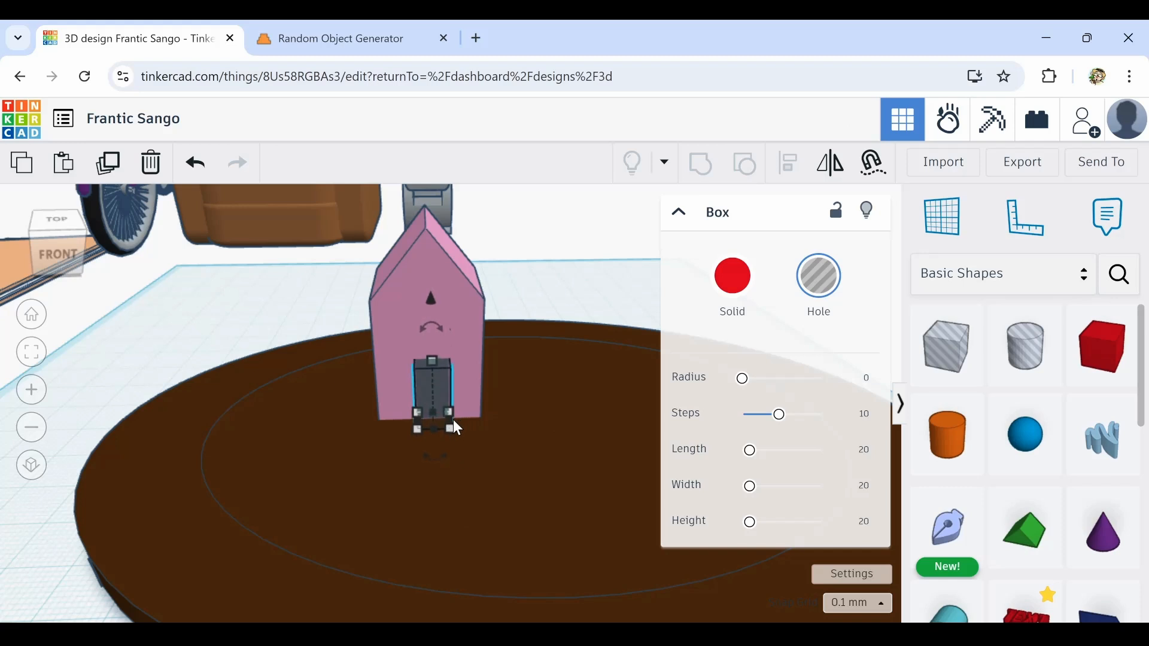
key(Left)
key(Left)
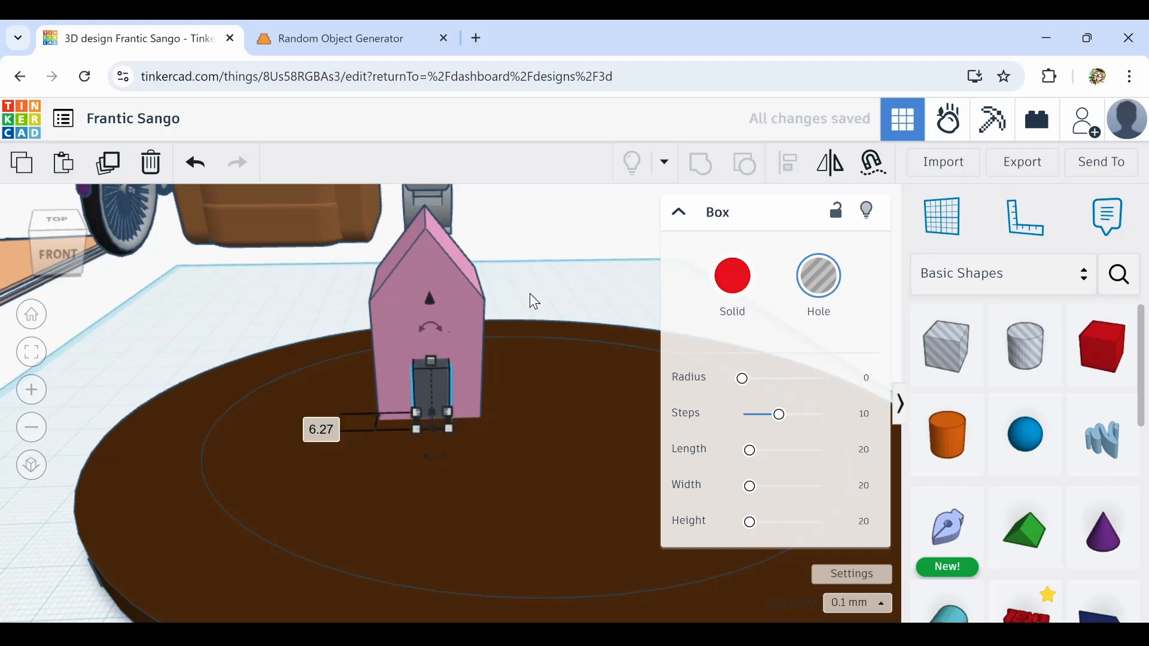
Raise a copy of the door hole above the door and shorten it into a window hole
right_drag(535, 301, 509, 376)
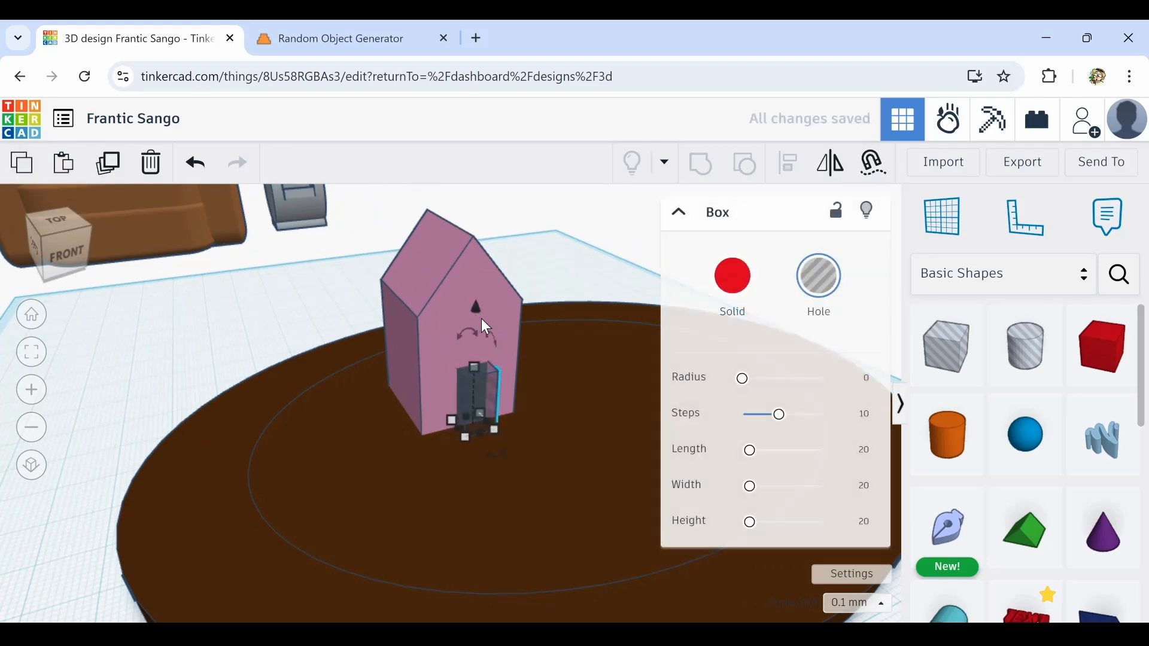
drag(476, 308, 474, 188)
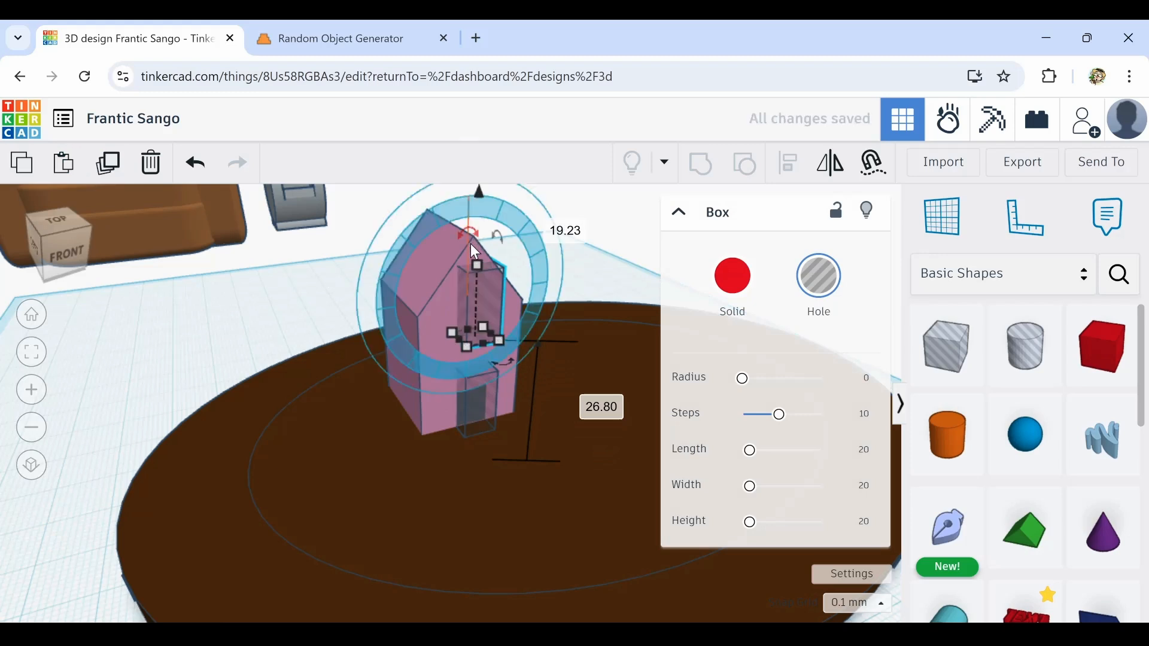
drag(479, 265, 476, 308)
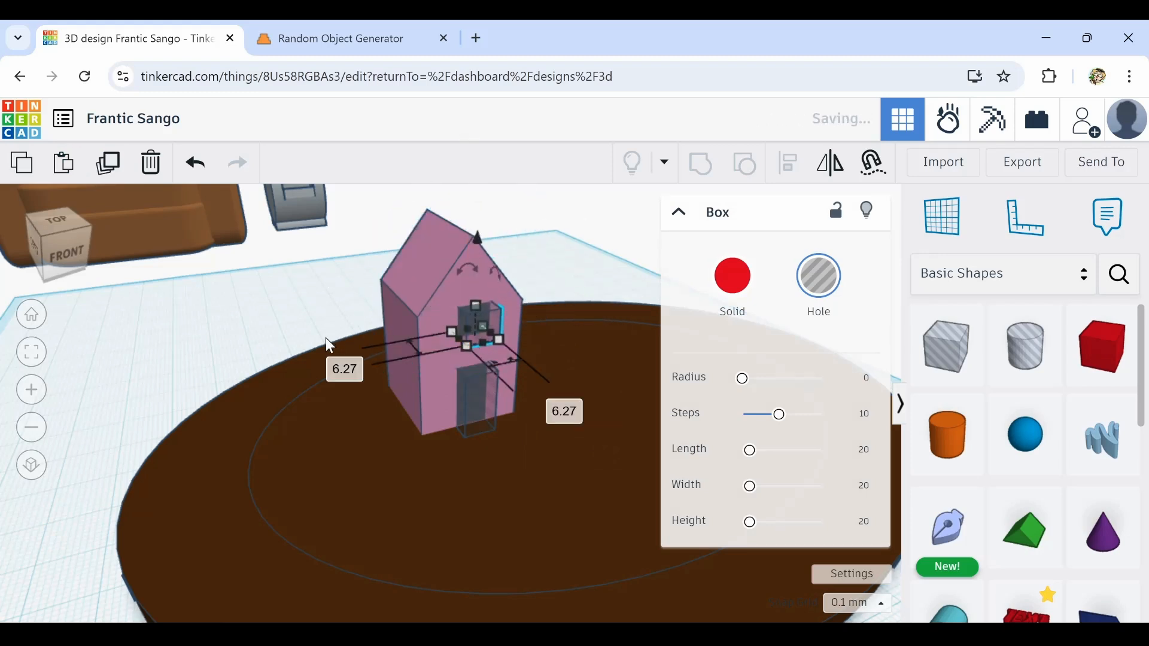
Duplicate the window hole above the door and attach the copy to the house's adjacent side wall with the Cruise tool
click(243, 279)
click(450, 321)
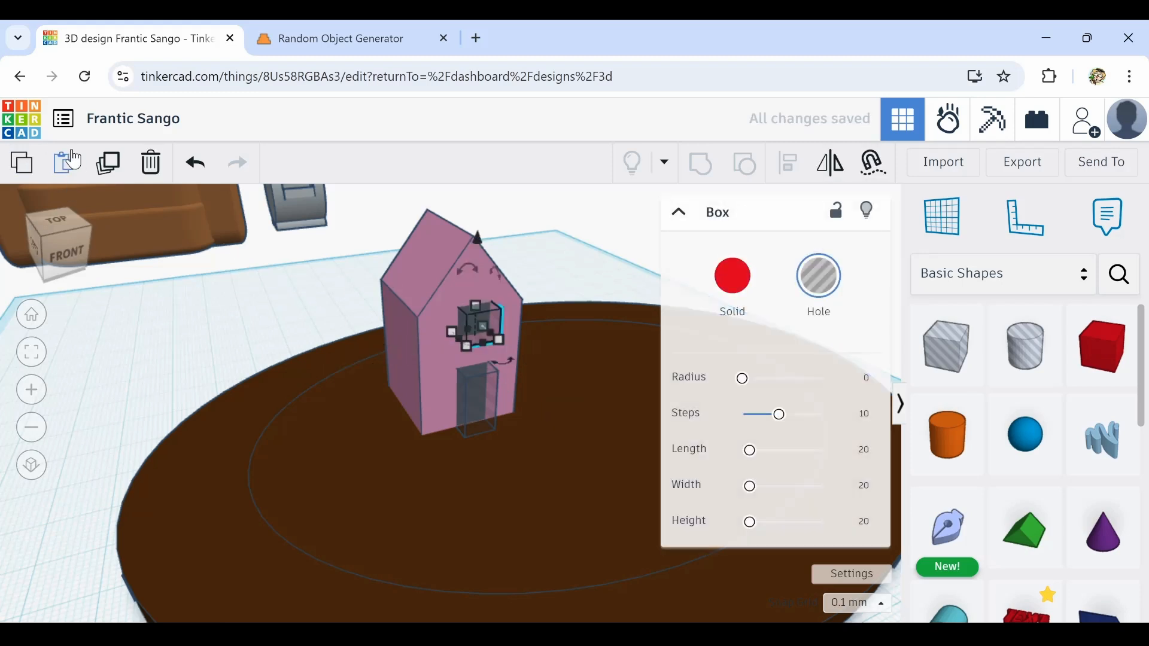
click(111, 170)
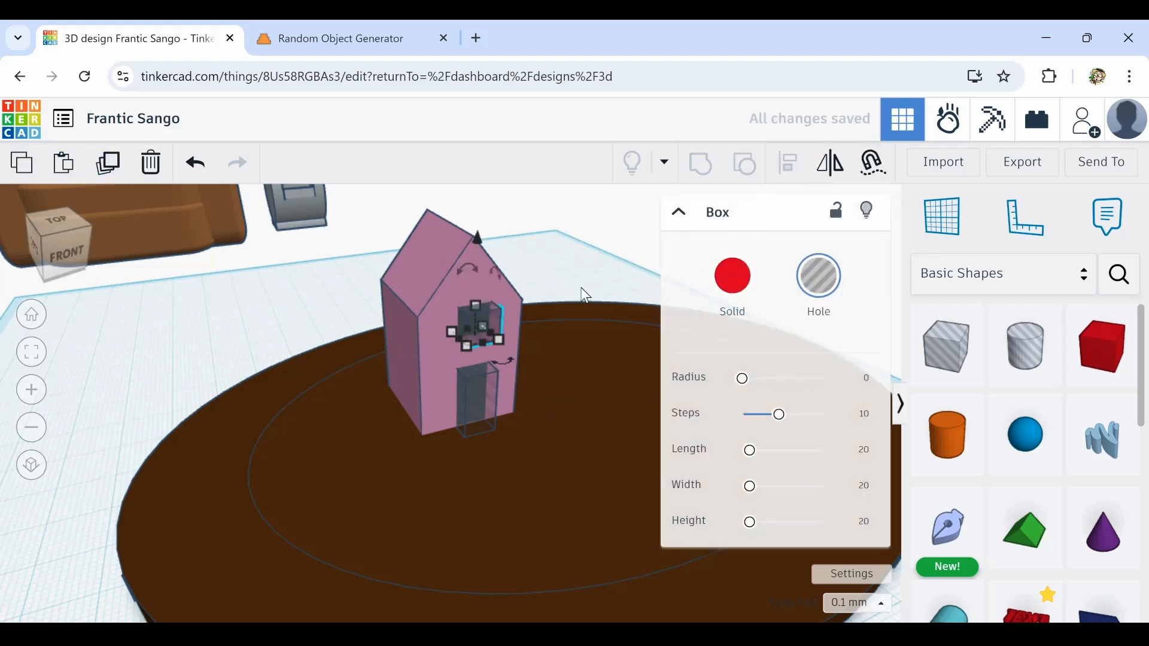
click(873, 163)
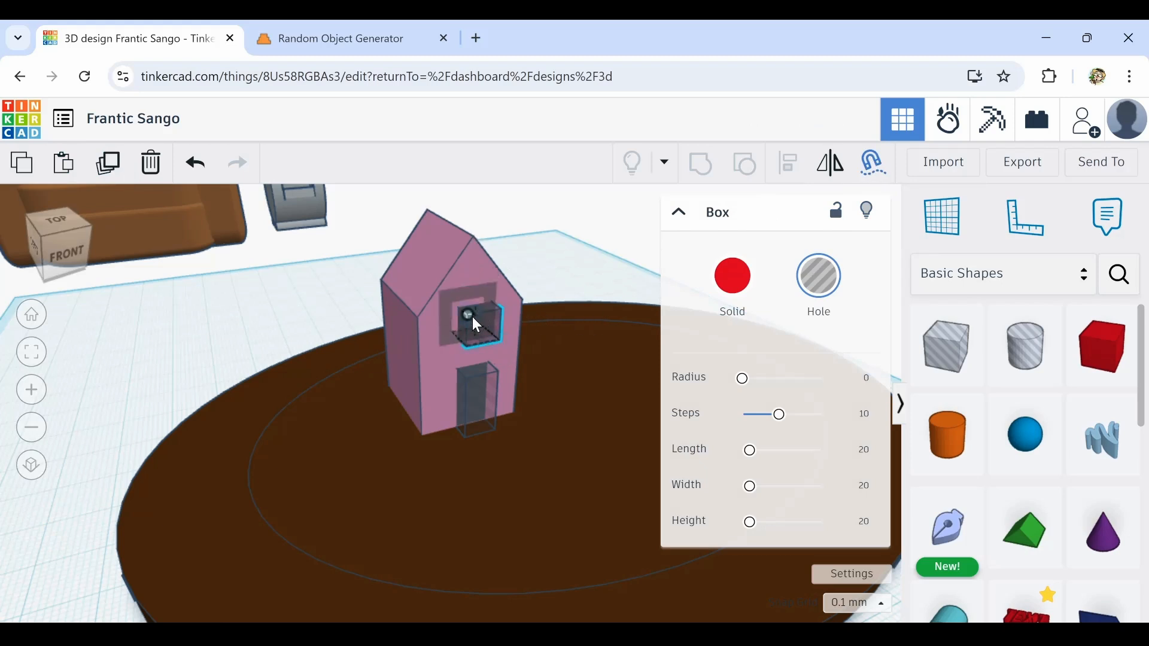
drag(468, 314, 407, 348)
click(346, 342)
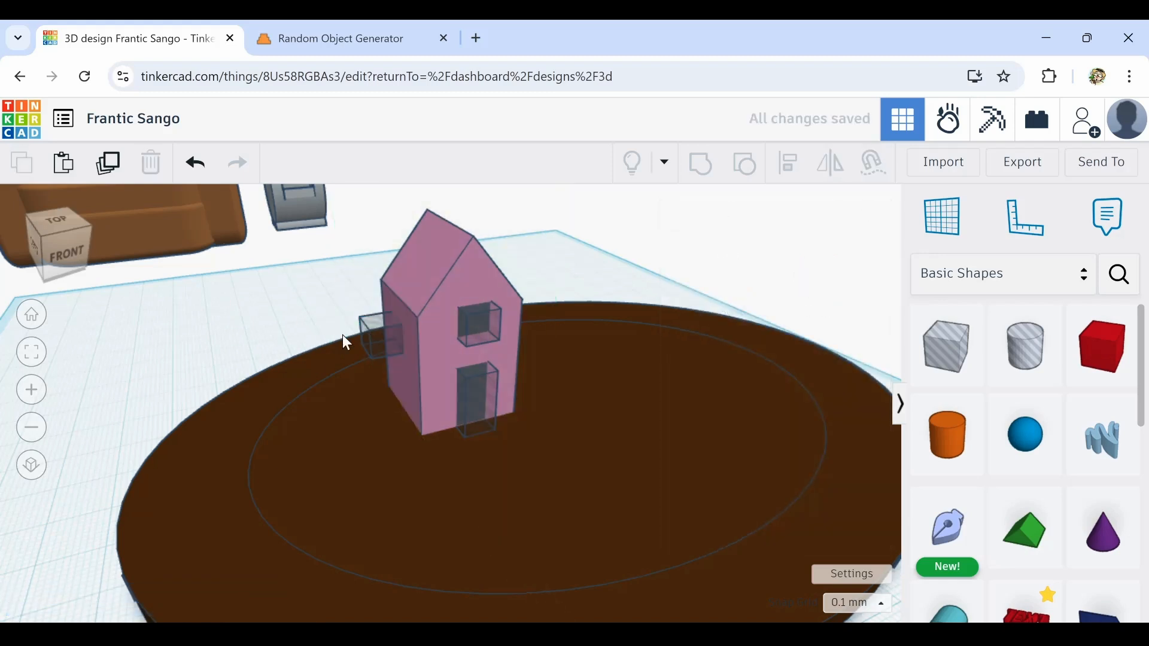
Duplicate the side window hole so that a matching copy sits on the house's opposite side wall
click(395, 334)
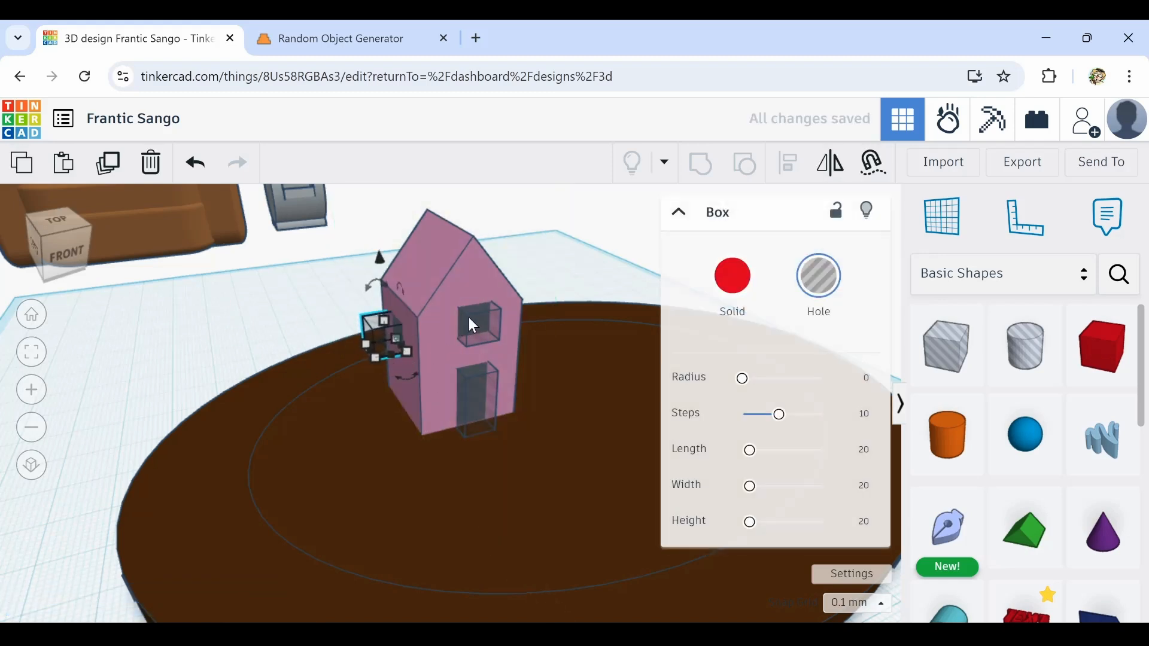
click(473, 314)
click(383, 327)
right_drag(361, 355, 269, 258)
click(109, 163)
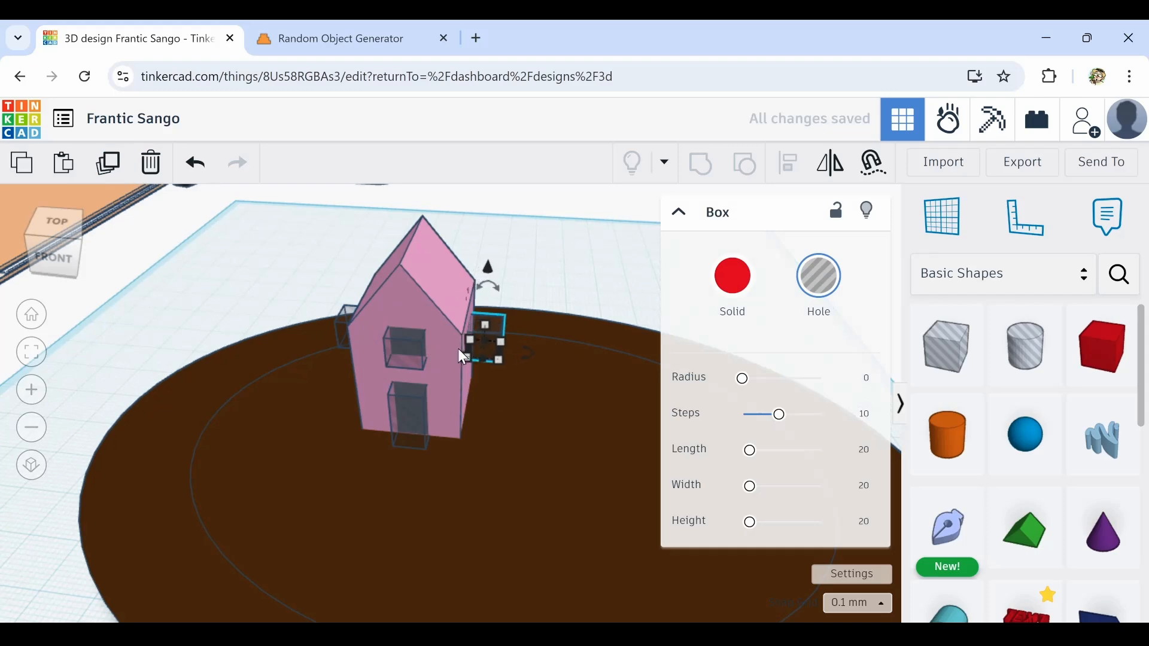
Group the pink house with its door and window holes, leaving the brown base out of the selection
right_drag(450, 386, 279, 282)
drag(500, 468, 514, 452)
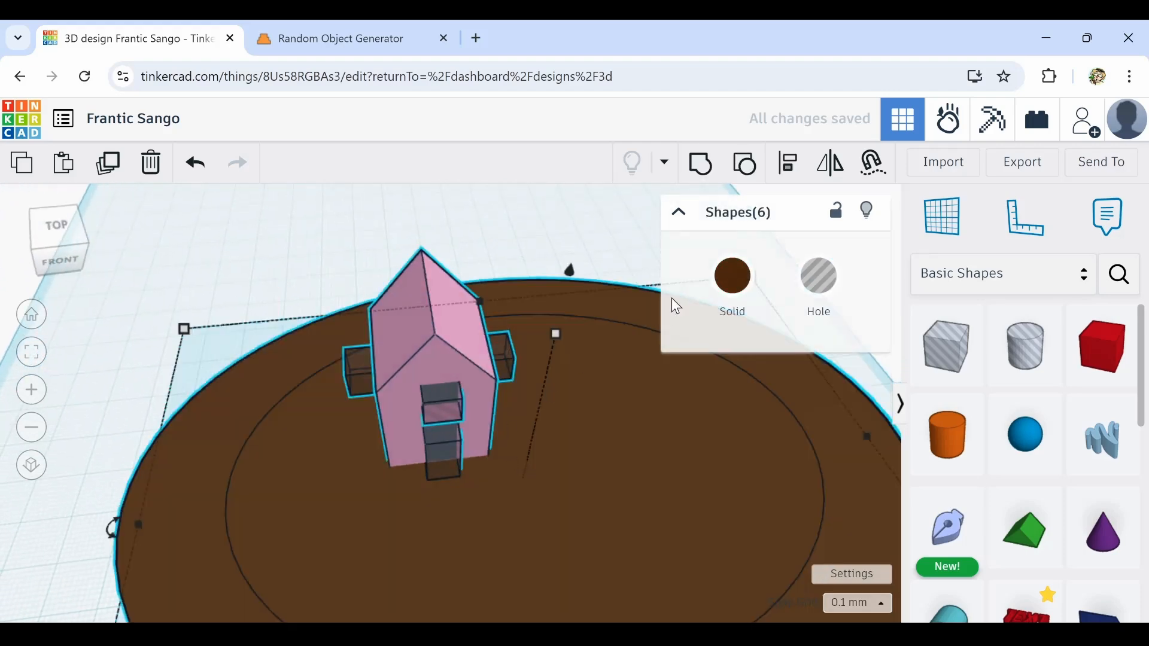
shift+click(675, 403)
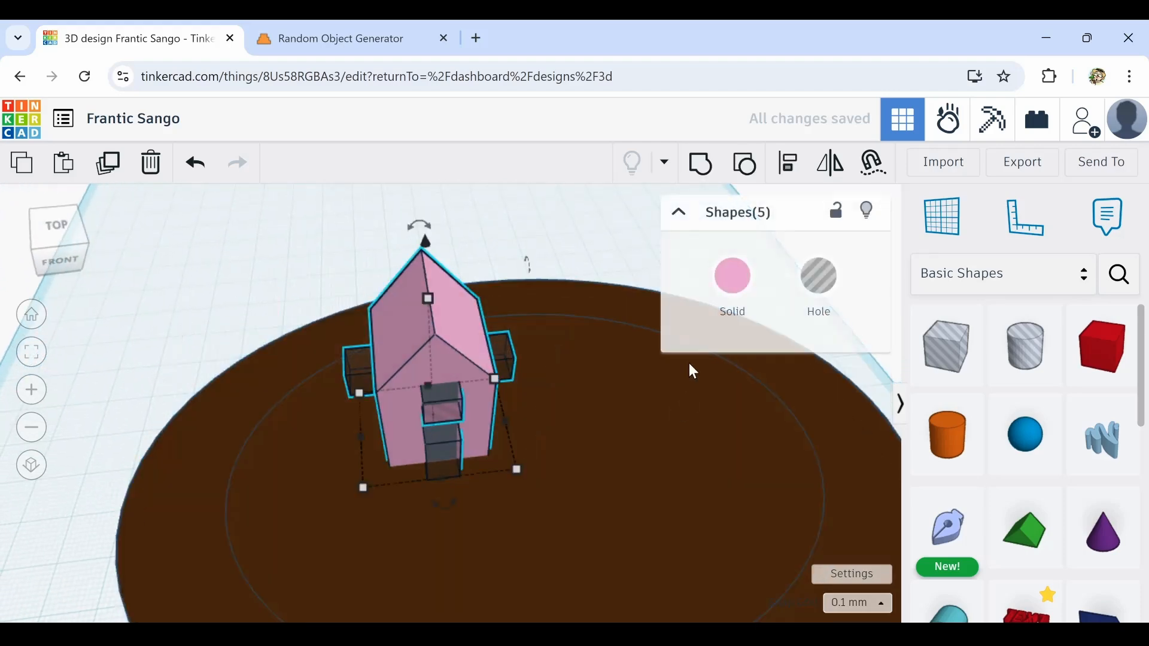
click(702, 167)
right_drag(620, 518, 602, 446)
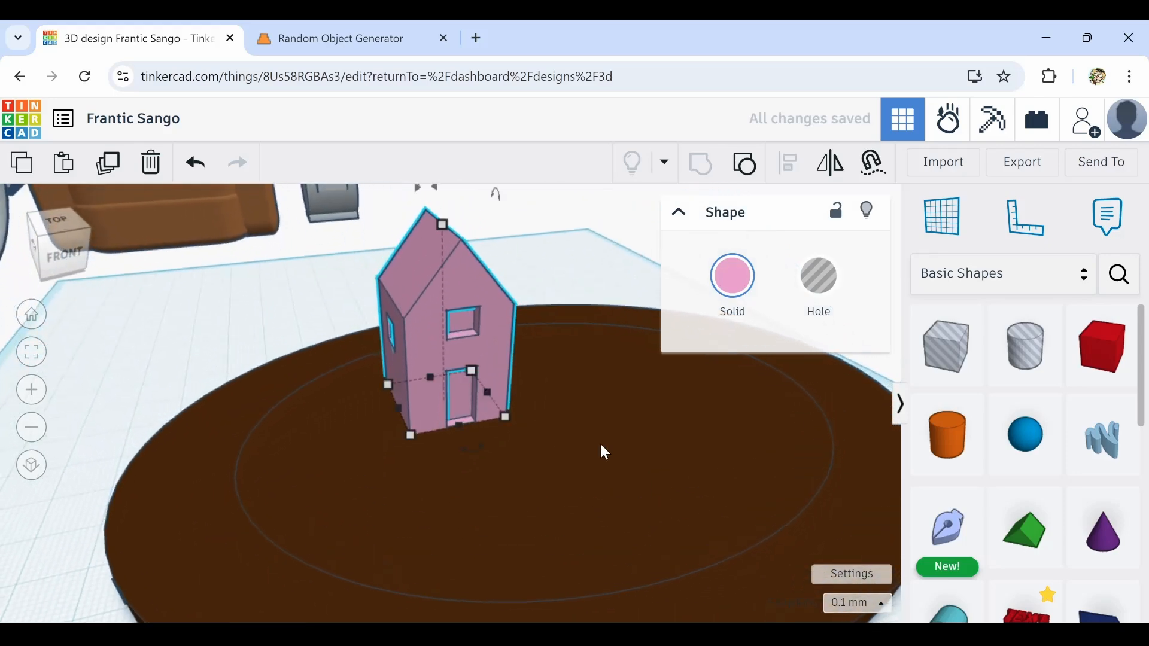
Duplicate the finished house, set the copy beside the original and rotate it slightly inward
click(518, 299)
click(484, 319)
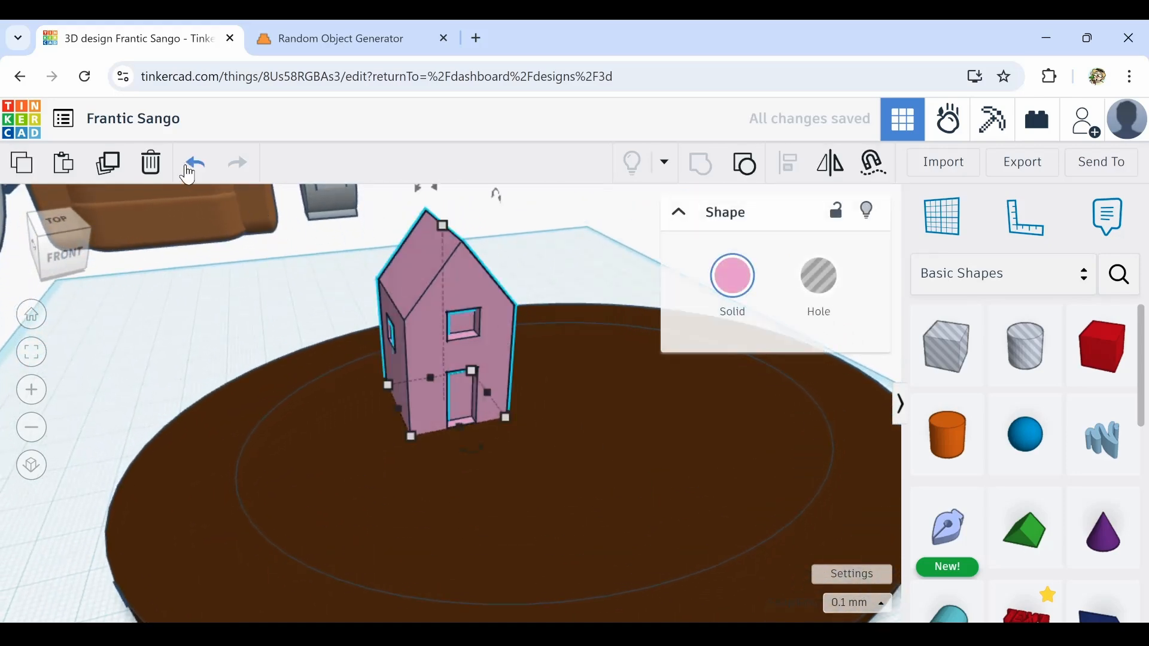
click(108, 165)
drag(421, 302, 625, 340)
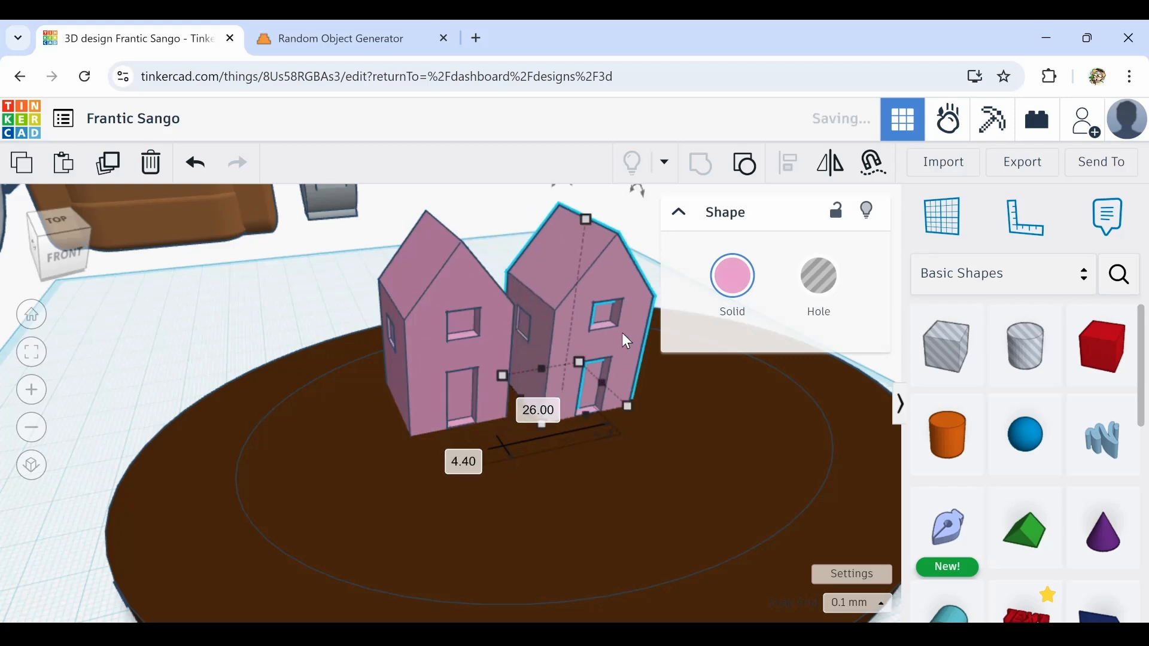
drag(620, 448, 605, 353)
drag(619, 314, 644, 322)
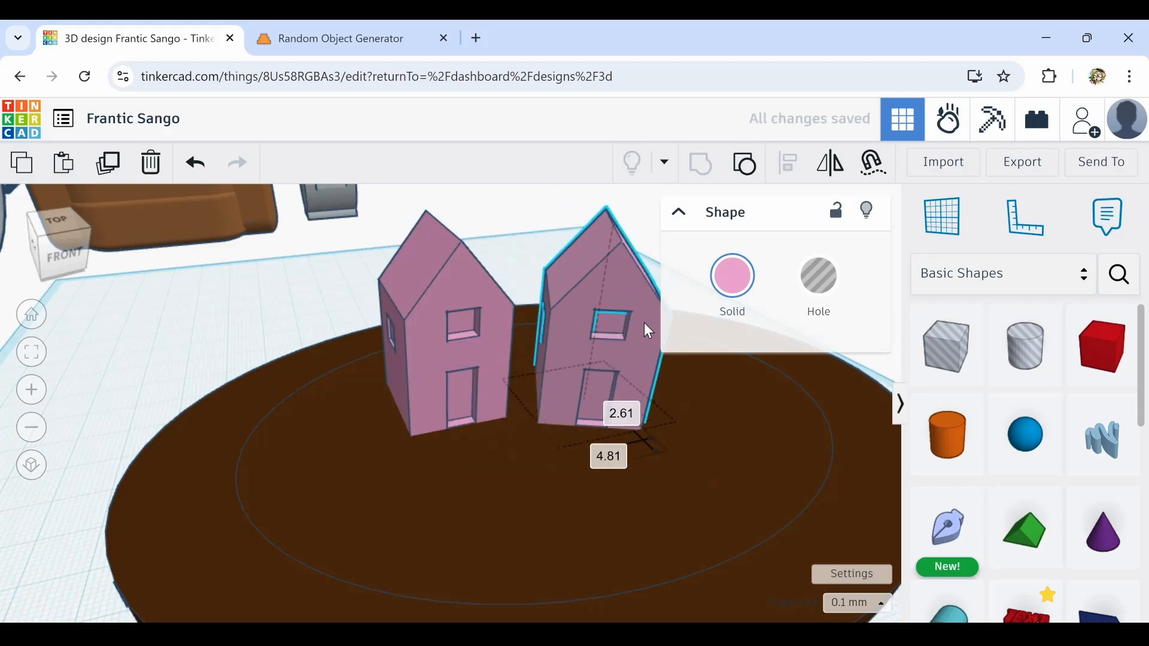
Repeat the offset-and-rotated duplication twice more to make a curved row of four houses
click(754, 288)
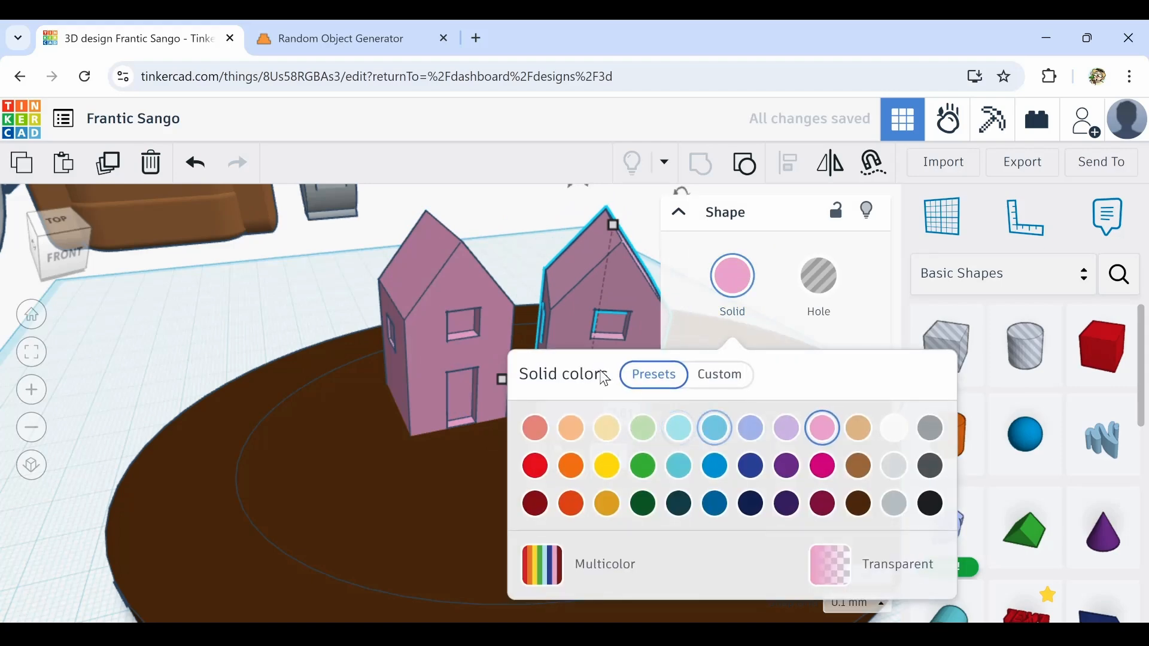
click(108, 166)
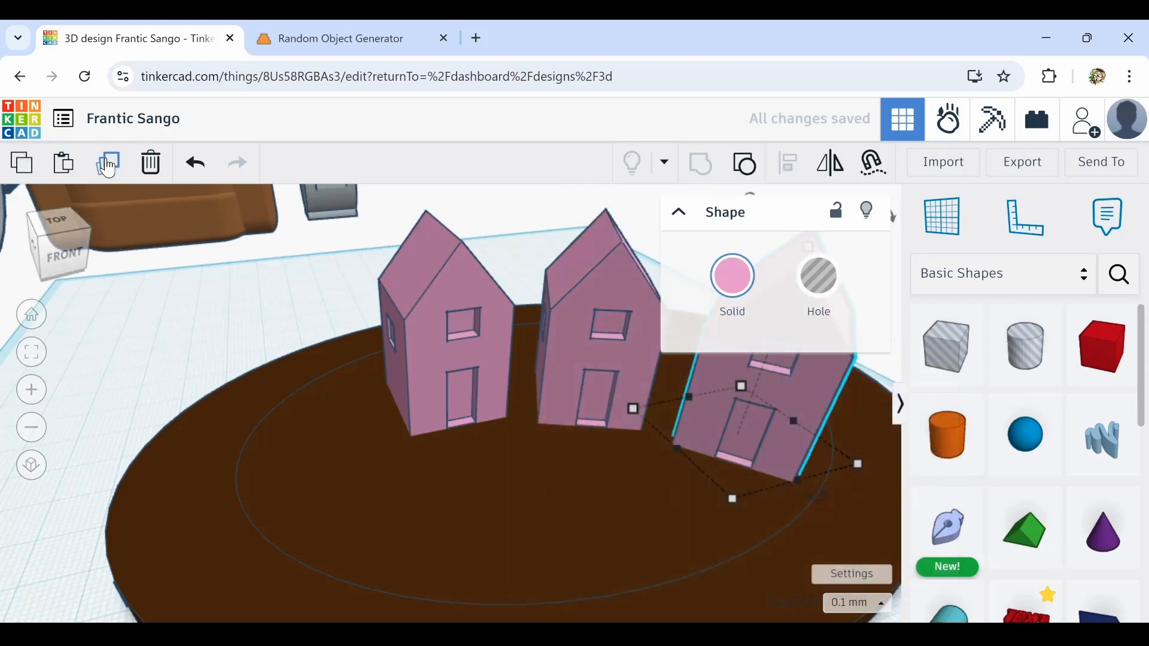
click(109, 163)
scroll(330, 377, down, 2)
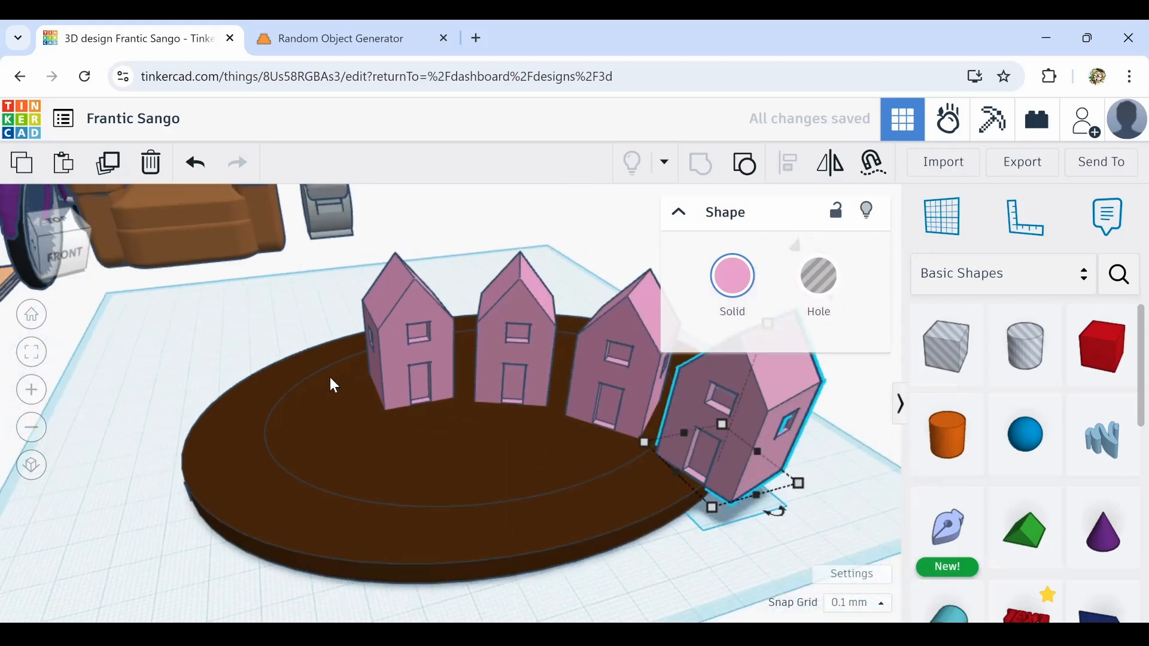
Select the four houses without the base, move them together onto the back of the base and scale them down
click(705, 564)
right_drag(705, 564, 694, 620)
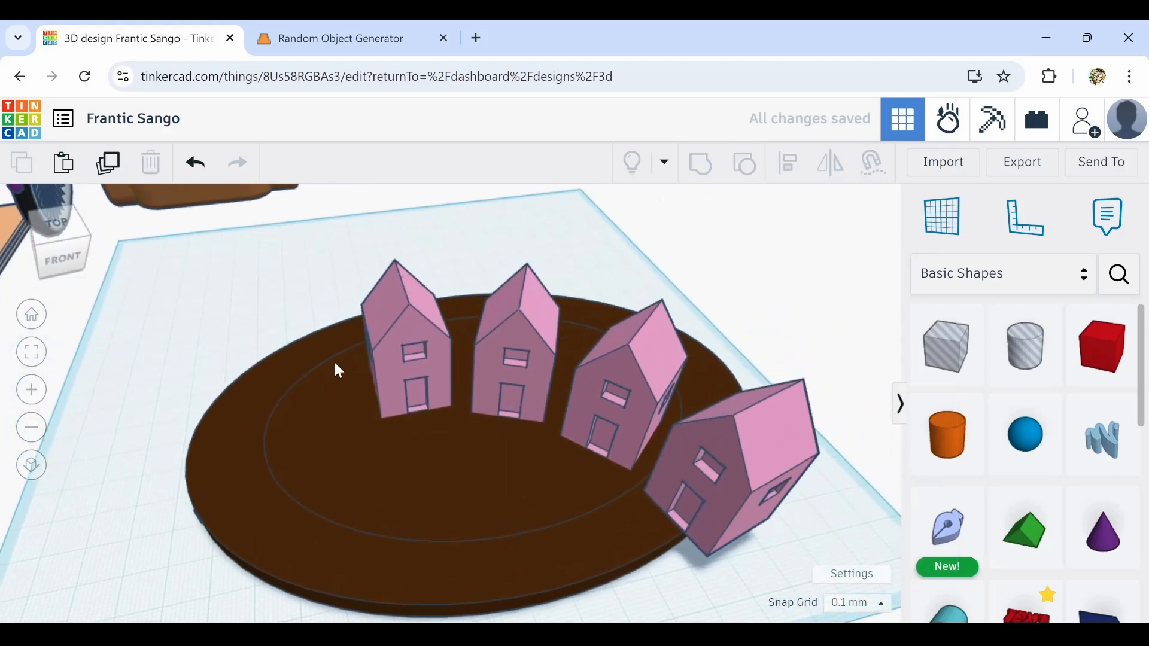
drag(635, 471, 785, 551)
shift+click(500, 506)
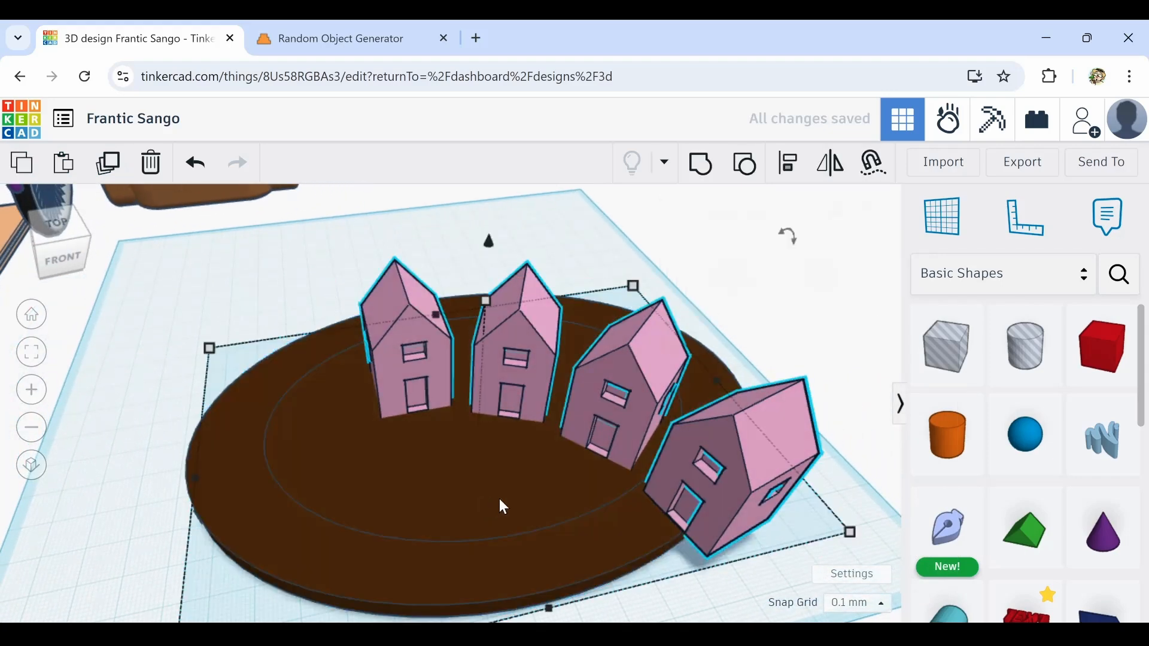
drag(639, 598, 529, 349)
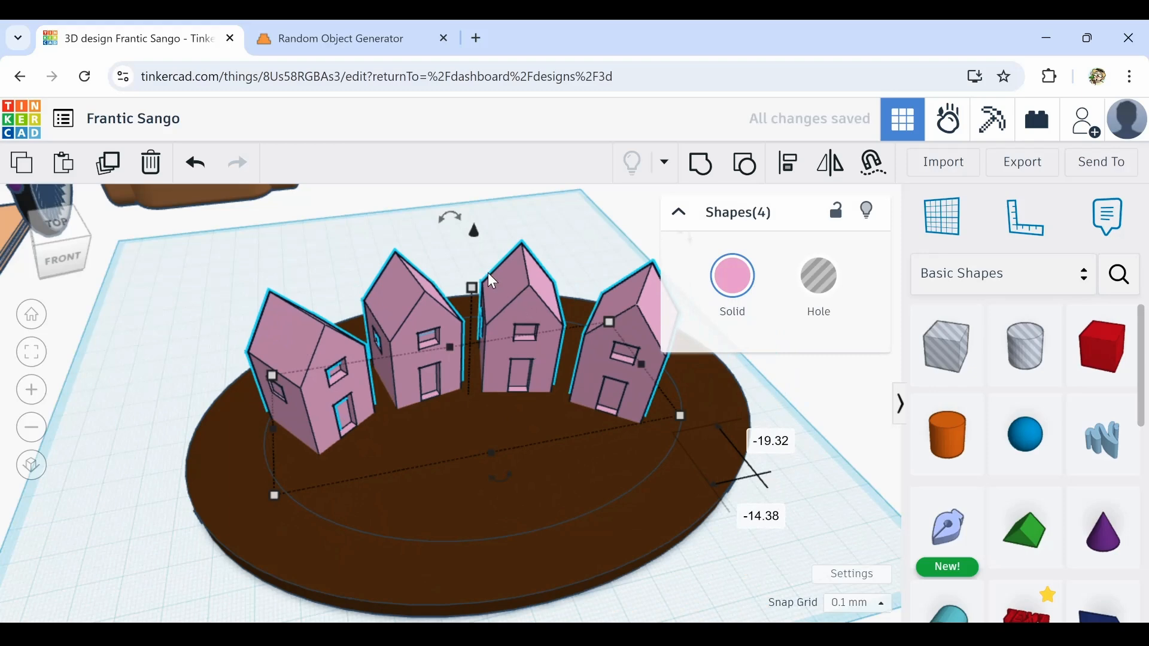
drag(474, 288, 524, 321)
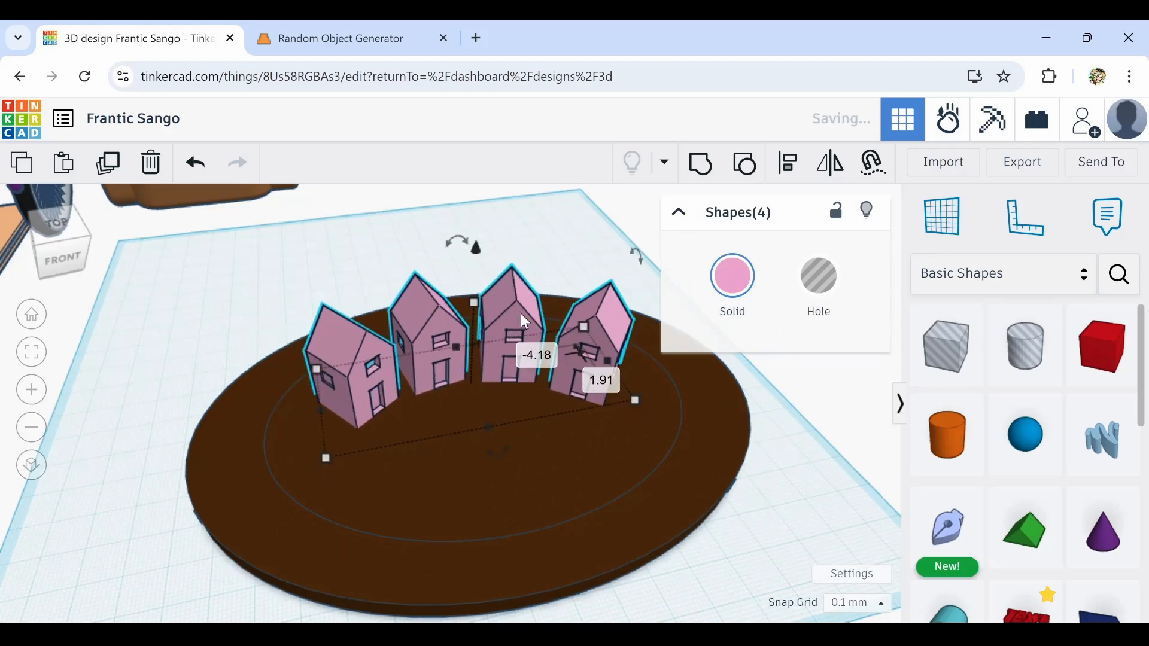
Recolour the houses from left to right, keeping the first pink: second pale yellow, third light turquoise, fourth salmon red
click(573, 271)
click(534, 314)
click(733, 293)
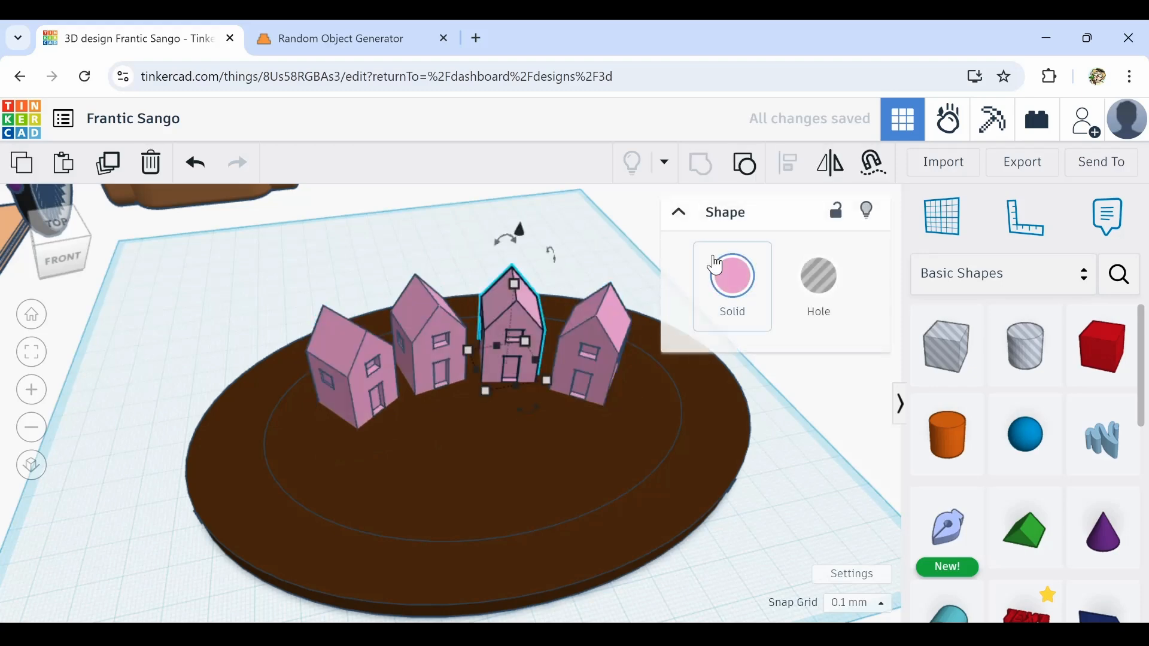
click(679, 428)
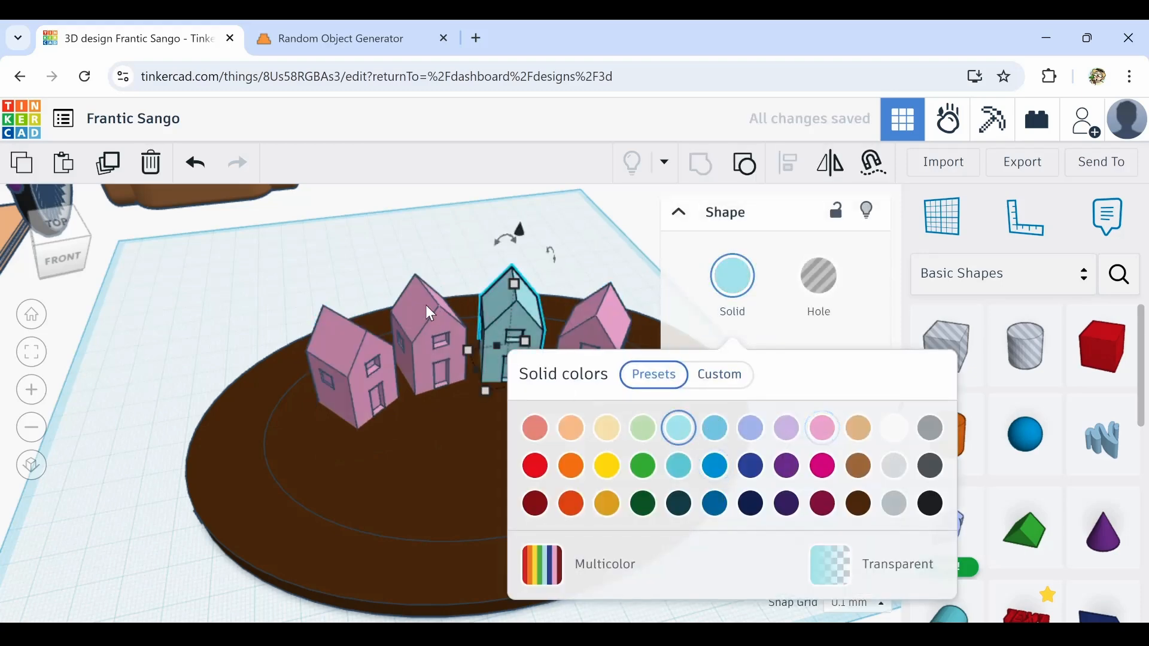
click(454, 323)
click(734, 280)
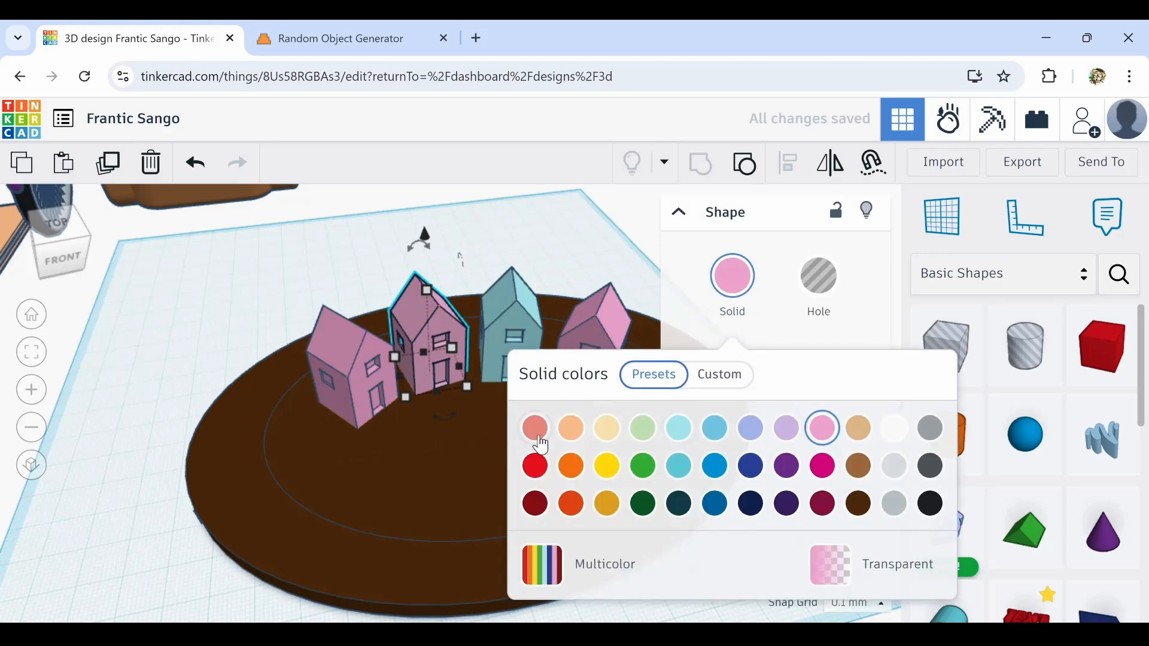
click(606, 430)
click(592, 332)
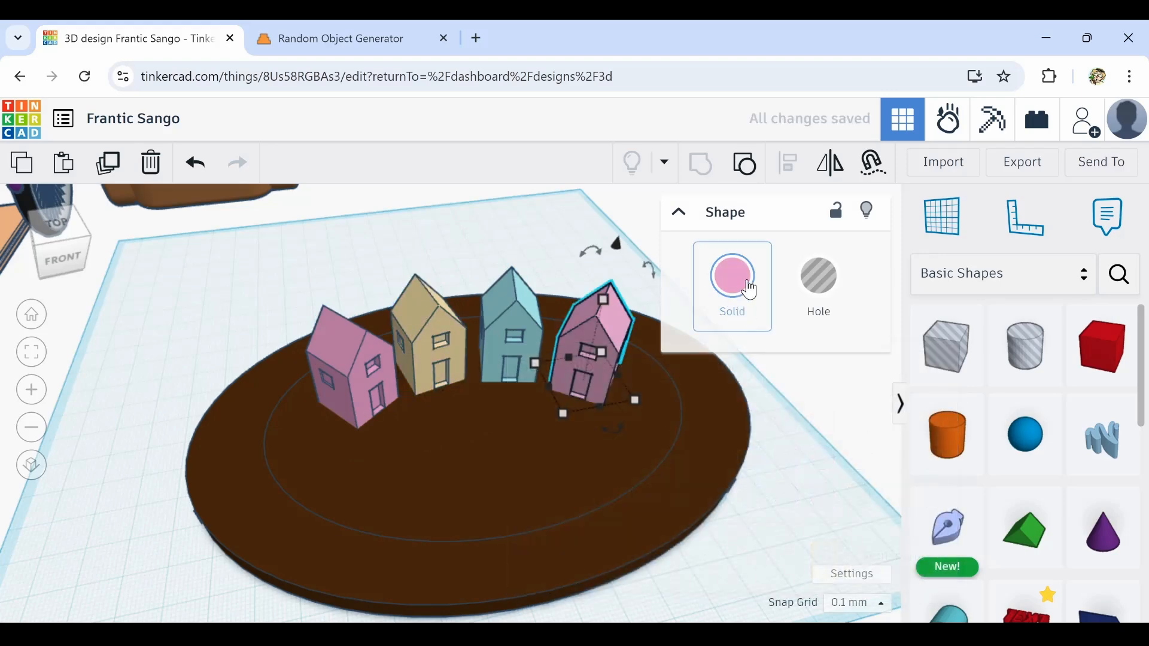
click(740, 305)
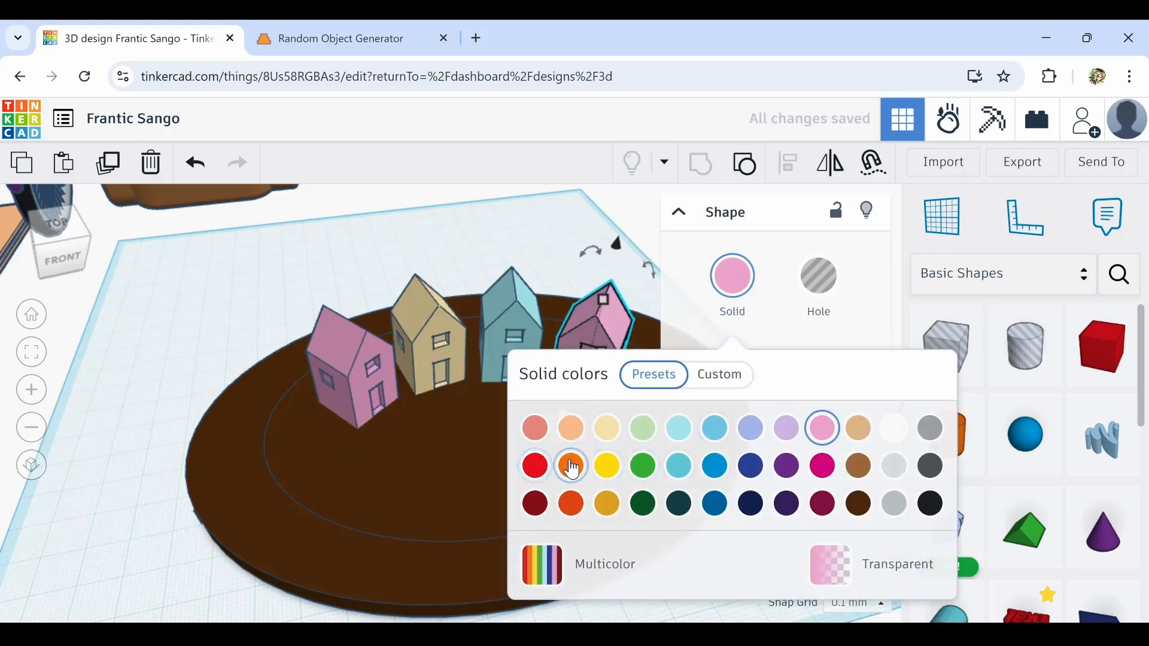
click(543, 441)
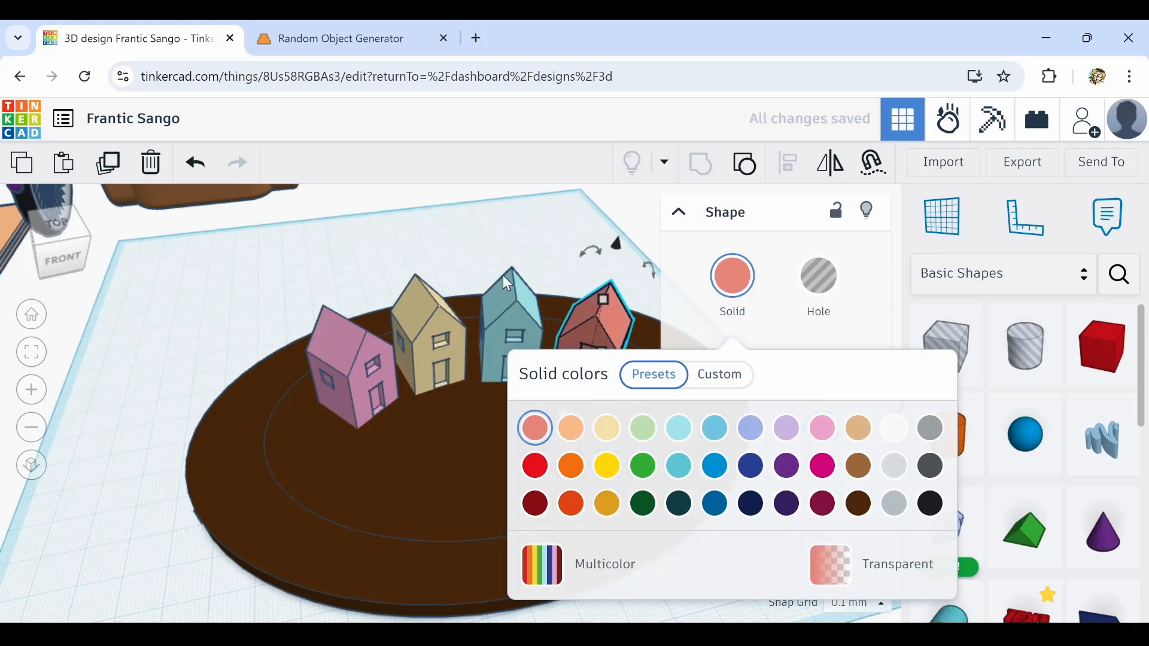
click(586, 260)
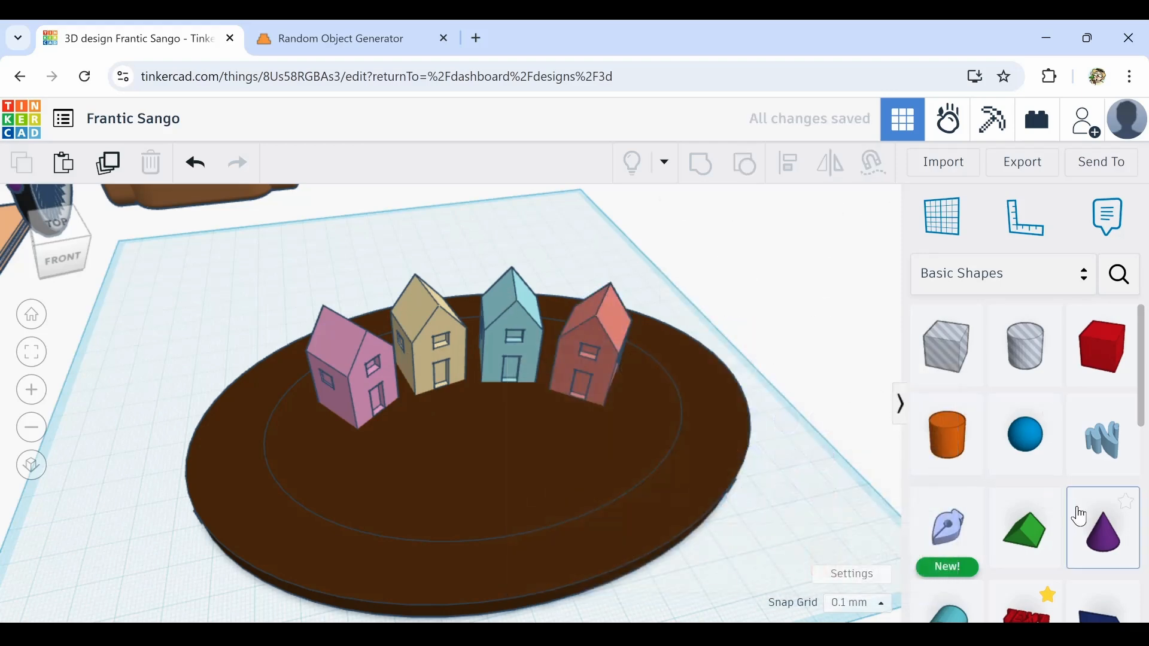
Place a cone on the base in front of the houses and make it a tall green tree
drag(1104, 545, 483, 437)
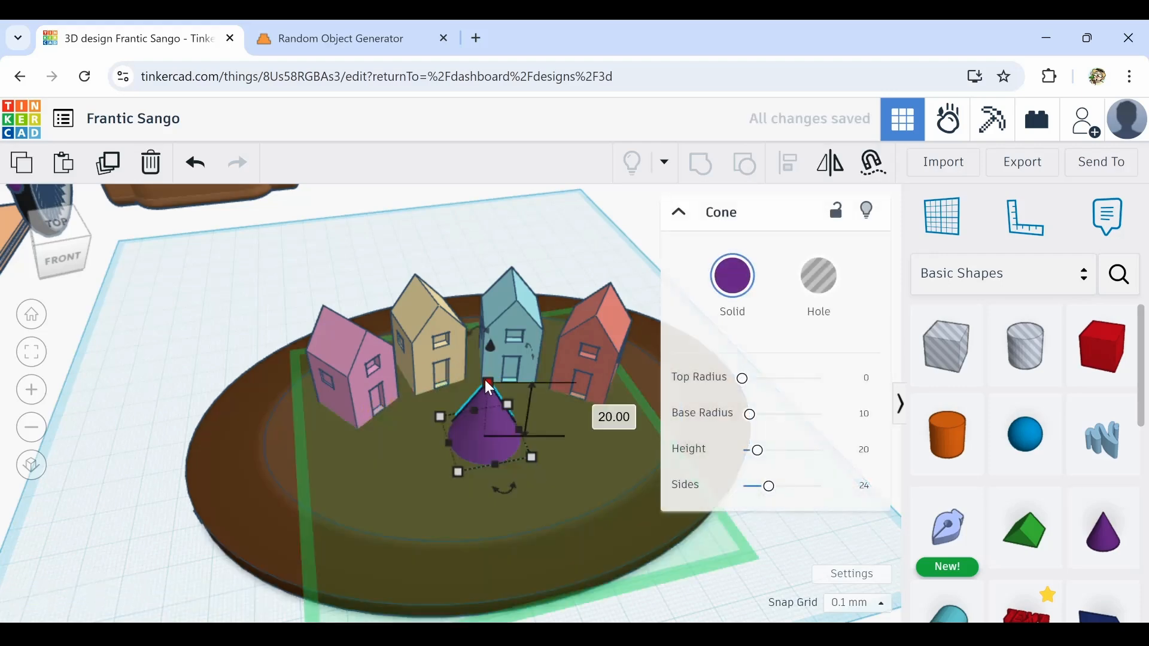
drag(485, 379, 504, 244)
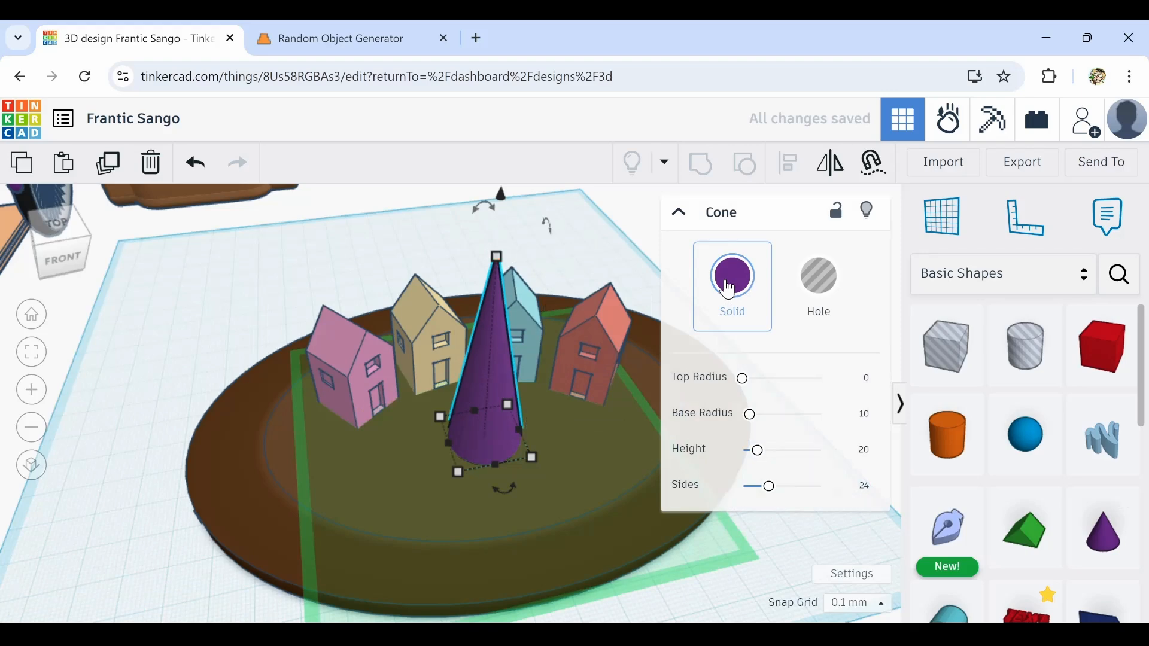
click(728, 290)
click(645, 467)
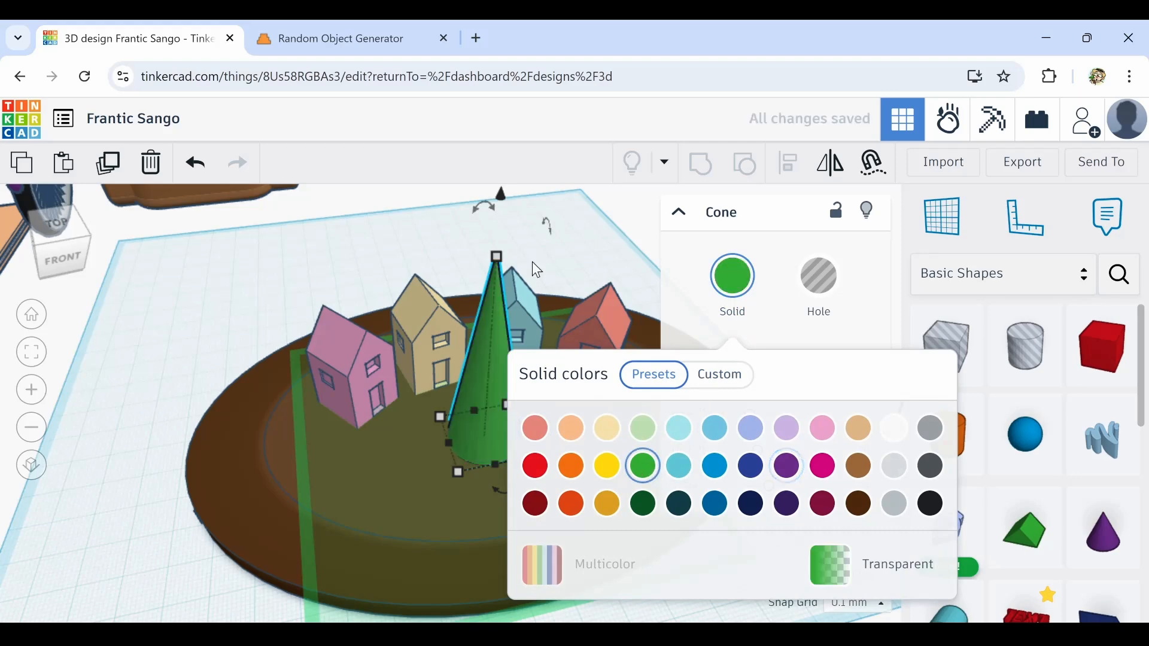
click(590, 235)
click(495, 367)
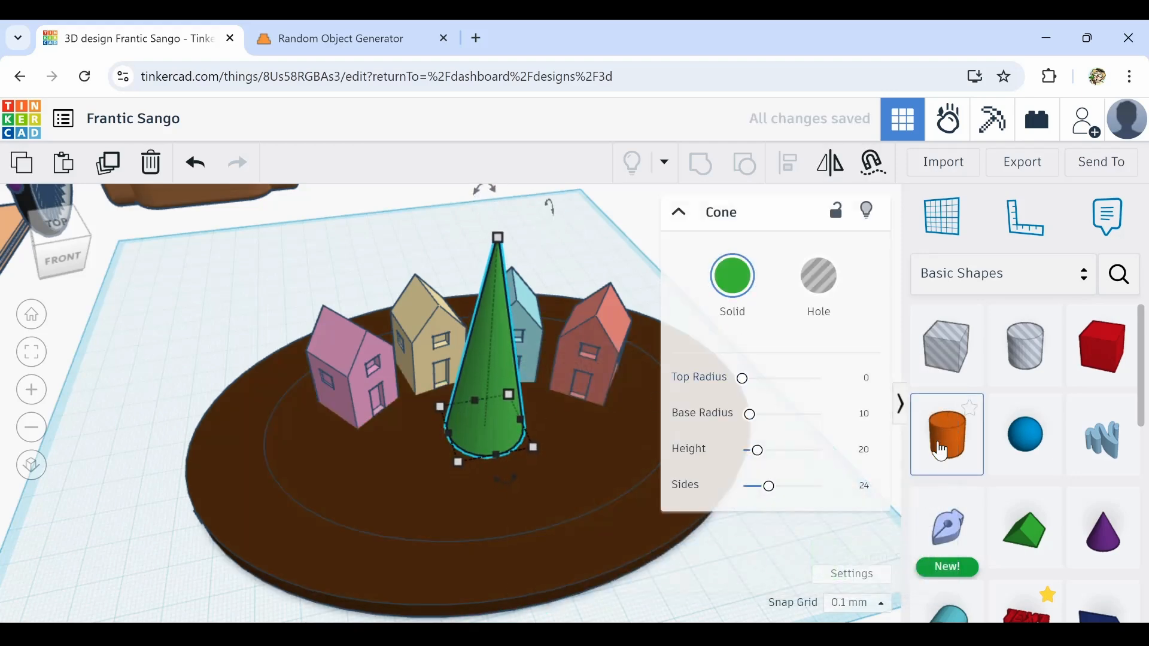
Add a small, short cylinder on the base and move it under the green cone as the tree's trunk
drag(947, 432, 531, 383)
key(Escape)
click(590, 385)
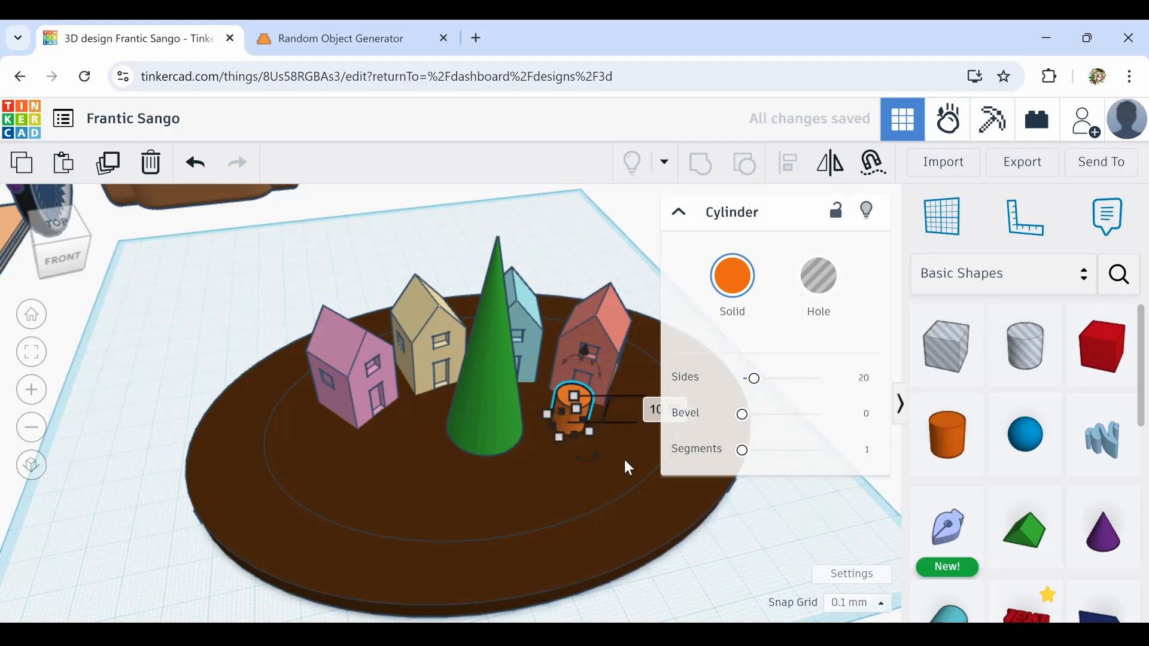
click(623, 457)
scroll(580, 423, up, 2)
drag(575, 419, 464, 458)
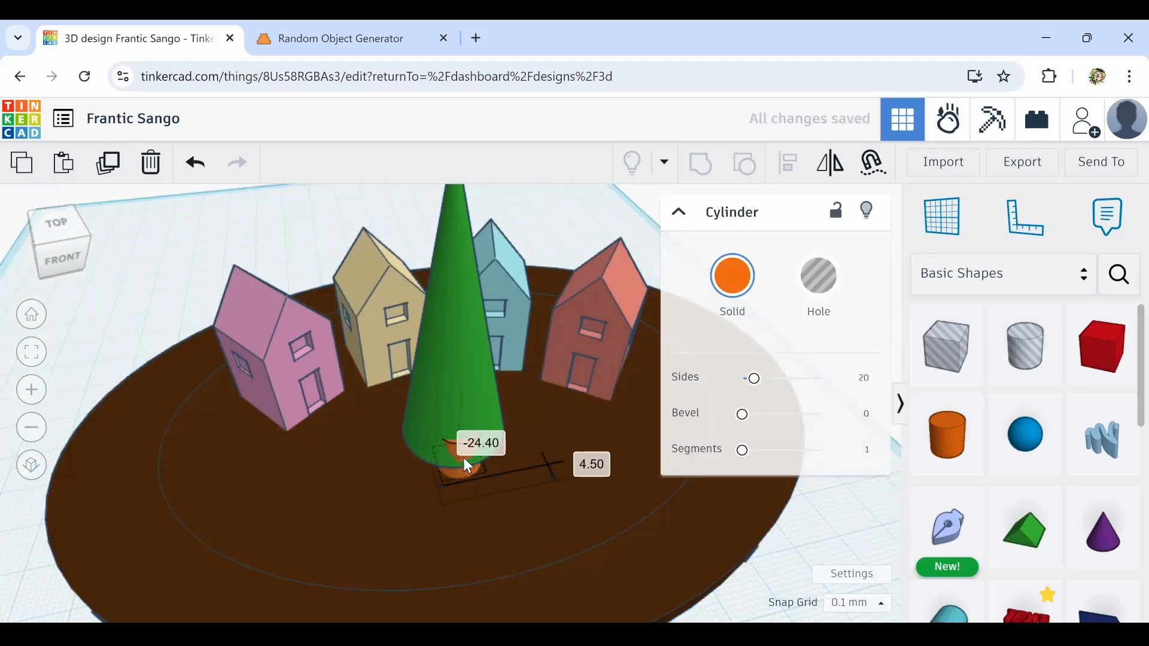
Colour the tree trunk cylinder medium brown
click(715, 300)
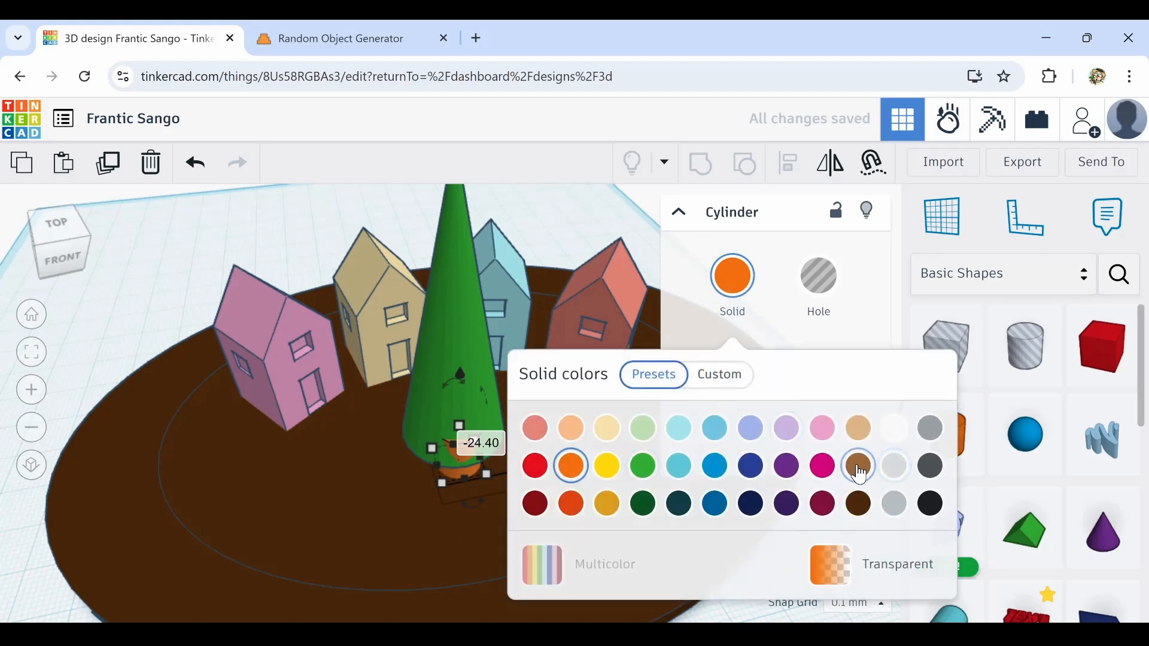
click(859, 466)
scroll(461, 512, up, 2)
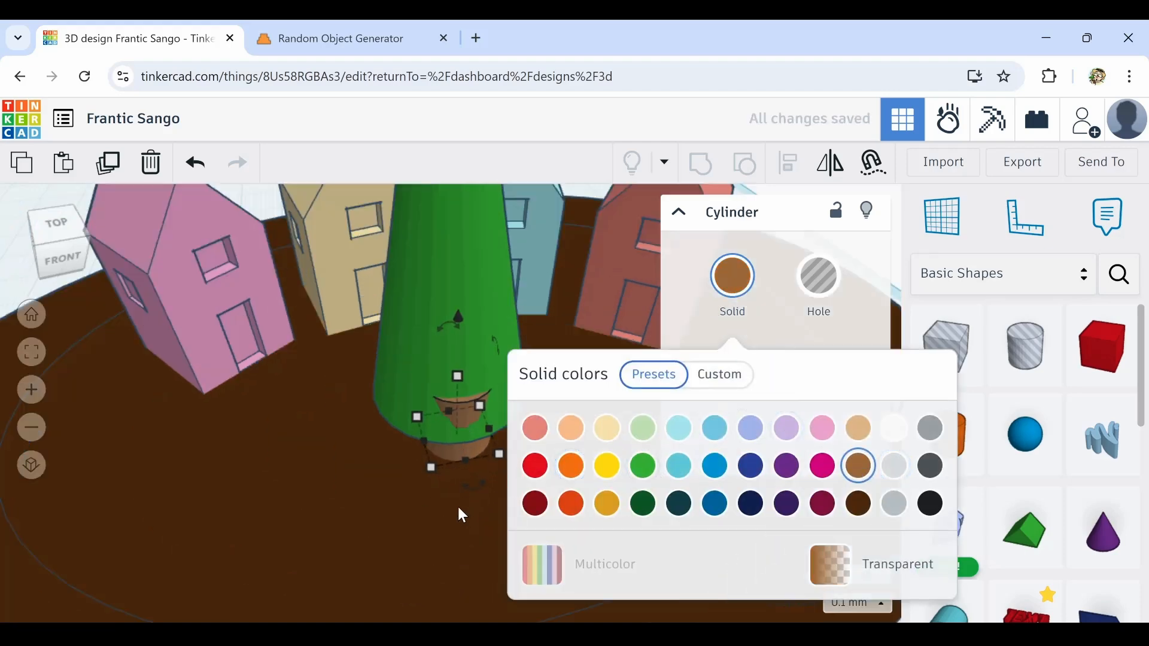
right_drag(452, 491, 461, 470)
scroll(460, 470, down, 3)
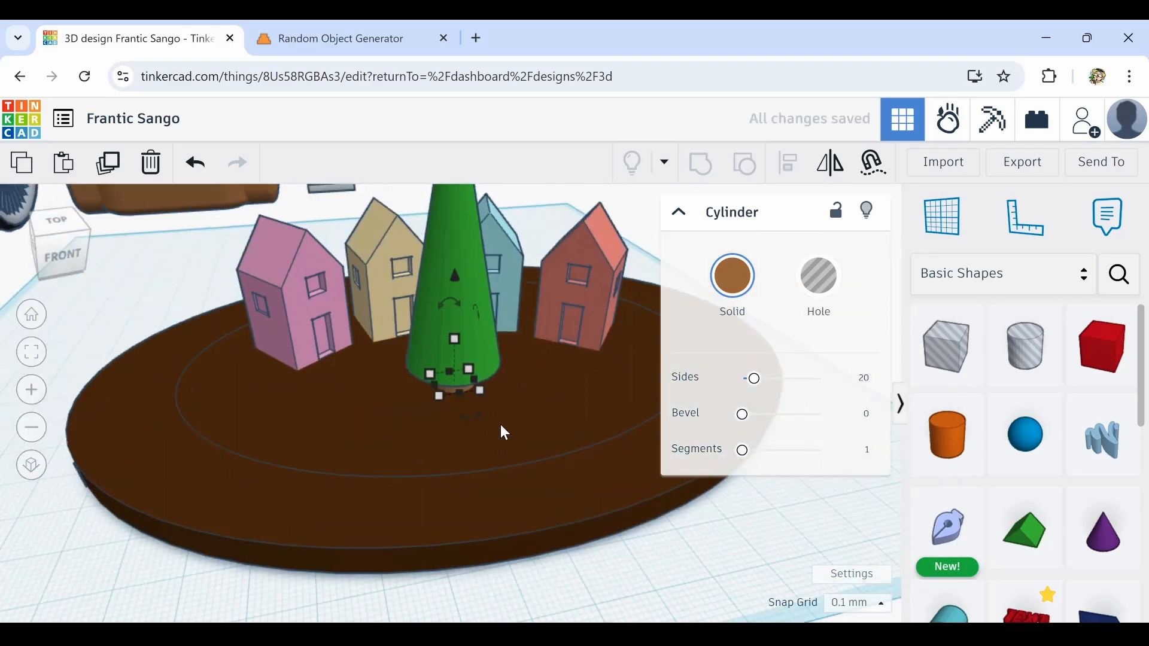
Raise the green cone and its trunk together slightly so more of the trunk shows above the base
shift+click(466, 326)
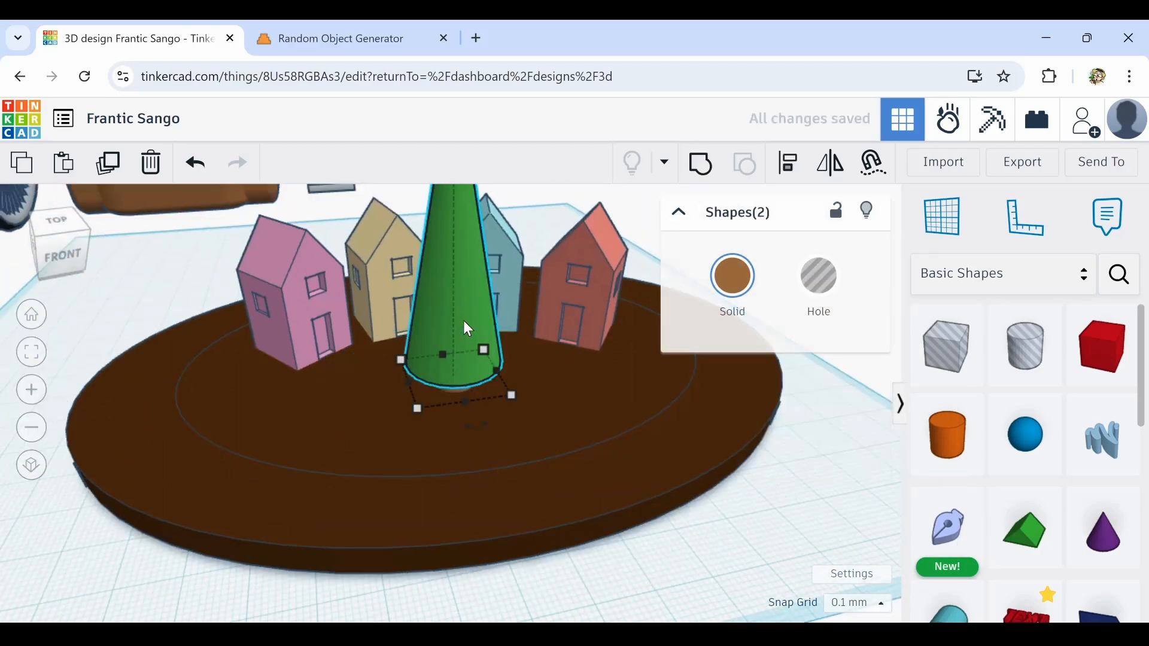
key(ctrl+Up)
key(ctrl+Up)
key(ctrl+Up)
key(ctrl+Up)
Duplicate the brown base disc and scale the copy down to about 127 by 89 mm
click(399, 401)
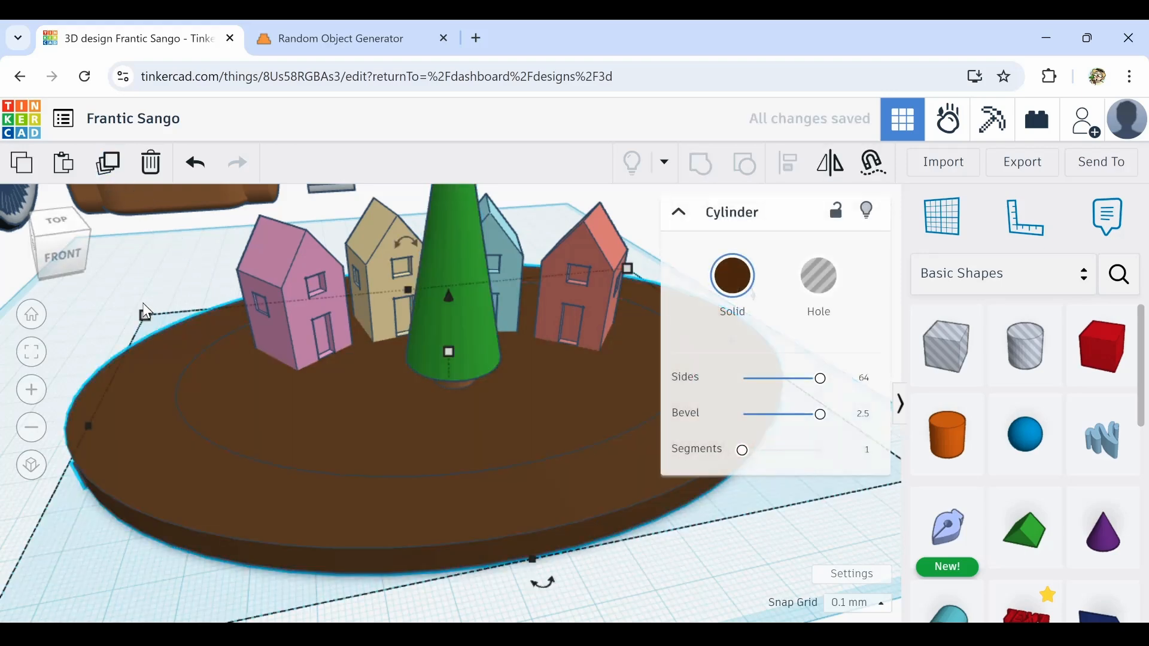
drag(145, 311, 294, 383)
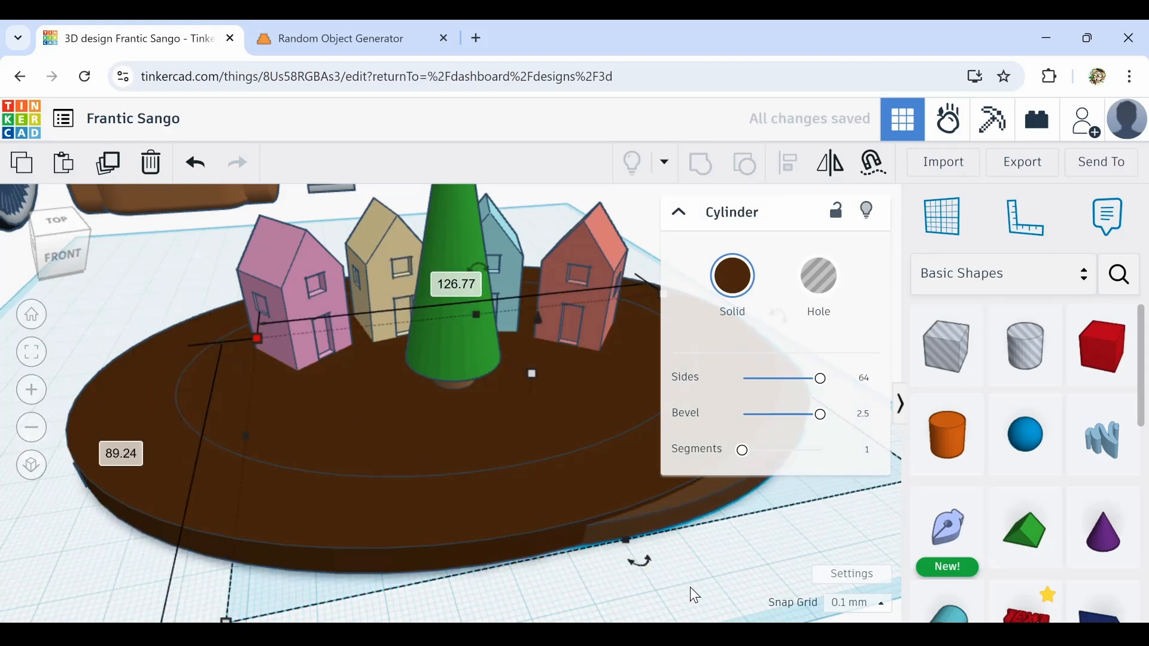
drag(570, 491, 651, 548)
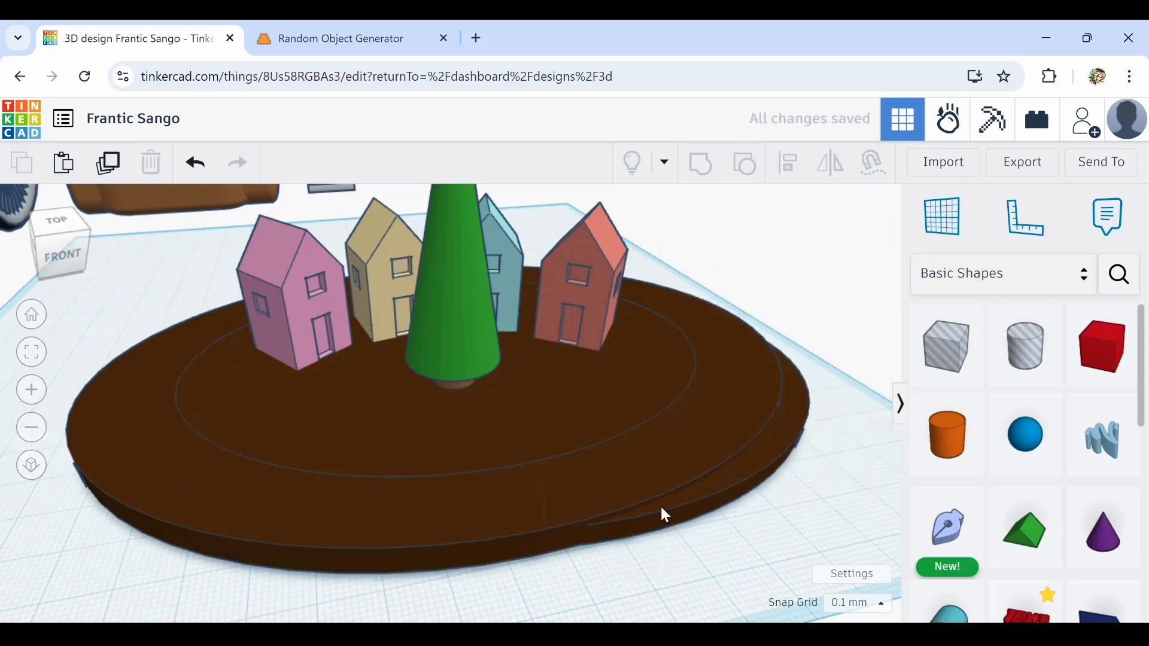
Colour the smaller disc white as snow and raise it just above the brown base
click(660, 504)
click(733, 276)
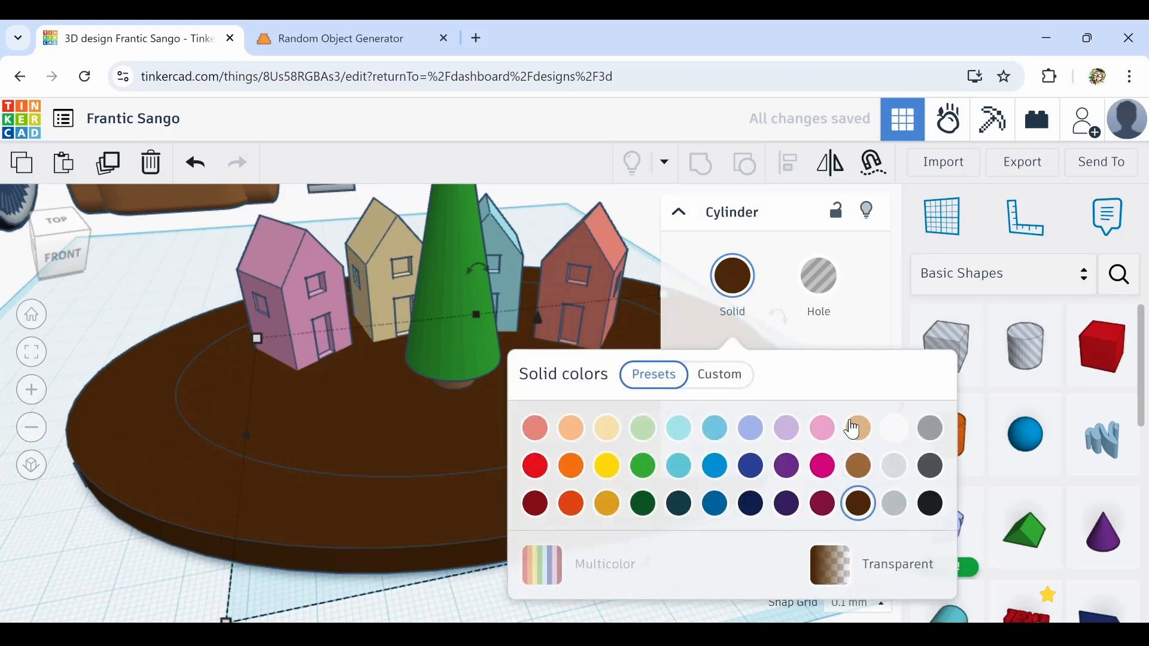
click(903, 431)
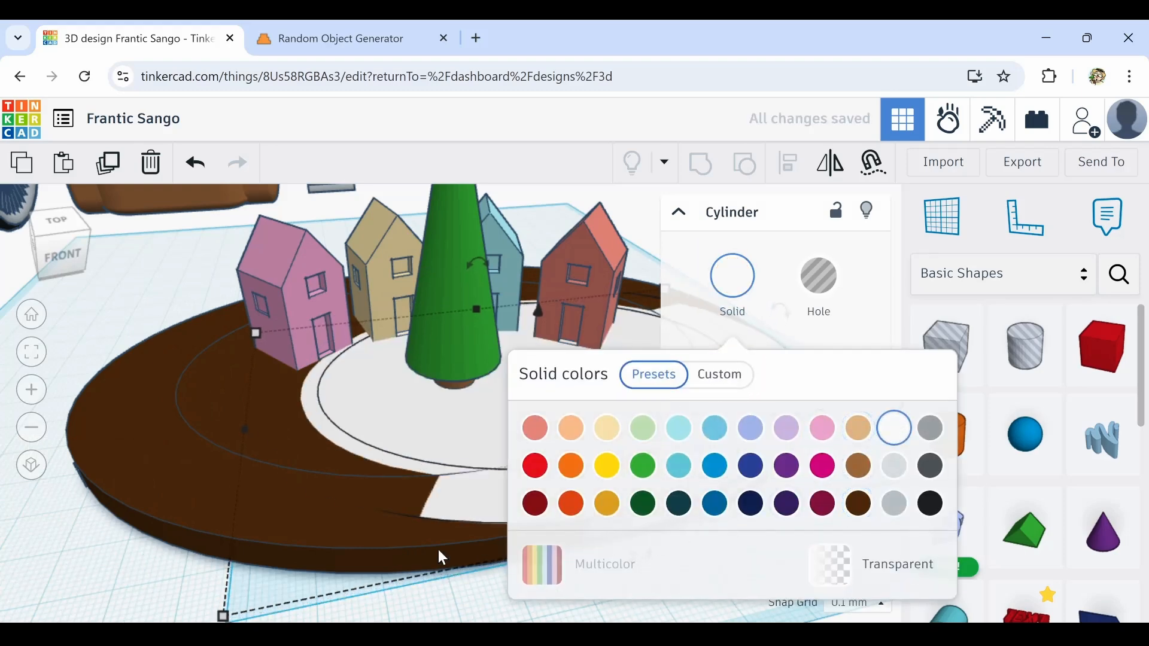
click(498, 592)
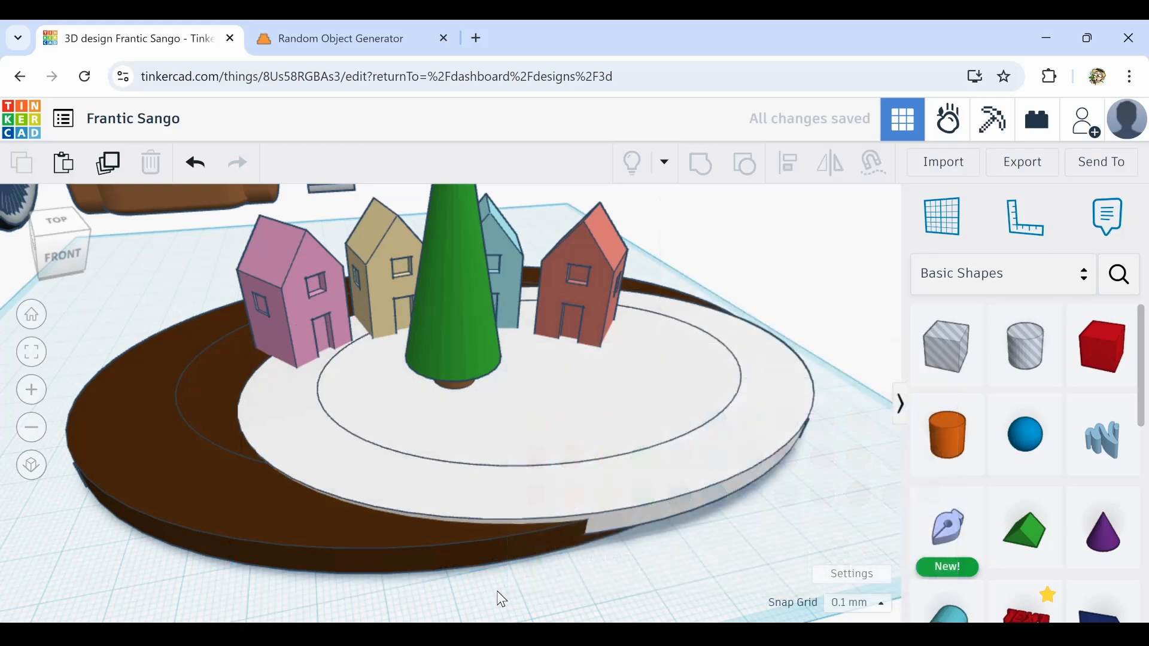
Align the white disc and the brown base so they are centred in both horizontal directions
scroll(499, 593, down, 3)
drag(636, 560, 569, 510)
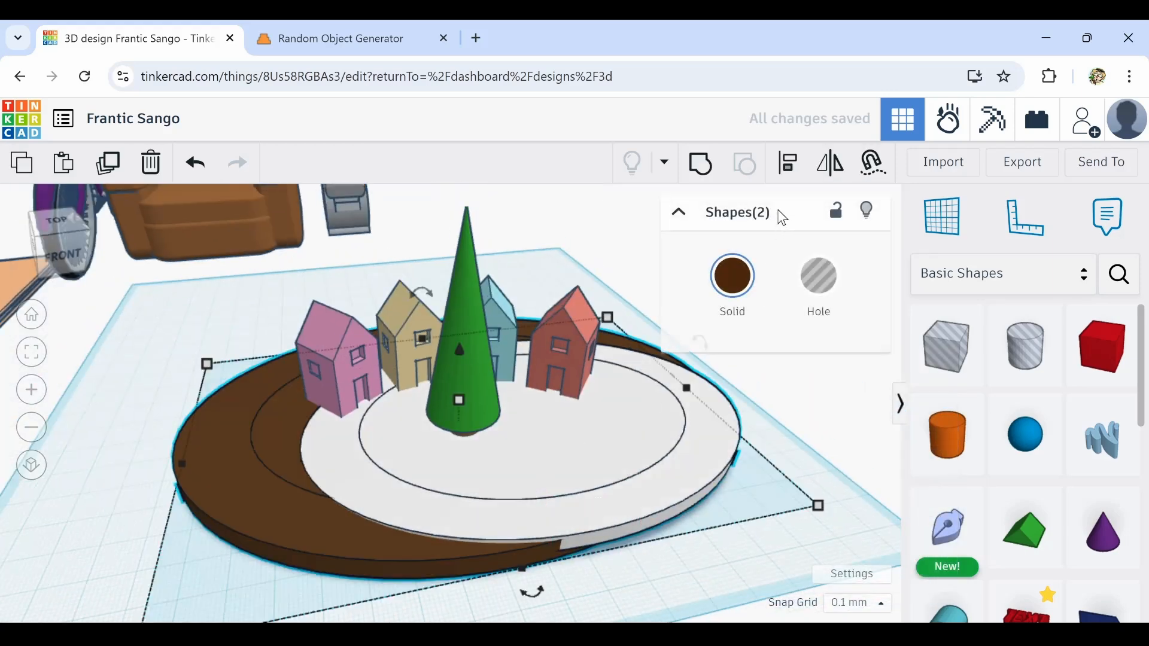
click(784, 173)
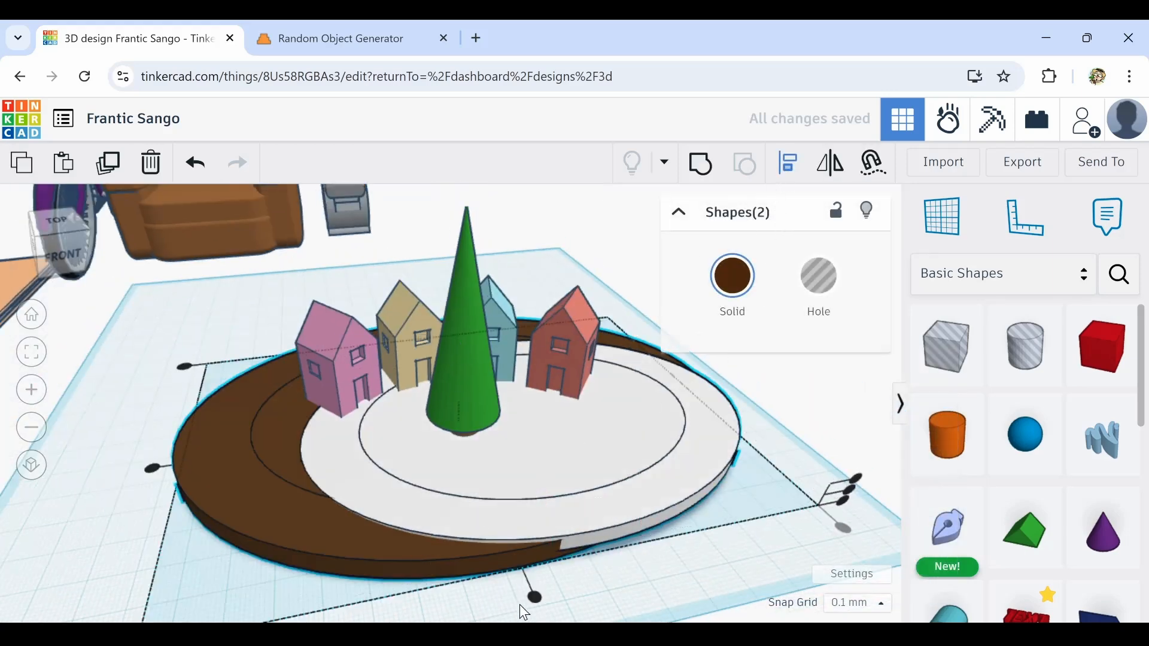
click(535, 597)
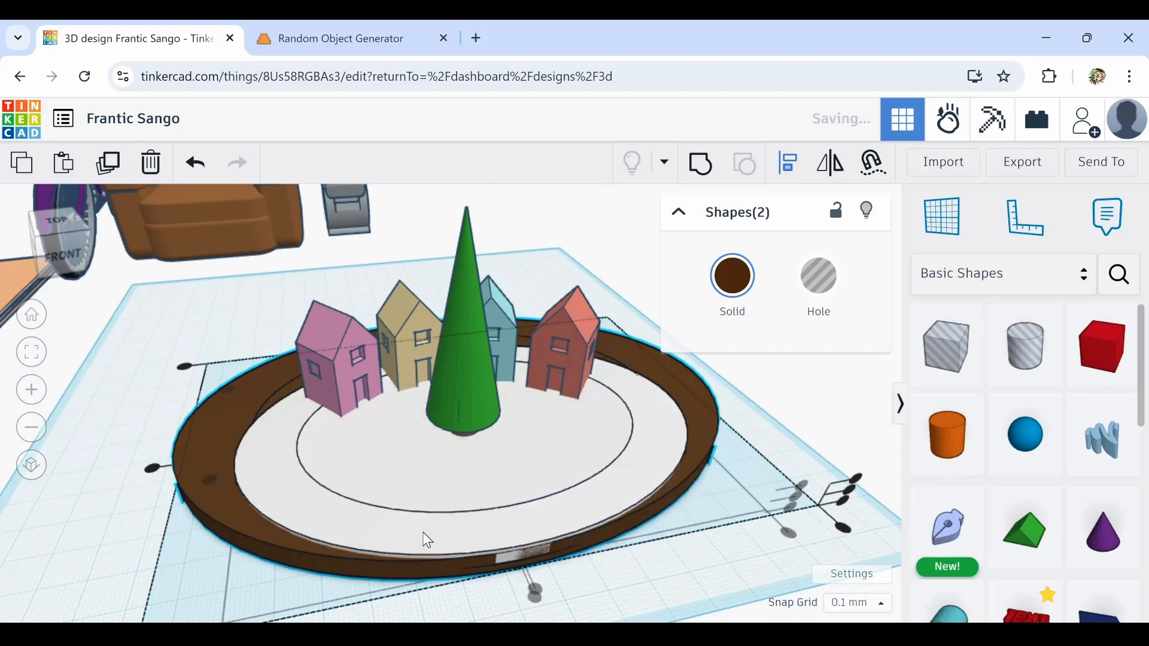
click(153, 467)
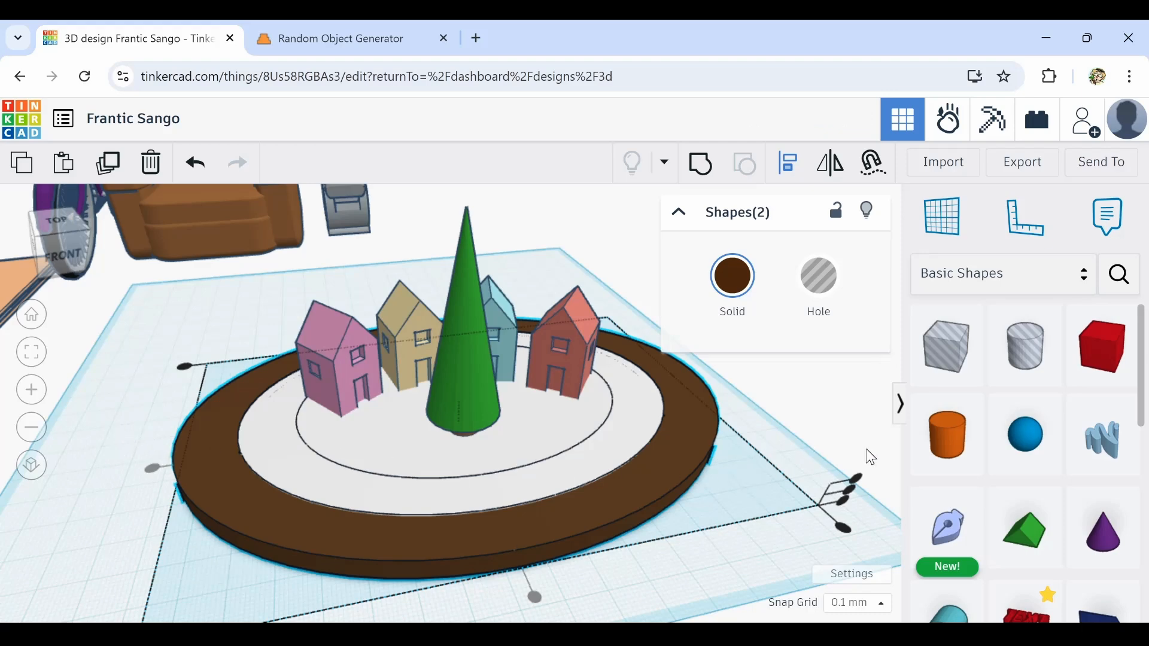
Place a sphere on the snow in front of the red house and scale it uniformly to about 9 mm
drag(1028, 440, 540, 428)
shift+drag(546, 365, 548, 400)
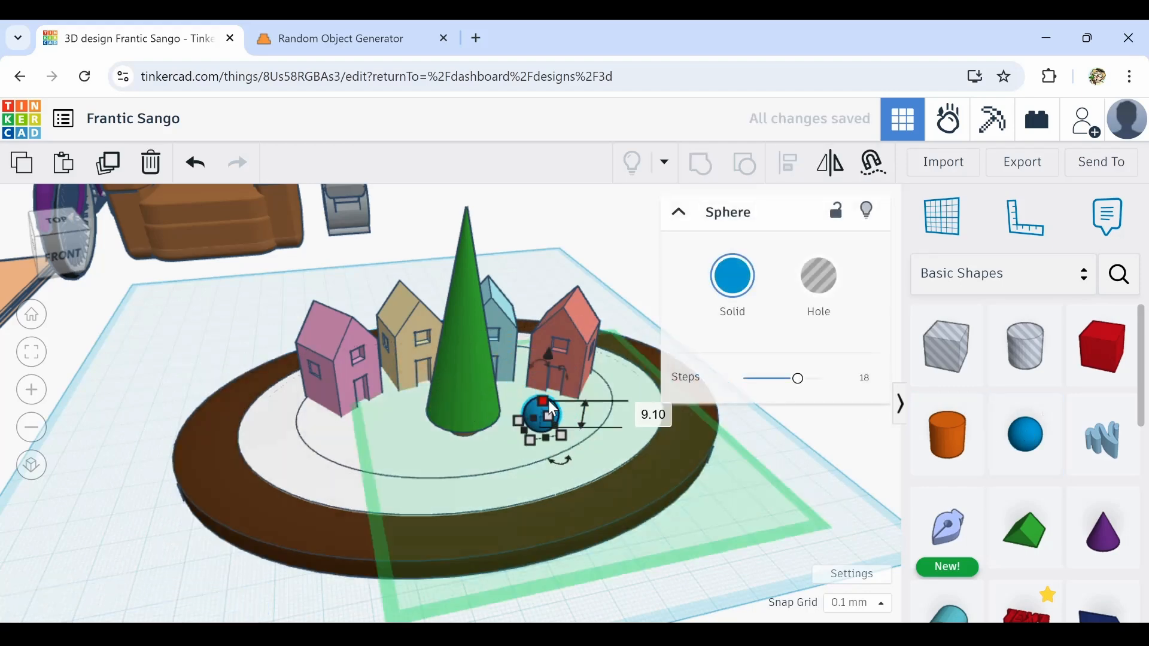
scroll(548, 401, up, 3)
click(878, 440)
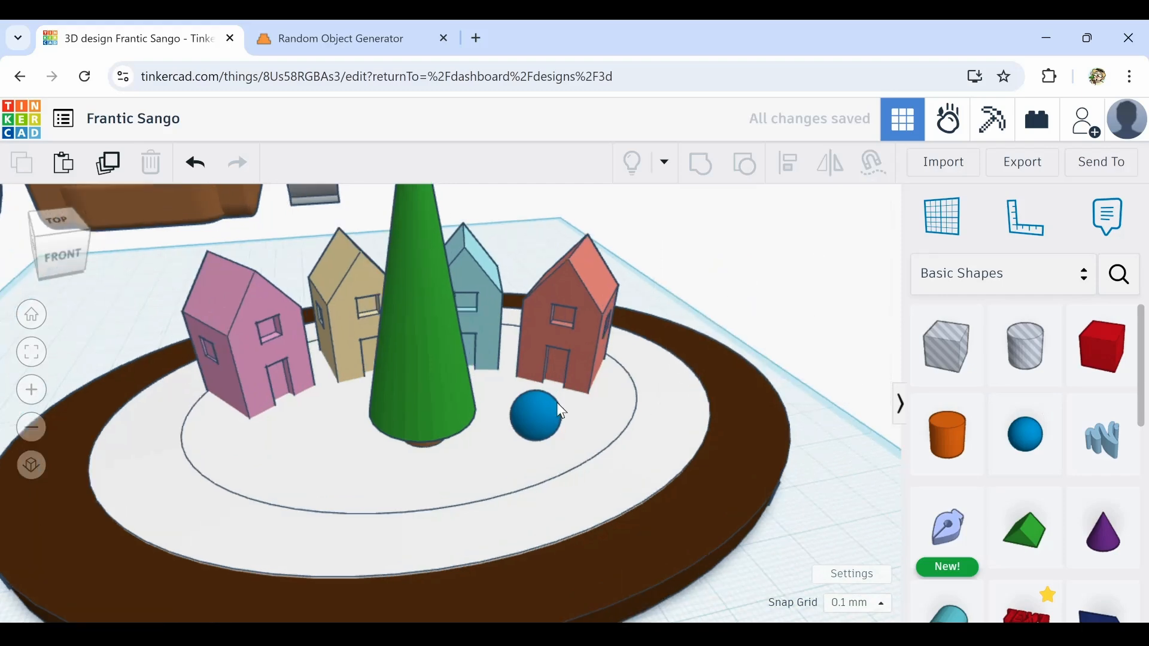
Sink the small sphere slightly into the snow and colour it white as the snowman's bottom ball
scroll(557, 404, up, 3)
click(529, 431)
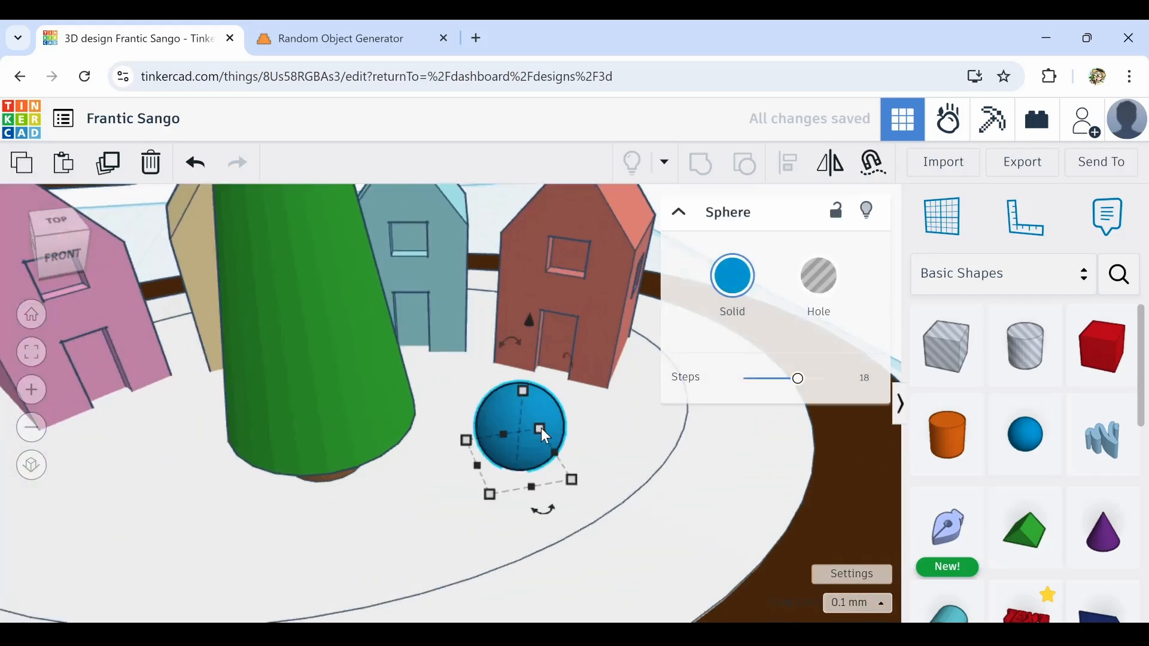
key(ctrl+Down)
key(ctrl+Down)
key(ctrl+Down)
key(ctrl+Down)
key(ctrl+Down)
key(ctrl+Down)
key(ctrl+Down)
key(ctrl+Down)
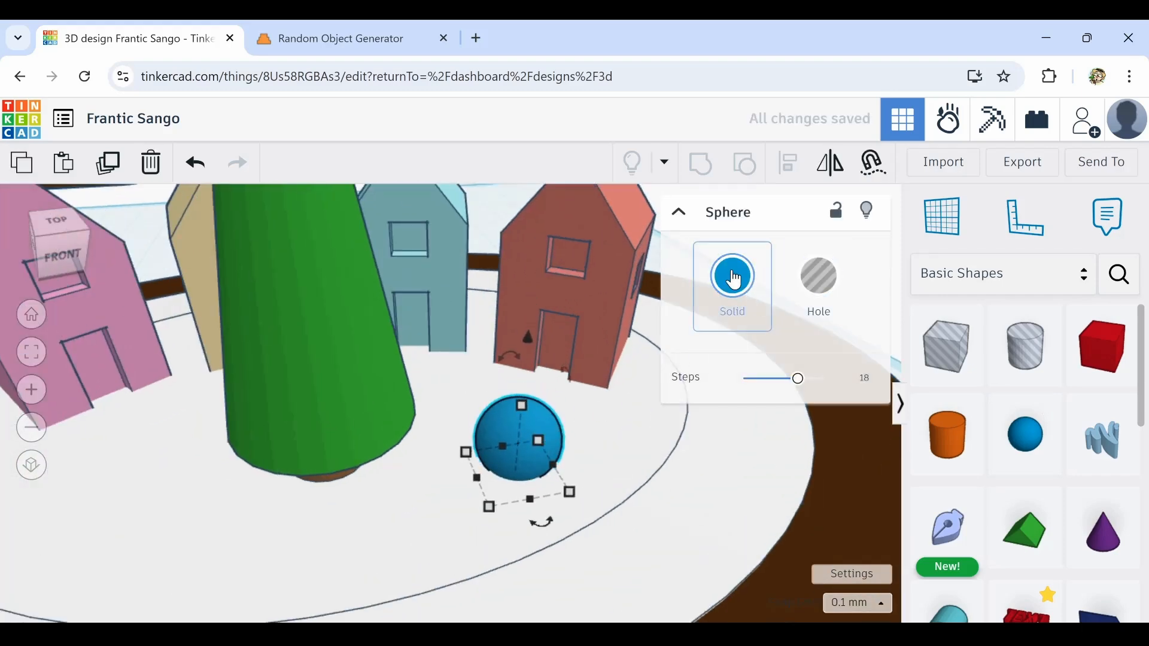
click(730, 272)
click(894, 428)
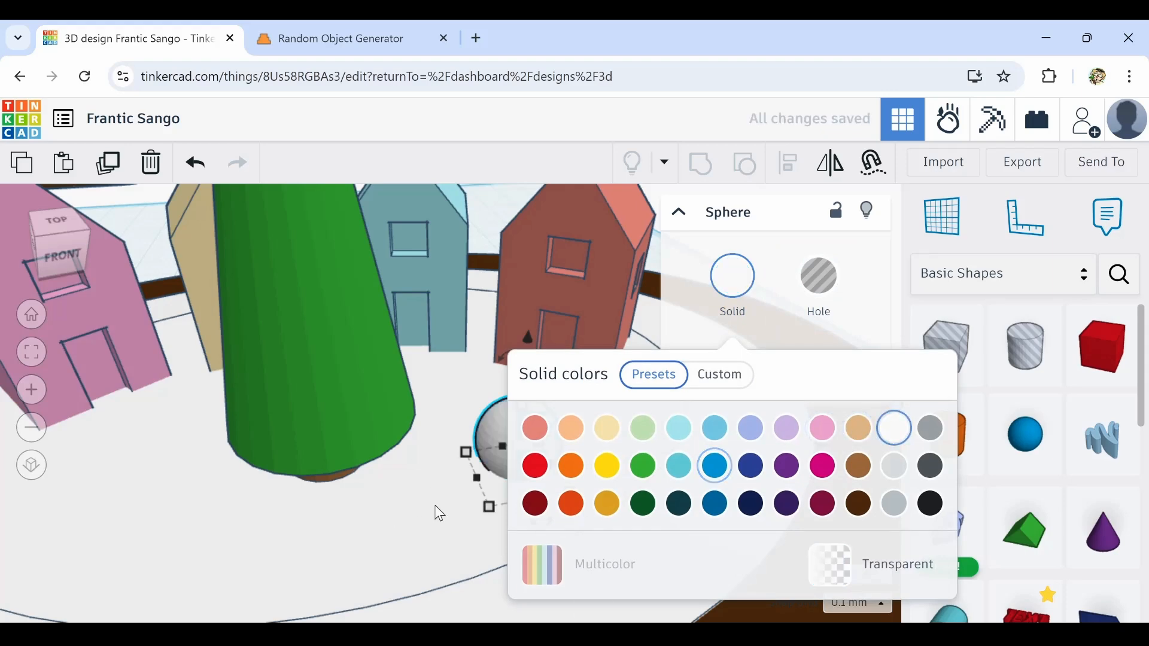
click(376, 509)
Duplicate the white sphere, raise the copy above the first and scale it down as the snowman's middle ball
click(533, 441)
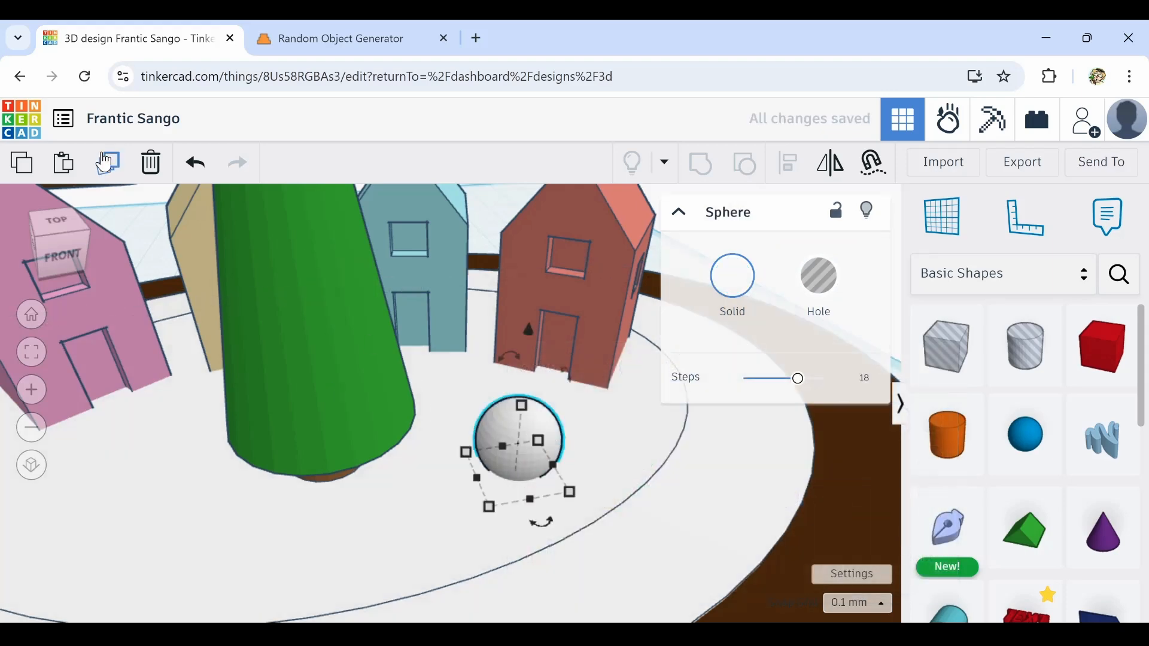
click(106, 163)
key(ctrl+Up)
key(ctrl+Up)
key(ctrl+Up)
key(ctrl+Up)
key(ctrl+Up)
key(ctrl+Up)
key(ctrl+Up)
key(ctrl+Up)
key(ctrl+Up)
key(ctrl+Up)
key(ctrl+Up)
key(ctrl+Up)
key(ctrl+Up)
key(ctrl+Up)
key(ctrl+Up)
key(ctrl+Up)
key(ctrl+Up)
key(ctrl+Up)
key(ctrl+Up)
key(ctrl+Up)
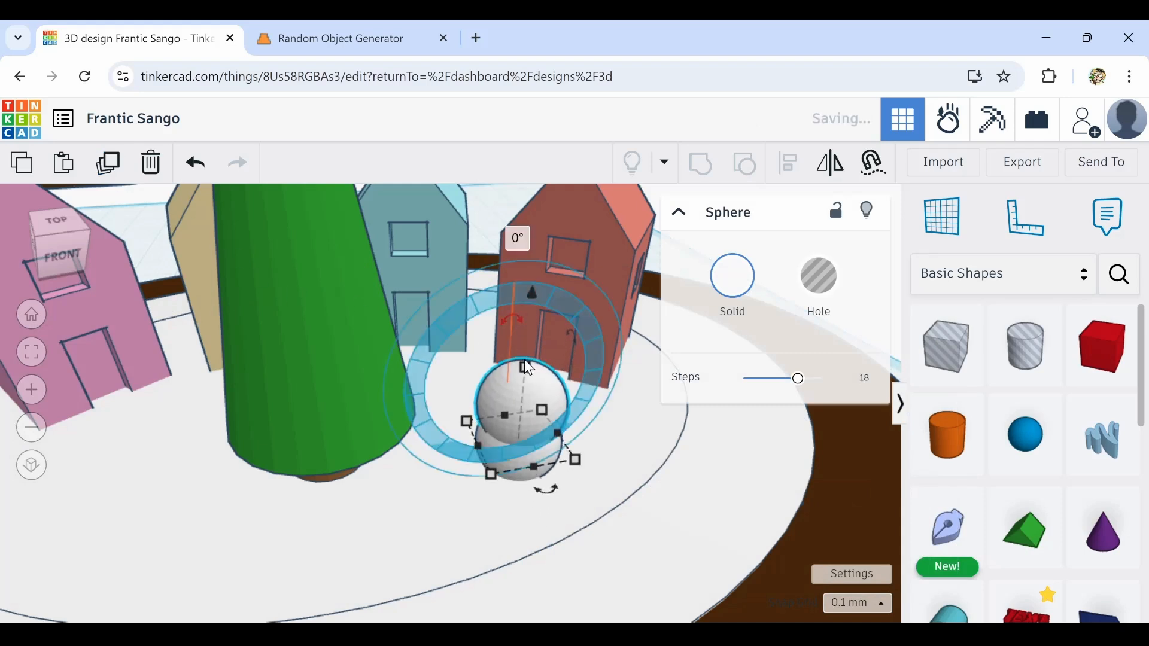
mouse_move(525, 366)
mouse_down()
mouse_move(526, 392)
mouse_move(521, 383)
mouse_up()
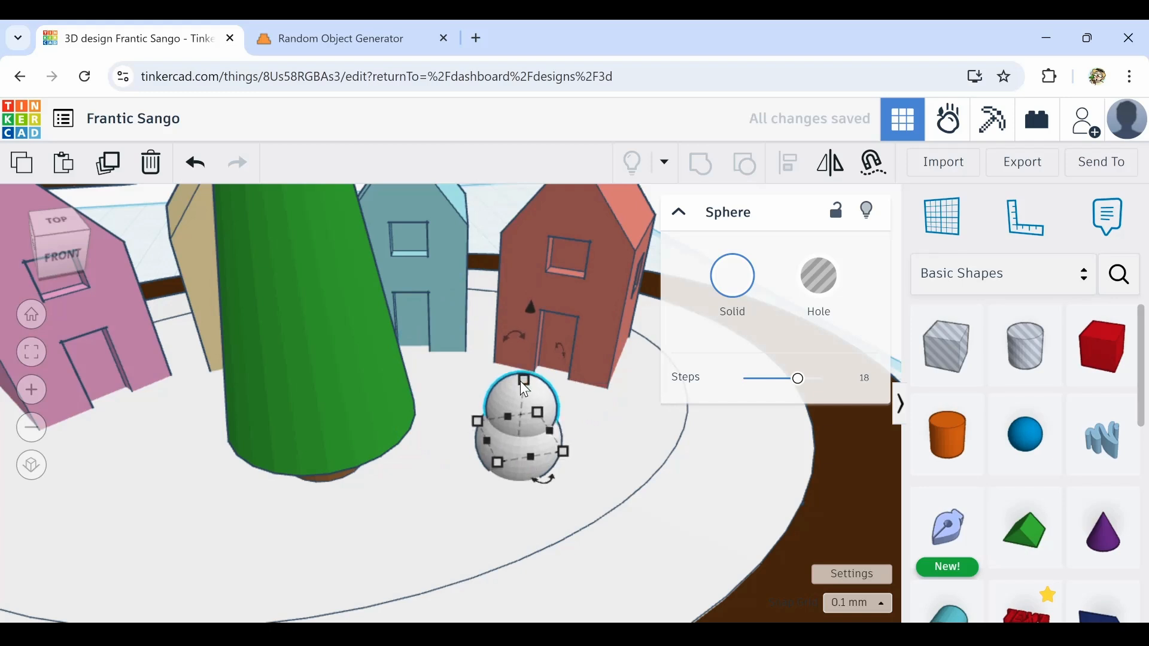
Duplicate the middle ball as a smaller one and raise it on top as the snowman's head
click(119, 172)
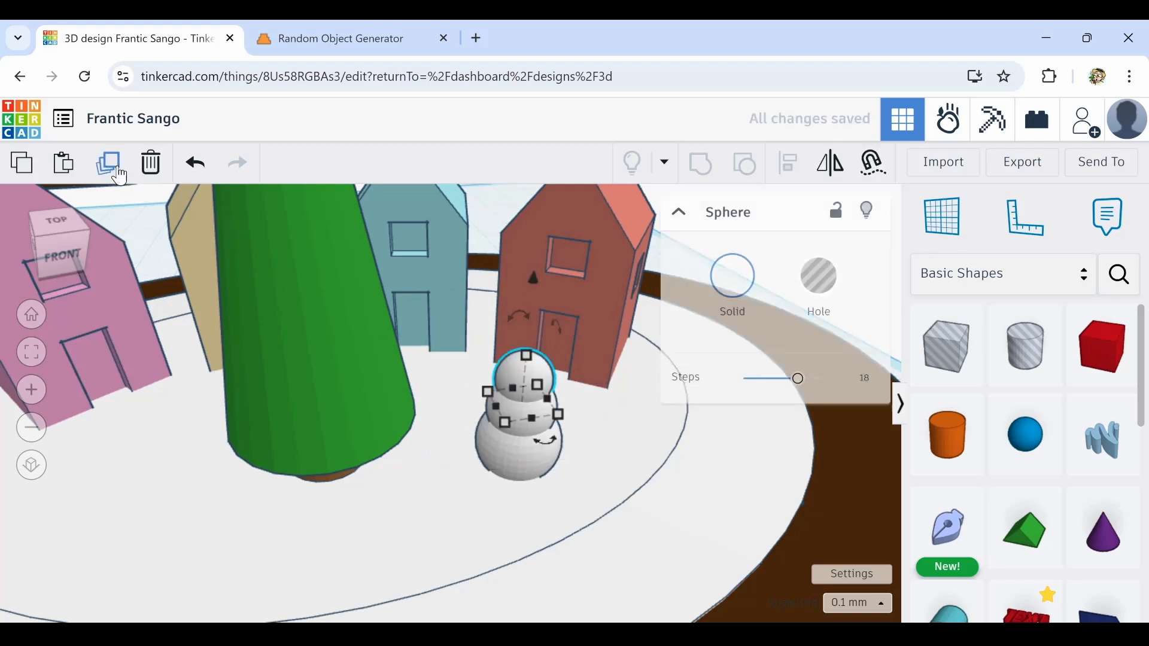
key(ctrl+Up)
key(ctrl+Up)
key(ctrl+Up)
key(ctrl+Up)
key(ctrl+Up)
key(ctrl+Up)
key(ctrl+Up)
key(ctrl+Up)
key(ctrl+Up)
key(ctrl+Up)
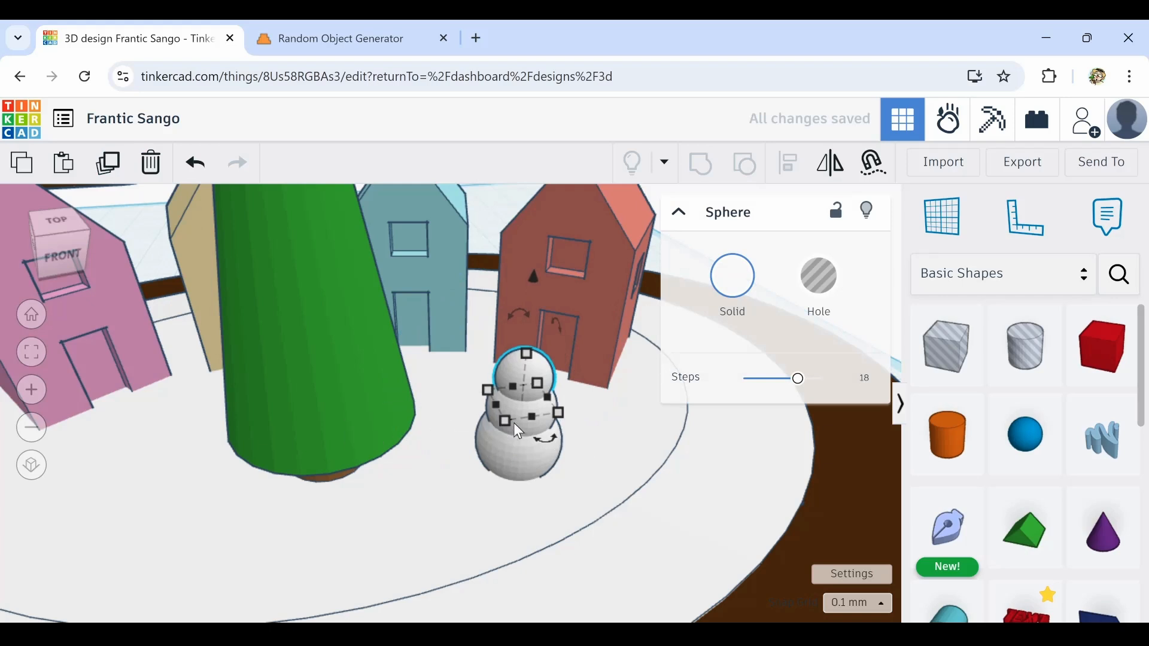
key(ctrl+Up)
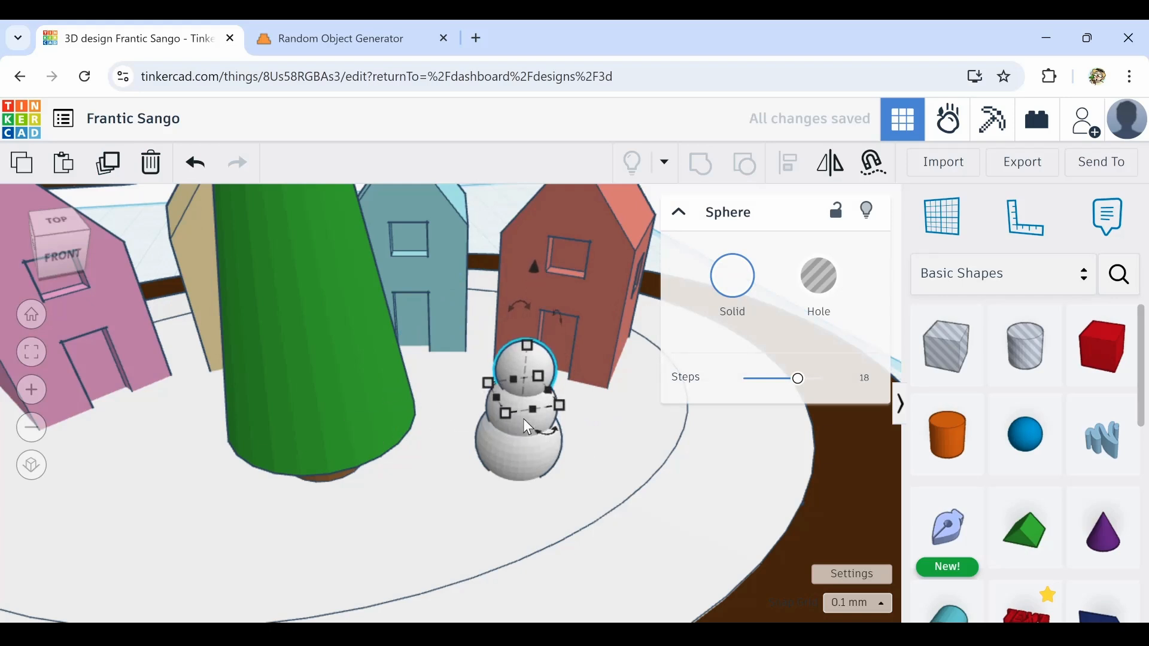
click(521, 417)
scroll(649, 468, down, 4)
click(651, 473)
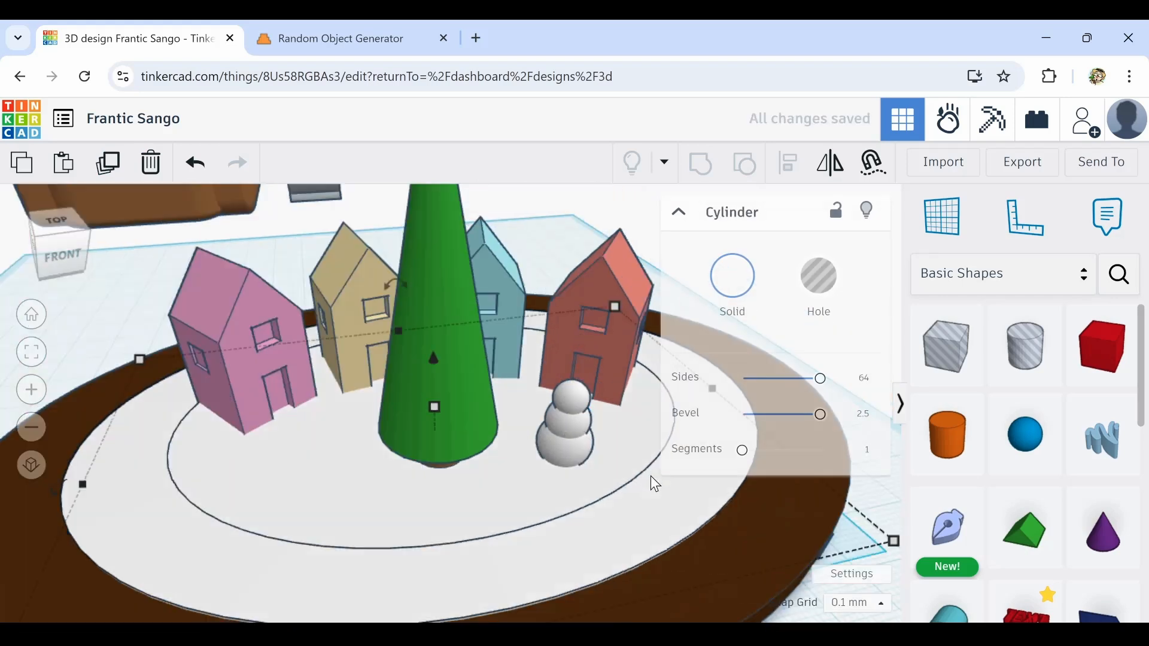
Place a new sphere on the workplane in front of the base and set its steps to 24
scroll(641, 480, down, 3)
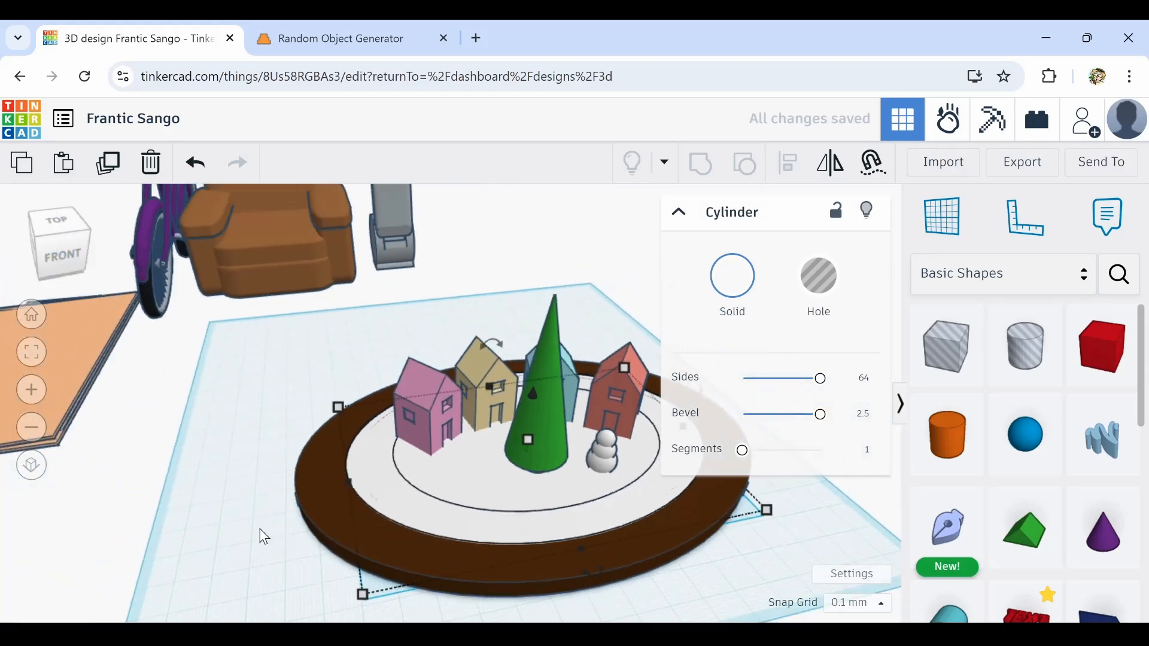
click(260, 529)
scroll(261, 530, down, 3)
right_drag(551, 551, 772, 475)
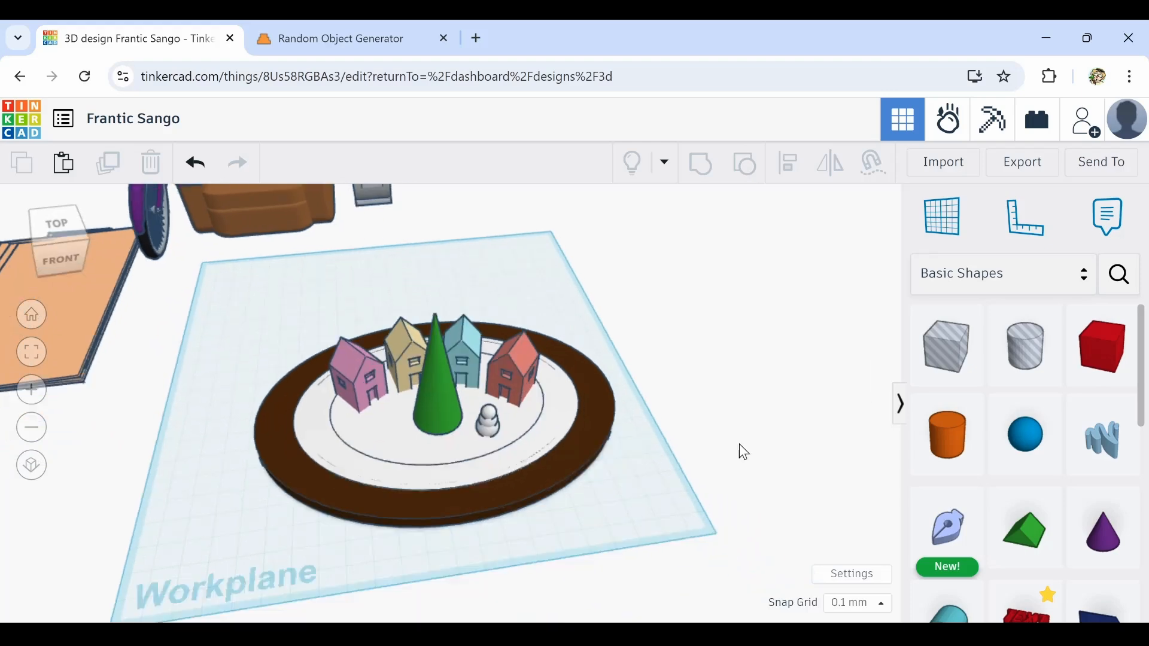
middle_drag(738, 444, 706, 412)
drag(697, 440, 401, 533)
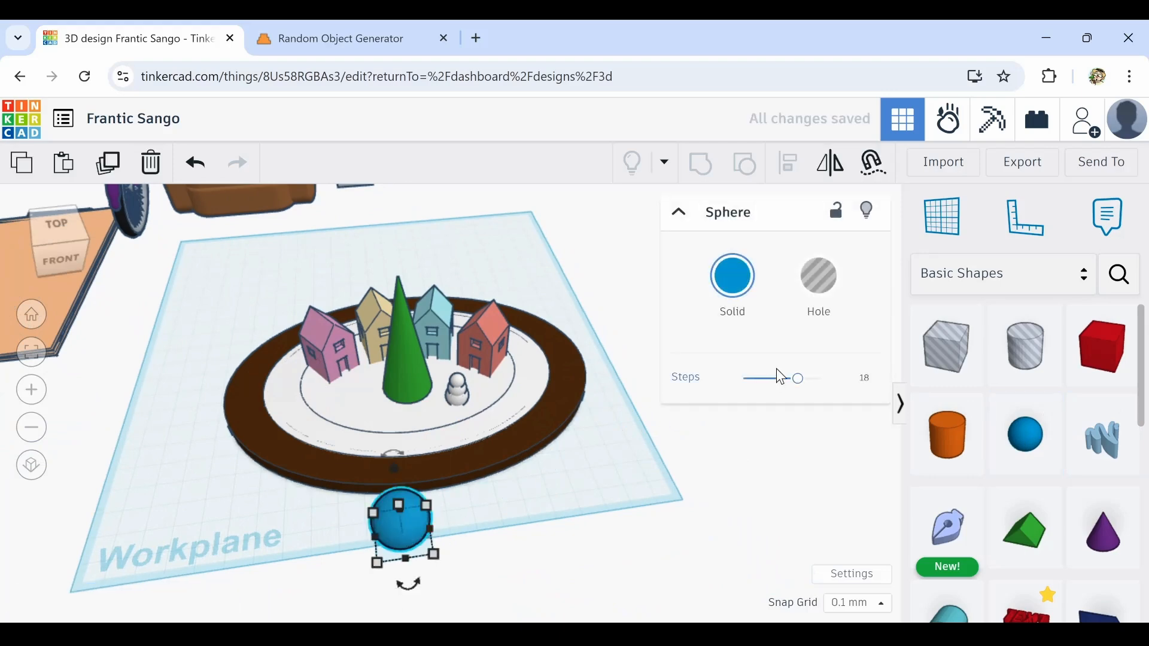
drag(804, 390, 825, 389)
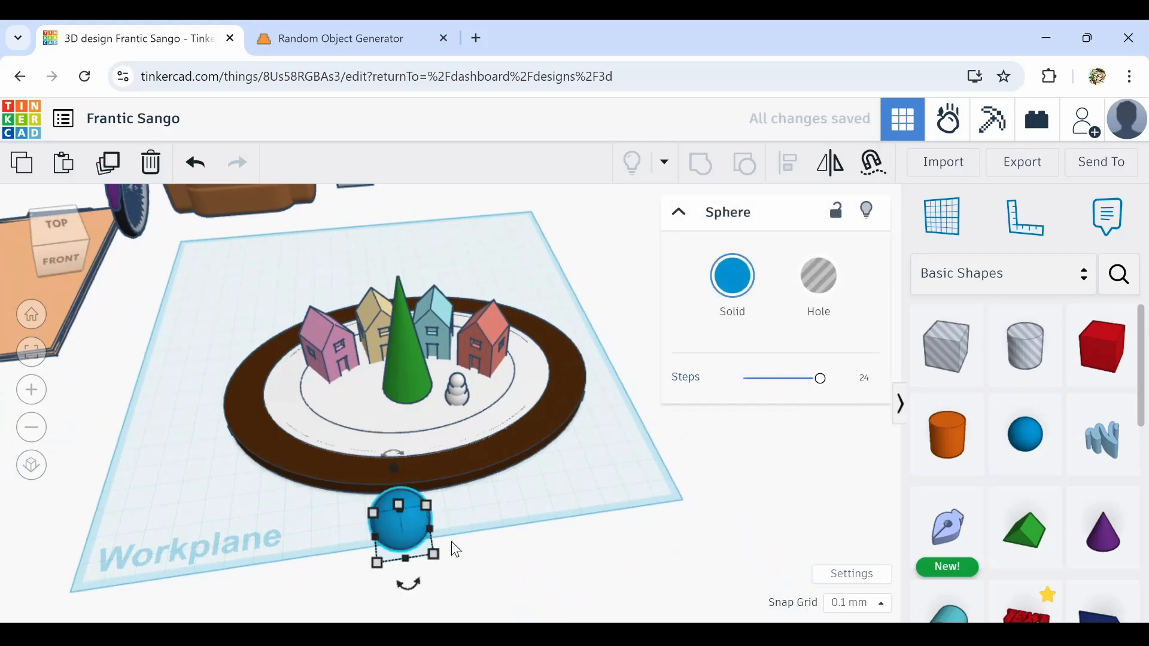
Enlarge the blue sphere over the village to about 75 mm high and lower it 27.6 mm
drag(429, 531, 390, 365)
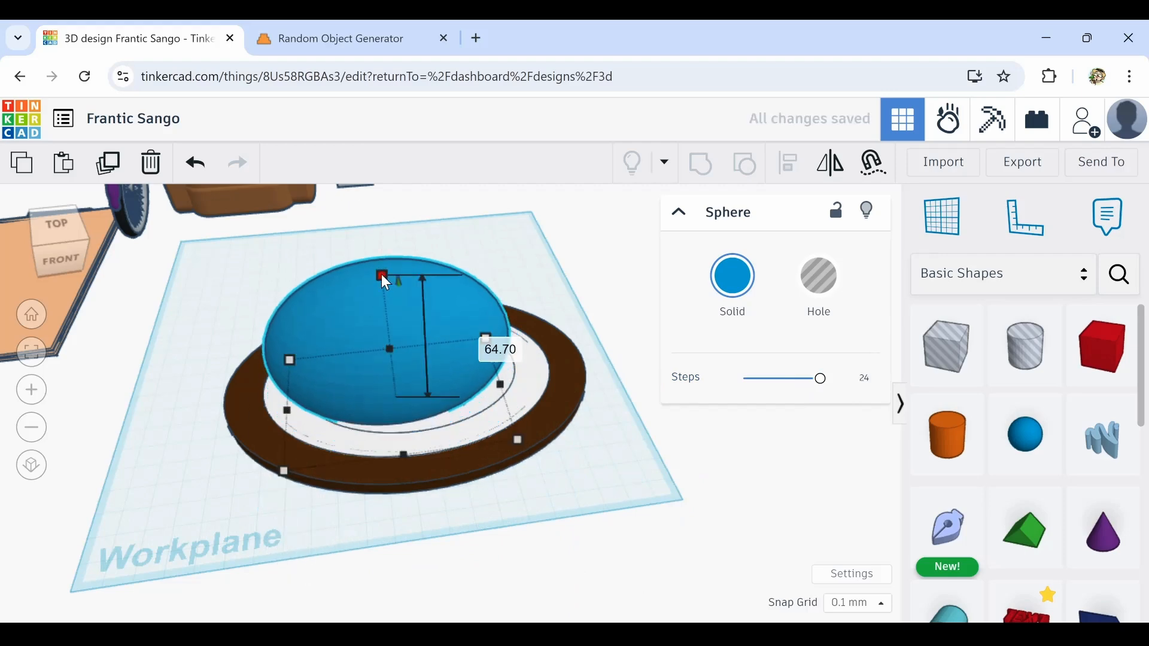
drag(381, 274, 377, 248)
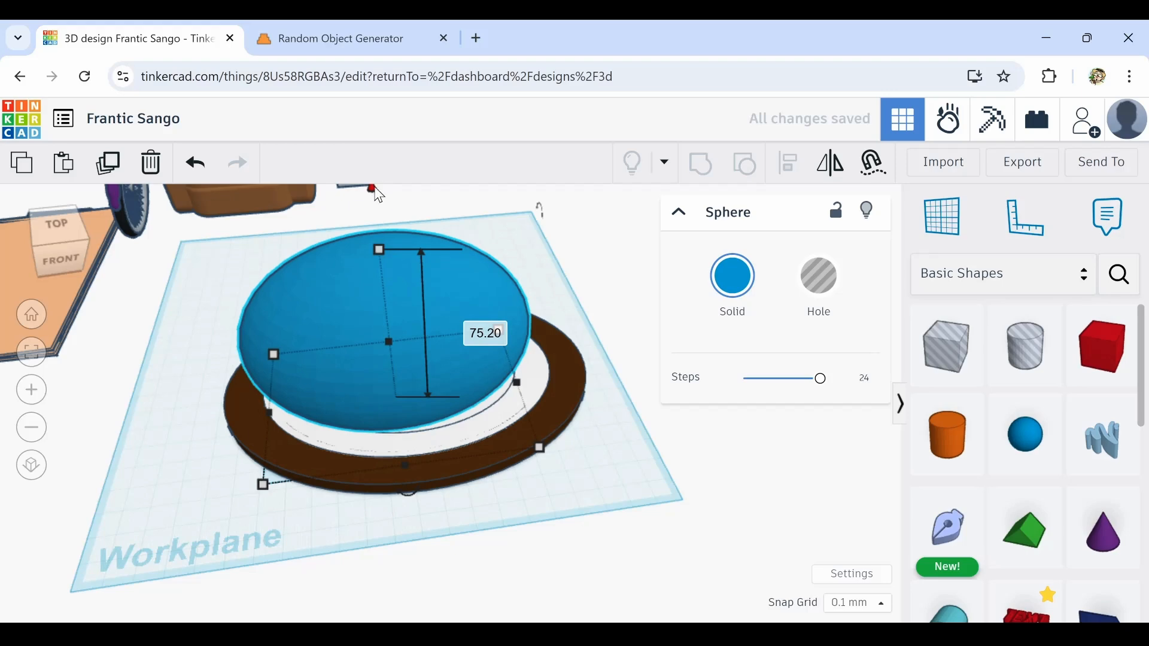
drag(372, 195, 401, 263)
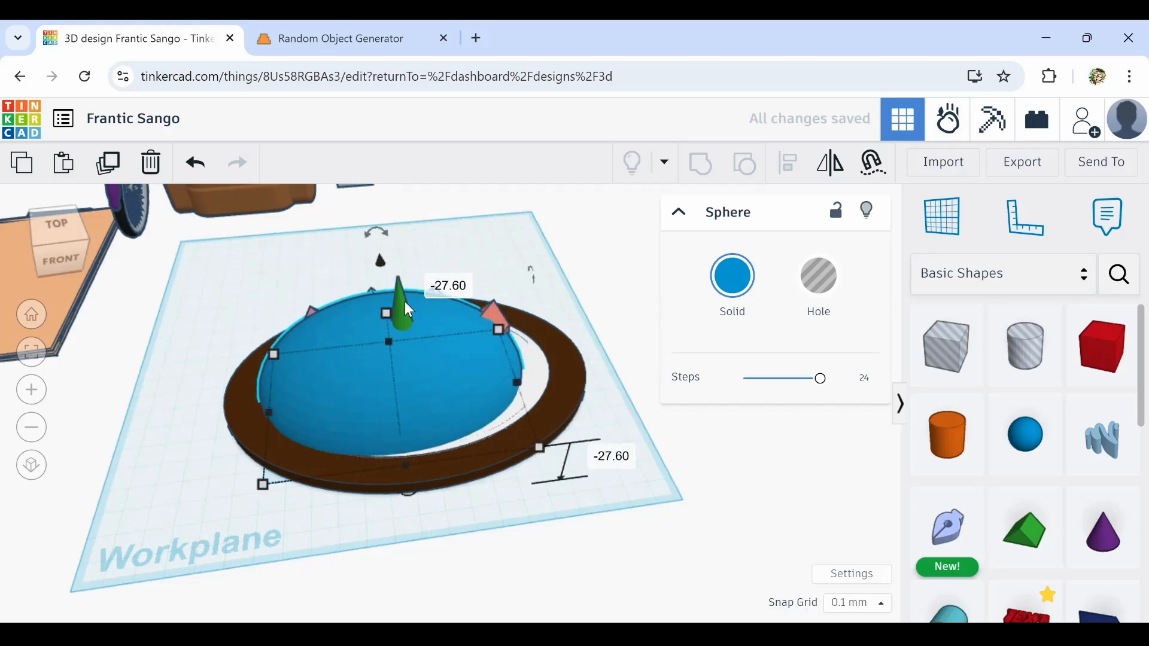
Stretch the blue sphere to about 109 mm high and extend its depth towards the back for a rounder globe
drag(382, 313, 379, 231)
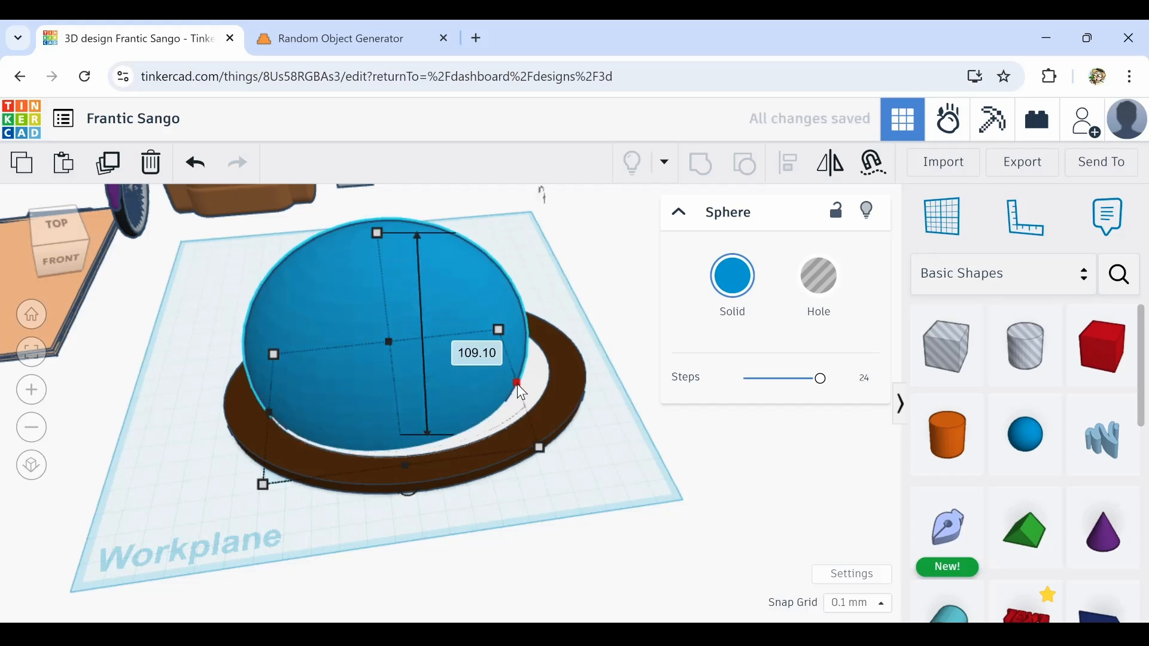
drag(517, 383, 547, 383)
right_drag(435, 427, 704, 409)
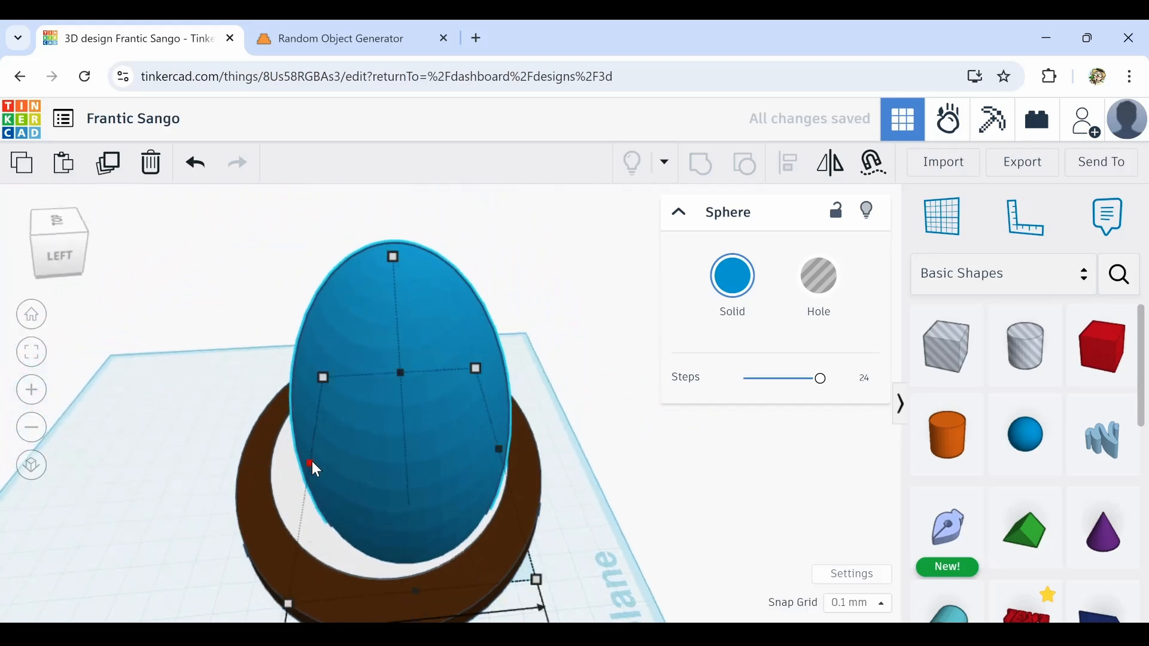
drag(312, 462, 252, 464)
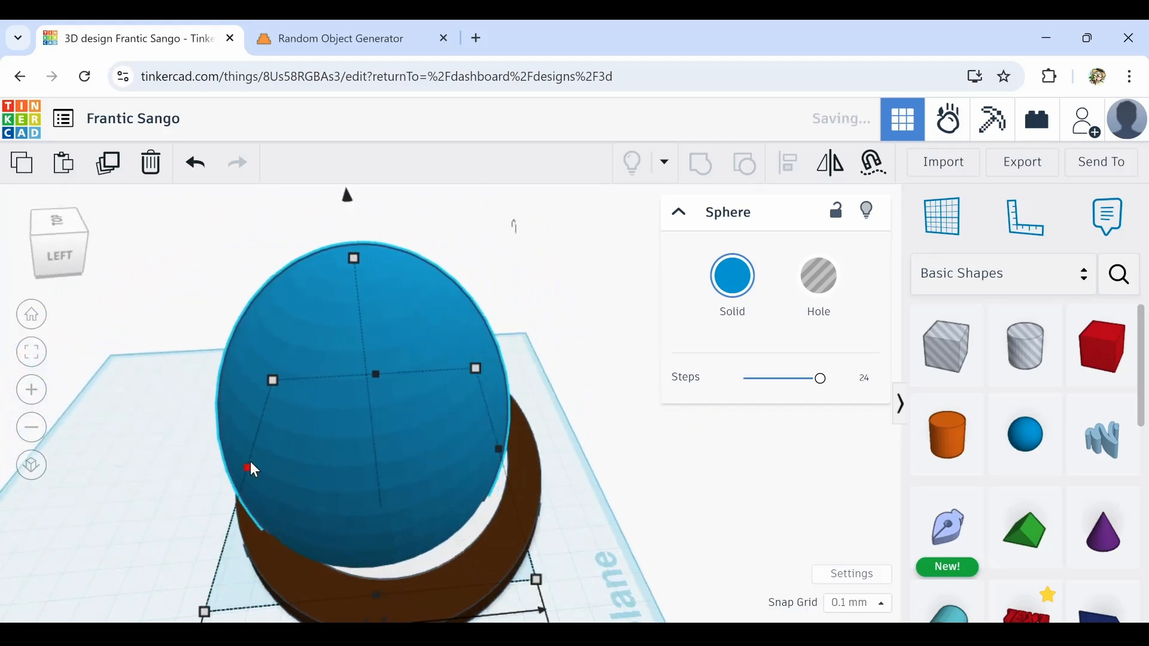
Shift the blue globe towards the front of the base until it sits centred over the white disc
key(Right)
key(Right)
key(Right)
key(Right)
key(Right)
key(Right)
key(Right)
key(Right)
key(Right)
key(Right)
key(Right)
key(Right)
key(Right)
key(Right)
key(Right)
key(Right)
key(Right)
key(Right)
key(Right)
key(Right)
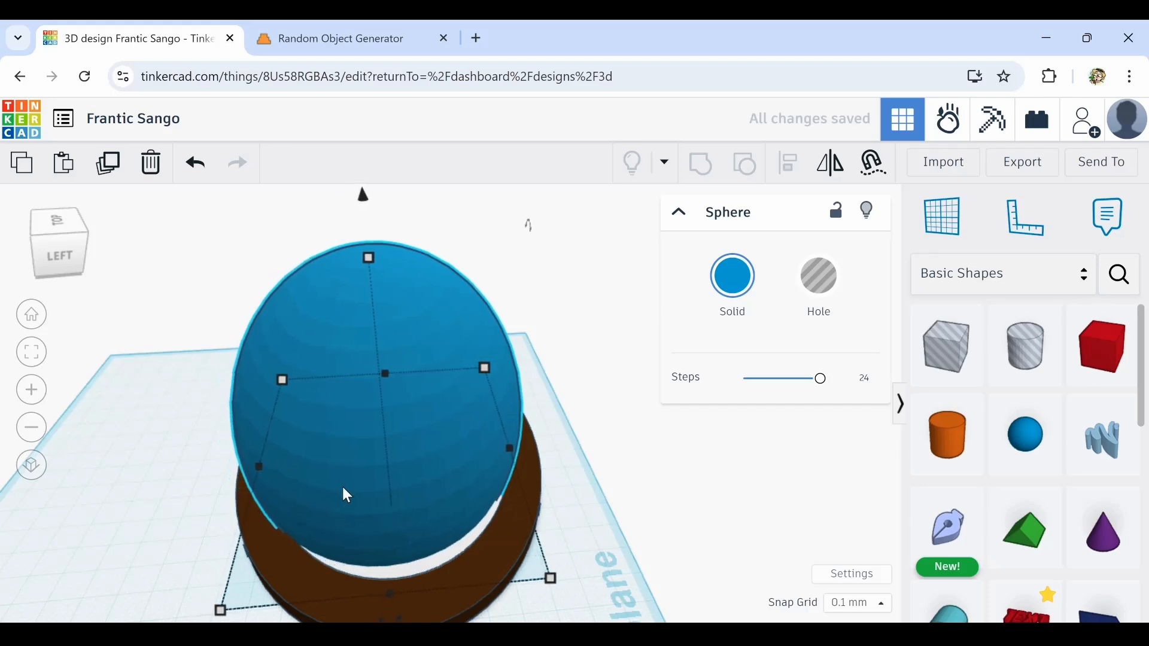
key(Right)
key(Right)
key(Right)
key(Right)
key(Right)
key(Right)
key(Right)
key(Right)
key(Right)
key(Right)
key(Right)
key(Right)
key(Right)
key(Right)
key(Right)
key(Right)
key(Right)
key(Right)
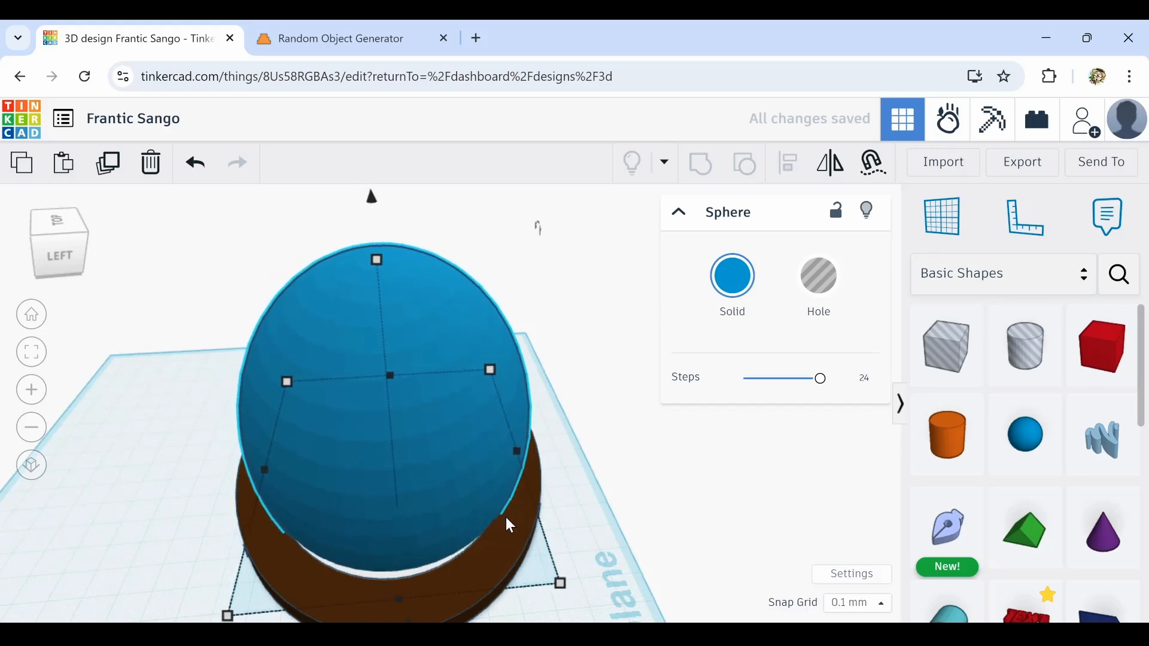
Nudge the blue globe step by step towards the left edge of the brown base
key(Down)
key(Down)
key(Down)
key(Down)
key(Down)
key(Down)
key(Down)
key(Down)
key(Down)
key(Down)
key(Down)
key(Down)
key(Down)
key(Down)
key(Down)
key(Down)
key(Down)
key(Down)
key(Down)
key(Down)
right_drag(607, 531, 374, 504)
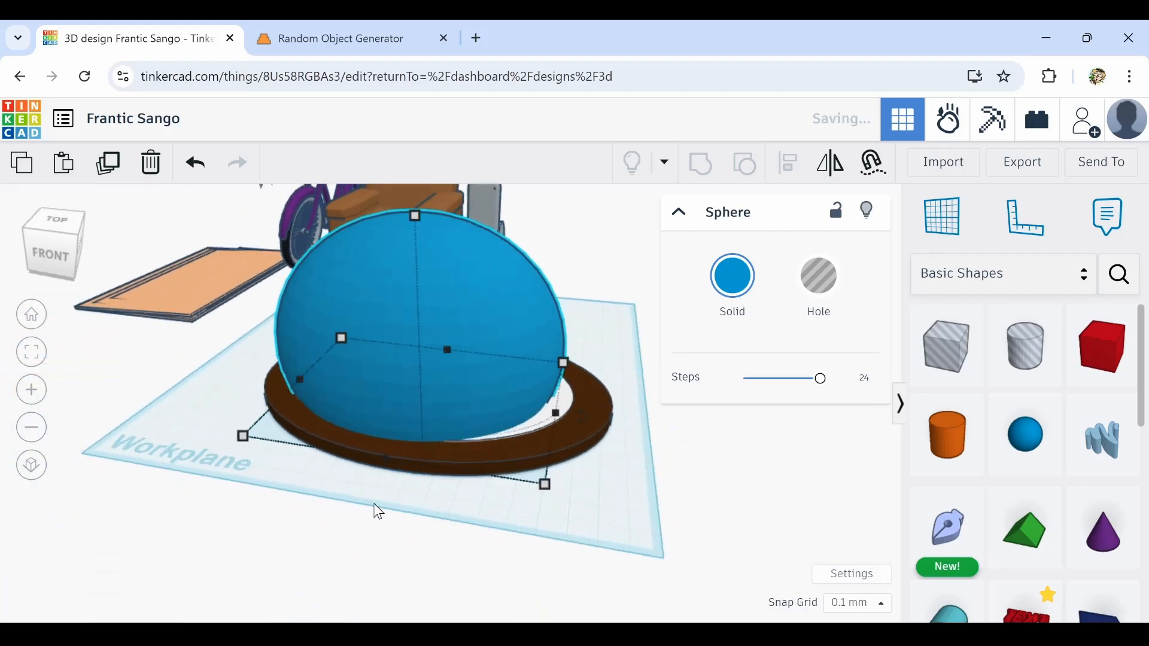
Stretch the blue globe to about 139 mm wide and make it taller so it reaches across the white disc
drag(557, 412, 590, 425)
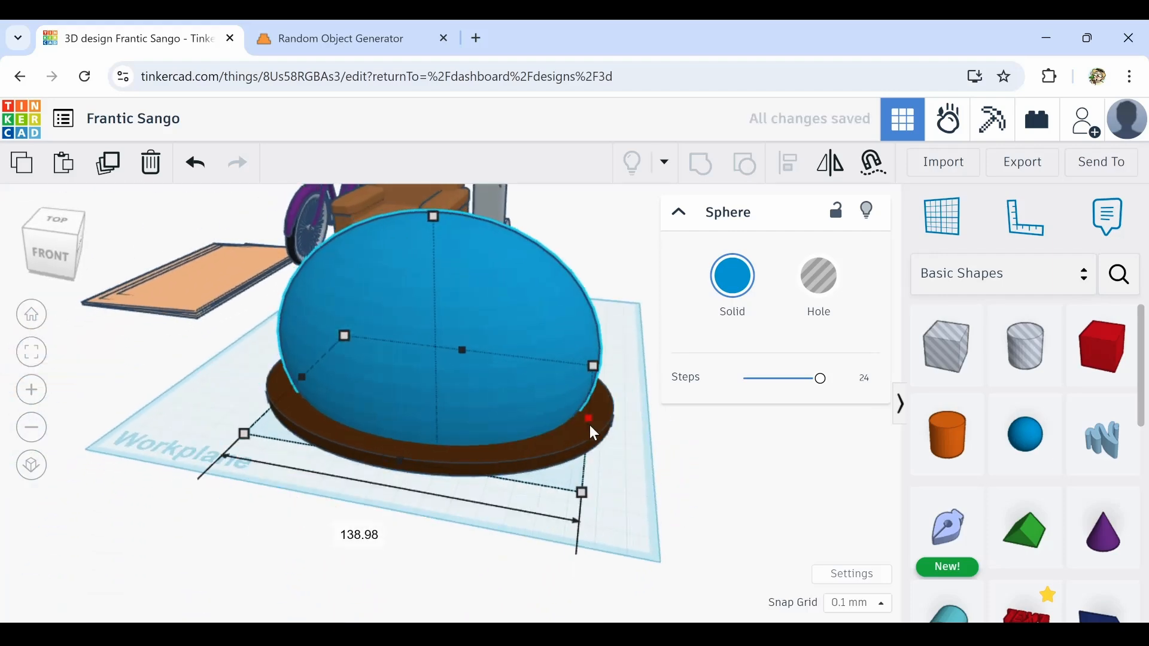
right_drag(512, 489, 443, 325)
drag(410, 220, 421, 124)
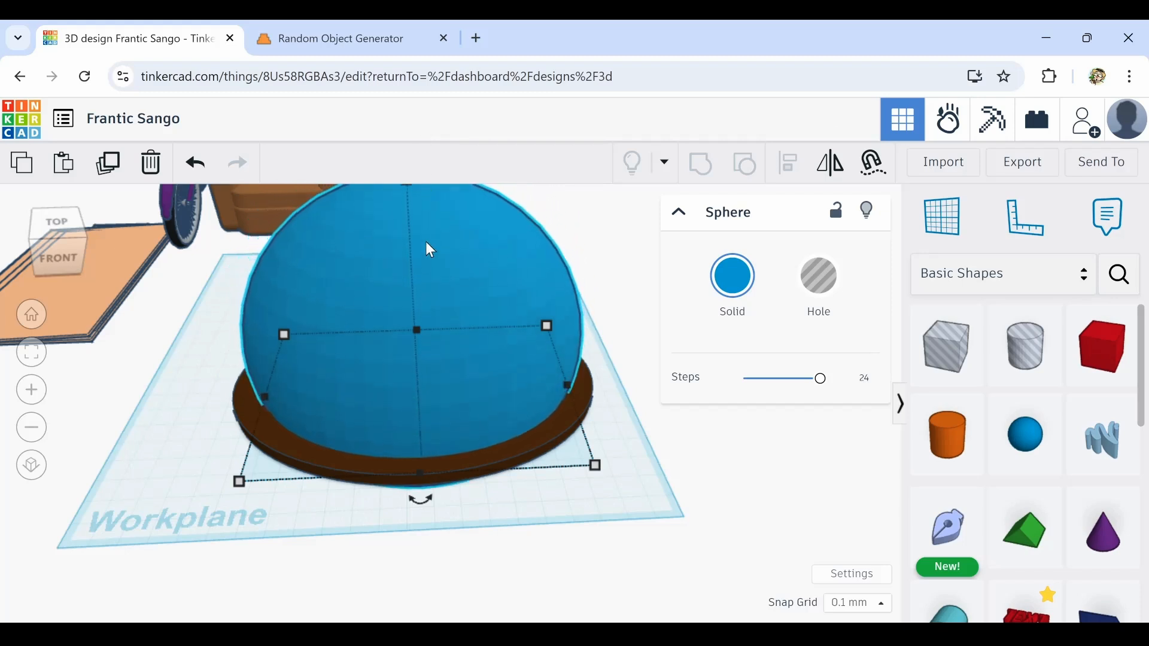
scroll(425, 250, down, 2)
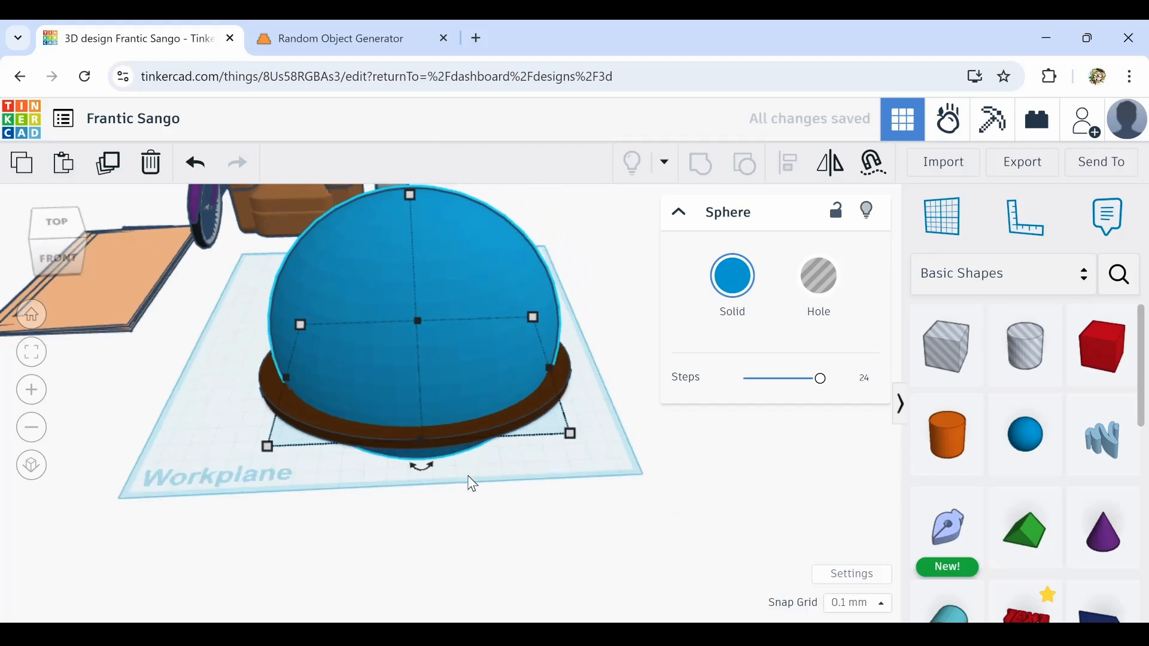
right_drag(473, 484, 469, 430)
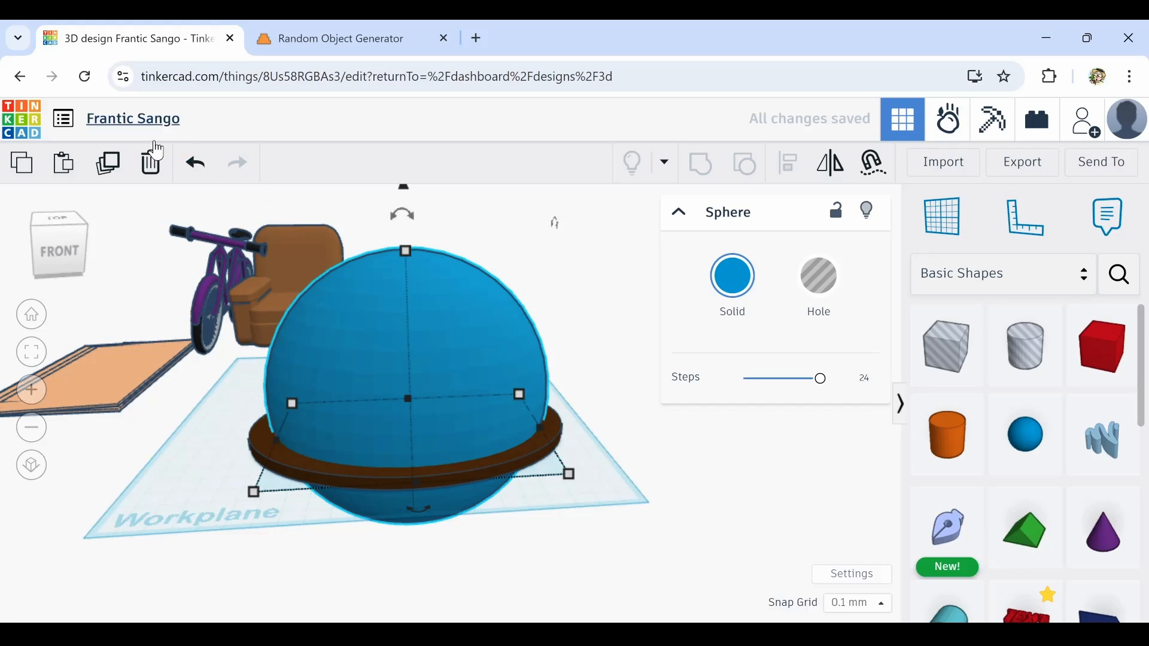
Duplicate the blue globe in place, make one copy transparent and turn the other into a hole
click(110, 166)
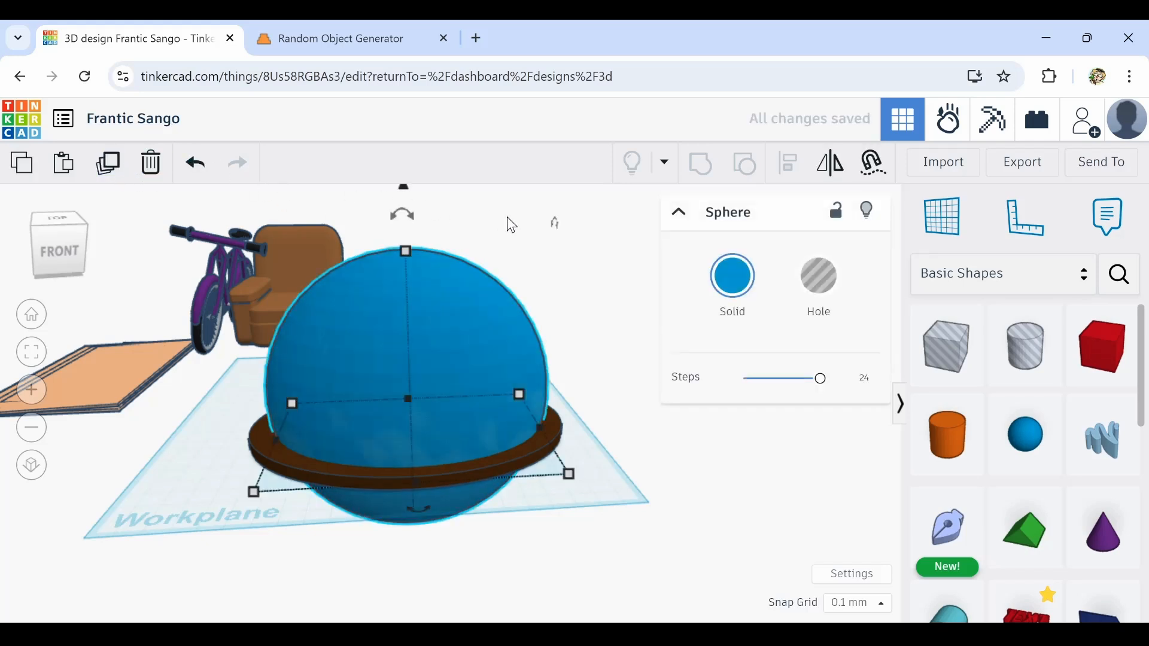
click(819, 297)
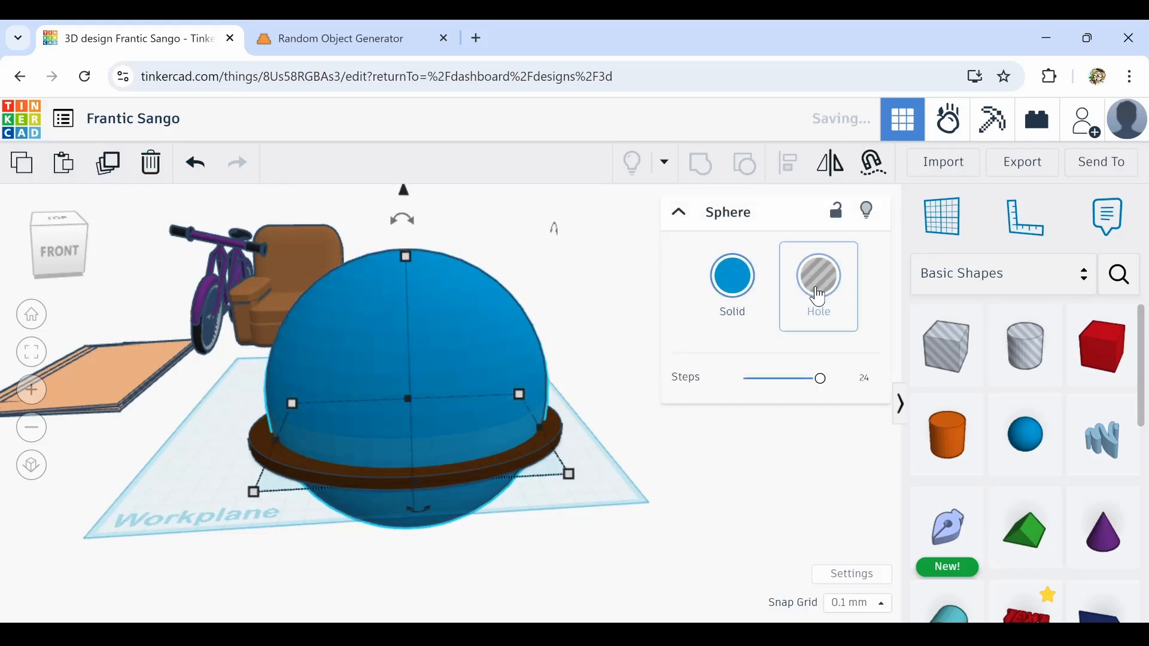
click(512, 299)
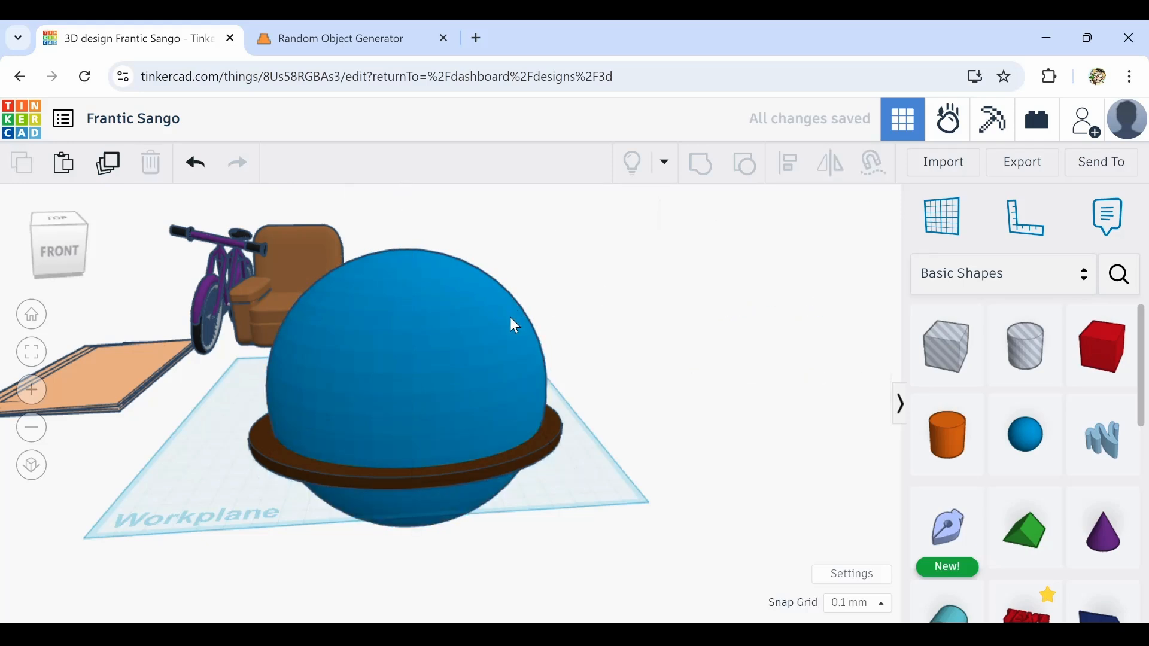
click(510, 319)
key(t)
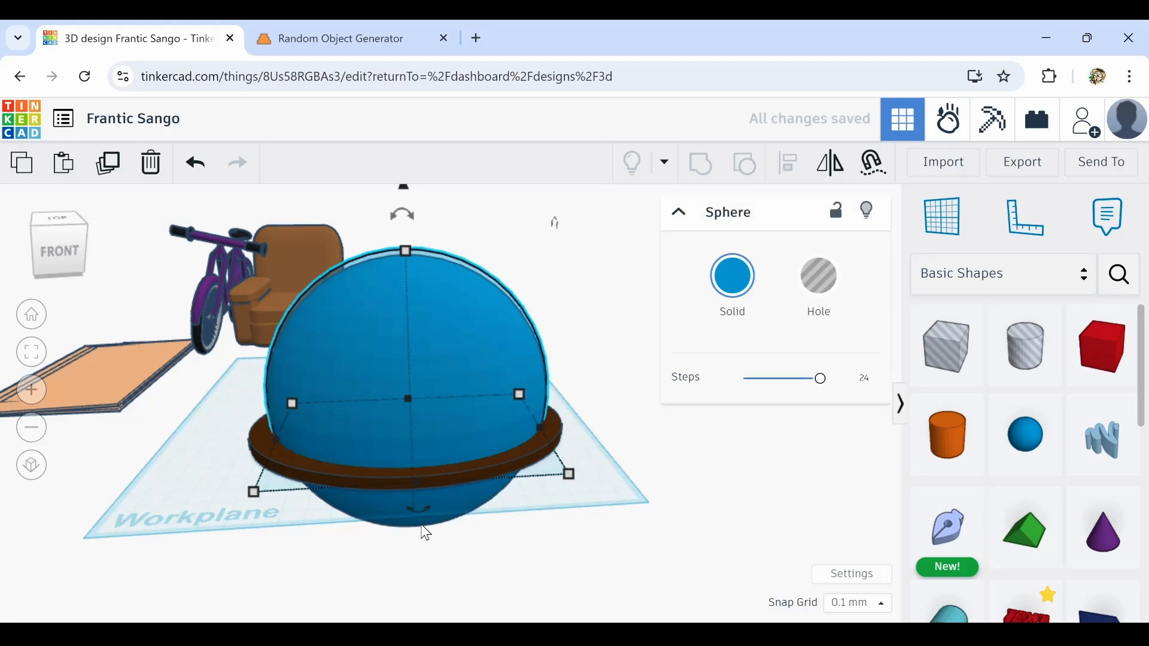
click(827, 289)
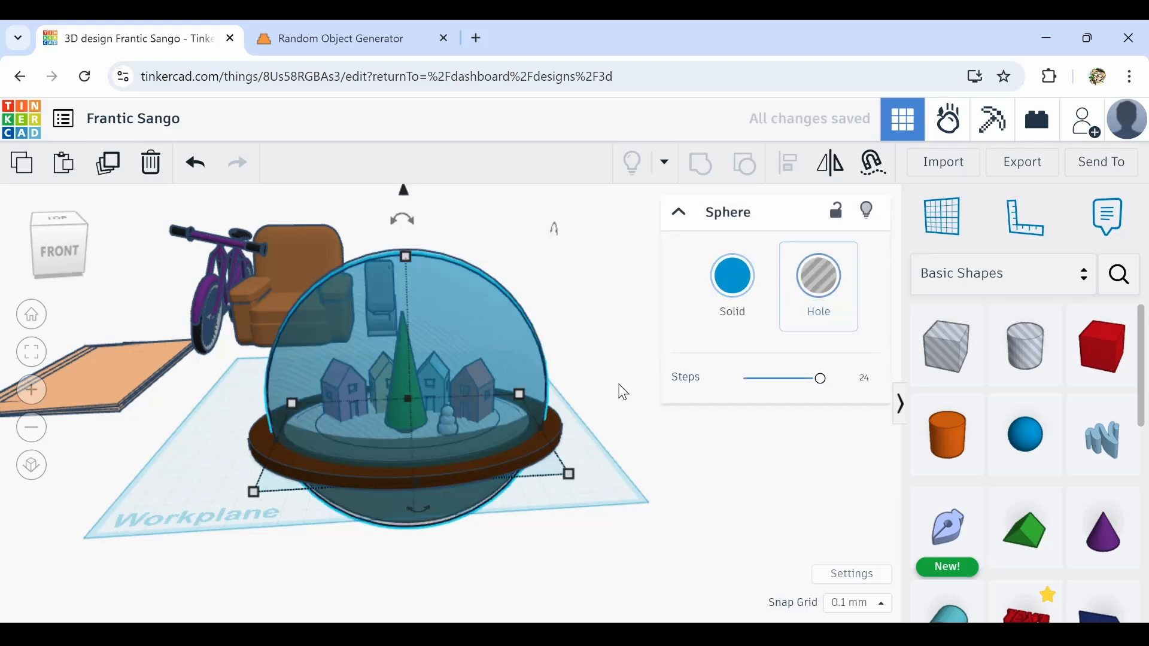
mouse_move(547, 429)
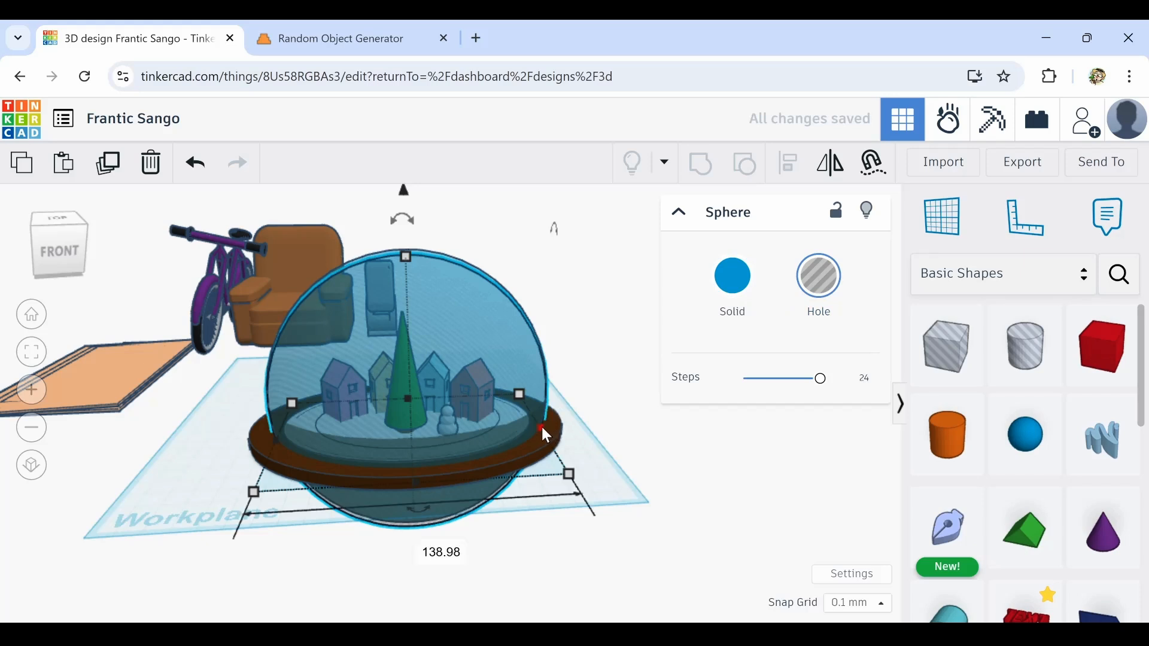
drag(541, 426, 530, 423)
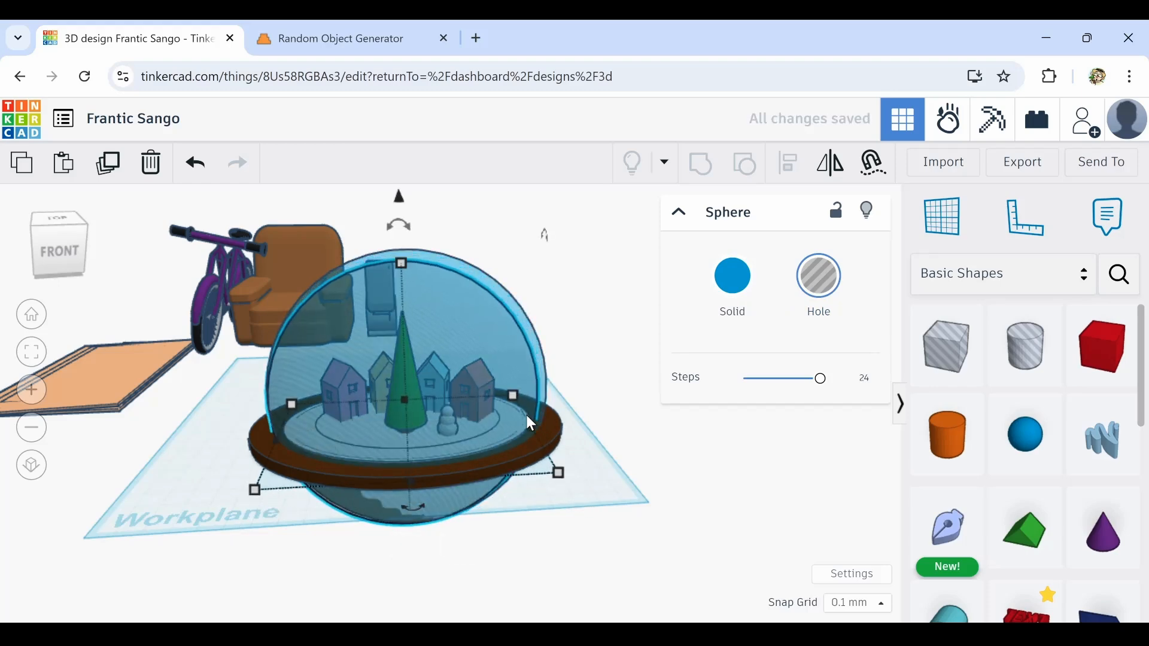
key(ctrl+z)
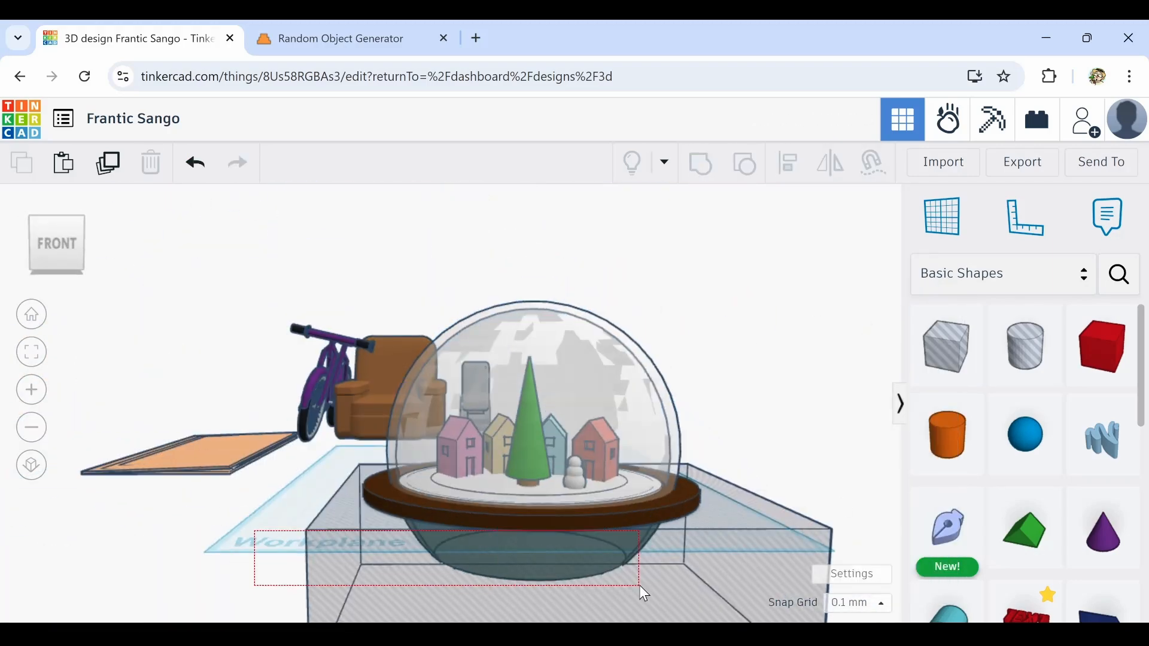
Group the clear globe with the inner sphere hole and the box hole below the base to form a hollow dome
shift+click(564, 329)
click(699, 168)
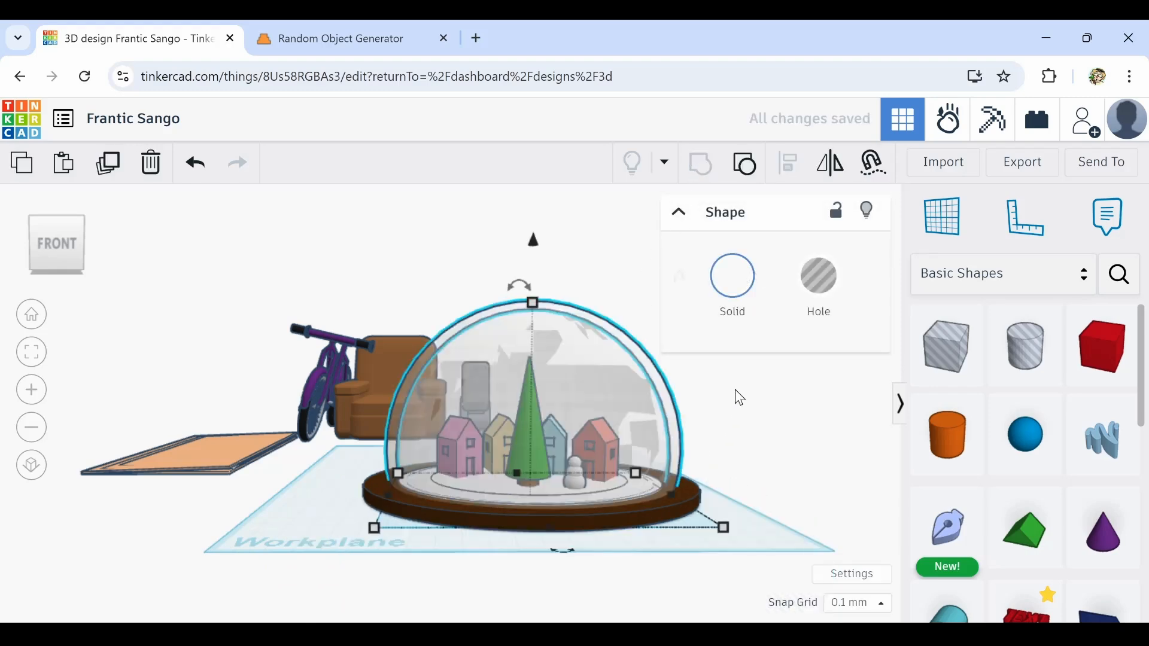
click(731, 415)
Select the complete snow globe, scale it down proportionally and move it about 192 mm back and 49 mm to the right
right_drag(731, 415, 723, 451)
right_drag(282, 565, 734, 295)
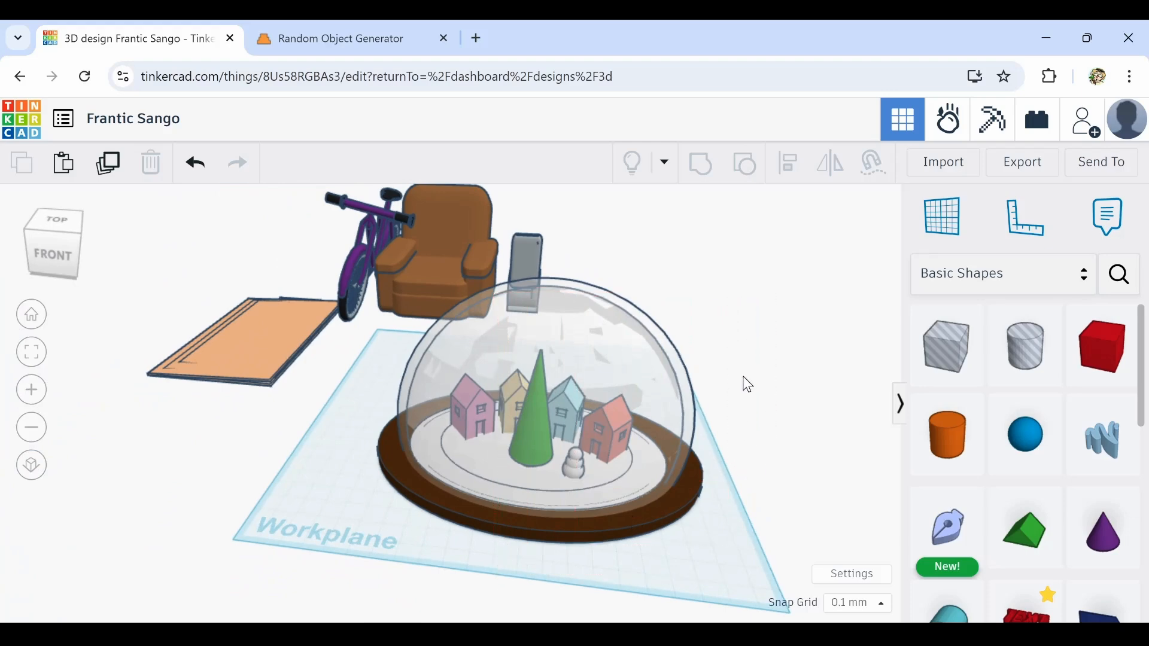
drag(413, 593, 411, 590)
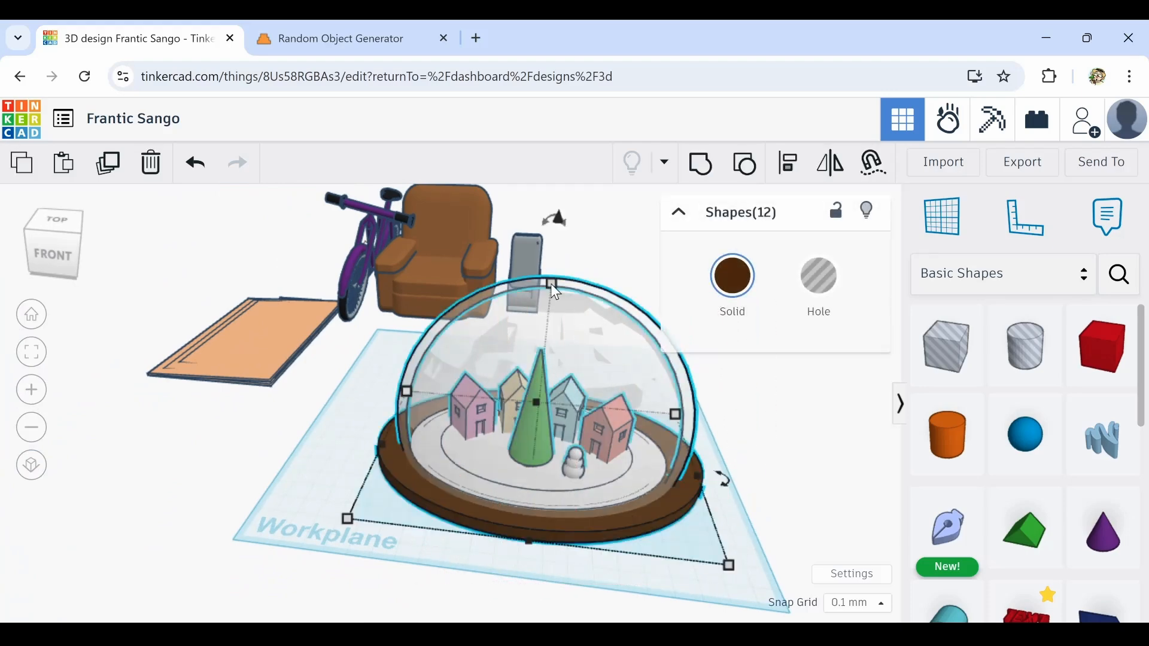
shift+drag(551, 283, 604, 313)
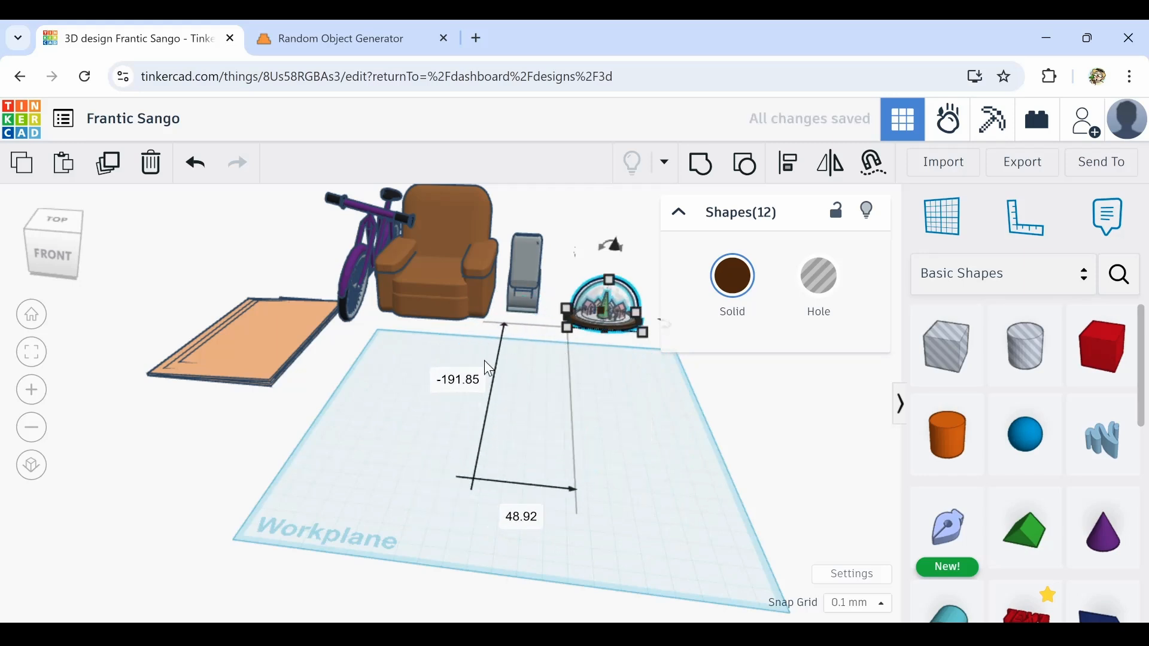
Enlarge the snow globe proportionally and move it about 64 mm back and 18 mm left, beside the grey model
middle_drag(436, 374, 416, 490)
scroll(598, 429, up, 3)
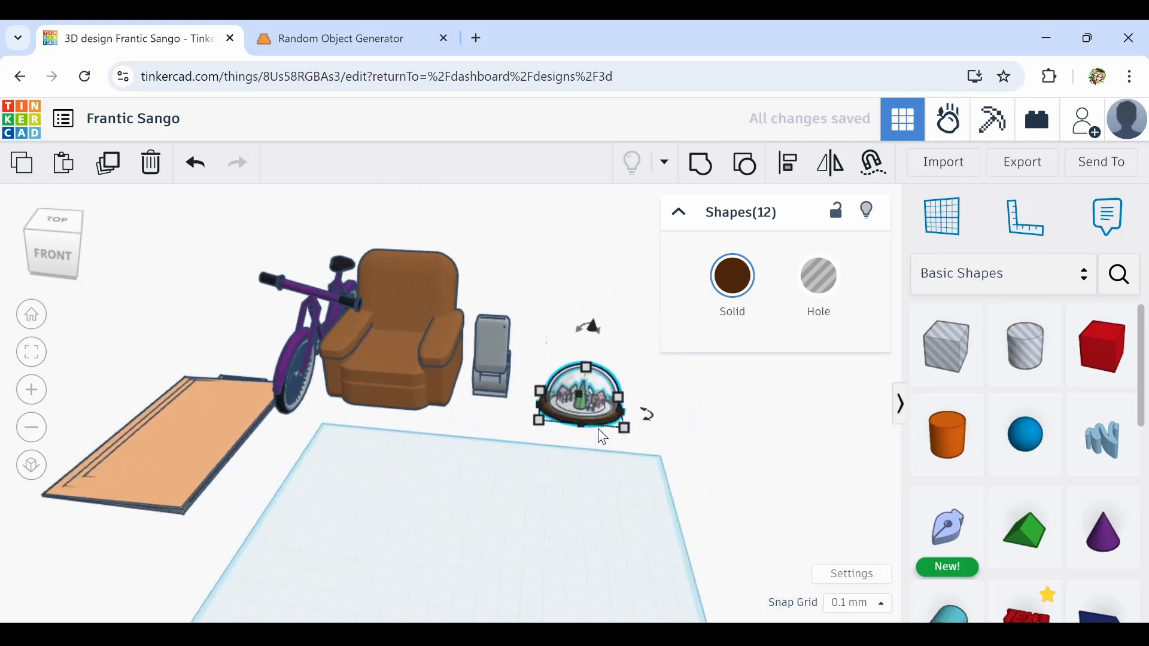
shift+drag(628, 428, 874, 556)
middle_drag(628, 573, 478, 514)
drag(765, 432, 598, 377)
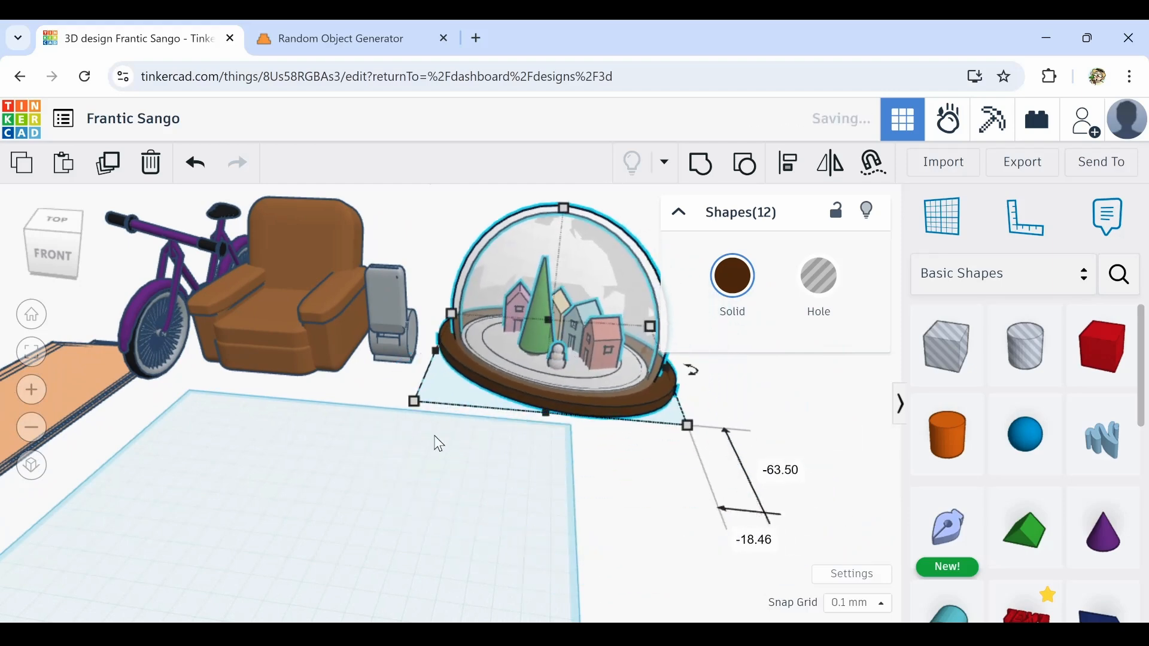
click(300, 455)
middle_drag(301, 454, 403, 497)
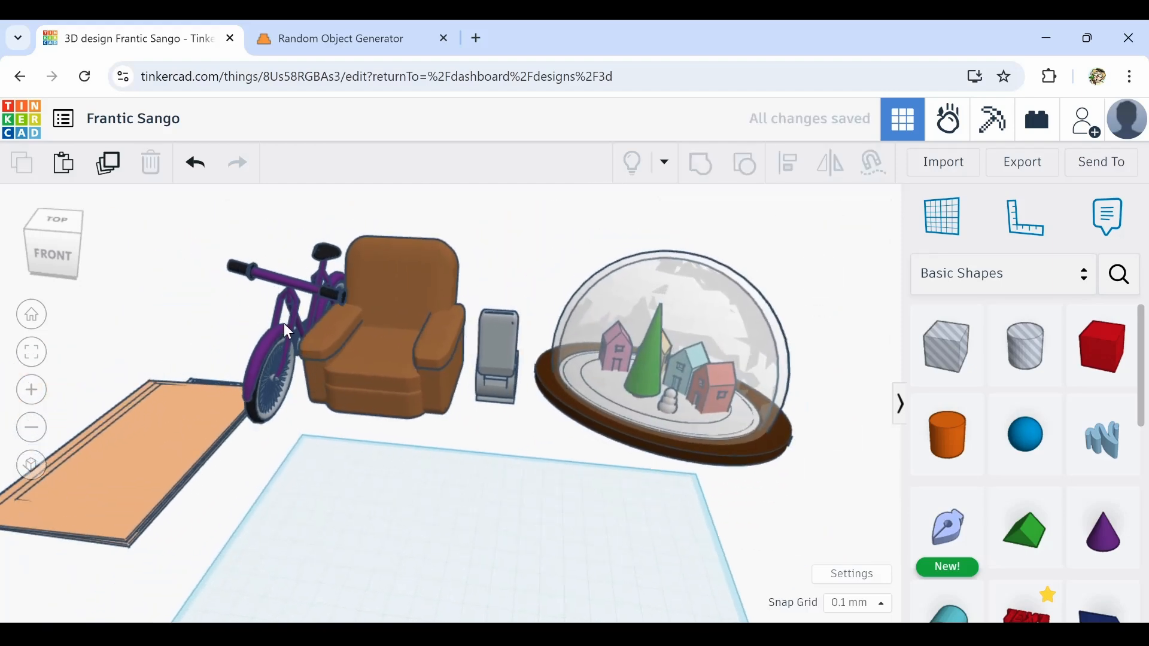
Examine the finished snow globe from several sides, including the houses, tree and snowman inside the dome
right_drag(277, 357, 400, 453)
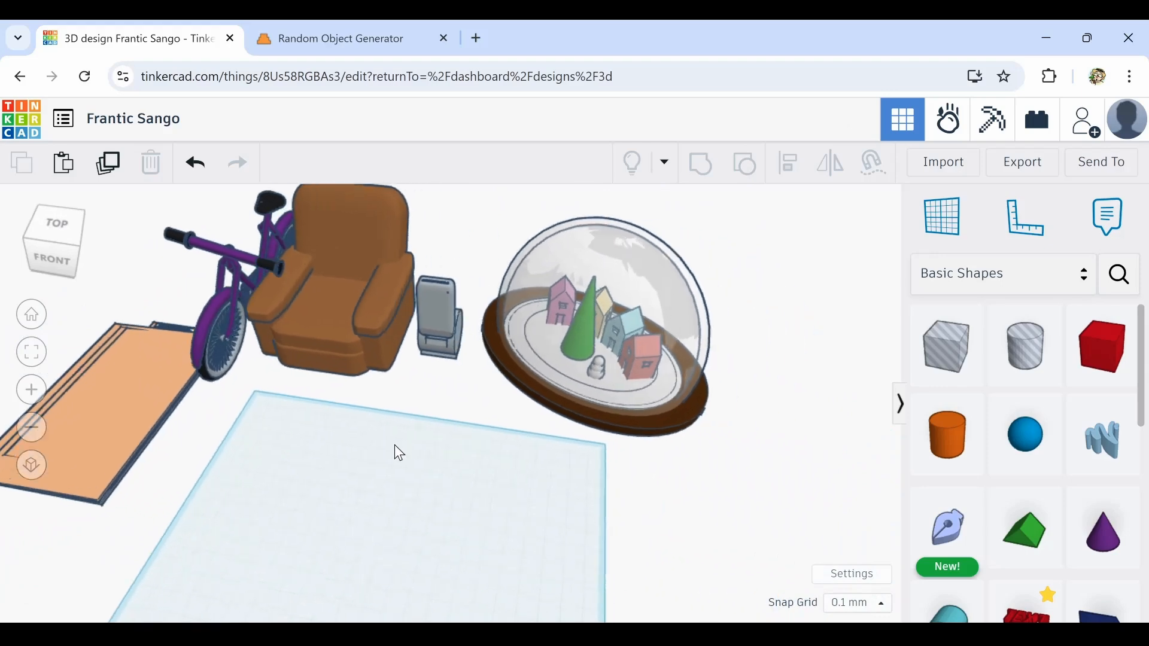
scroll(481, 395, up, 10)
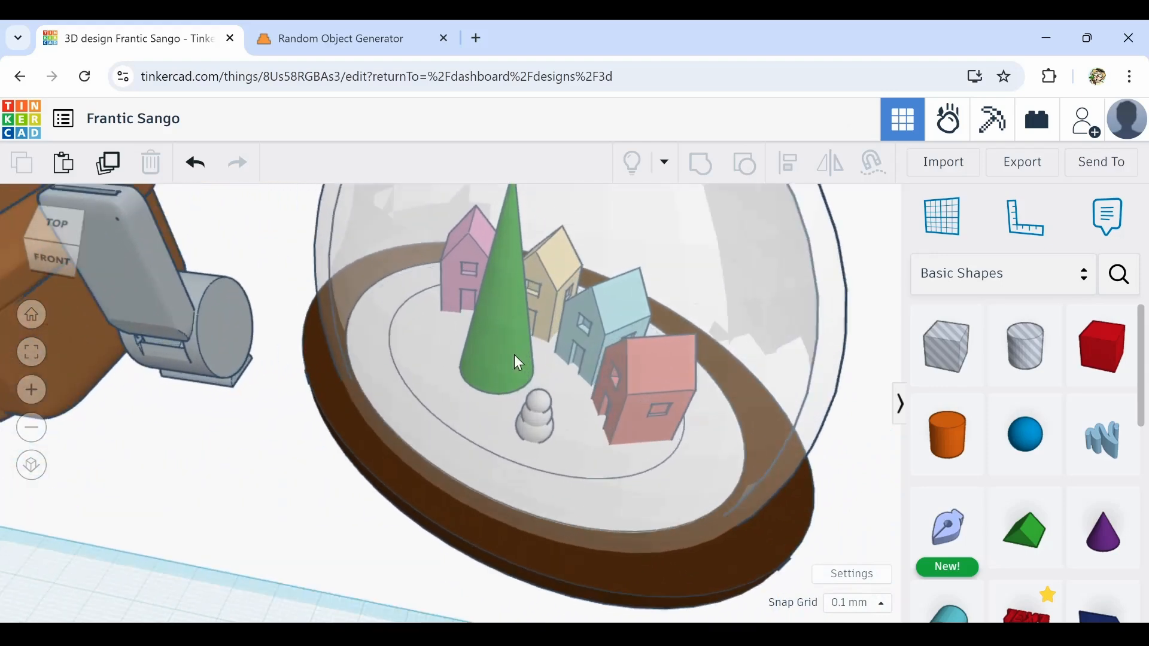
scroll(518, 363, up, 10)
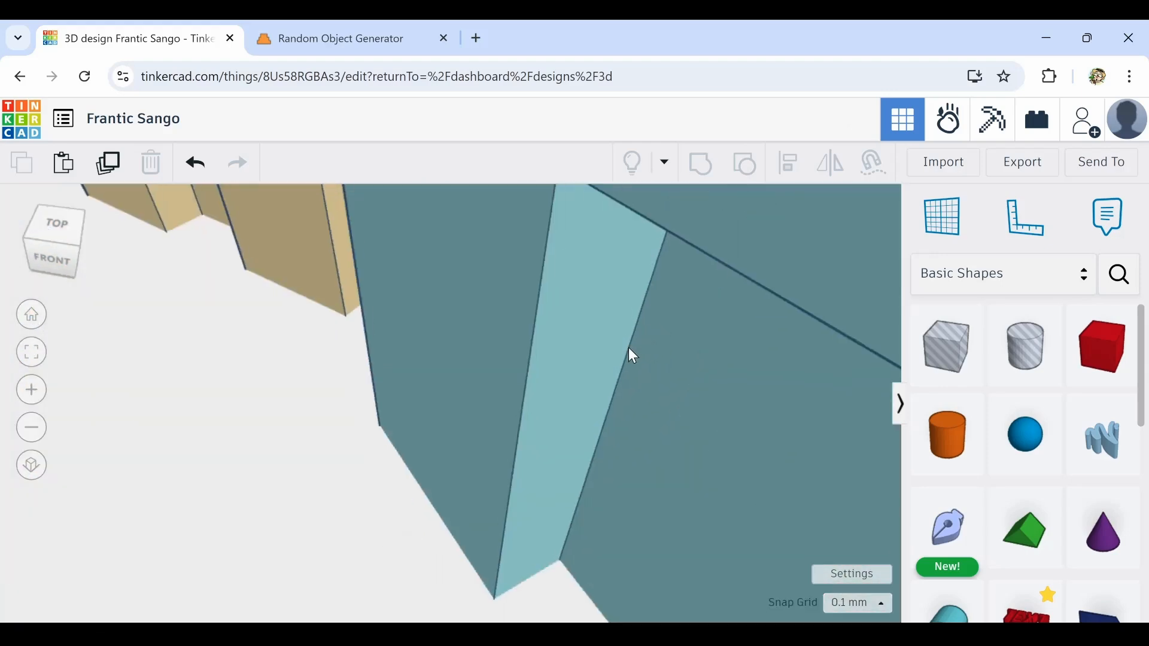
scroll(625, 362, down, 3)
right_drag(461, 431, 405, 387)
scroll(418, 394, down, 10)
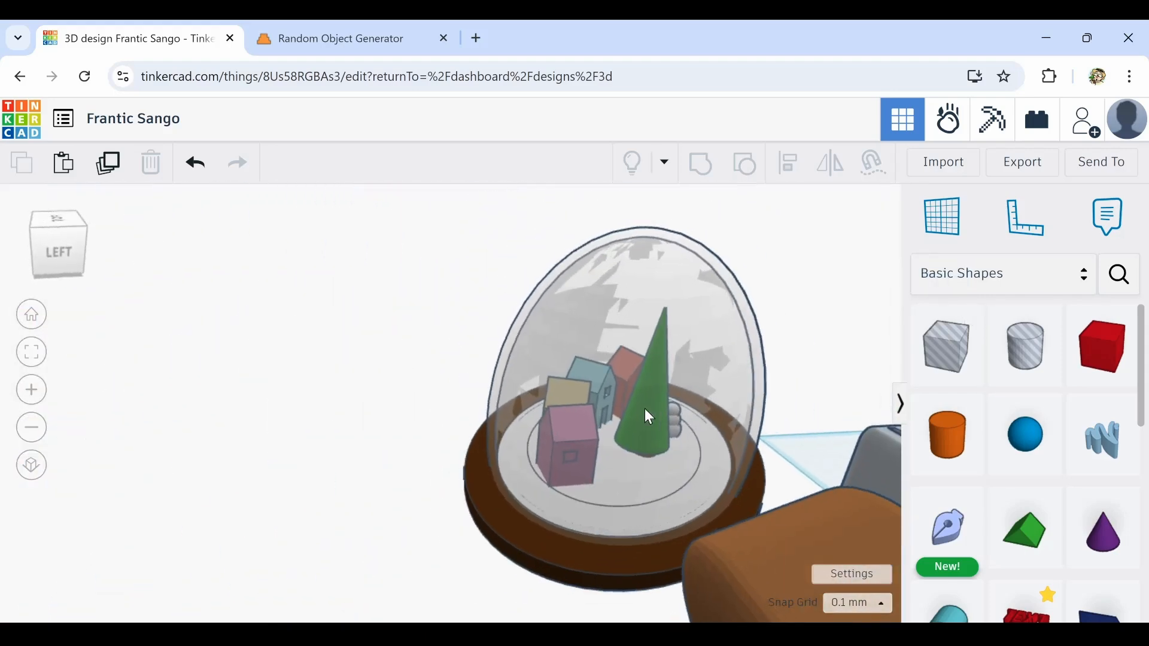
right_drag(645, 408, 335, 448)
right_drag(583, 300, 584, 410)
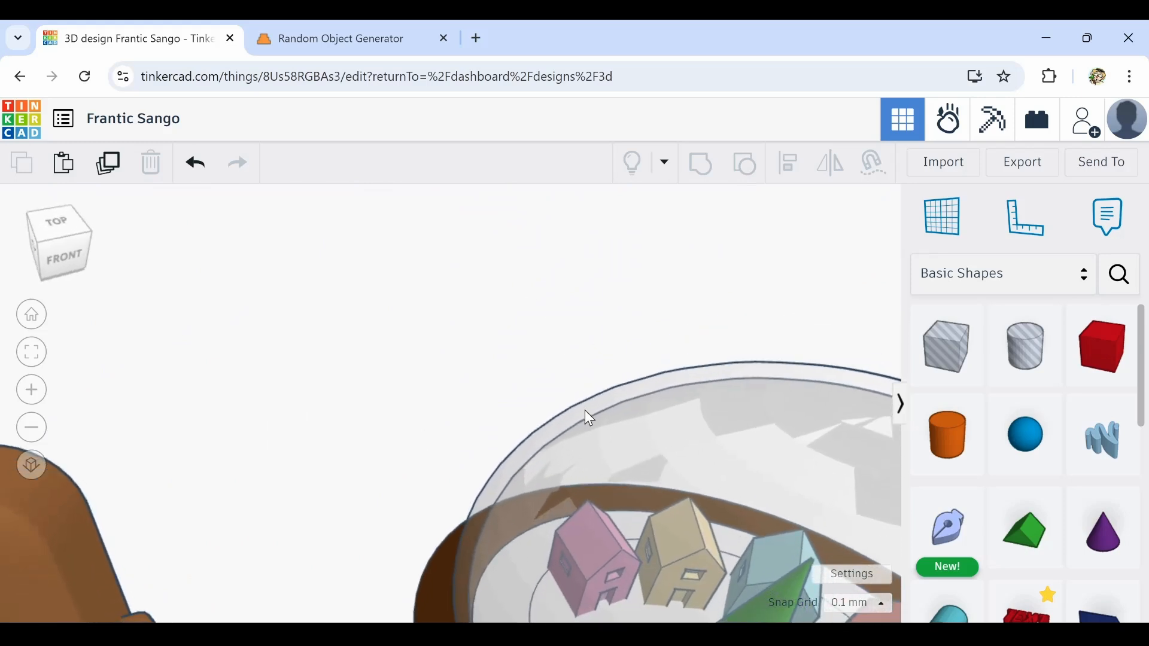
scroll(405, 307, down, 2)
scroll(469, 377, down, 5)
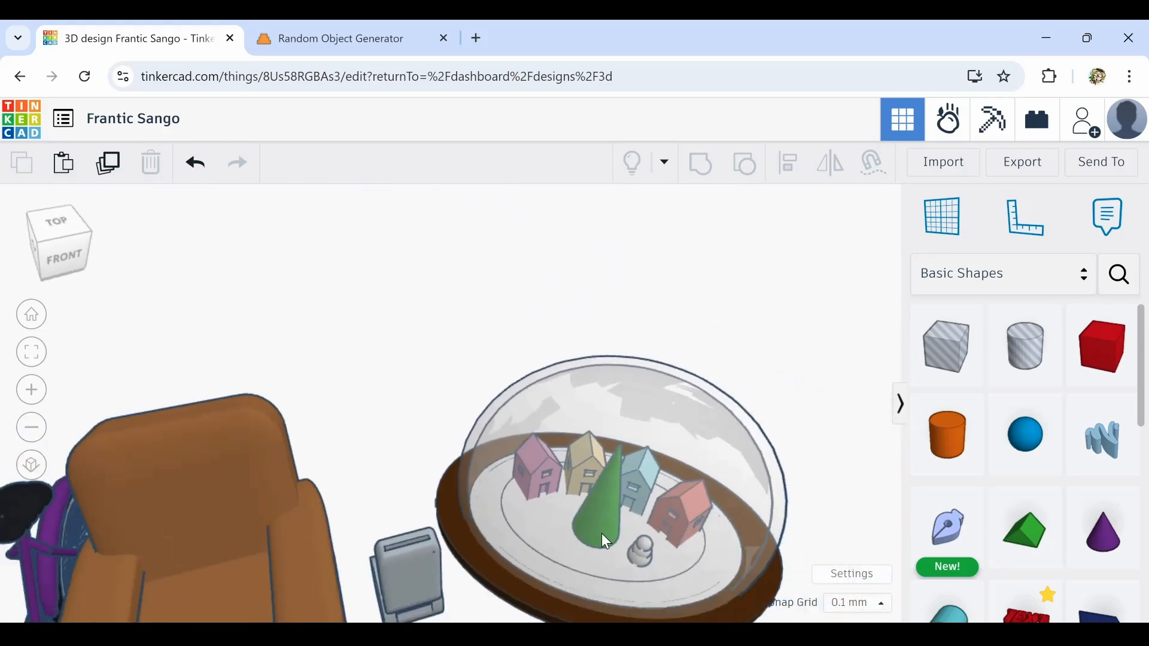
scroll(601, 534, down, 3)
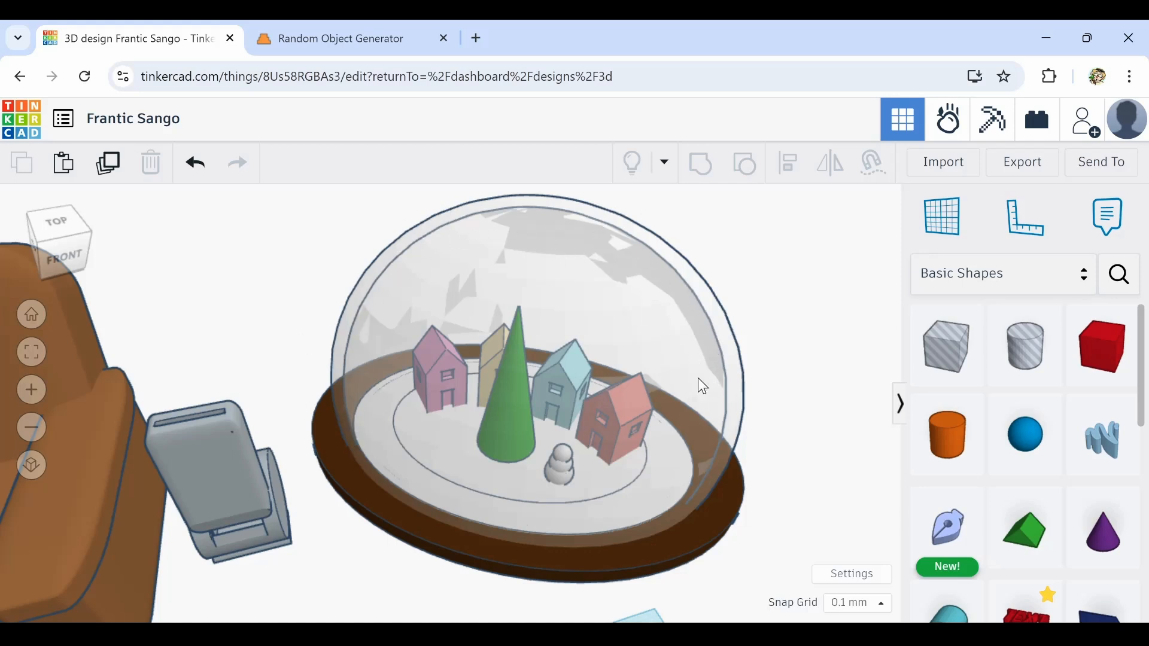
scroll(568, 462, up, 3)
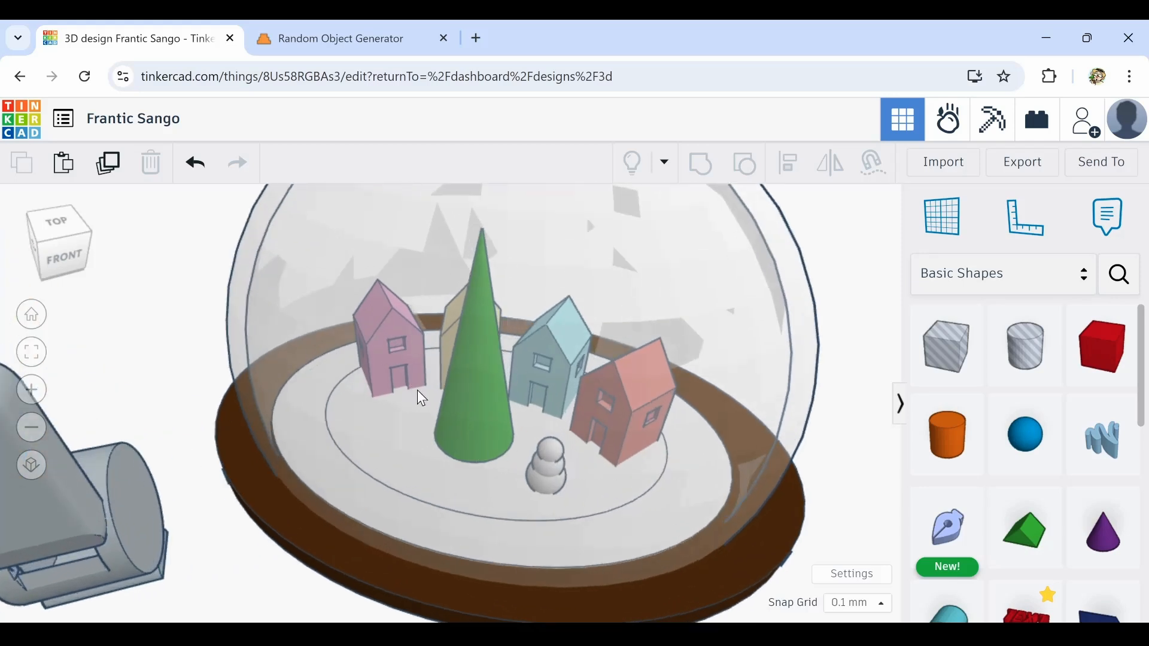
scroll(418, 391, down, 3)
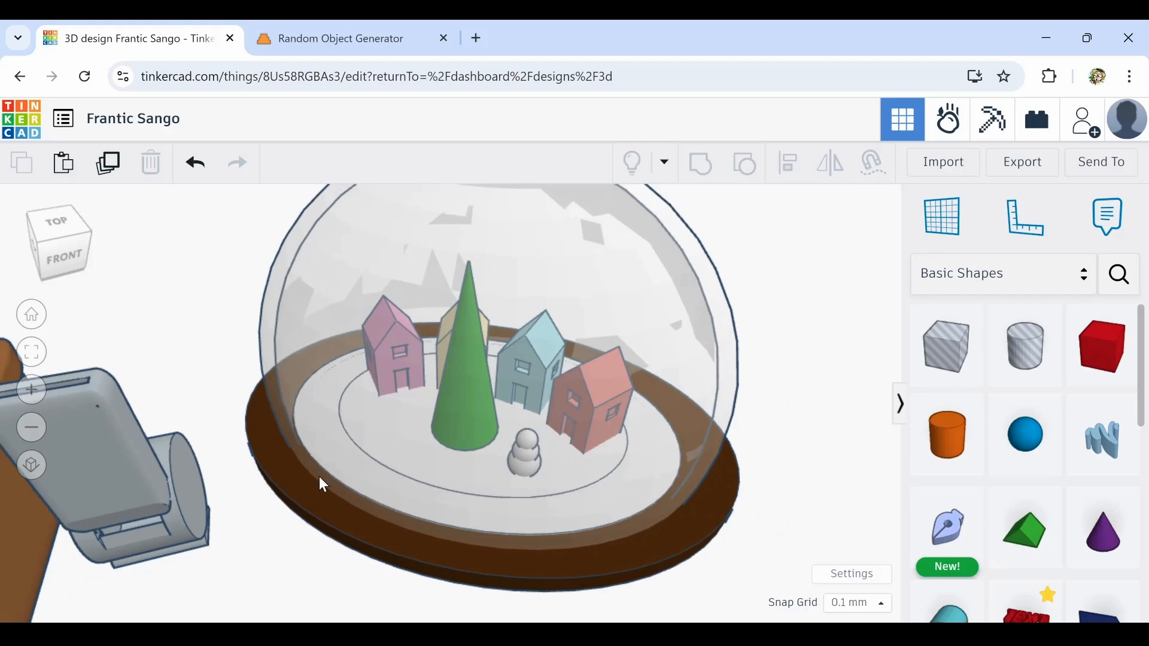
scroll(504, 407, down, 10)
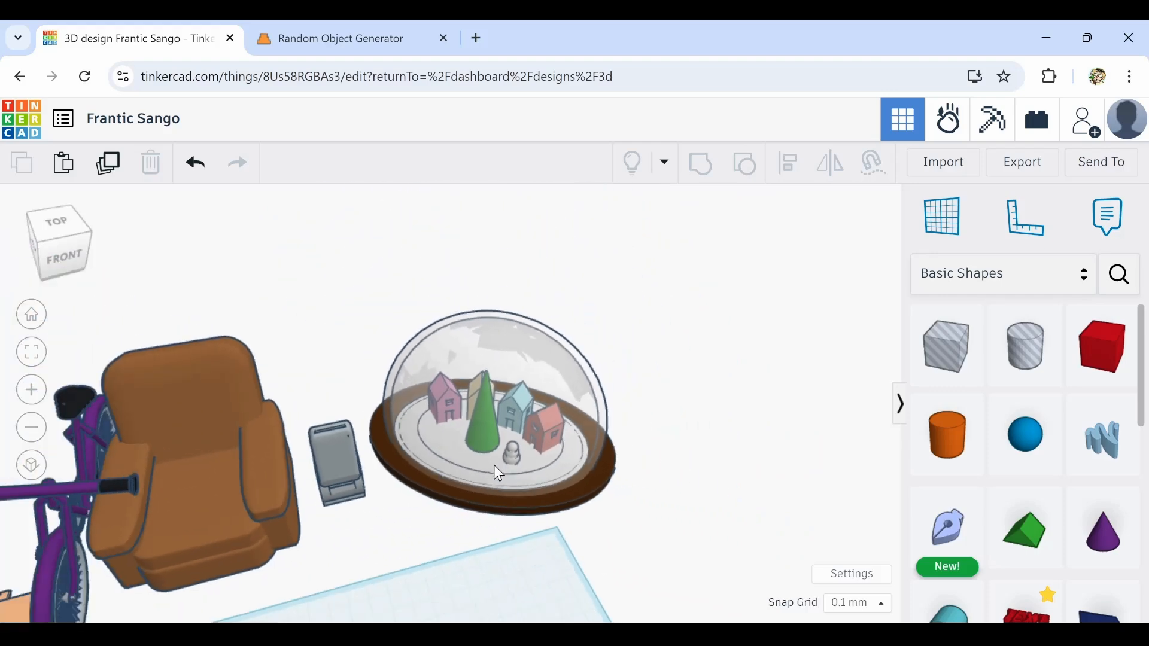
Review the finished models around the workplane, including the orange panel, purple bicycle, brown armchair and grey model
scroll(489, 481, down, 5)
middle_drag(411, 412, 432, 227)
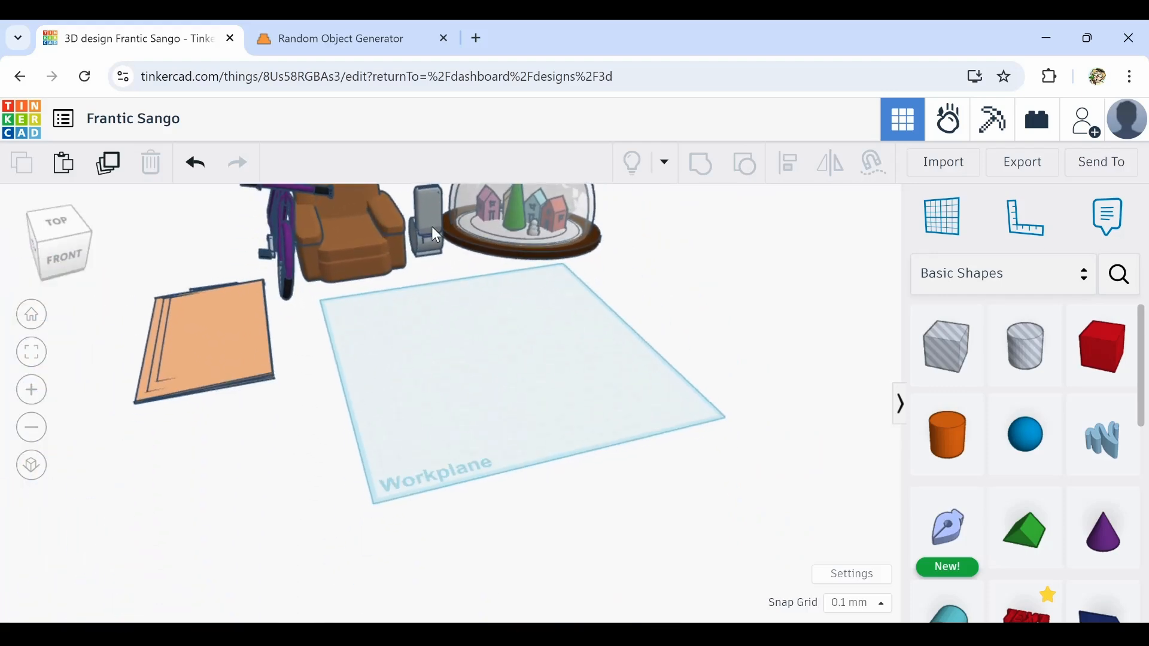
middle_drag(442, 333, 478, 403)
right_drag(543, 434, 476, 407)
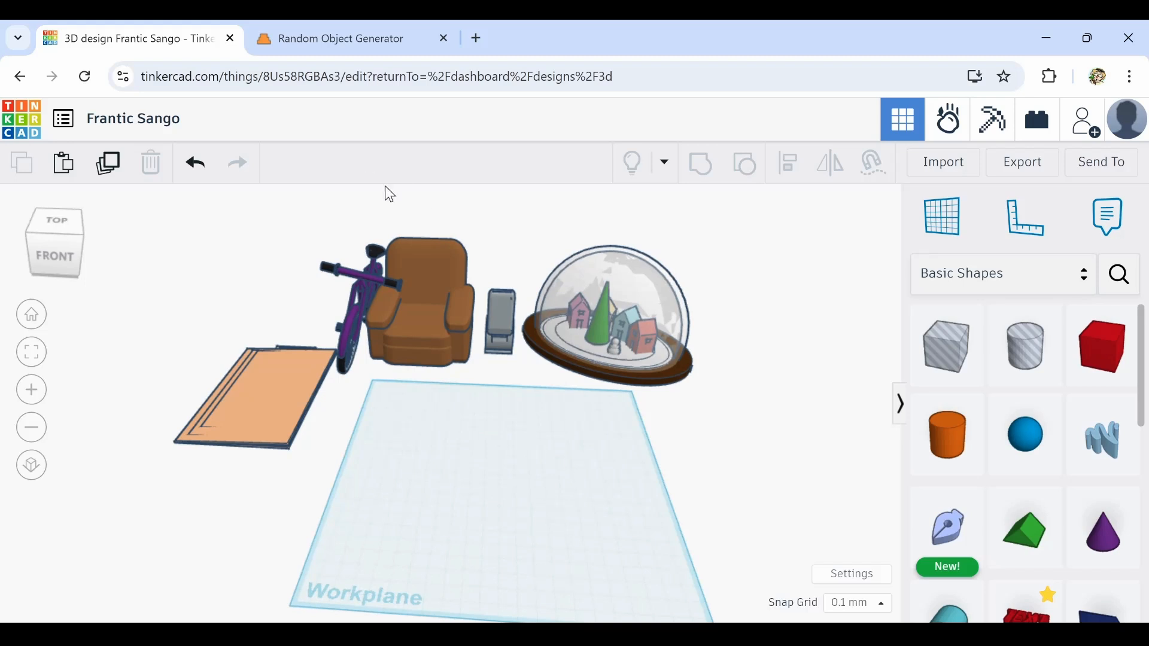
right_drag(500, 410, 388, 346)
scroll(388, 346, up, 6)
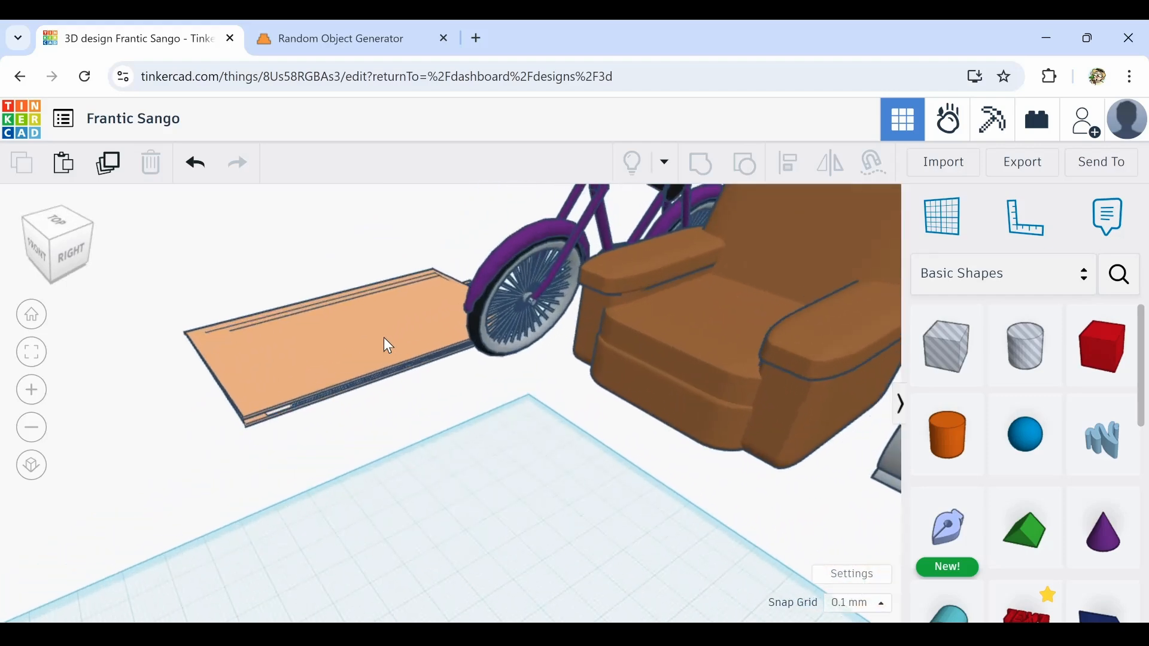
scroll(323, 388, down, 5)
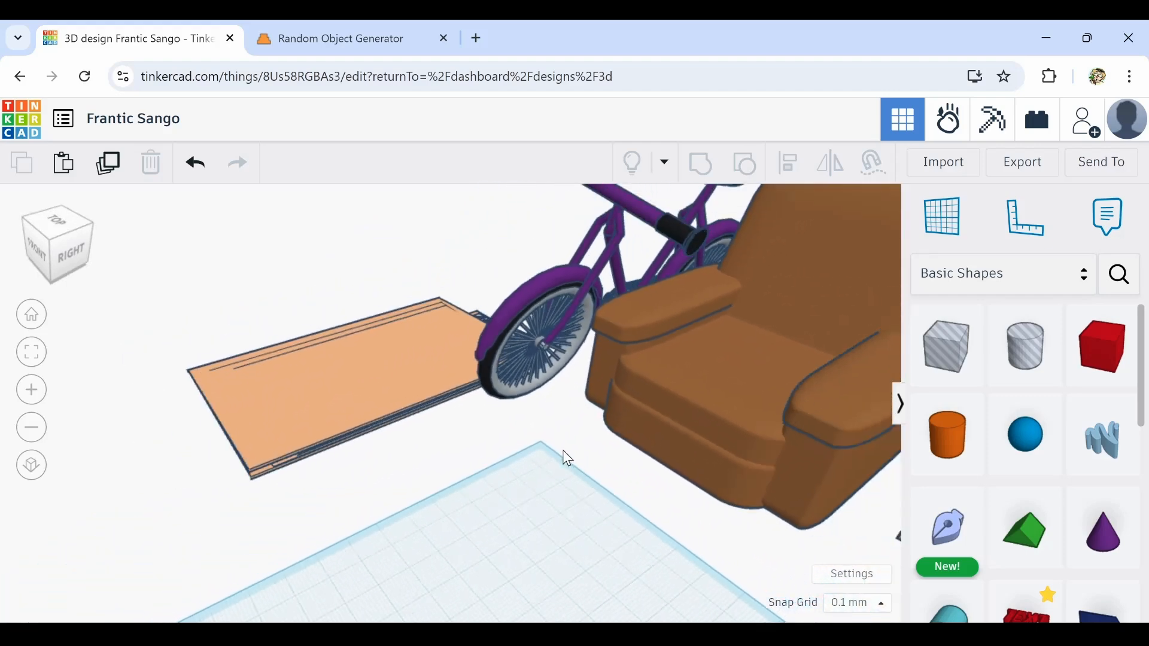
scroll(348, 486, down, 4)
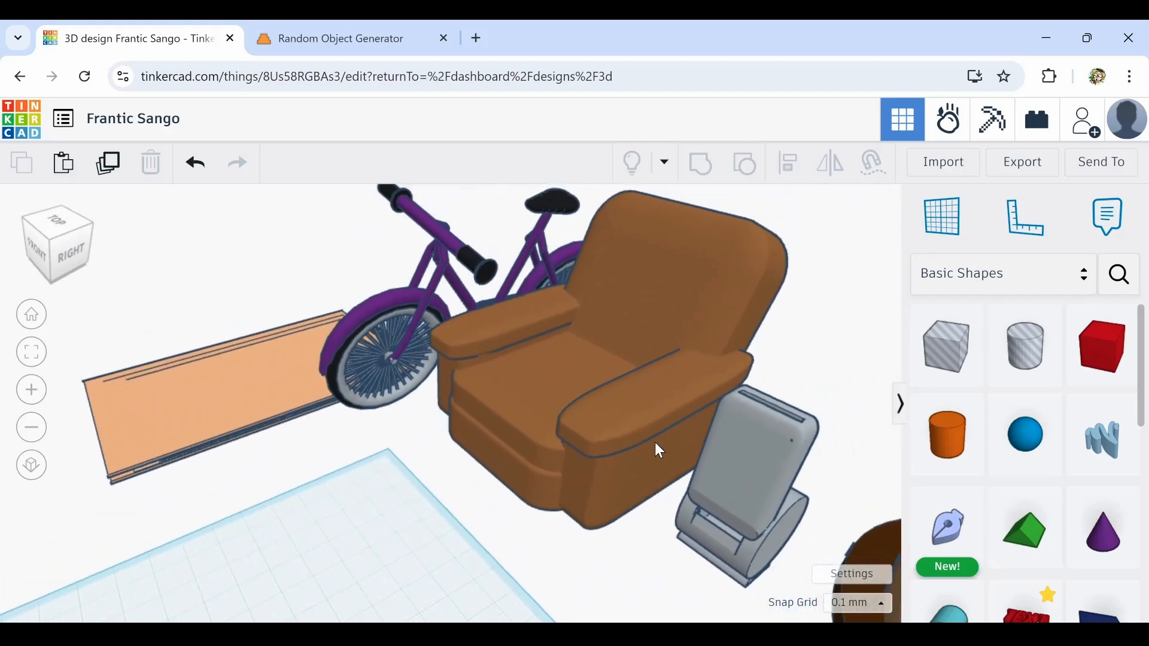
Review the finished orange panel, bicycle, armchair, grey model and snow globe from several sides
drag(712, 538, 700, 536)
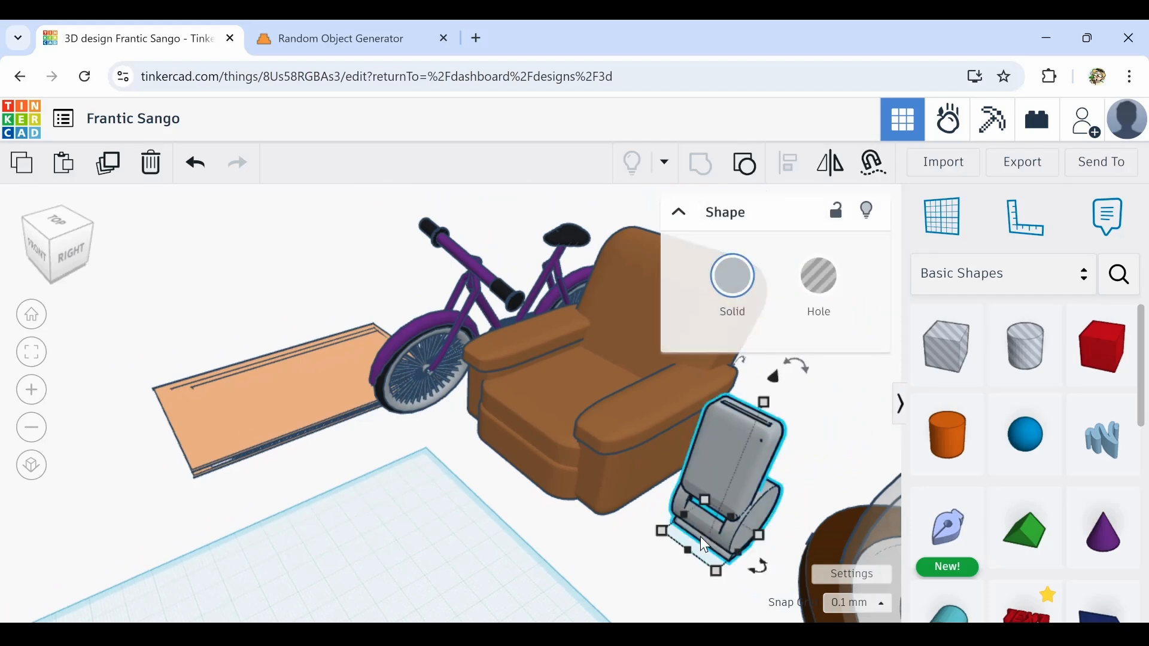
click(645, 555)
middle_drag(640, 553, 353, 296)
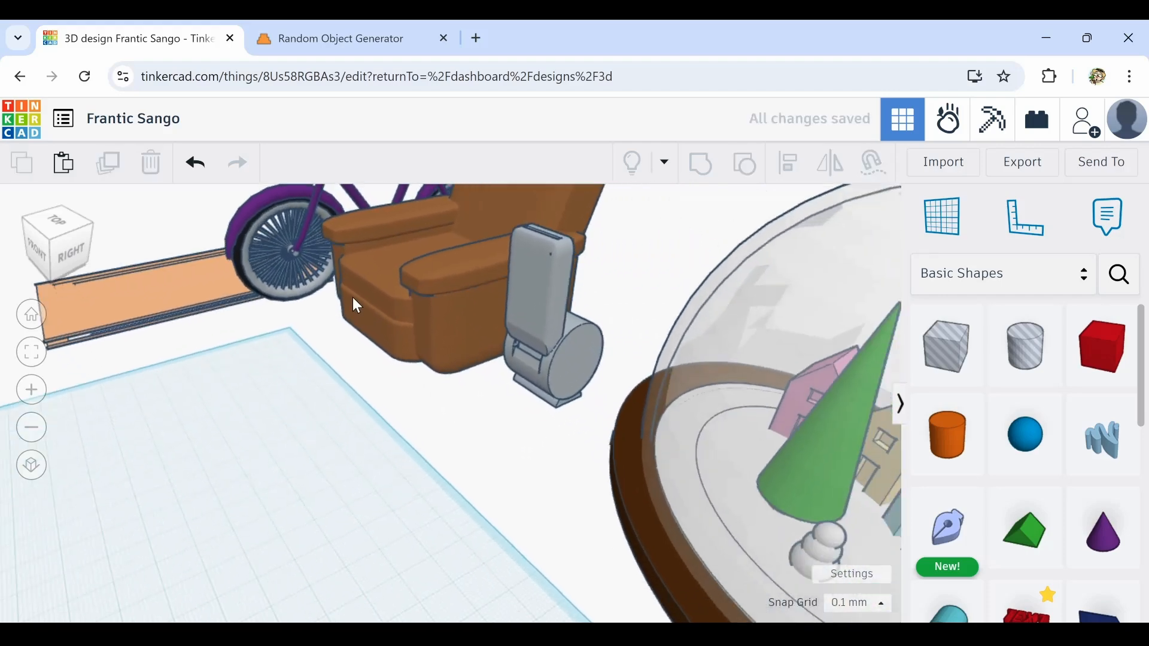
scroll(694, 437, down, 3)
right_drag(571, 496, 664, 494)
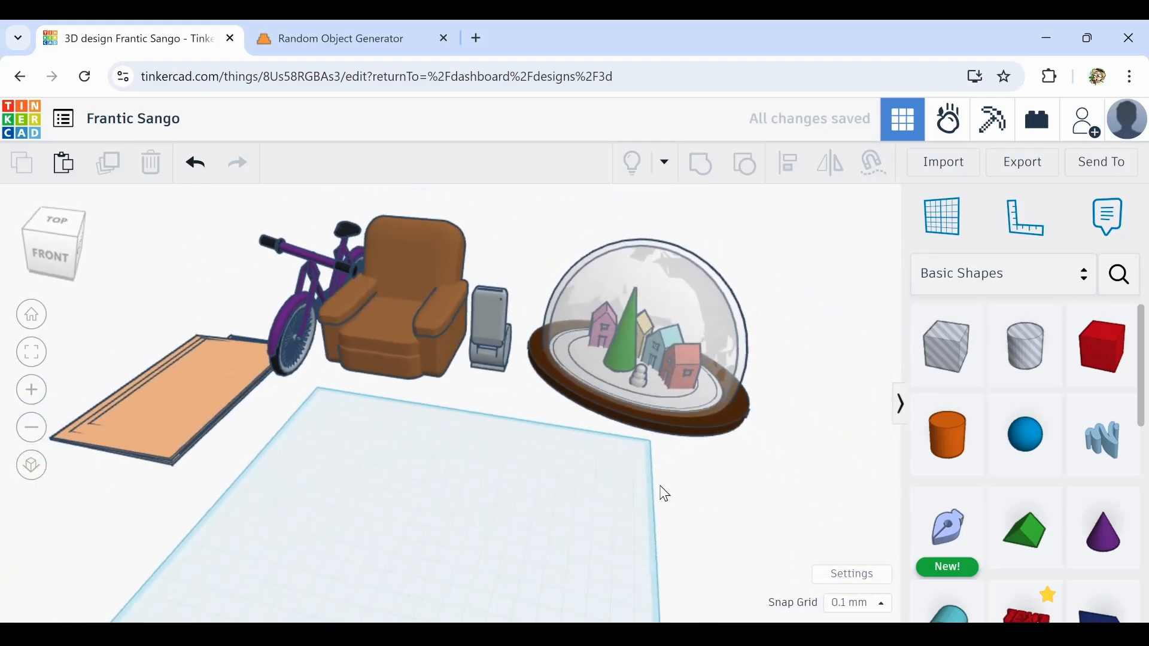
right_drag(390, 469, 694, 440)
middle_drag(440, 490, 694, 459)
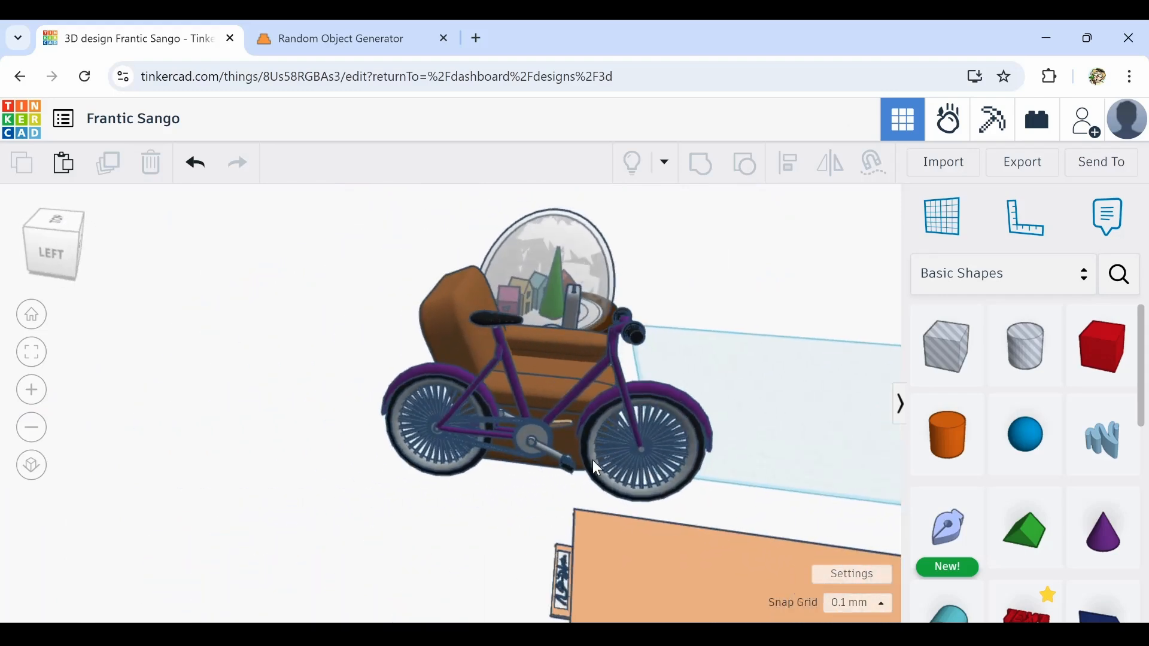
scroll(593, 446, up, 2)
scroll(593, 444, down, 3)
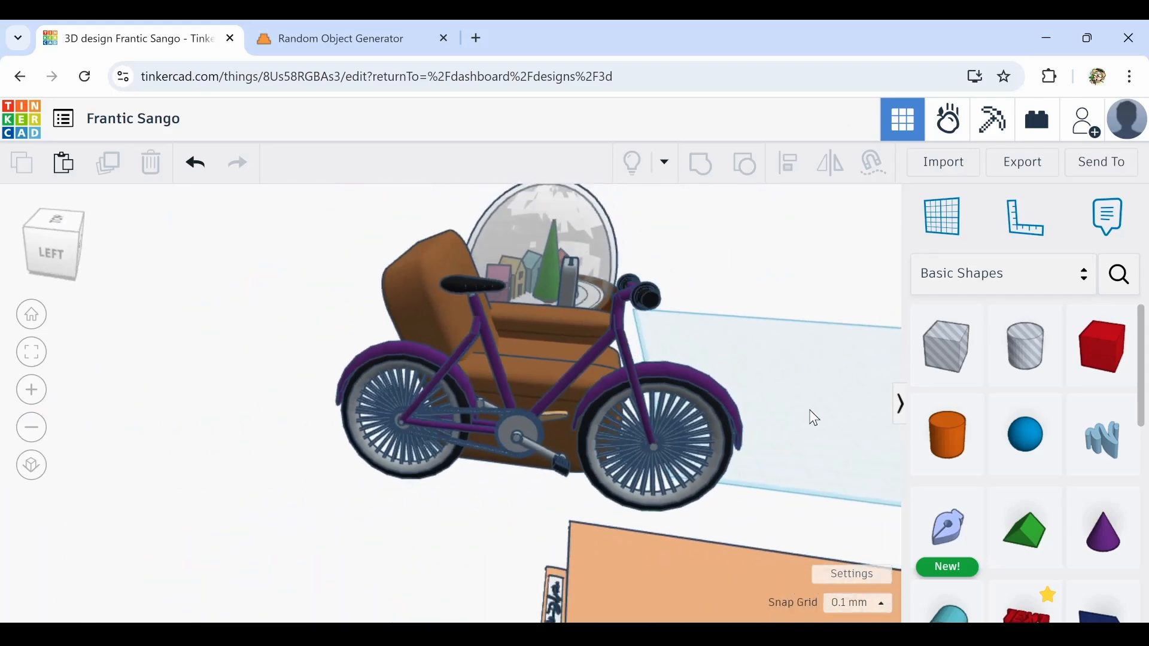
right_drag(810, 416, 490, 458)
middle_drag(724, 459, 431, 523)
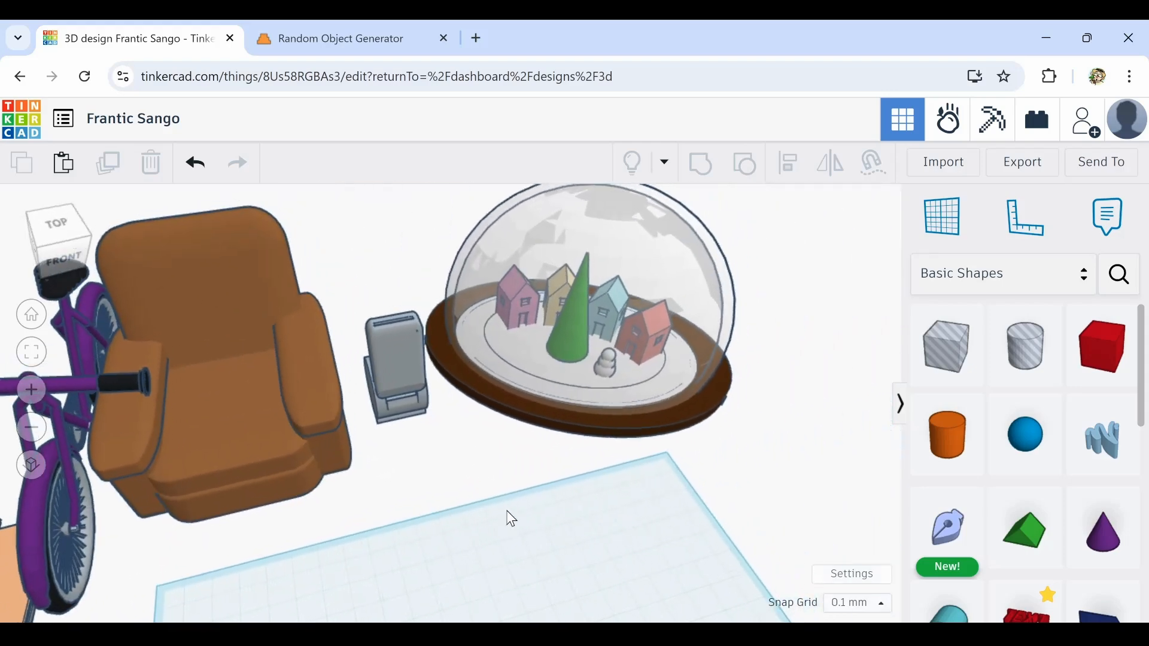
middle_drag(507, 511, 419, 364)
scroll(431, 383, down, 3)
middle_drag(410, 501, 453, 354)
right_drag(454, 354, 575, 413)
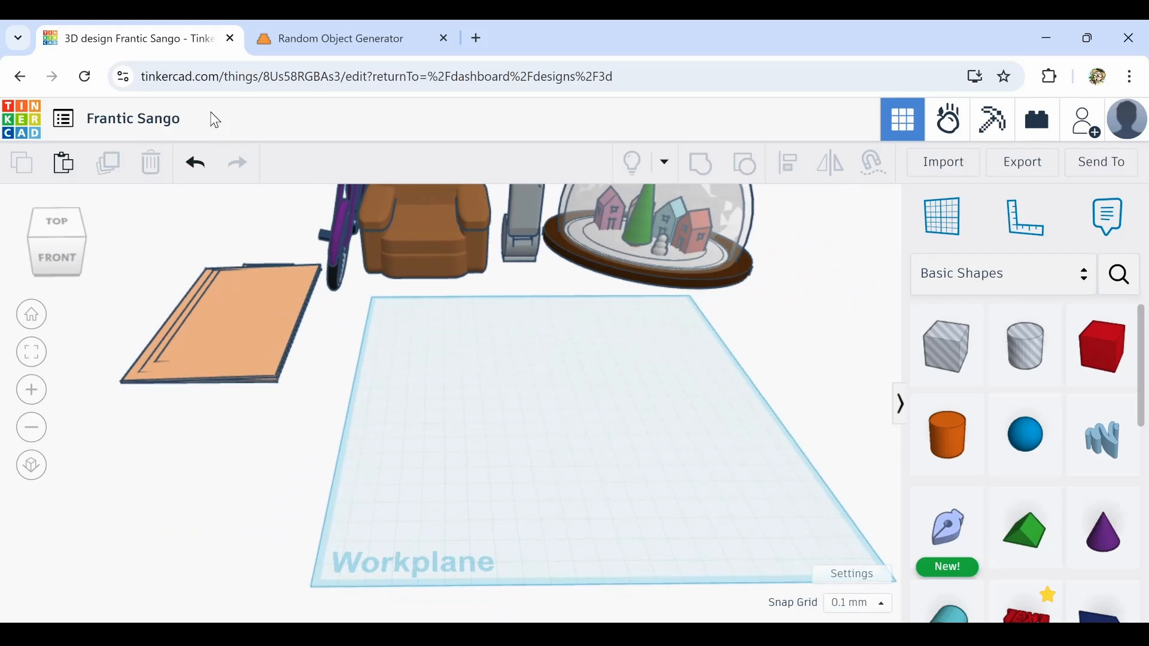
Switch to the Random Object Generator, generate a new random object twice, and return to the Tinkercad design
click(289, 36)
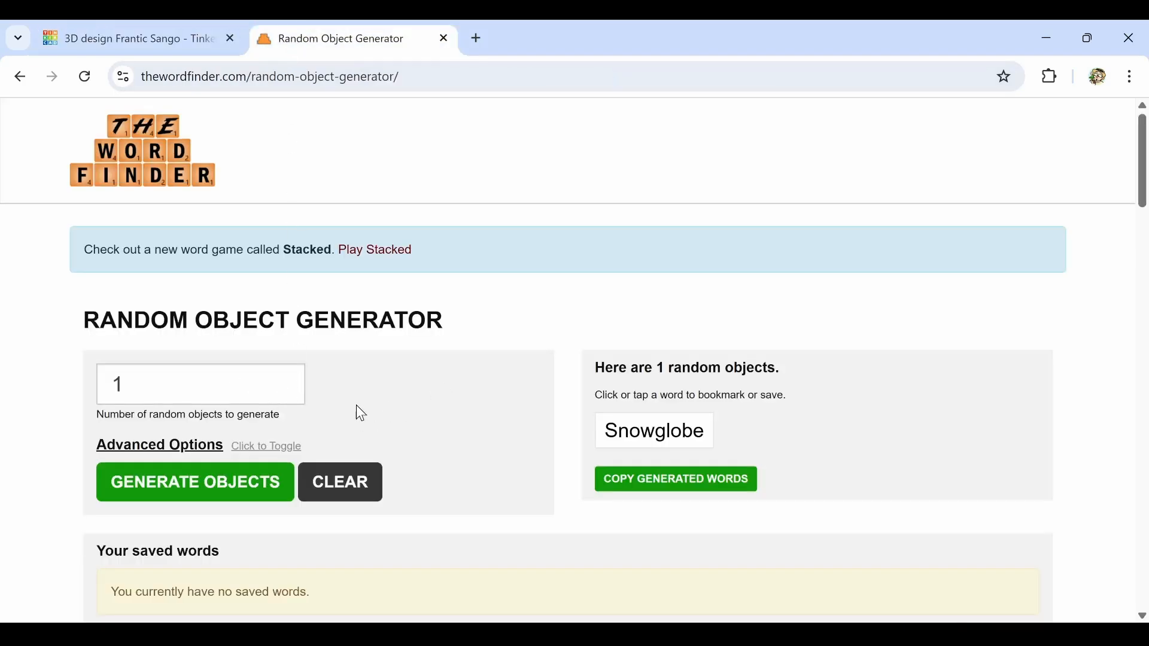
click(223, 483)
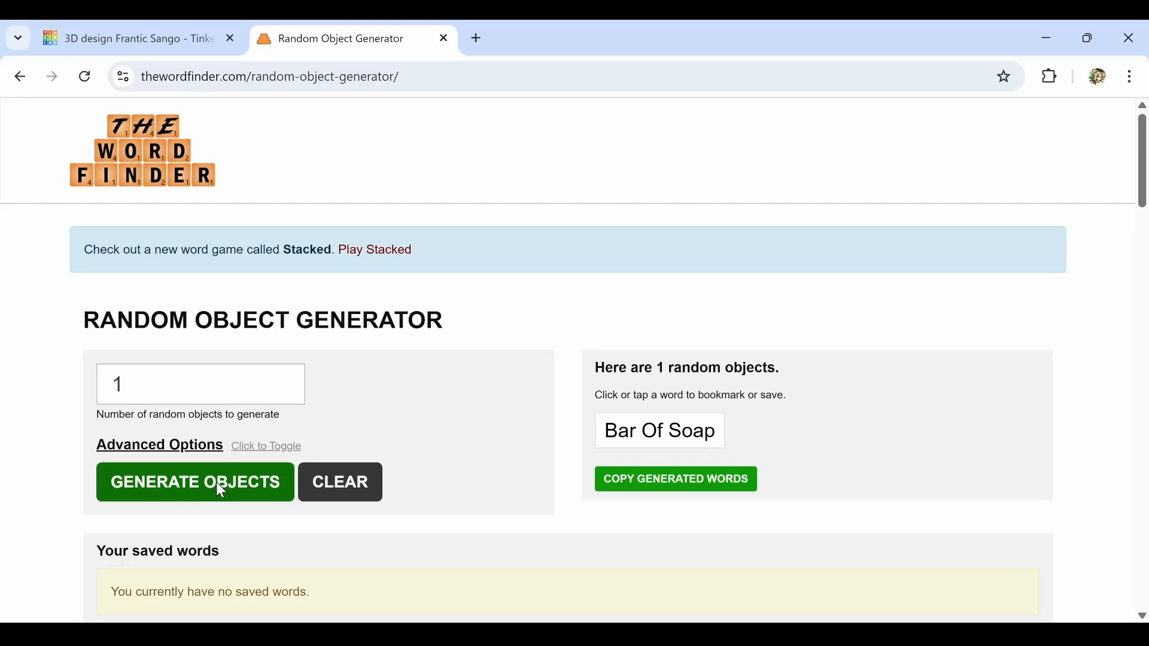
click(219, 484)
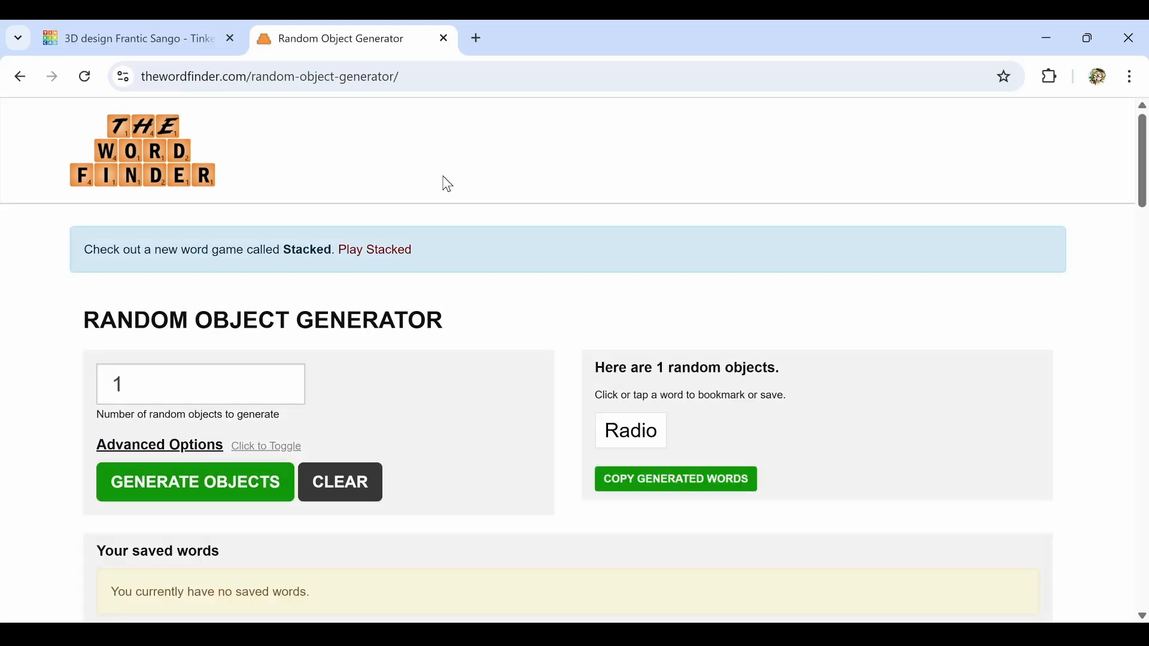
click(160, 41)
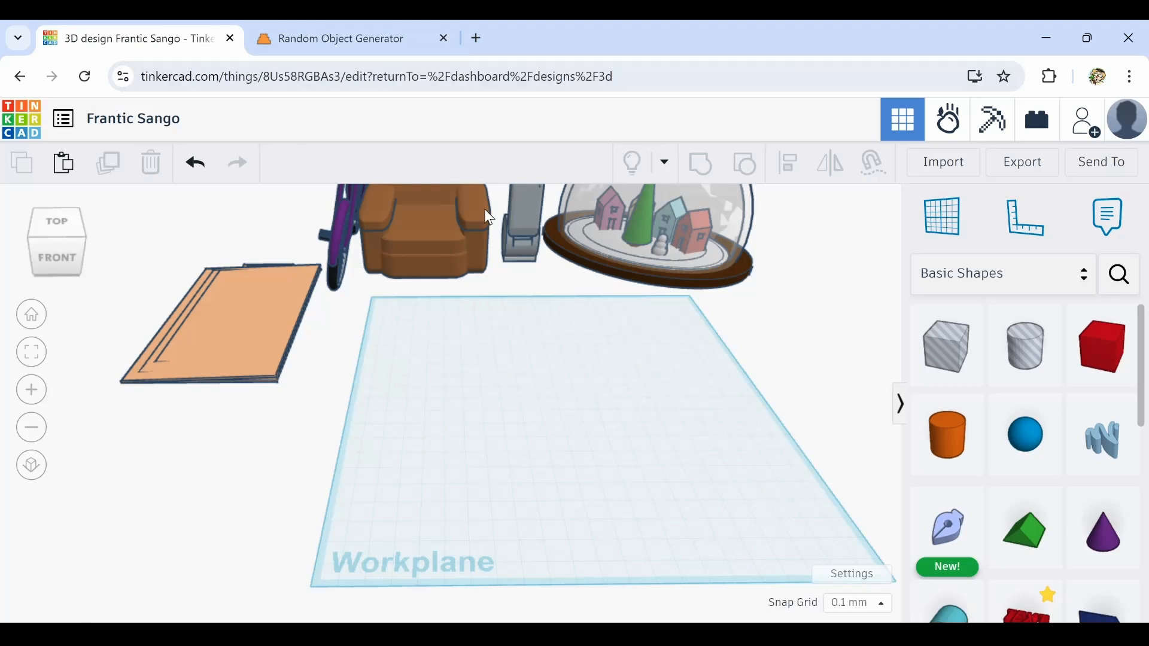
Place a box on the workplane about 160 mm long, 53 mm deep and 74 mm tall, with an edge radius of 1.03
drag(1075, 370, 806, 507)
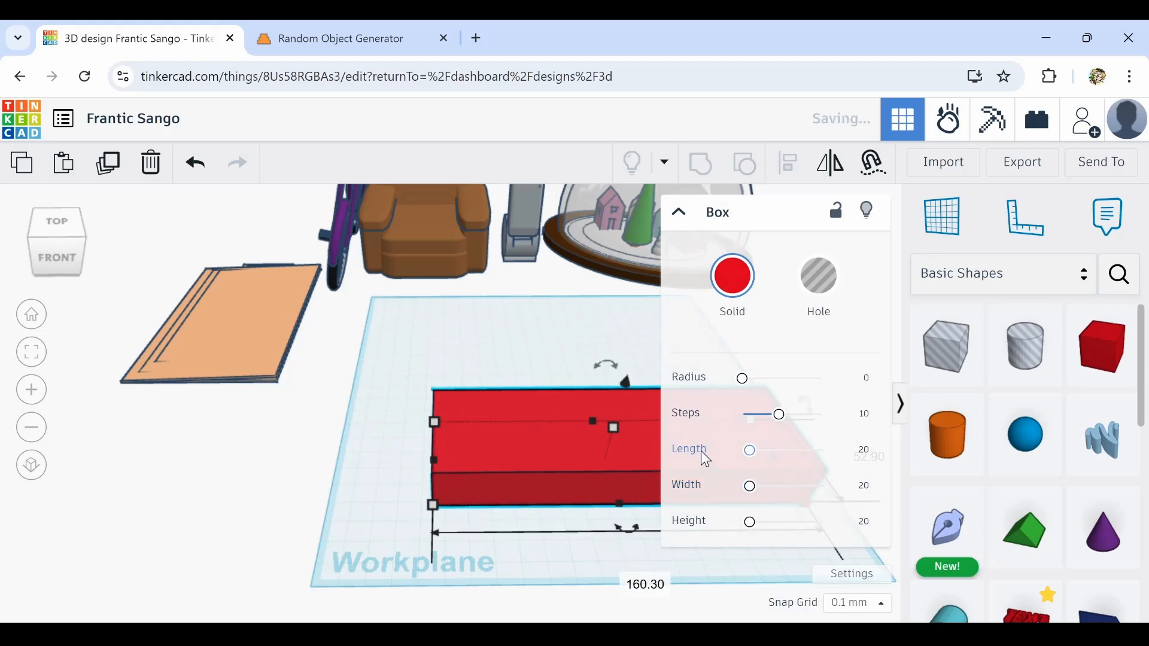
drag(613, 426, 625, 322)
mouse_move(744, 378)
mouse_down()
mouse_move(768, 386)
mouse_move(746, 379)
mouse_up()
click(582, 397)
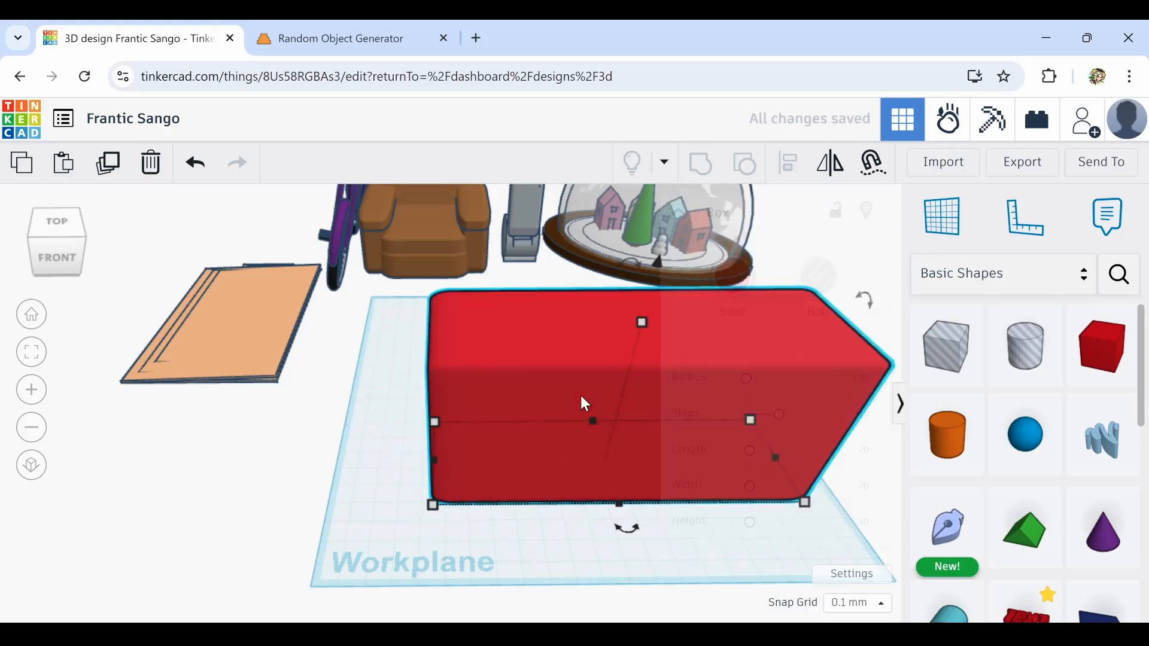
middle_drag(575, 419, 422, 436)
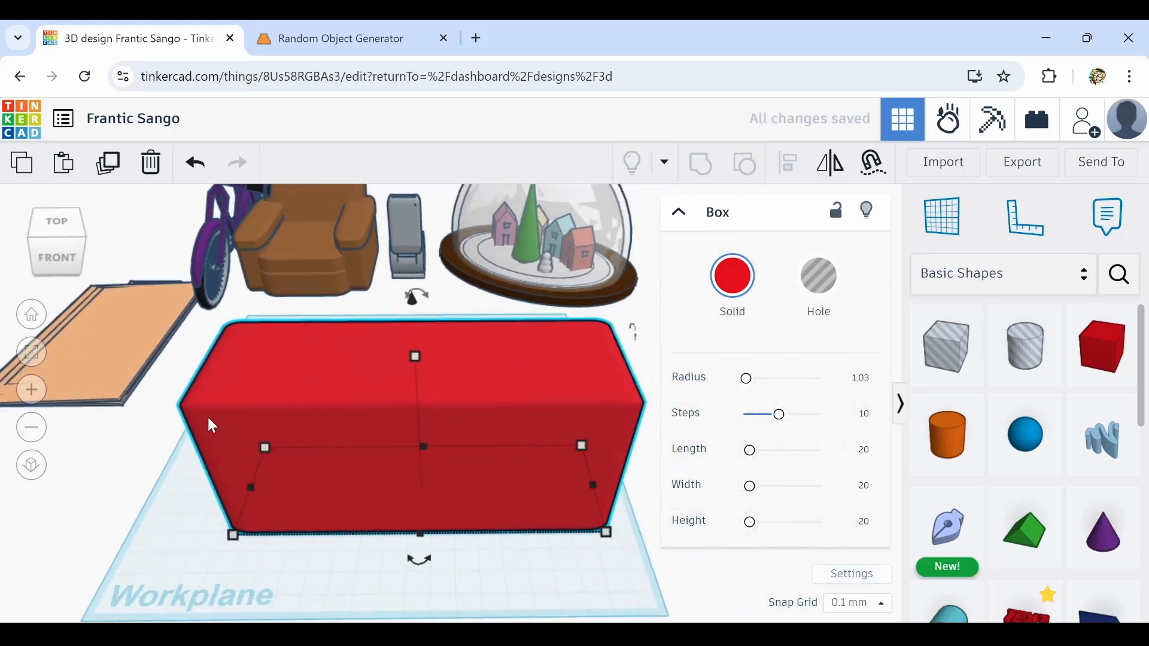
Recolour the large box medium grey and select it again
click(733, 276)
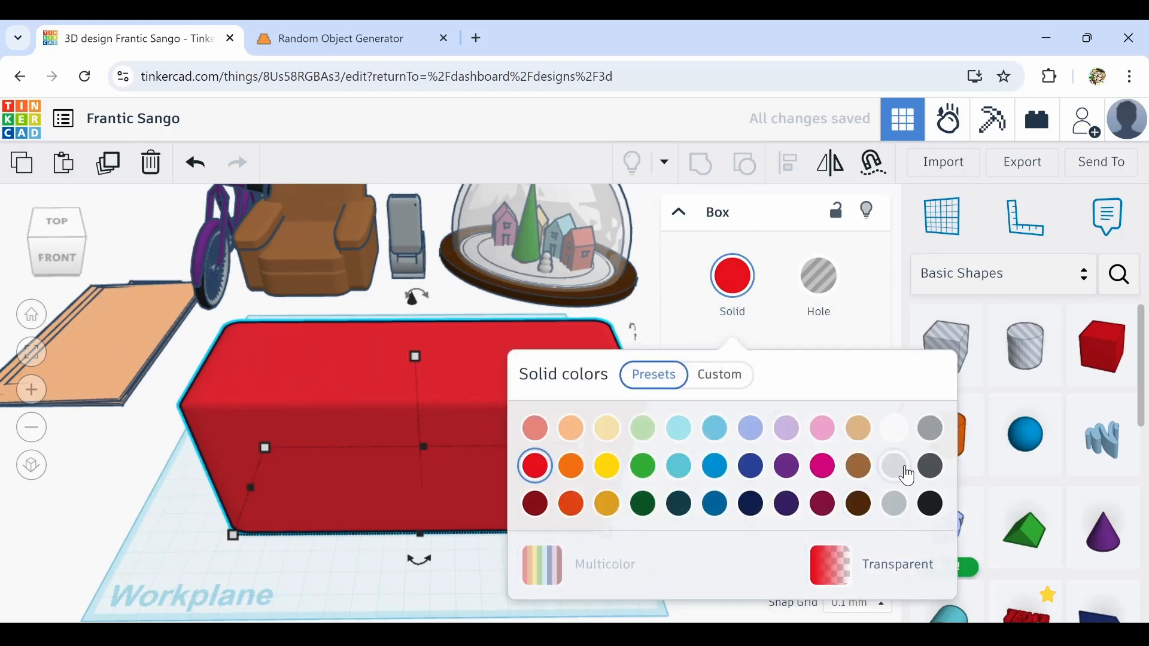
click(931, 427)
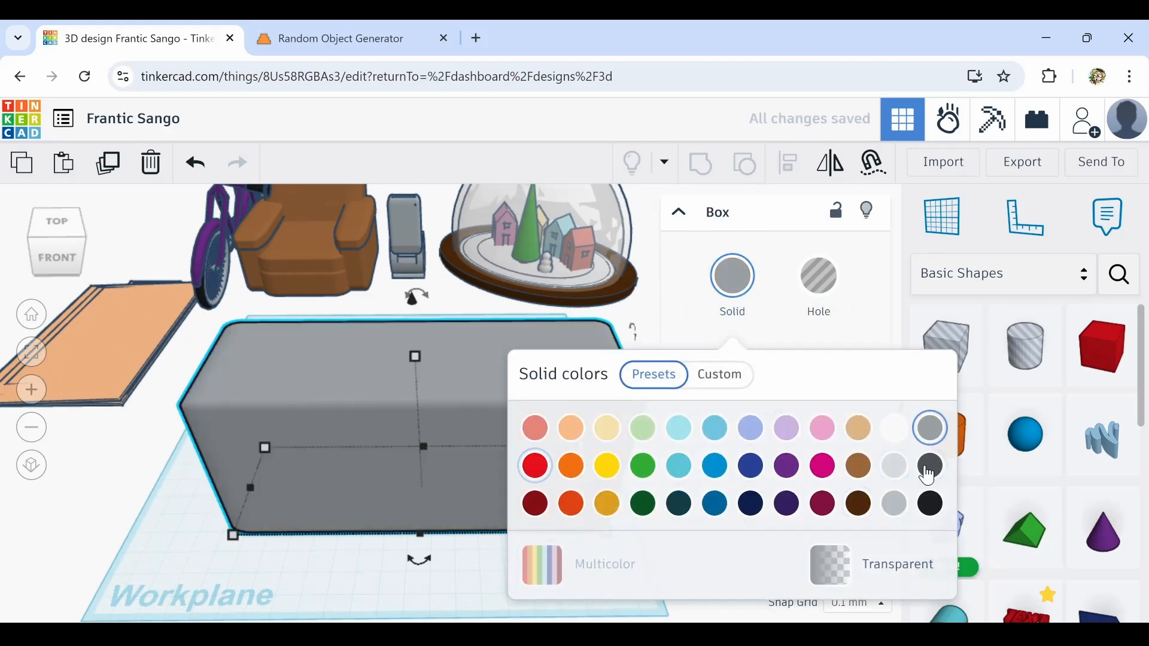
click(146, 535)
click(317, 480)
Raise a copy of the grey box about 10 mm, shrink it into an inset top panel, and lower both together to 70 mm
scroll(296, 323, up, 2)
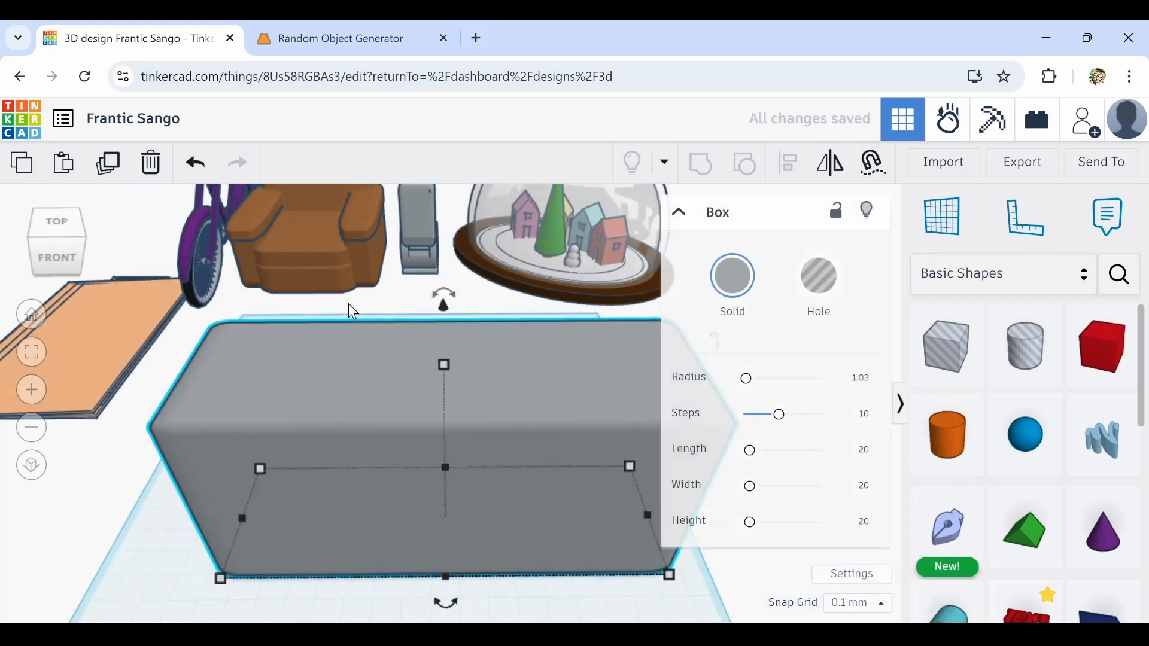
drag(443, 307, 444, 275)
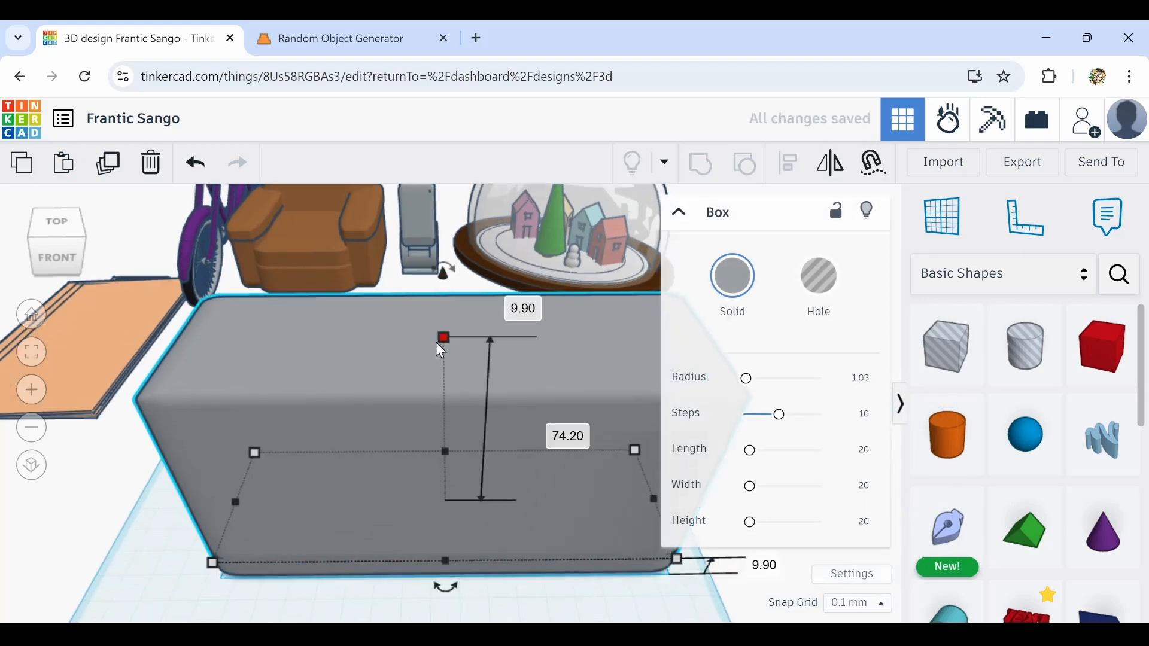
drag(439, 338, 441, 354)
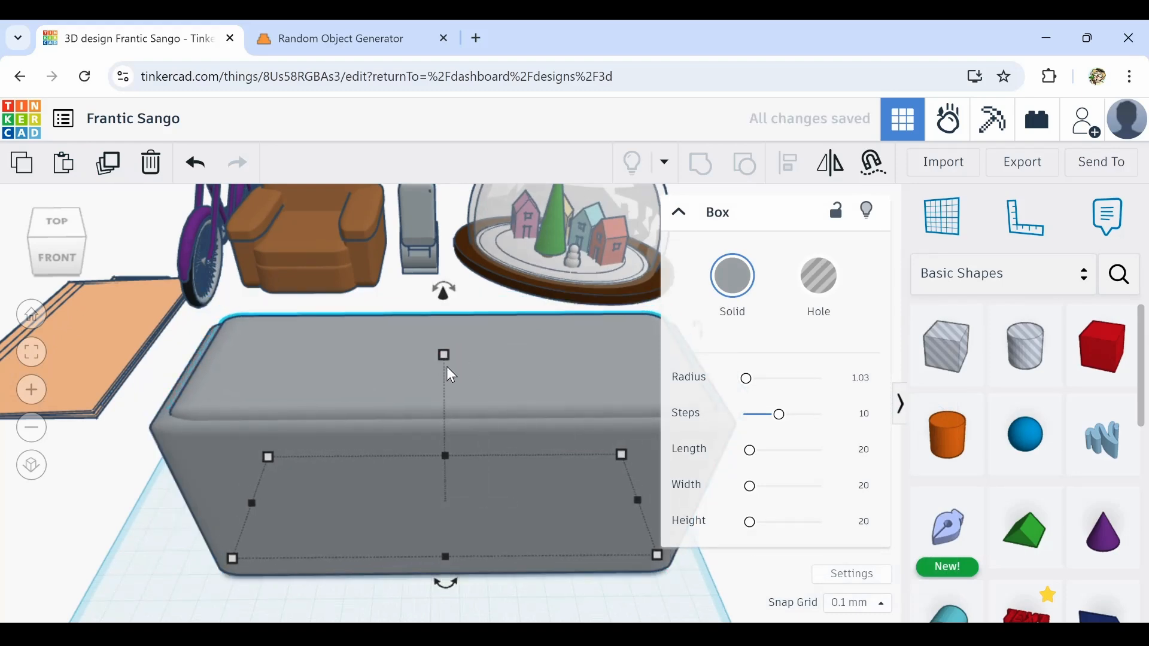
mouse_move(530, 358)
right_down()
mouse_move(493, 390)
mouse_move(357, 425)
mouse_move(310, 401)
mouse_move(335, 354)
mouse_move(578, 368)
mouse_move(539, 346)
right_up()
right_drag(165, 357, 230, 419)
drag(192, 389, 365, 494)
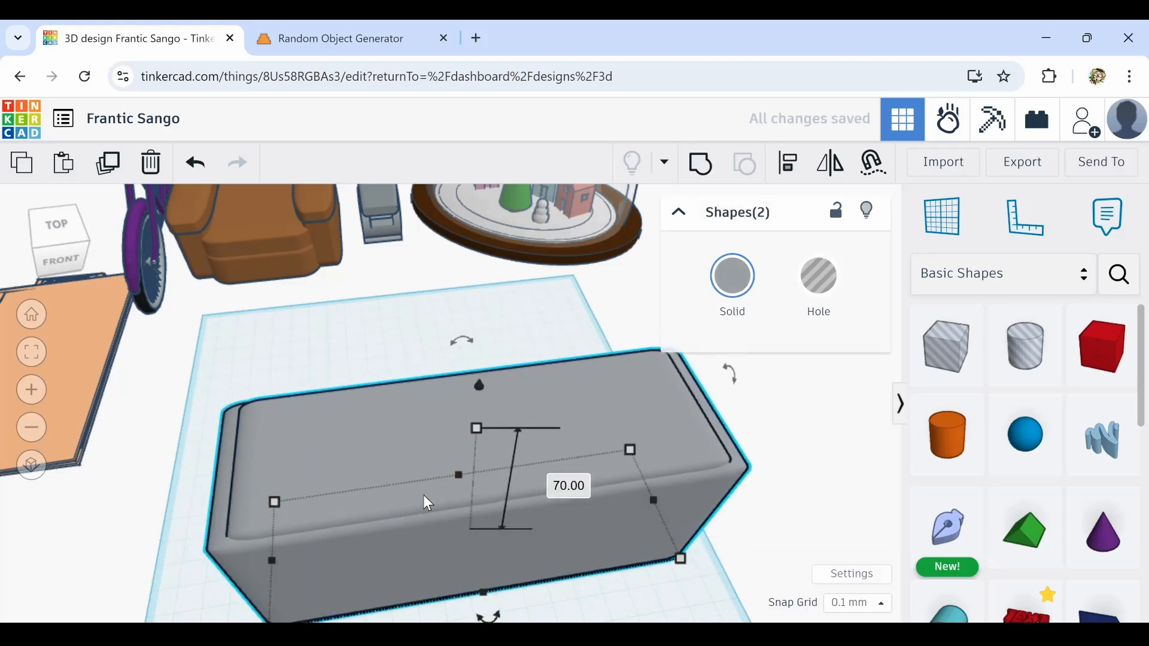
right_drag(426, 500, 442, 538)
Add a black button box about 8.3 by 17.6 mm on the top panel's rear left, flattened, with radius 1.84
drag(1100, 363, 251, 396)
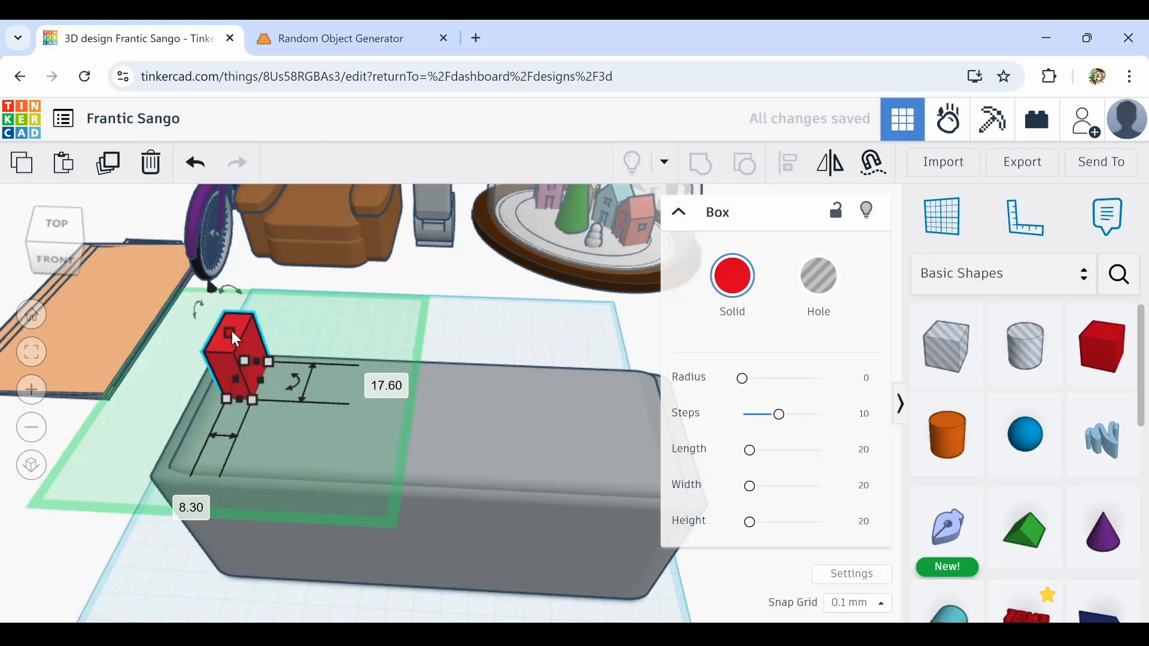
mouse_move(231, 332)
mouse_down()
mouse_move(248, 388)
mouse_move(236, 332)
mouse_up()
scroll(251, 365, up, 3)
mouse_move(742, 378)
mouse_down()
mouse_move(761, 382)
mouse_move(749, 381)
mouse_up()
scroll(254, 374, up, 2)
click(732, 275)
click(921, 521)
middle_drag(260, 362, 572, 356)
Duplicate the black button repeatedly to the right to form an evenly spaced row of six
click(109, 164)
drag(571, 371, 620, 372)
middle_drag(620, 383, 353, 394)
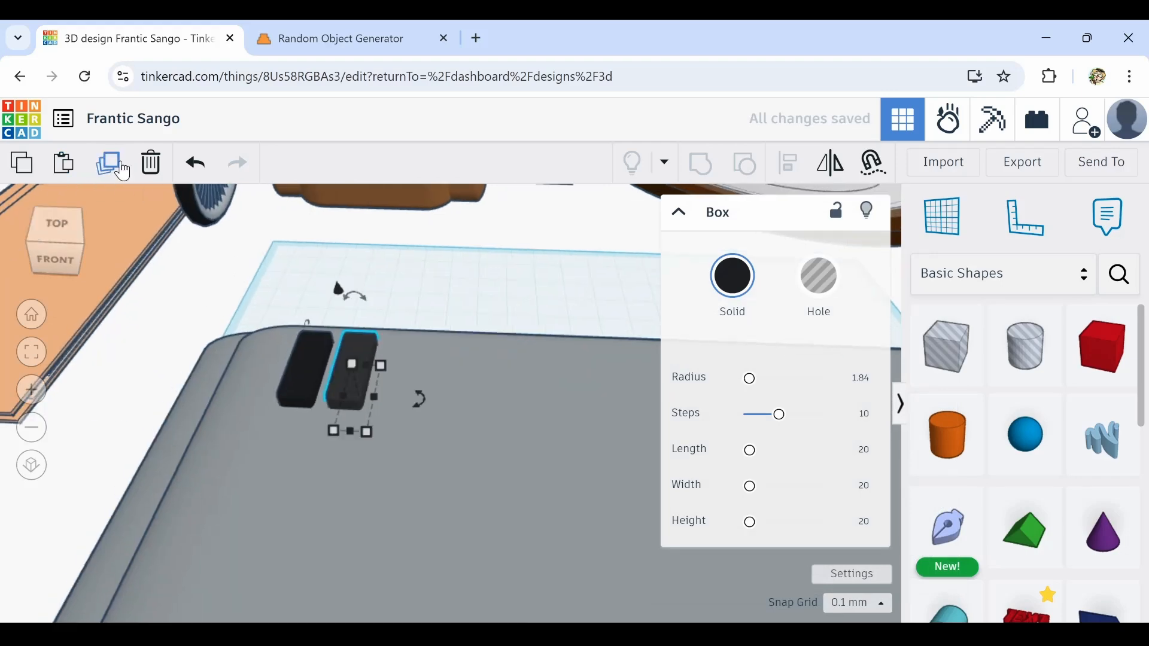
click(112, 169)
middle_drag(571, 461, 351, 467)
Duplicate the last long button, shorten it to a small square beside the row, and repeat it into five
click(112, 170)
drag(380, 432, 383, 396)
drag(381, 359, 425, 381)
click(113, 170)
triple_click(113, 171)
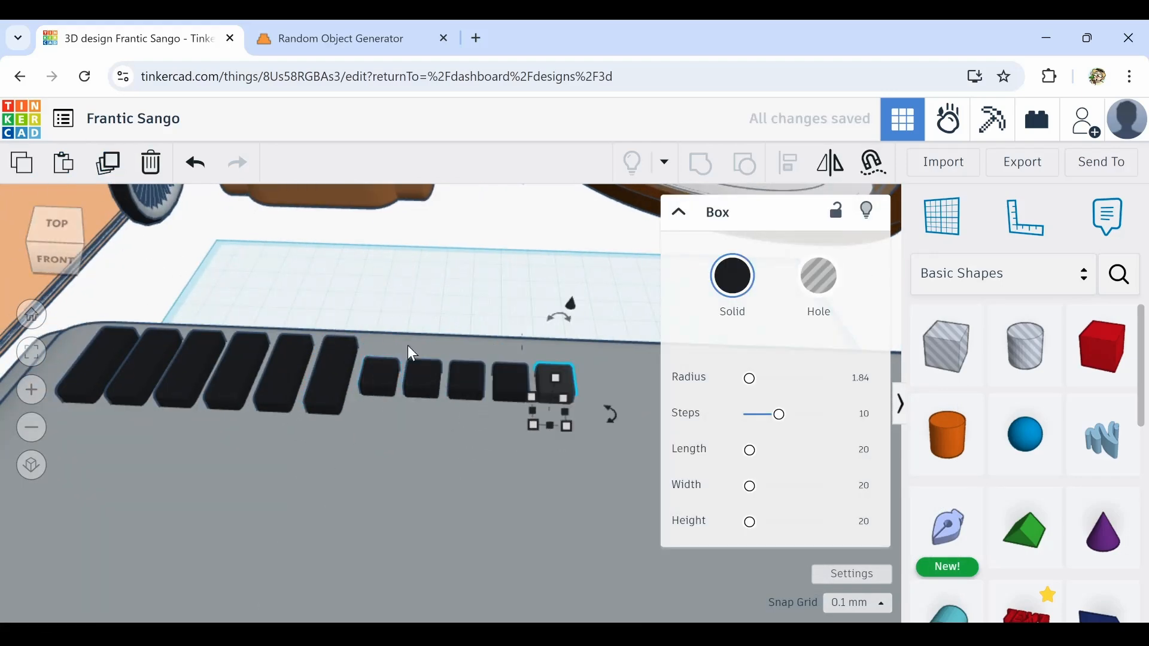
Select the five small buttons and duplicate them forward twice to form a grid of three rows
drag(583, 419, 378, 370)
scroll(438, 421, down, 3)
click(111, 169)
drag(444, 414, 443, 444)
click(119, 172)
click(504, 333)
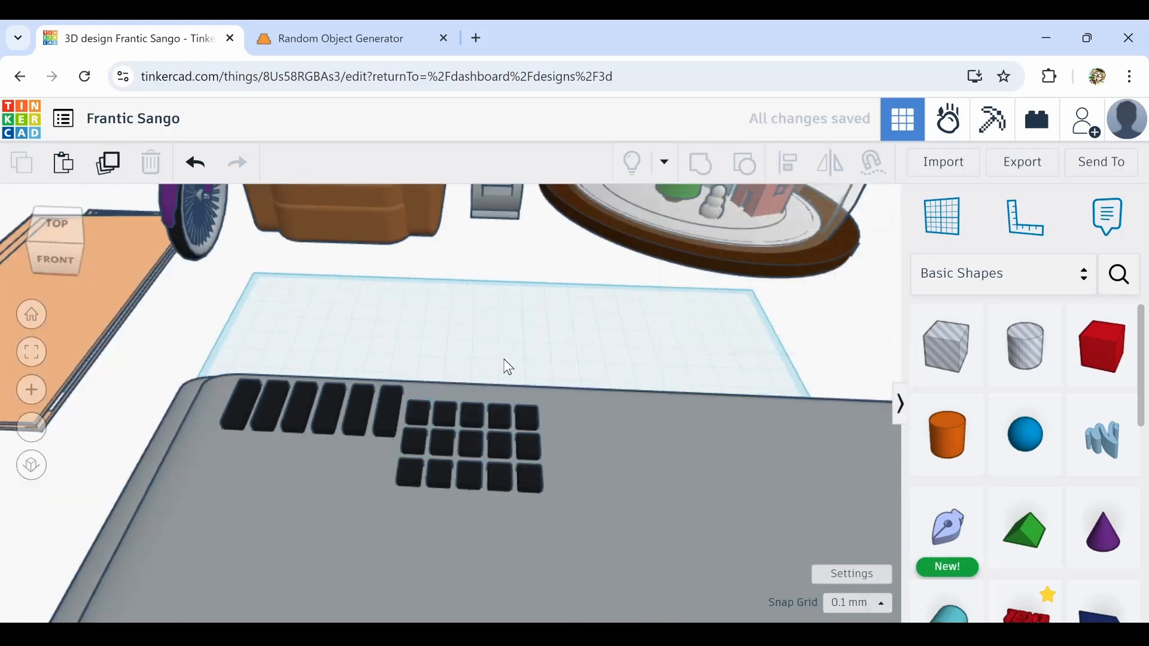
Place a box about 111 mm long on the top panel in front of the buttons and reduce its height
scroll(567, 467, down, 3)
middle_drag(588, 529, 554, 481)
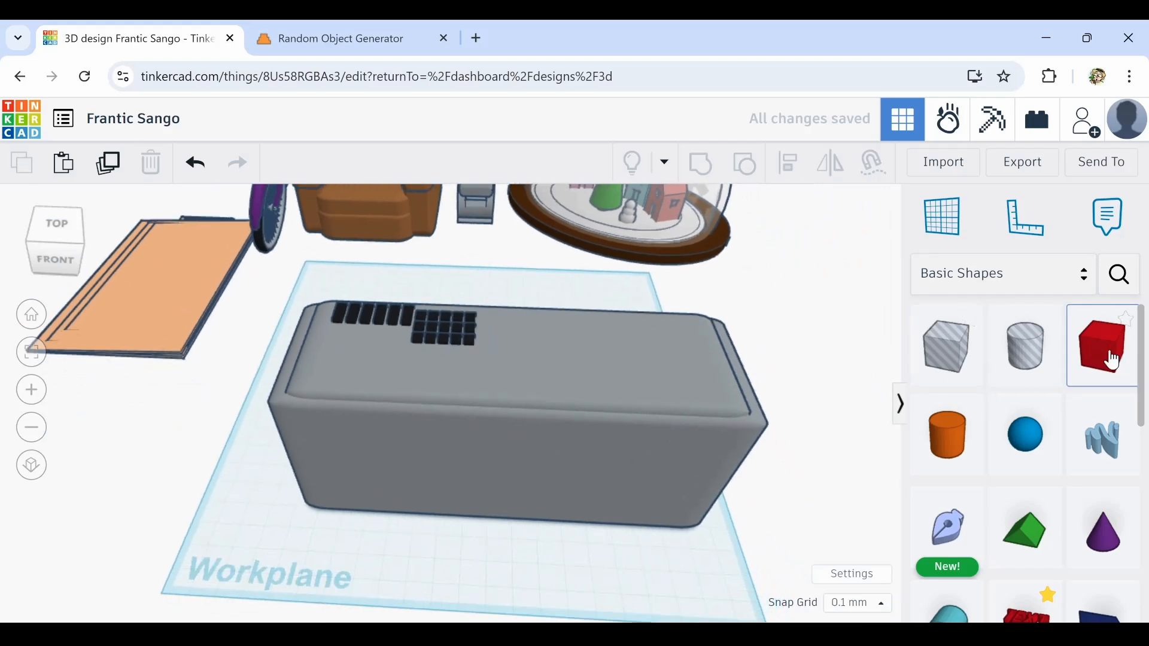
drag(1113, 361, 679, 377)
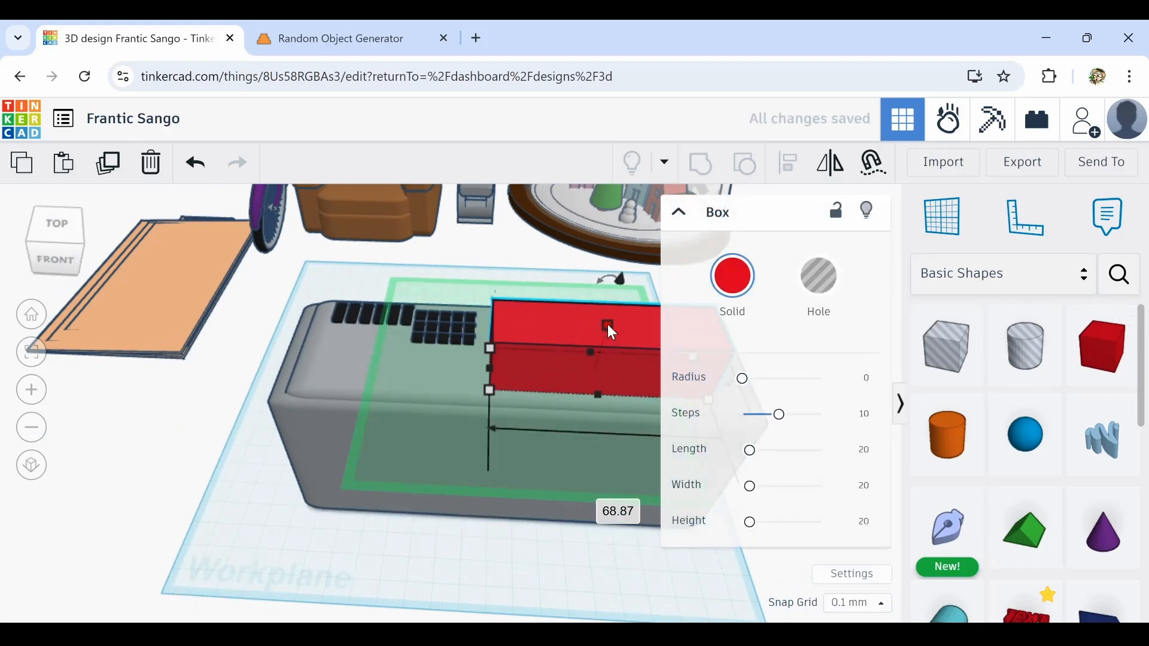
mouse_move(608, 325)
mouse_down()
mouse_move(609, 353)
mouse_move(610, 335)
mouse_up()
drag(493, 369, 363, 362)
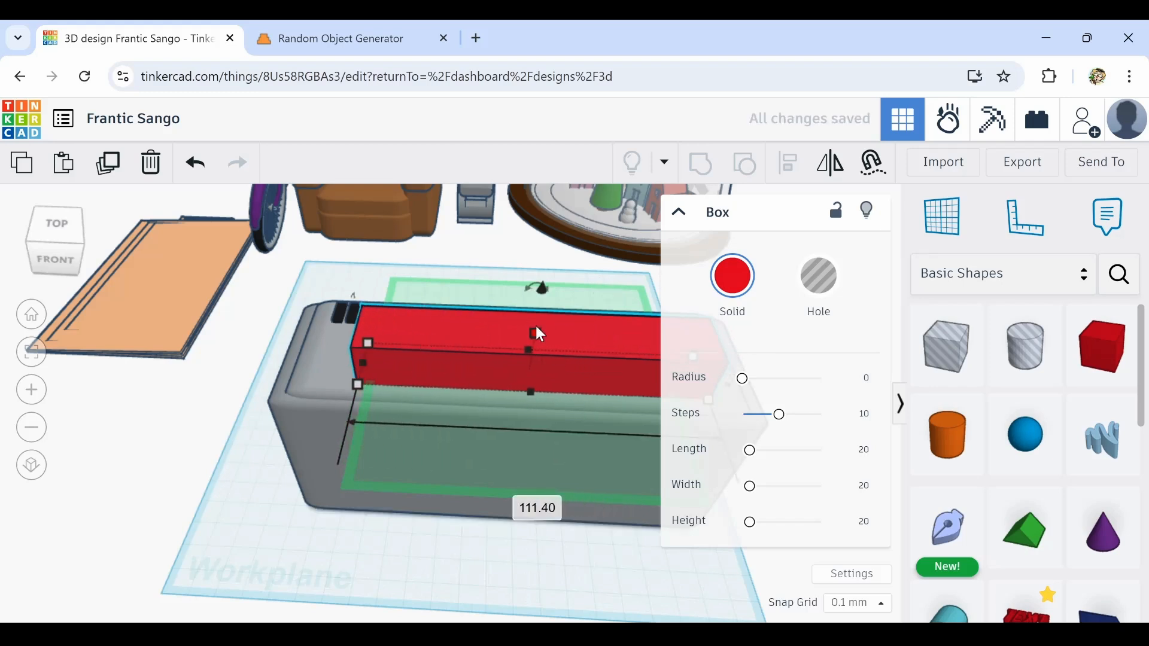
drag(540, 334, 533, 348)
Tilt the long box along its length so it slopes into the top panel, and recolour it medium grey
right_drag(398, 407, 576, 386)
drag(554, 271, 569, 210)
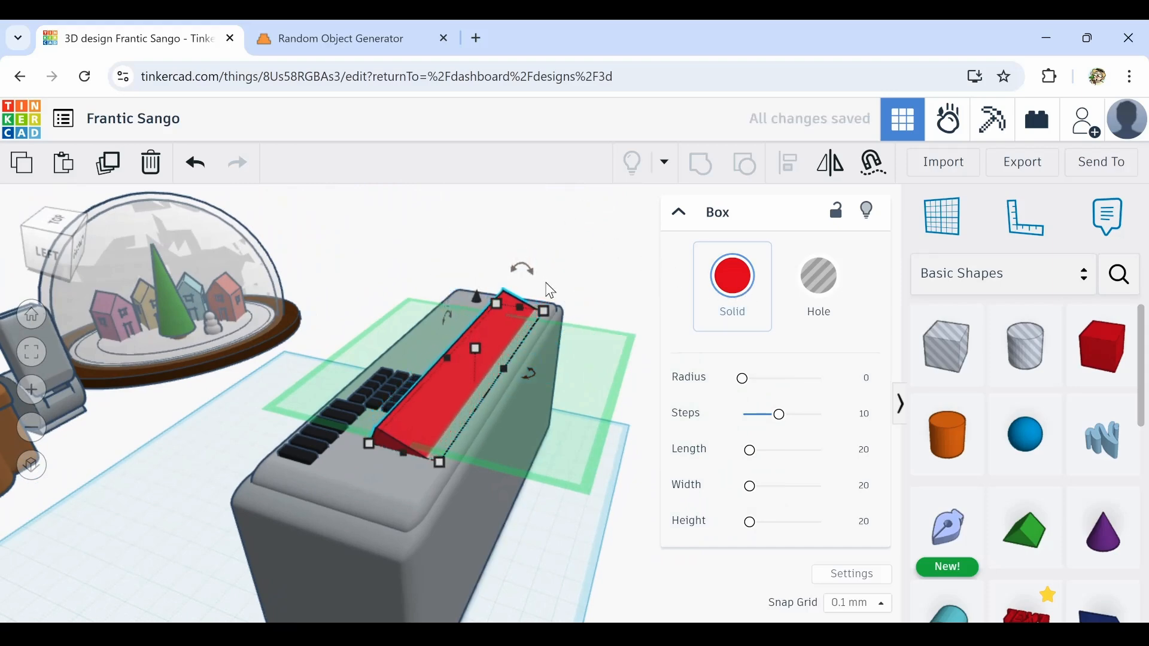
drag(538, 279, 528, 219)
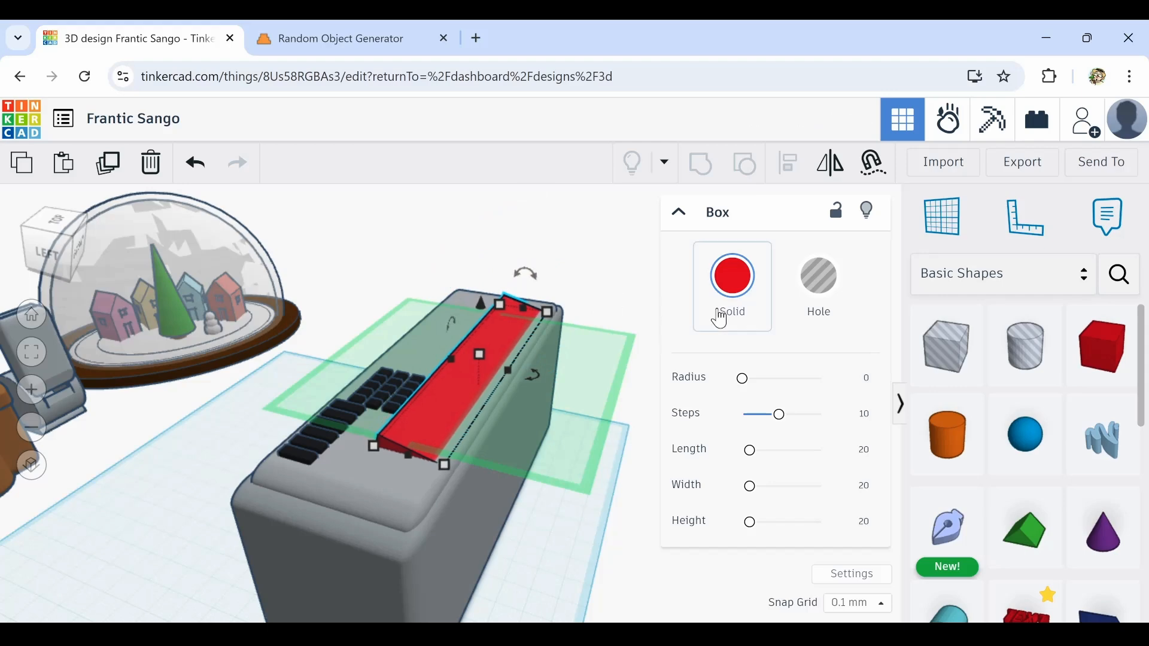
click(731, 277)
click(918, 432)
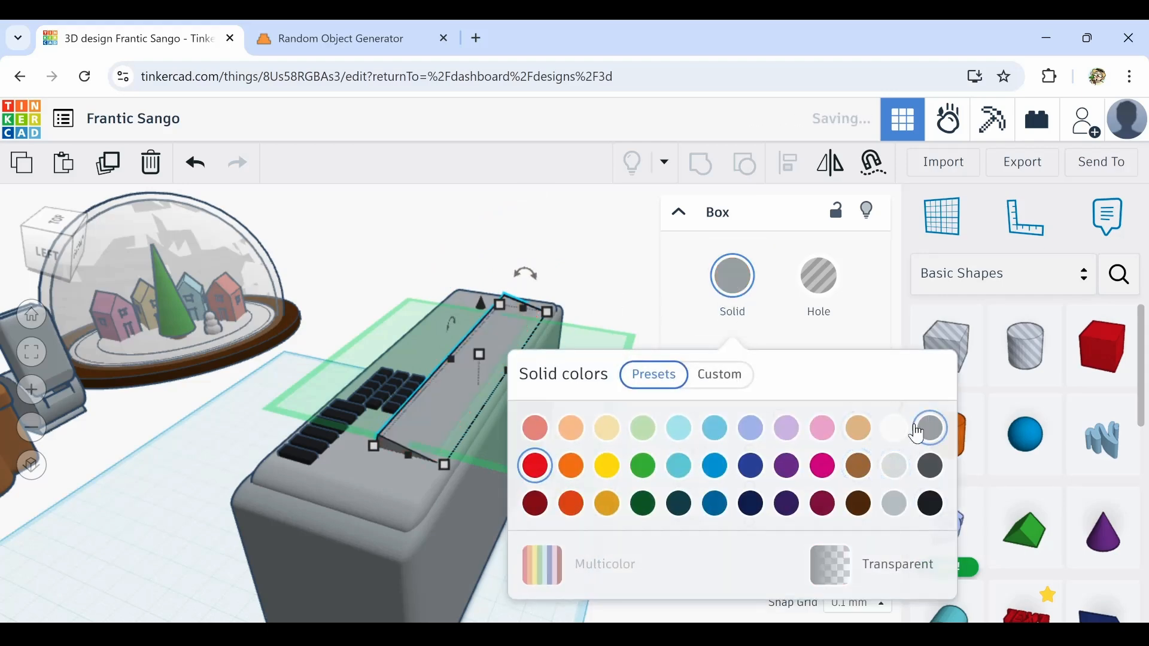
click(574, 262)
right_drag(575, 262, 381, 340)
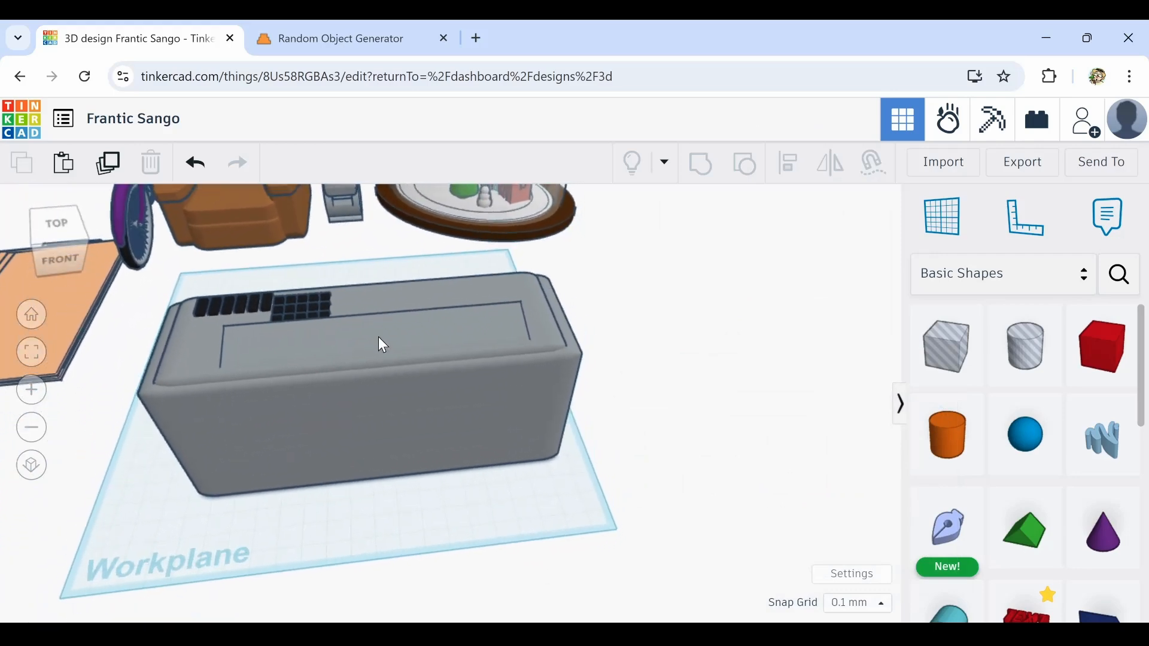
Shorten the sloped grey box from its right end to the button grid's edge and nudge it slightly left
click(383, 345)
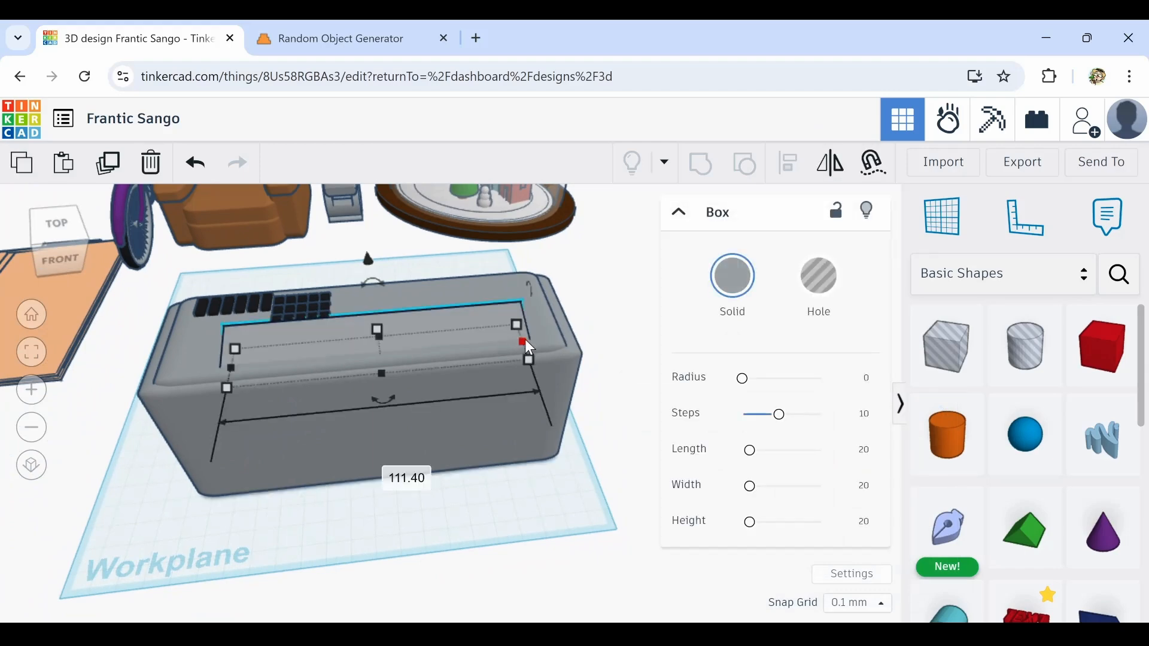
drag(524, 343, 343, 358)
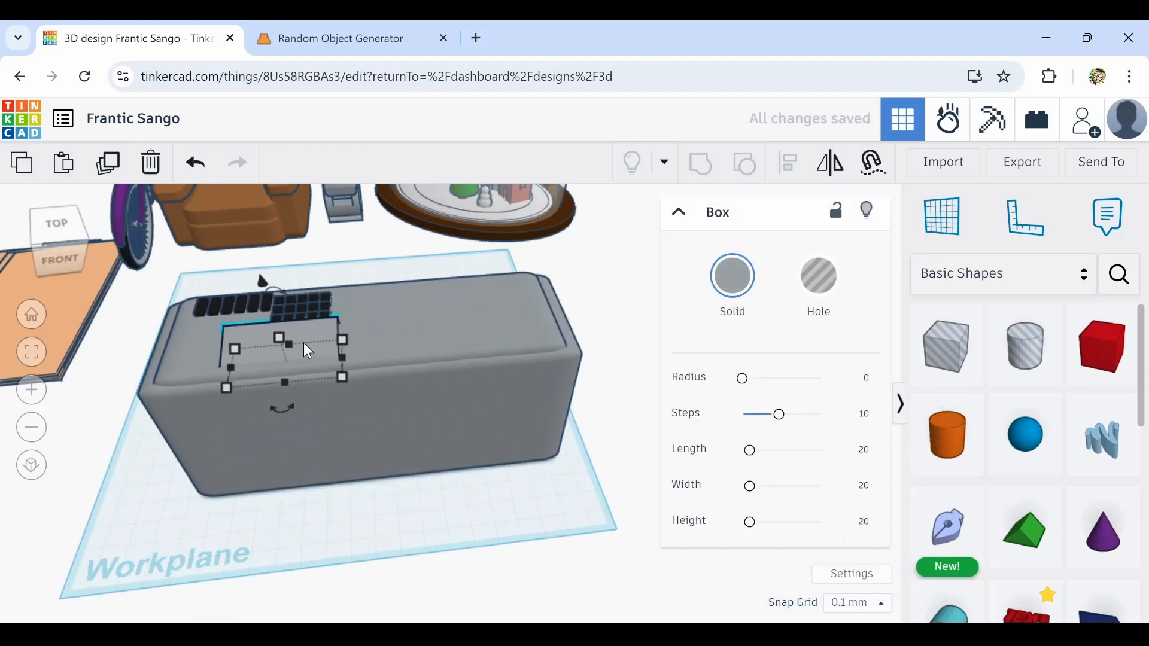
key(Left)
key(Left)
key(Left)
key(Left)
key(Left)
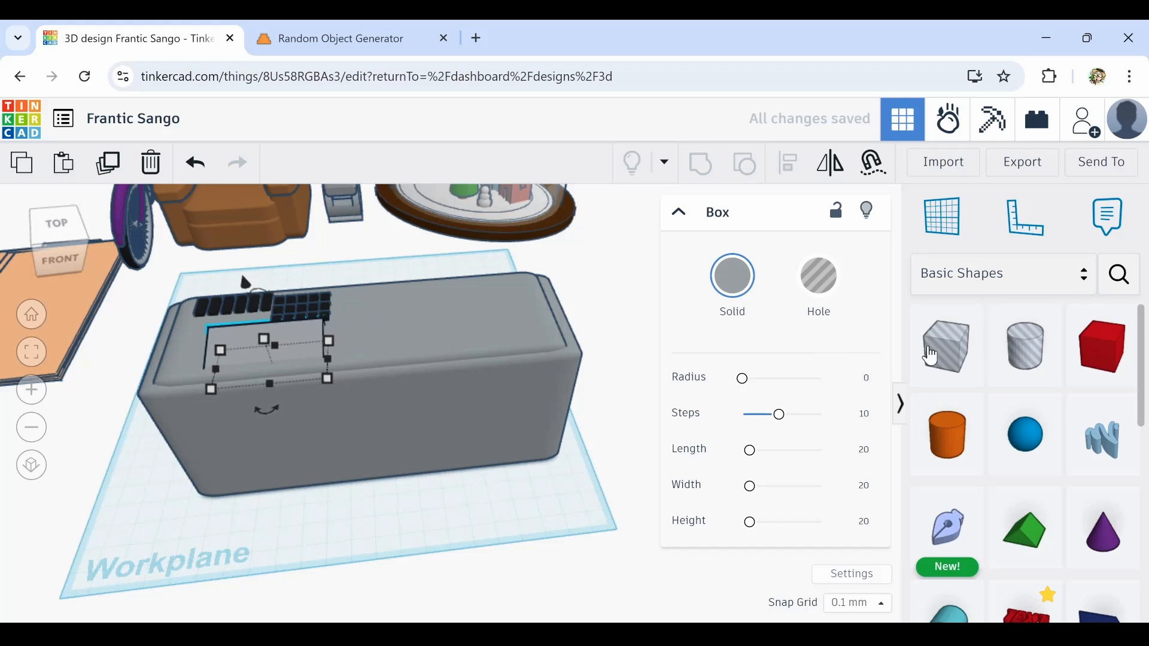
Place a box on the right half of the radio's top, shape it into a flat plate with radius about 2.3, and recolour it dark grey
drag(1098, 352, 401, 323)
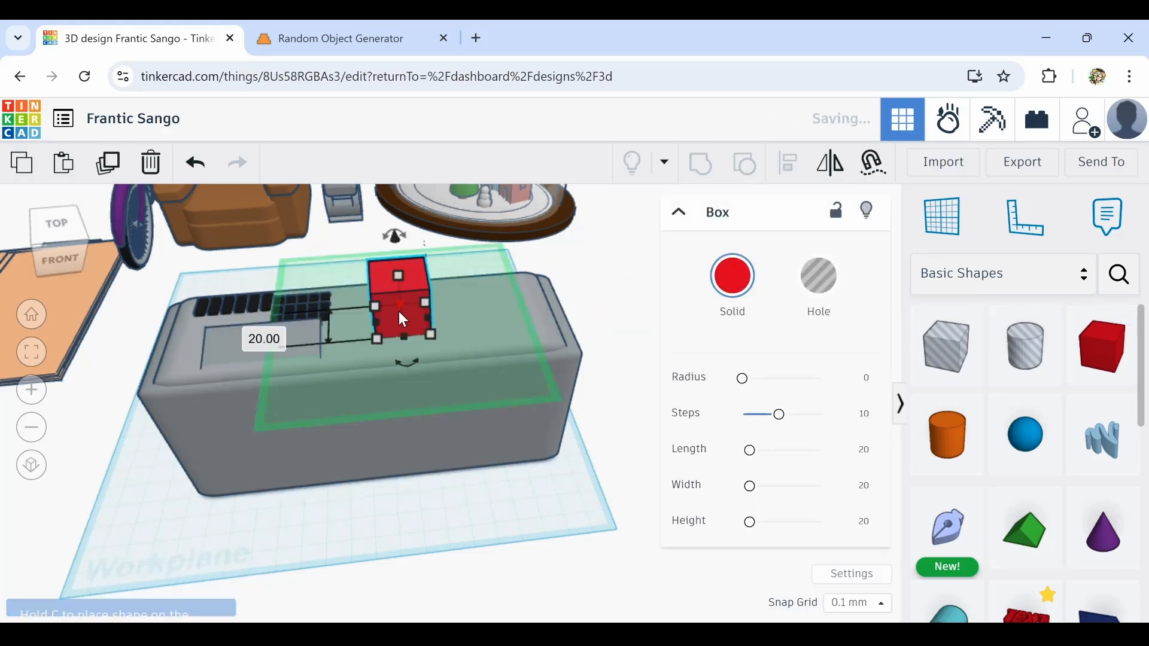
scroll(417, 320, up, 1)
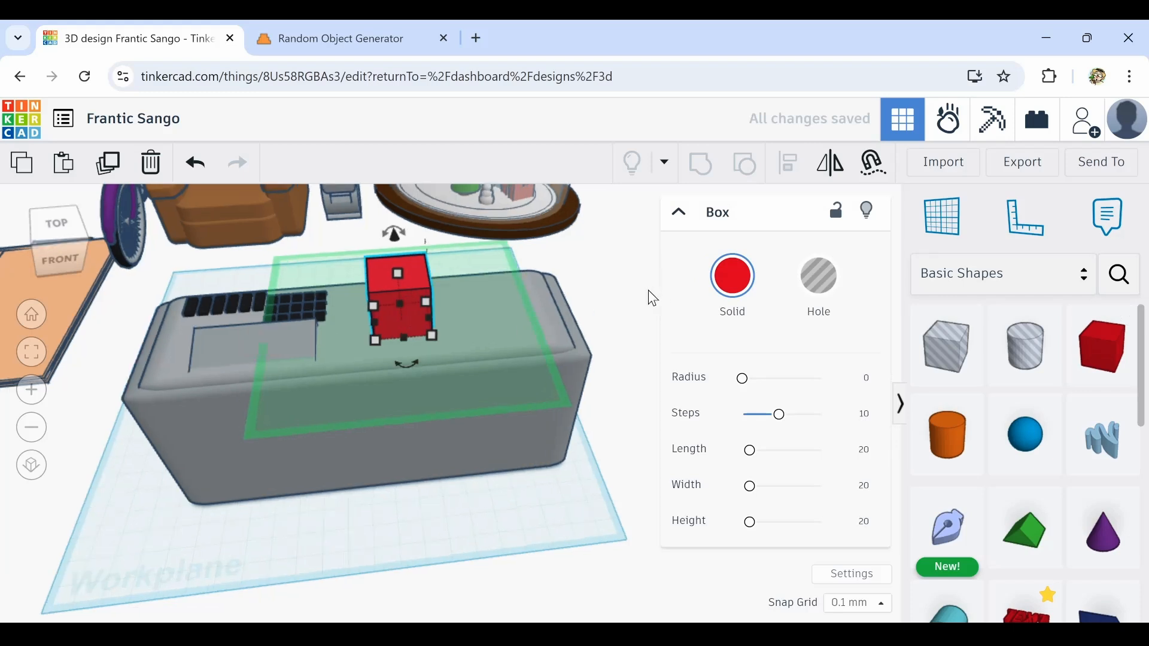
click(604, 278)
click(401, 303)
drag(432, 332, 461, 296)
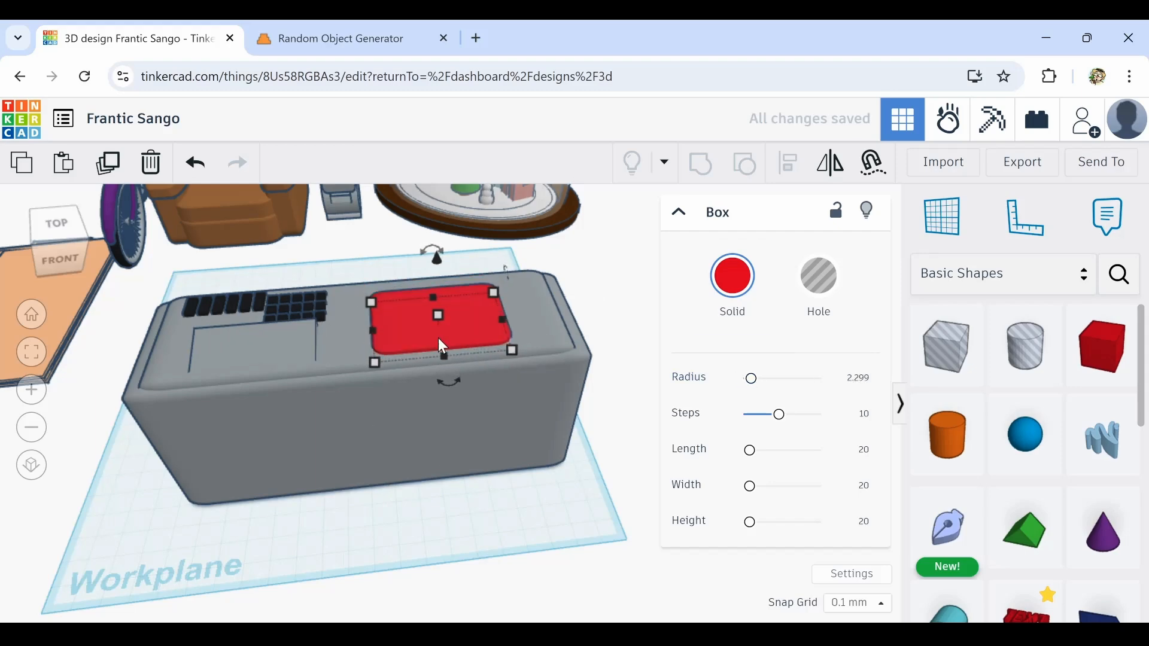
drag(438, 338, 457, 336)
right_drag(578, 353, 604, 335)
click(732, 275)
Place a cylinder on the dark plate, flatten it into a wide grey dial, and set its bevel to 2.5
click(947, 435)
right_drag(613, 254, 608, 228)
click(443, 297)
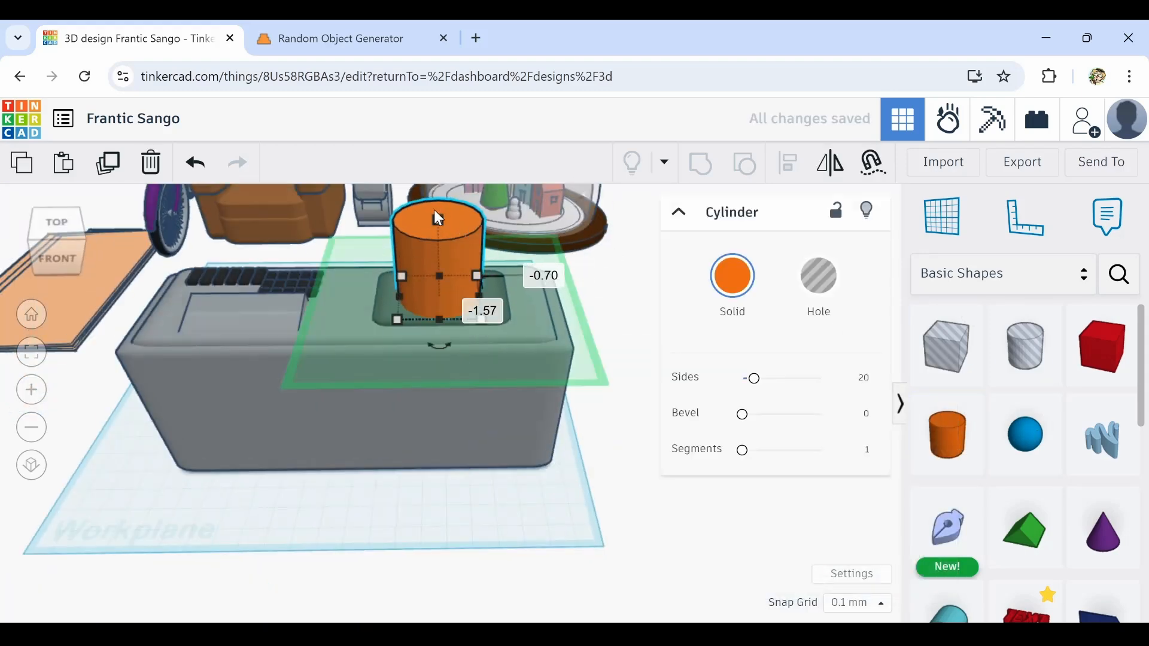
scroll(468, 310, up, 6)
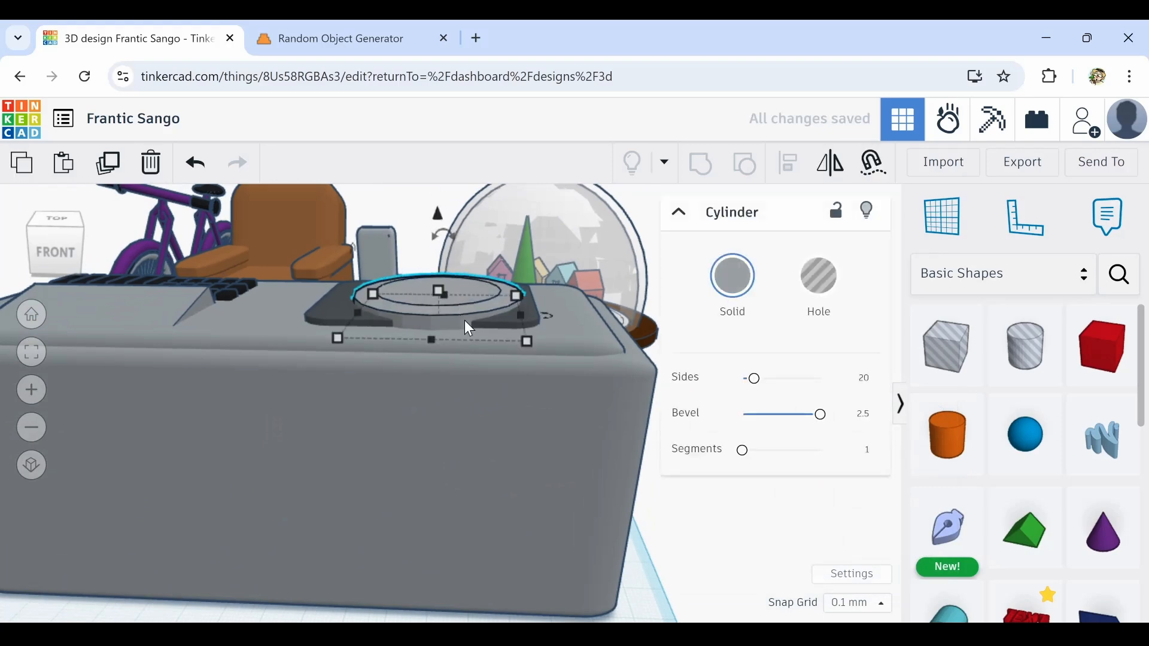
right_drag(502, 347, 532, 384)
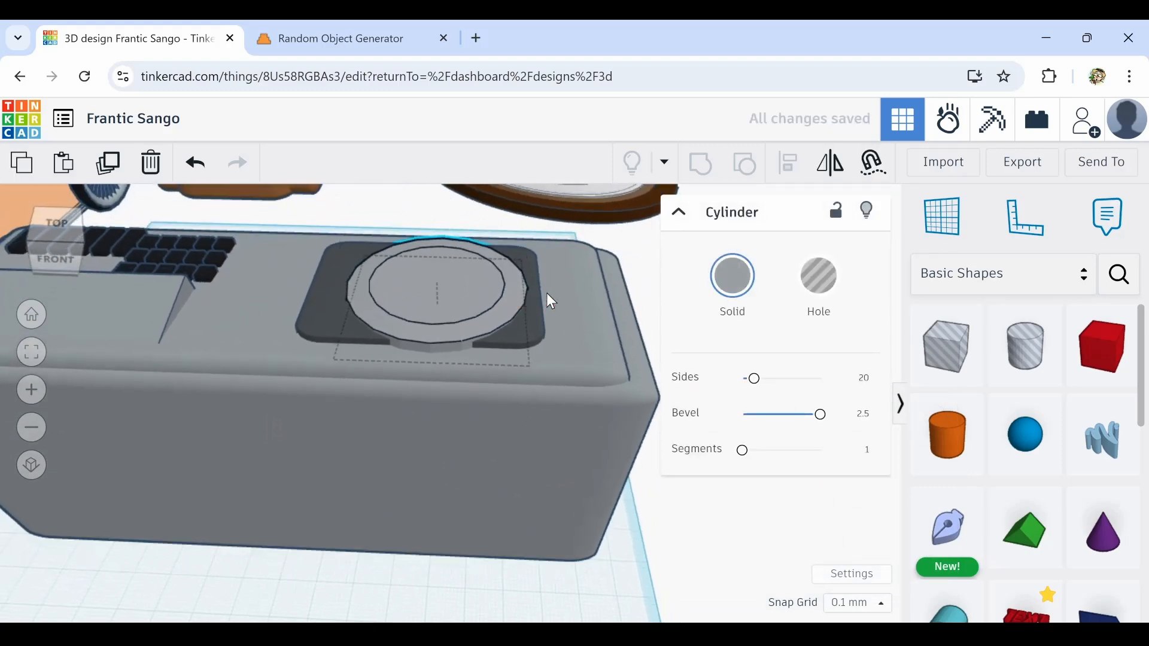
click(318, 317)
right_drag(212, 244, 286, 282)
shift+click(261, 282)
shift+click(271, 306)
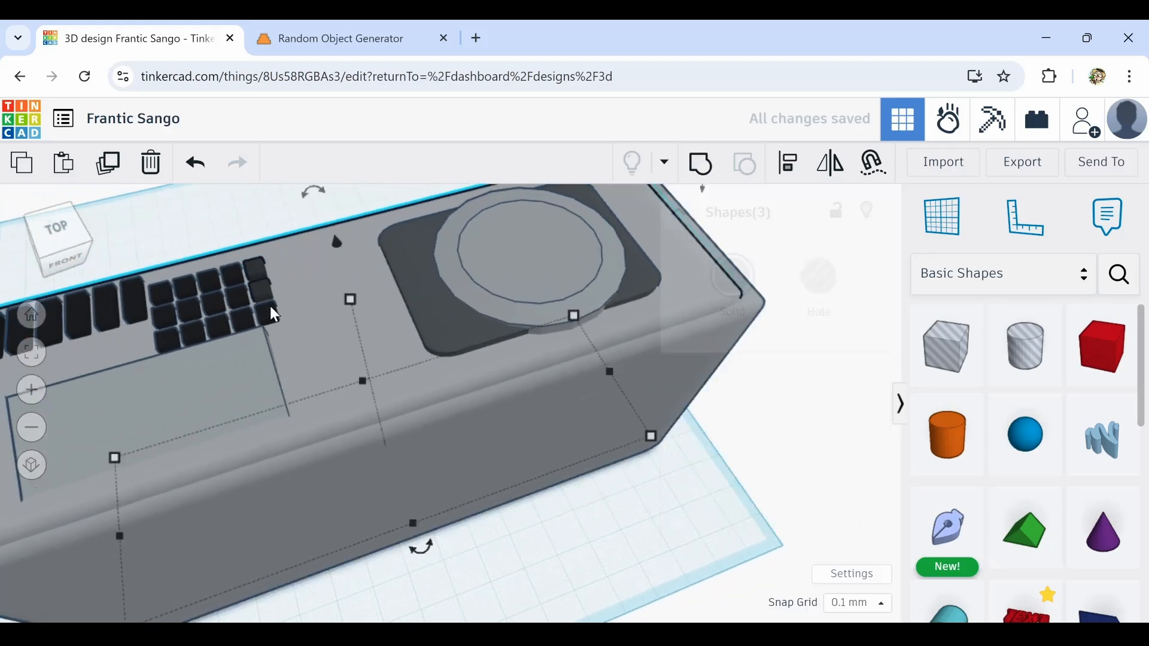
shift+click(271, 307)
click(259, 210)
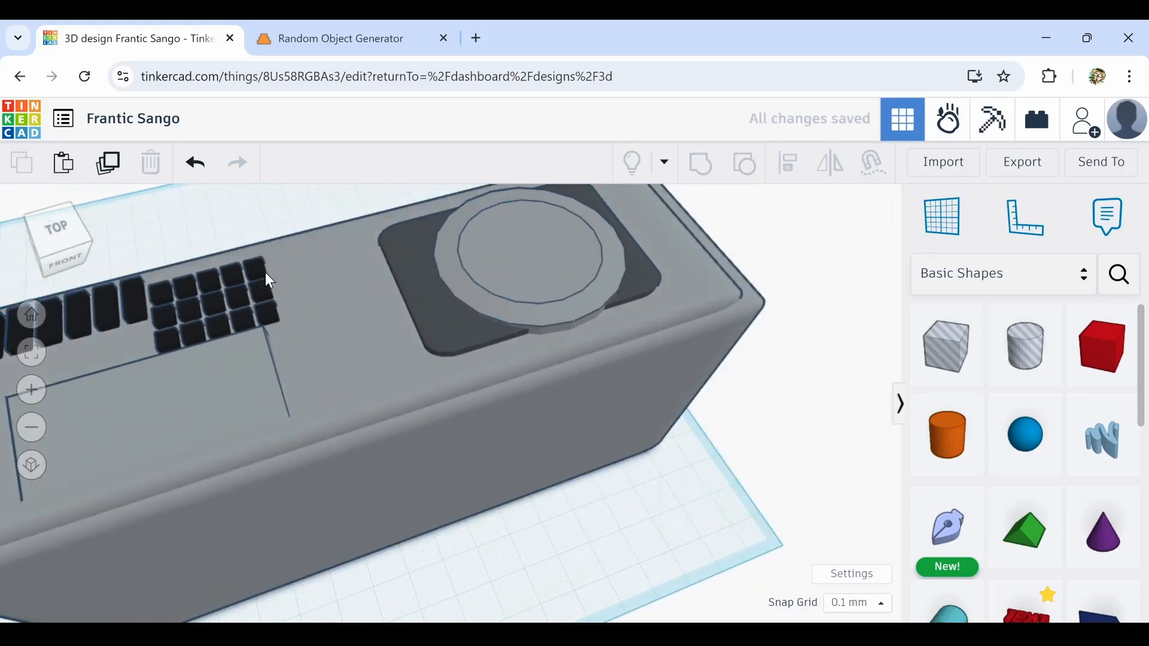
Duplicate the button grid's rightmost column of three buttons, enlarge the copies, and place them along the dark plate's left edge
click(260, 270)
shift+click(267, 306)
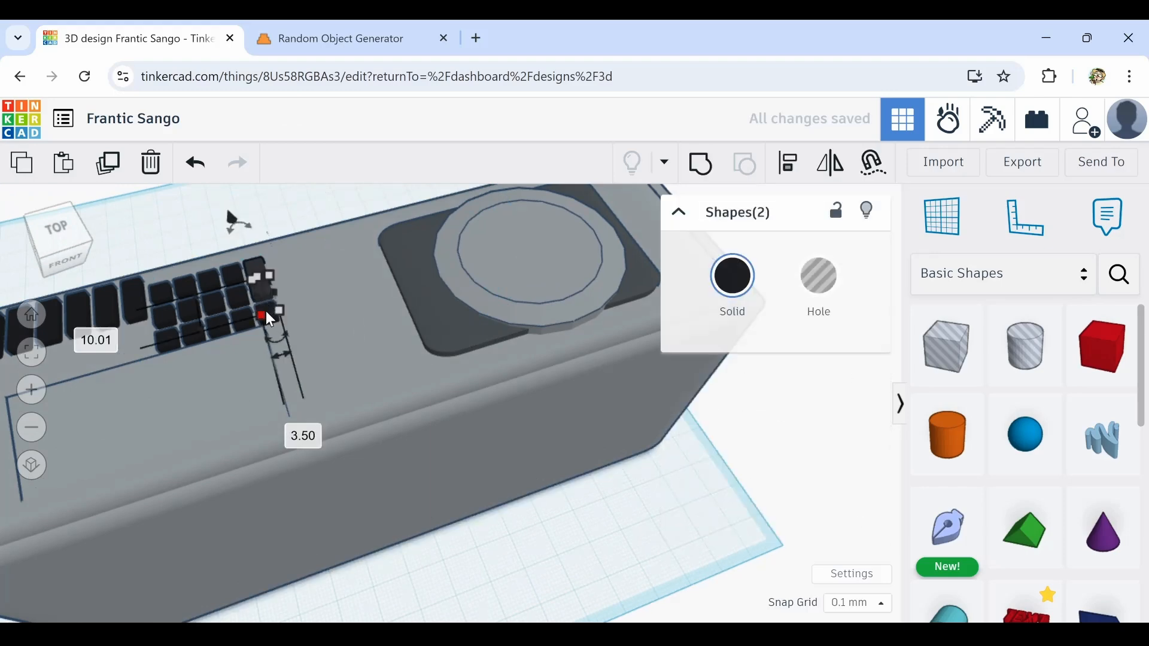
scroll(274, 313, up, 2)
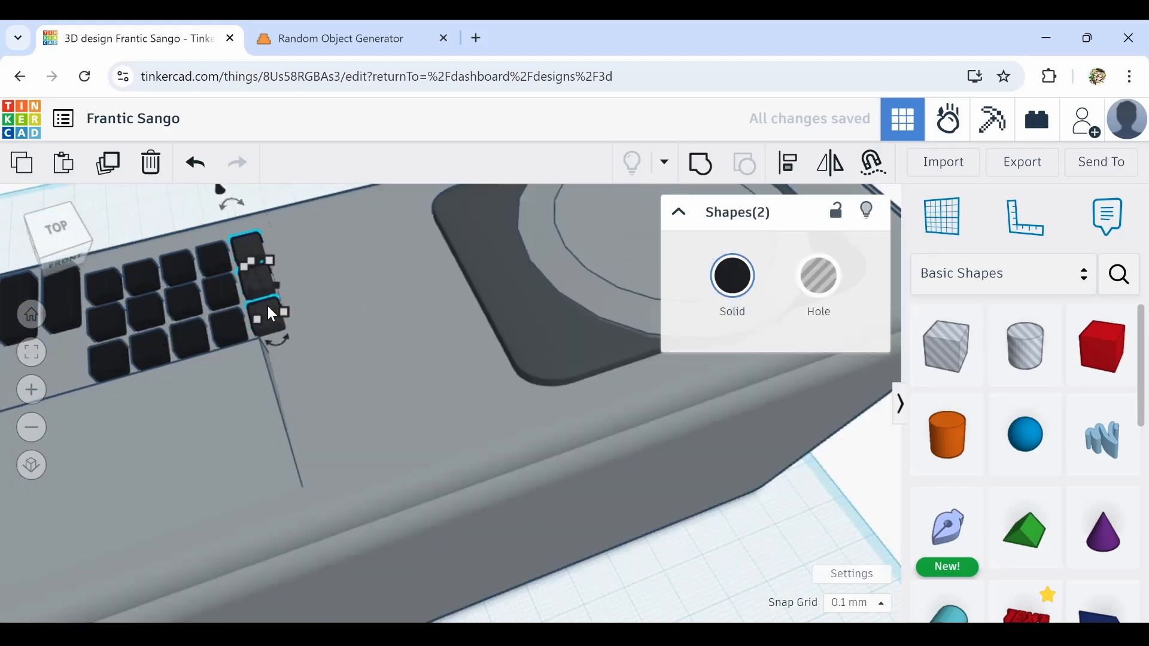
shift+click(248, 246)
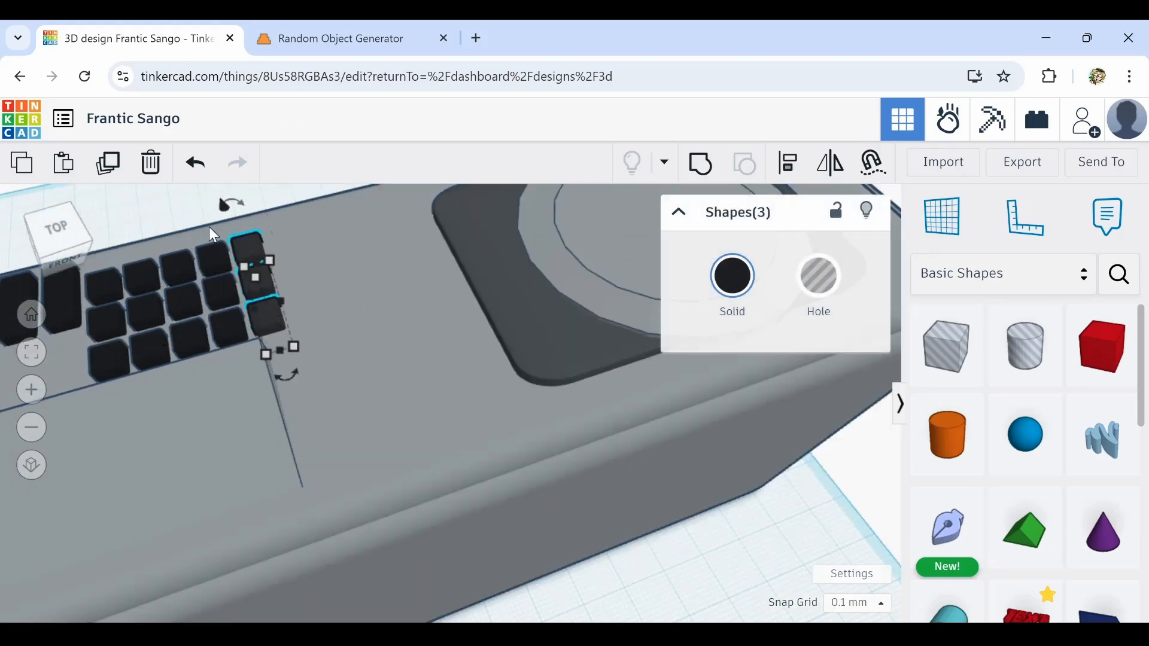
click(111, 170)
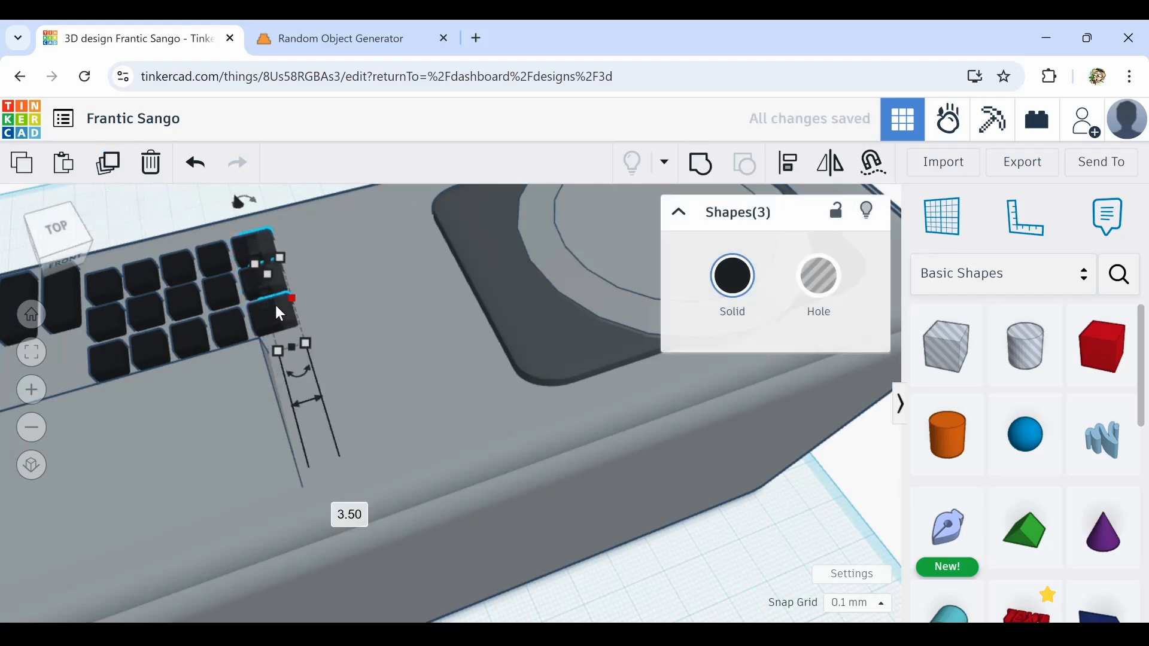
drag(460, 337, 466, 318)
mouse_move(473, 361)
mouse_down()
mouse_move(501, 433)
mouse_move(471, 360)
mouse_up()
scroll(541, 414, down, 3)
right_drag(633, 475, 606, 465)
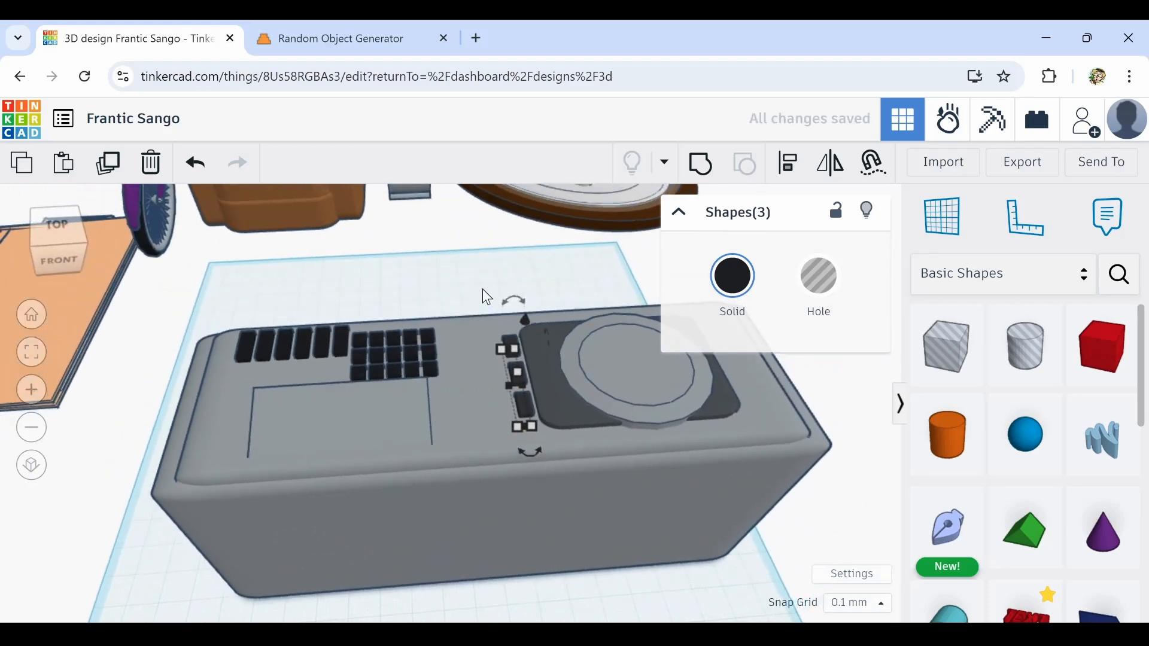
Duplicate the three buttons beside the dark plate and move the copies across to the plate's right side
click(484, 297)
scroll(530, 381, up, 4)
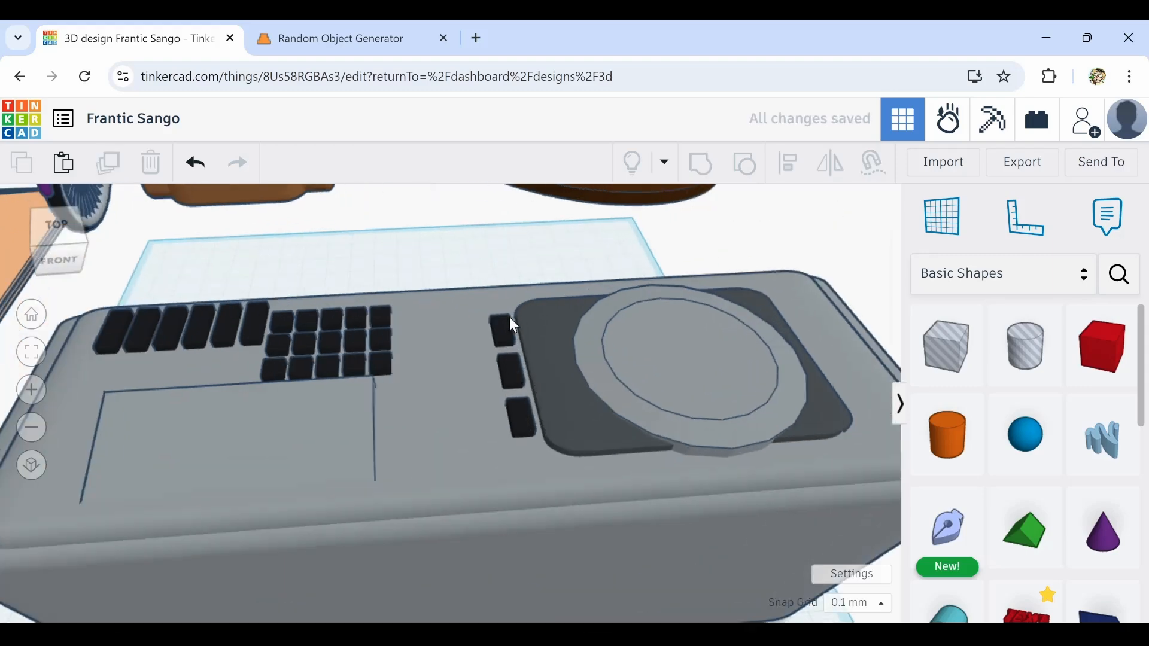
click(510, 318)
click(501, 279)
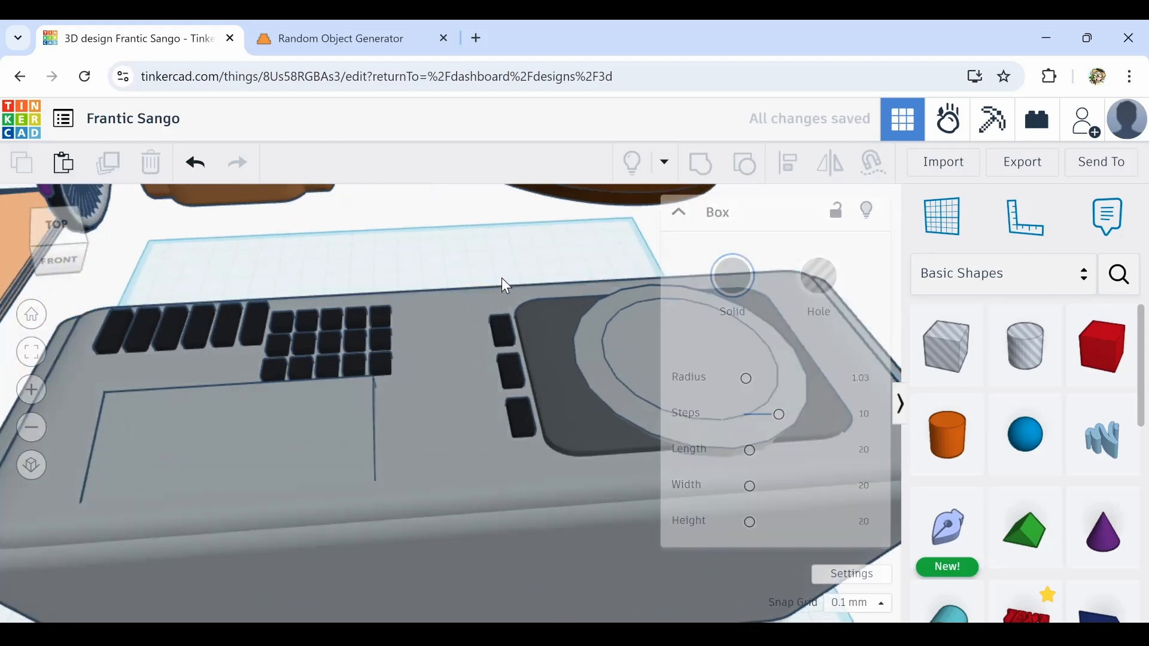
click(504, 327)
shift+click(511, 378)
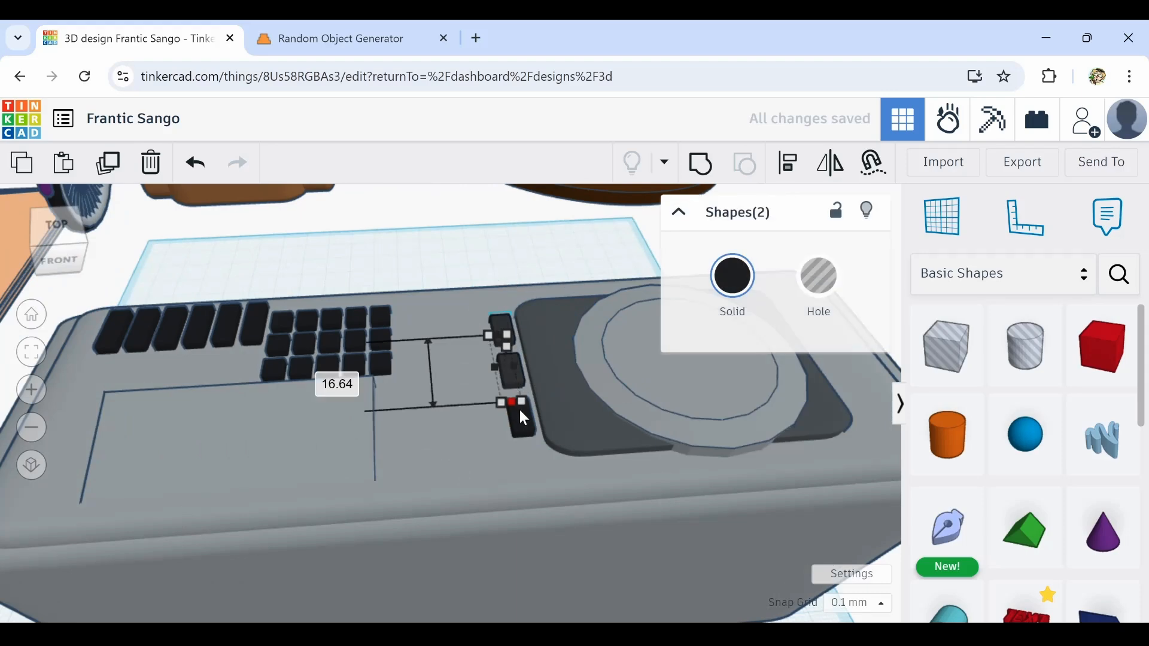
shift+click(519, 408)
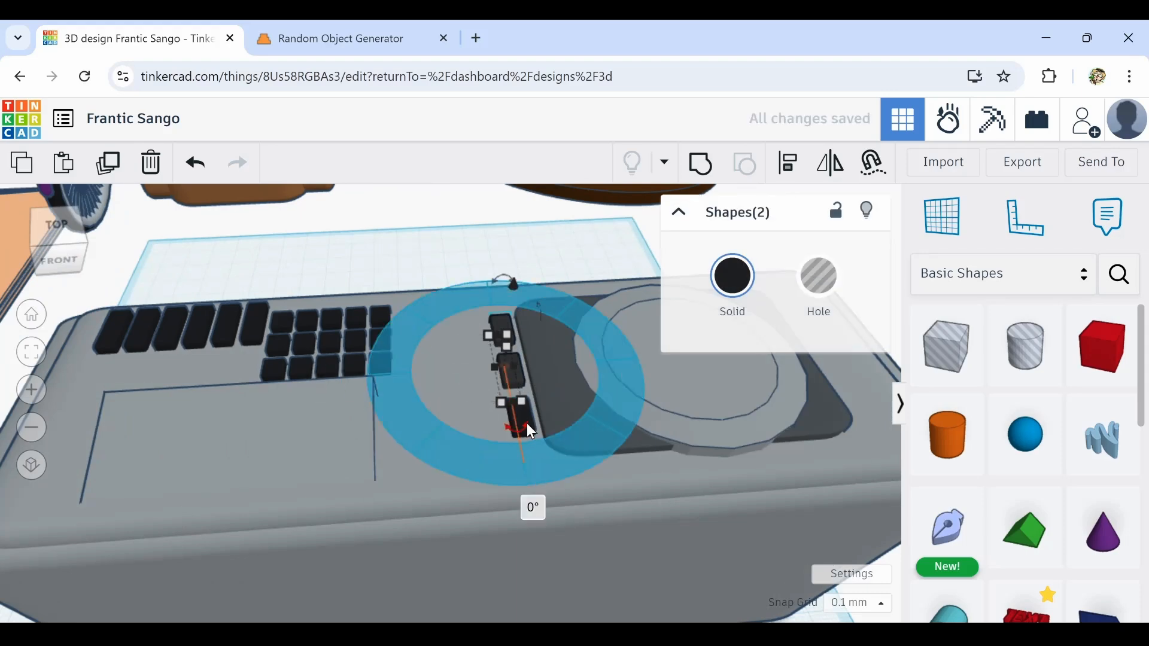
scroll(527, 422, up, 5)
shift+click(522, 412)
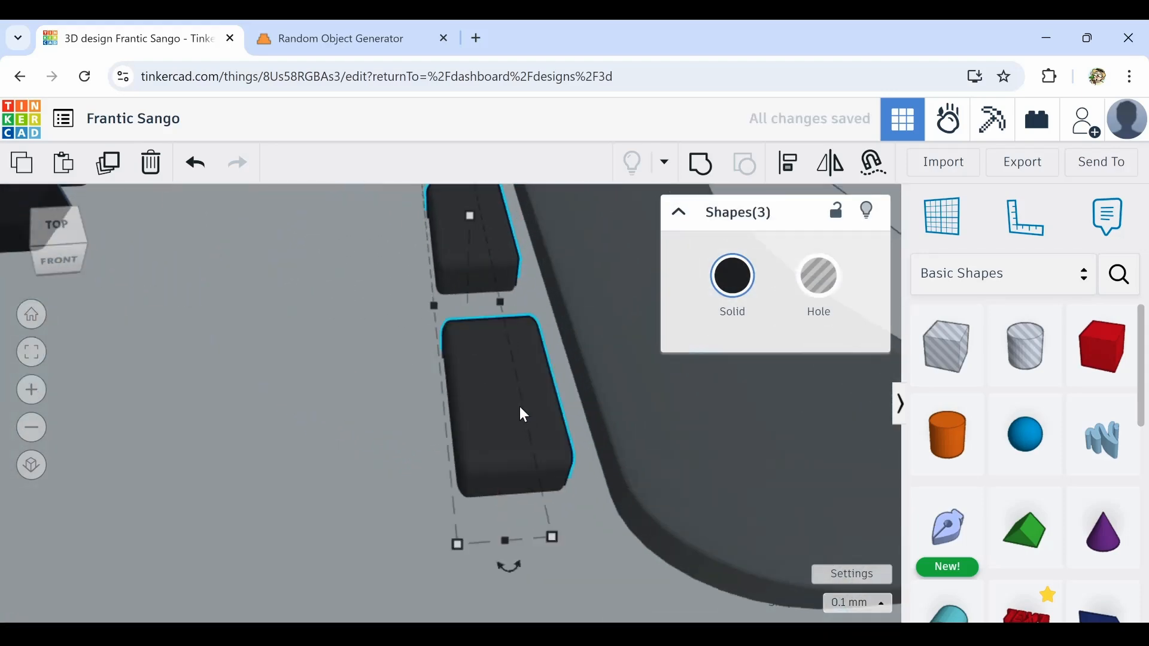
scroll(514, 405, down, 5)
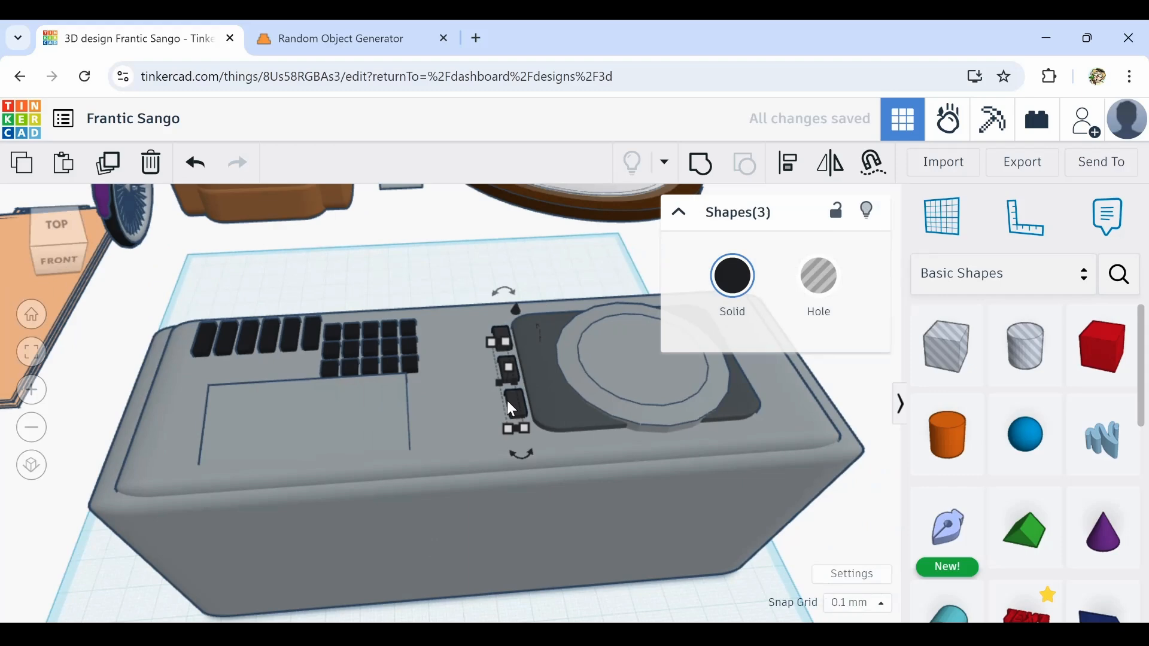
click(114, 163)
key(shift+Right)
key(shift+Right)
key(shift+Right)
key(shift+Right)
key(shift+Right)
key(shift+Right)
key(shift+Right)
key(shift+Right)
key(shift+Right)
key(shift+Right)
key(shift+Right)
key(shift+Right)
key(shift+Right)
key(shift+Right)
key(shift+Right)
key(shift+Right)
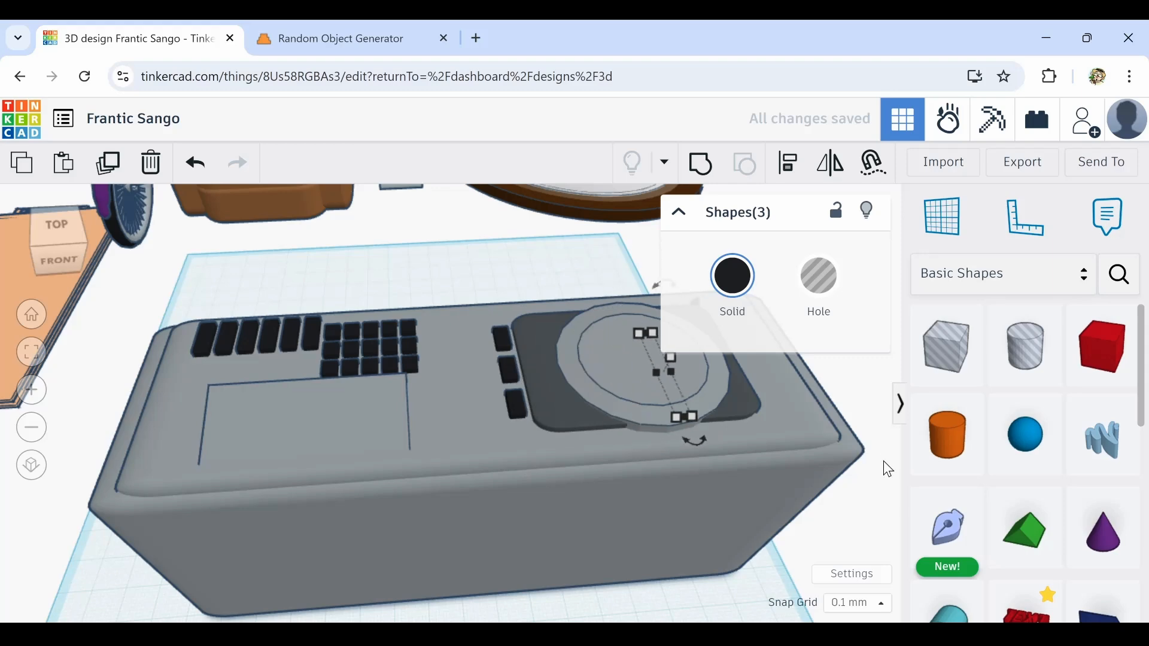
right_drag(860, 414, 819, 408)
middle_drag(818, 408, 598, 390)
scroll(511, 367, up, 3)
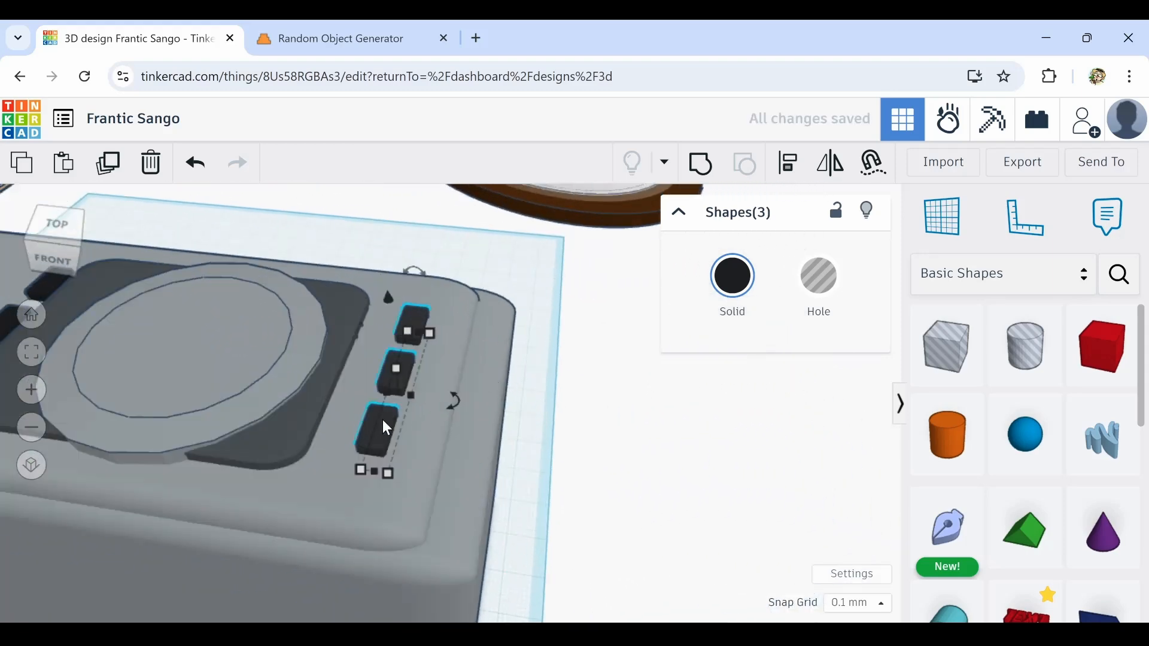
right_drag(383, 421, 461, 418)
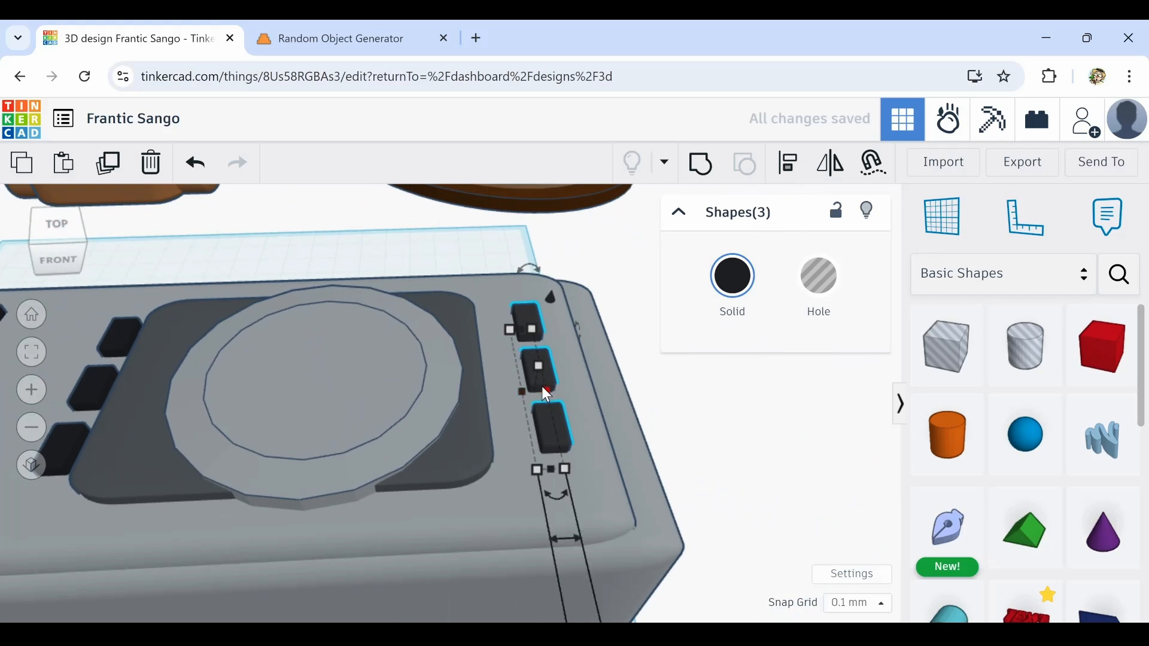
Narrow the three copied buttons to thin strips and nudge them left against the dark plate's edge
drag(545, 390, 524, 395)
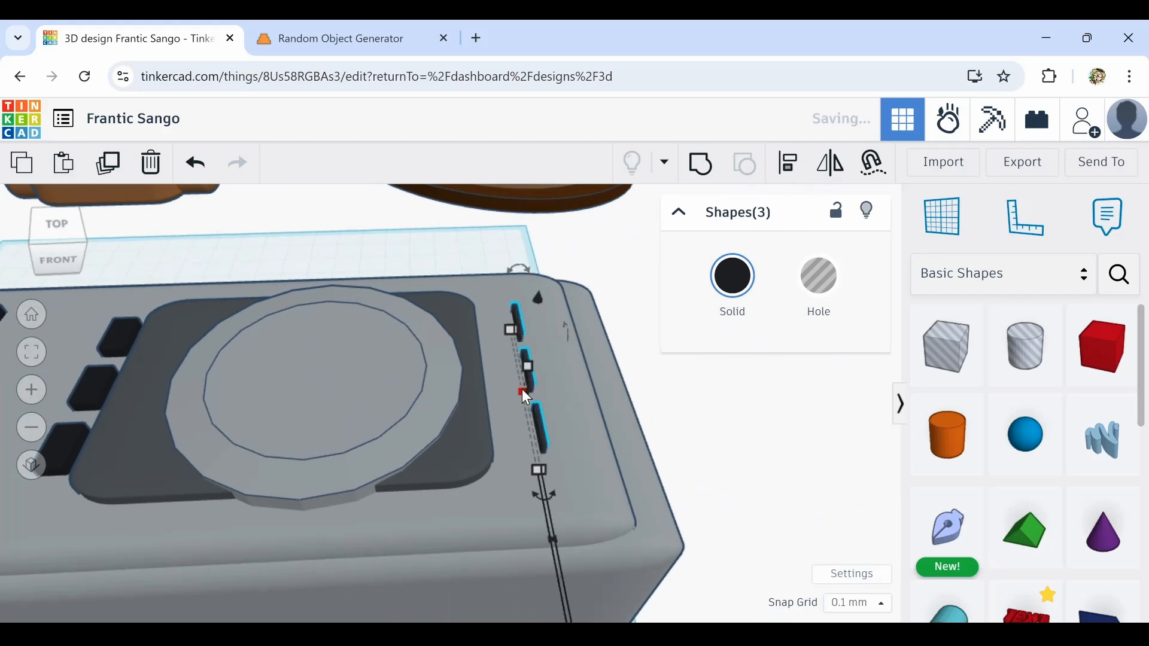
key(Left)
key(Left)
key(Left)
key(Left)
key(Left)
key(Left)
key(Left)
key(Left)
key(Left)
key(Left)
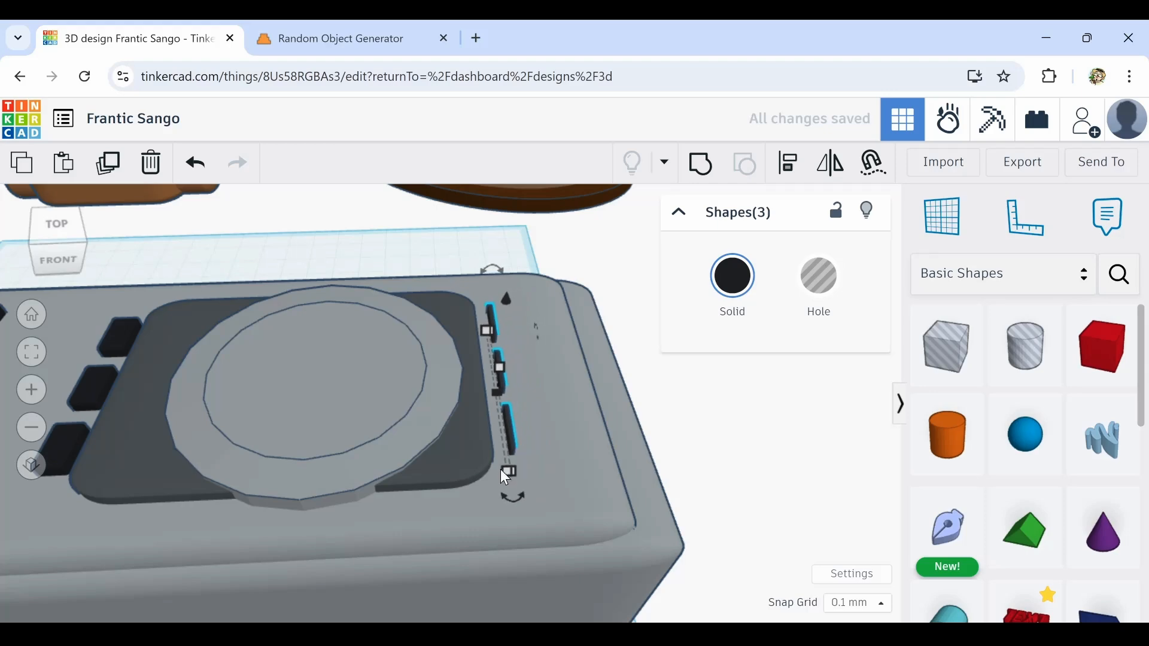
scroll(501, 473, up, 3)
scroll(536, 343, down, 6)
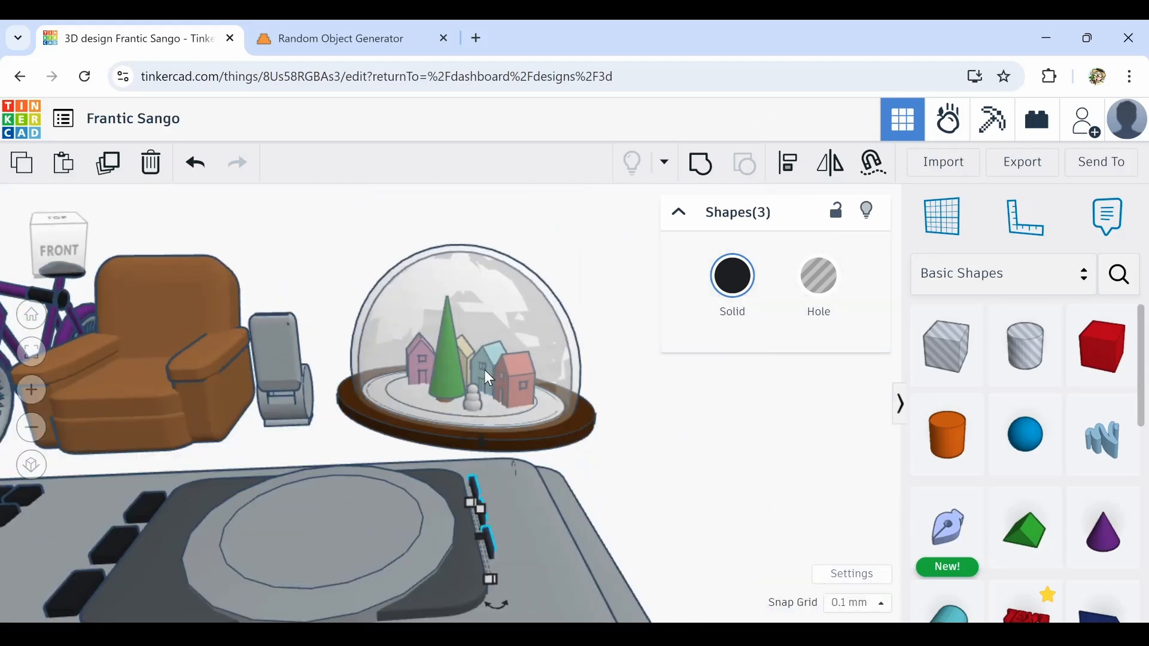
Widen the three thin buttons slightly, first the upper two together and then the lowest one
scroll(519, 544, up, 2)
click(523, 542)
right_drag(523, 542, 516, 598)
click(472, 393)
shift+click(467, 340)
scroll(483, 449, up, 3)
drag(475, 425, 486, 425)
scroll(486, 425, down, 3)
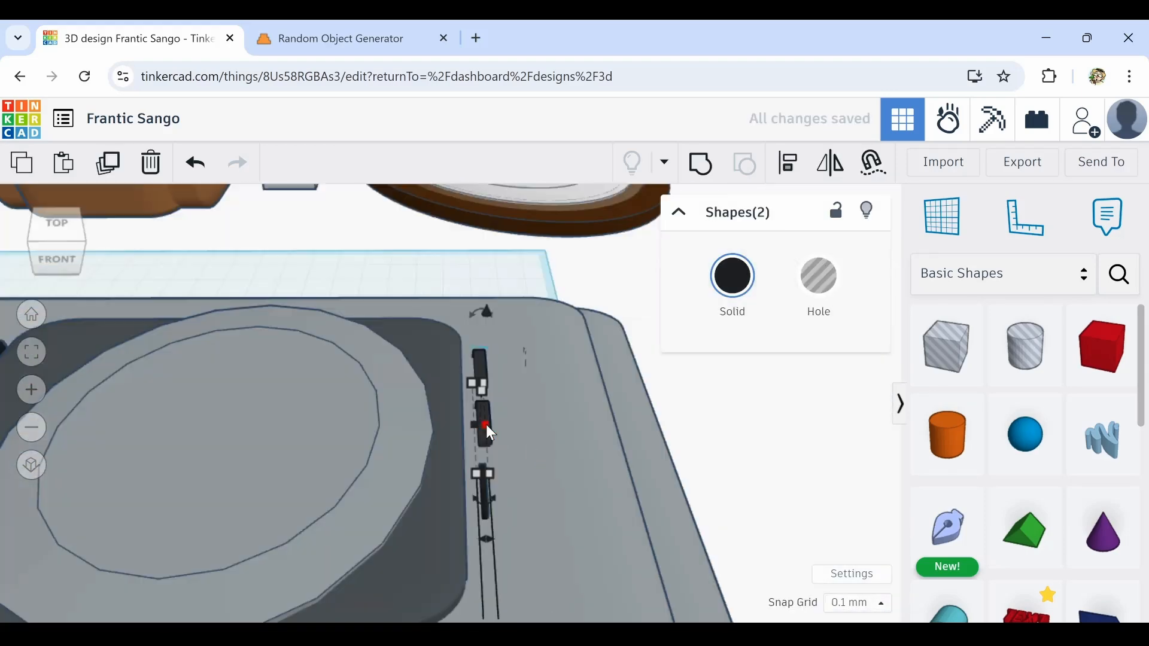
click(485, 508)
scroll(483, 479, up, 4)
drag(429, 482, 443, 480)
Select the three thin buttons and duplicate them sideways to form four columns beside the dark plate
shift+click(441, 437)
shift+click(436, 316)
scroll(437, 316, down, 5)
click(108, 163)
click(759, 452)
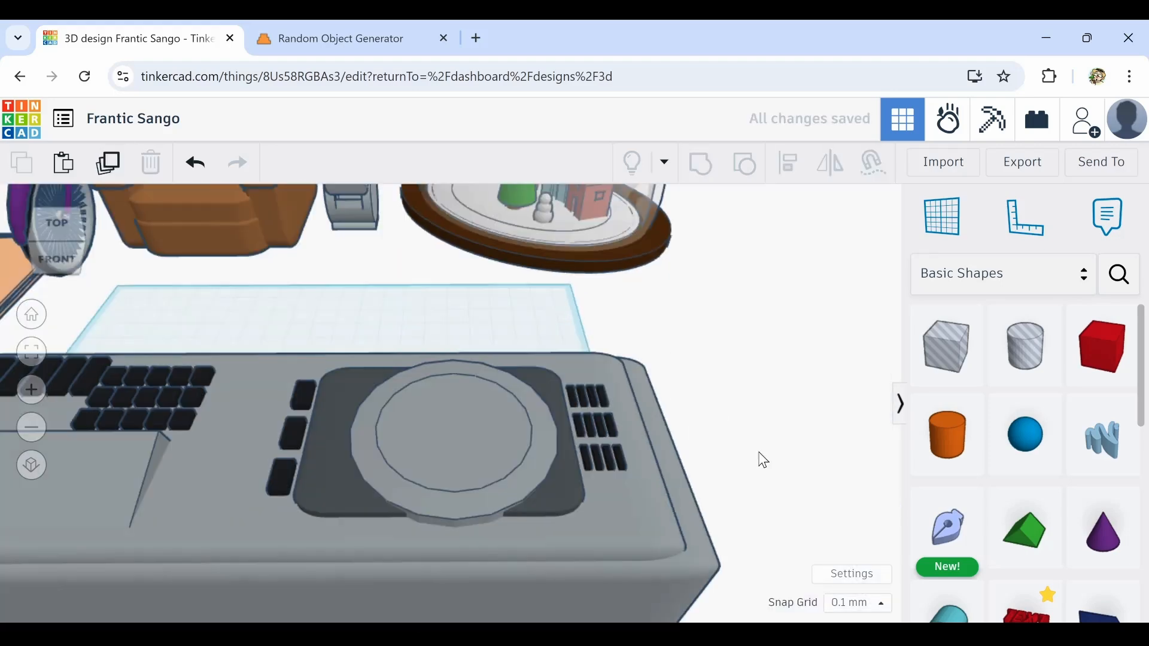
Place a box hole on the sloped grey panel and resize it into a long, narrow slot
scroll(760, 460, down, 8)
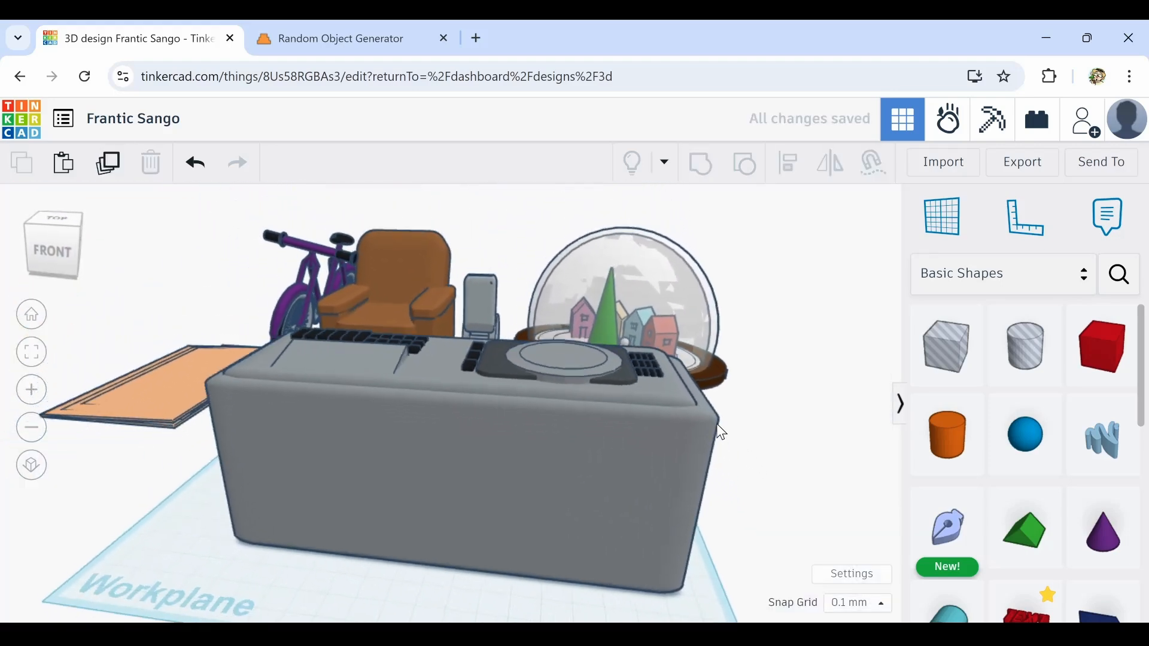
right_drag(718, 429, 370, 507)
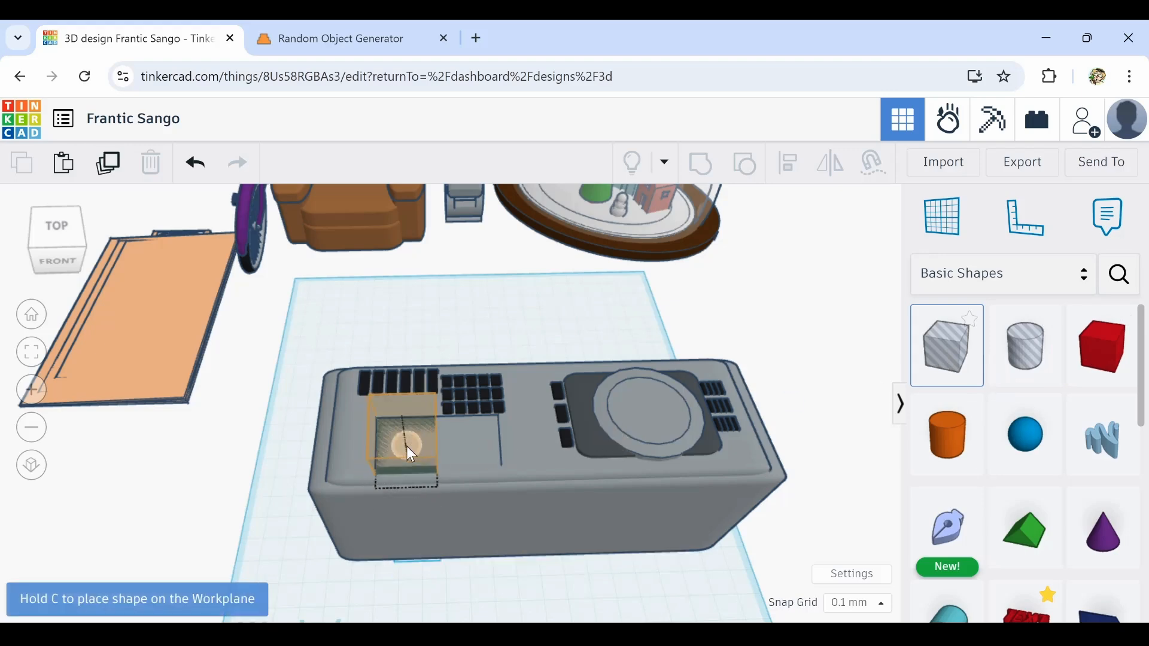
click(407, 446)
drag(377, 418, 392, 436)
drag(436, 475, 482, 457)
Place a low cylinder hole between the sloped panel and the column of three buttons, and group the whole radio
click(1025, 345)
click(538, 434)
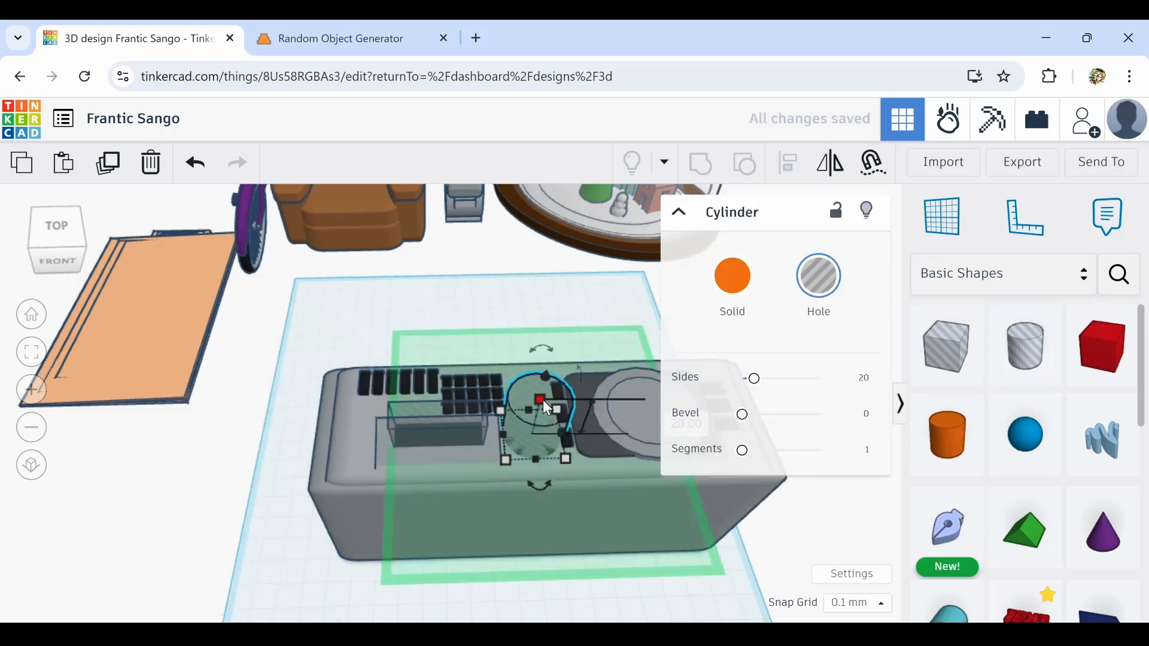
drag(544, 400, 537, 413)
drag(281, 335, 772, 590)
click(700, 162)
right_drag(837, 479, 859, 495)
Place a cone in front of the radio, rotate it 180°, and set its sides to 64
click(1103, 530)
click(512, 436)
scroll(512, 437, up, 4)
drag(513, 347, 496, 485)
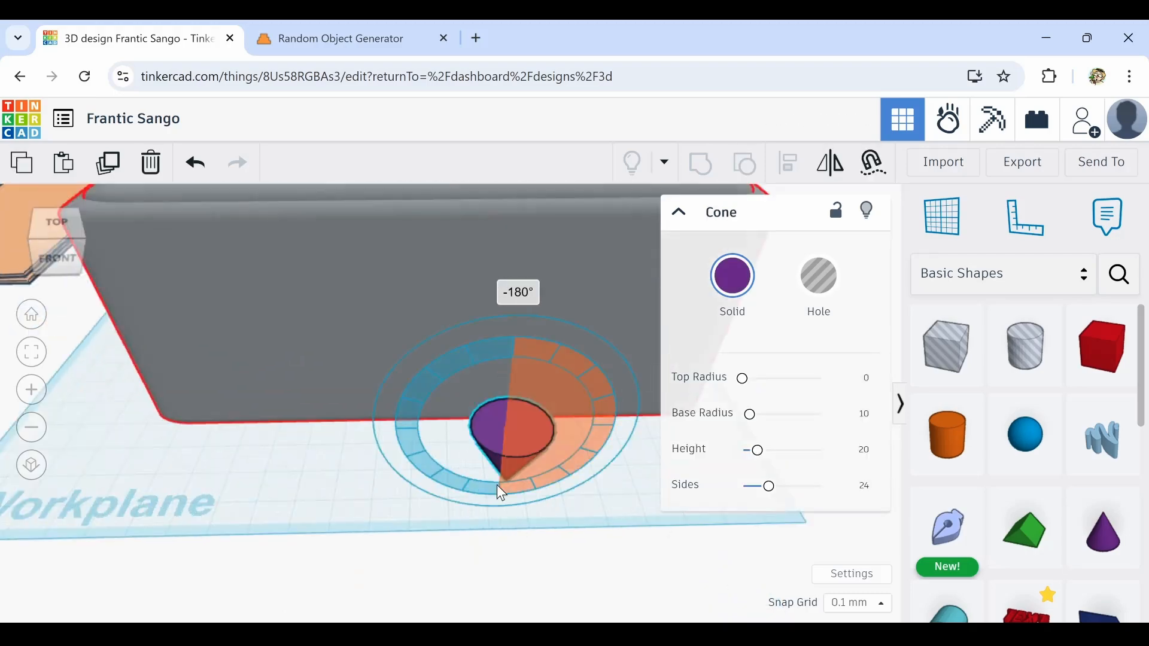
drag(768, 486, 820, 486)
Arrange the purple cone and a matching cone hole as a large round speaker against the radio's front
scroll(1024, 478, down, 3)
shift+click(485, 527)
right_drag(669, 476, 652, 554)
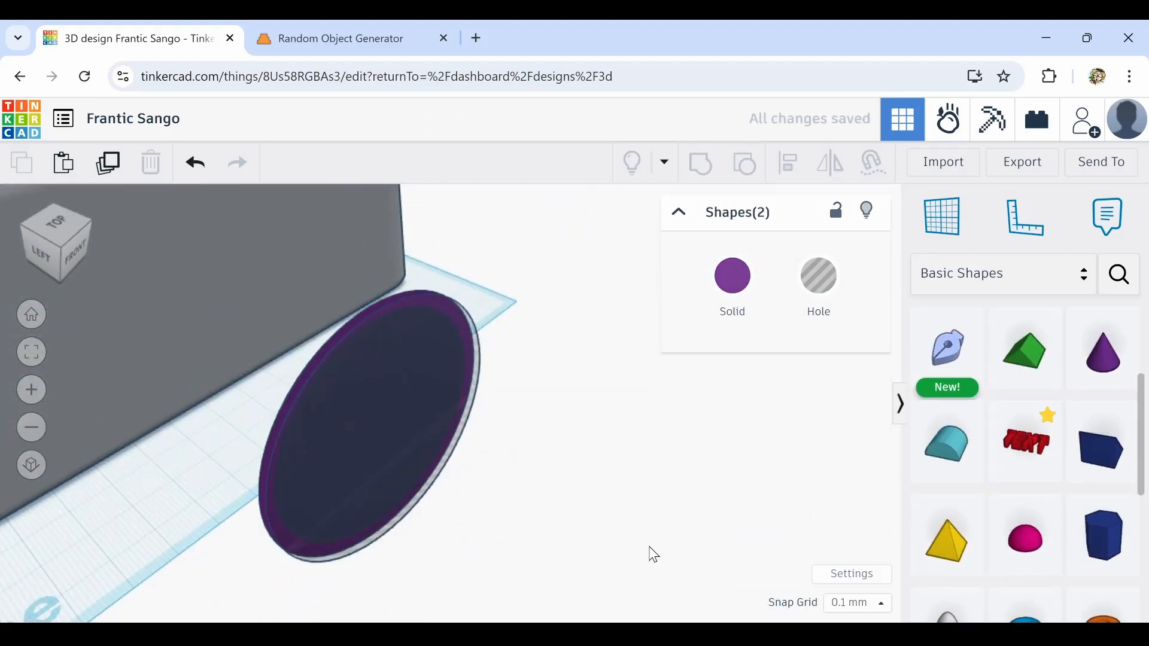
click(323, 335)
click(733, 275)
right_drag(708, 457, 599, 418)
Duplicate the purple cone and its hole, and move the copies to the left side of the radio's front
click(443, 371)
shift+click(519, 335)
right_drag(548, 375, 508, 539)
key(ctrl+d)
drag(628, 383, 345, 364)
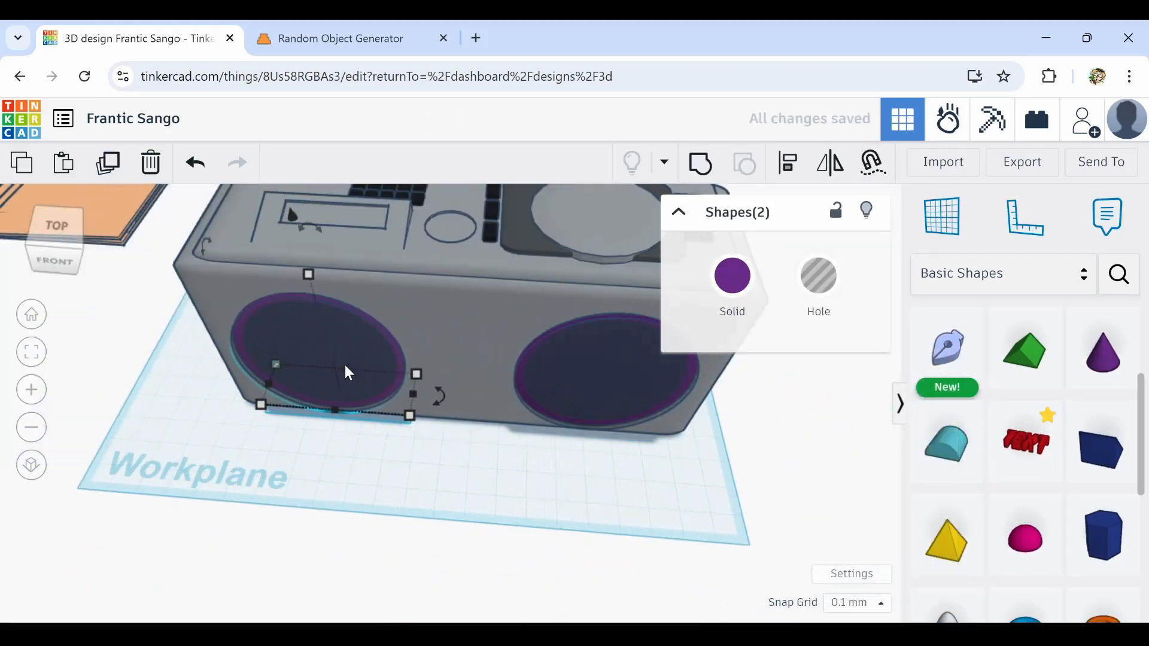
Group the radio with its two speakers, undo the grouping, and group the parts again
drag(150, 467, 748, 269)
click(700, 162)
click(195, 163)
right_drag(335, 311, 359, 287)
click(700, 163)
Place a half sphere on the radio's front, recolour it black, and move it into the centre of the right speaker
click(1024, 538)
click(451, 412)
click(732, 275)
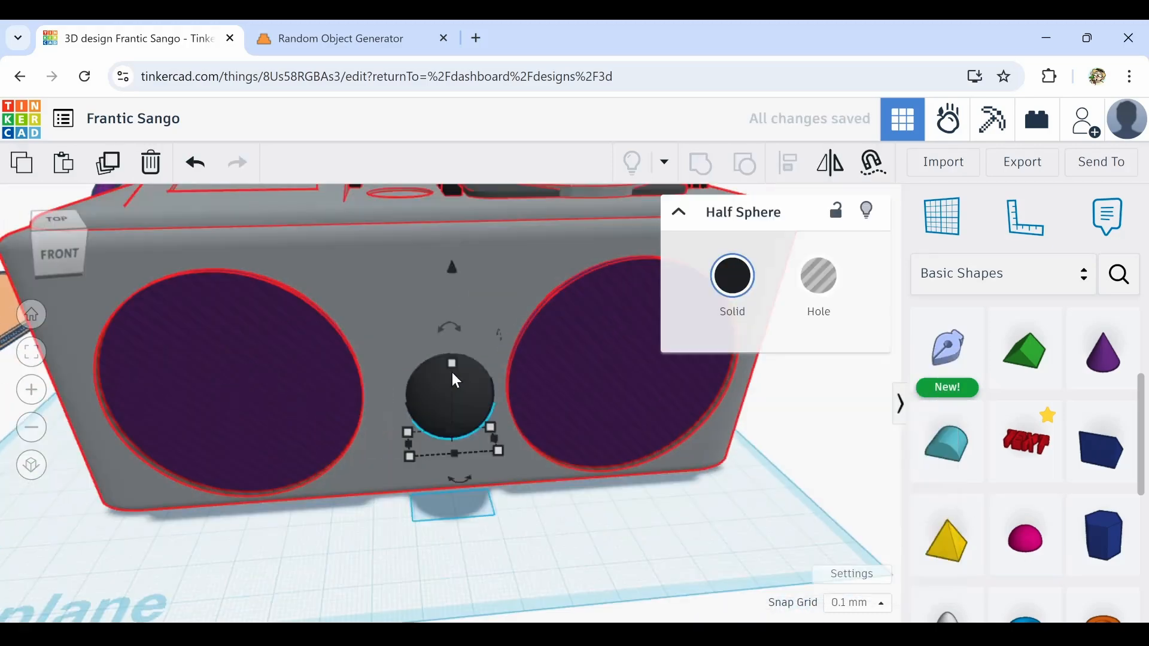
drag(451, 372, 627, 392)
Ungroup the radio, group its body with the two cone holes, and ungroup the result
click(335, 311)
right_drag(674, 519, 664, 425)
scroll(664, 424, down, 2)
click(745, 163)
click(428, 329)
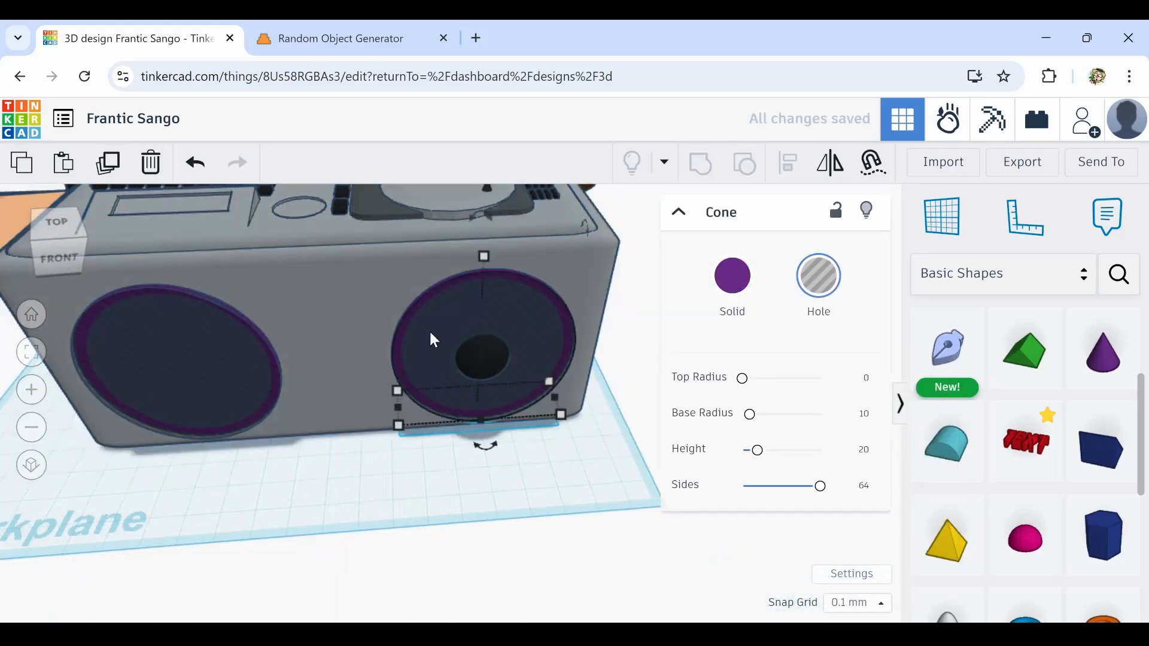
shift+click(227, 353)
shift+click(335, 311)
click(704, 169)
click(744, 163)
Group each purple cone with its cone hole to hollow out the two front speakers
scroll(479, 335, up, 4)
click(359, 359)
shift+click(216, 365)
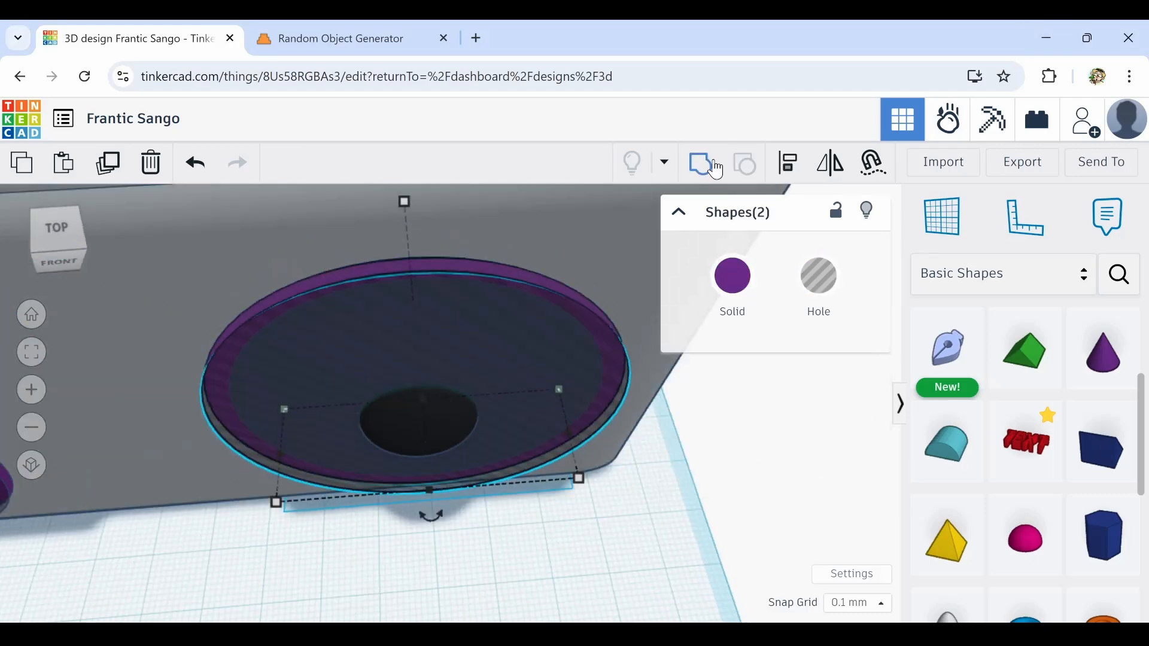
click(700, 162)
click(190, 364)
click(700, 162)
Recolour the hollow purple speaker cones dark grey
click(593, 377)
right_drag(626, 530, 581, 420)
scroll(581, 420, down, 3)
click(628, 419)
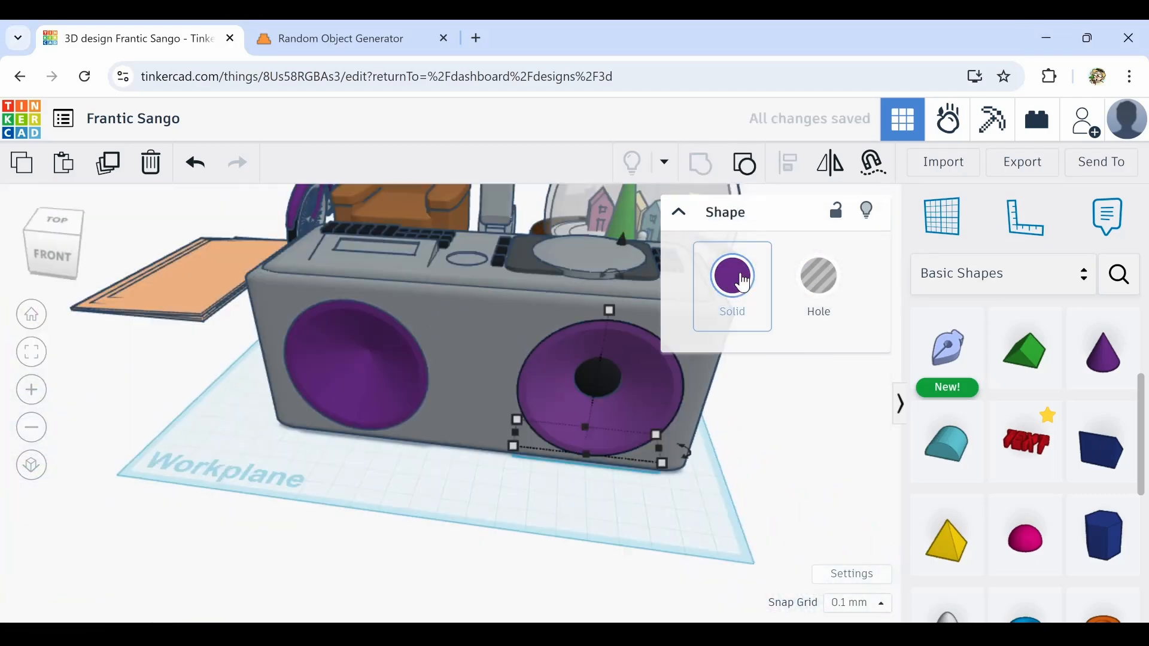
click(737, 278)
Duplicate the black half sphere and move the copy into the centre of the left speaker
click(577, 360)
click(109, 162)
drag(577, 360, 336, 383)
scroll(351, 387, up, 5)
drag(240, 383, 352, 383)
scroll(420, 389, down, 4)
scroll(375, 499, down, 3)
click(195, 398)
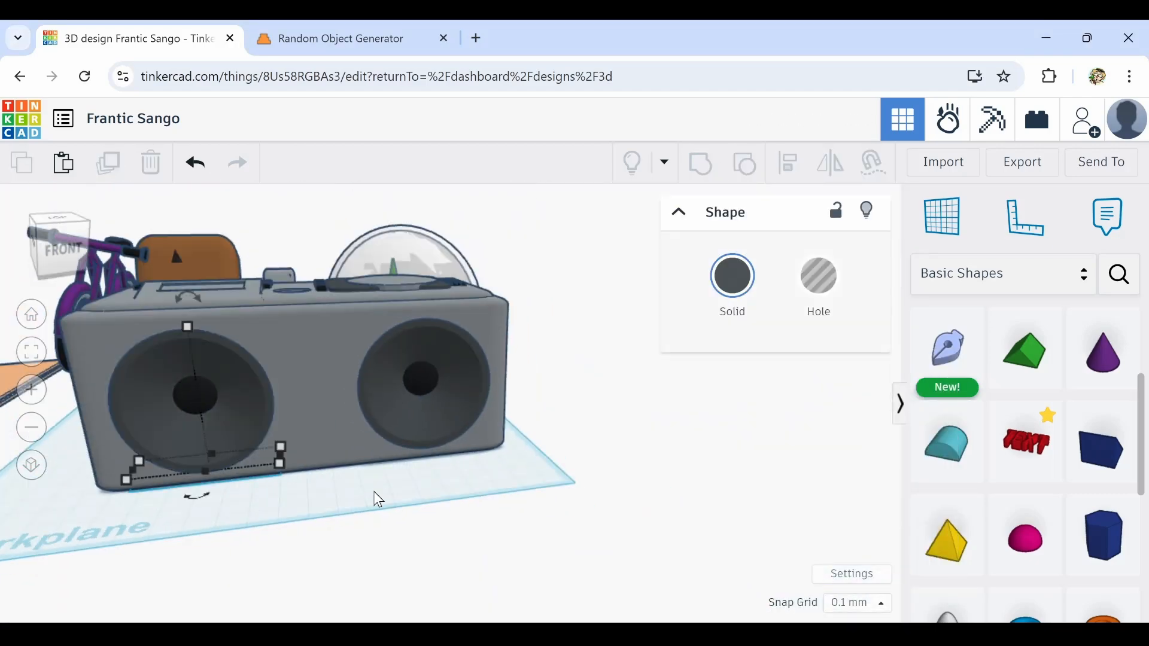
Place a small black box on the radio's front between the speakers and duplicate it into a row of six buttons
right_drag(375, 499, 395, 539)
scroll(1025, 443, up, 3)
drag(1101, 347, 264, 458)
scroll(266, 458, up, 4)
click(721, 276)
click(838, 467)
right_drag(258, 461, 229, 392)
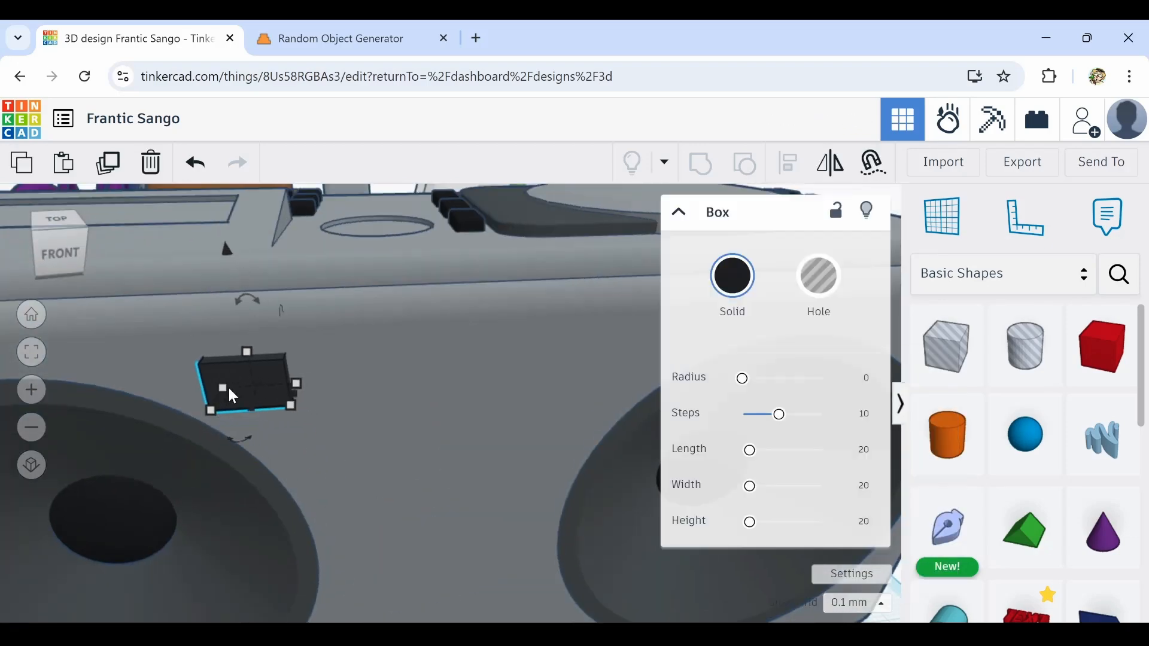
click(114, 174)
Add a grey box with a 2.53 corner radius low on the radio's front between the speakers
scroll(856, 428, down, 5)
drag(1102, 347, 431, 405)
drag(467, 425, 468, 528)
click(733, 275)
click(928, 429)
scroll(430, 419, up, 4)
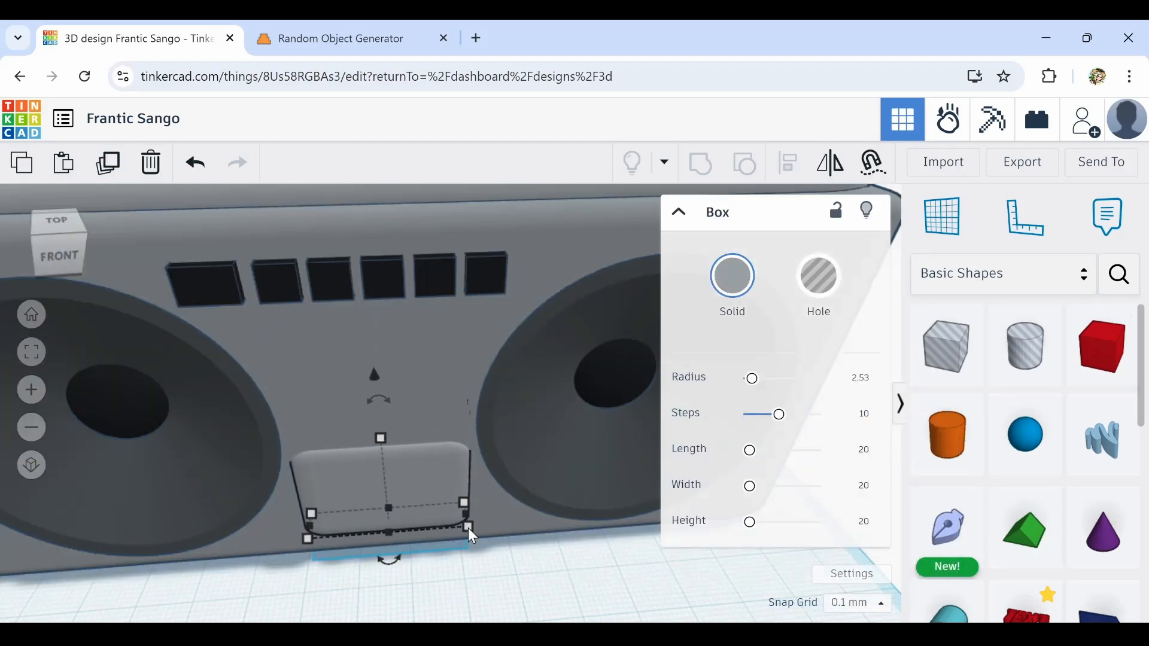
Fit a box hole inside the rounded grey front box and group them to cut a rectangular recess
scroll(419, 528, down, 4)
drag(946, 347, 383, 515)
scroll(419, 528, up, 5)
drag(455, 431, 520, 398)
shift+click(412, 376)
scroll(334, 209, down, 3)
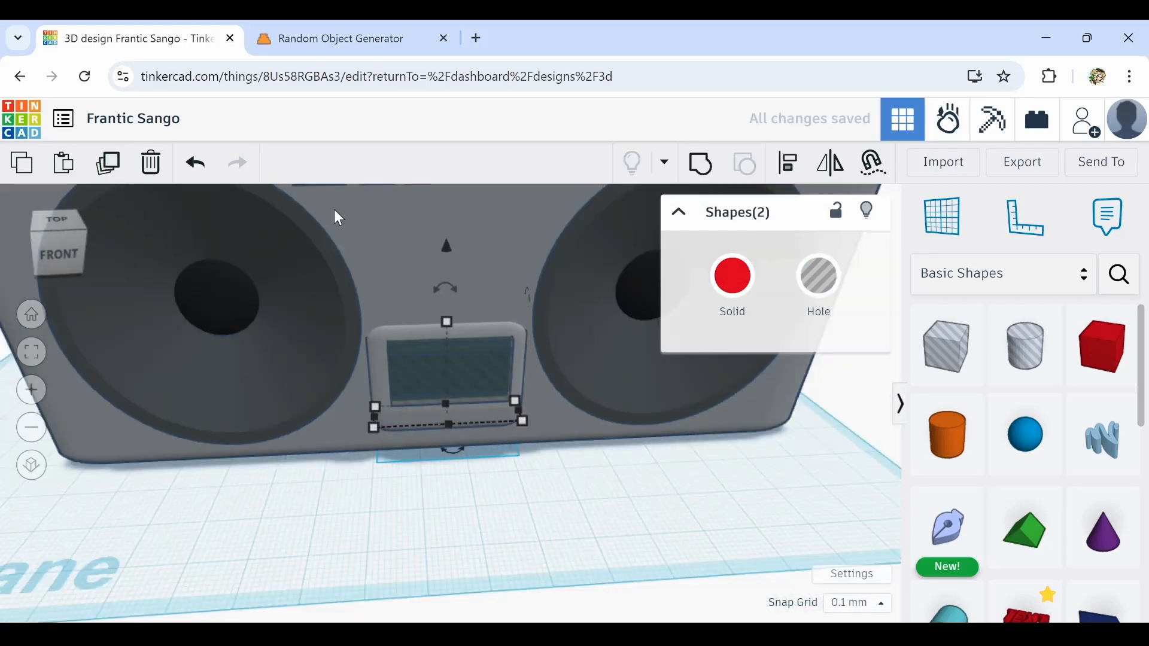
key(ctrl+g)
Add a cylinder beside the radio's right end and make it a thin, light grey antenna rod
scroll(534, 489, down, 4)
drag(947, 434, 551, 508)
scroll(589, 516, up, 4)
click(732, 275)
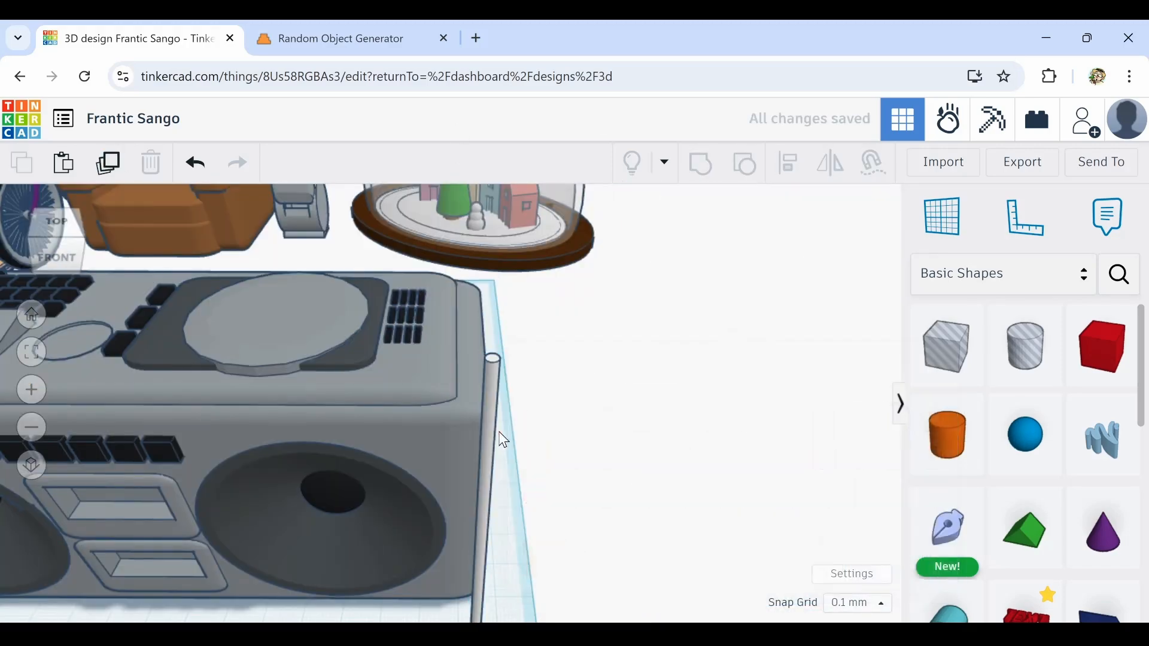
Duplicate the thin antenna rod and arrange the copy as the next segment above it
click(493, 436)
drag(494, 345, 493, 264)
key(ctrl+d)
drag(491, 225, 492, 188)
shift+click(440, 515)
Add a grey cylinder to the antenna's end, group the antenna parts, and move the antenna onto the radio's back right corner
drag(948, 435, 292, 342)
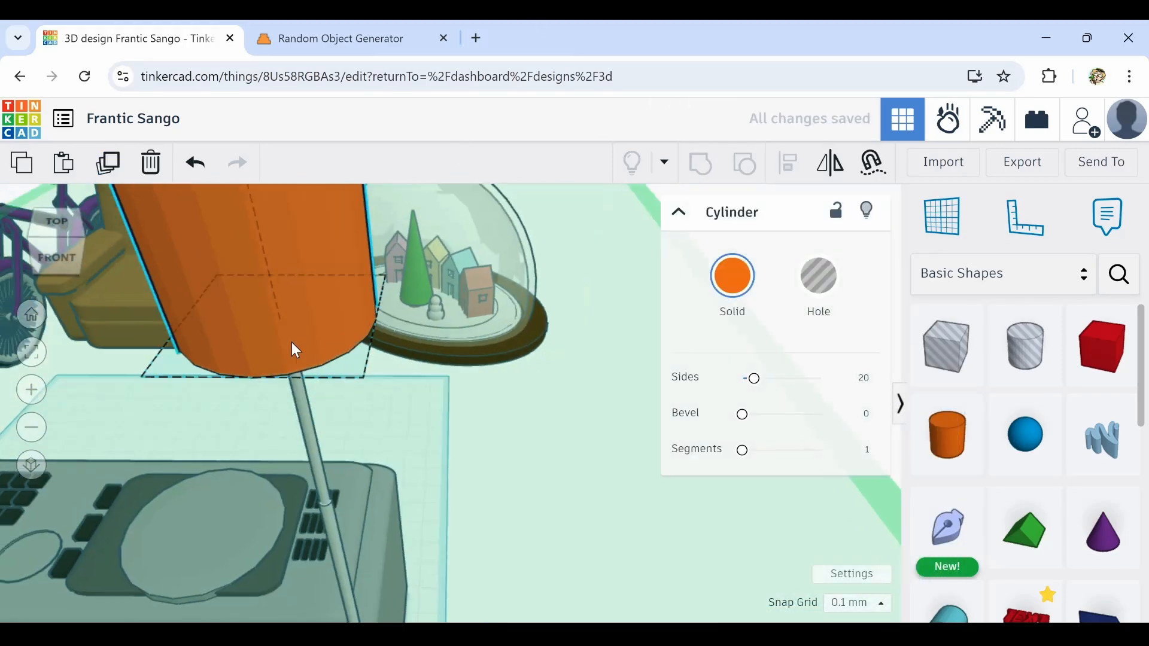
click(732, 275)
click(891, 507)
shift+click(470, 508)
key(ctrl+g)
drag(498, 503, 443, 403)
right_drag(444, 403, 419, 539)
Turn a duplicated antenna cylinder into a hole and group it with the radio to cut a groove along the top's back edge
click(108, 162)
key(ctrl+shift+g)
drag(372, 257, 555, 388)
click(819, 276)
scroll(479, 383, up, 3)
drag(383, 398, 548, 374)
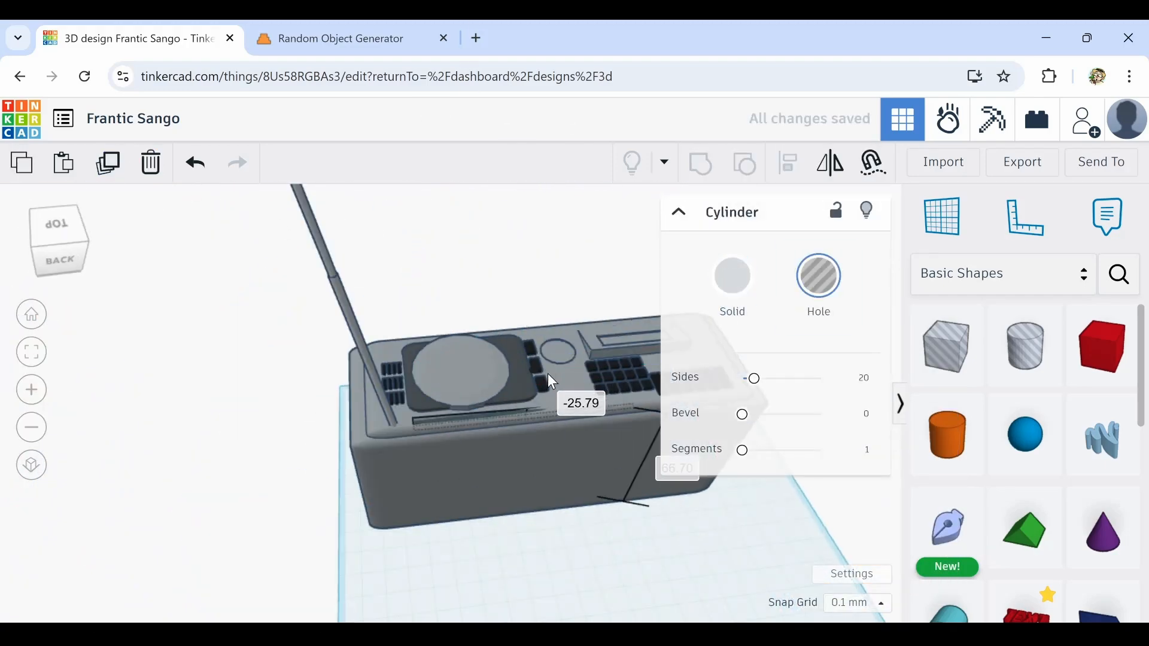
scroll(547, 375, up, 2)
scroll(491, 414, down, 2)
shift+click(133, 469)
key(ctrl+g)
Examine the finished radio's top controls, antenna groove, front buttons, recesses and speakers from several angles
scroll(640, 509, down, 2)
right_drag(133, 469, 641, 479)
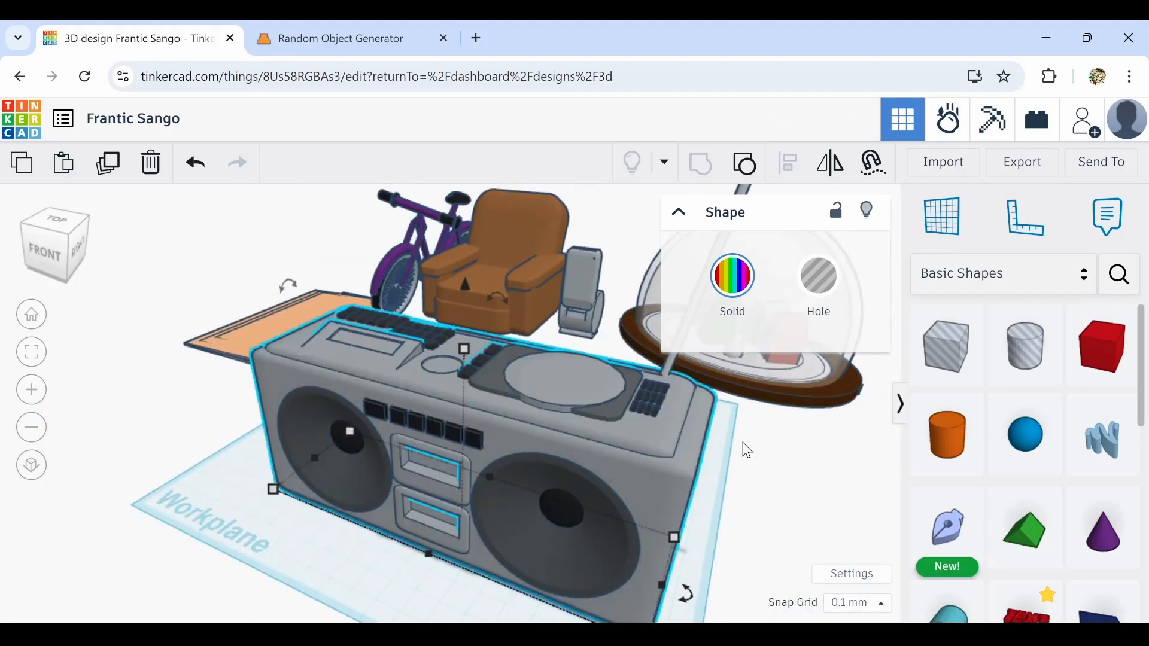
right_drag(742, 443, 754, 482)
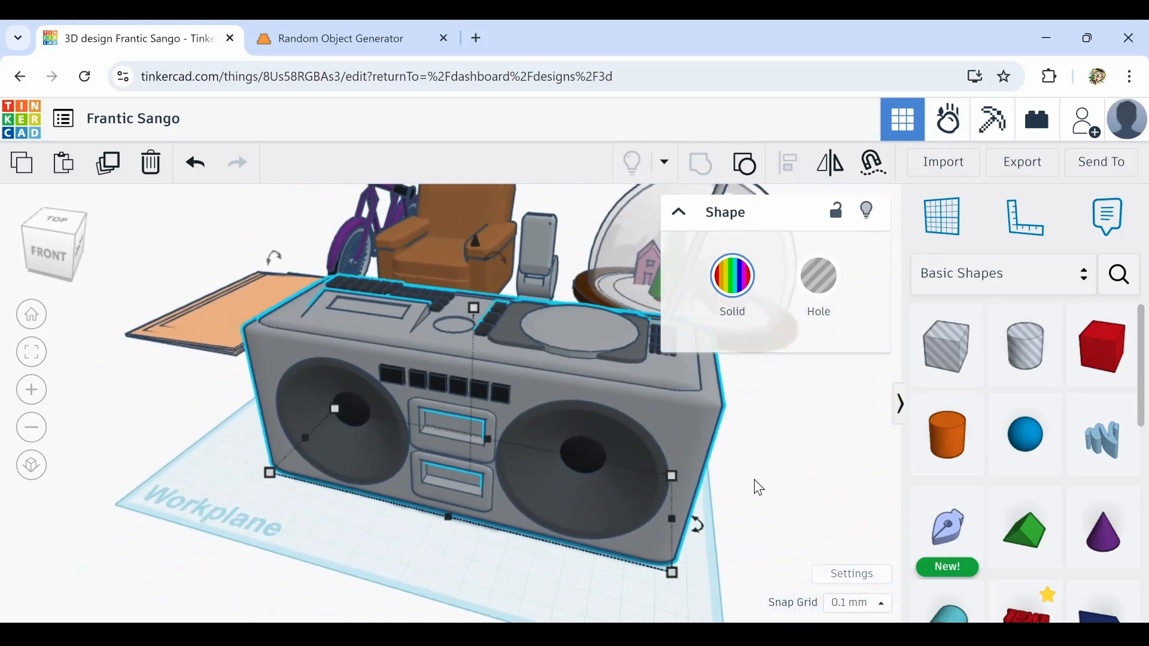
click(753, 487)
scroll(750, 480, down, 1)
middle_drag(756, 479, 651, 565)
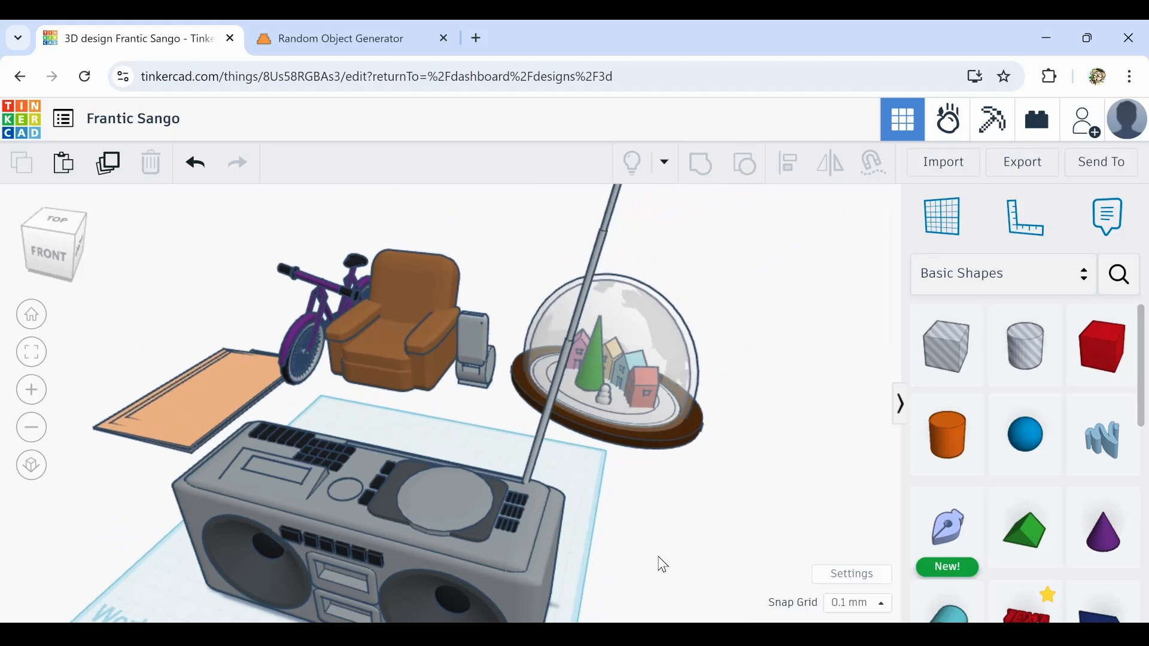
scroll(660, 557, down, 2)
scroll(625, 564, up, 1)
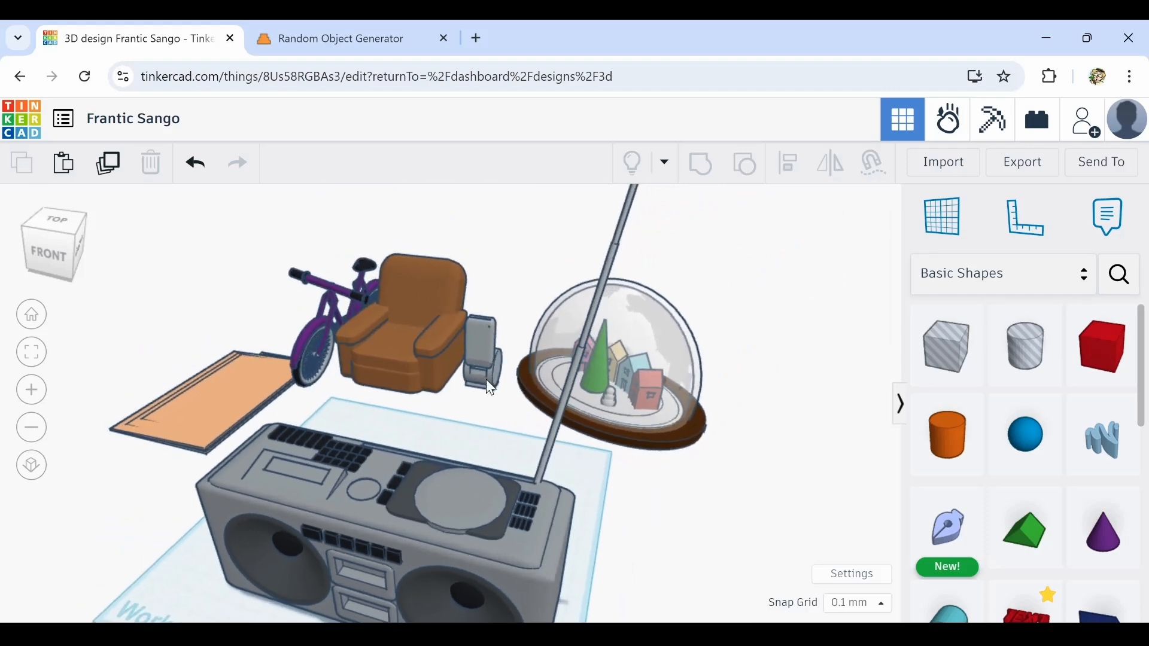
scroll(426, 469, up, 3)
right_drag(422, 461, 410, 478)
scroll(429, 453, up, 2)
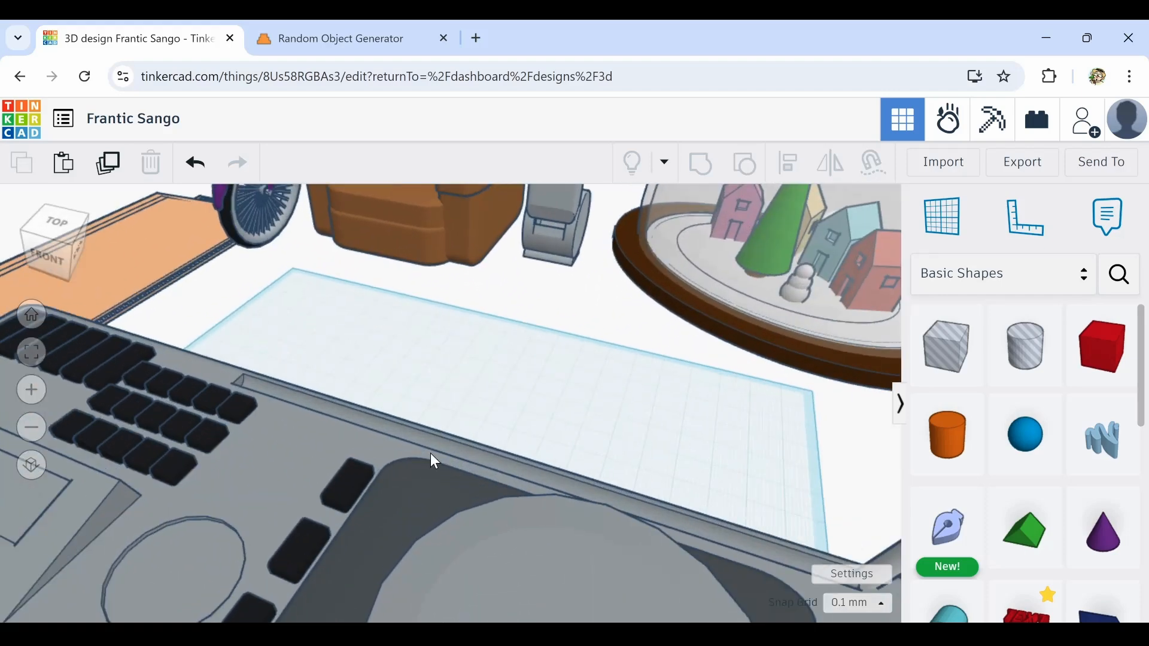
scroll(392, 427, down, 4)
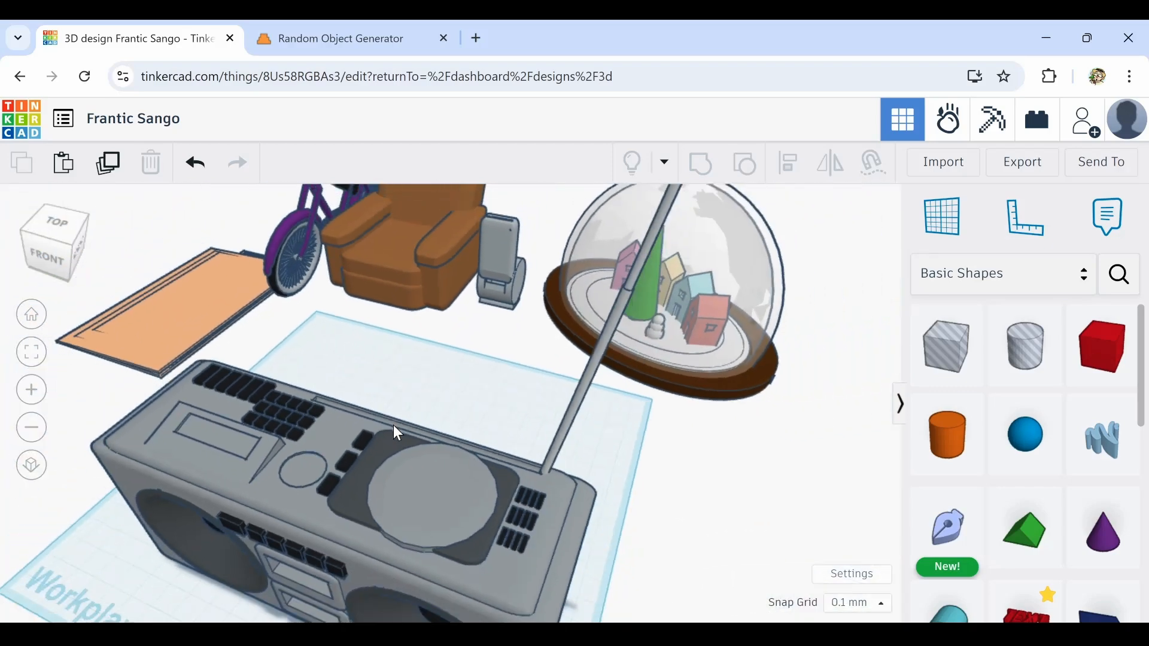
right_drag(393, 425, 418, 444)
scroll(454, 410, up, 5)
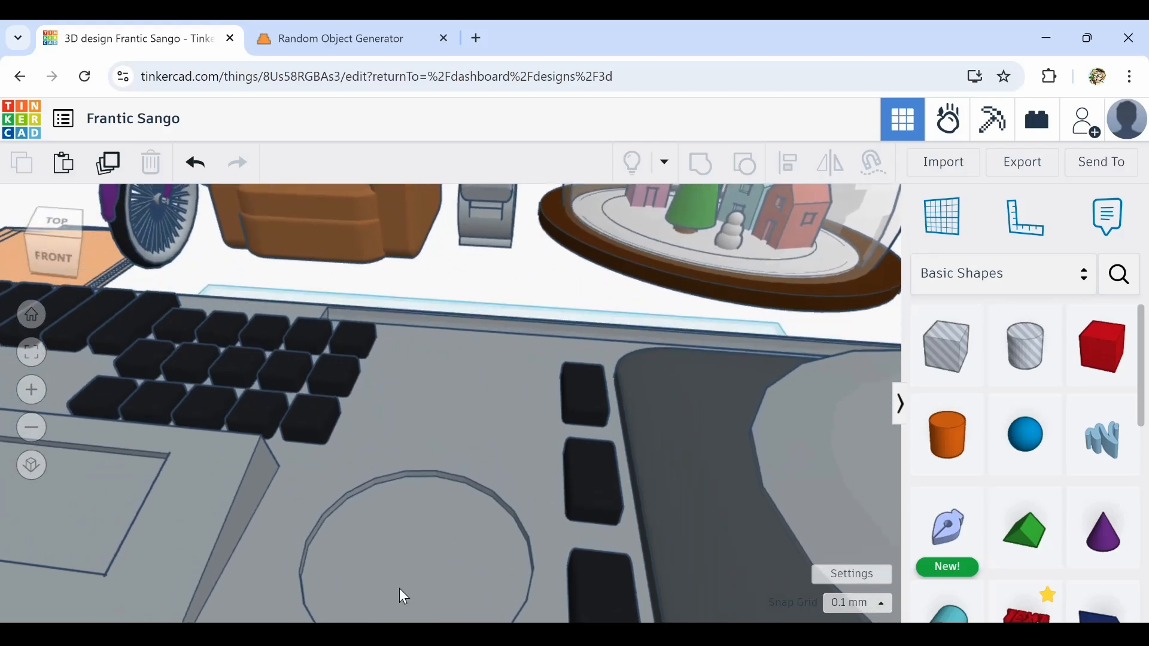
scroll(418, 556, down, 4)
right_drag(397, 557, 449, 505)
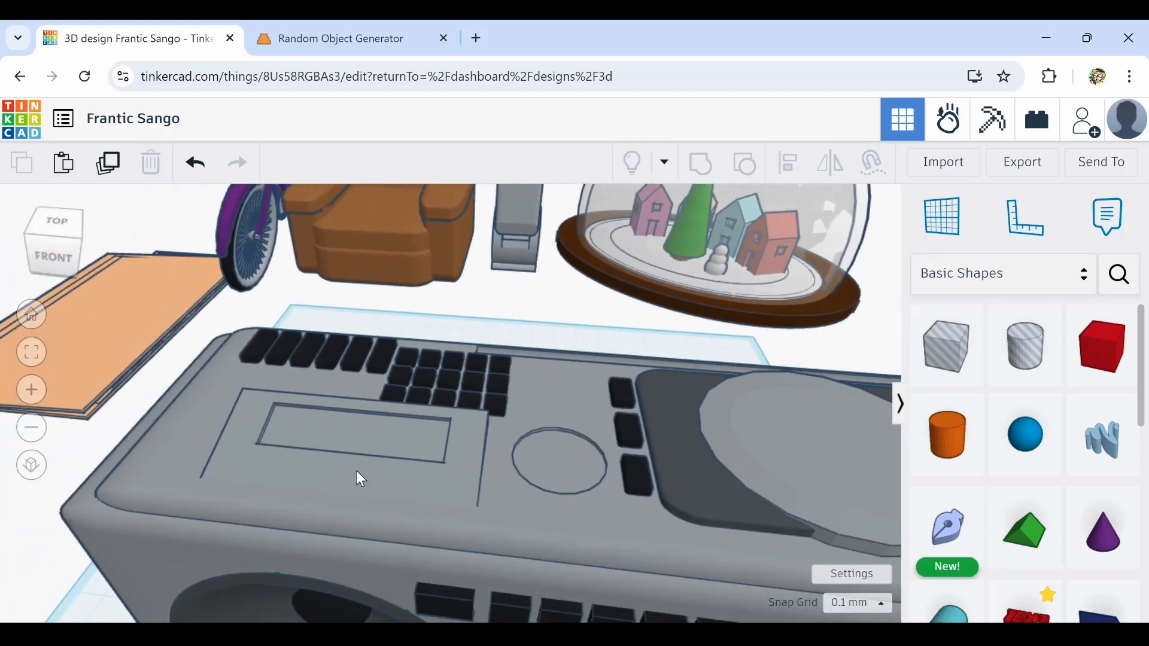
scroll(359, 455, up, 4)
scroll(408, 397, down, 5)
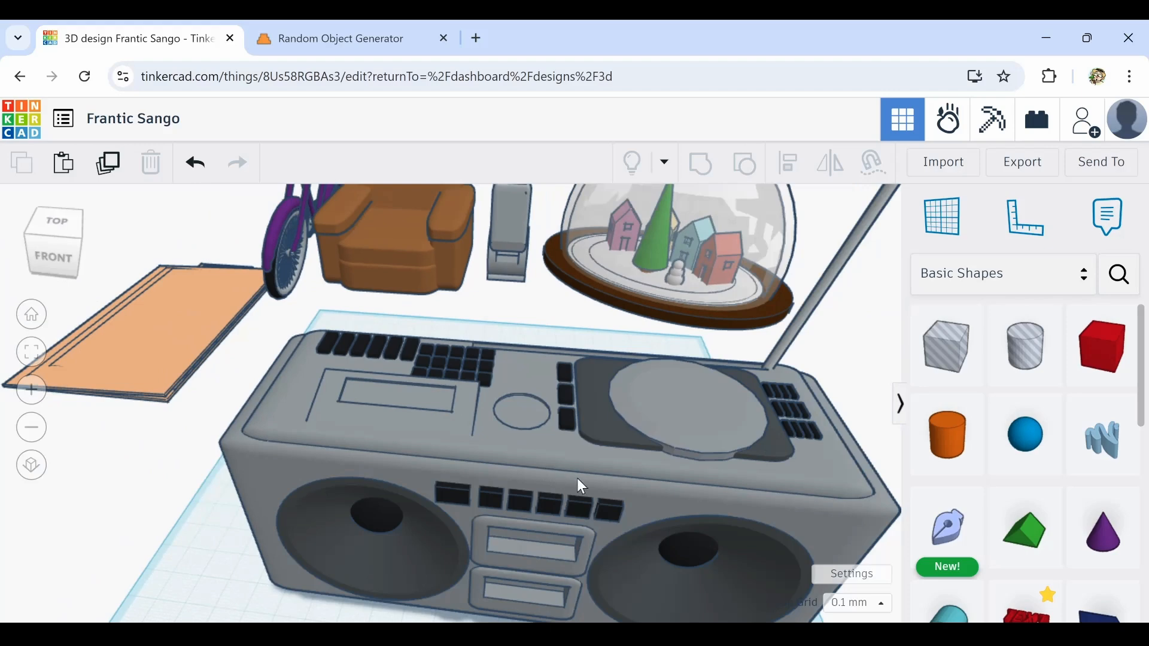
scroll(557, 467, down, 2)
scroll(539, 437, down, 1)
right_drag(540, 437, 553, 531)
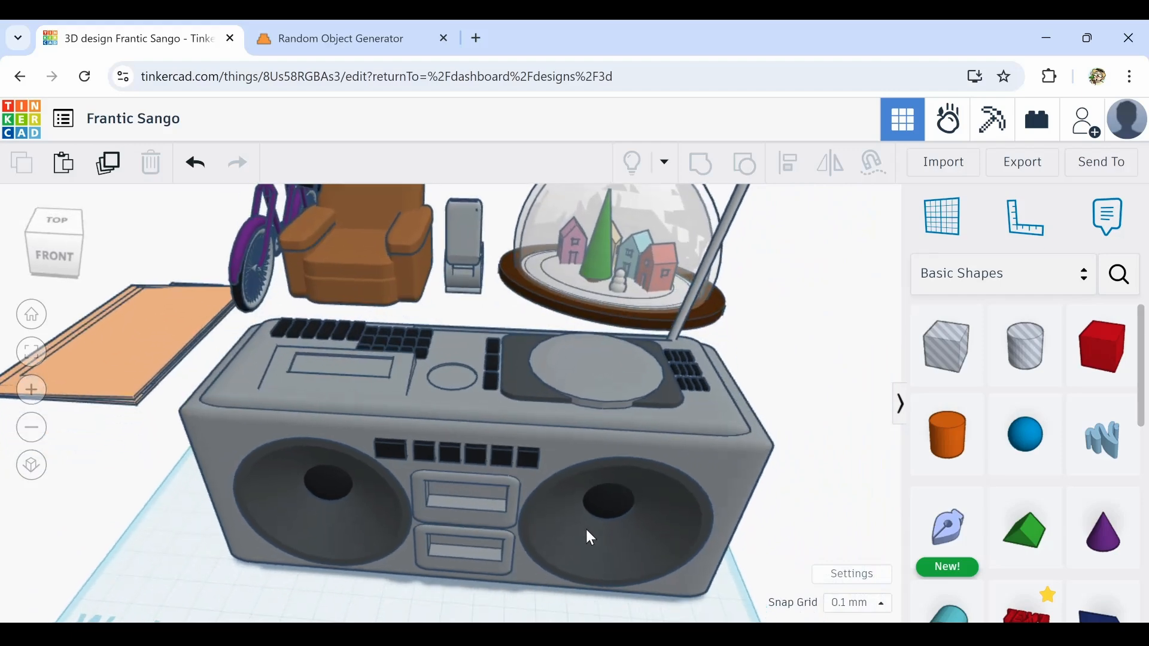
scroll(576, 516, up, 2)
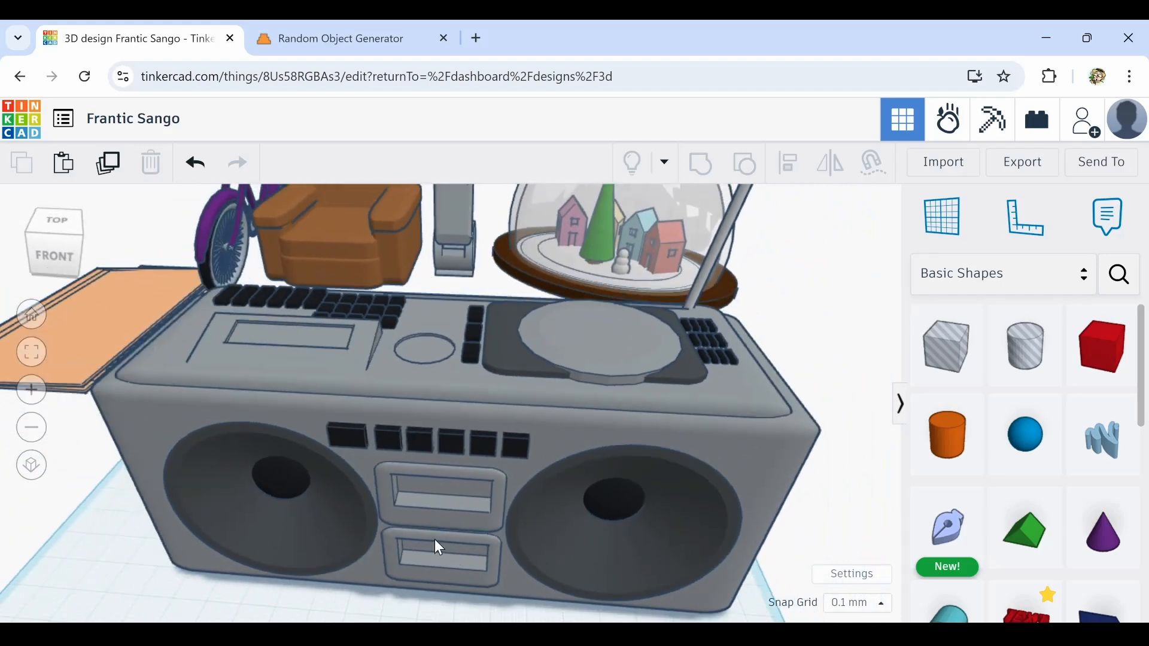
scroll(435, 540, up, 2)
mouse_move(457, 519)
right_down()
mouse_move(462, 468)
mouse_move(519, 450)
mouse_move(541, 468)
mouse_move(448, 523)
right_up()
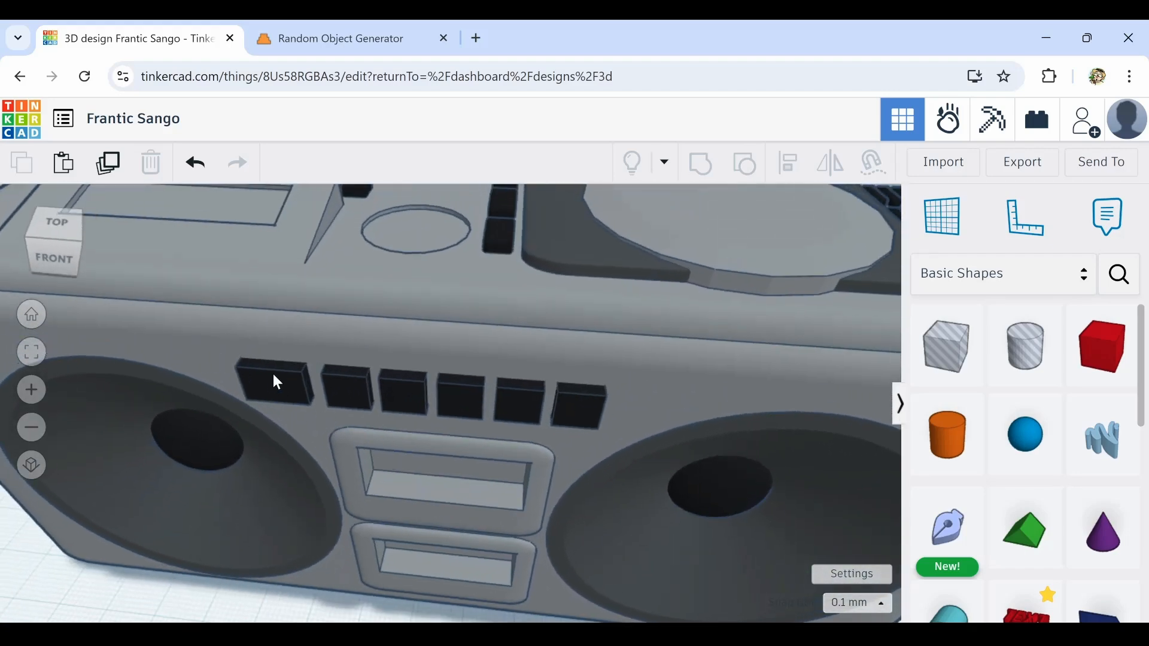
scroll(502, 450, down, 10)
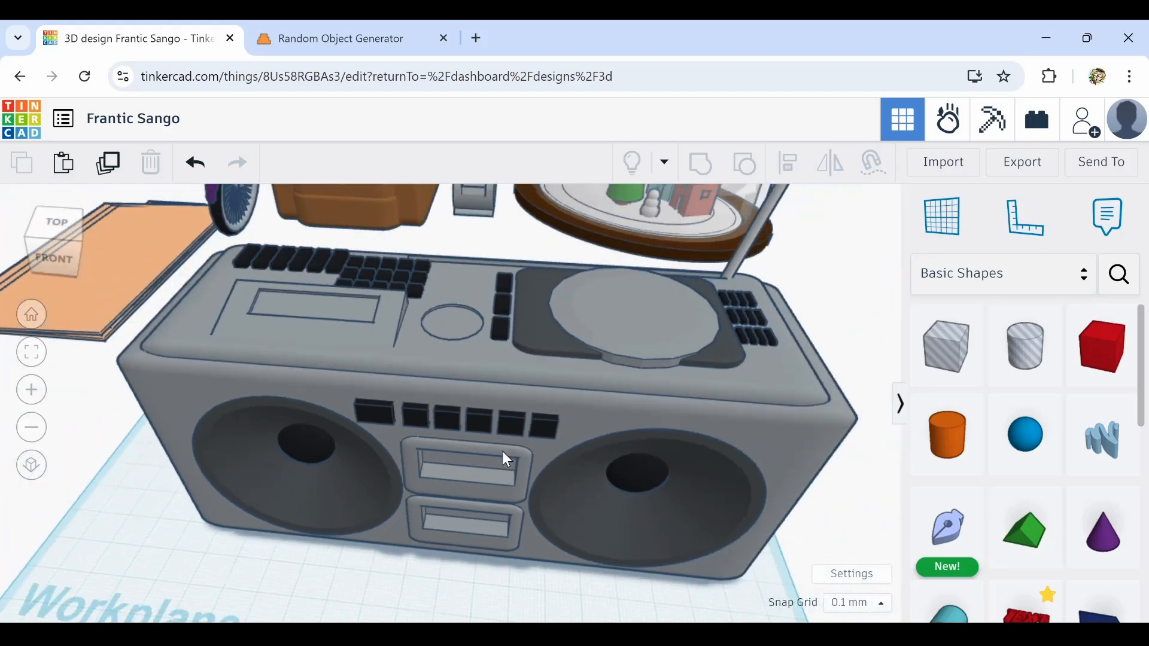
right_drag(654, 457, 668, 423)
scroll(688, 451, down, 4)
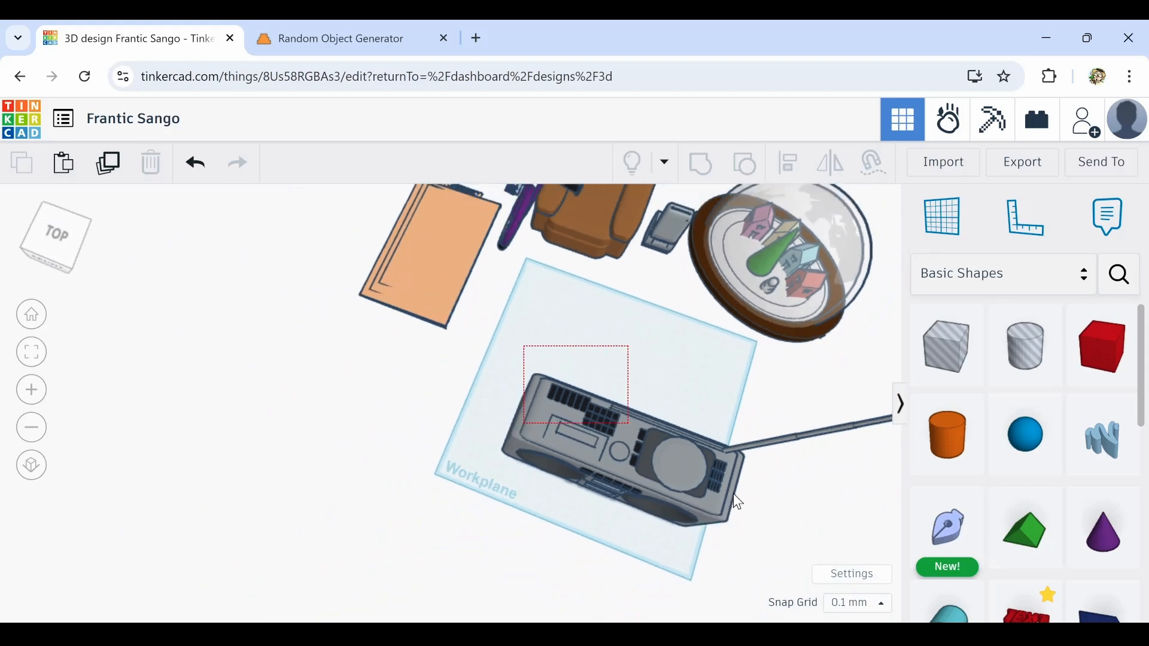
Select all parts of the radio and scale them down together to 81 mm wide and about 27 mm deep
drag(936, 573, 935, 573)
right_drag(803, 547, 611, 603)
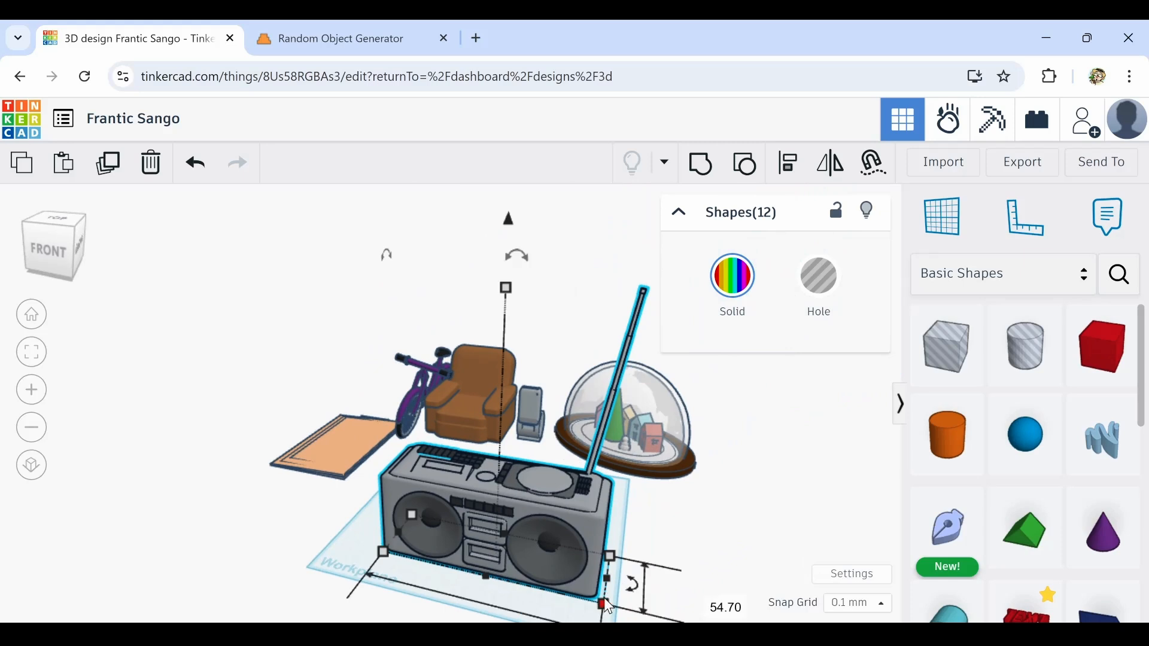
drag(606, 604, 495, 548)
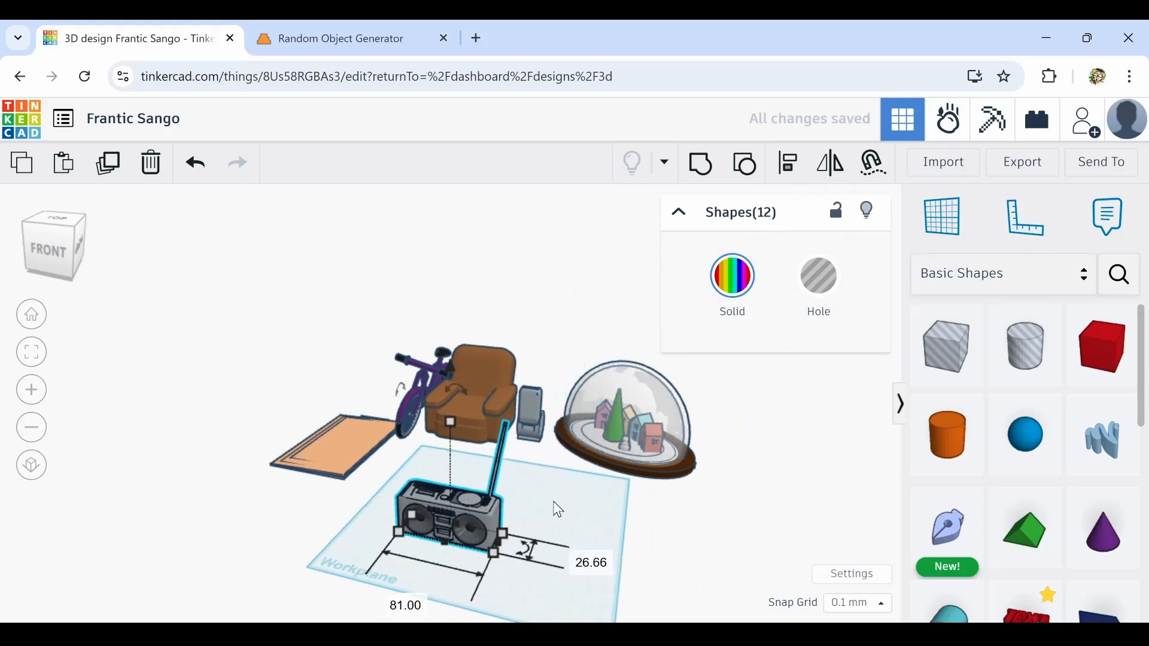
click(549, 544)
right_drag(490, 515, 444, 477)
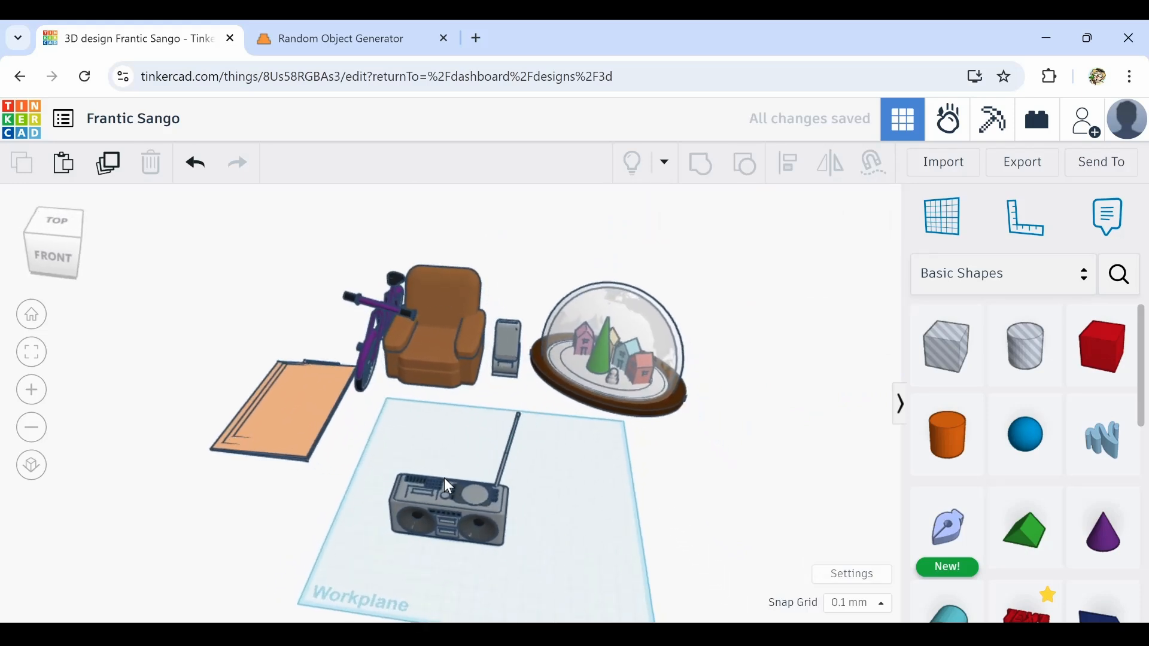
drag(449, 513, 457, 499)
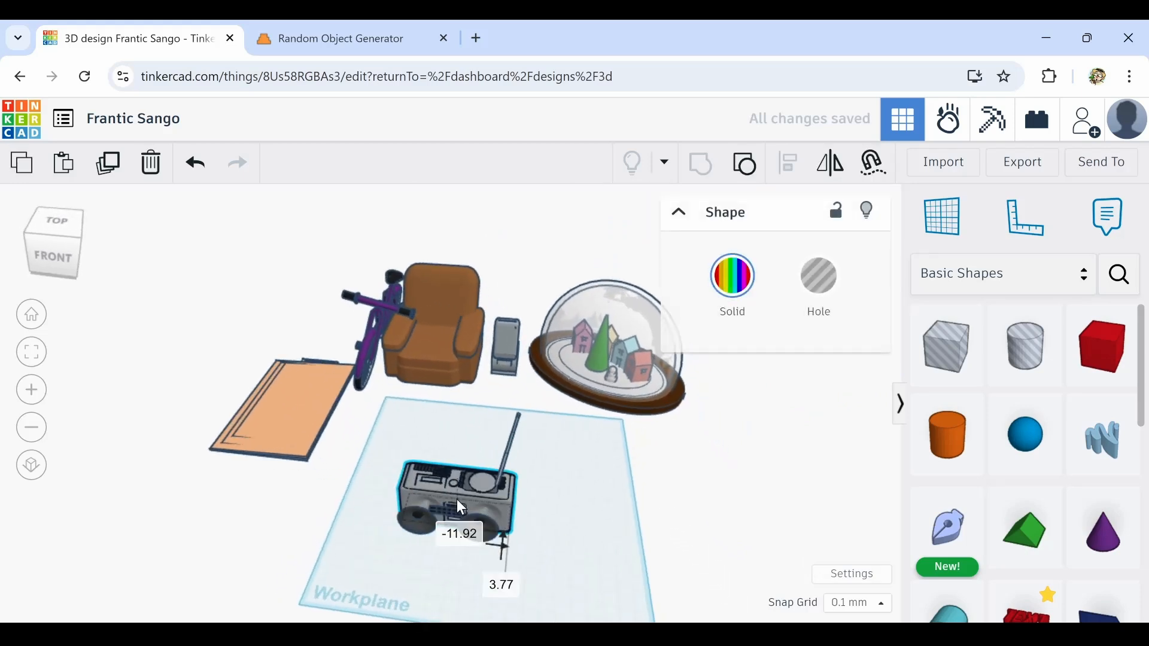
click(185, 171)
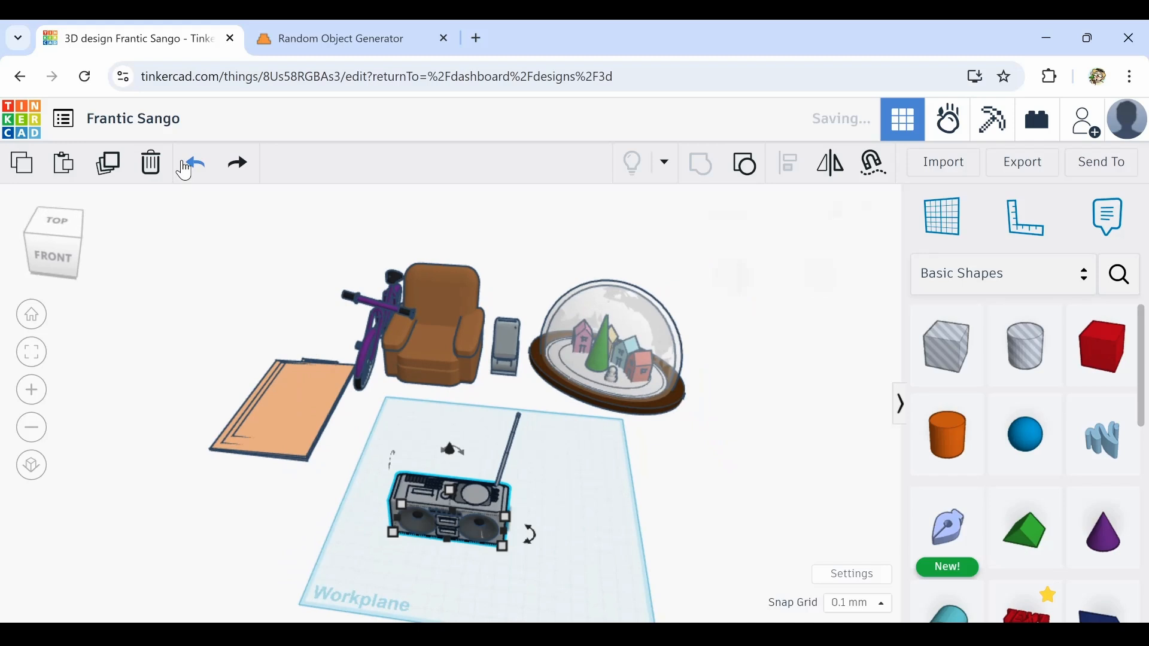
Move all the radio's parts together in front of the snow globe and rotate them by -33°
click(383, 419)
drag(520, 589, 526, 542)
scroll(521, 547, up, 4)
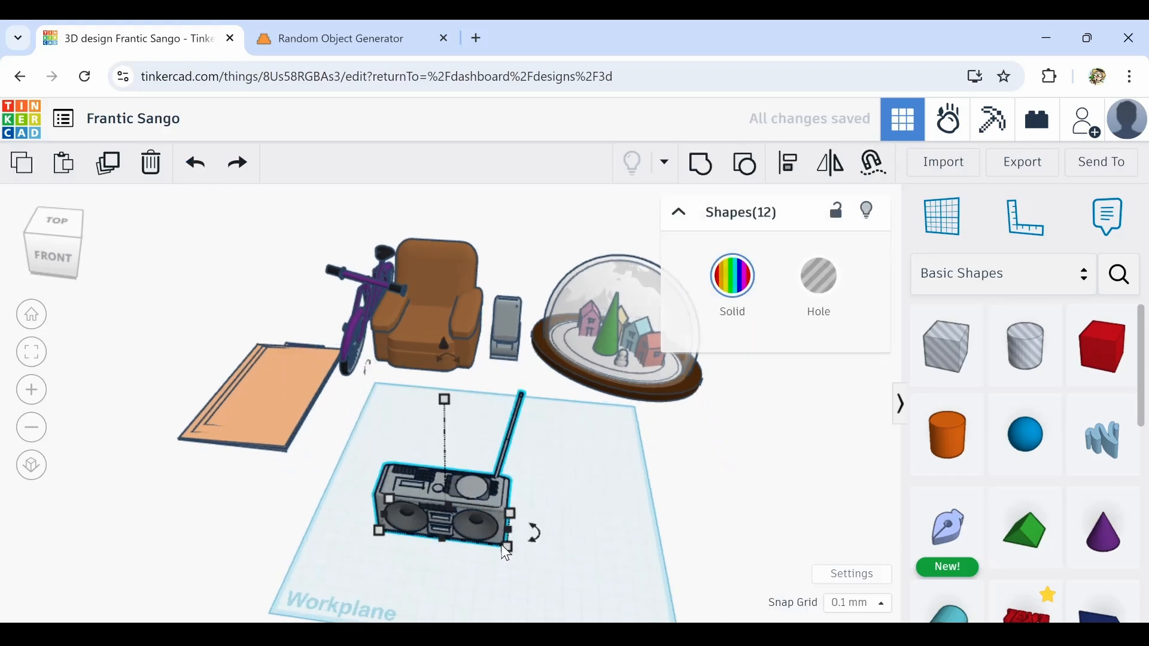
drag(481, 511, 587, 329)
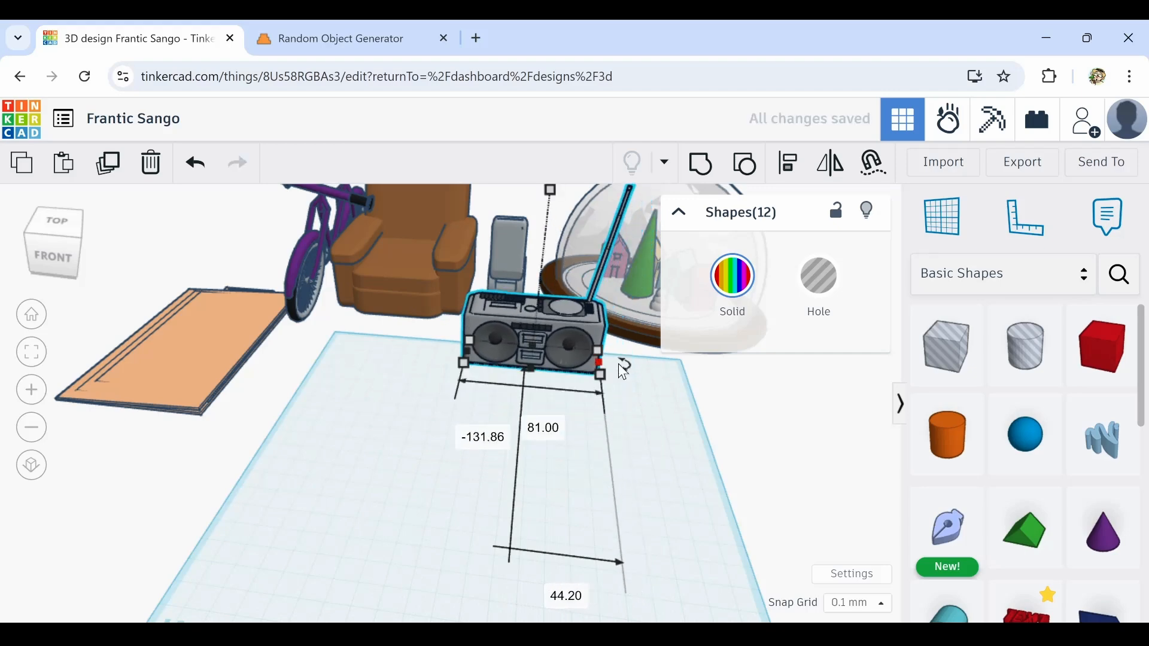
drag(624, 368, 690, 408)
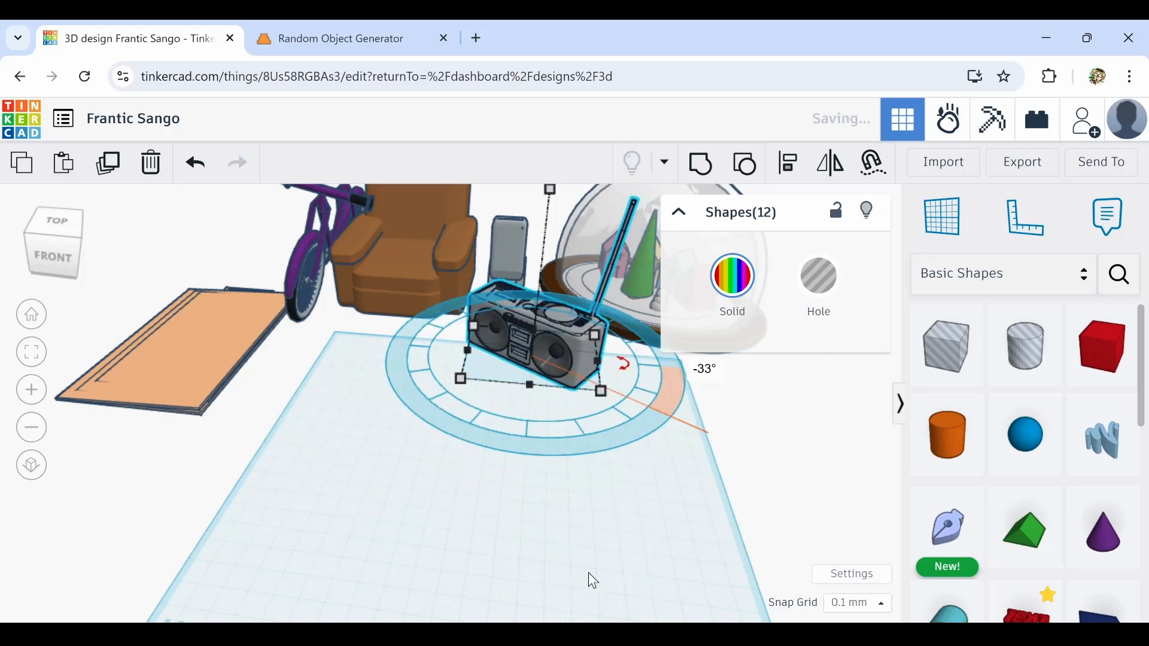
click(575, 521)
Switch to the Random Object Generator page
scroll(538, 457, up, 5)
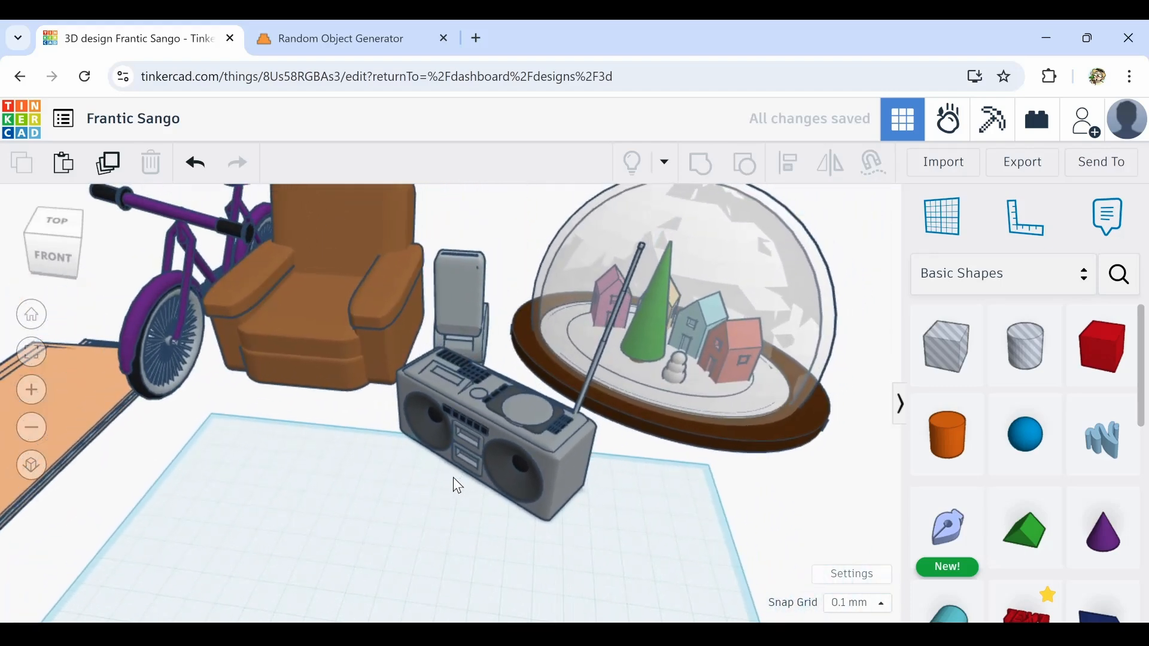
right_drag(453, 477, 490, 475)
scroll(514, 457, up, 3)
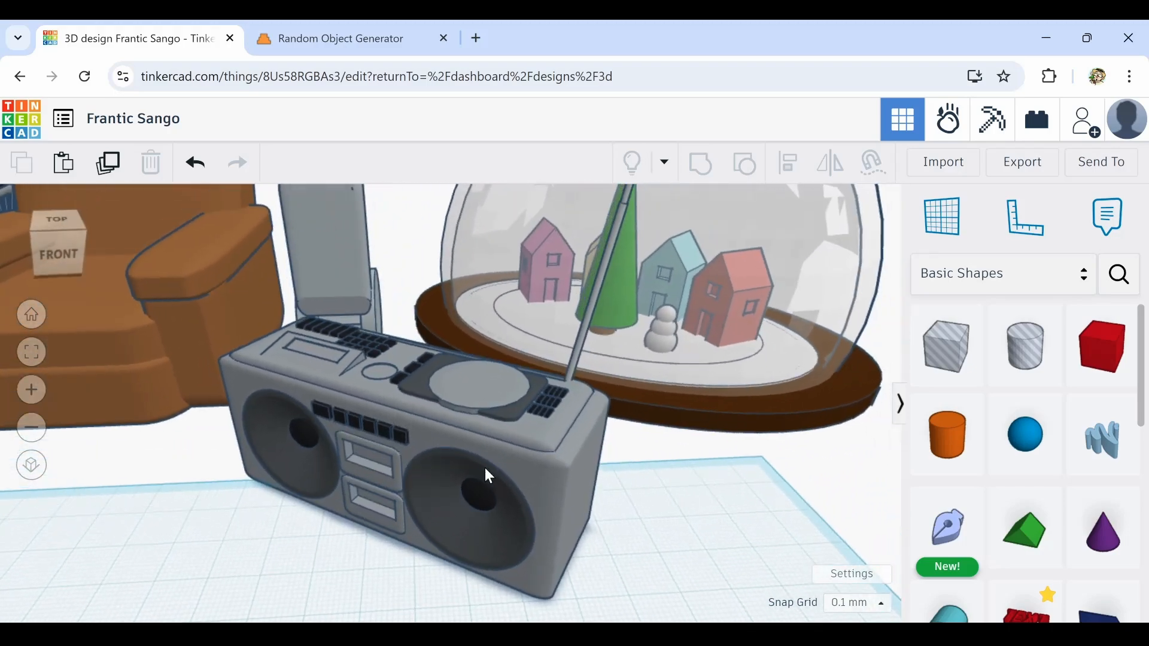
scroll(489, 476, down, 5)
middle_drag(513, 496, 565, 479)
click(352, 38)
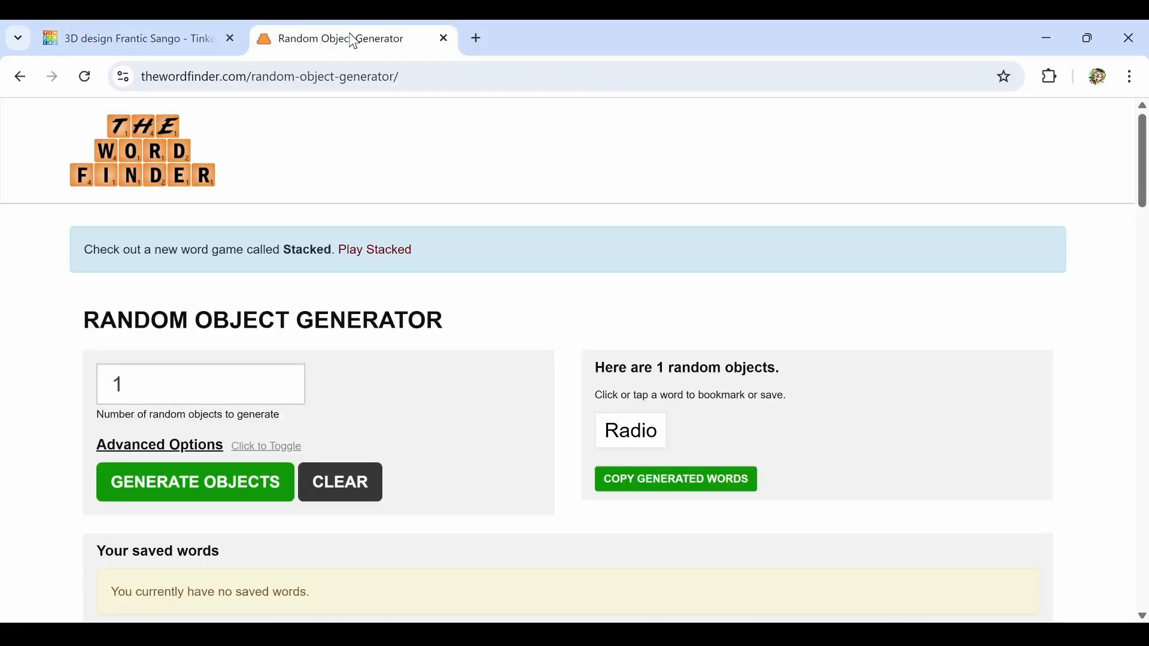
Return to the 3D design, select all parts of the flat orange model, rotate it and reposition it in front of the bicycle
click(163, 38)
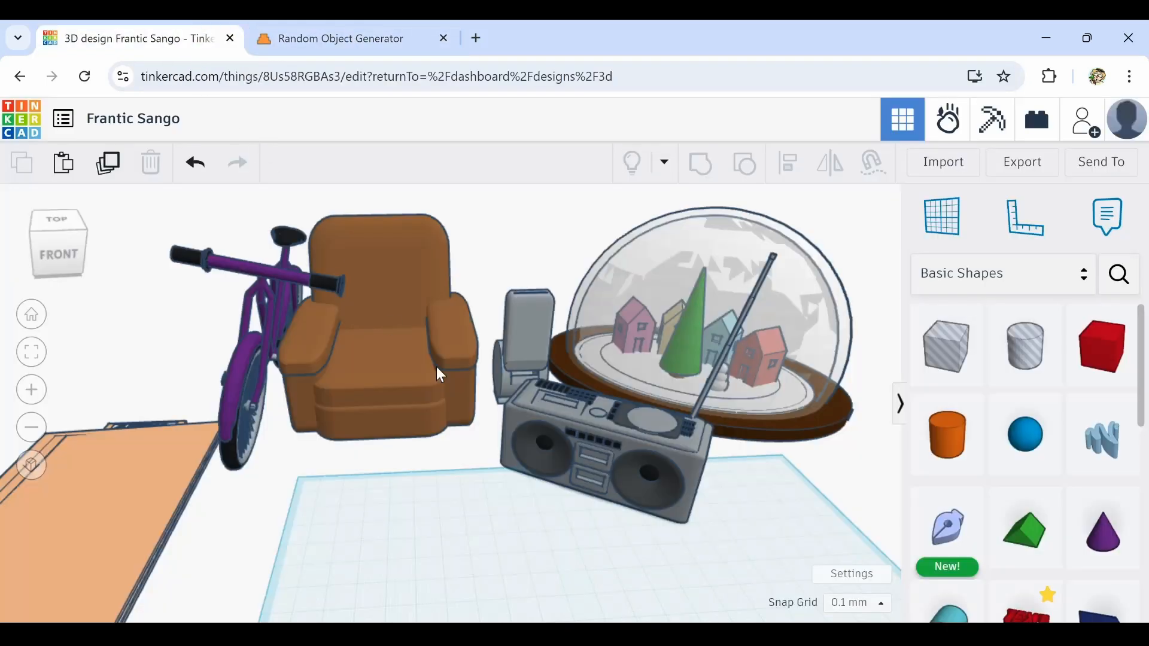
right_drag(466, 482, 292, 300)
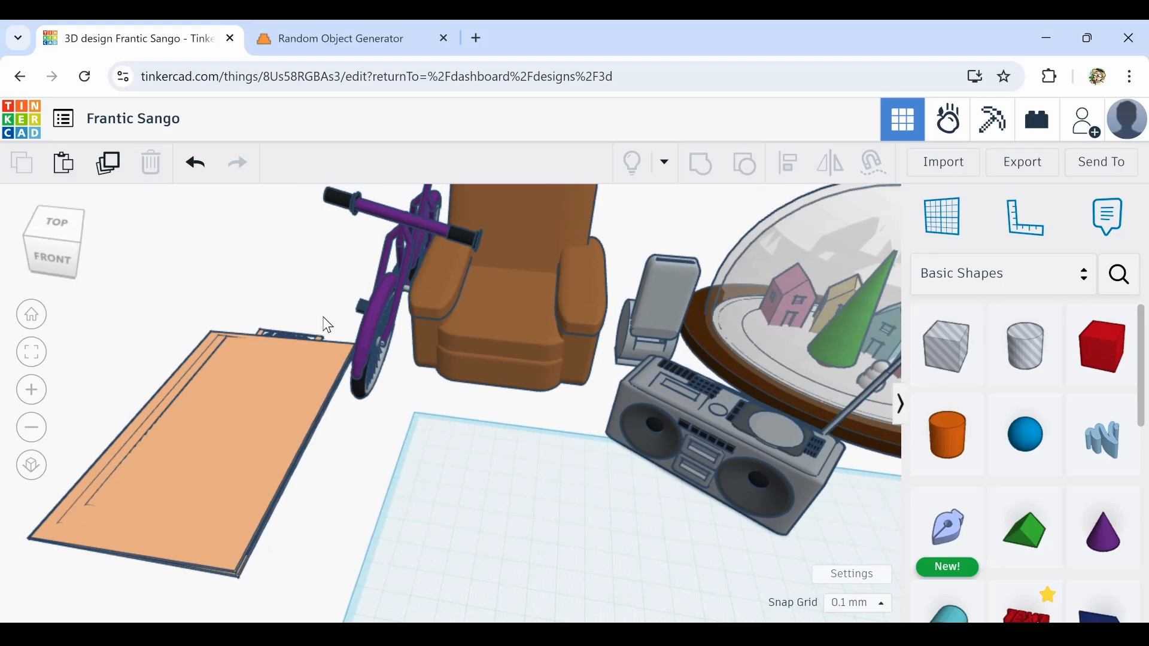
drag(324, 318, 140, 513)
drag(217, 483, 252, 419)
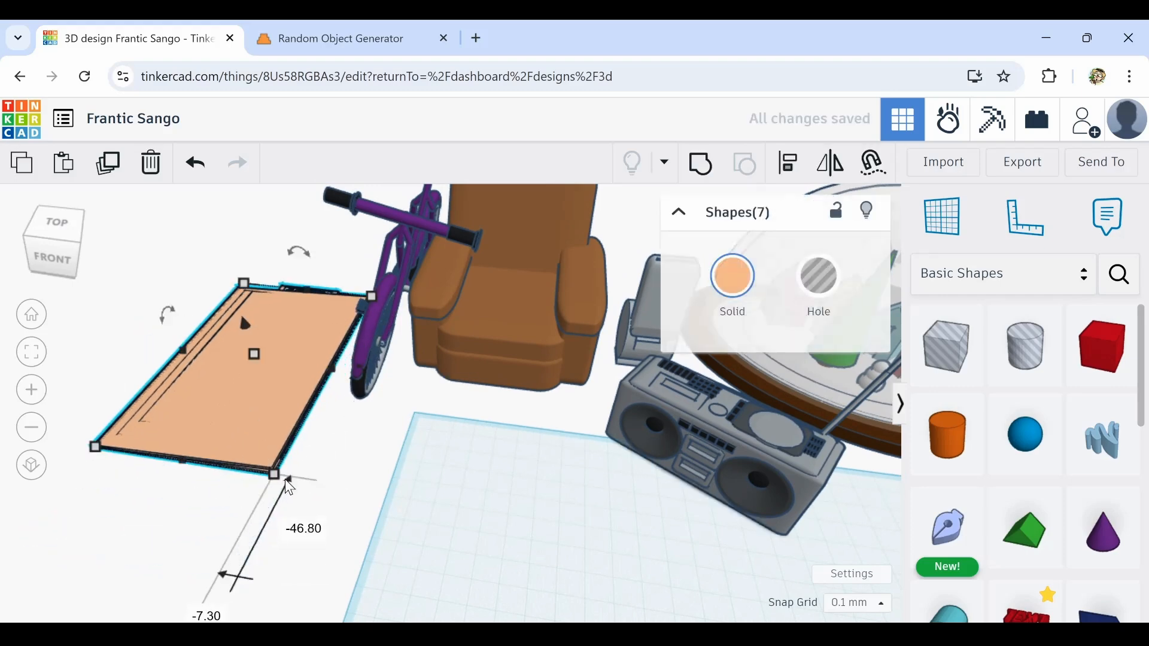
drag(369, 392, 397, 286)
drag(244, 392, 288, 423)
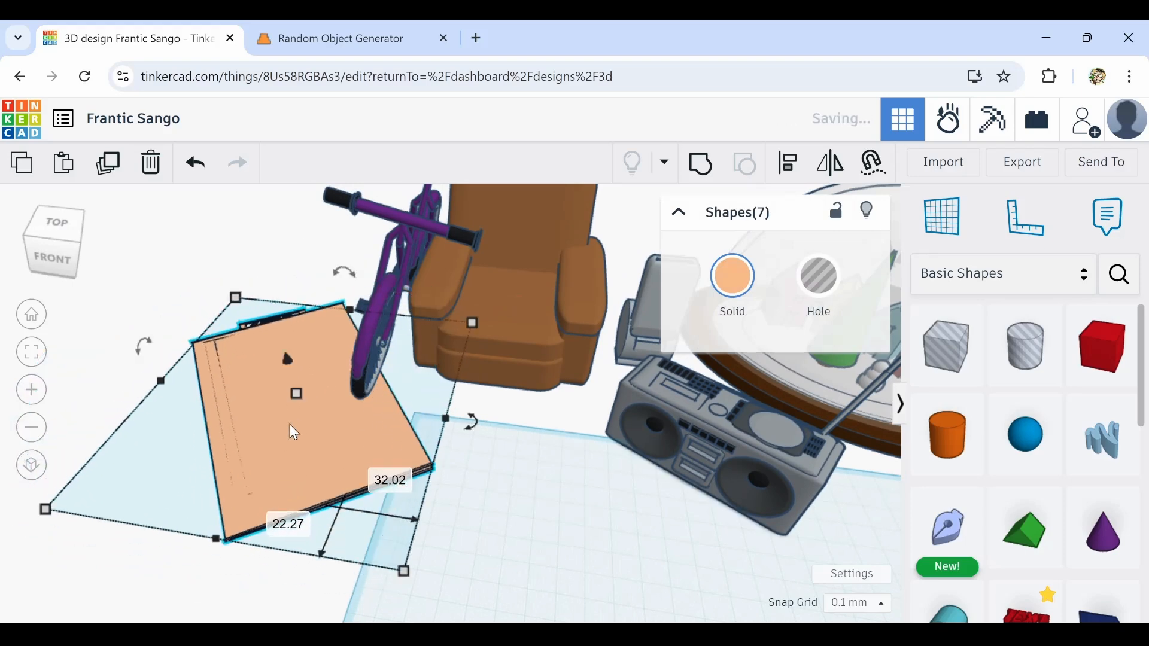
click(536, 504)
Examine the small grey model between the armchair and the snow globe, up close and together with its neighbours
middle_drag(590, 500, 359, 593)
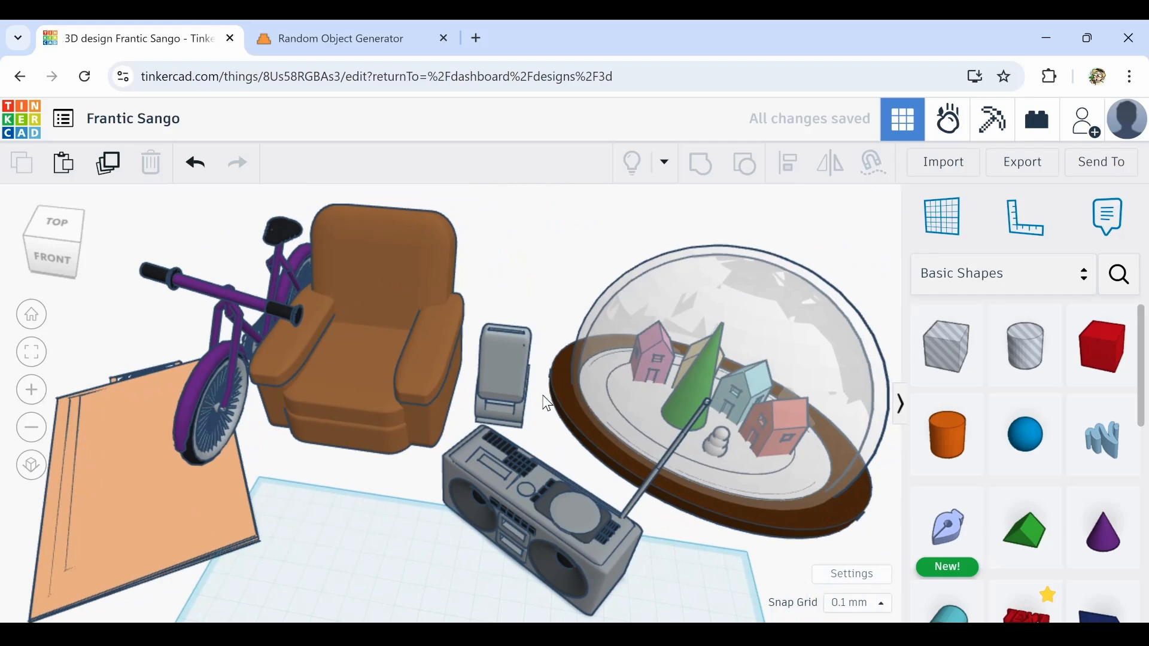
scroll(541, 395, up, 2)
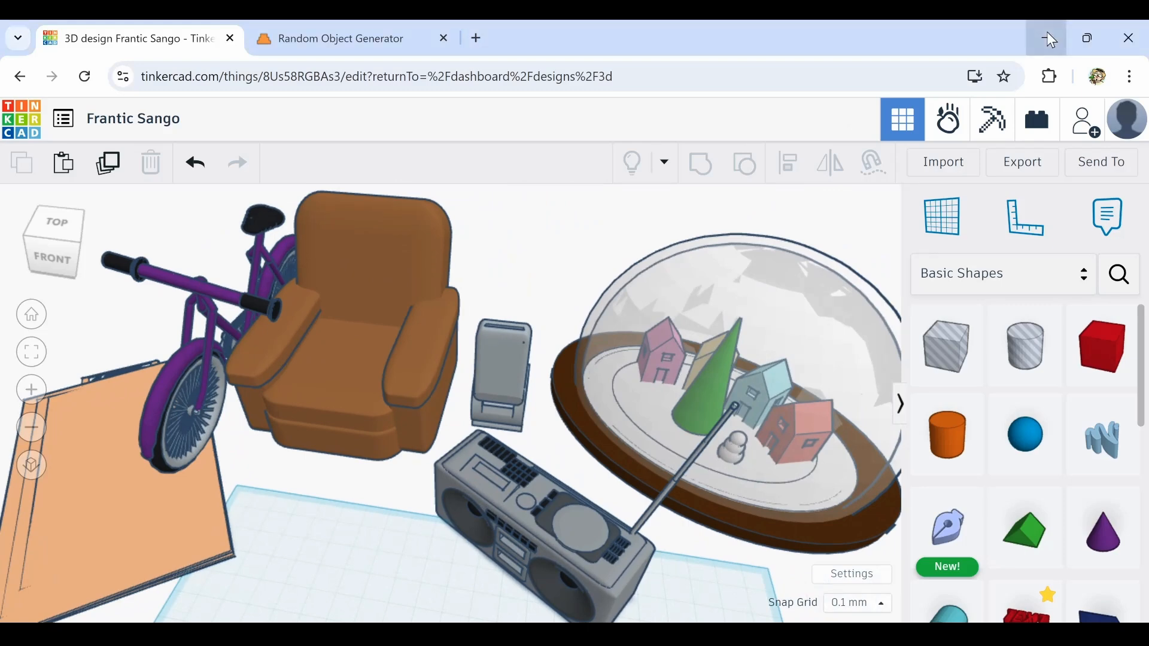
right_drag(557, 454, 512, 422)
scroll(519, 413, up, 10)
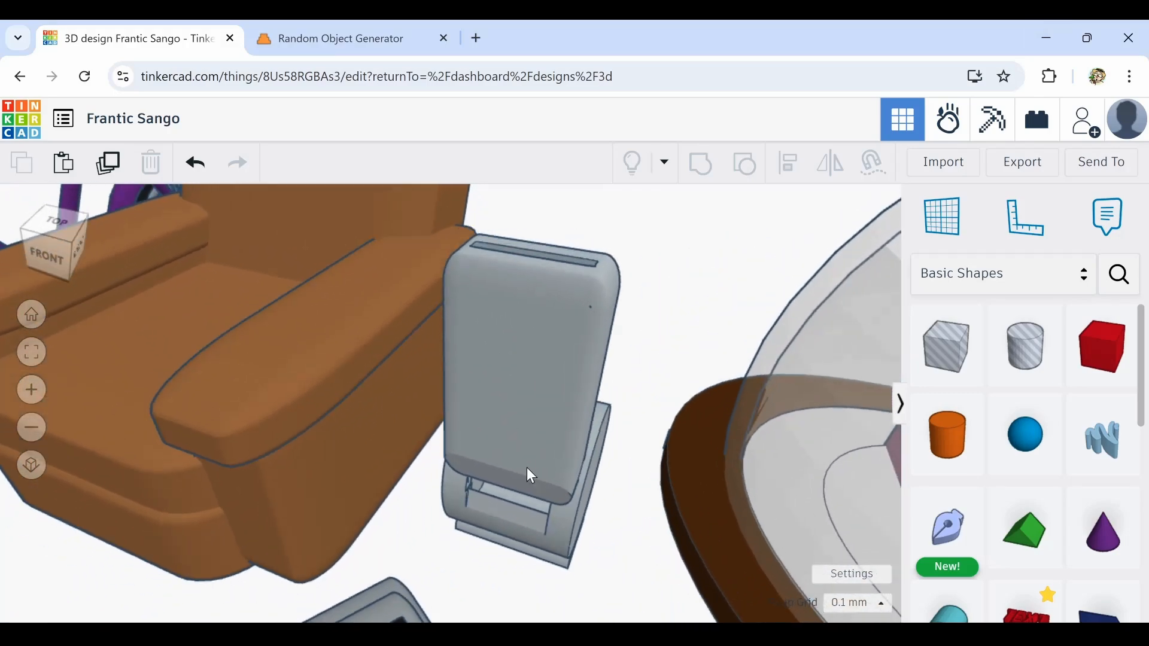
right_drag(527, 469, 596, 450)
scroll(596, 450, down, 6)
scroll(596, 450, down, 1)
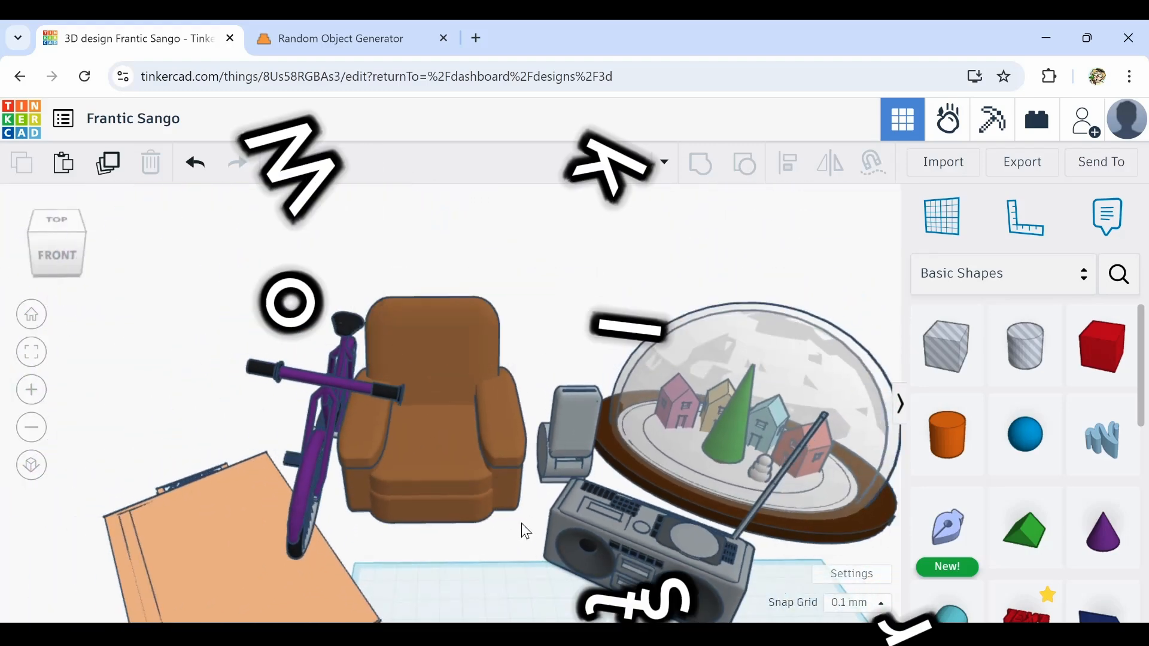
Examine the flat orange model and the bicycle's wheels and pedals from the front-left side
middle_drag(501, 507, 511, 429)
right_drag(635, 533, 532, 449)
scroll(277, 457, up, 5)
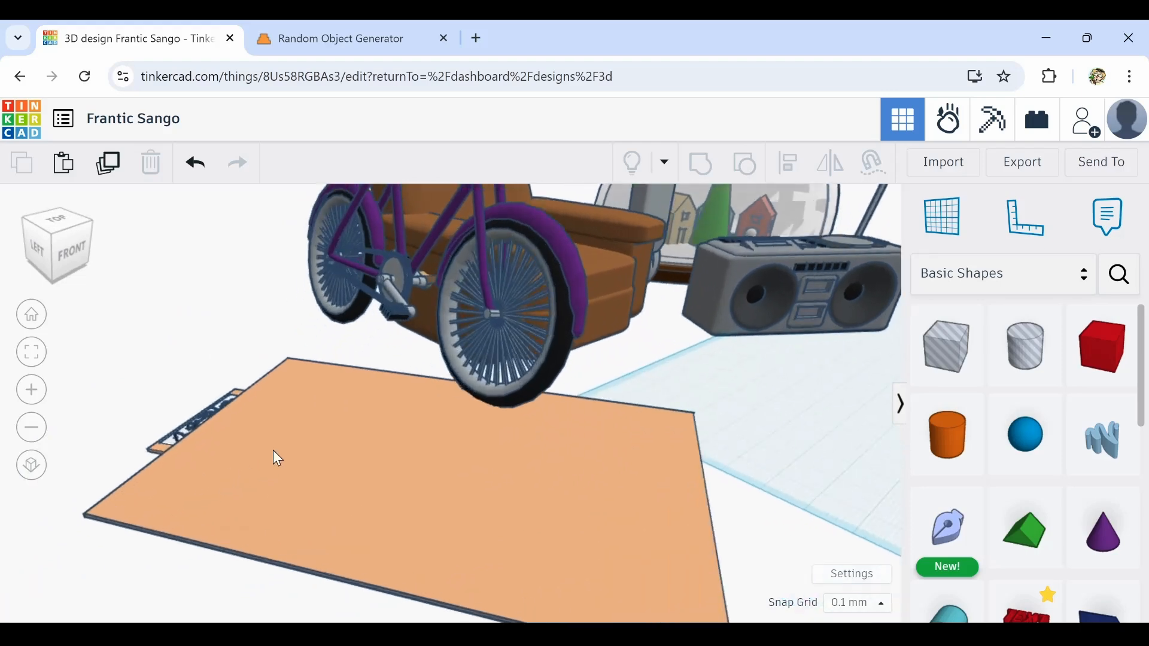
scroll(277, 457, down, 6)
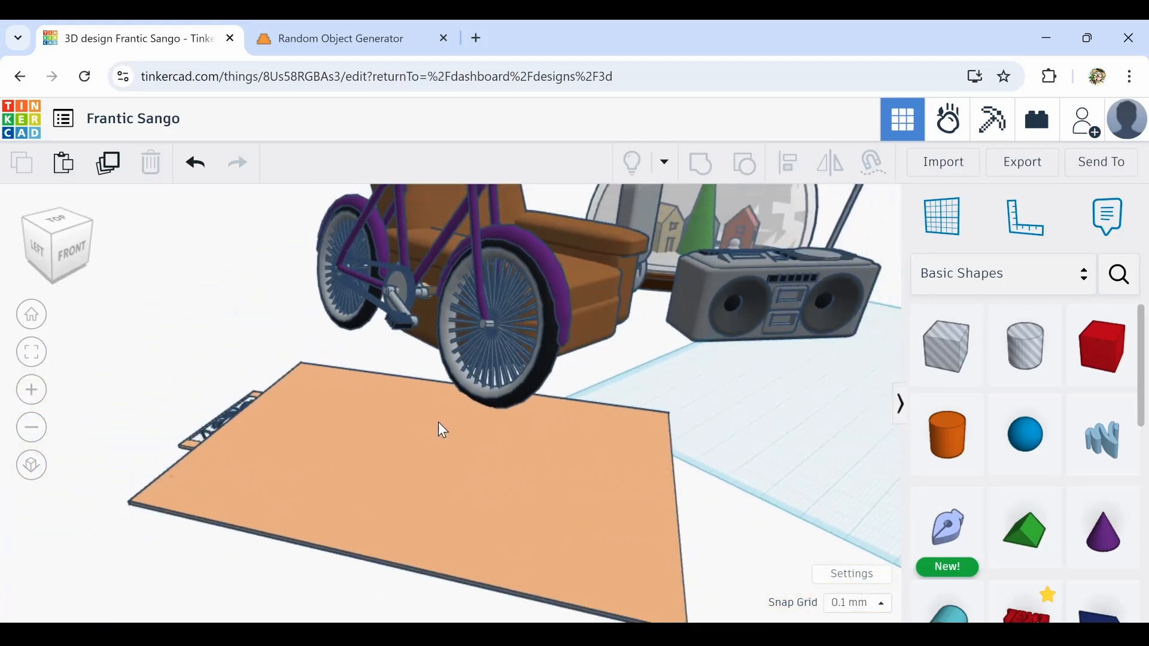
scroll(563, 491, up, 2)
right_drag(563, 491, 527, 490)
middle_drag(522, 484, 457, 494)
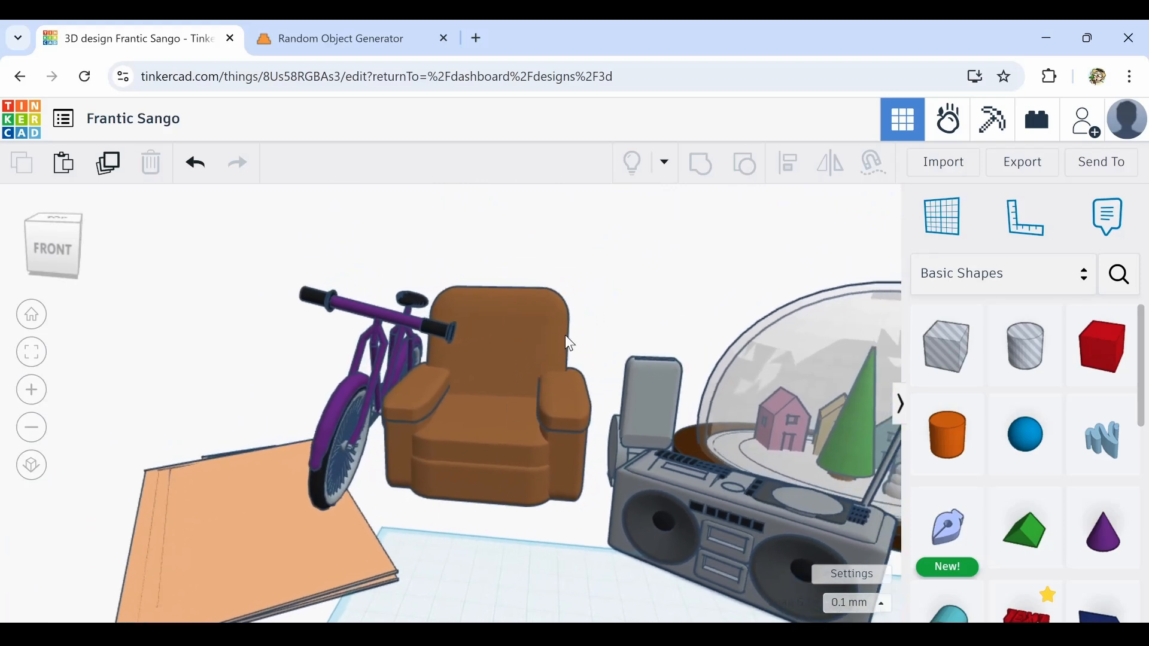
Review the whole arrangement of orange model, bicycle, armchair, grey model, radio and snow globe from several angles
right_drag(570, 344, 699, 349)
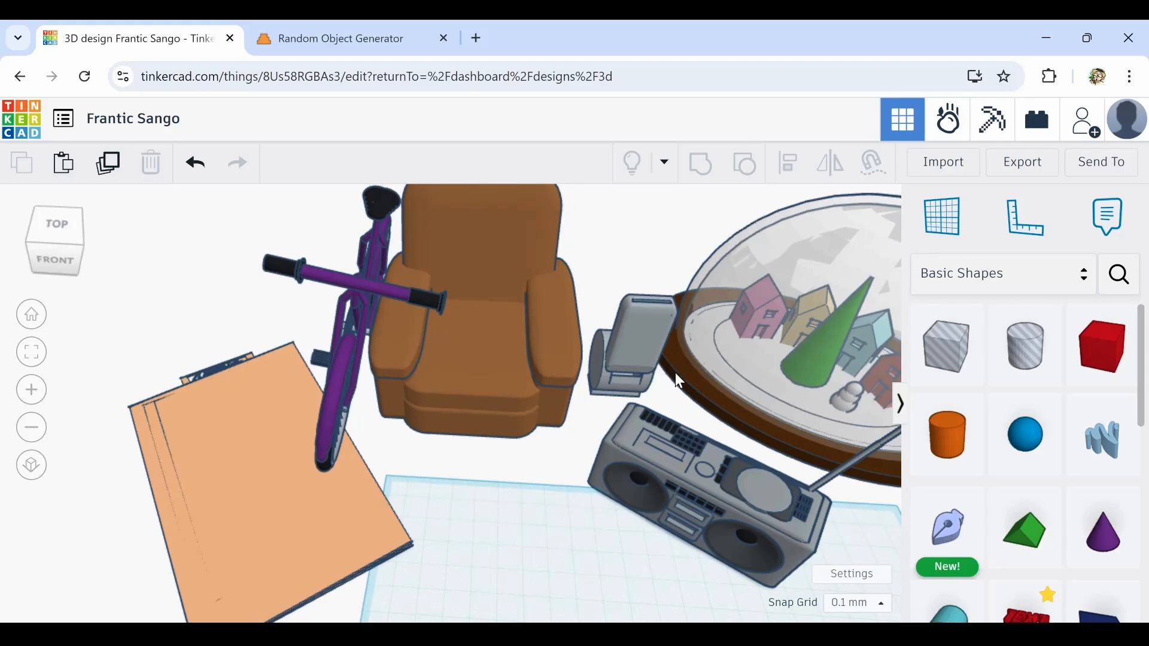
middle_drag(675, 372, 301, 440)
scroll(630, 351, up, 2)
scroll(625, 351, up, 3)
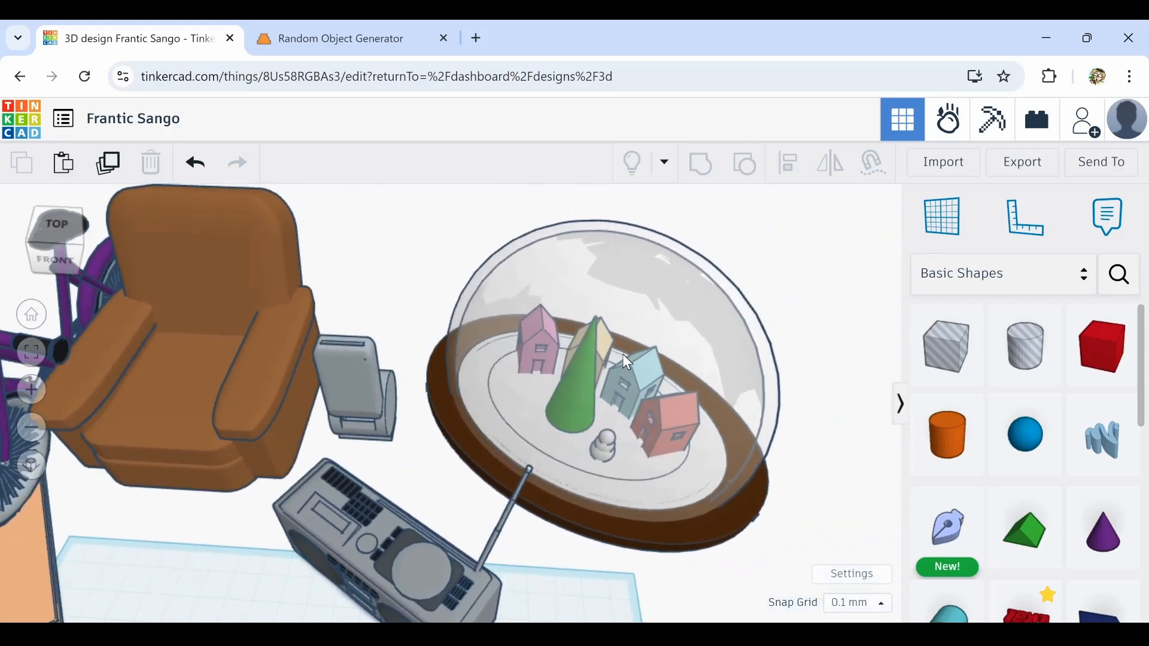
middle_drag(401, 460, 772, 432)
middle_drag(306, 432, 578, 426)
right_drag(455, 354, 604, 335)
scroll(640, 383, down, 2)
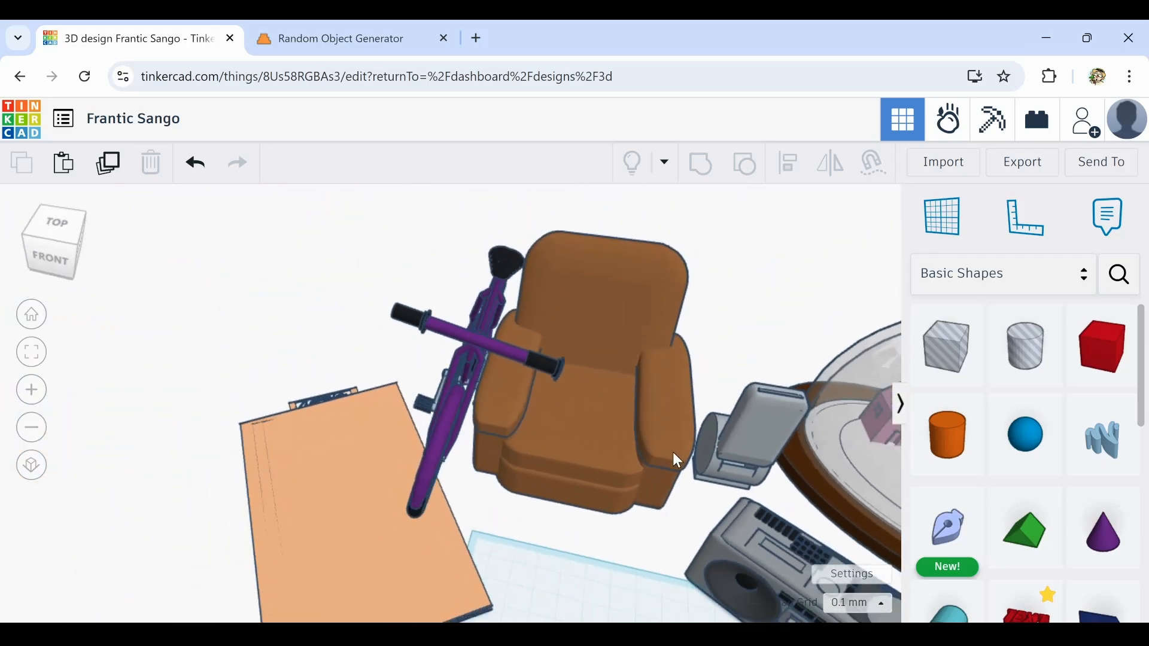
middle_drag(687, 528, 582, 398)
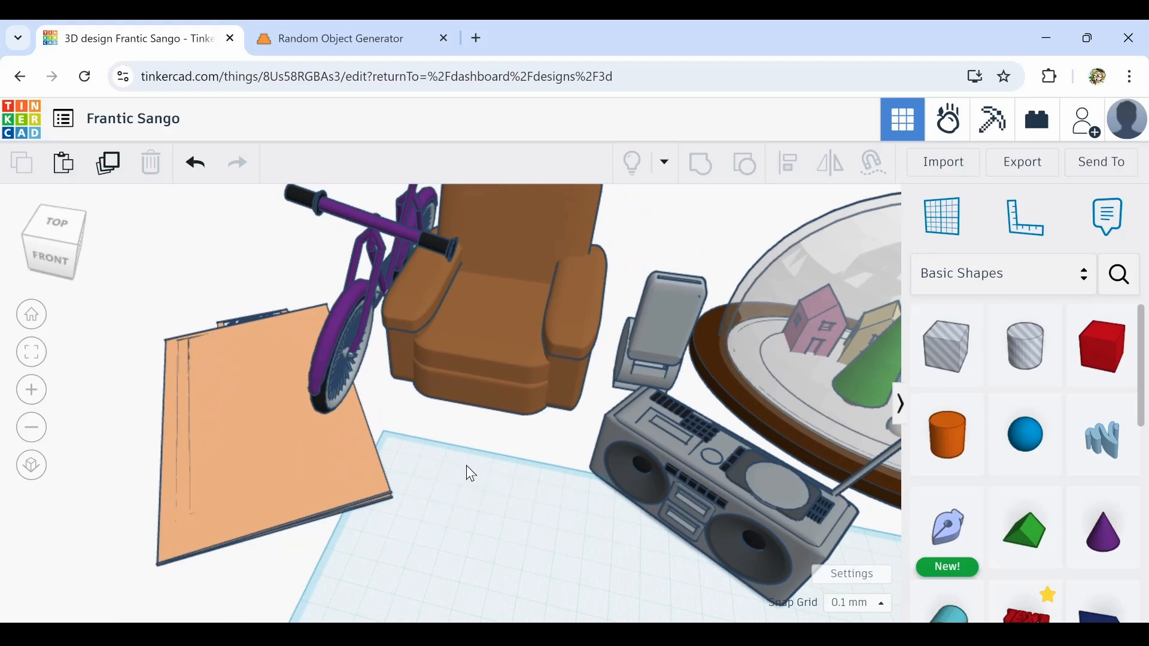
scroll(526, 432, down, 3)
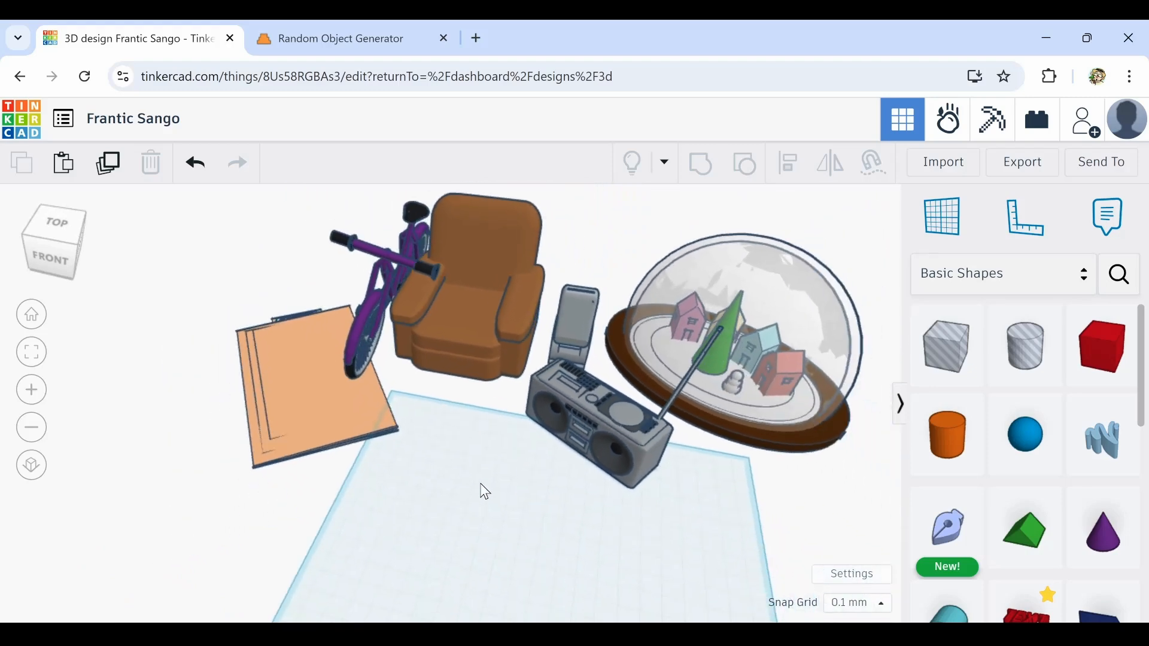
Inspect the snow globe's interior closely, including the houses, green tree and snowman
middle_drag(484, 492, 451, 466)
middle_drag(715, 400, 583, 444)
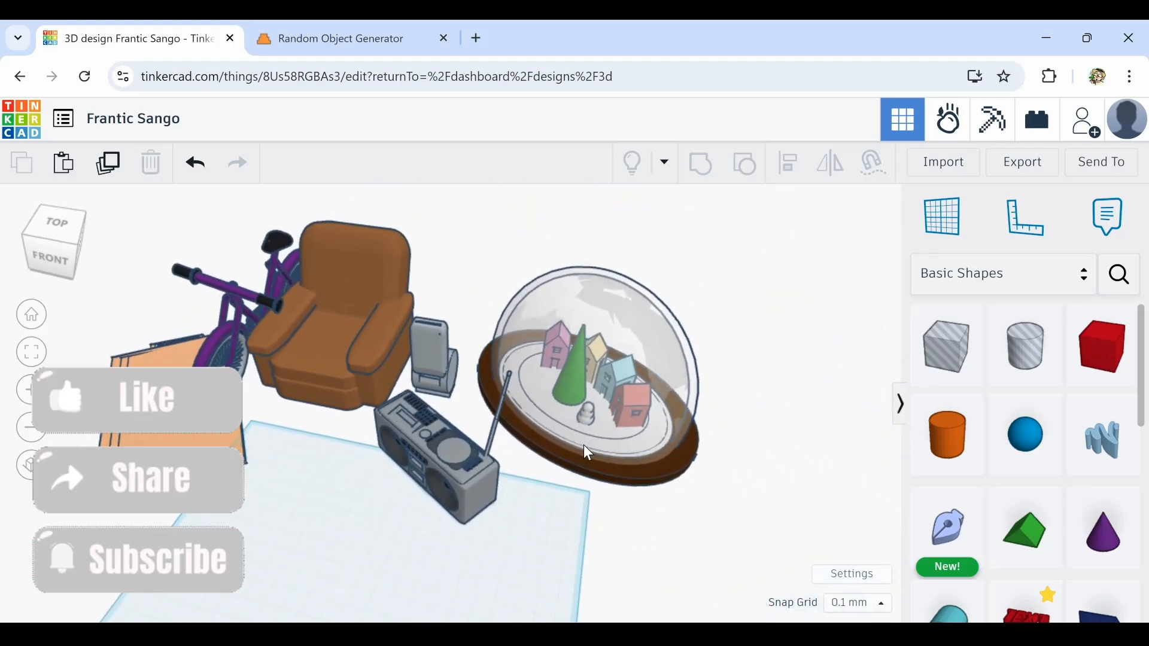
scroll(604, 393, up, 2)
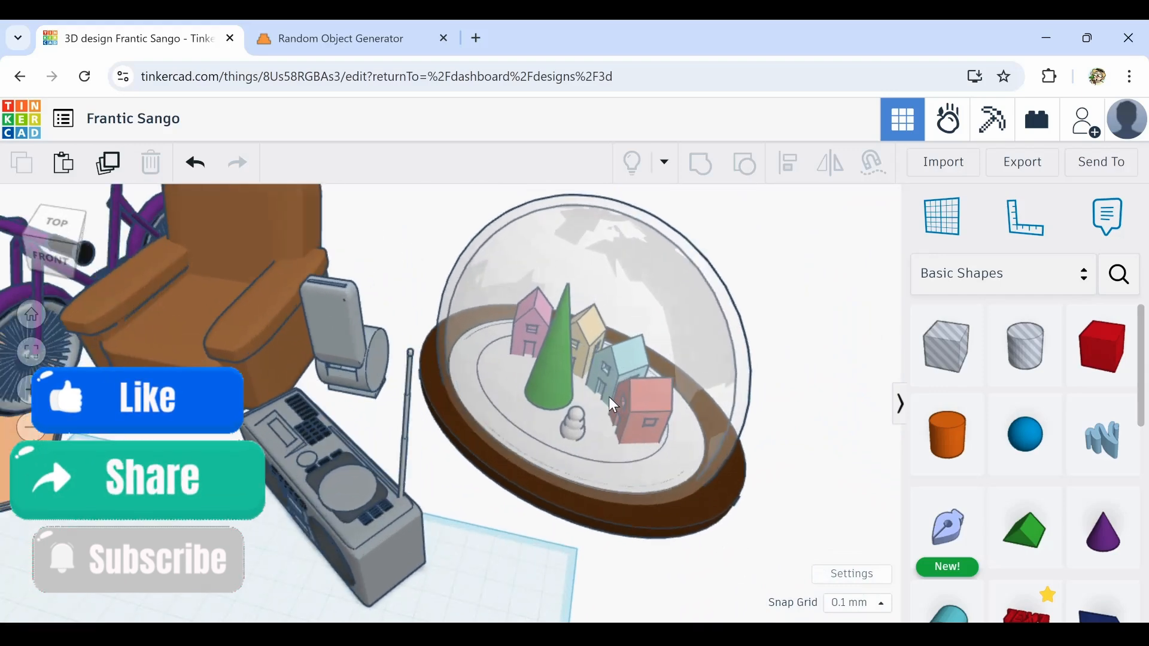
scroll(593, 426, up, 2)
right_drag(616, 435, 627, 439)
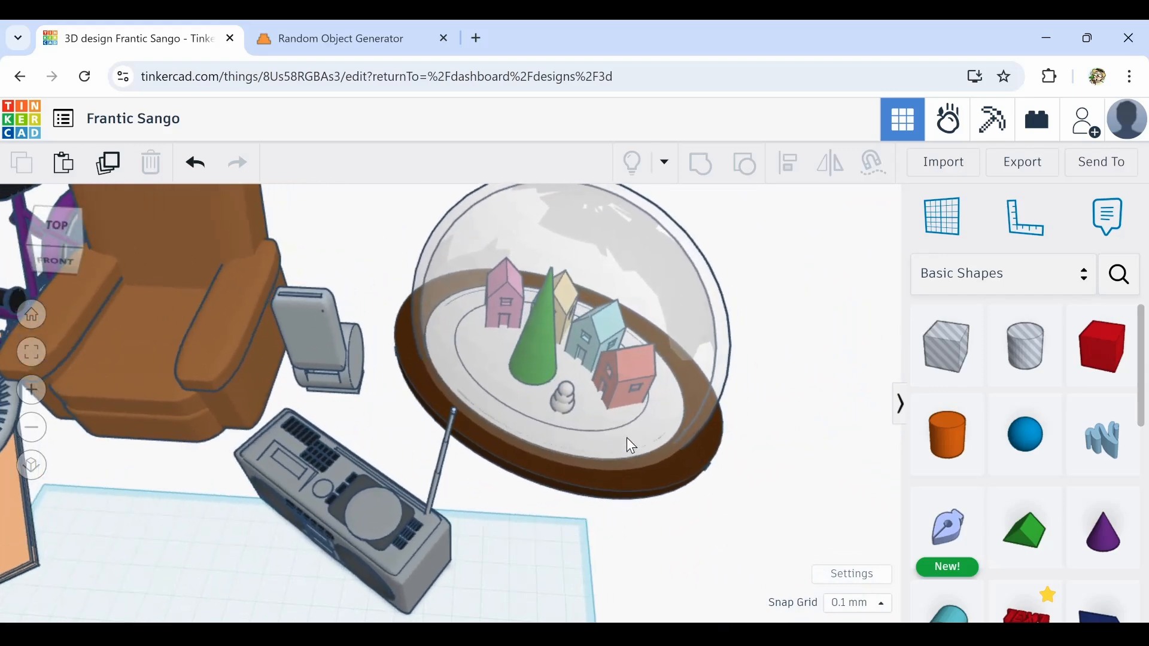
scroll(570, 358, up, 5)
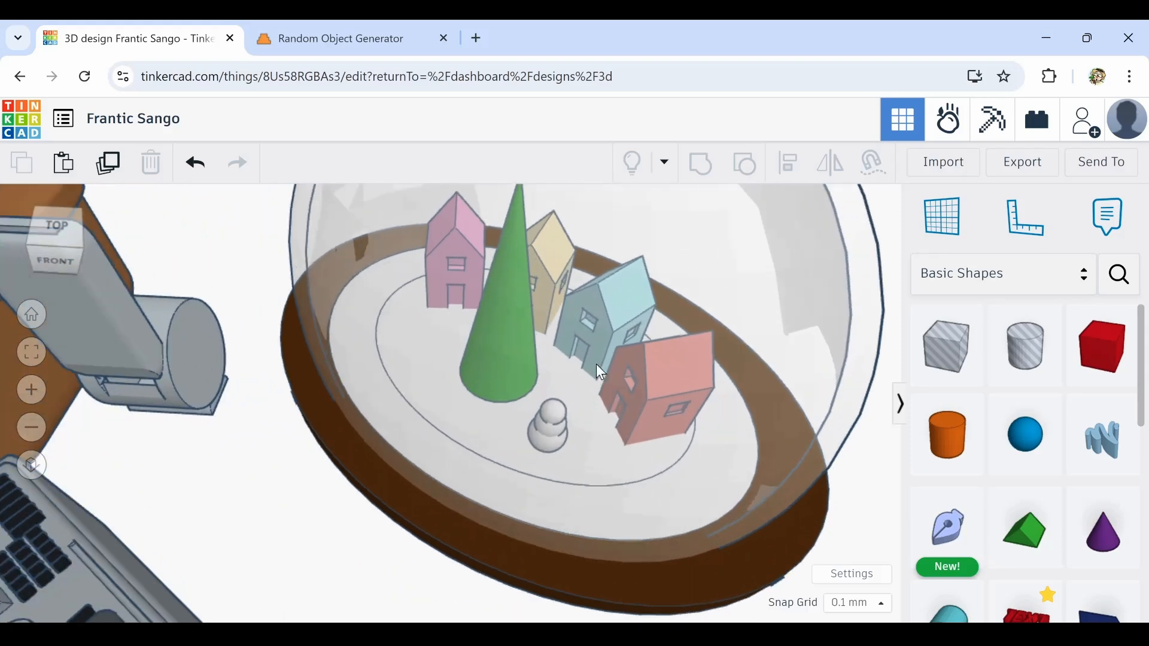
scroll(567, 339, up, 5)
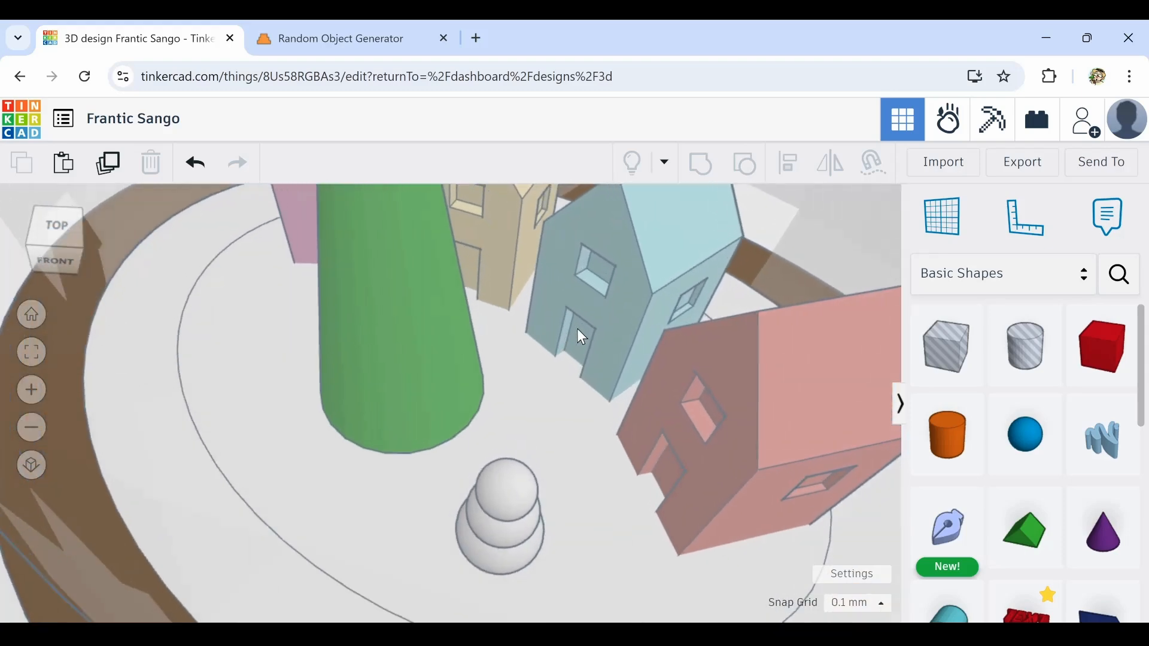
scroll(584, 330, up, 5)
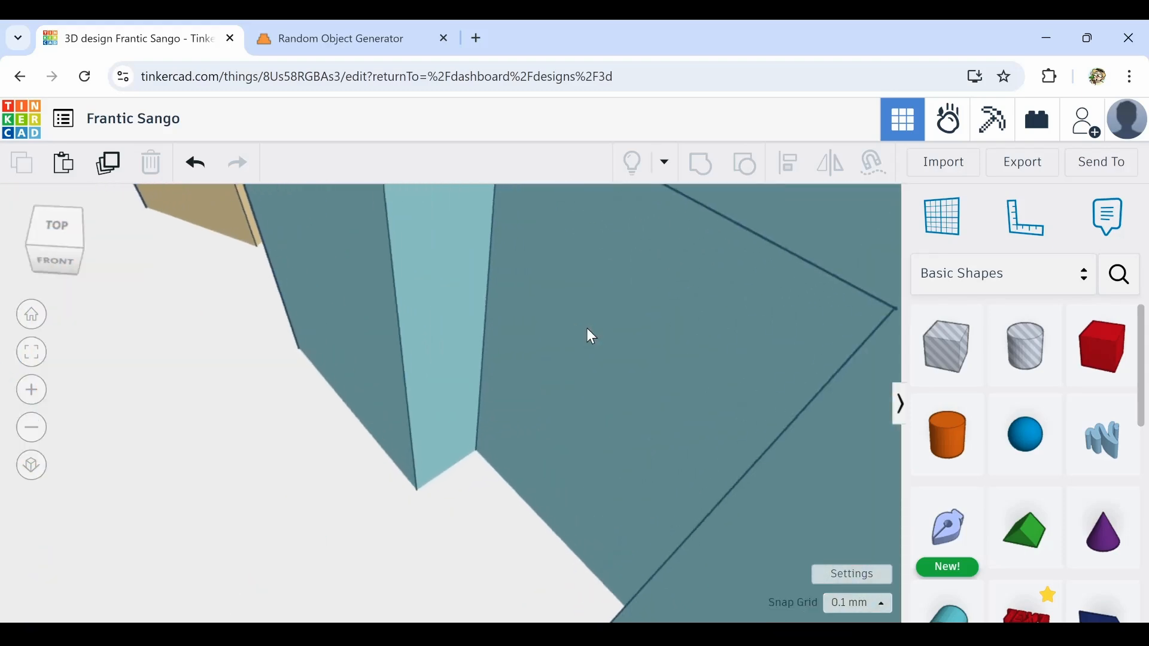